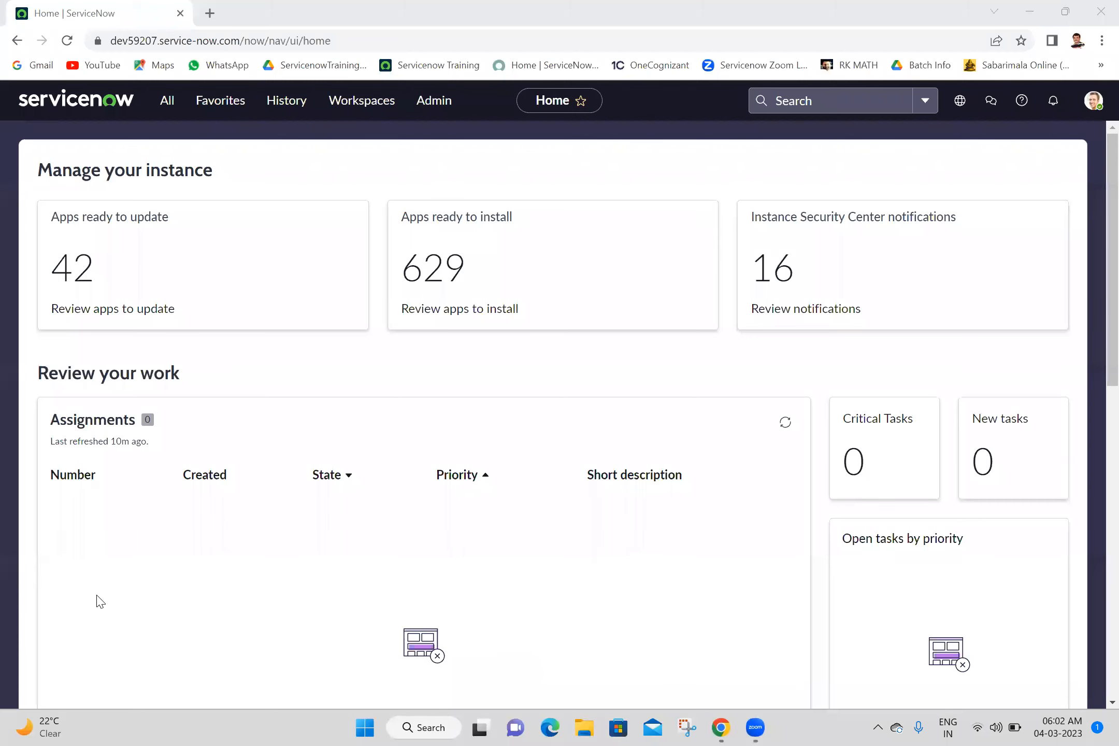
- Find My Parents in the application navigator with the filter "my pa" and open its list in a new browser tab
left_click(171, 109)
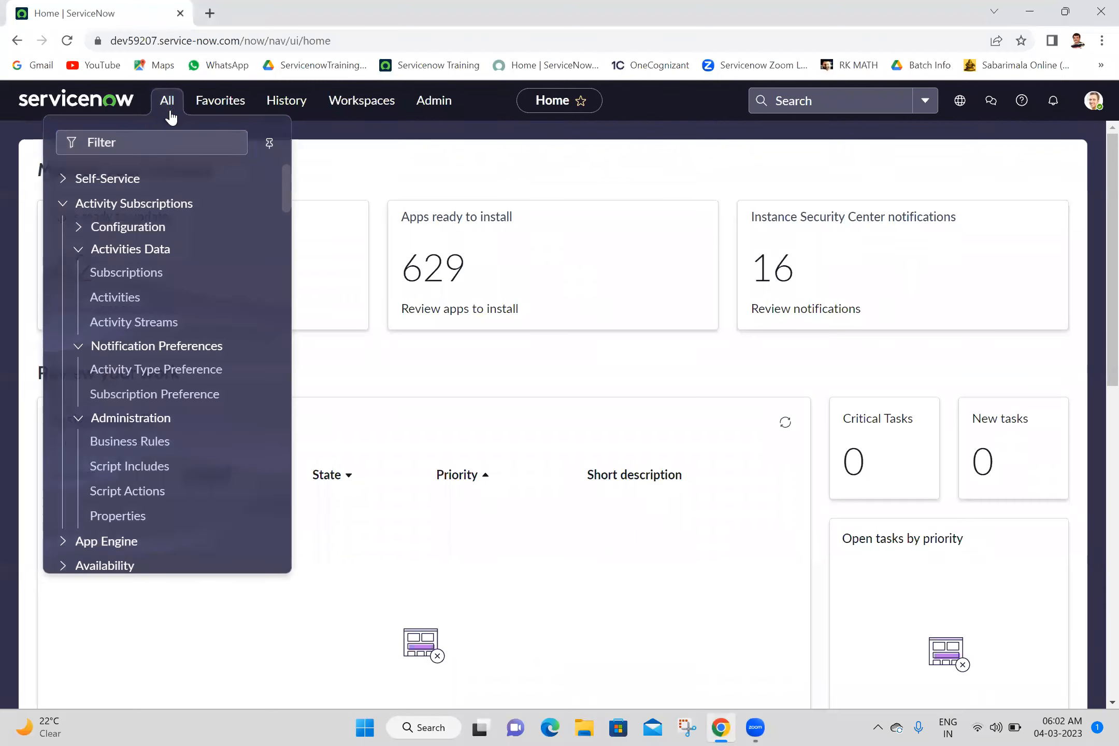
left_click(167, 100)
left_click(167, 100)
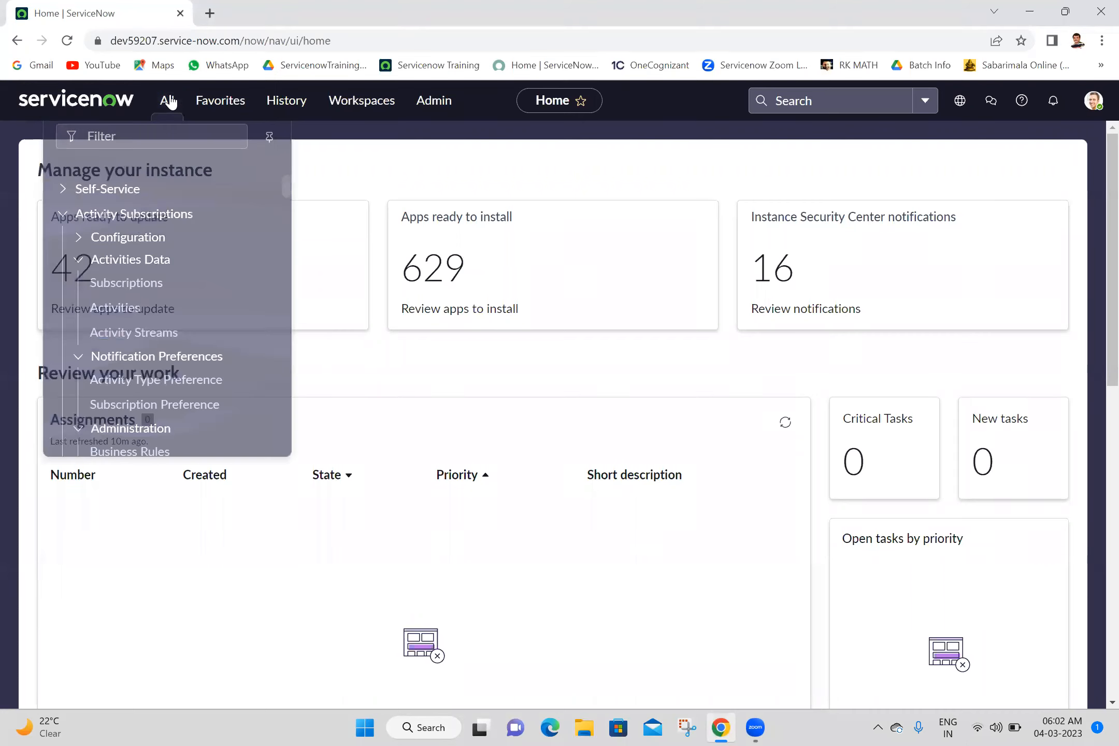
right_click(166, 146)
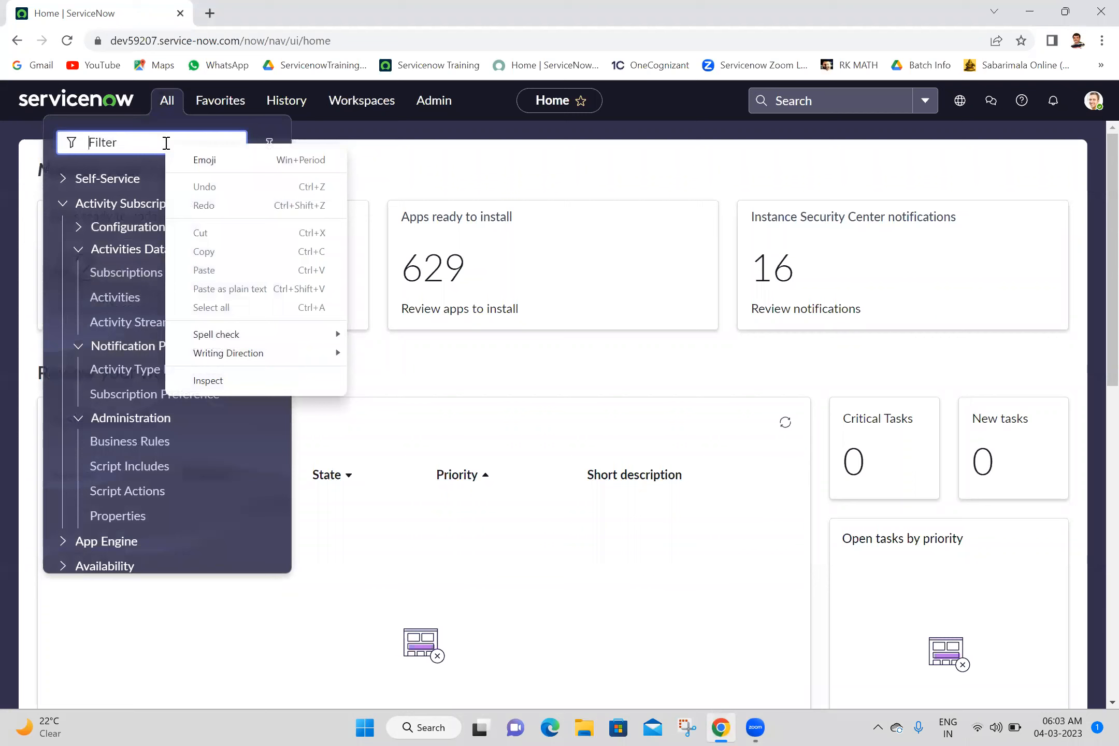
left_click(166, 146)
type("my p")
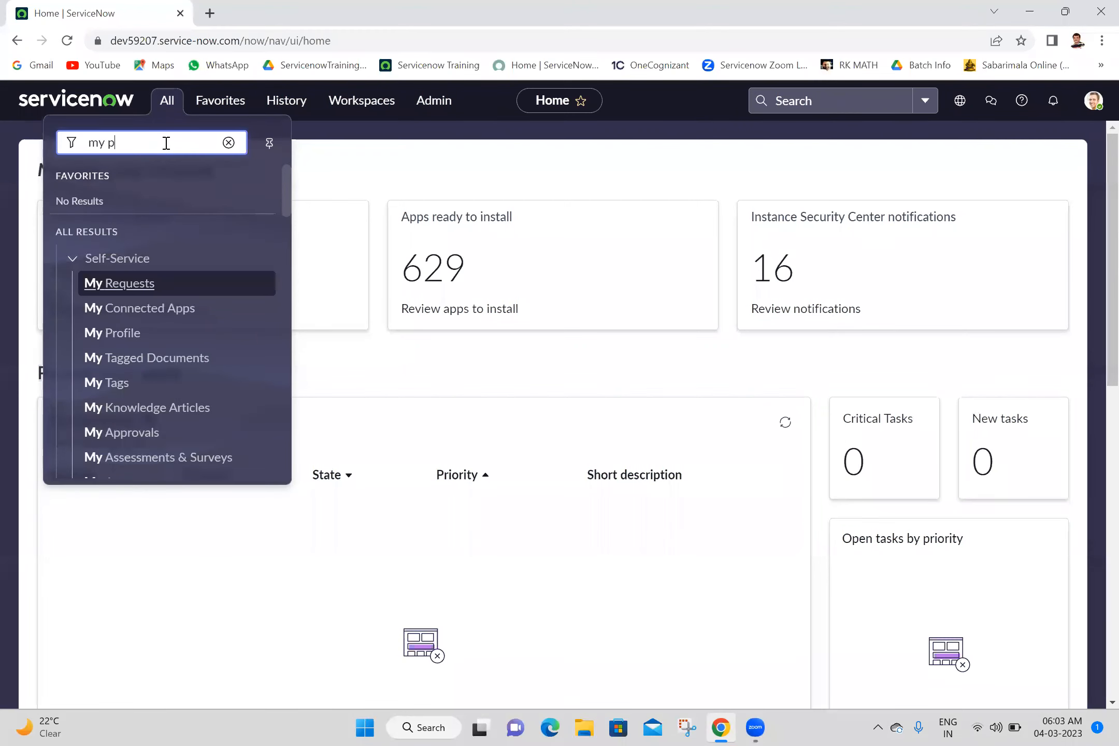
type("a")
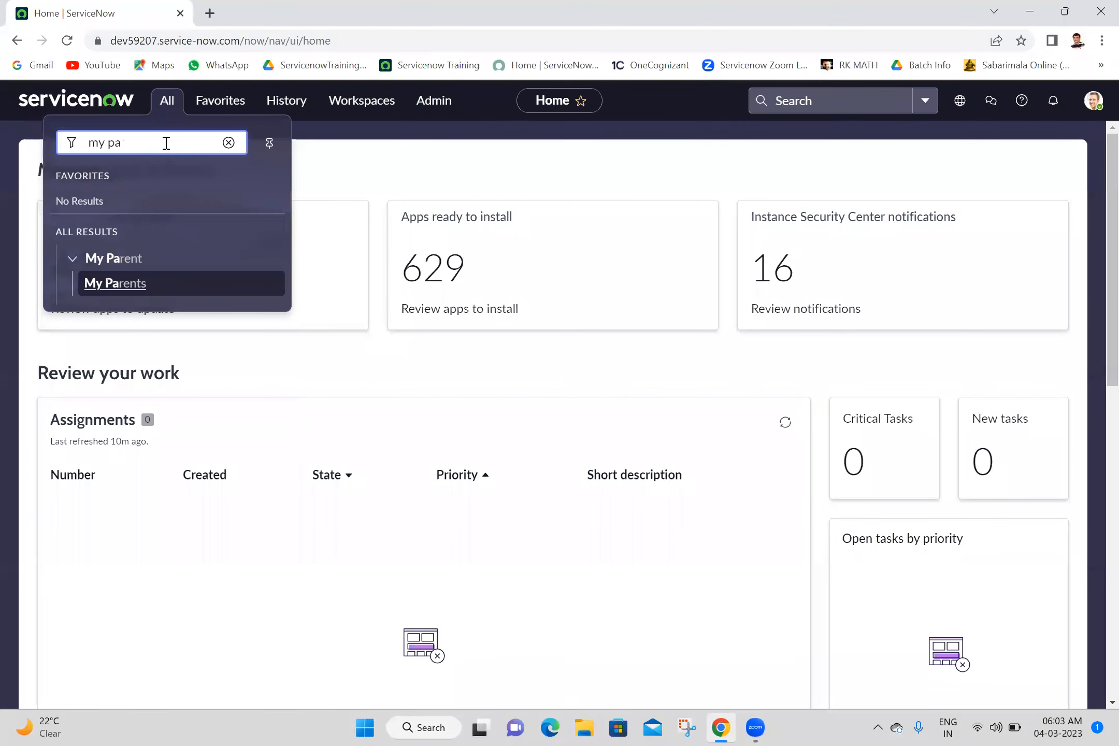
left_click(128, 294)
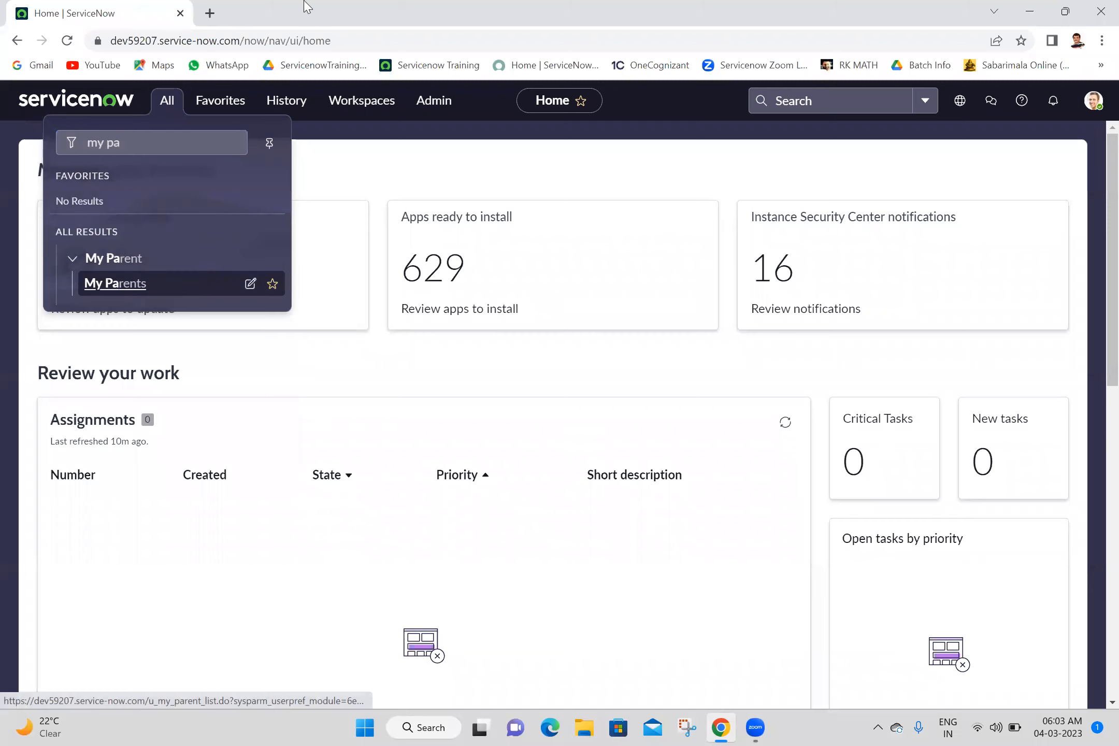
left_click(1097, 724)
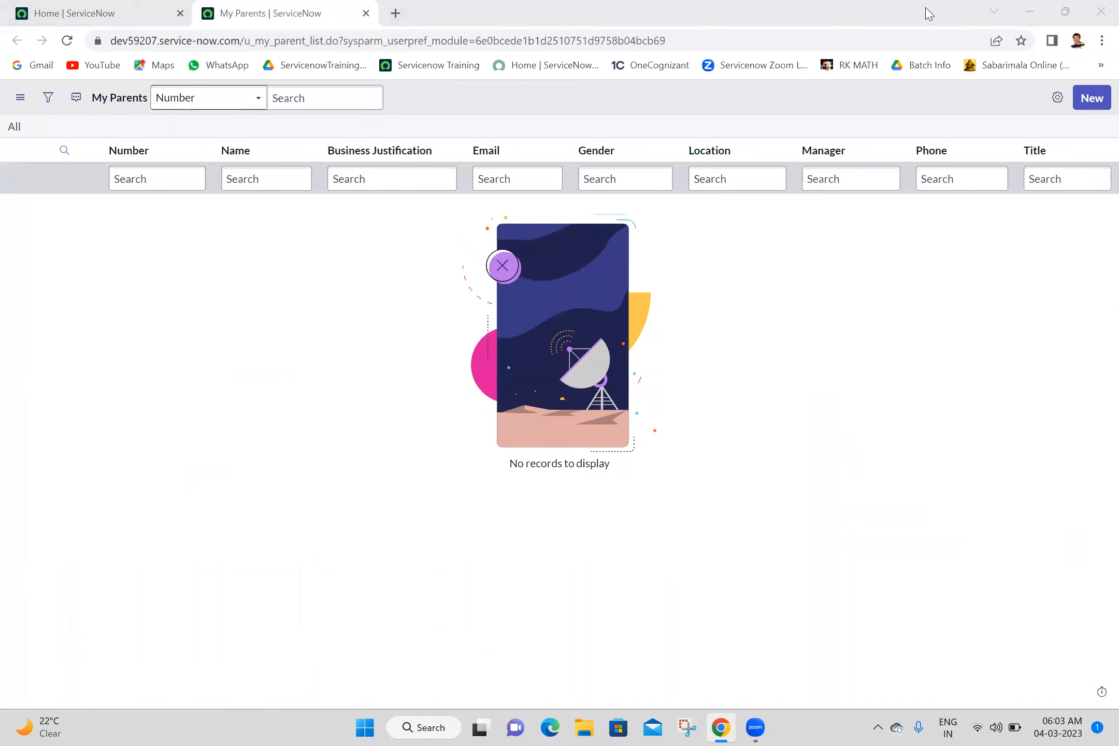
- Return to the home page and search the application navigator for "my chi"
left_click(150, 11)
left_click(173, 110)
type("my pa")
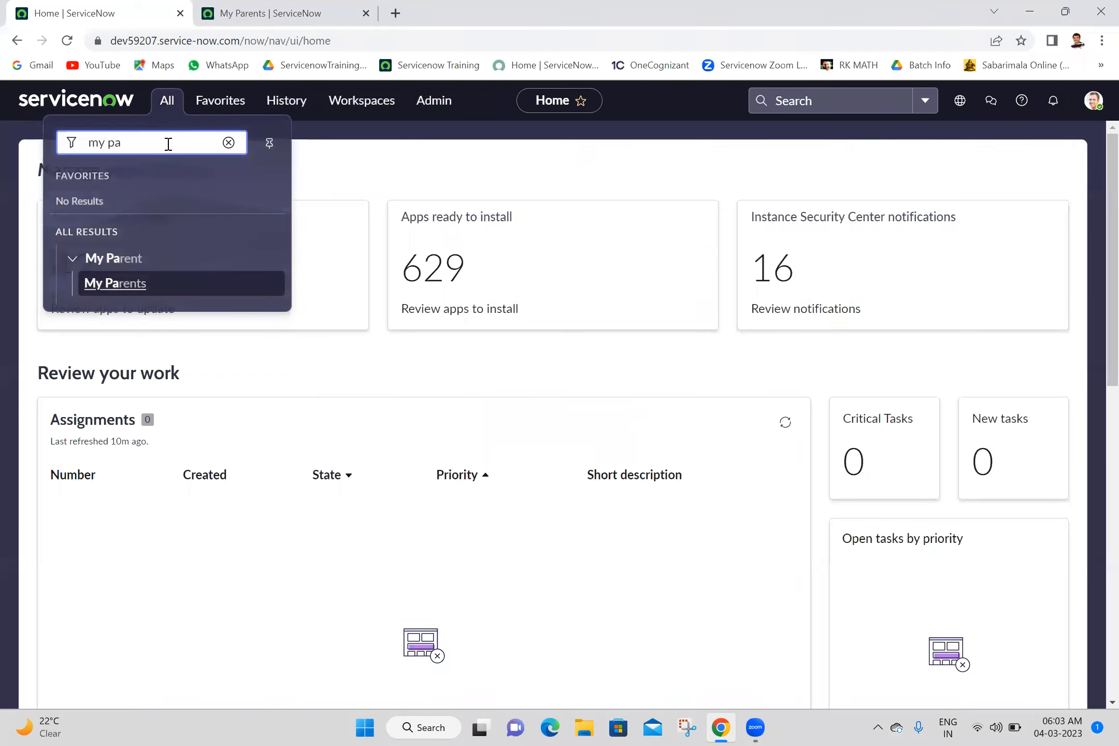
key("ctrl+shift+Left")
key("ctrl+shift+Left")
type("m")
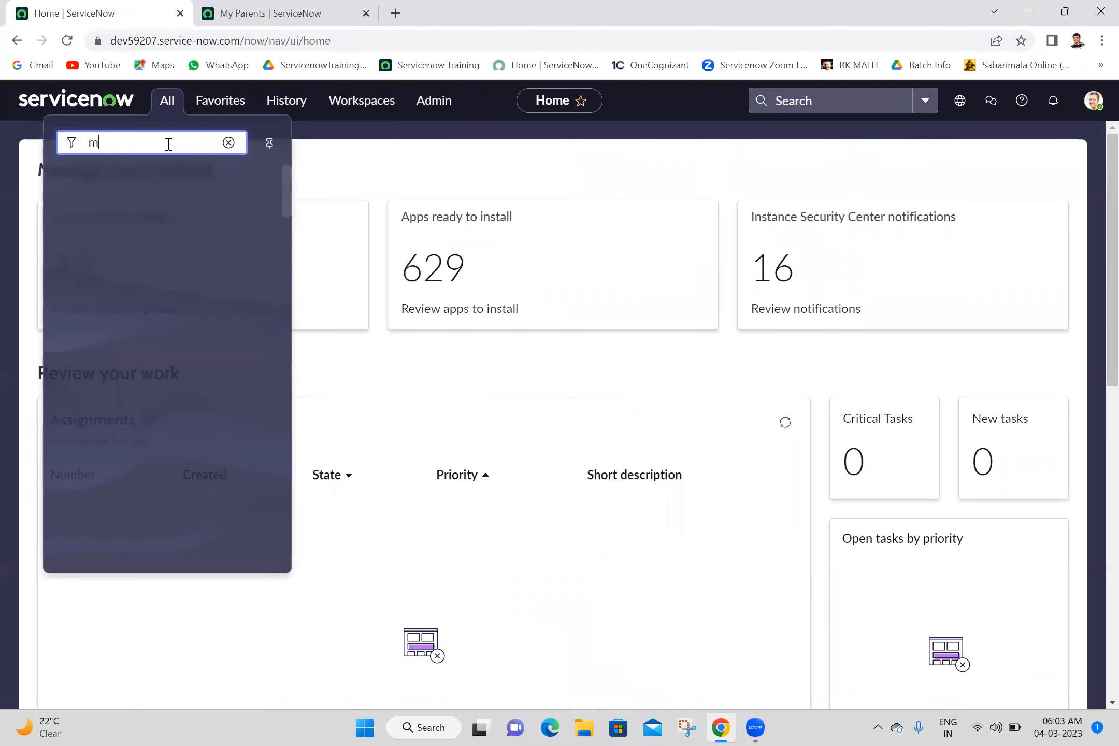
type("y chi")
key("BackSpace")
key("BackSpace")
key("BackSpace")
key("BackSpace")
key("BackSpace")
key("BackSpace")
- Open a blank My Child record form directly by entering u_my_child.FORM in the application navigator
type("u_")
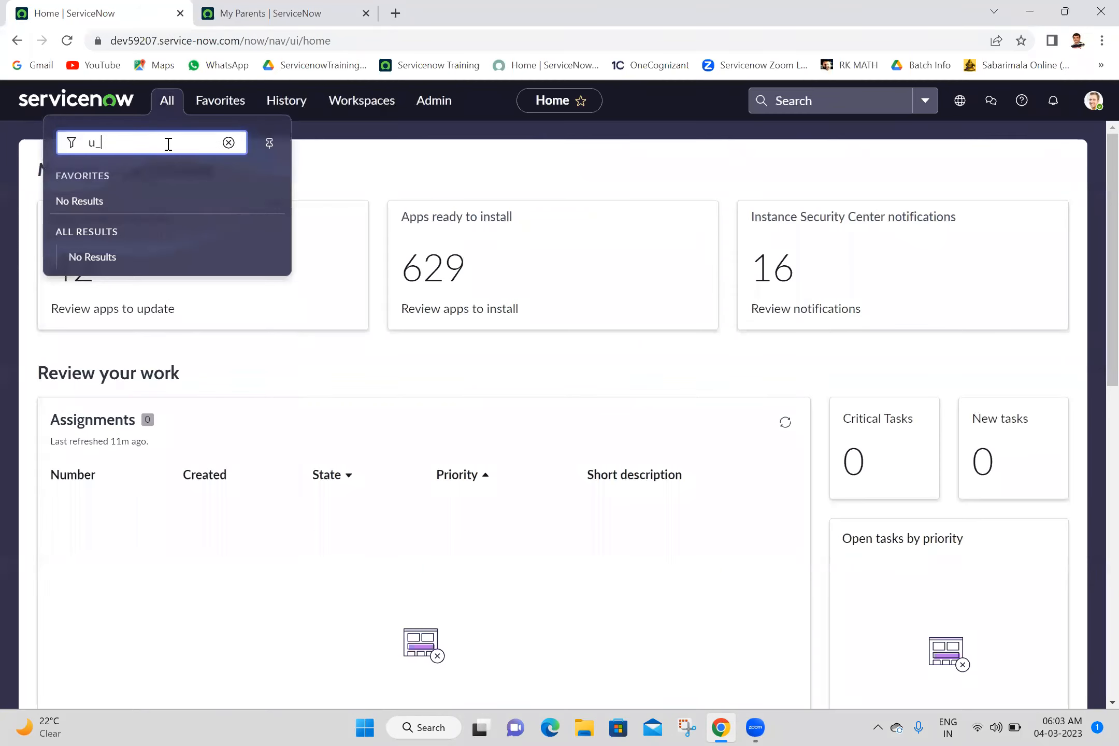
type("my_child.FOR")
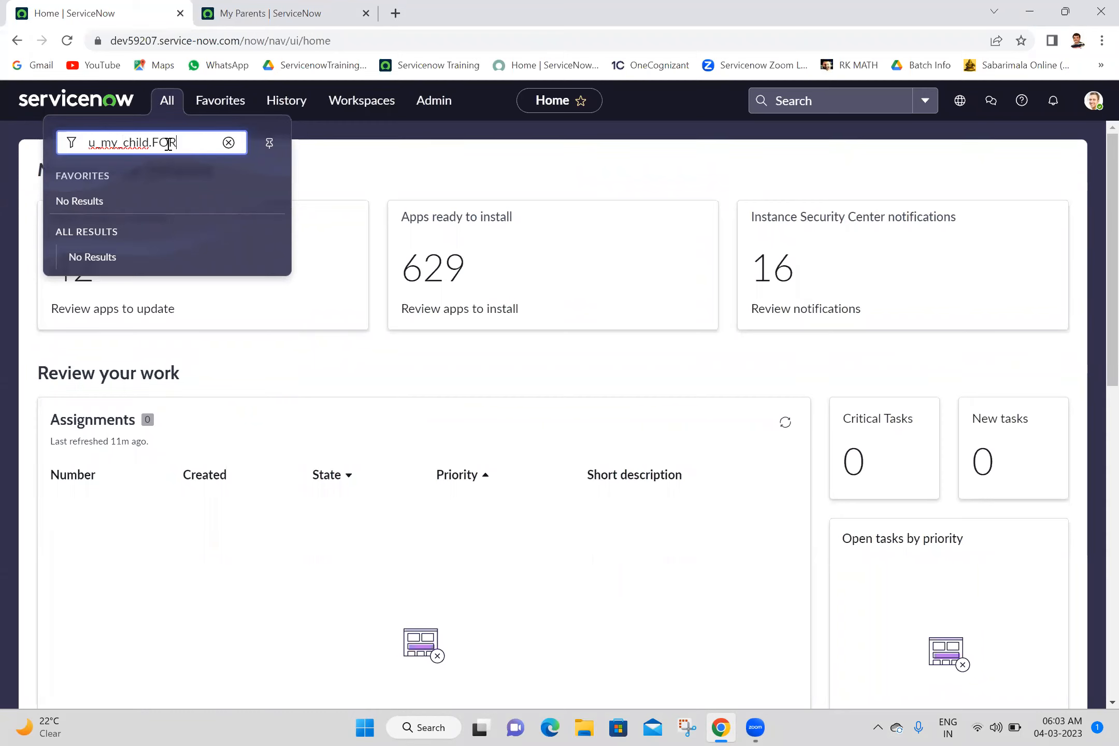
type("M")
key("Return")
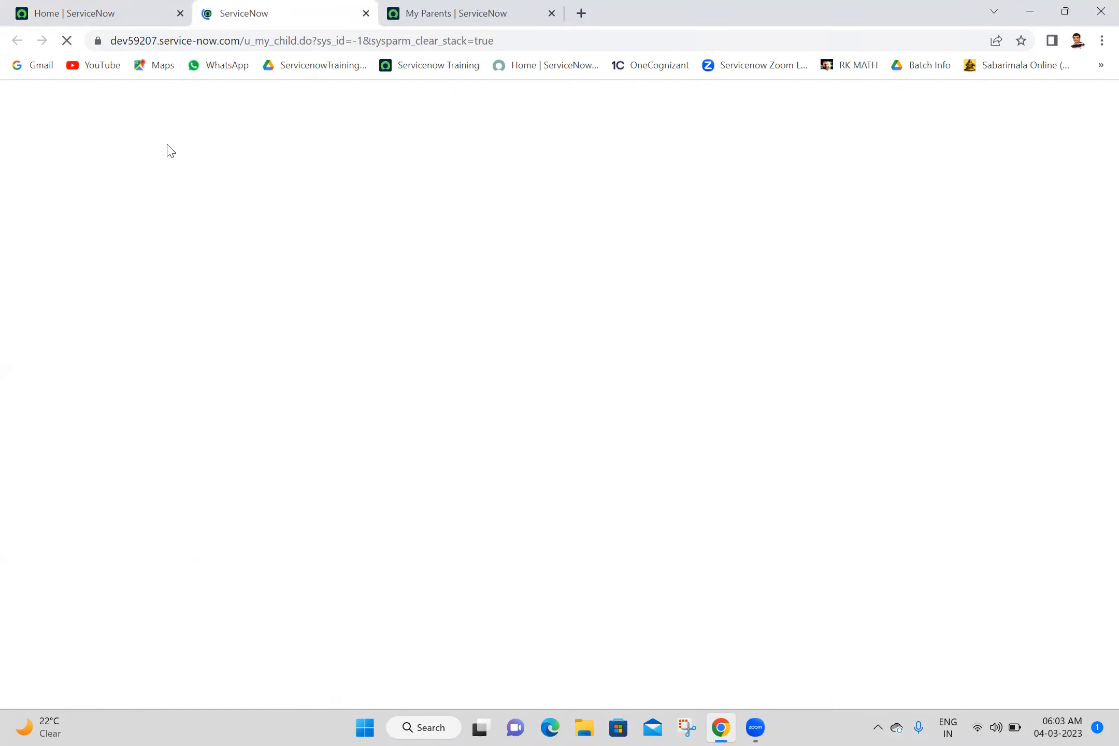
left_click(514, 166)
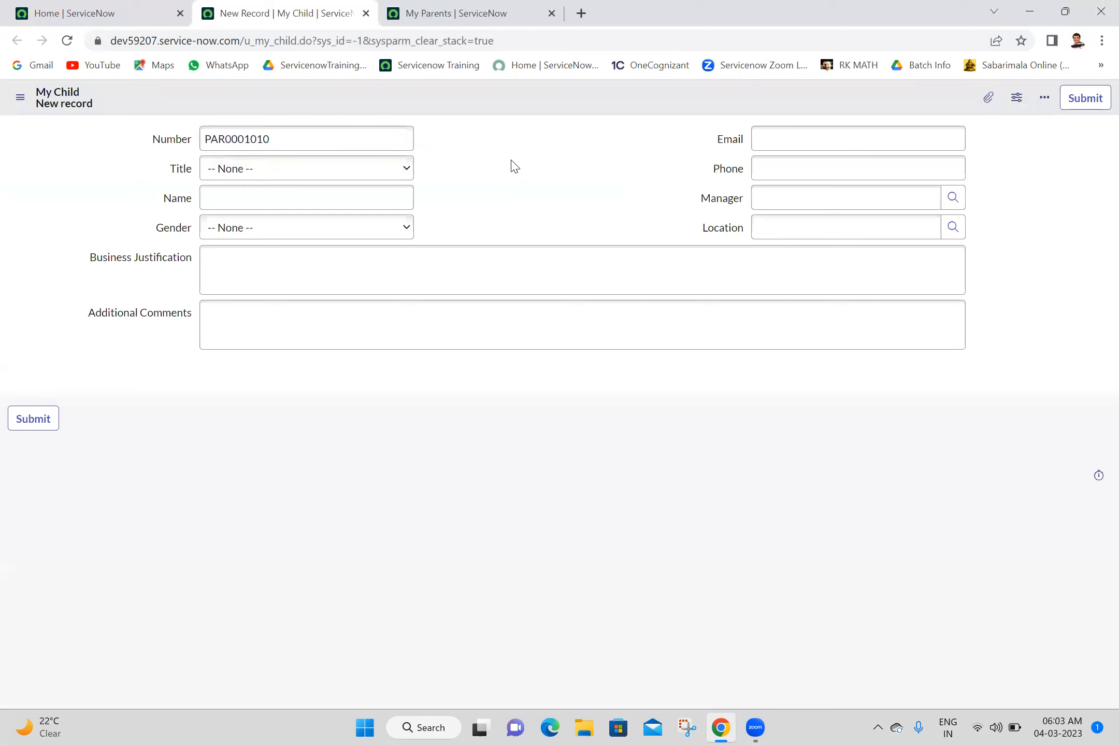
- Start a new record from the My Parents list
left_click(434, 7)
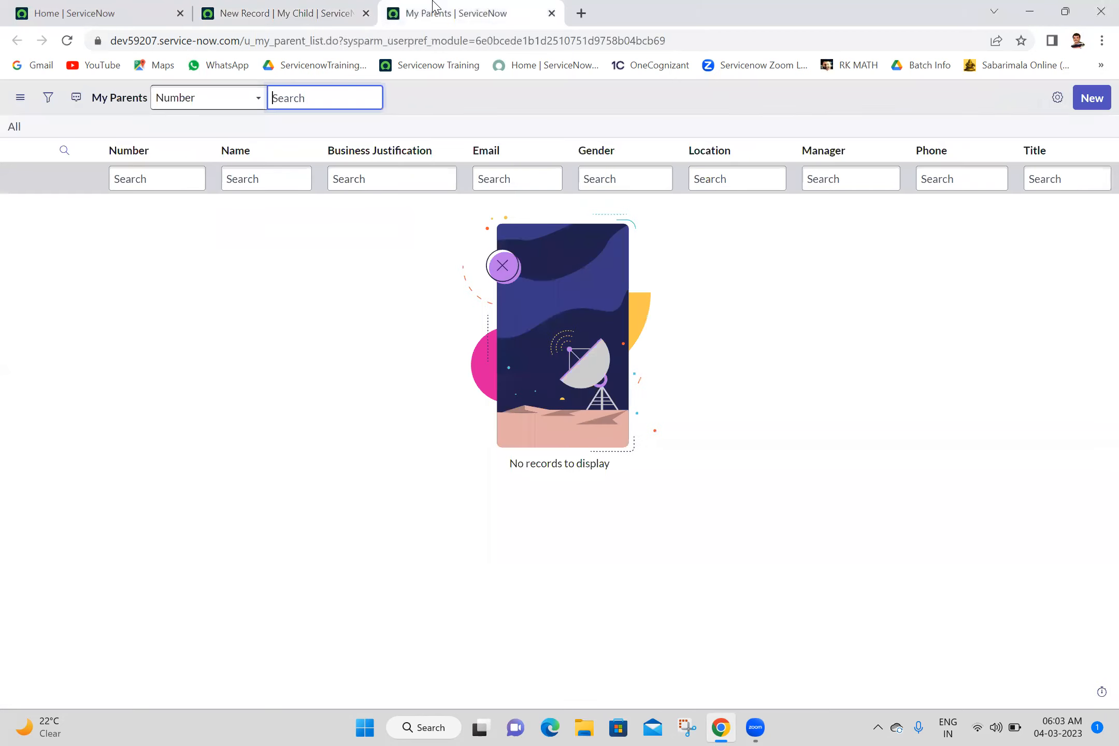
left_click(1095, 104)
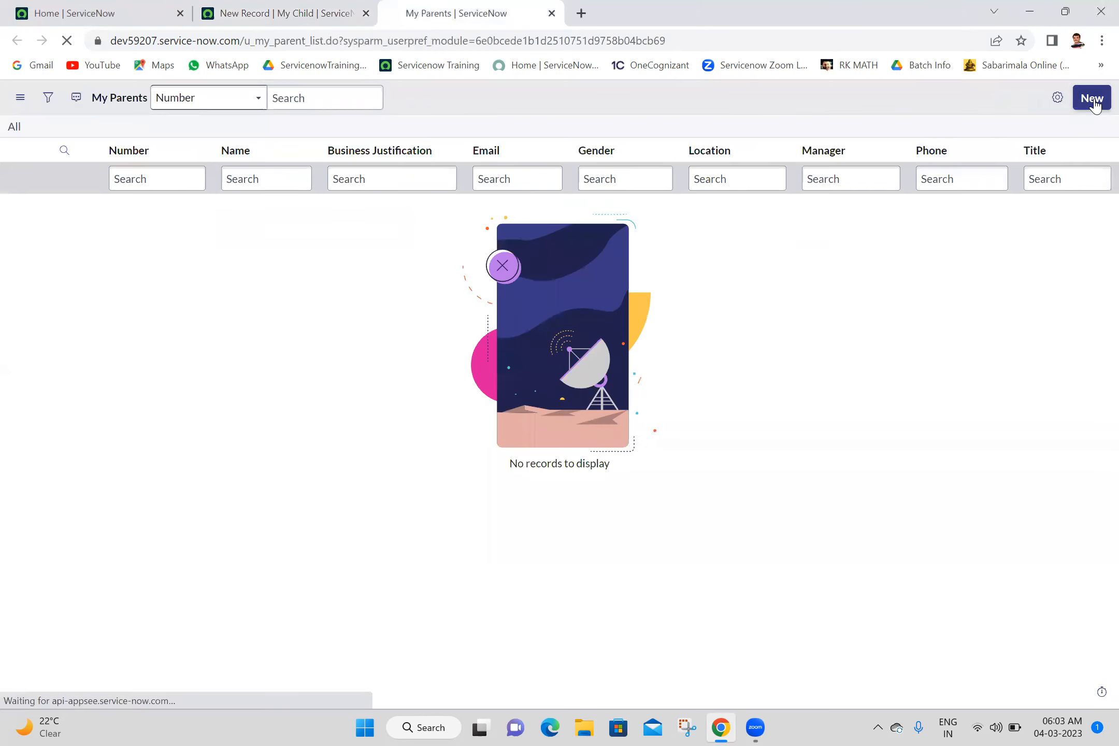
left_click(508, 216)
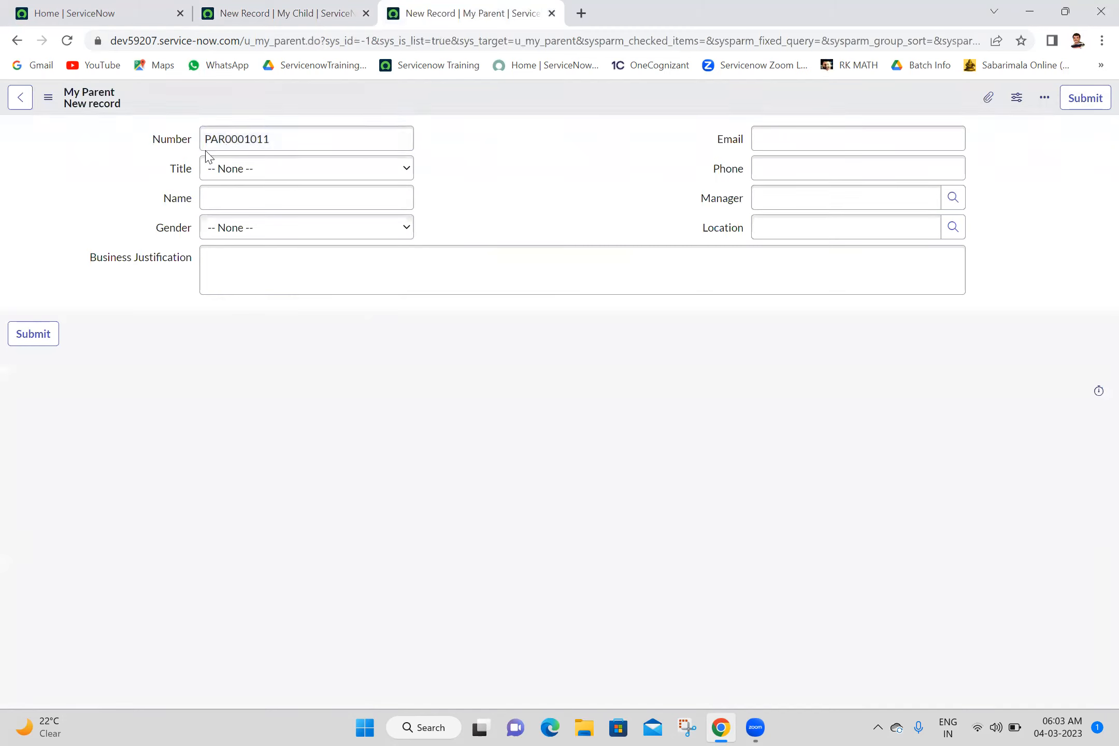
- Return to the new My Child form and examine the prefix in its Number field
left_click(362, 7)
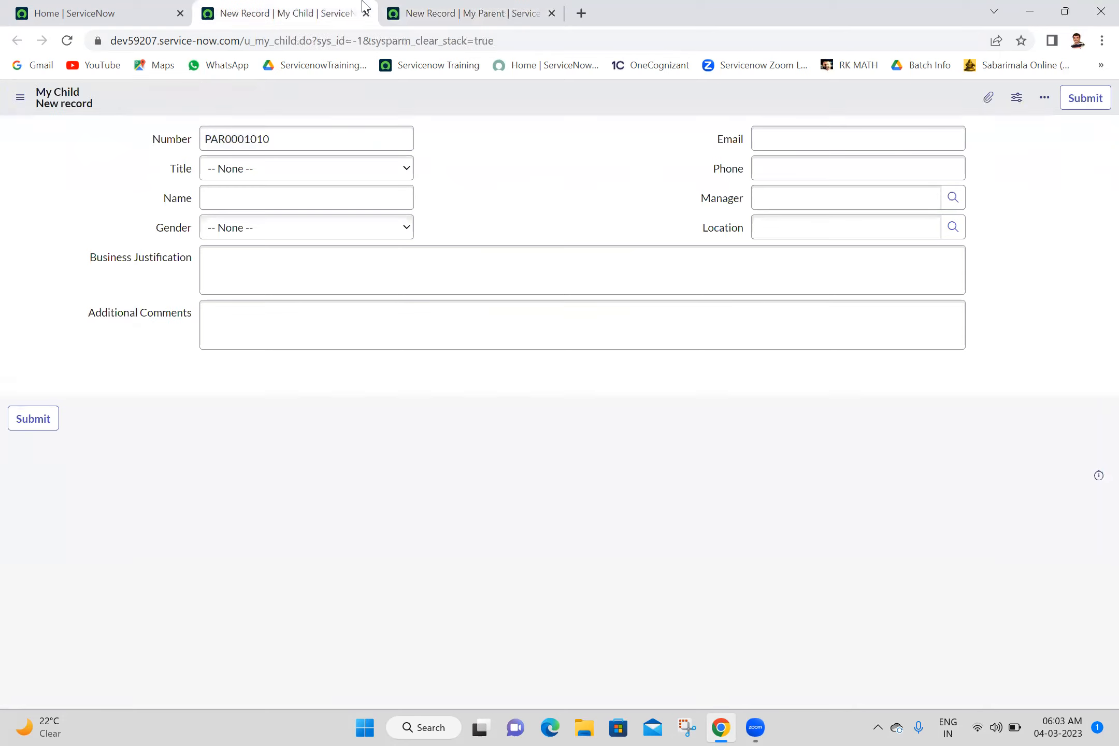
key("Tab")
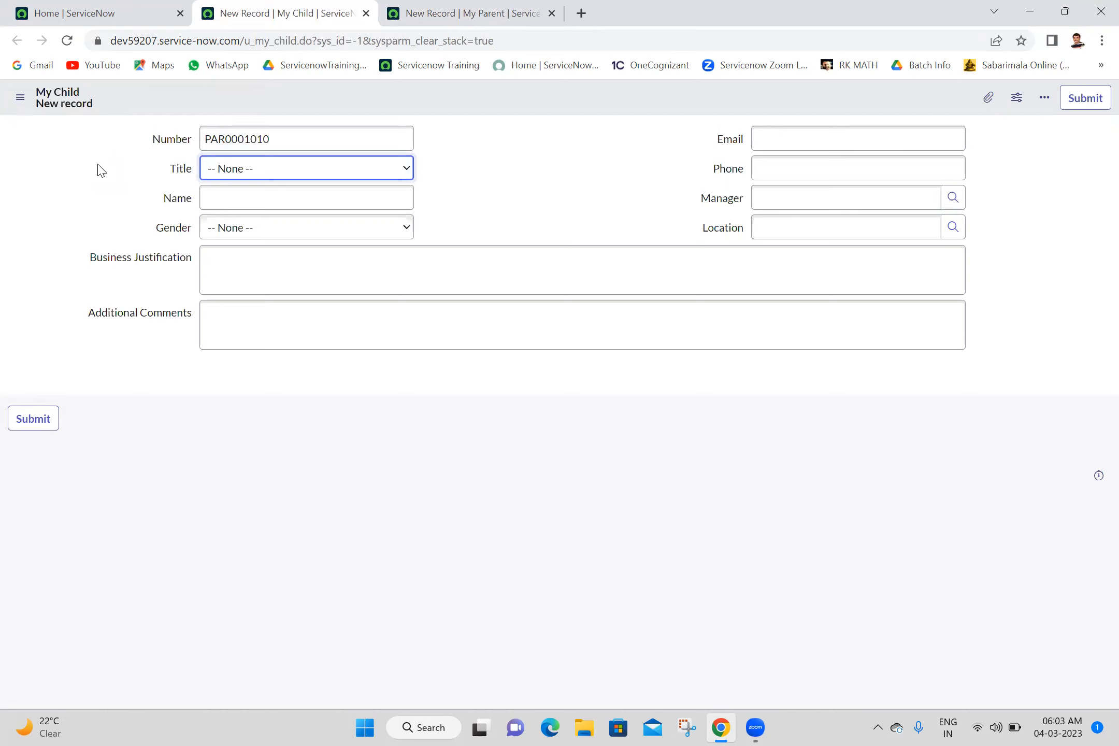
double_click(265, 140)
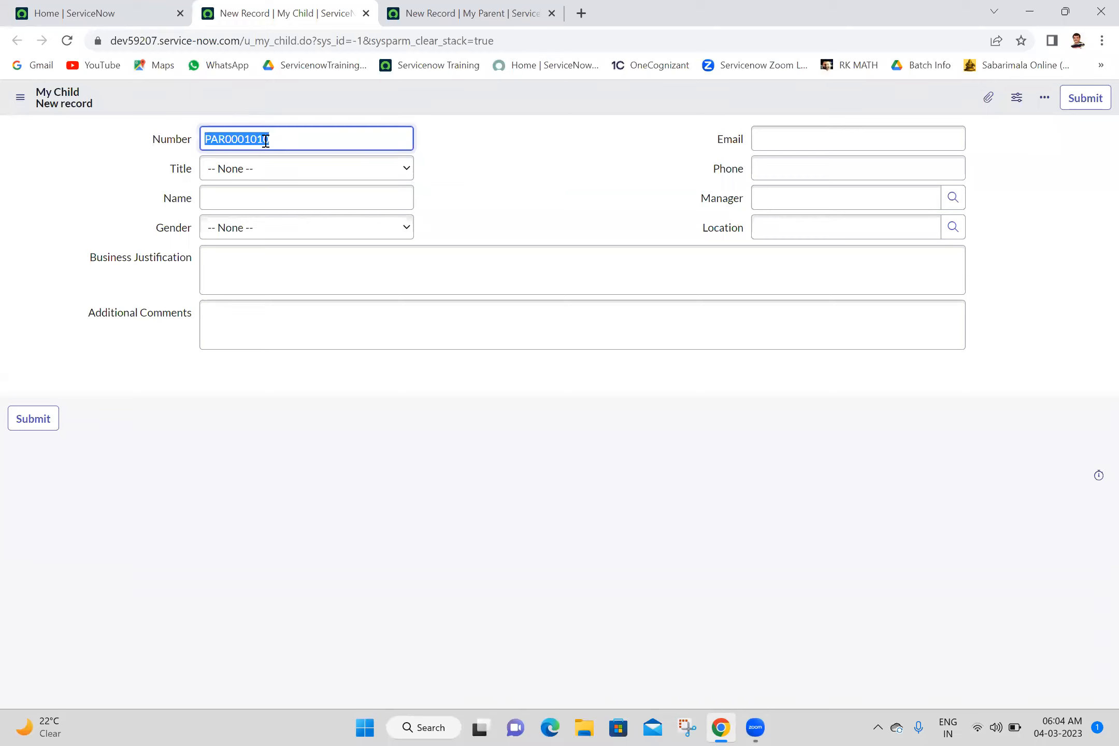
left_click(583, 173)
double_click(283, 147)
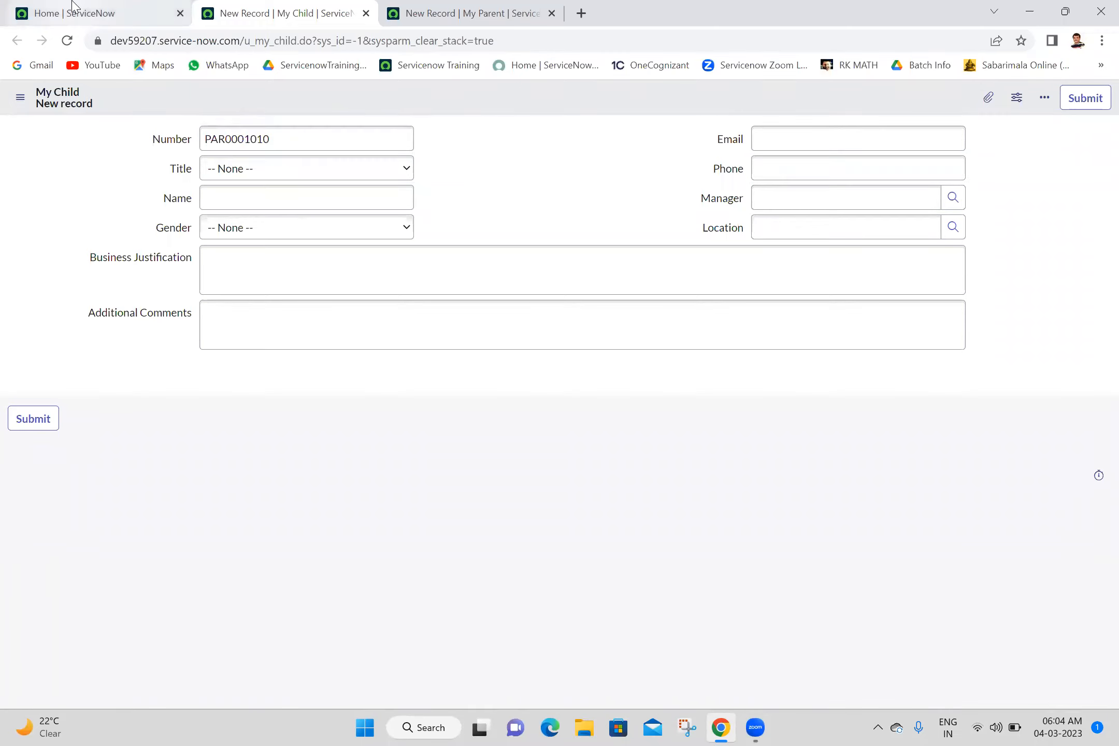
- Search the home page's application navigator for "number" and open Number Maintenance in a new browser tab
left_click(76, 7)
left_click(176, 110)
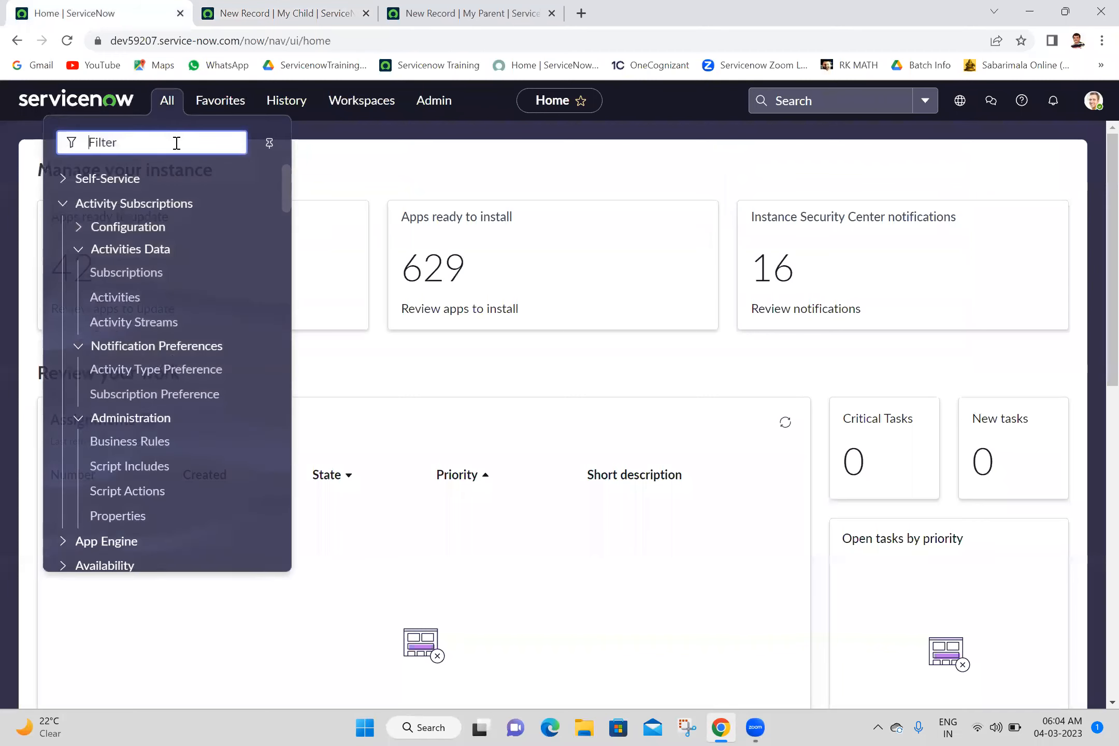
type("number")
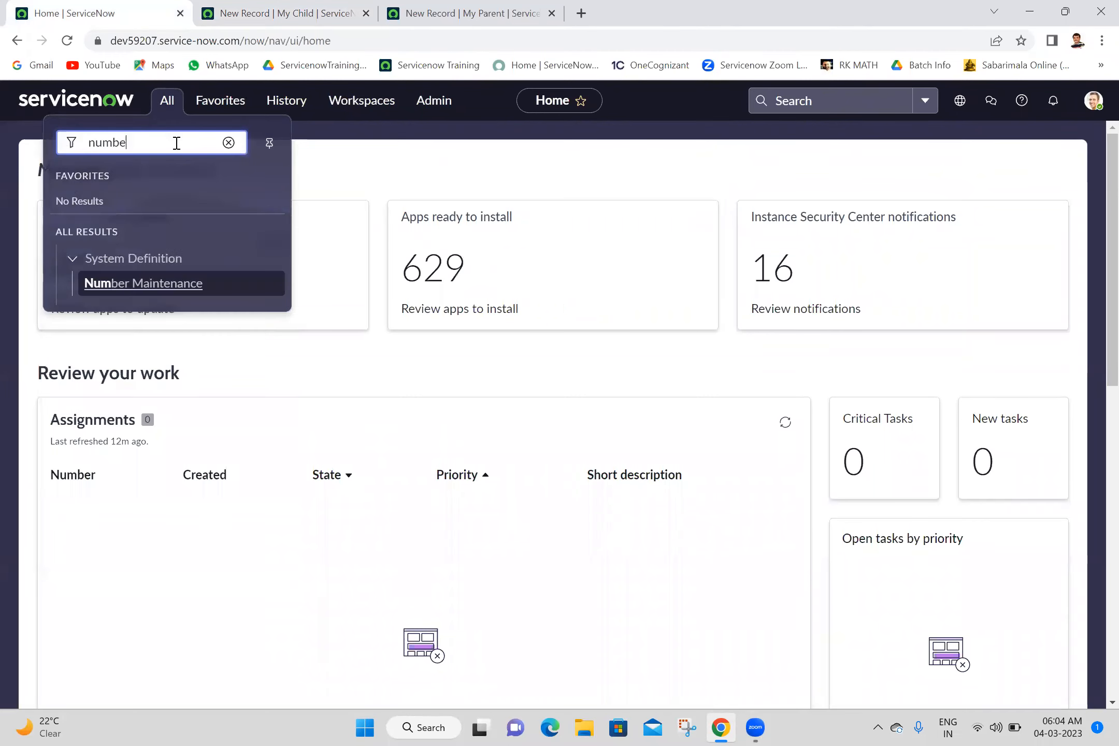
middle_click(128, 294)
left_click(255, 9)
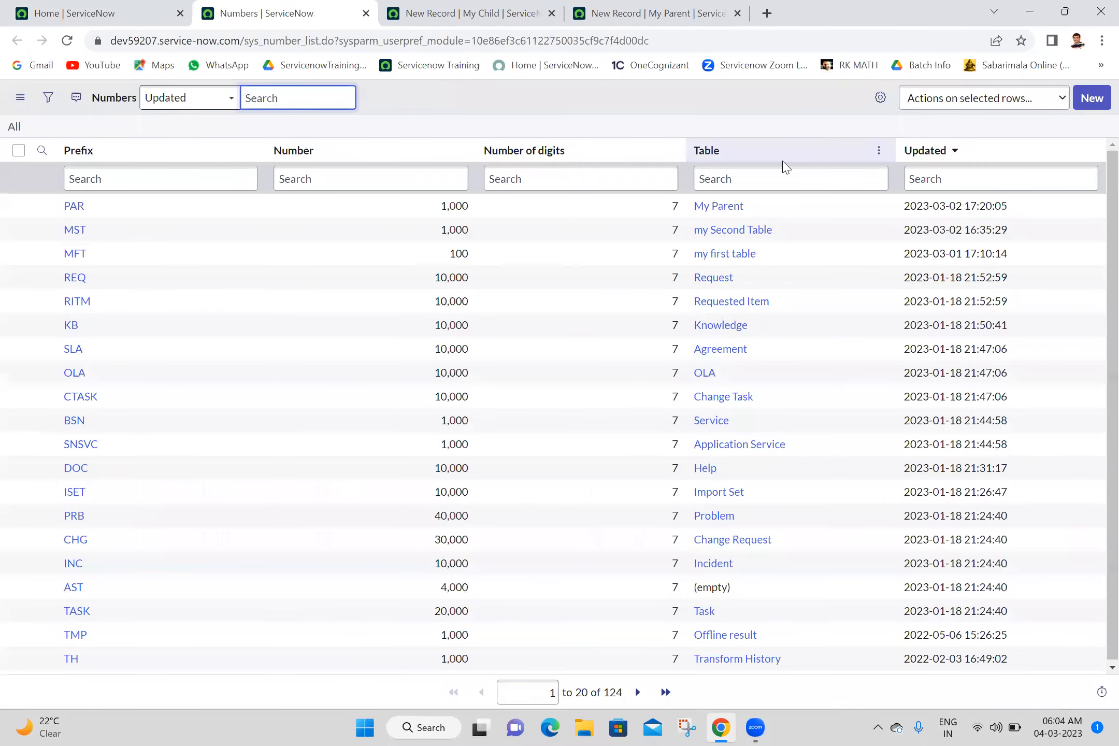
- Create and submit a number record for the My Child table with prefix CHI, then close the Numbers page
left_click(1083, 110)
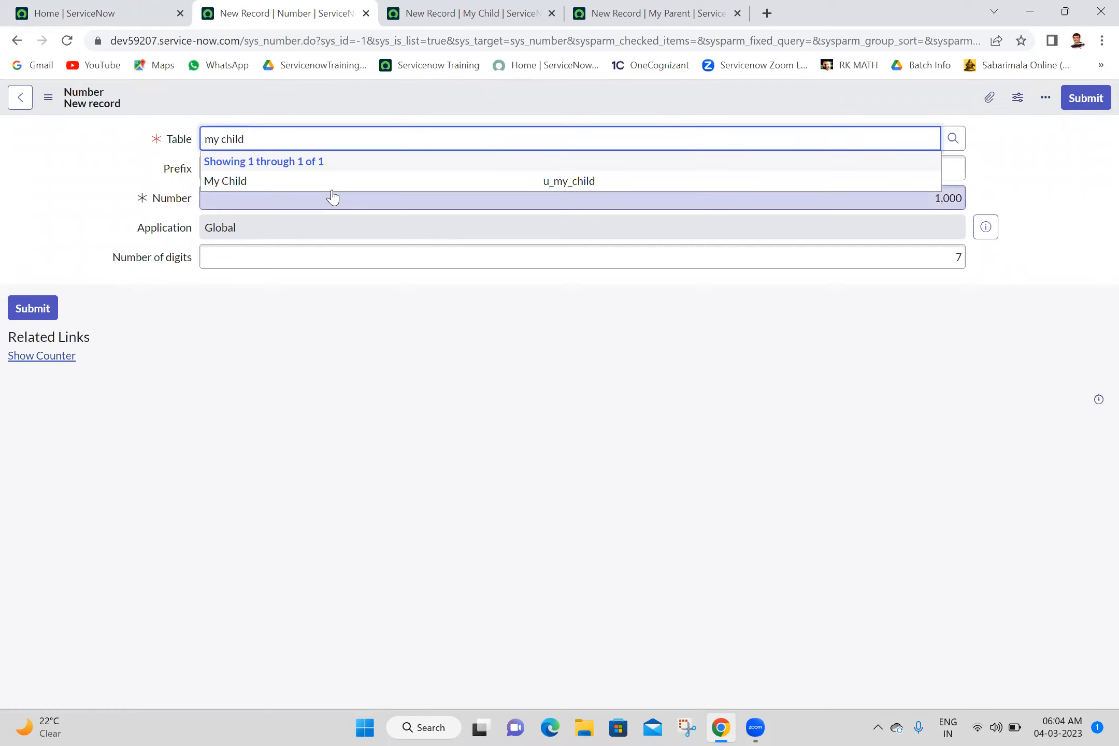
left_click(324, 188)
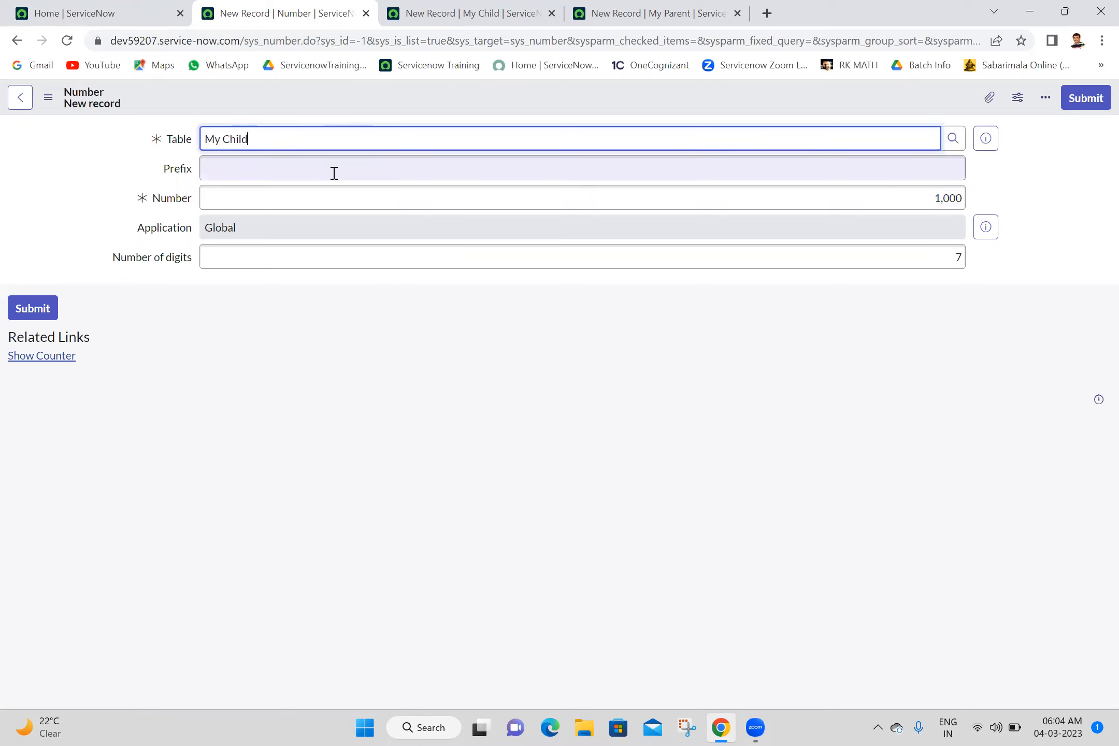
left_click(229, 172)
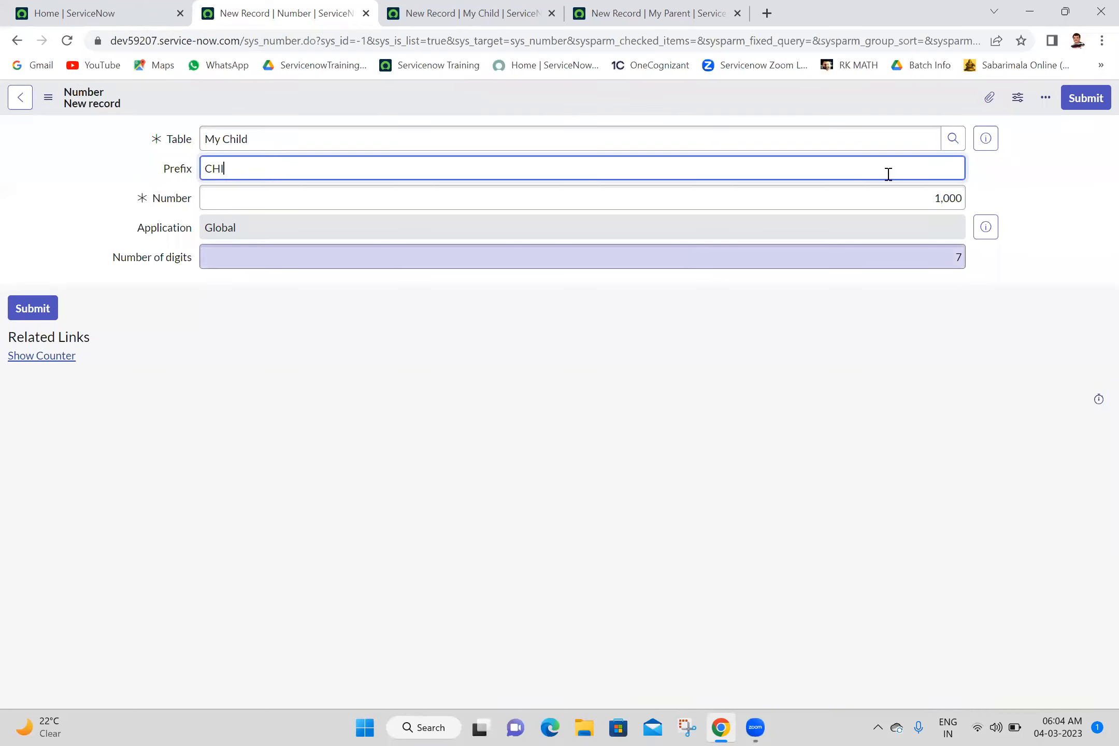
left_click(1087, 99)
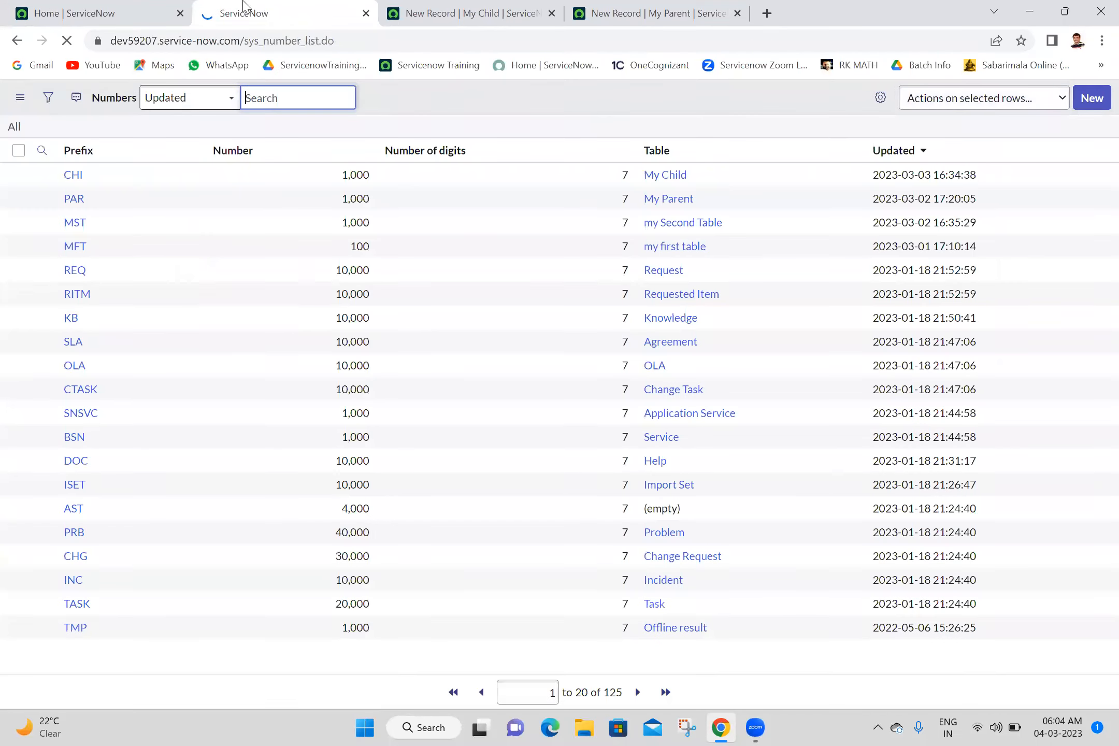
left_click(366, 13)
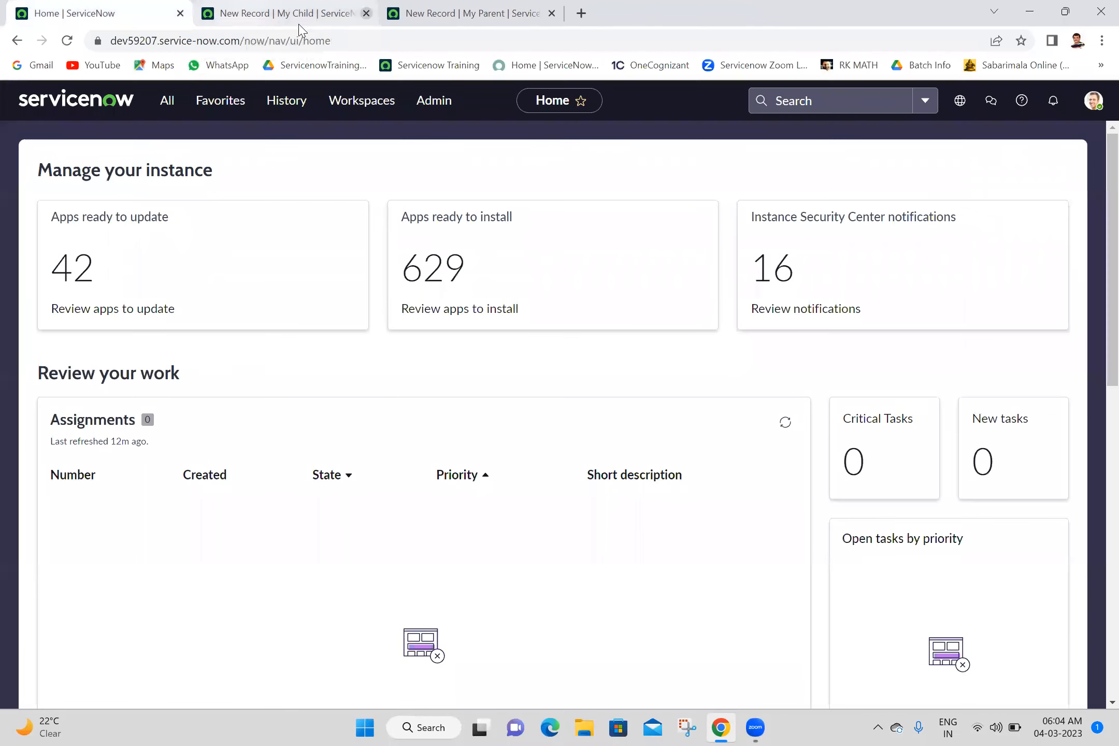
- Reload the new My Child and My Parent forms and compare their Number fields
left_click(304, 9)
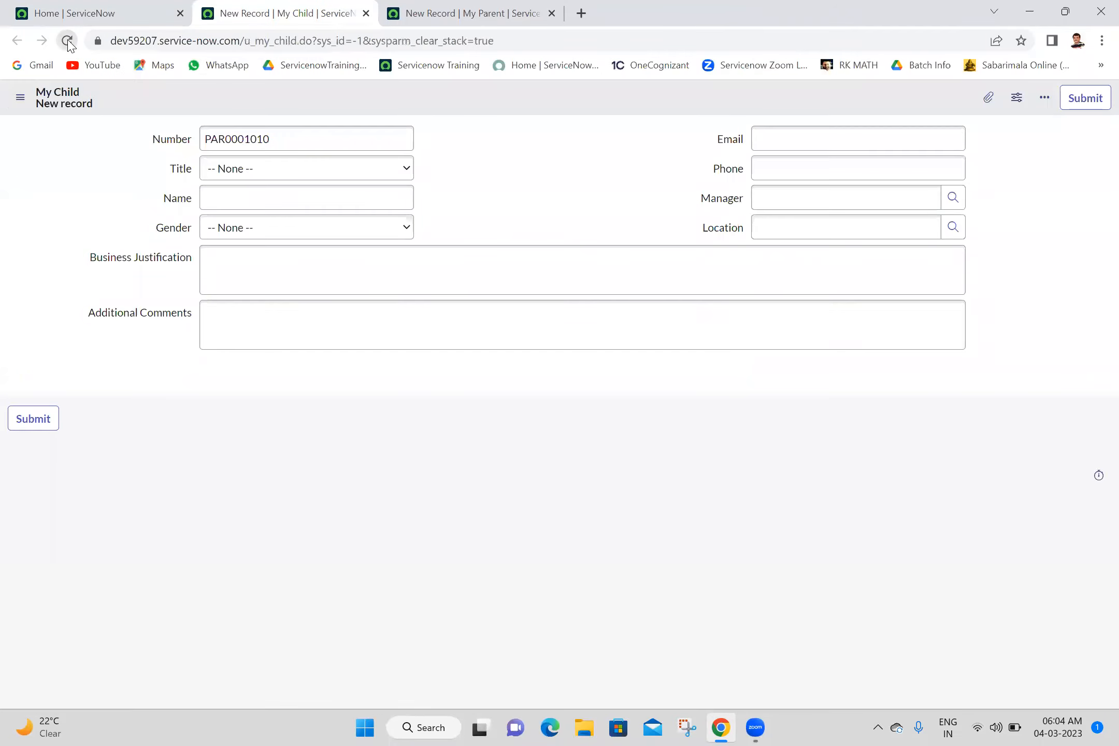
left_click(67, 41)
left_click(465, 11)
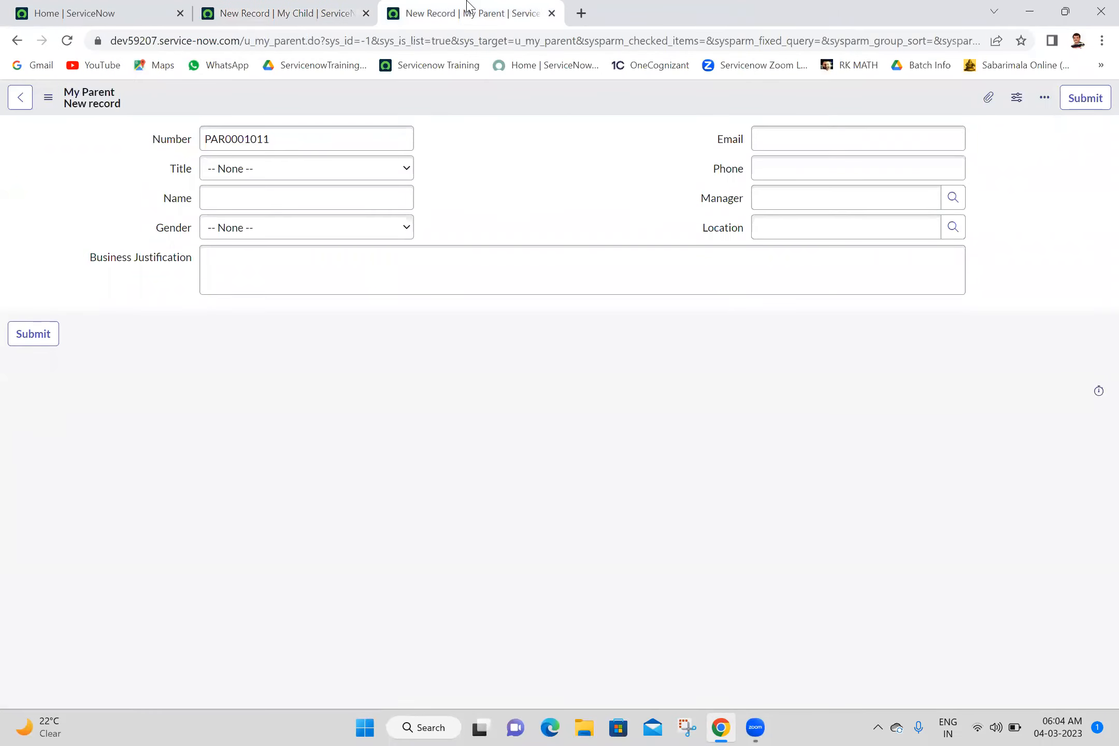
left_click(67, 41)
left_click(332, 9)
left_click(399, 9)
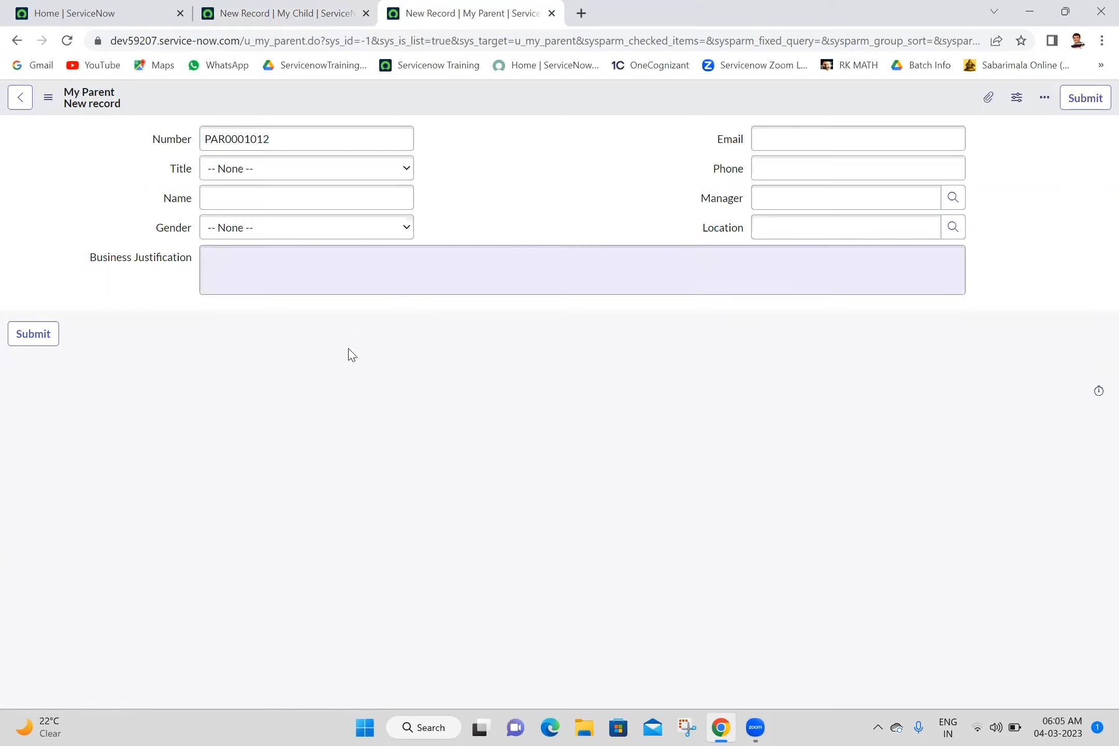
- Enter the person's name in the new My Parent record and save it, staying on the form
left_click(330, 168)
left_click(373, 313)
left_click(338, 202)
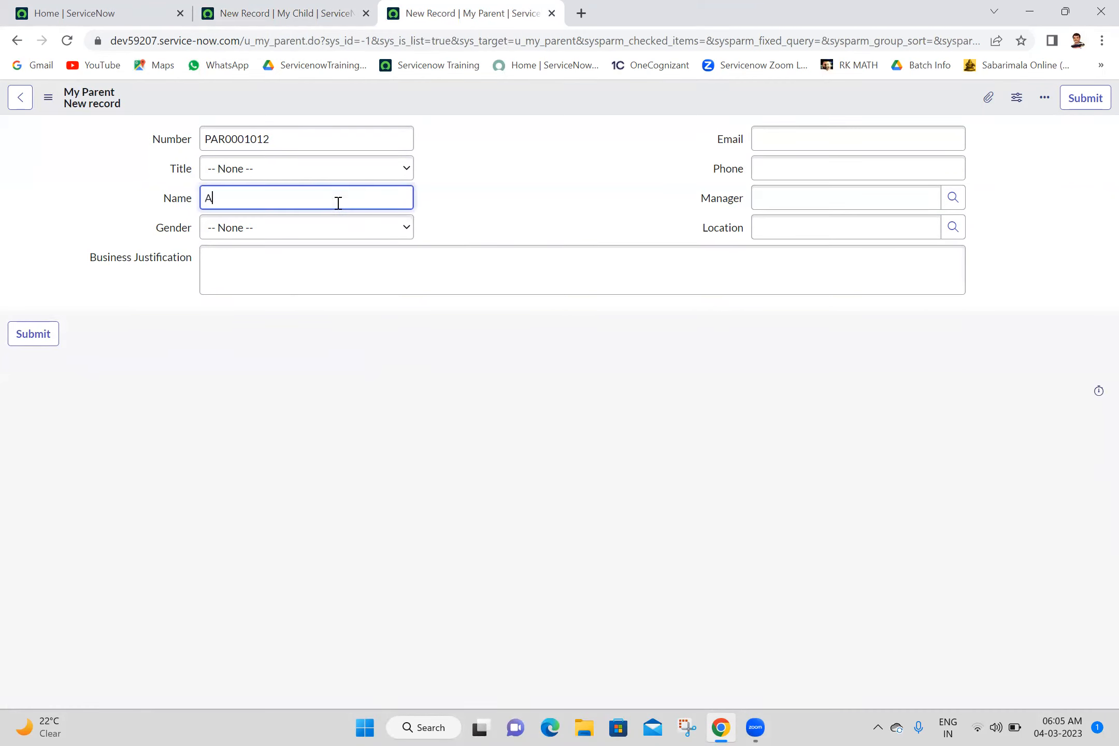
right_click(491, 94)
left_click(506, 104)
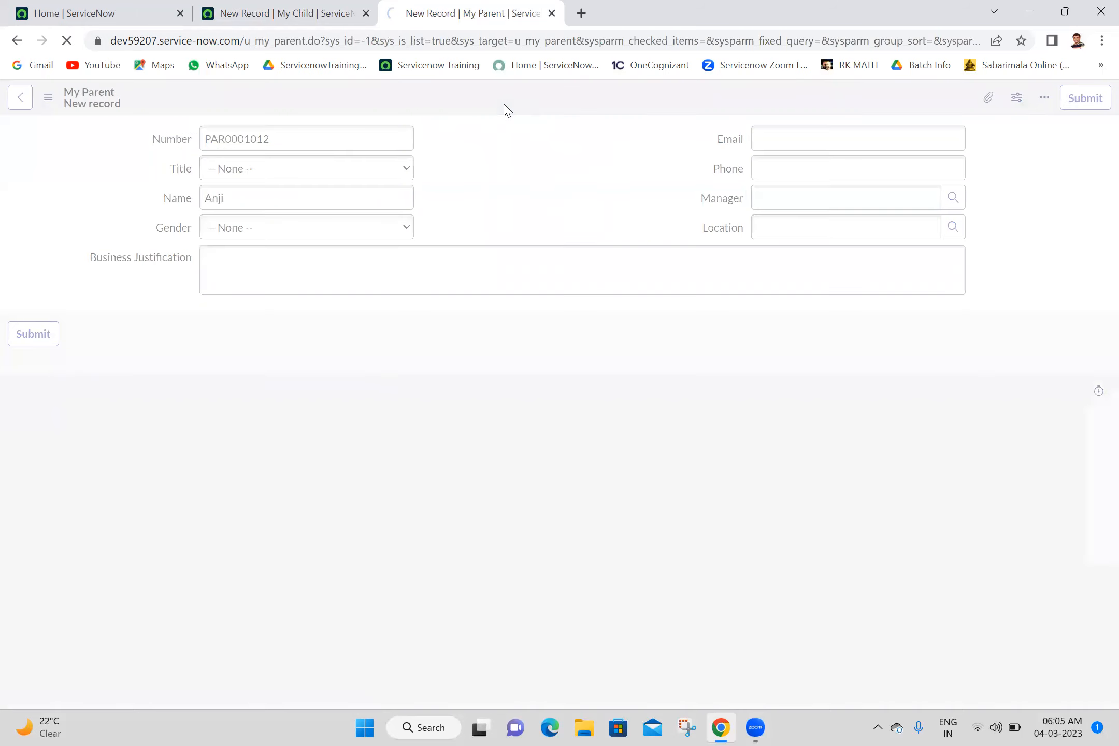
- Replace the Name in the saved My Parent record with a different person's name and insert or save from the form
left_click(314, 188)
key("ctrl+a")
type("A")
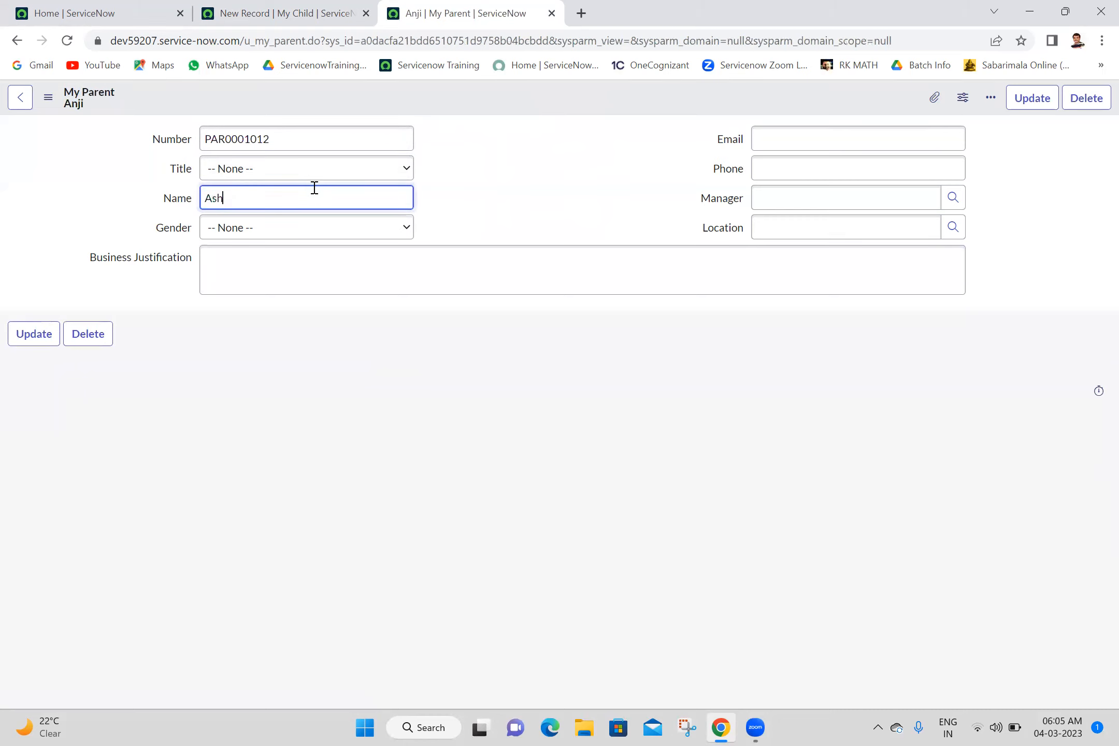
right_click(455, 100)
left_click(487, 146)
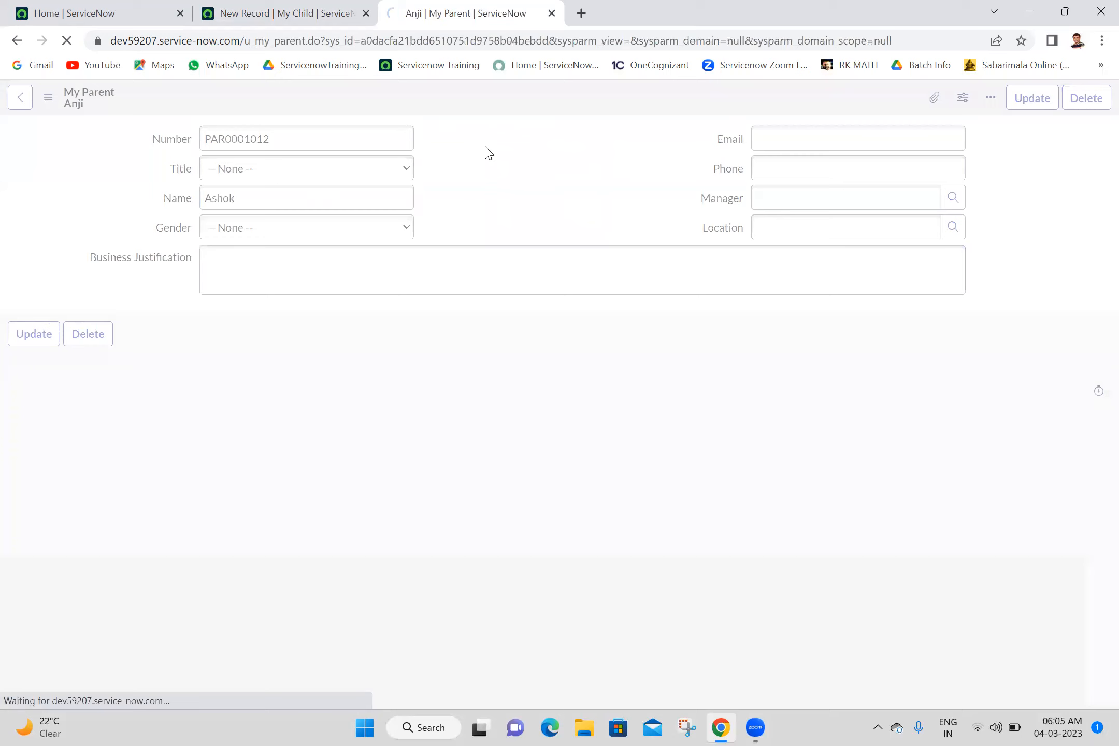
- Enter a person's name in the new My Child record and save it, staying on the form
left_click(280, 4)
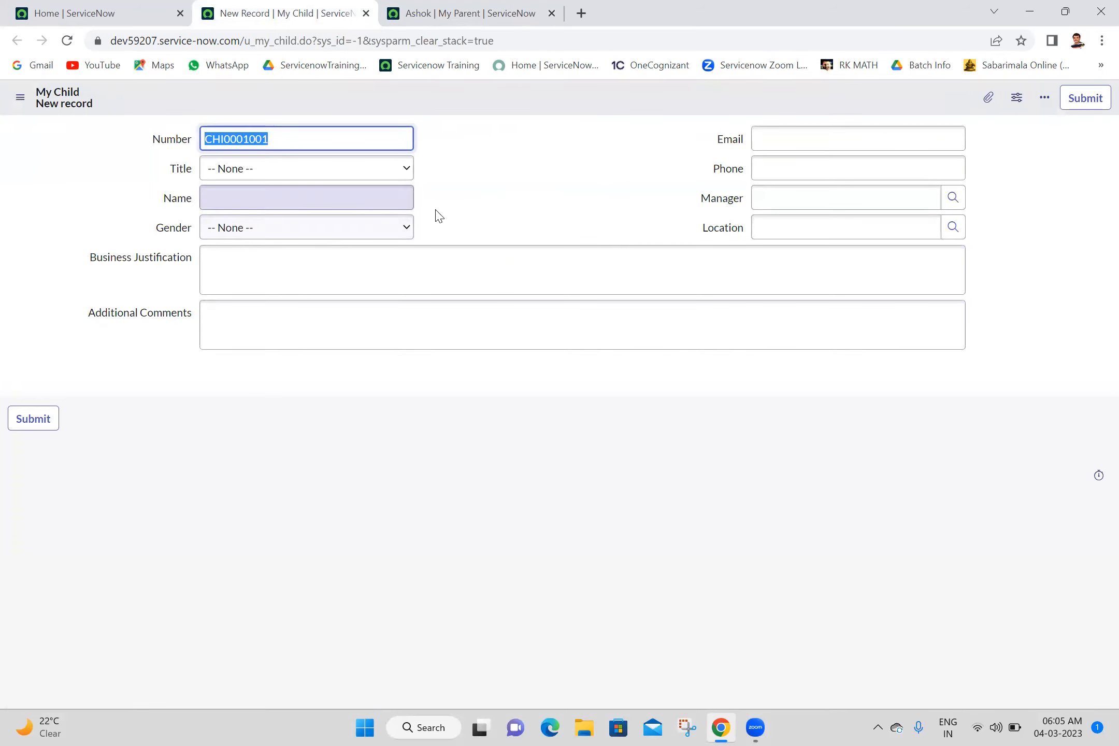
left_click(325, 197)
type("Rama")
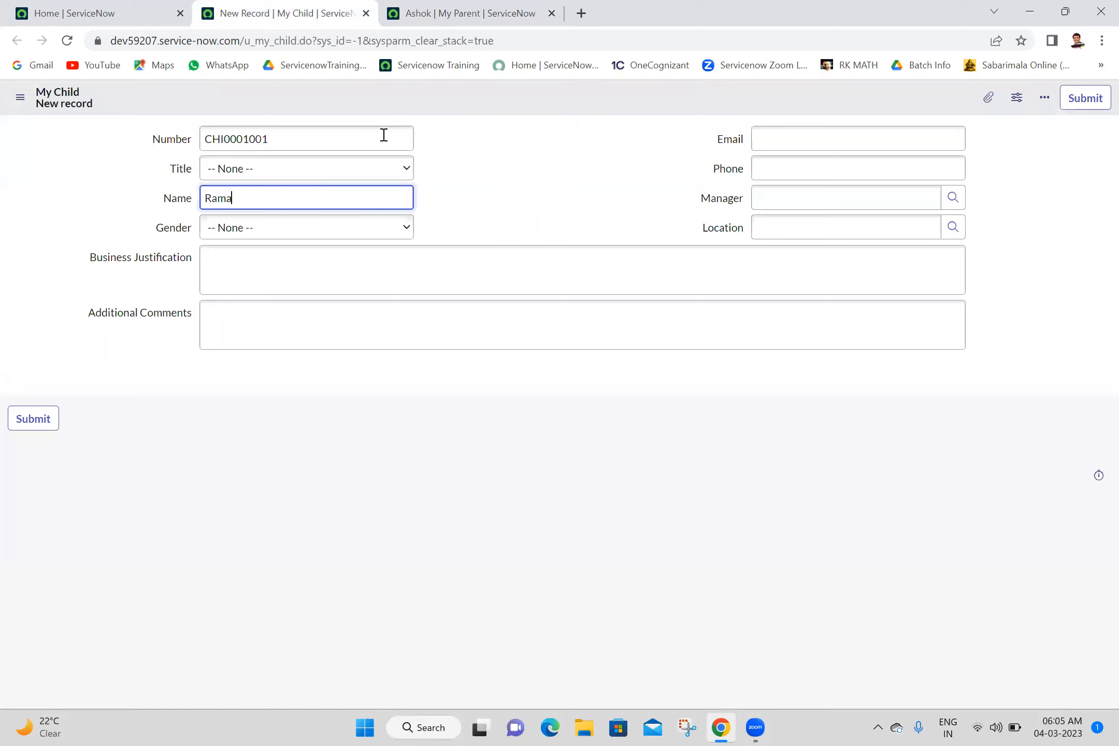
right_click(459, 100)
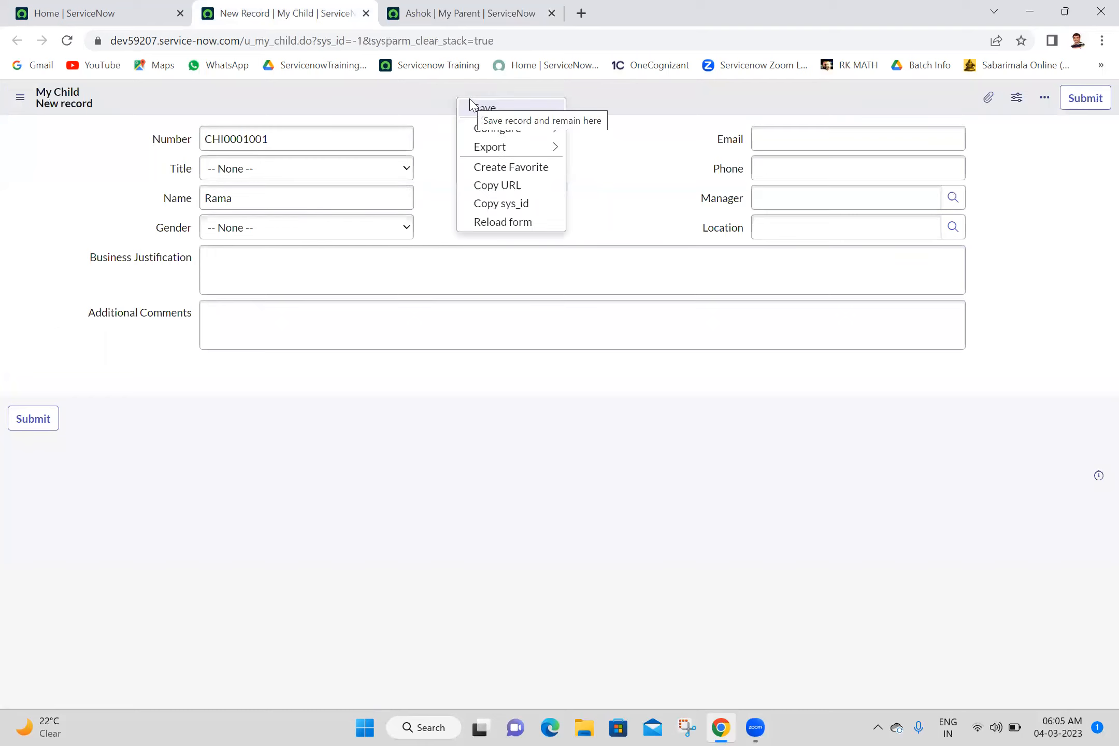
left_click(474, 106)
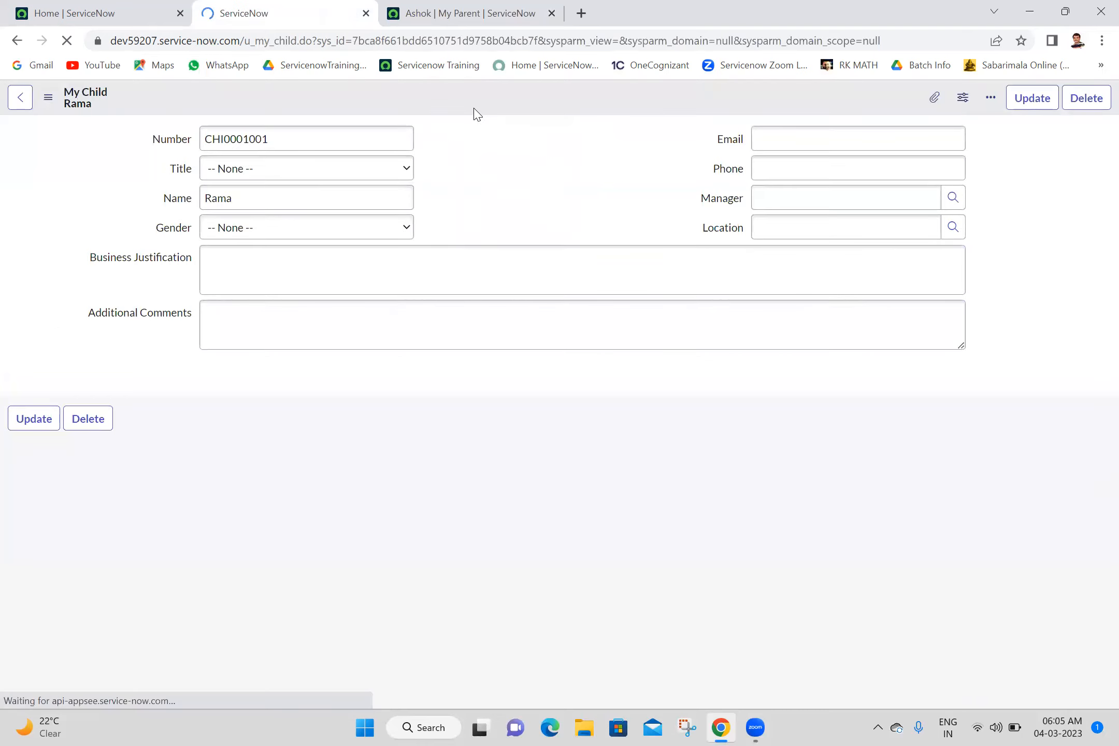
- Replace the Name in the saved My Child record with a second person's name and insert it as a new record, staying on the form
double_click(280, 198)
type("R")
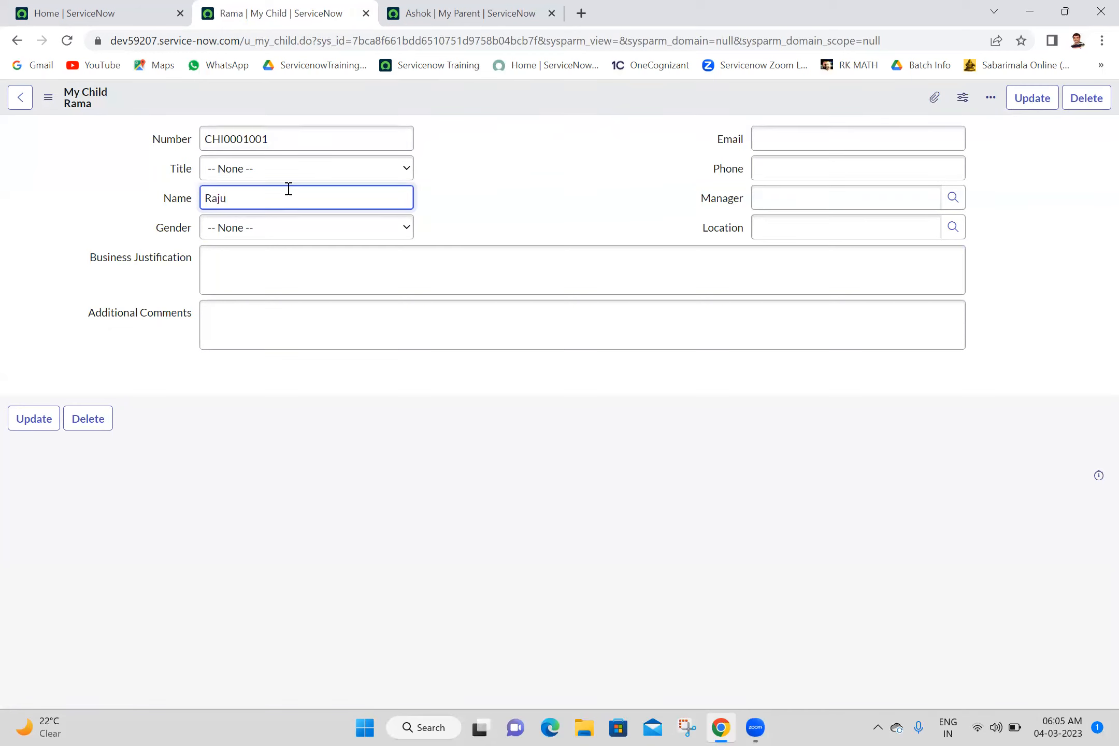
right_click(419, 100)
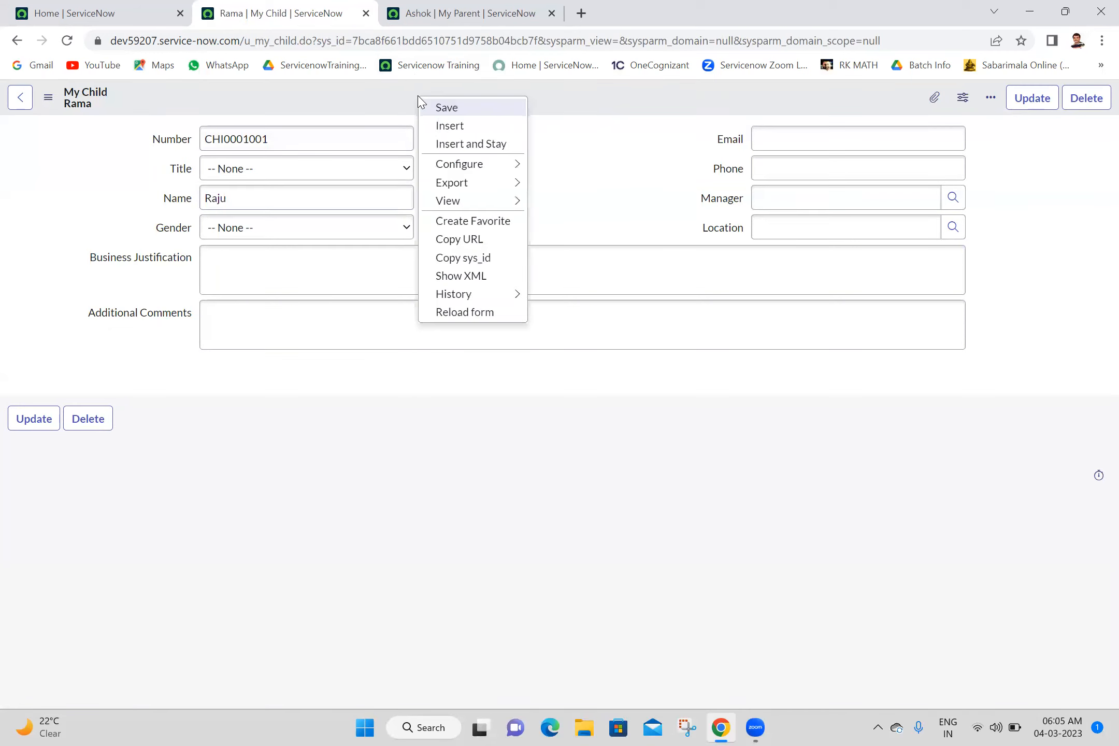
left_click(456, 148)
- Change the Name to a third person's name and insert another My Child record, staying on the form
double_click(322, 206)
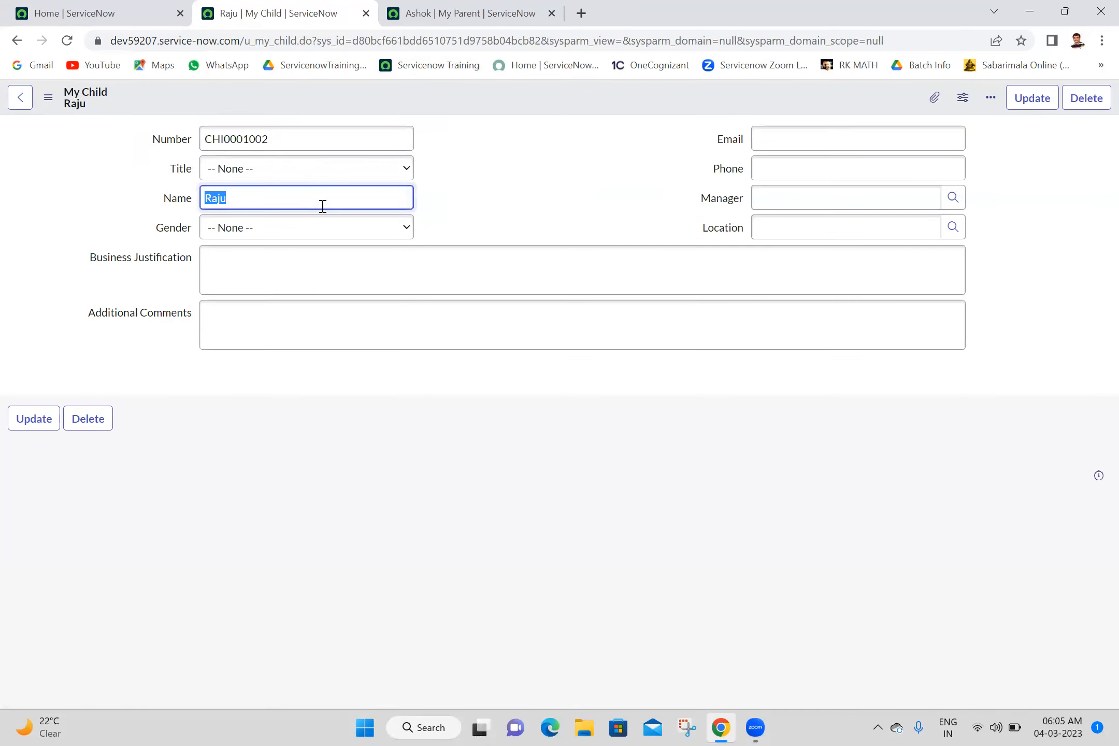
type("Kasi")
right_click(412, 100)
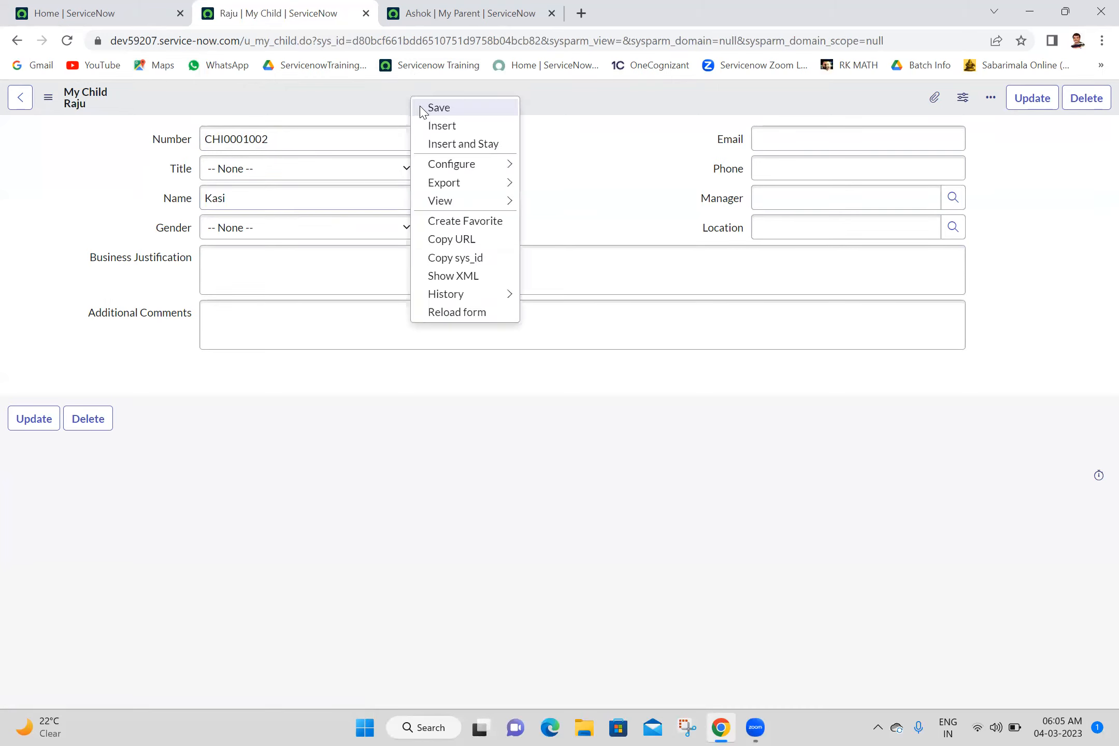
left_click(454, 148)
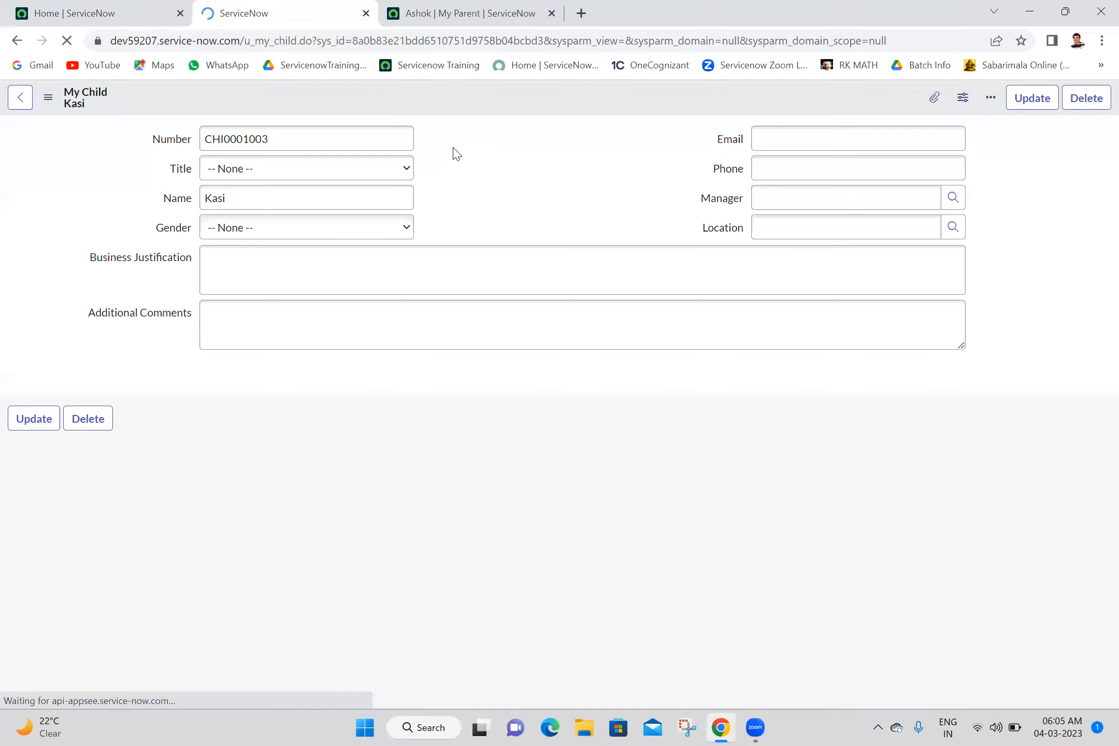
- Compare the Number fields of the latest My Parent and My Child records
left_click(431, 10)
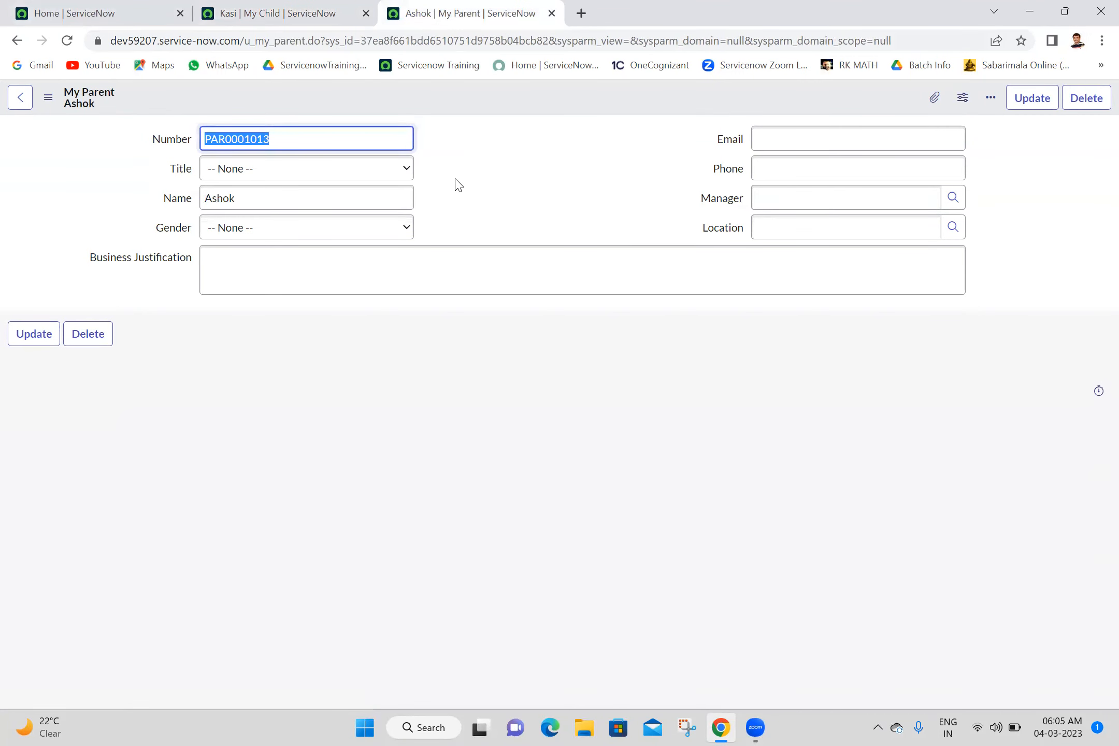
left_click(303, 5)
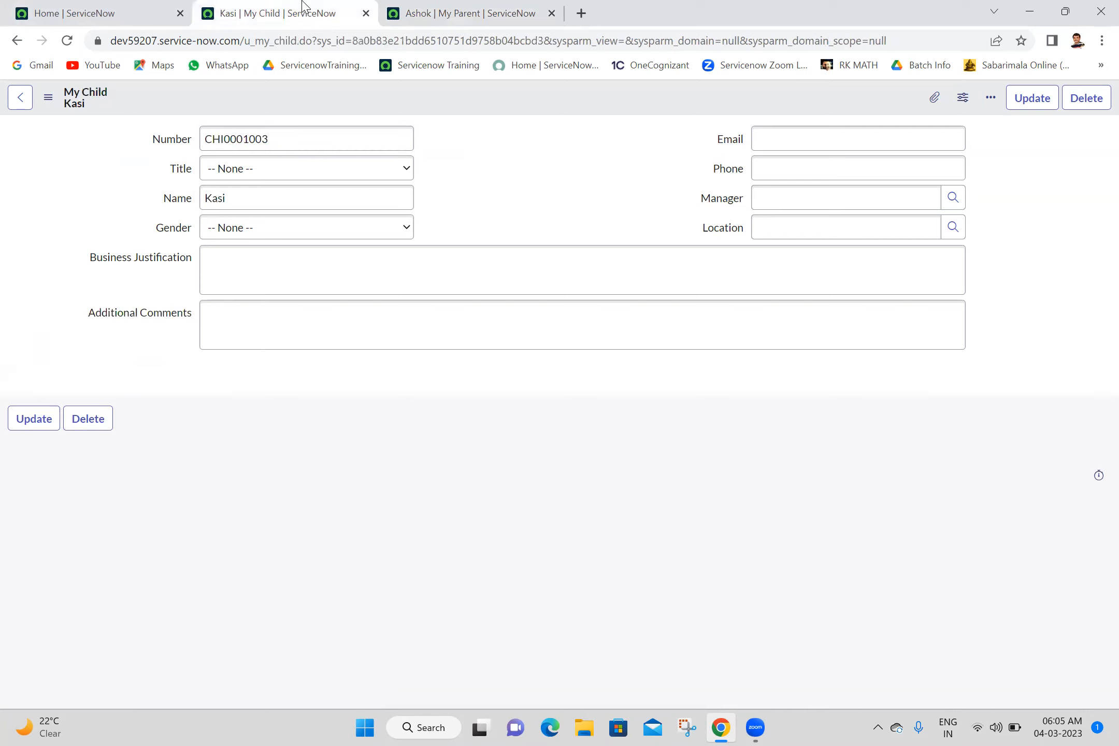
left_click(459, 6)
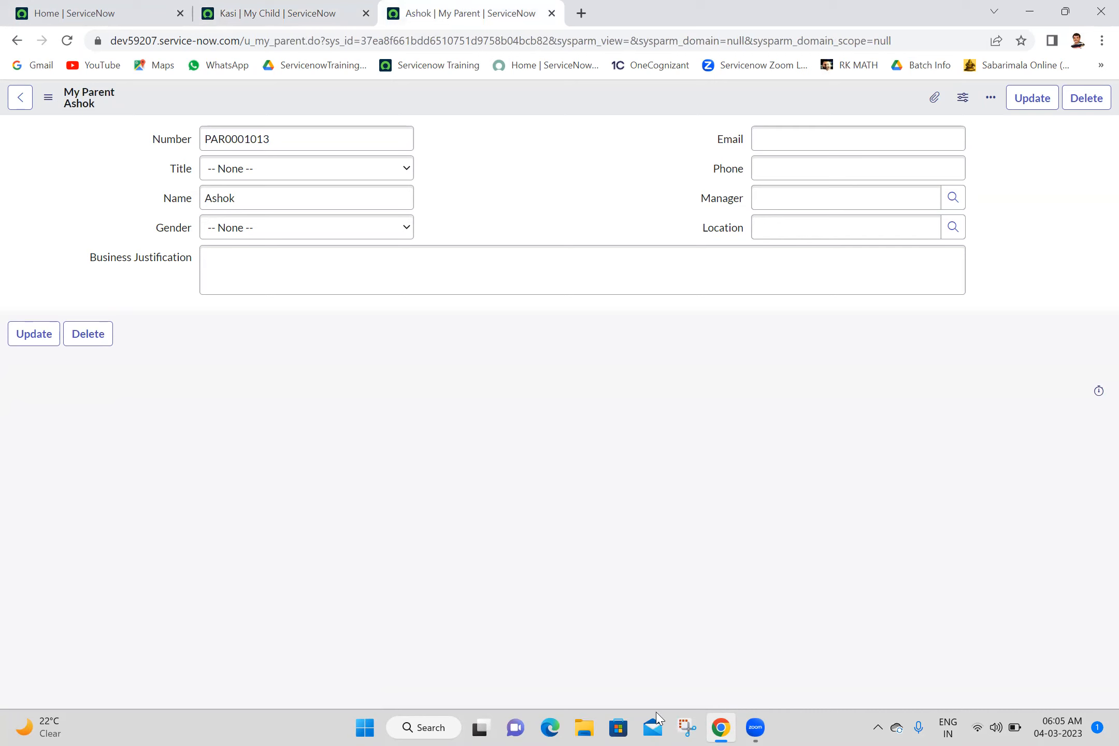
left_click(347, 7)
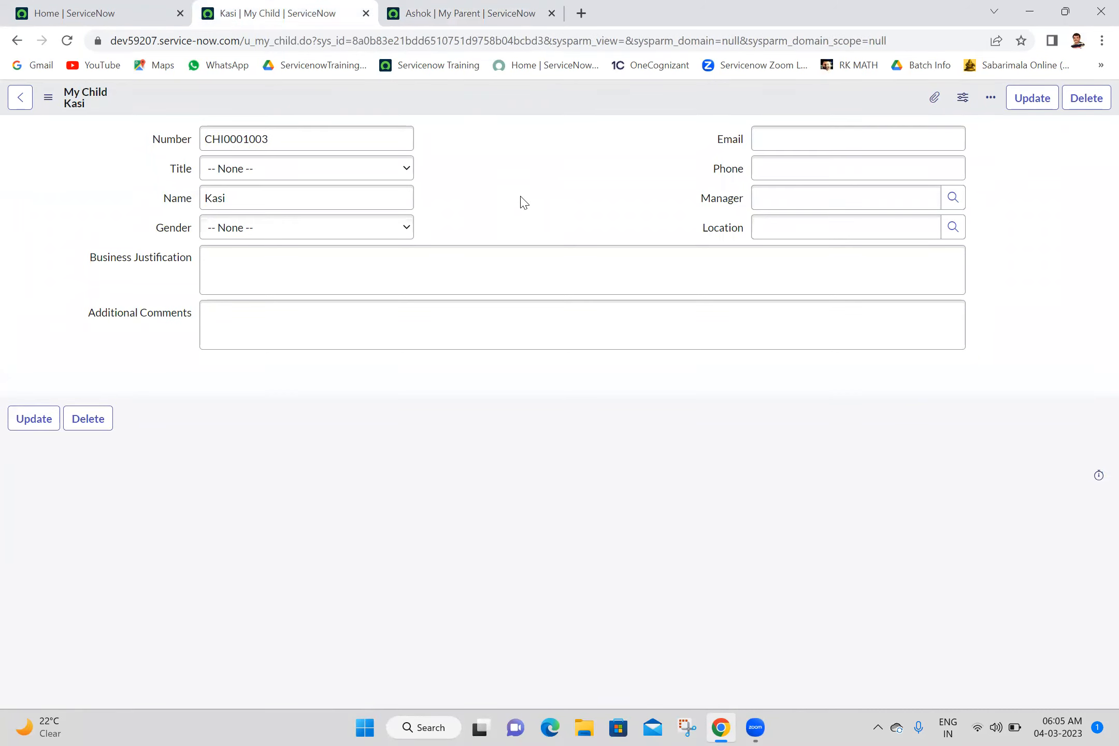
left_click(125, 6)
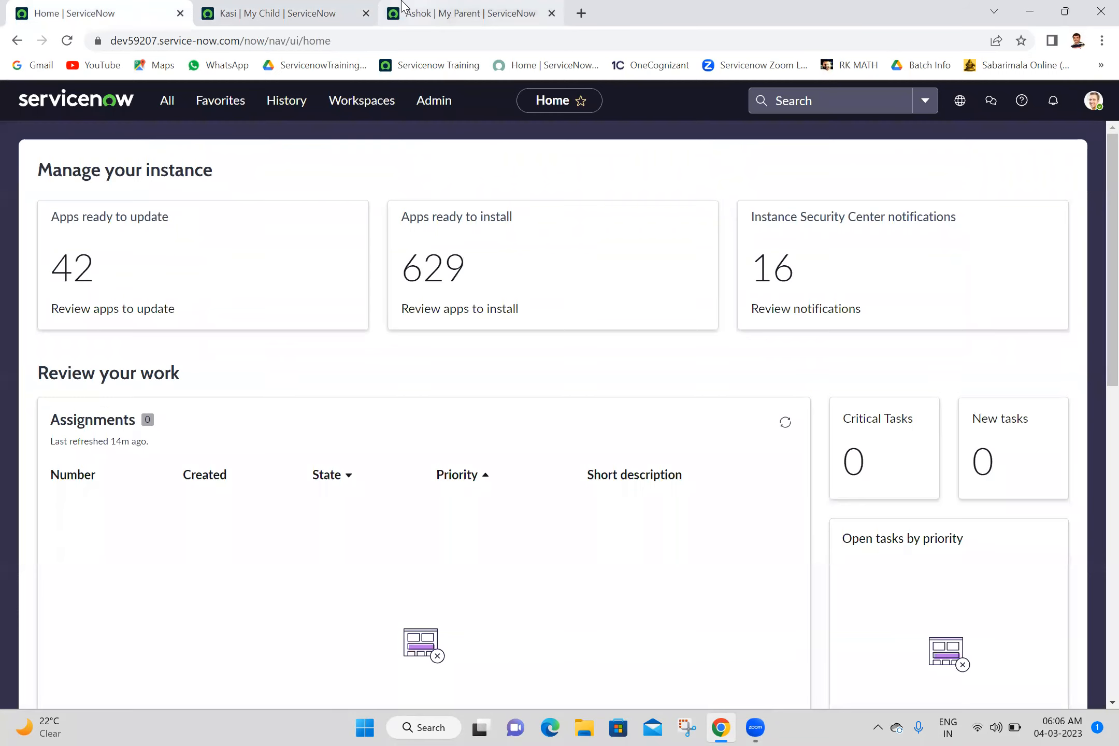
left_click(401, 7)
- Find the My Parents module by filtering for "my par" and open its list in a new browser tab to examine the records
left_click(148, 6)
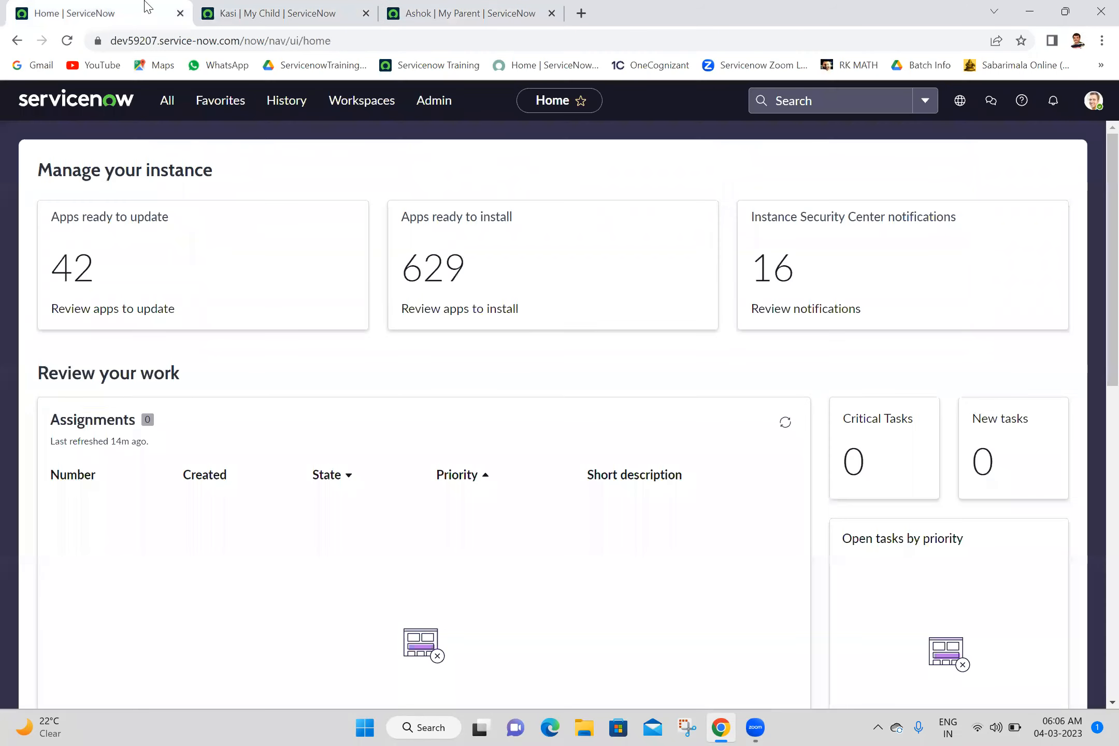
left_click(167, 101)
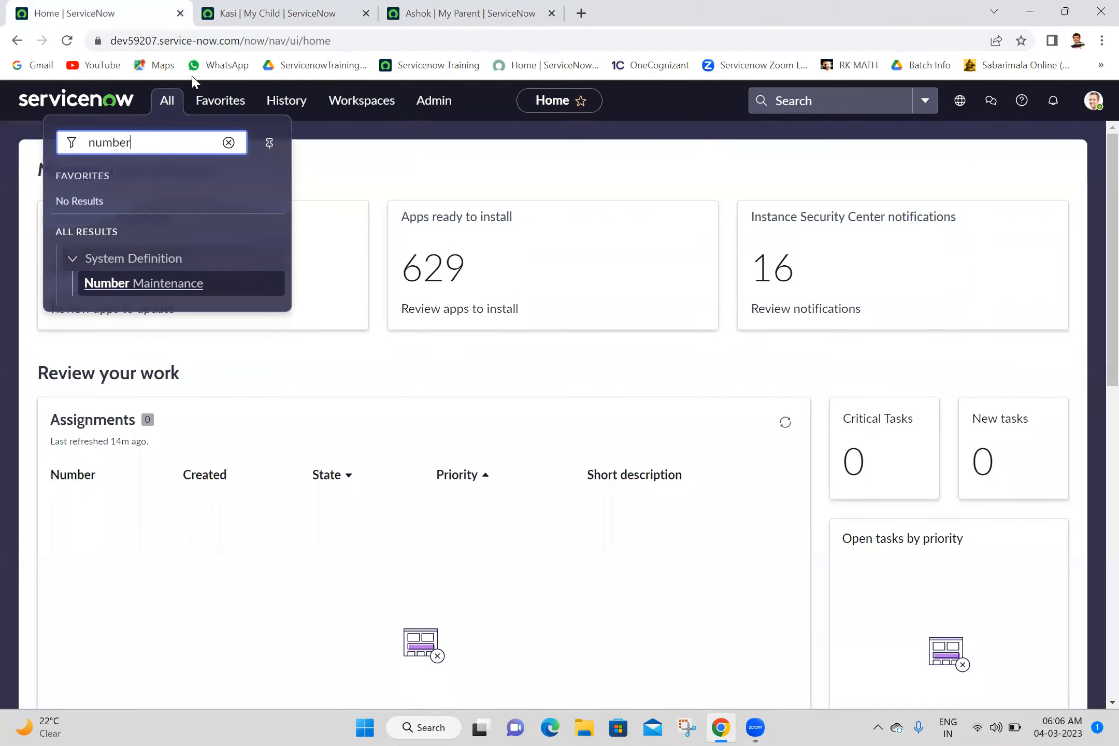
double_click(181, 150)
type("my par")
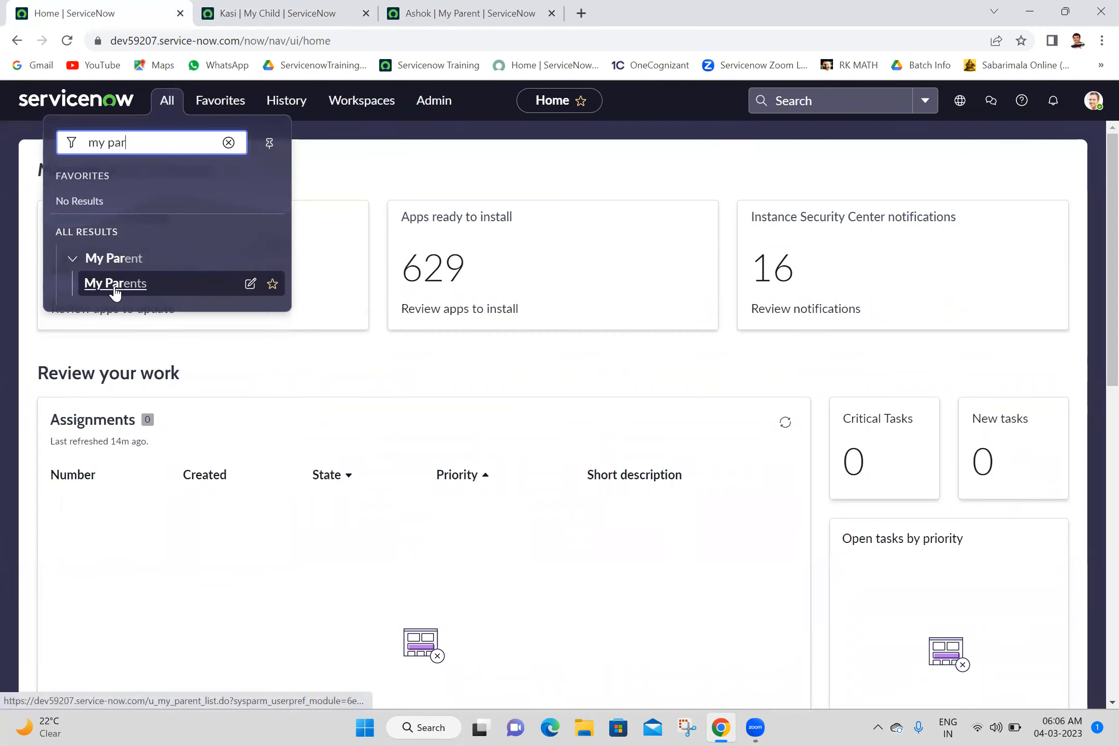
middle_click(115, 284)
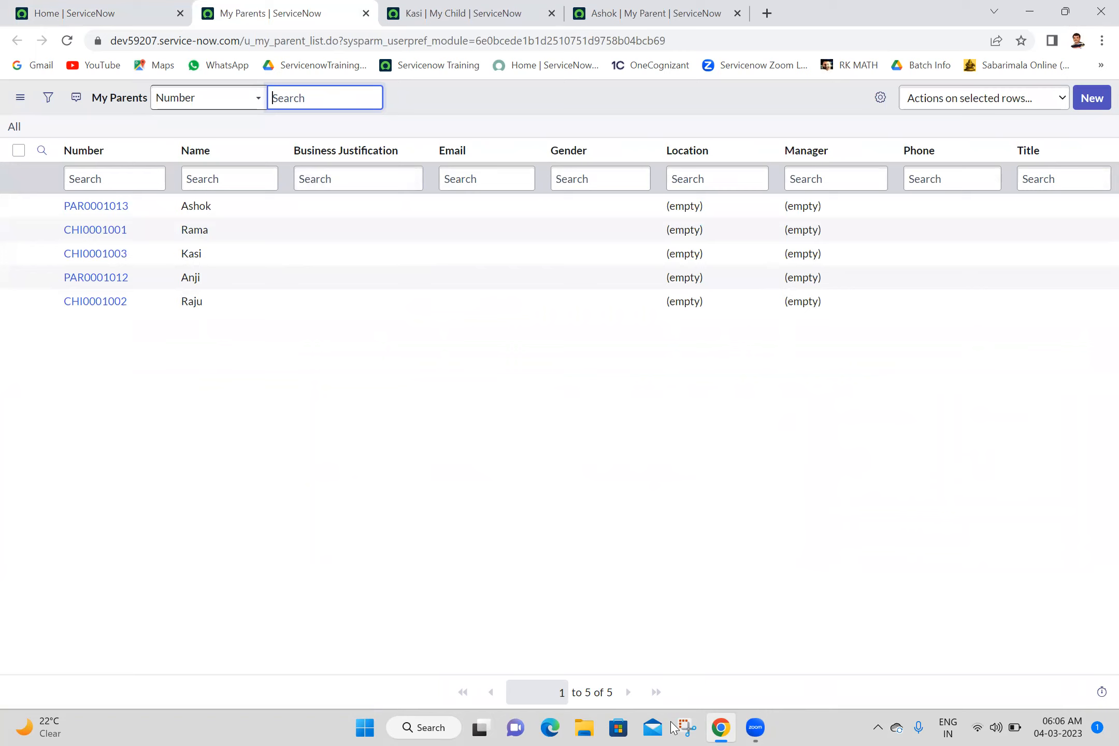
left_click(366, 401)
double_click(366, 401)
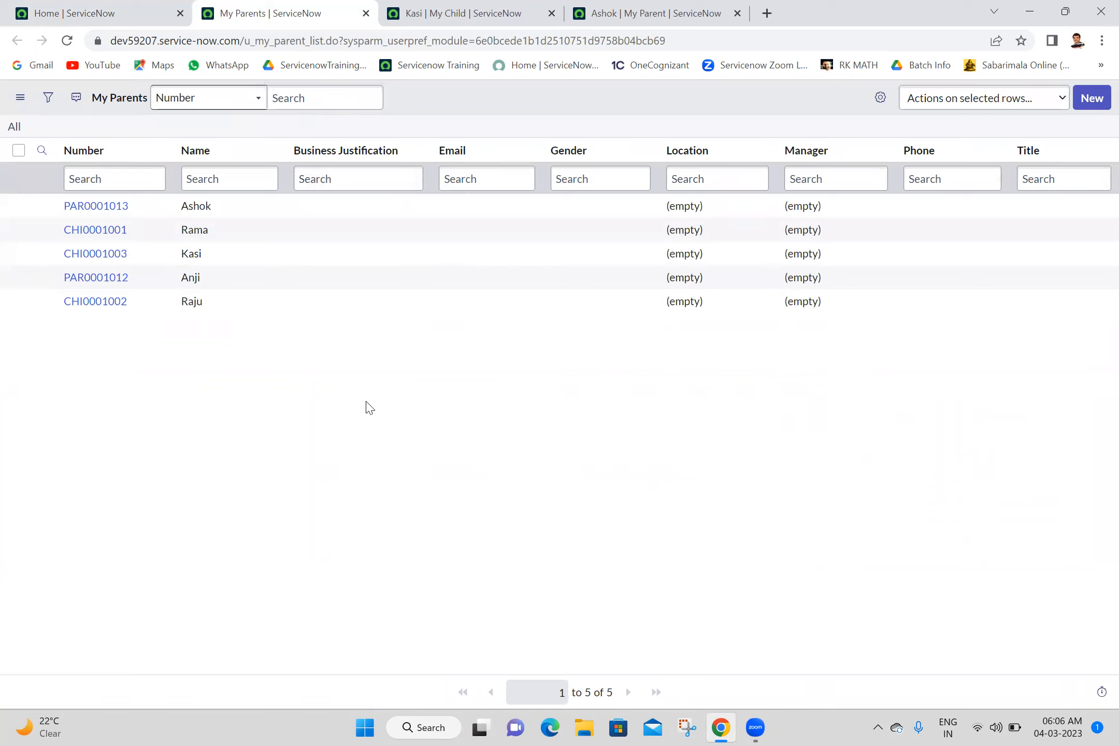
left_click(365, 402)
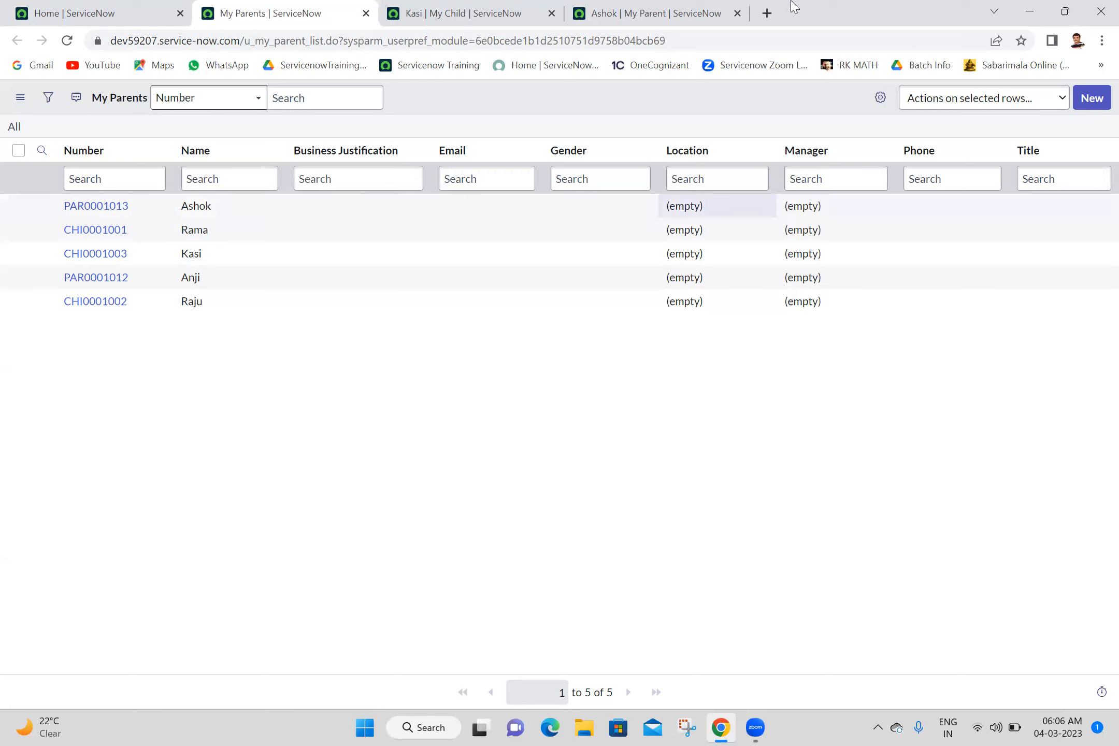
- Return to the ServiceNow home page and open the Task table's list with task.LIST
left_click(136, 7)
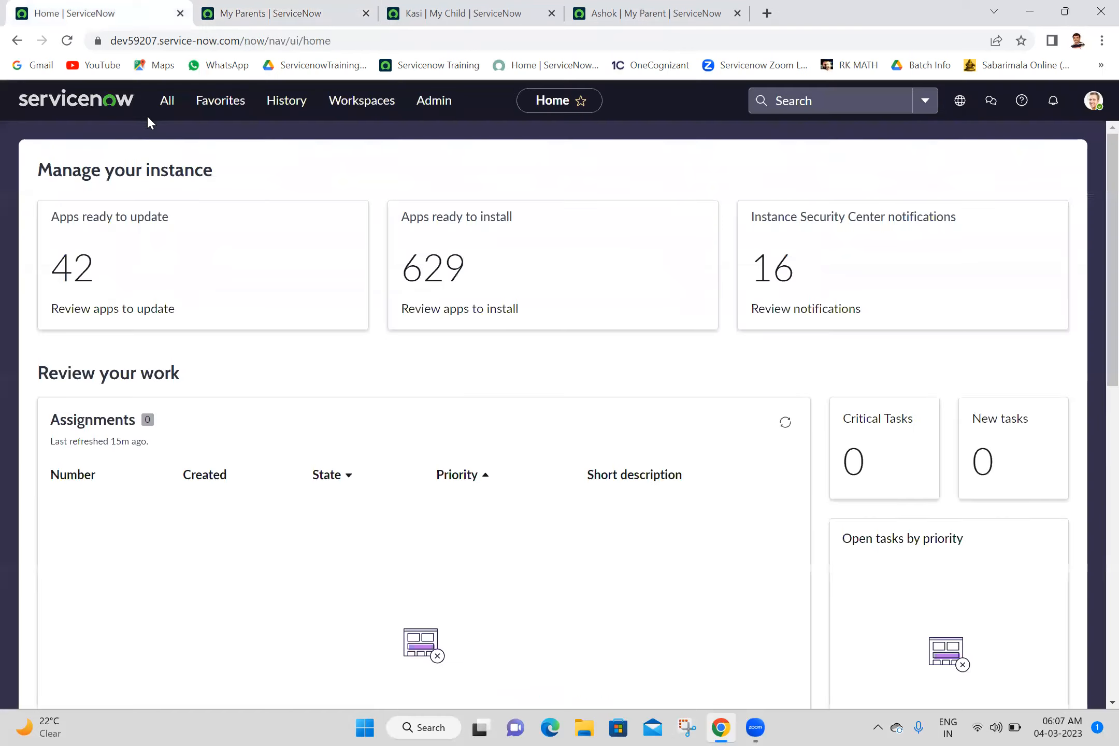
left_click(162, 109)
key("ctrl+shift+Left")
key("ctrl+shift+Left")
type("task")
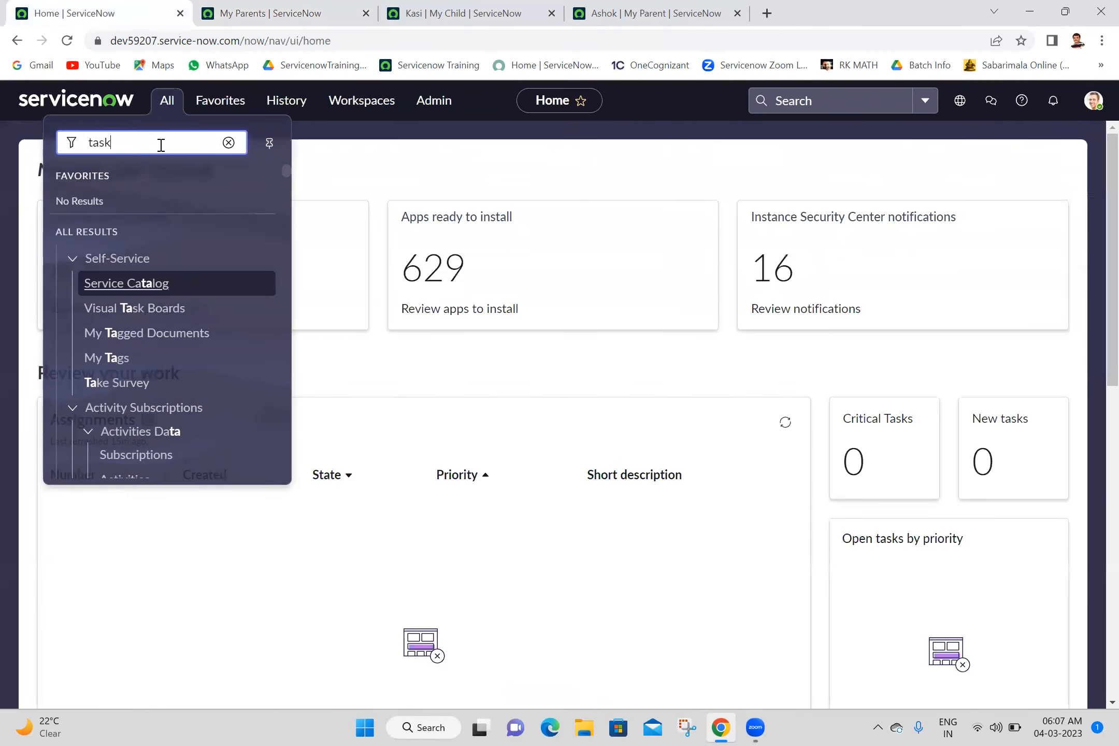
type(".LIST")
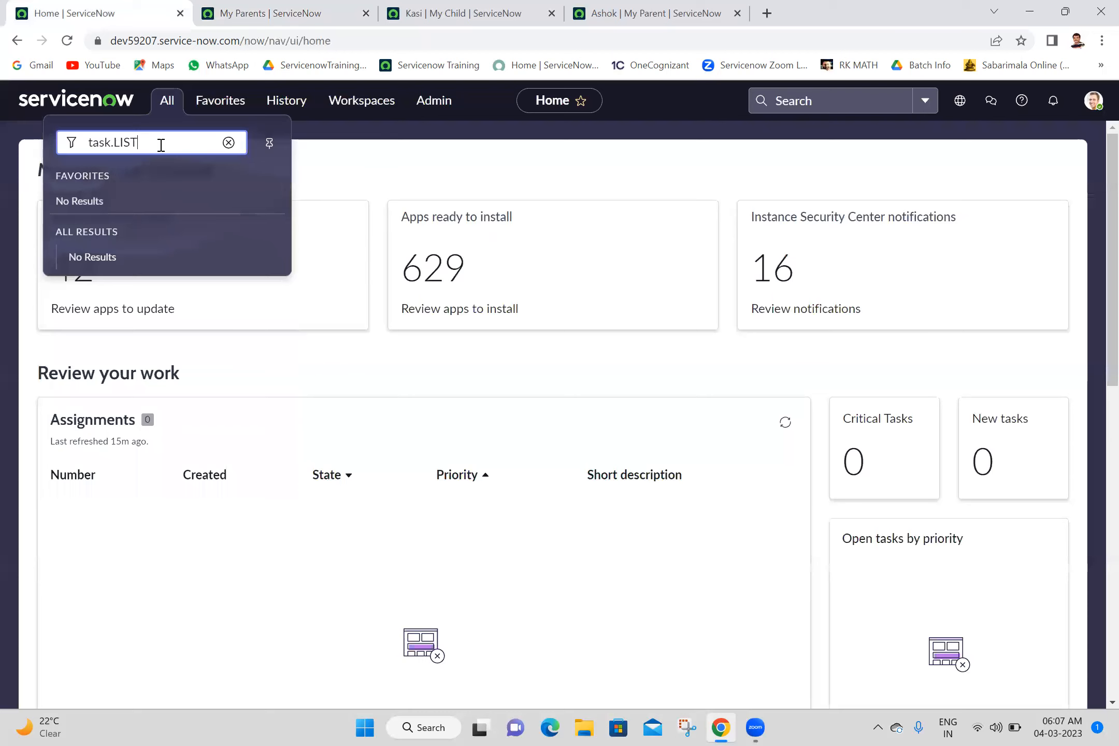
key("Return")
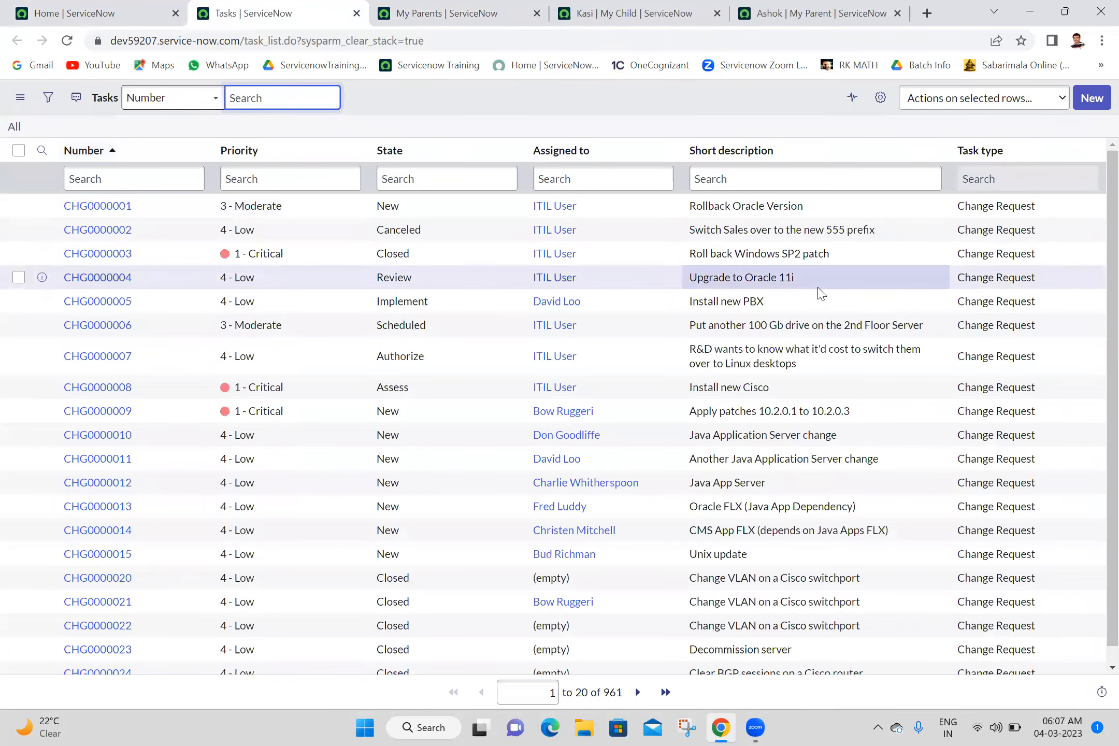
- Group the task list by Task type, then expand the Change Request group for viewing and collapse it again
right_click(976, 152)
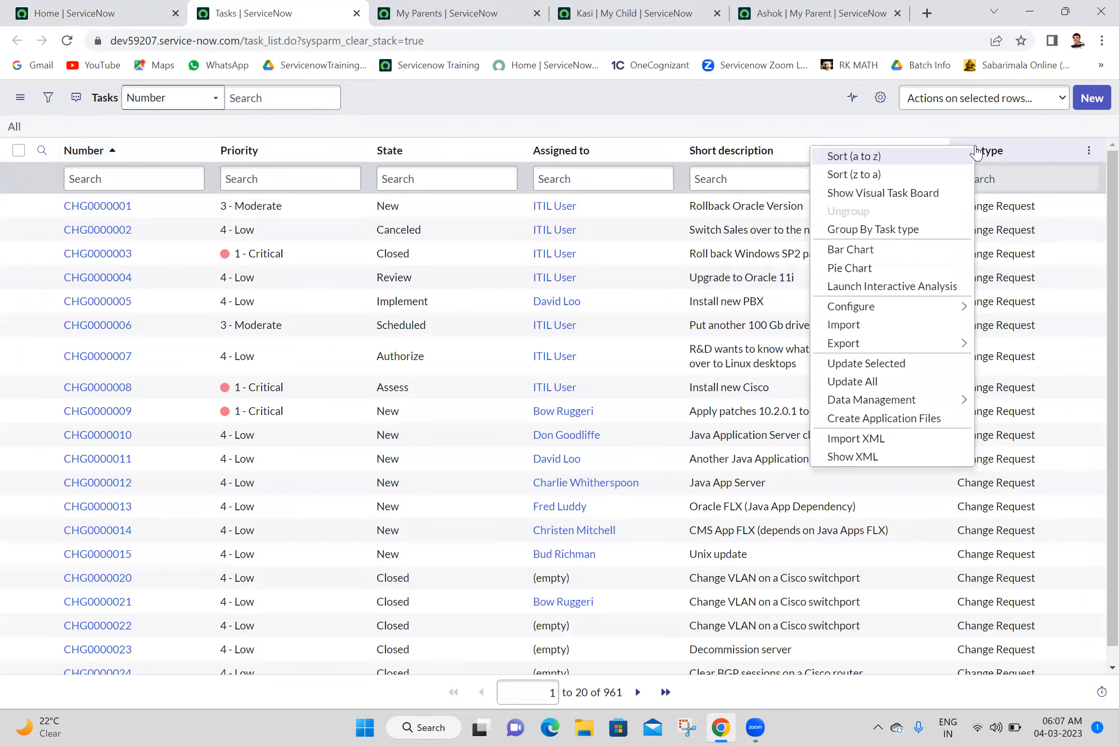
left_click(865, 231)
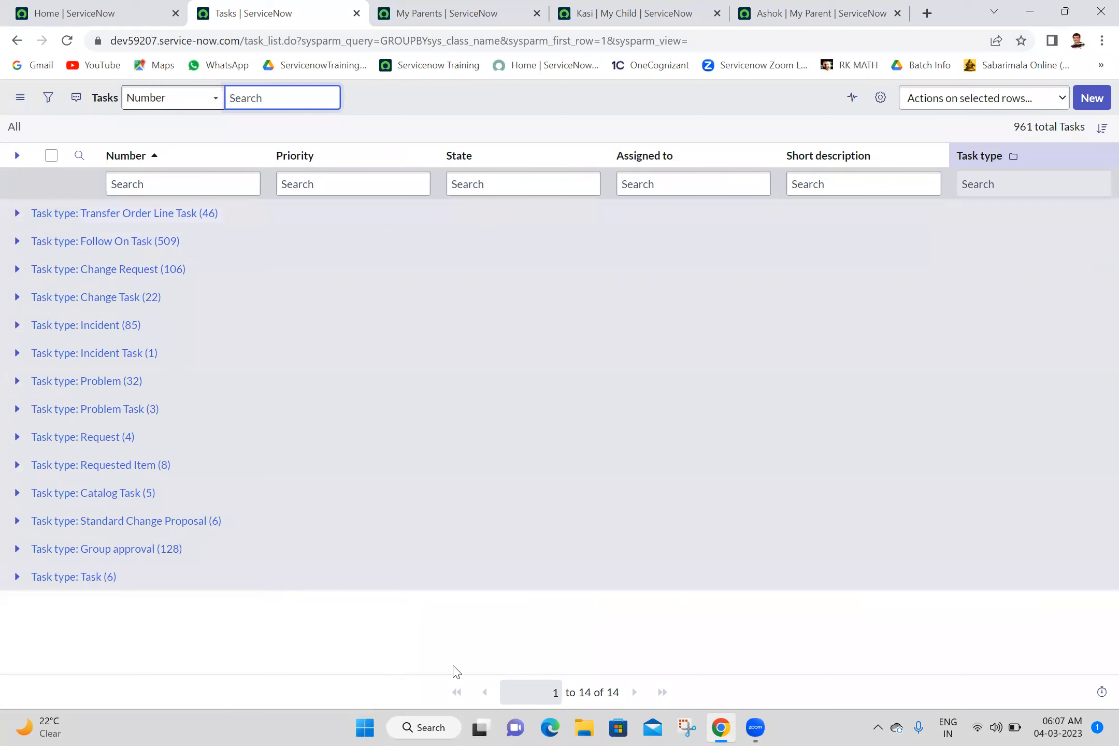
left_click(656, 681)
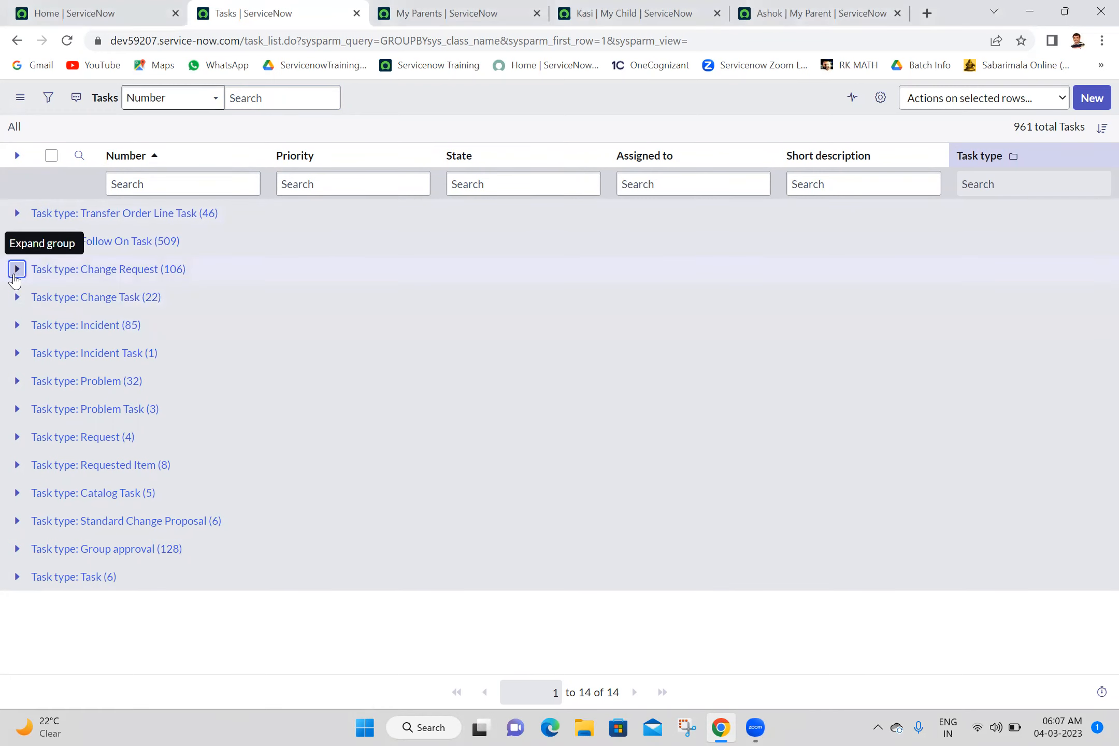
left_click(16, 269)
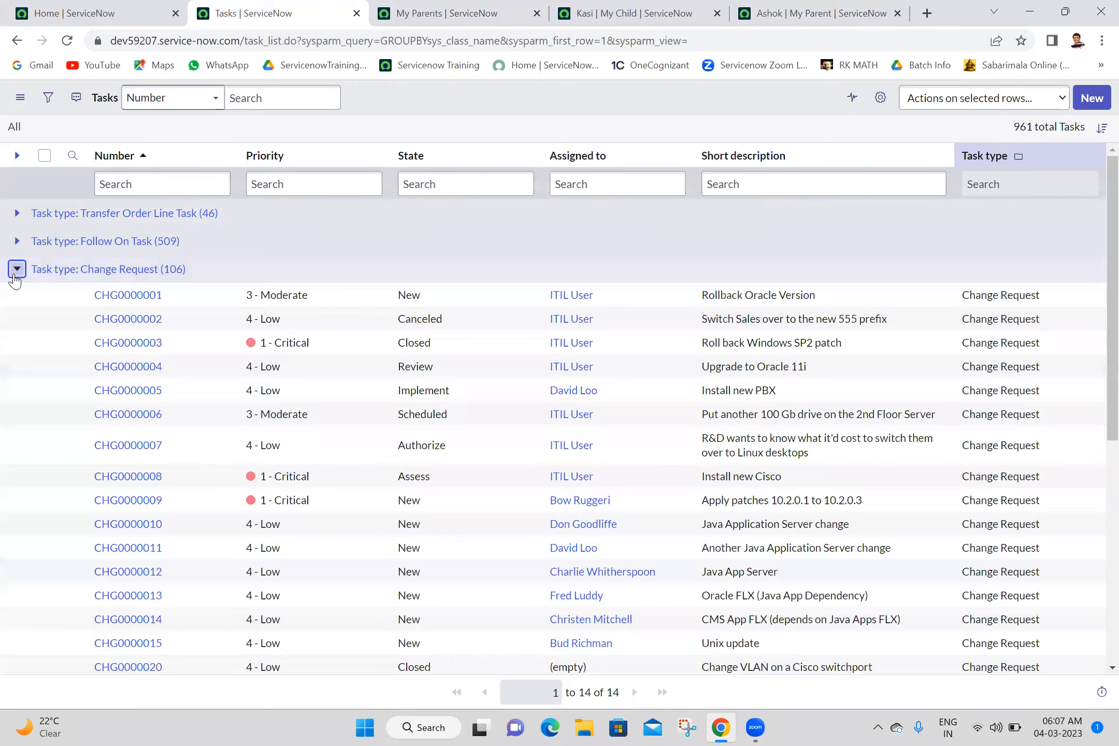
left_click(16, 268)
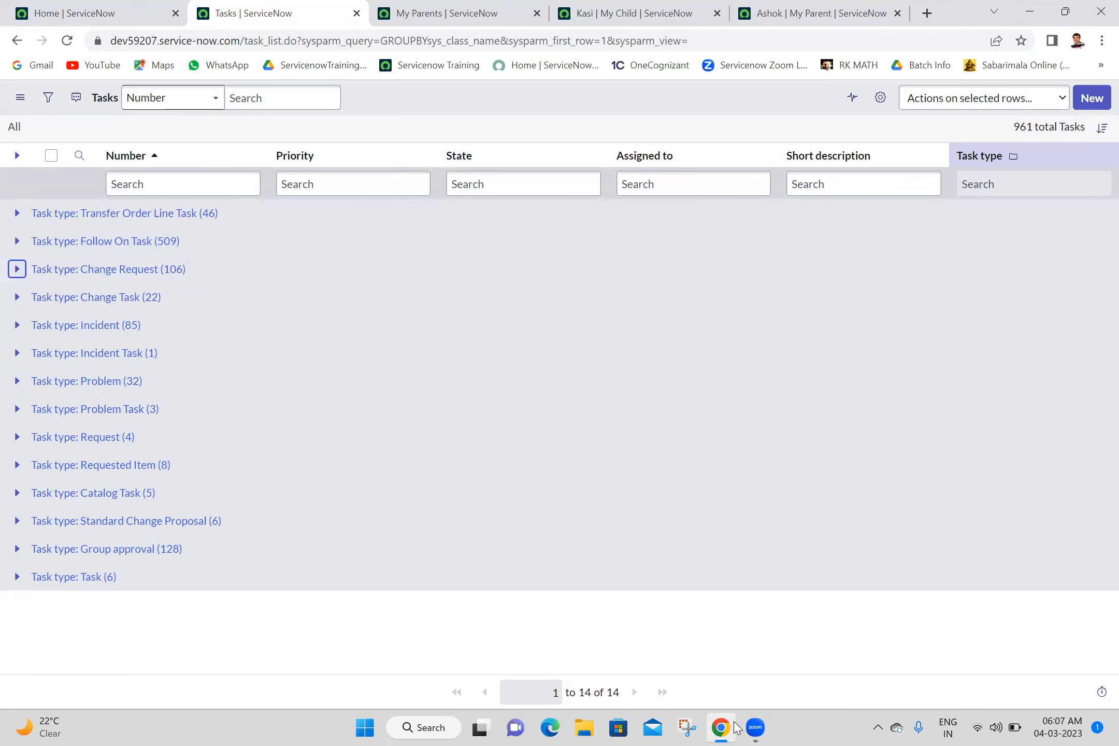
- Switch to File Explorer, open the Batch 18 text document from the Batch 18 folder, and close the folder window
left_click(590, 728)
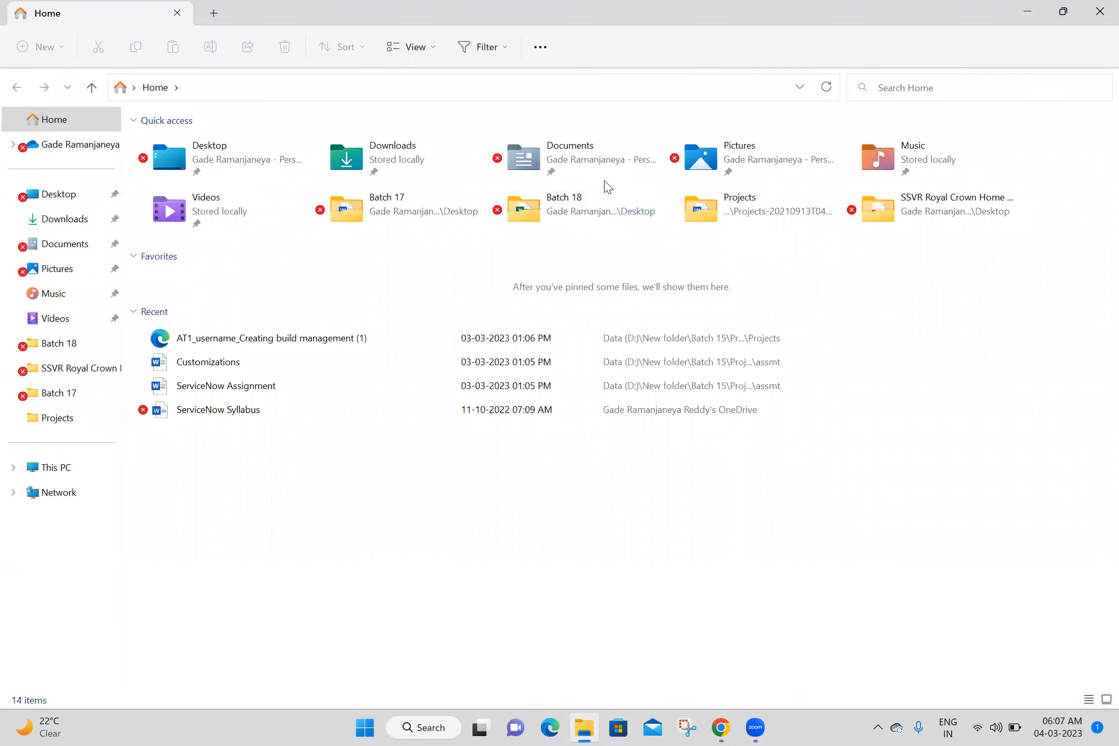
double_click(565, 213)
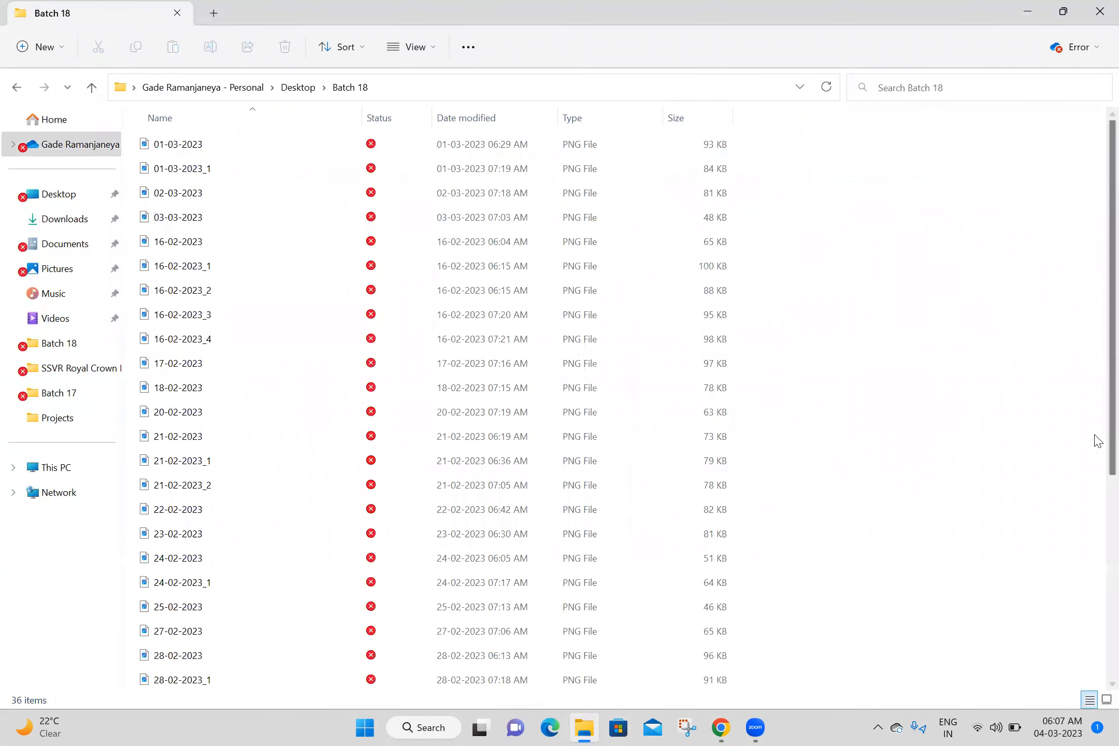
scroll(1098, 440, "down", 5)
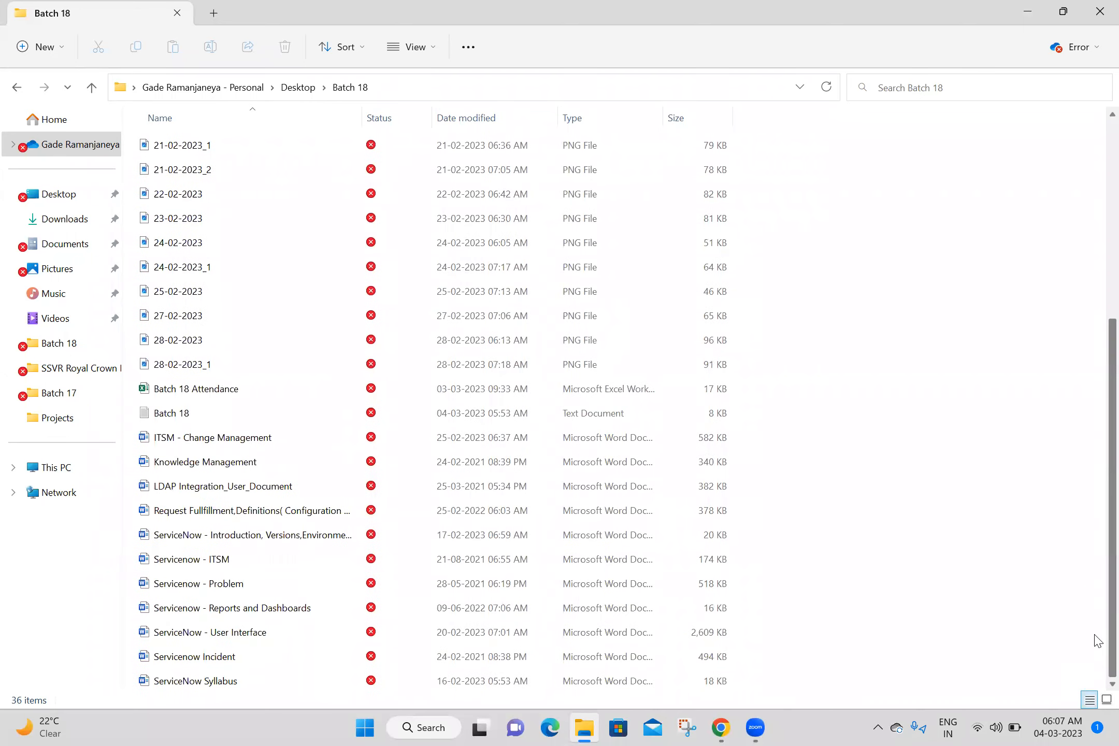
double_click(210, 417)
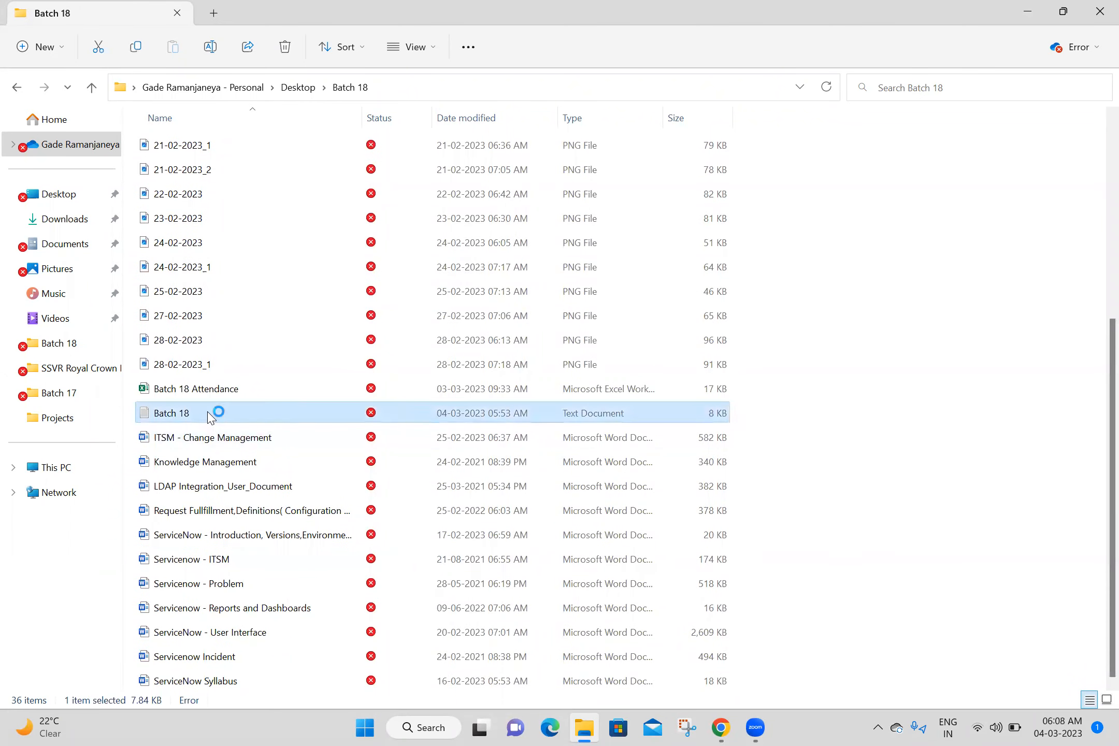
left_click(1100, 11)
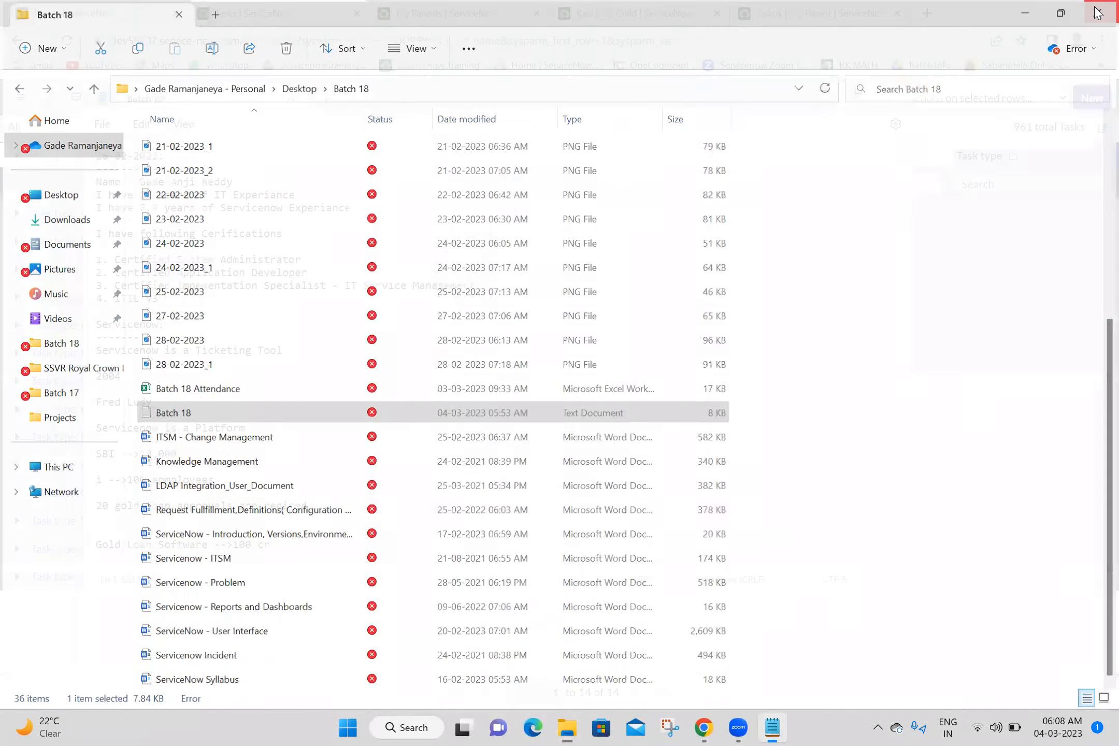
left_click(860, 92)
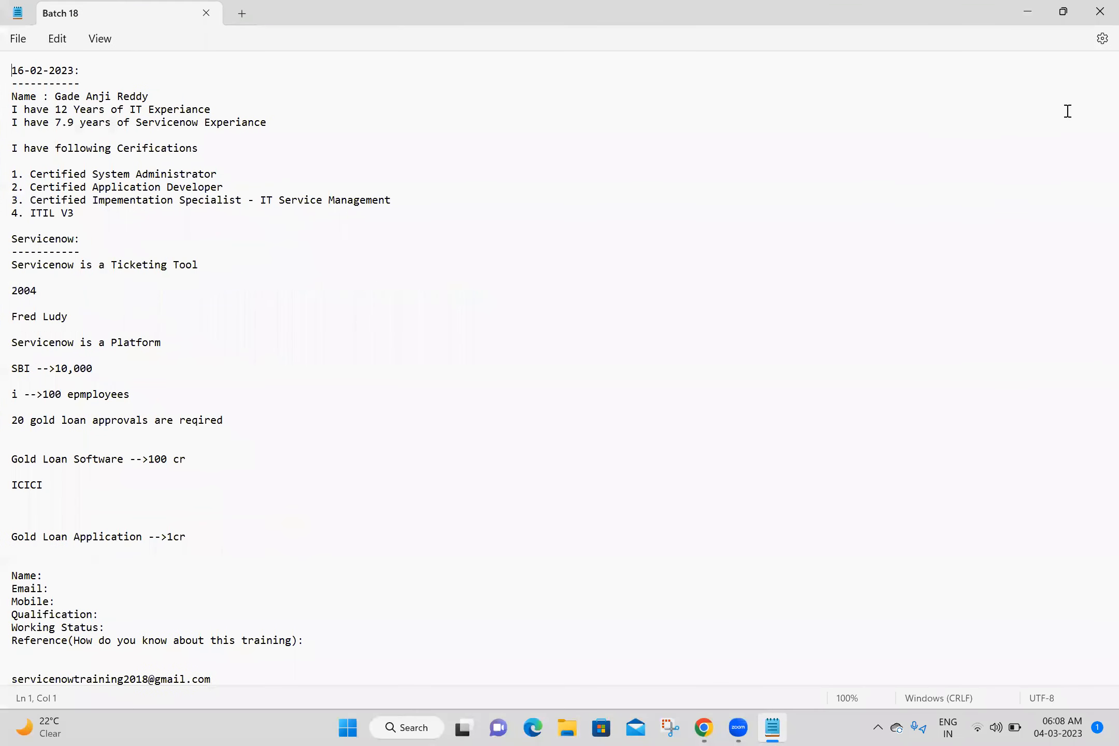
- Add the lines "A B C" and "1 2 3" under the 04-03-2023 heading at the end of the notes
left_click_drag(1095, 126, 1095, 569)
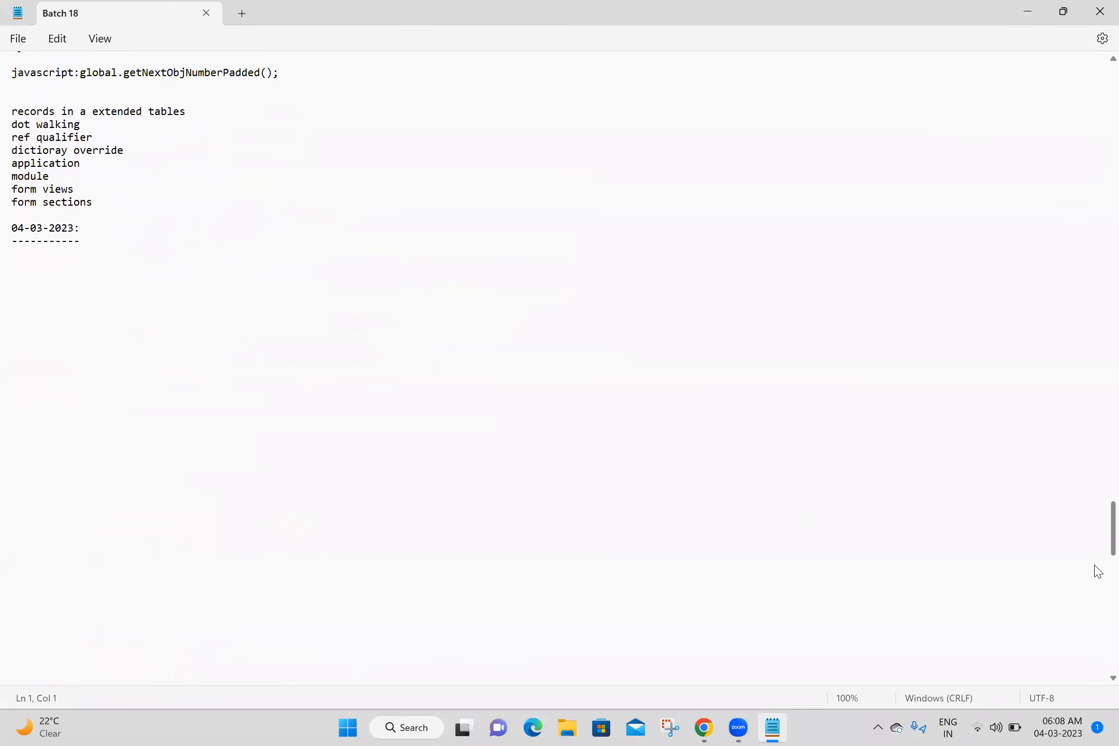
left_click(60, 253)
type("A ")
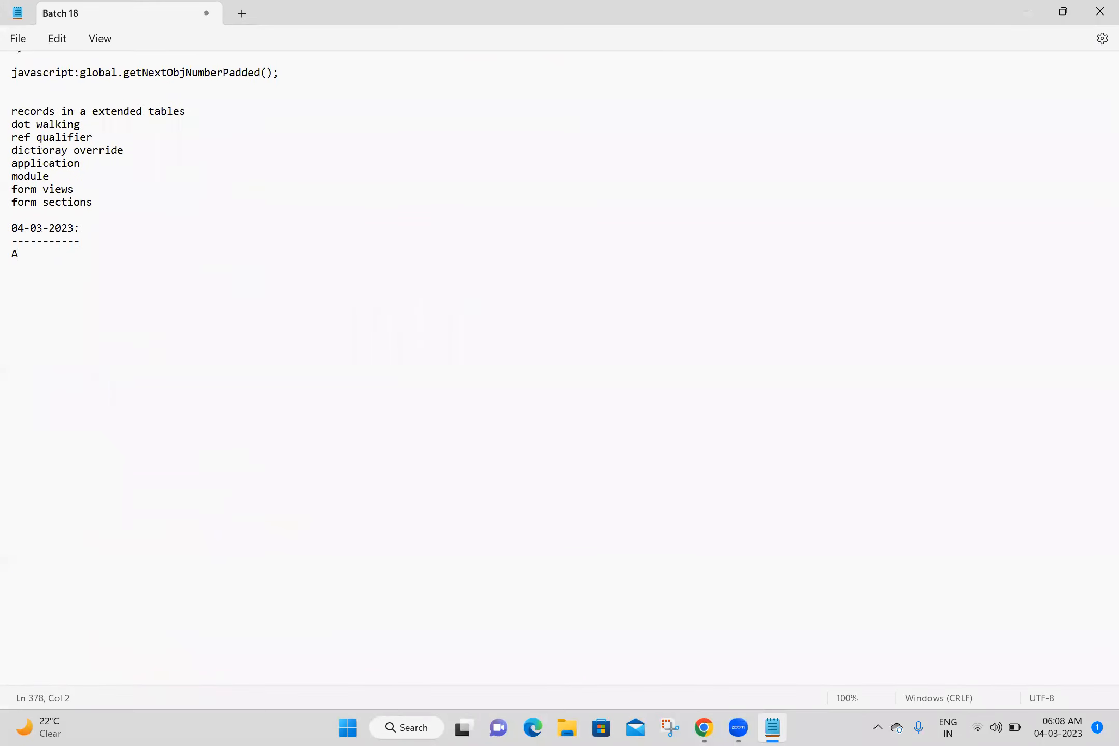
type("B C ")
type("1")
key("Return")
key("Return")
left_click(31, 265)
type("2 3")
key("Return")
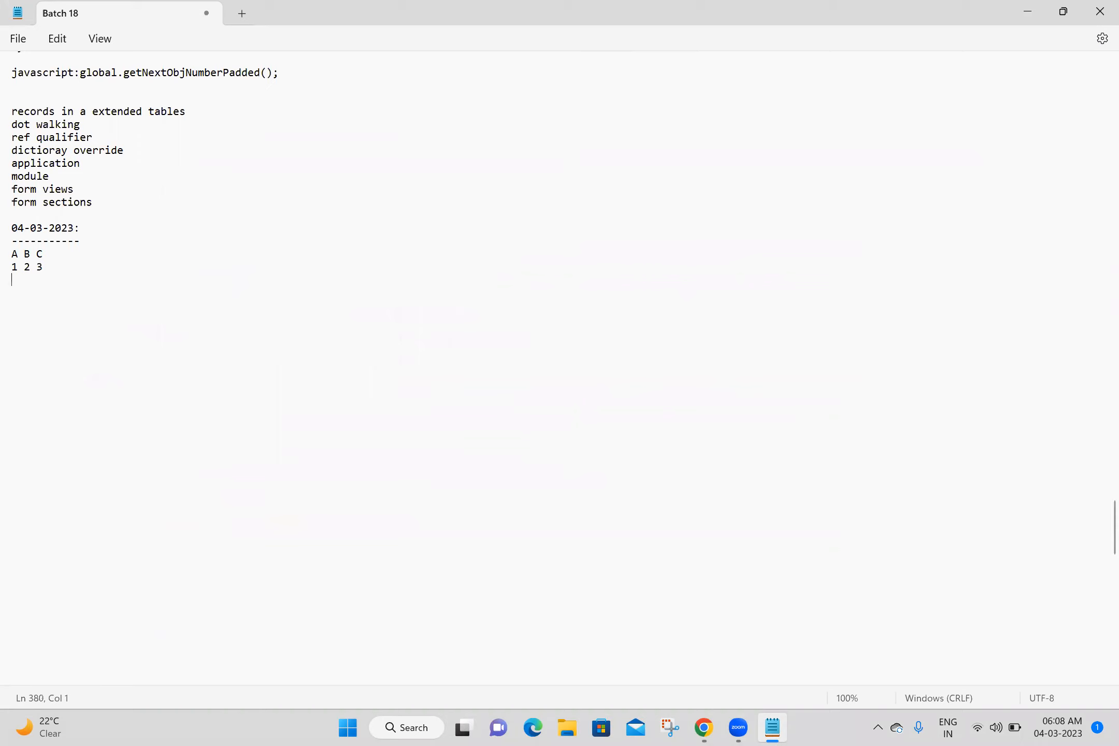
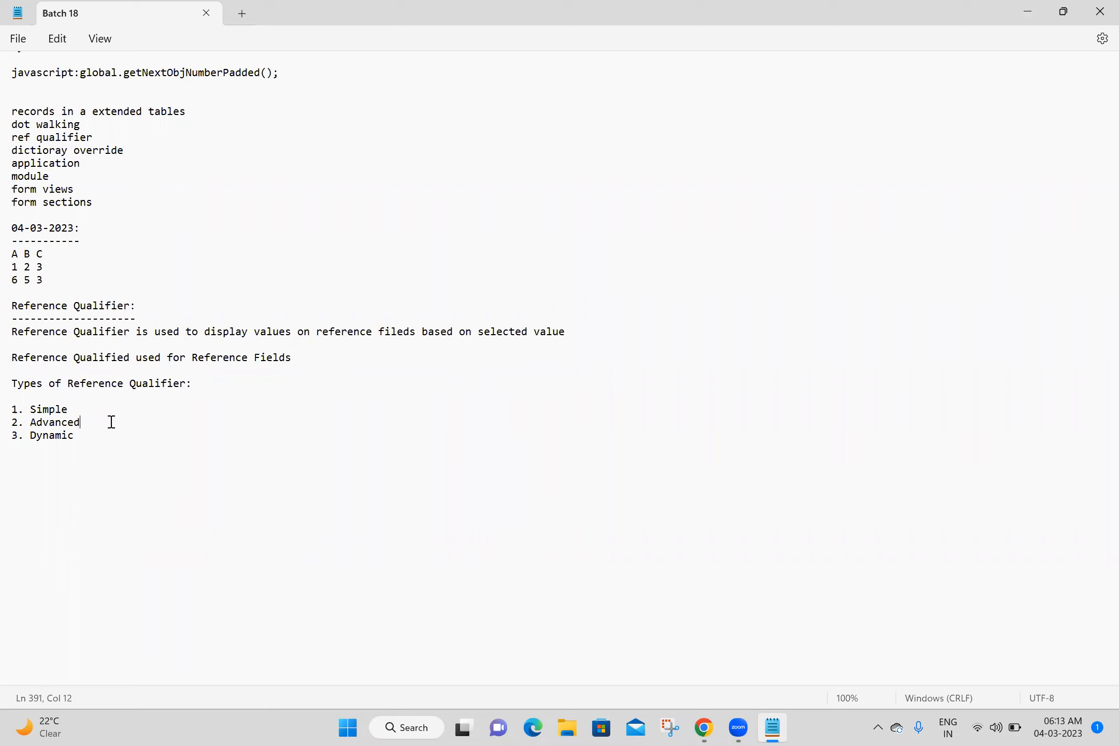
- Highlight the Advanced and Dynamic entries under Types of Reference Qualifier in the notes, then clear the highlight
left_click(131, 434)
left_click_drag(96, 438, 8, 424)
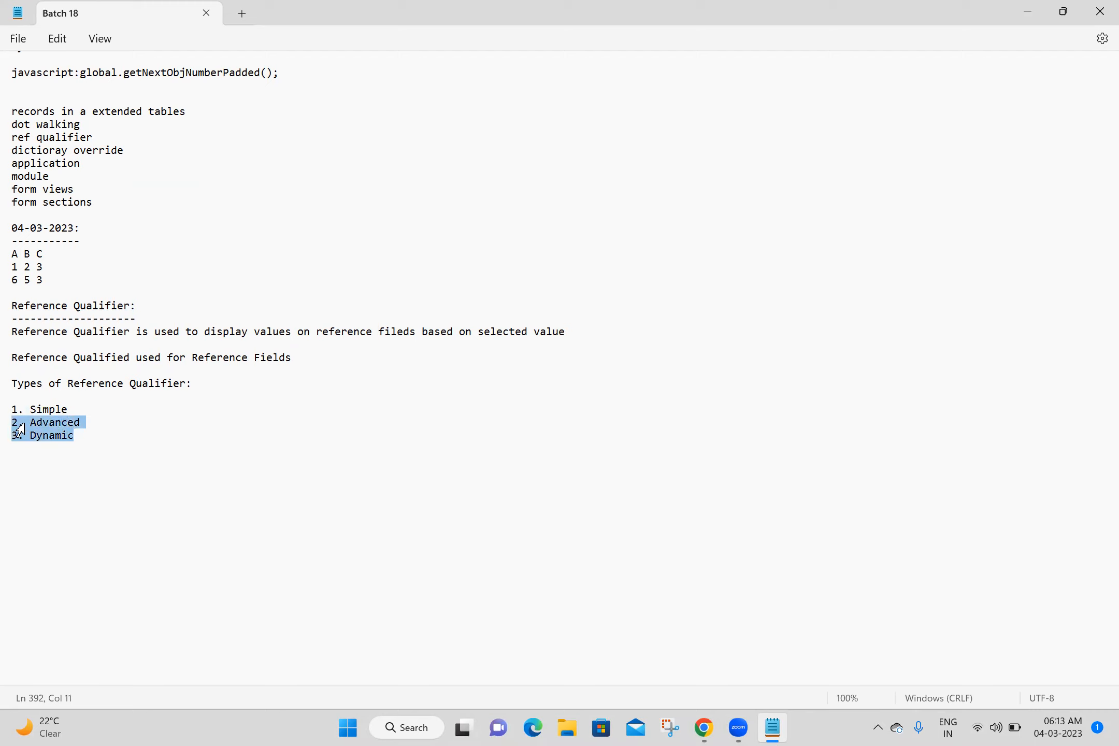
left_click(140, 442)
triple_click(116, 426)
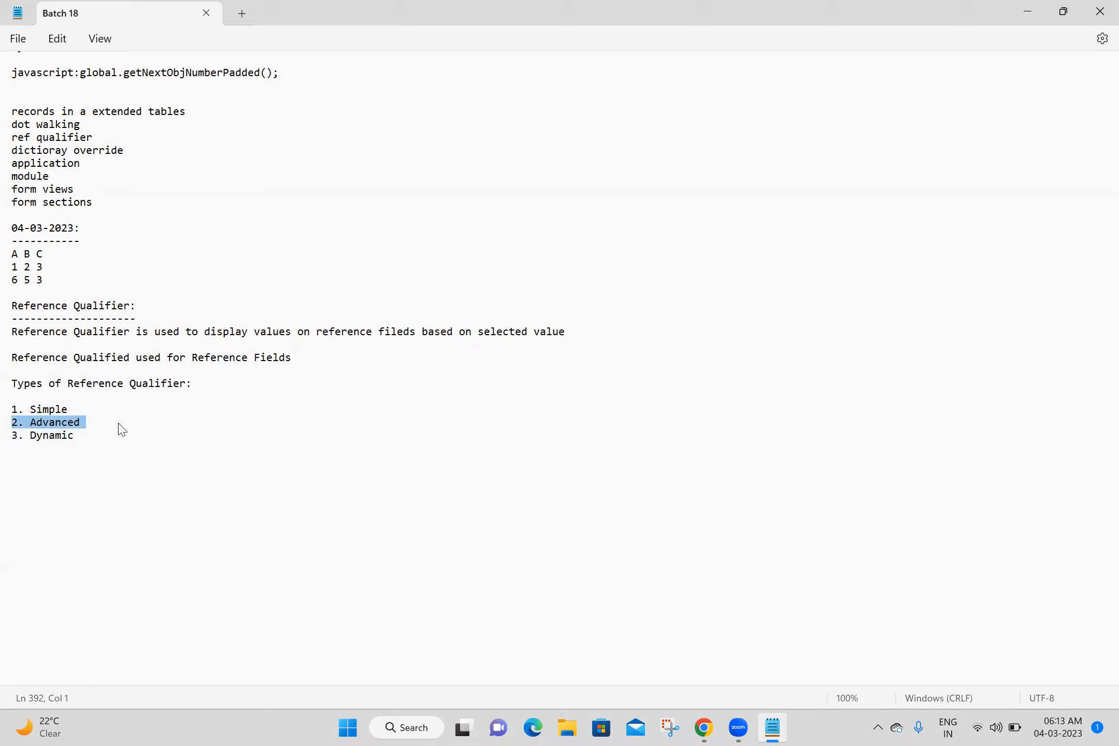
left_click(87, 454)
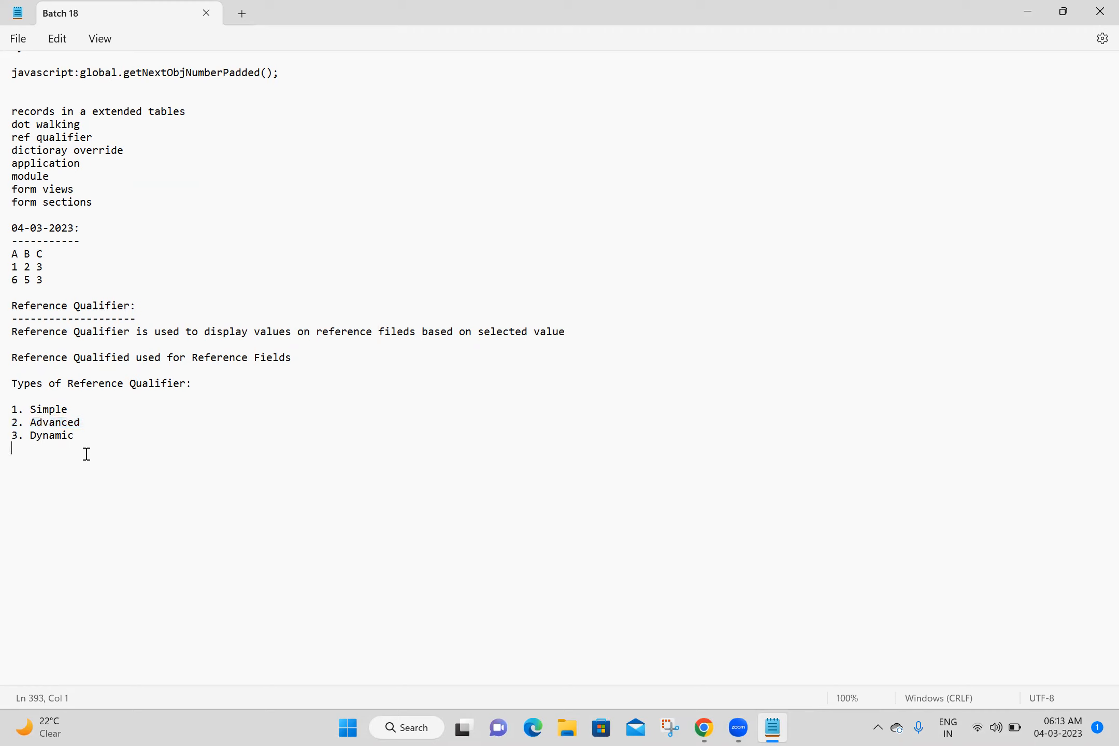
- Switch to ServiceNow in Chrome and browse the user lookup list for the Manager field on the new my Second Table record
left_click(705, 728)
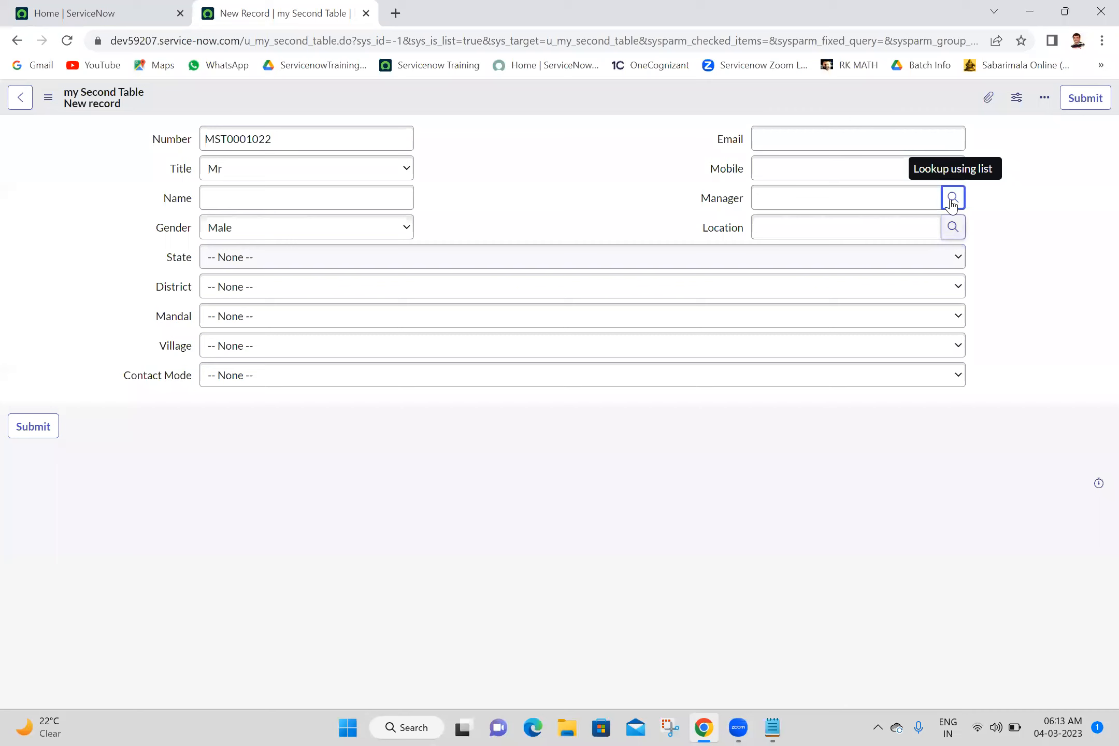
left_click(953, 199)
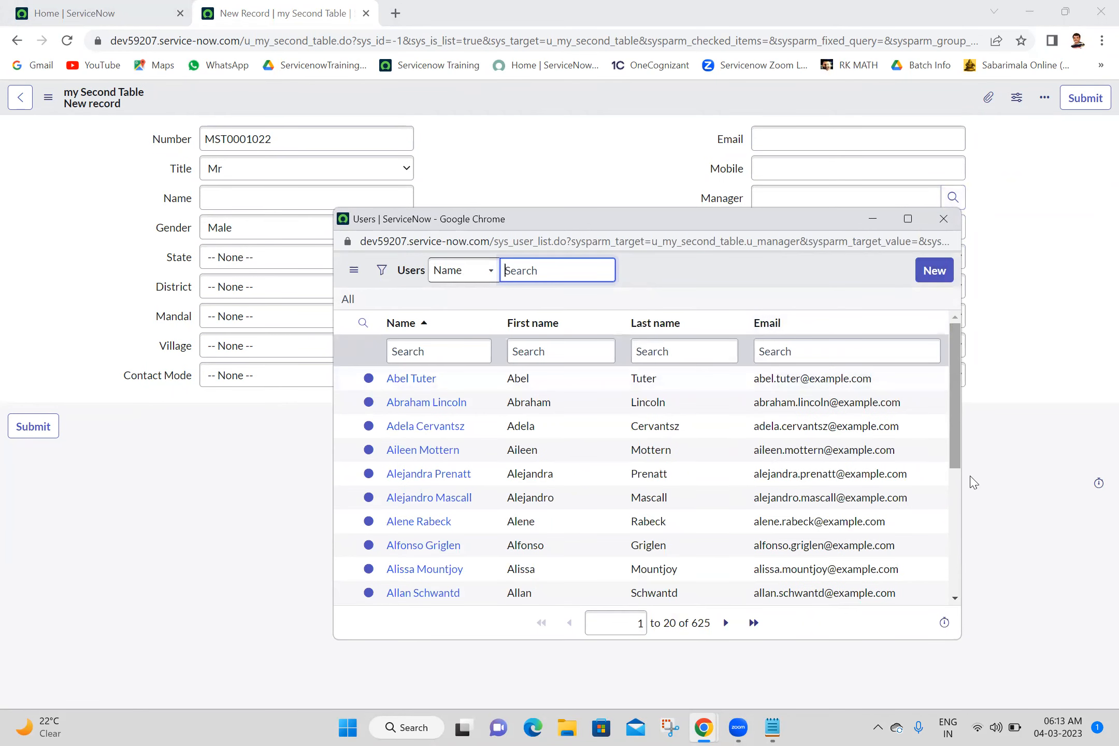
scroll(957, 575, "down", 4)
scroll(957, 570, "up", 4)
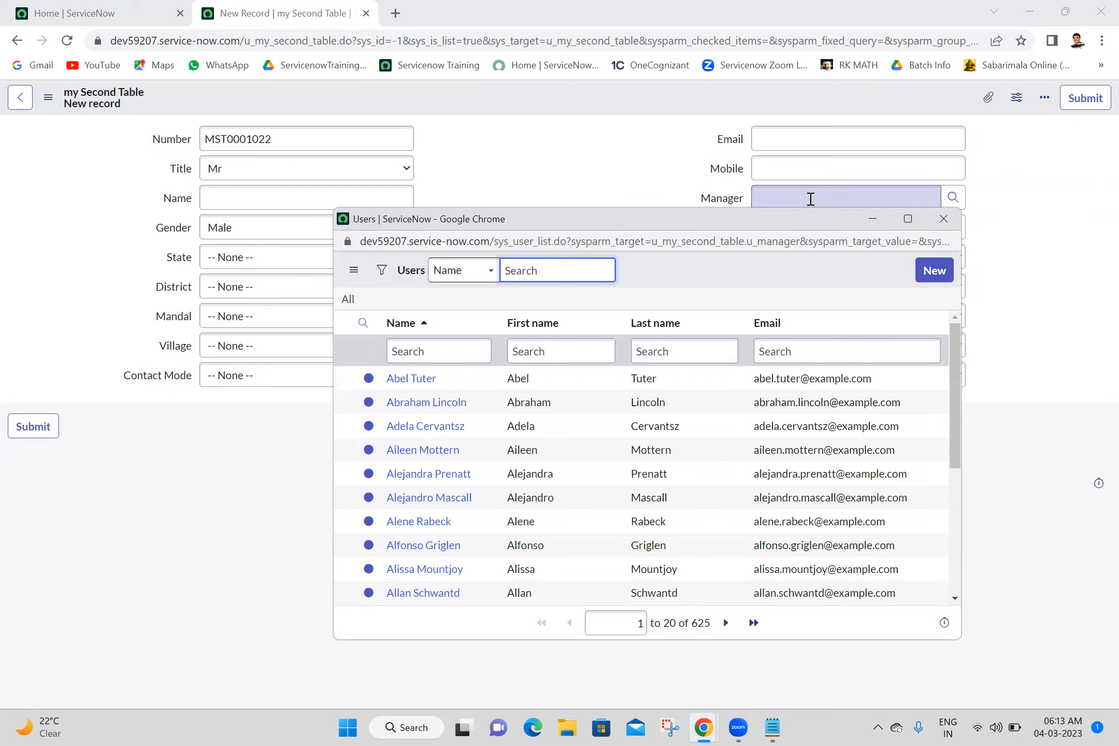
- Filter the Manager lookup to names starting with A, check the record count, and compare it with the reopened unfiltered list before closing it
left_click(454, 352)
type("A")
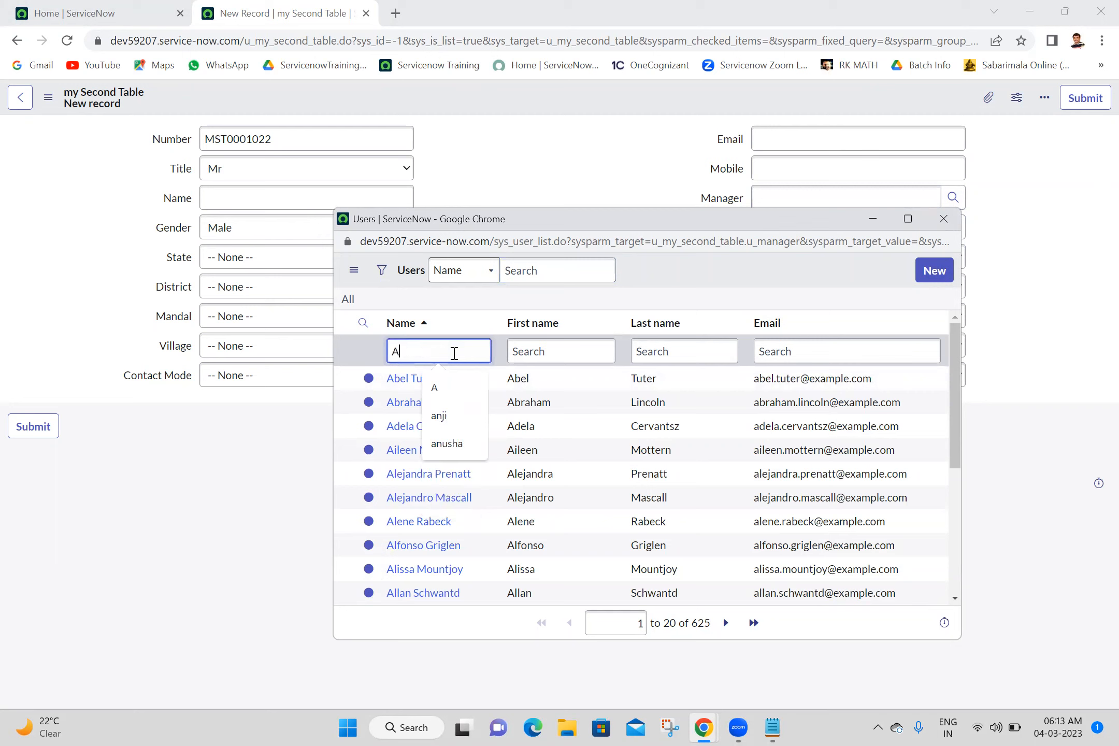
key("Return")
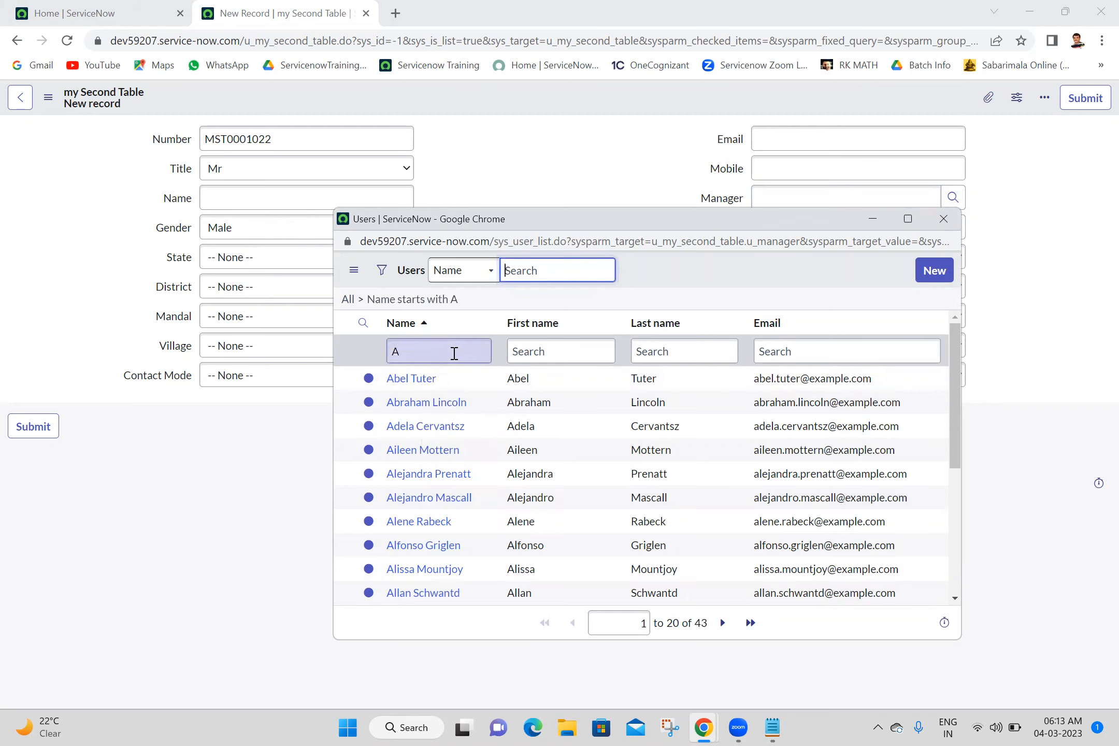
triple_click(702, 622)
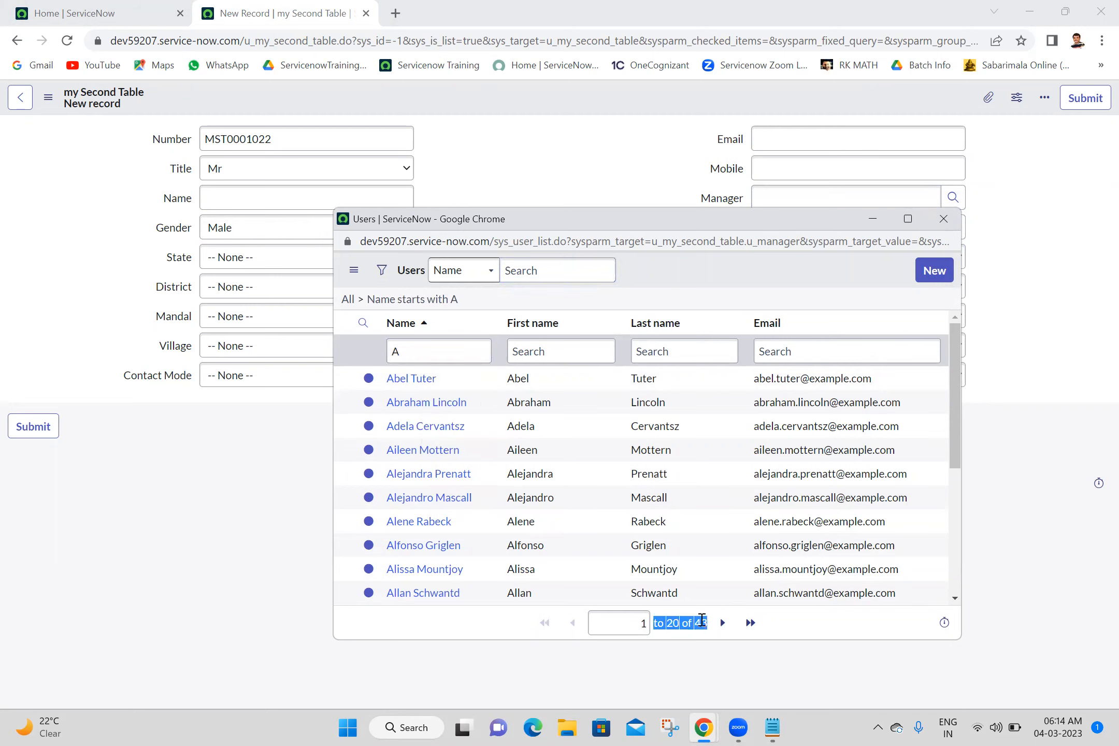
triple_click(702, 621)
left_click(702, 621)
left_click(943, 218)
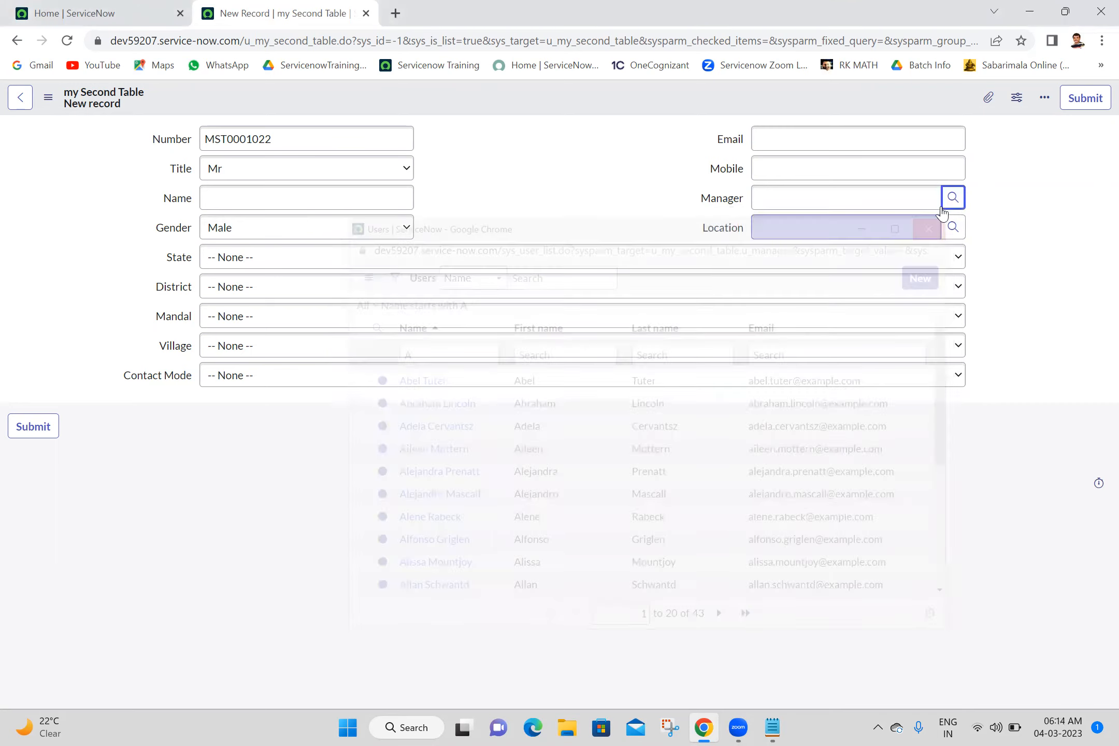
left_click(953, 197)
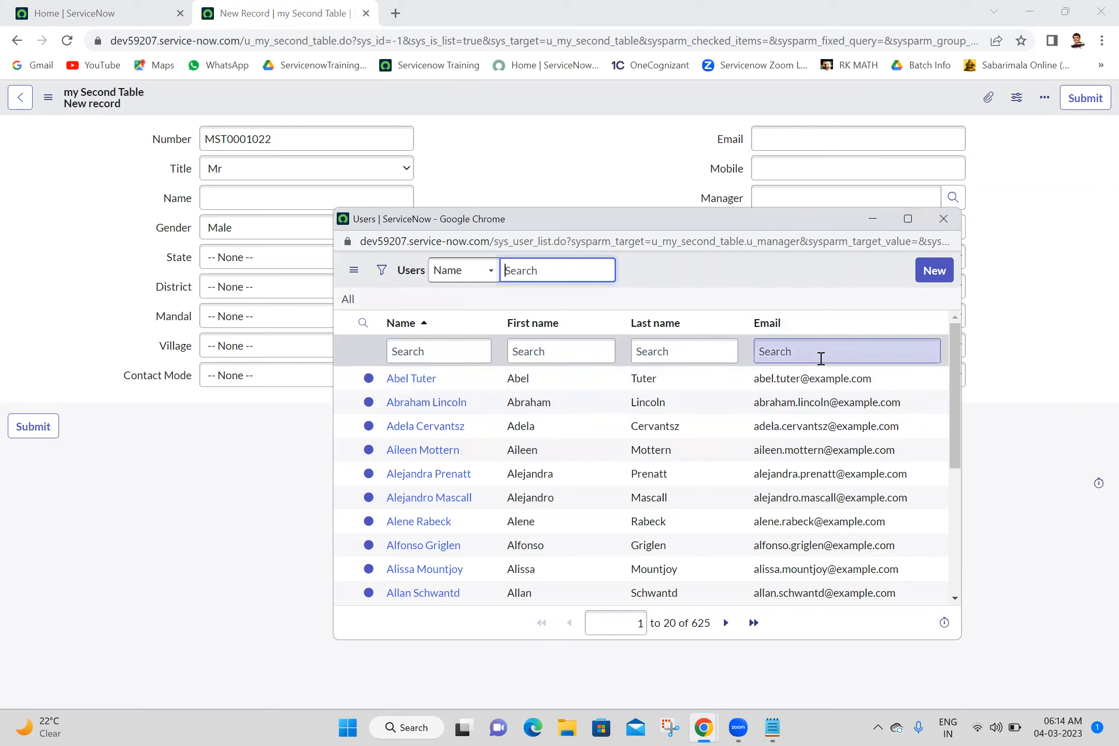
left_click(943, 220)
- Open the Manager field's dictionary entry from the record form and change it to the Advanced view
right_click(713, 214)
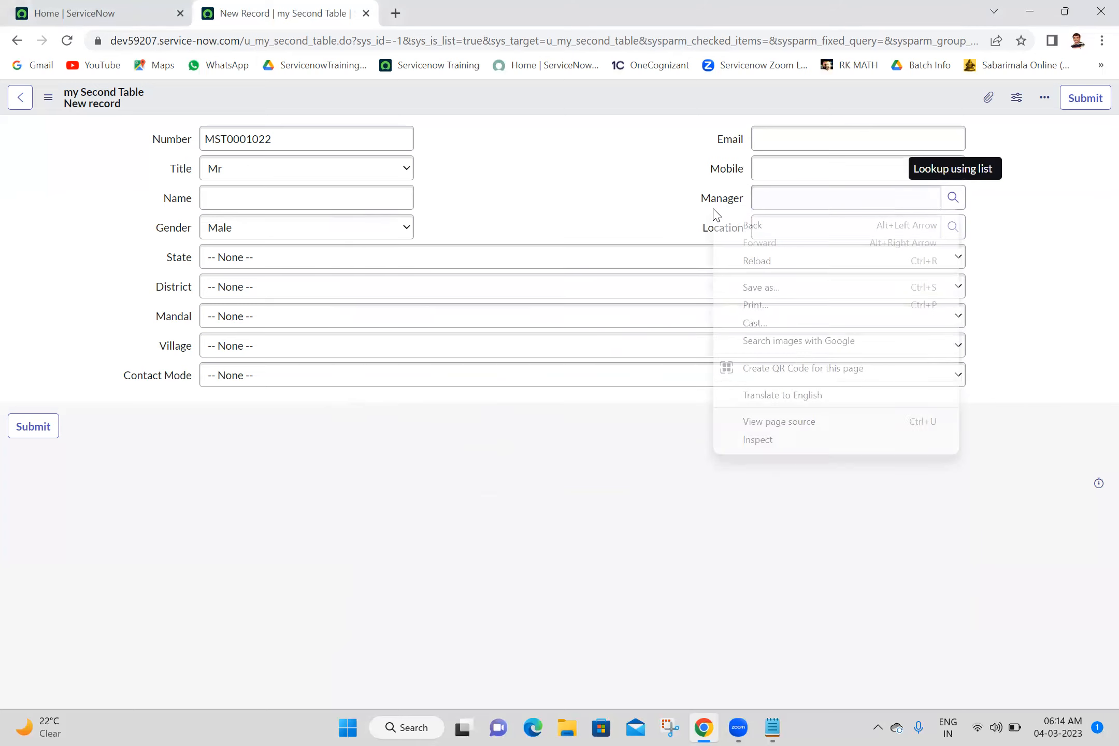
left_click(641, 206)
left_click(732, 195)
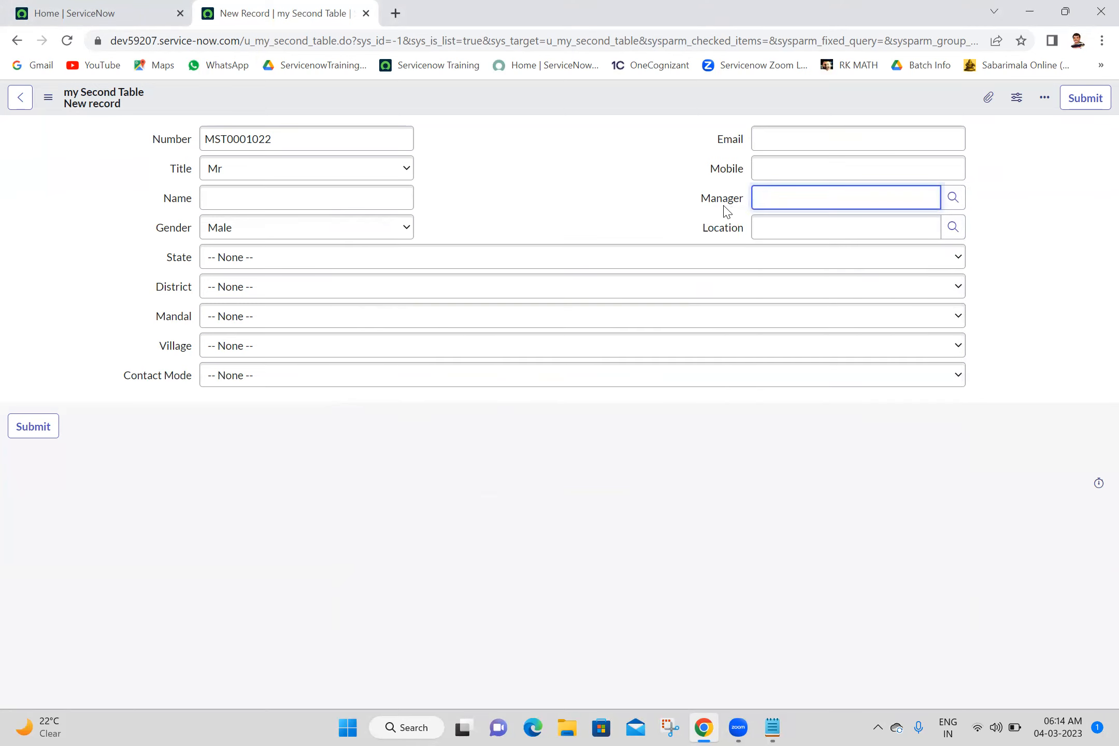
right_click(724, 200)
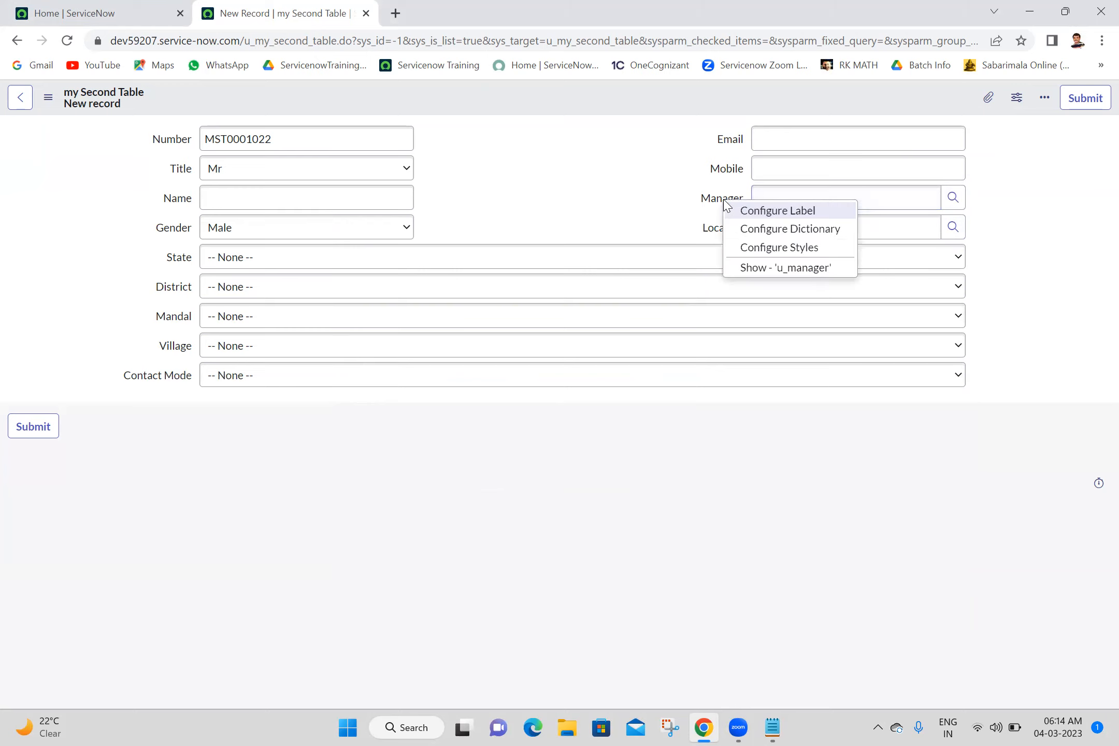
left_click(760, 232)
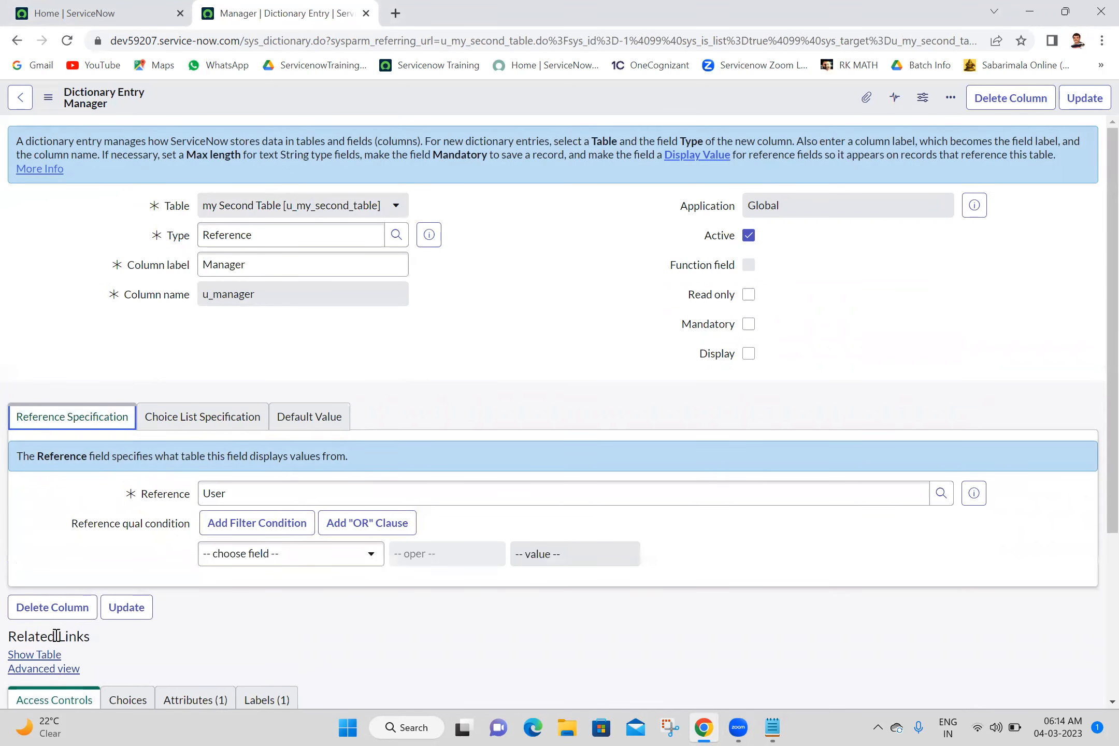
left_click(54, 673)
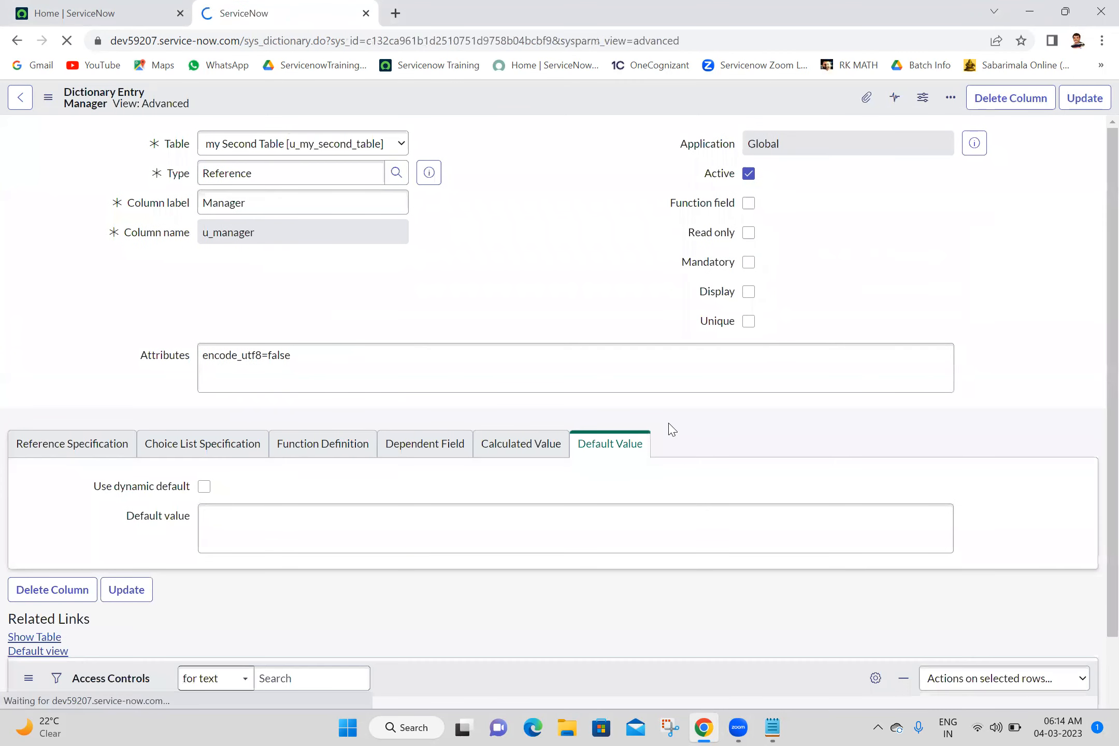
- Examine the available reference qualifier types in the Manager field's Reference Specification, keeping Simple selected
left_click_drag(1095, 207, 1100, 362)
left_click(338, 475)
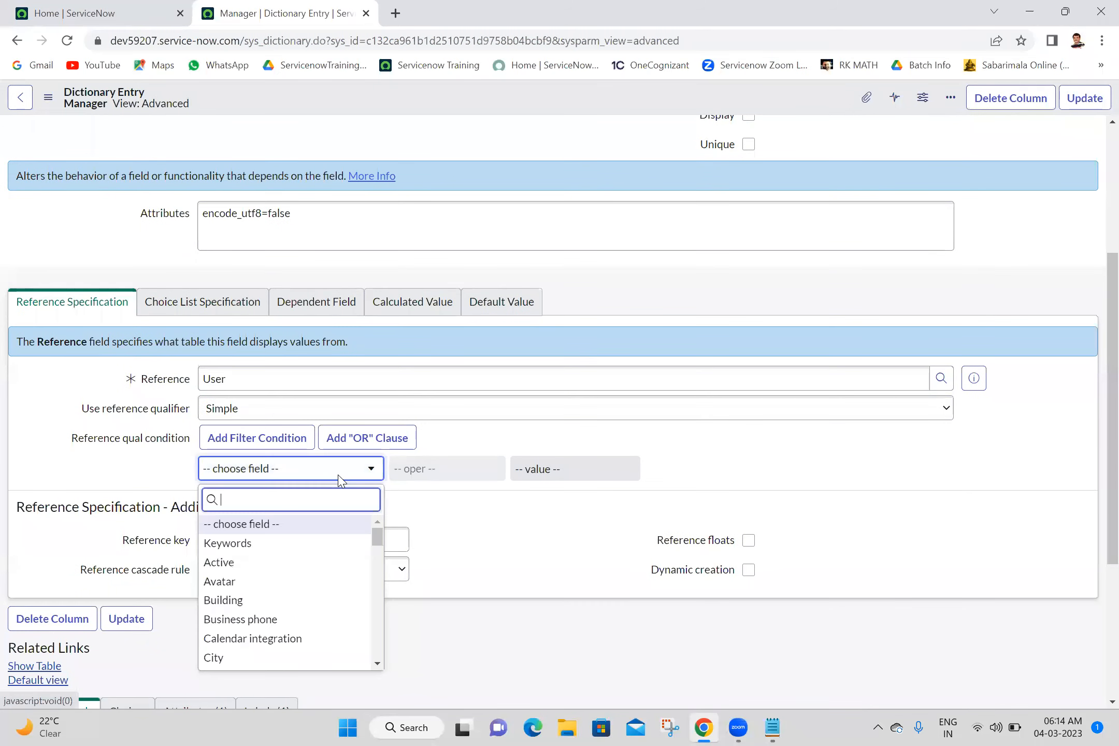
left_click(409, 412)
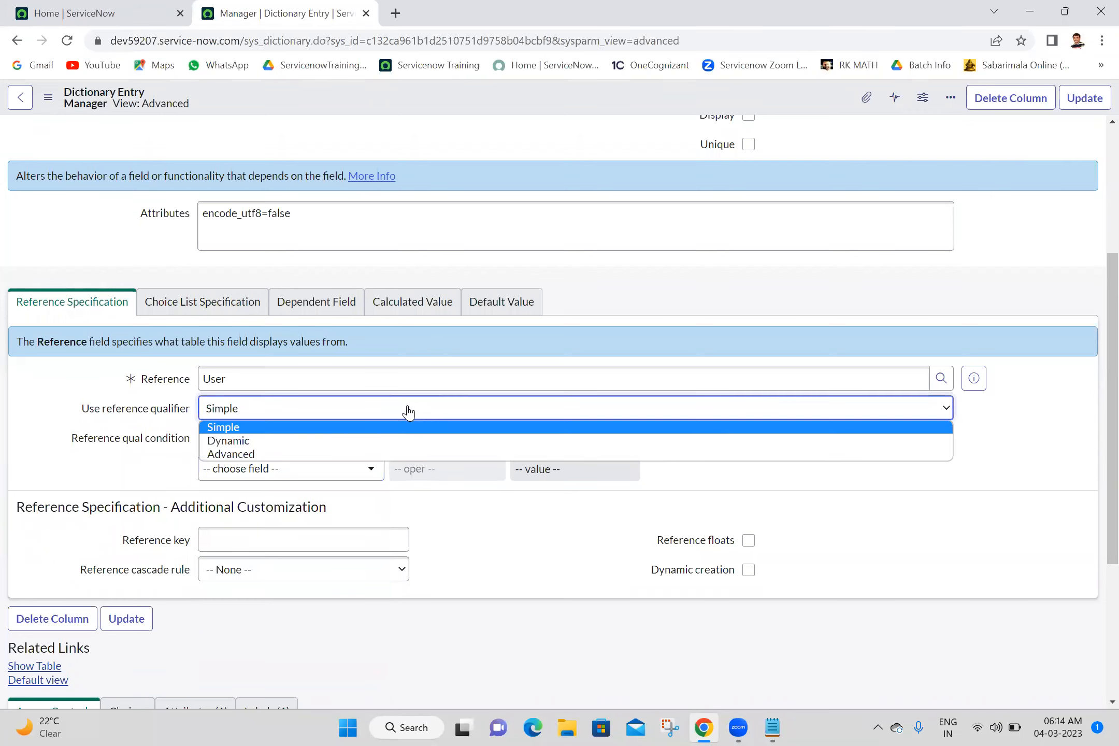
left_click(408, 412)
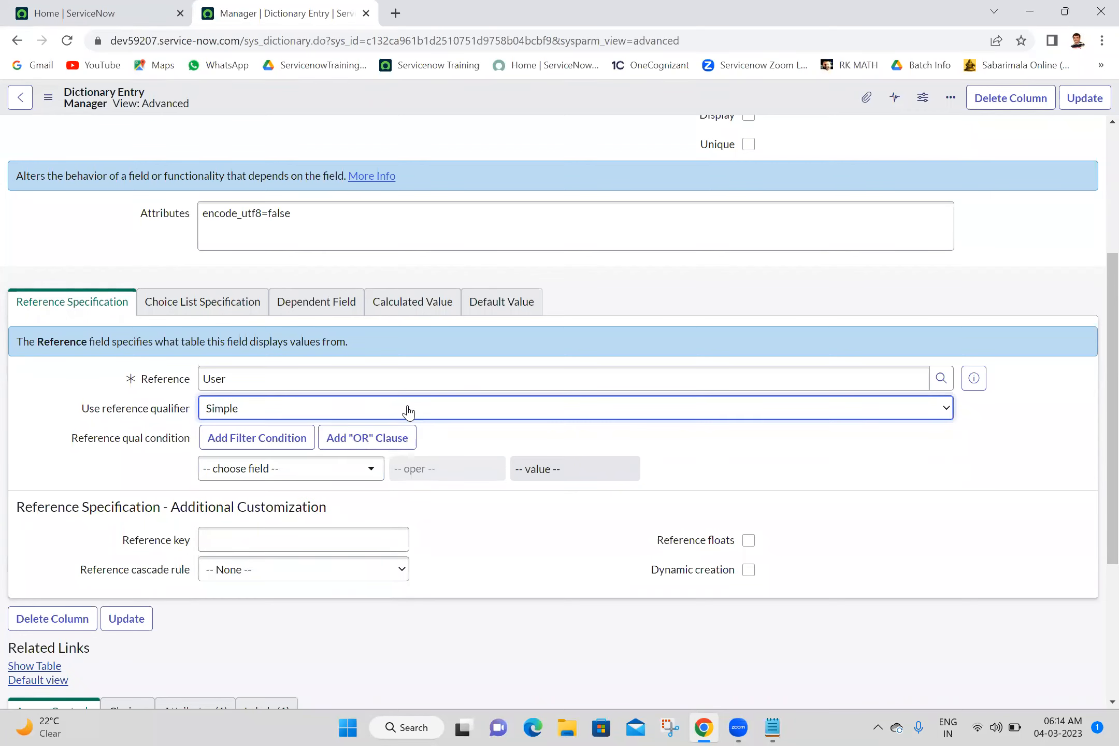
- Set the Manager field's reference qualifier condition to Name starts with A and update the dictionary entry
left_click(251, 473)
type("name")
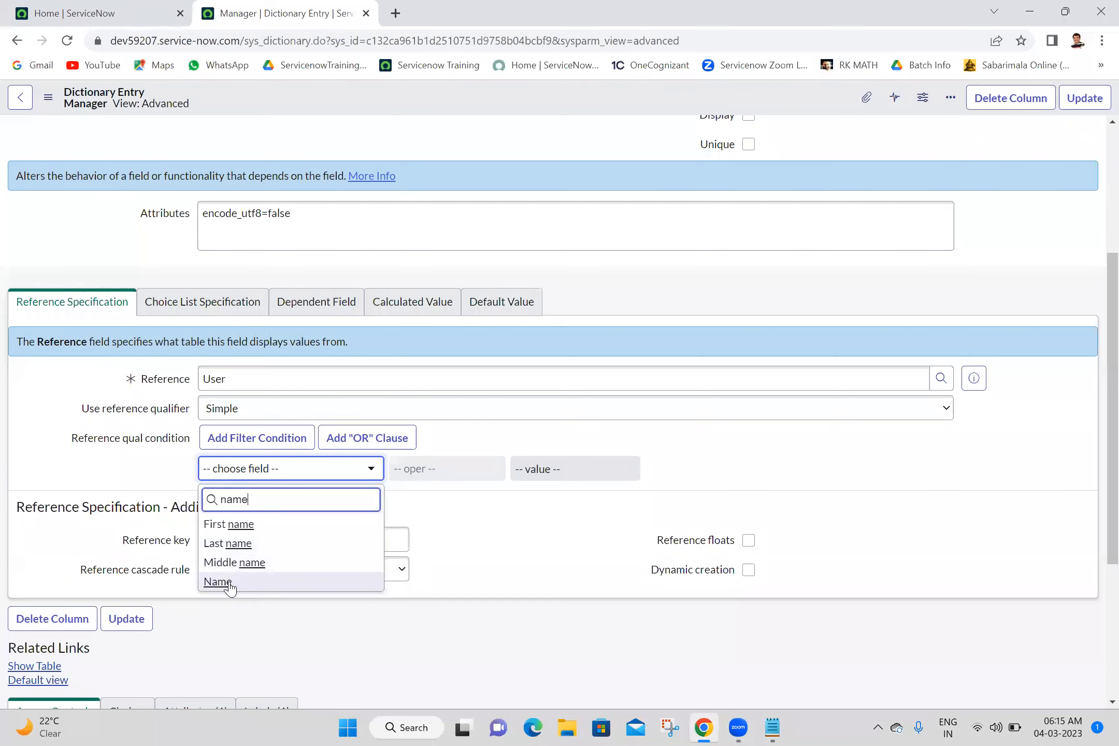
left_click(218, 582)
left_click(451, 468)
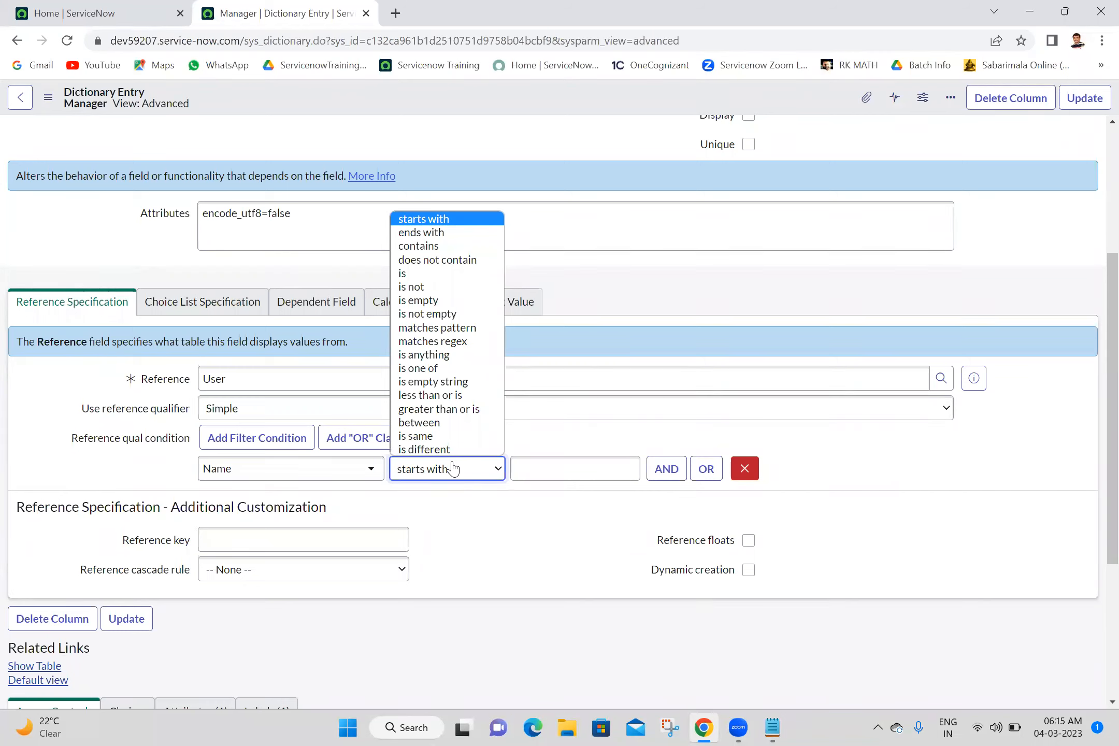
left_click(452, 468)
left_click(452, 468)
left_click(552, 466)
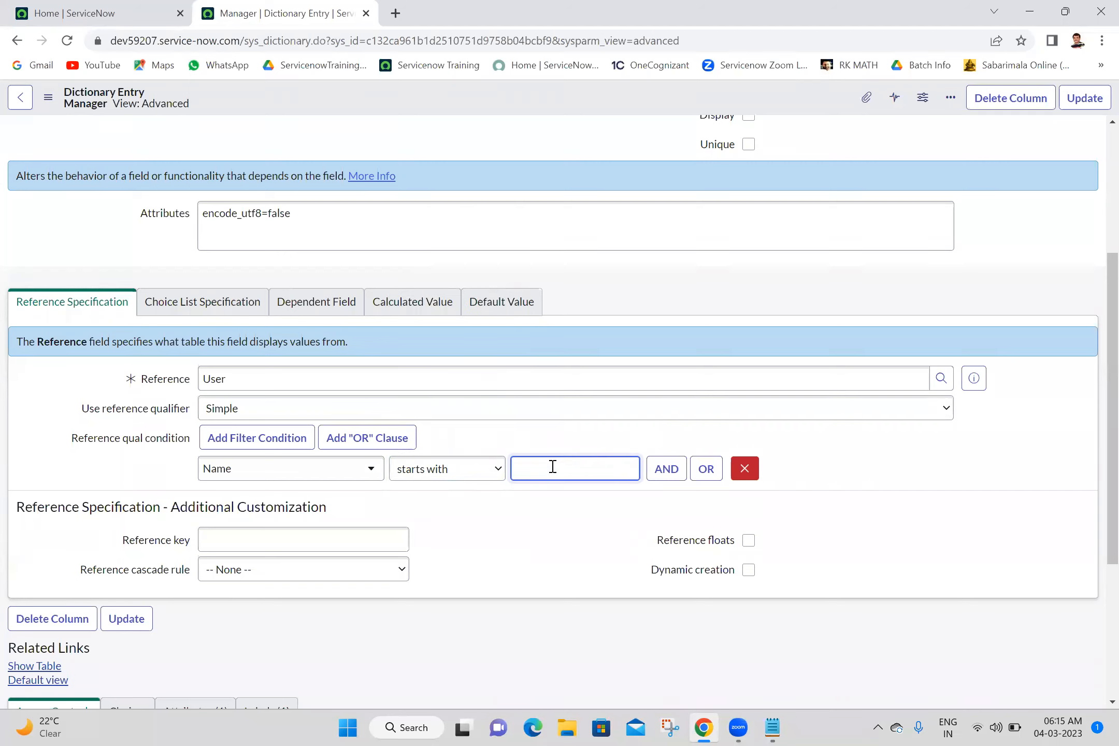
type("A")
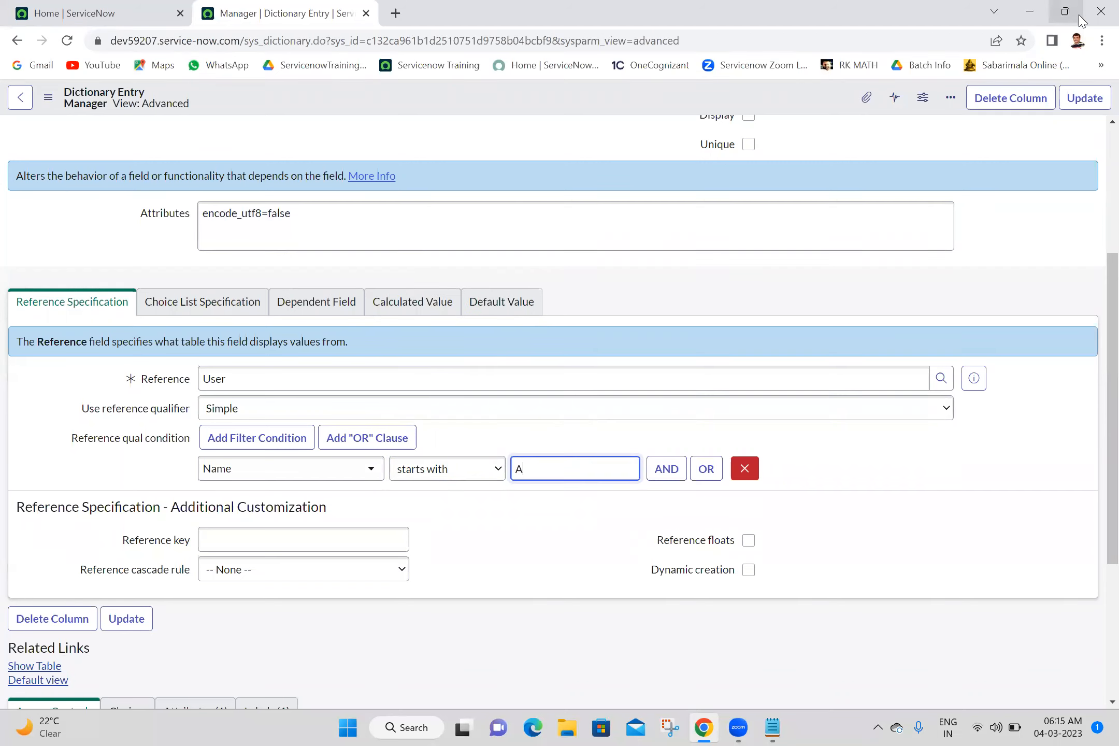
left_click(1088, 99)
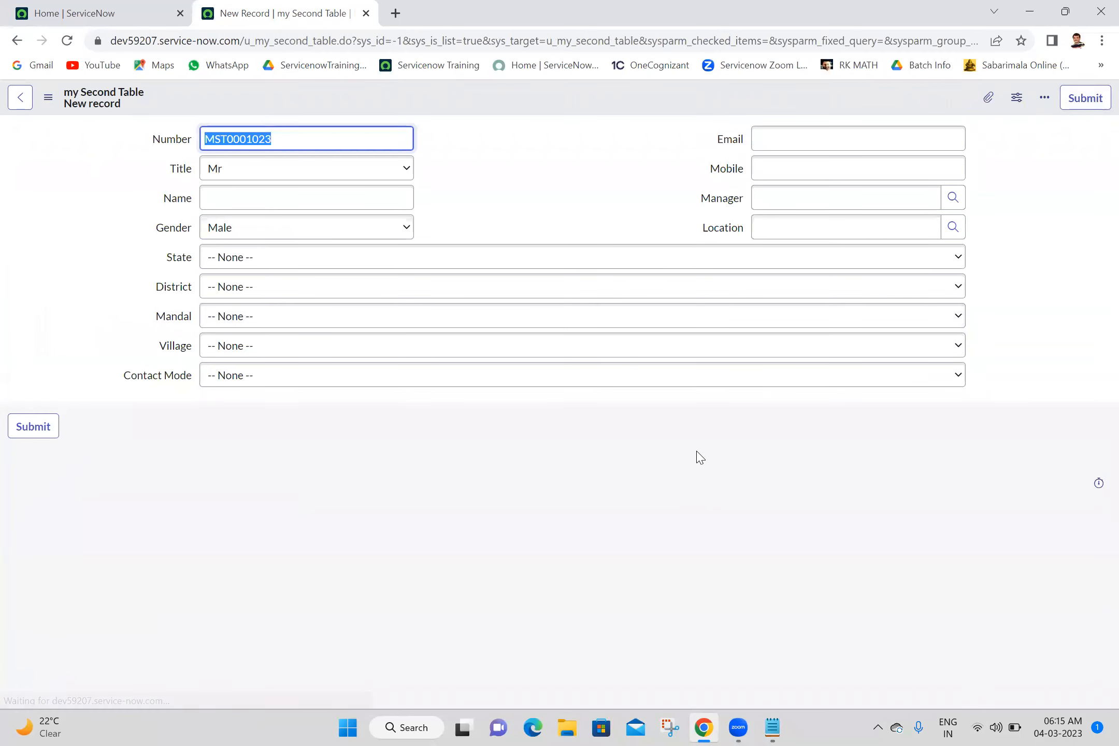
- Open the Manager lookup on the new record, review the users offered by the qualifier, and close the lookup
left_click(953, 198)
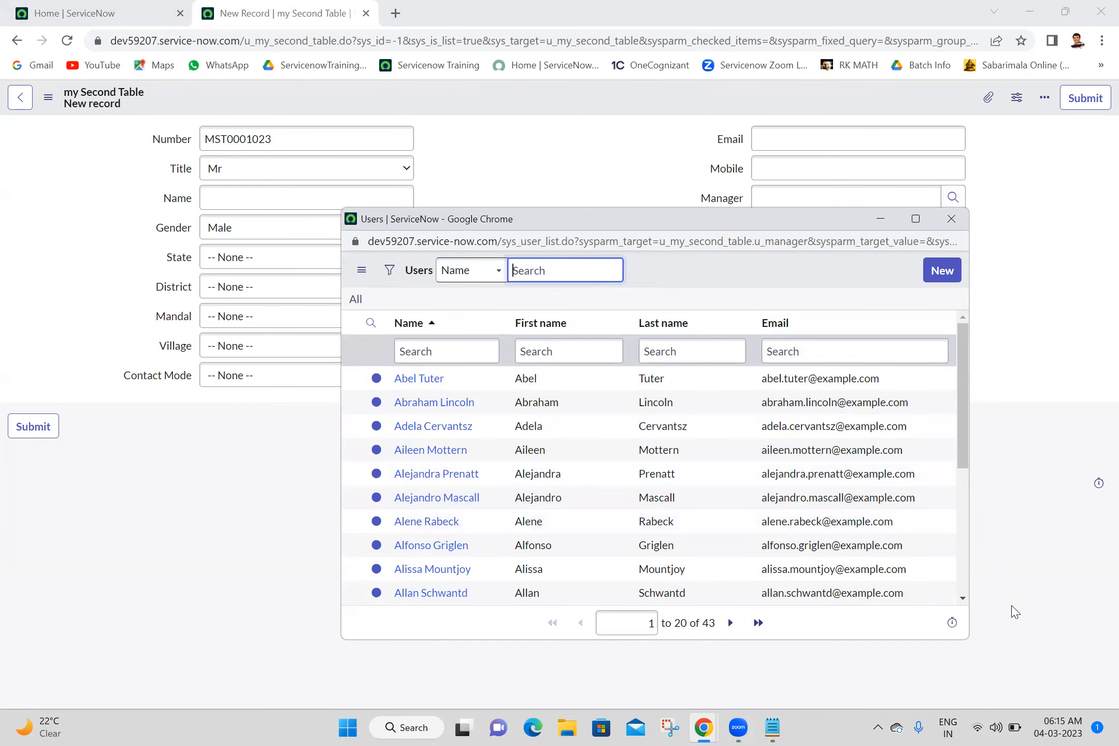
left_click(963, 572)
left_click_drag(963, 572, 969, 300)
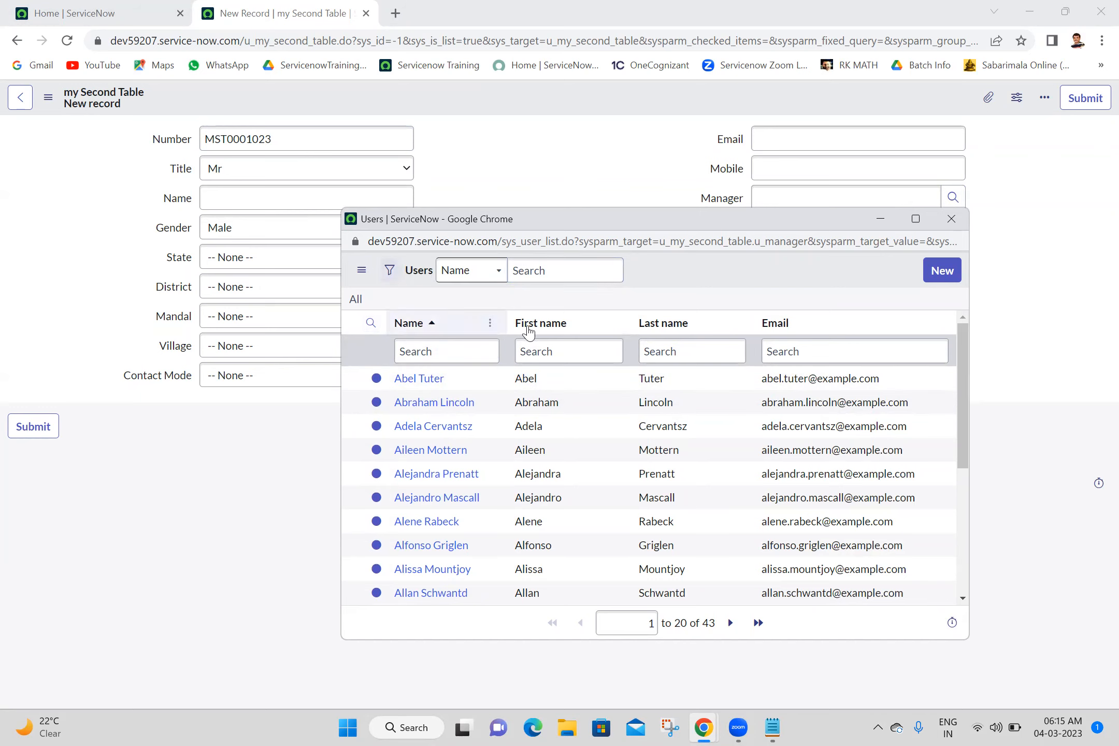
left_click(965, 532)
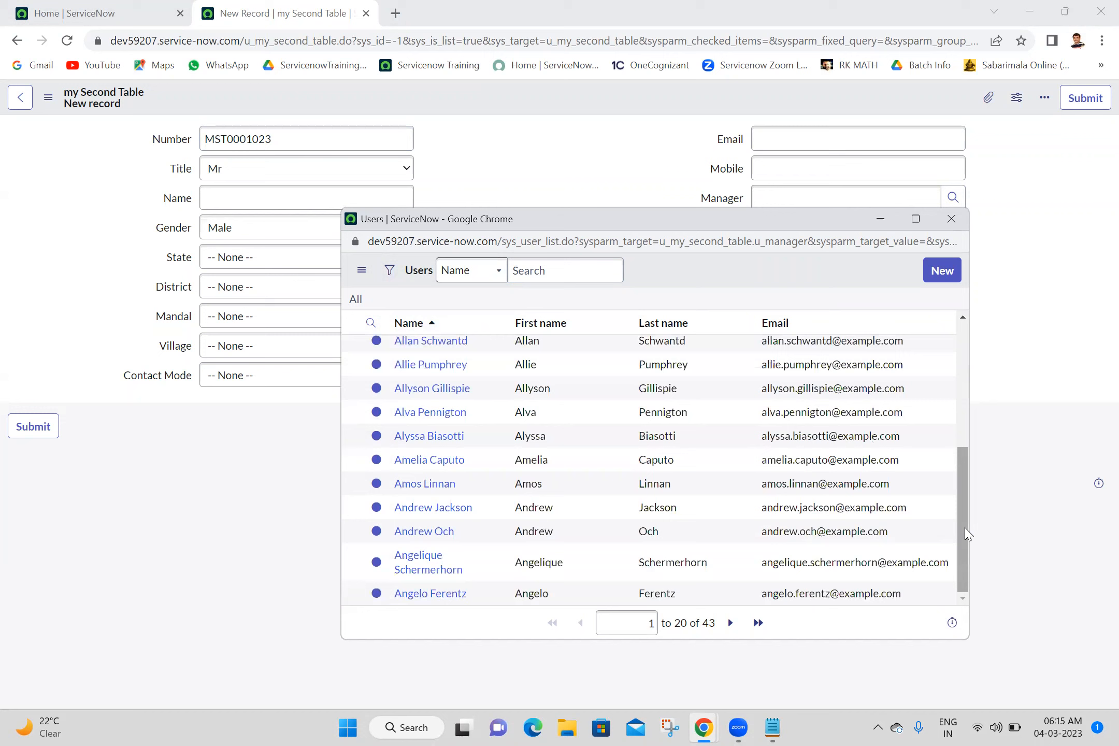
left_click(960, 419)
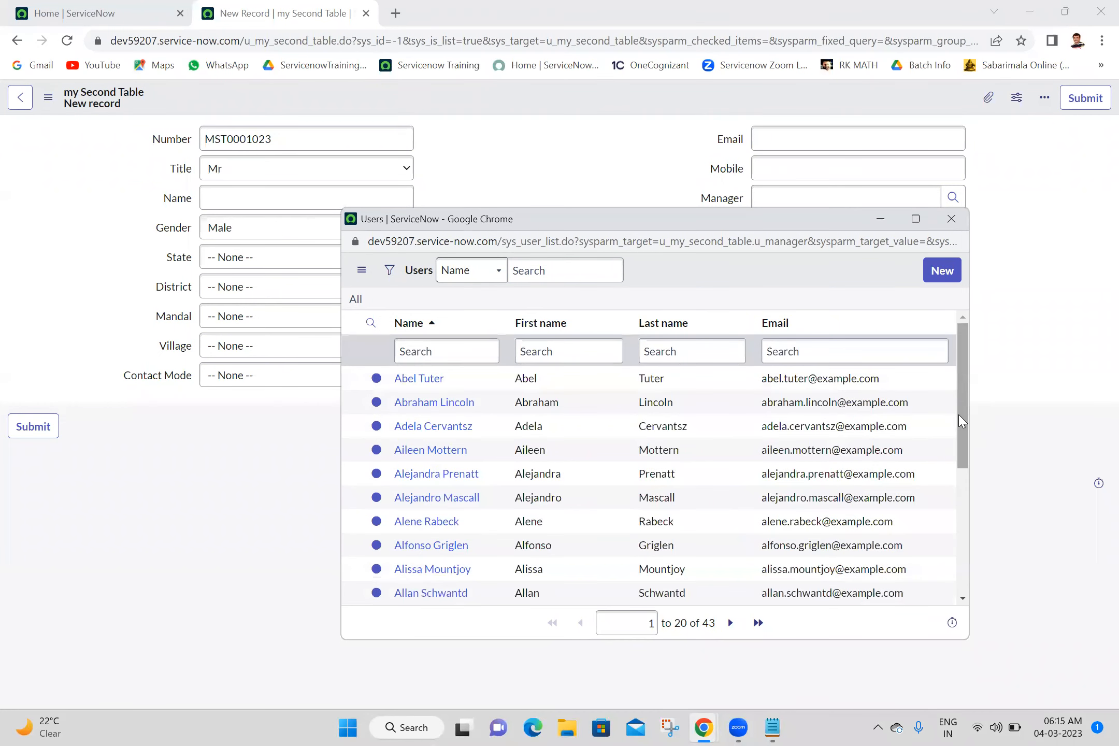
left_click(951, 219)
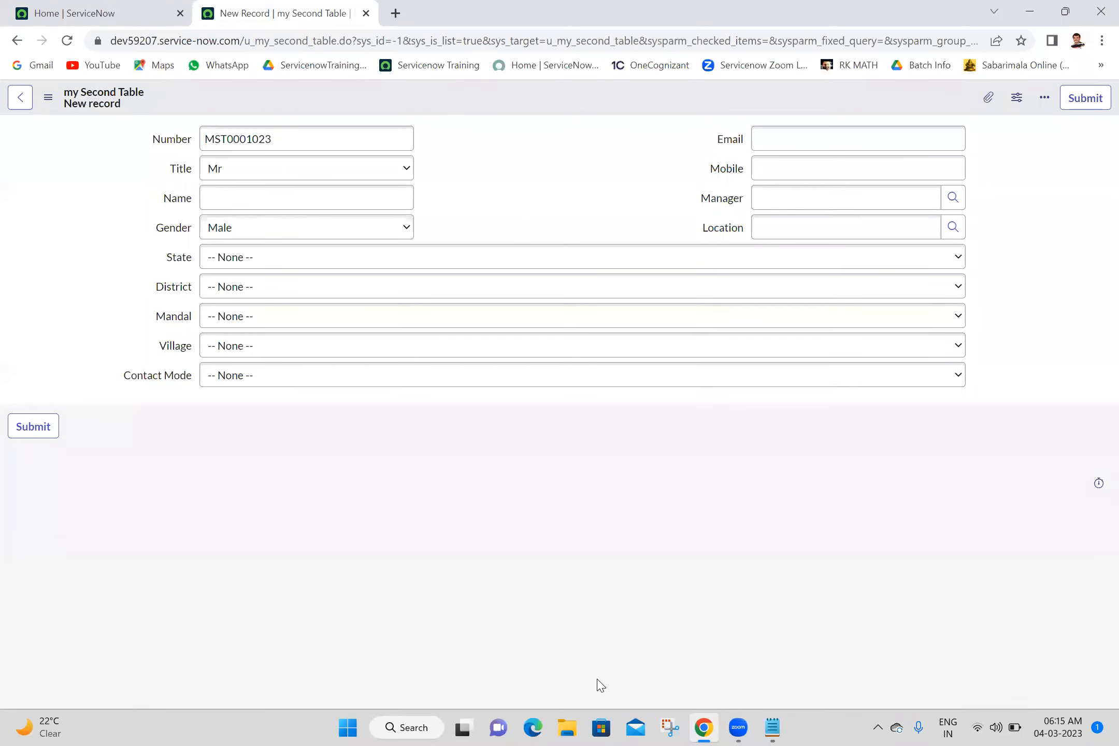
left_click(539, 493)
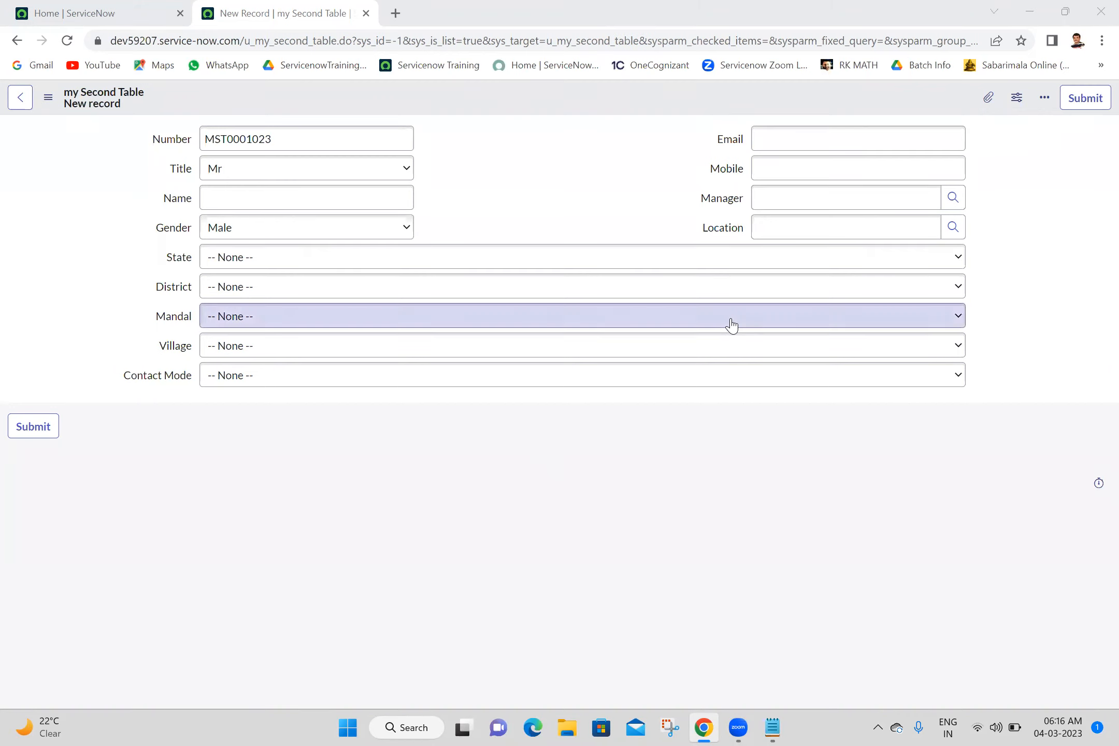
left_click(139, 8)
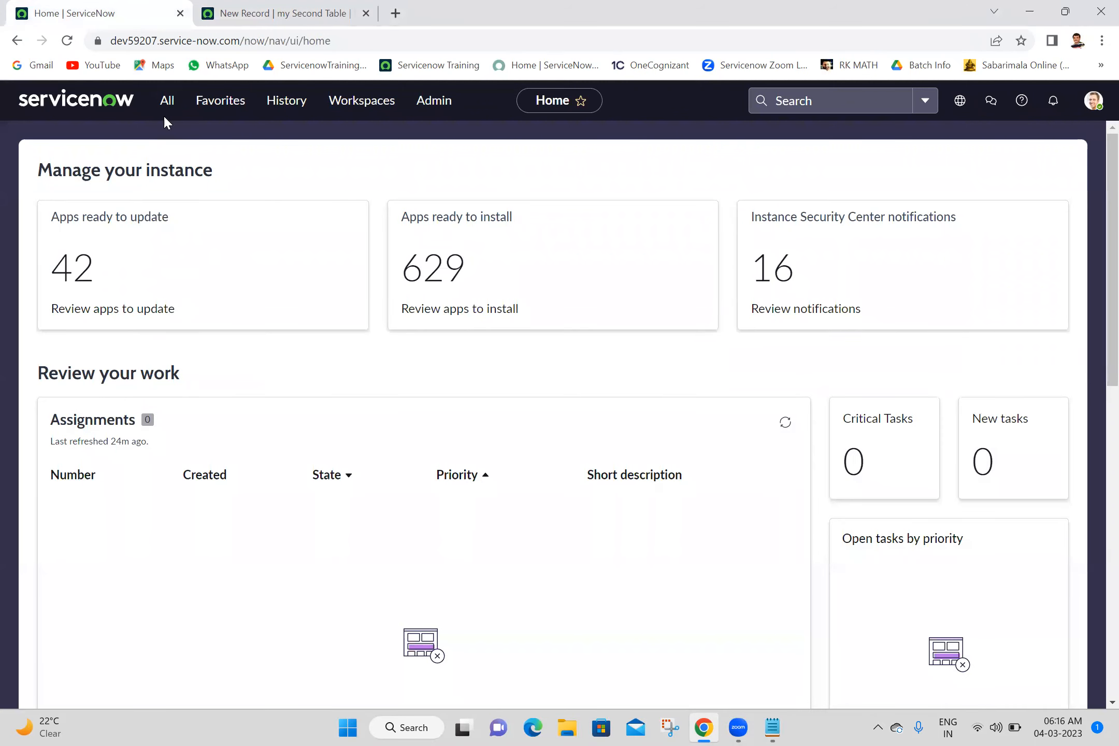
left_click(168, 102)
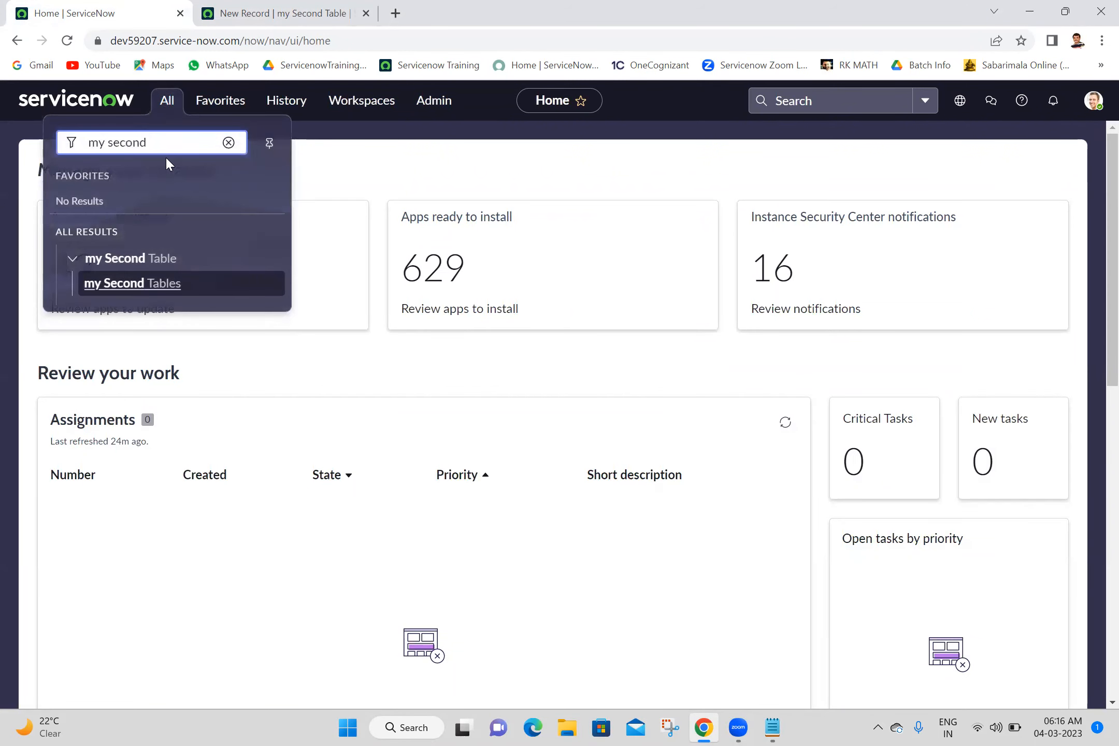
key("ctrl+shift+Left")
key("ctrl+shift+Left")
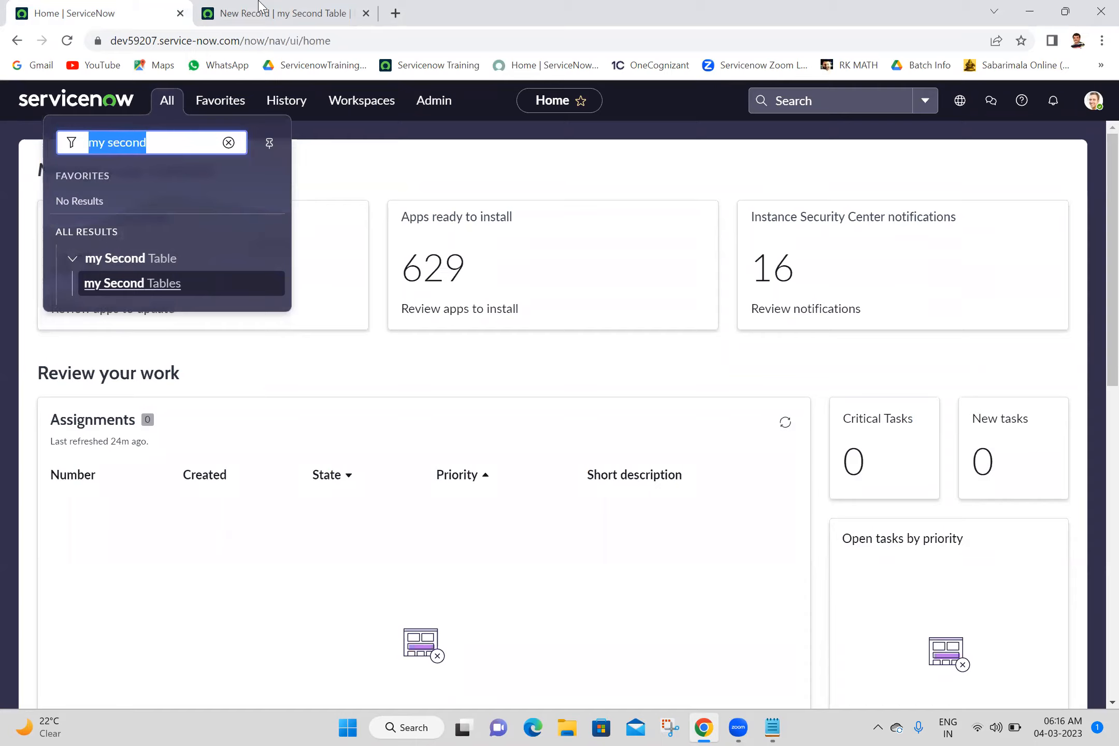
left_click(298, 6)
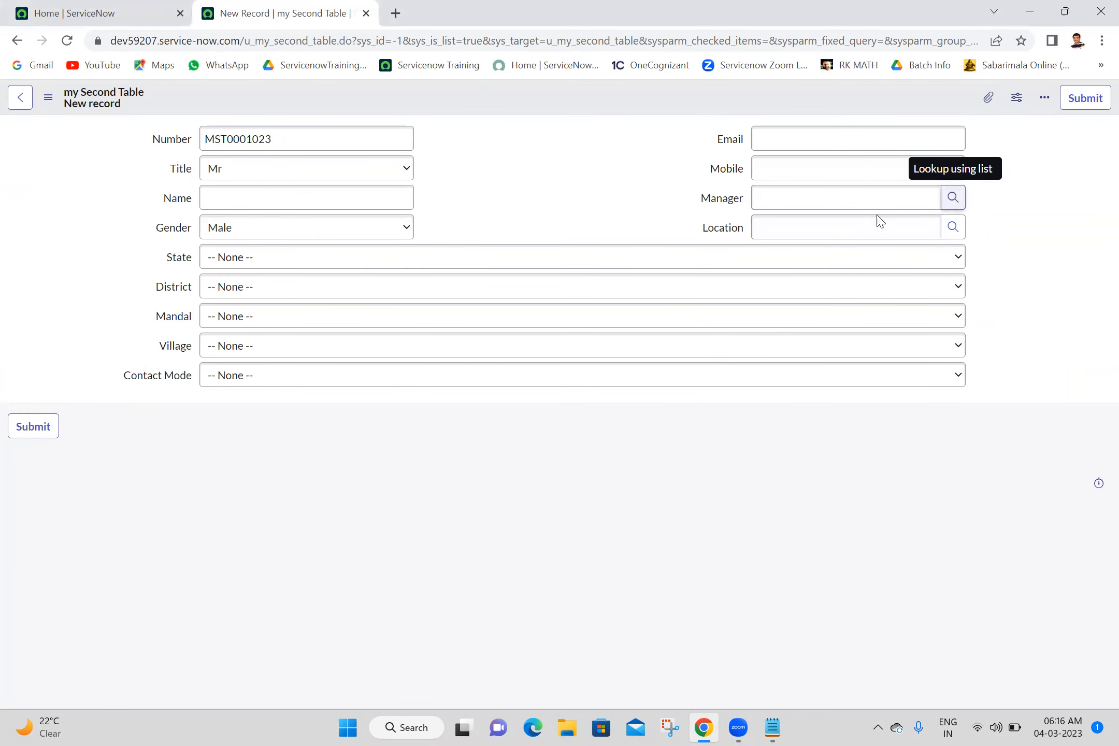
- Open the full Users list from the home page's navigator with sys_user.LIST
left_click(141, 6)
left_click(167, 101)
type("s")
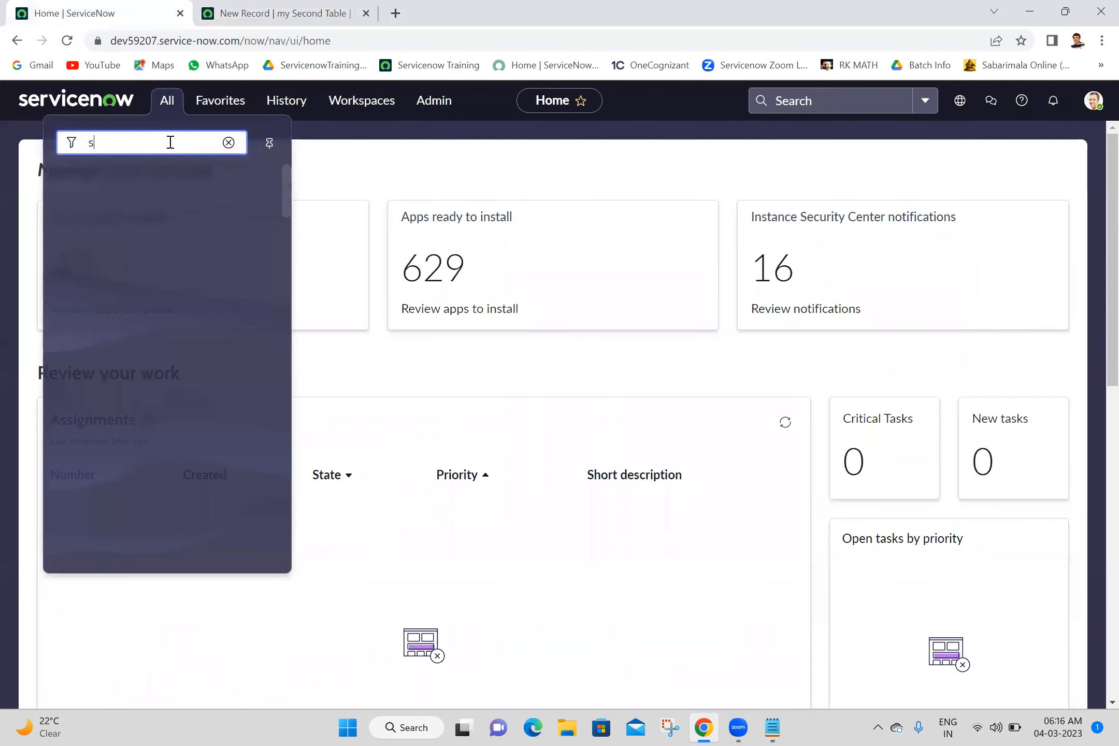
type("ys_user")
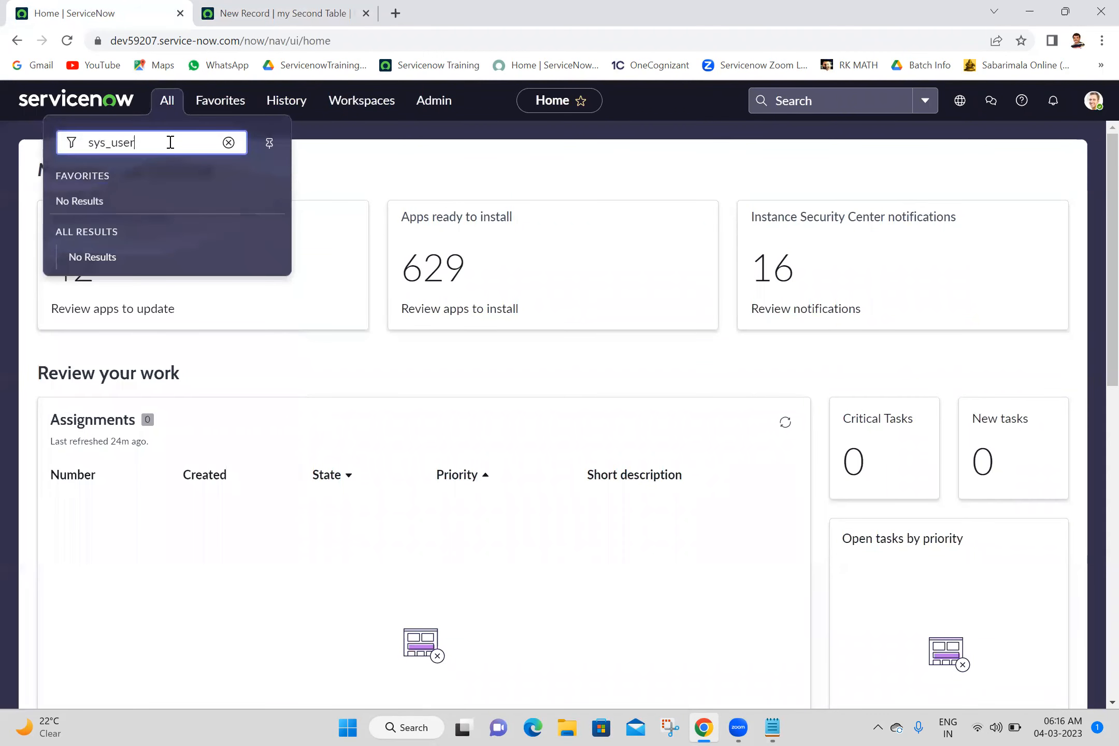
type(".LIST")
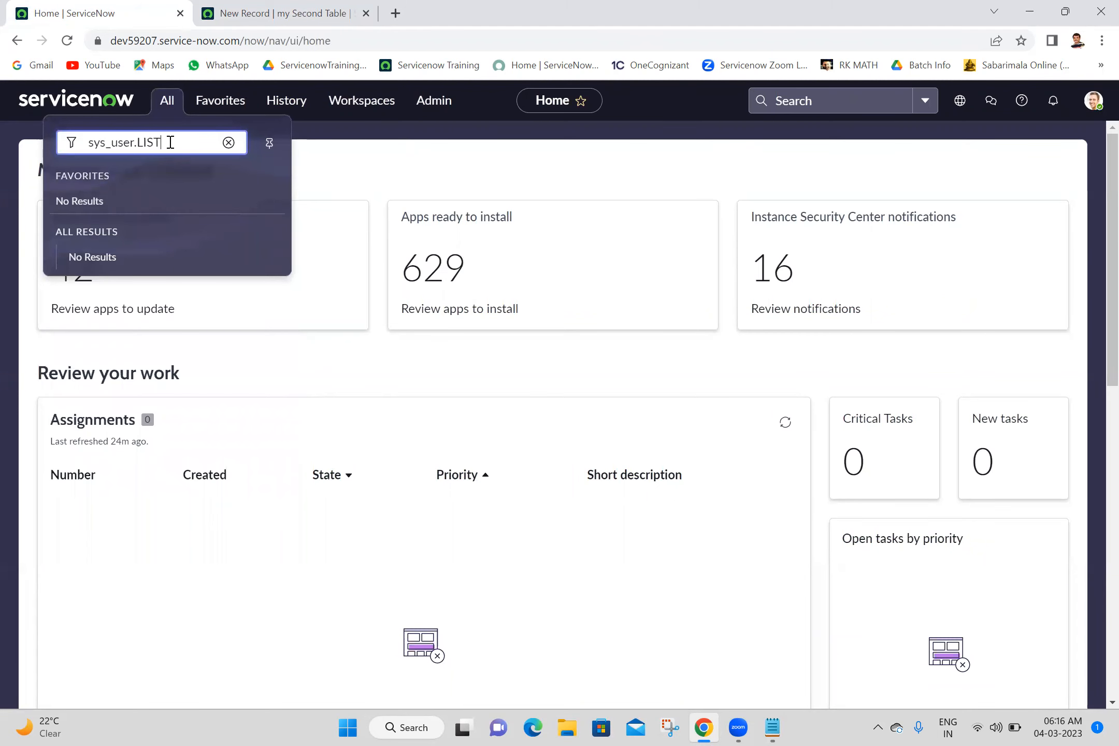
key("Return")
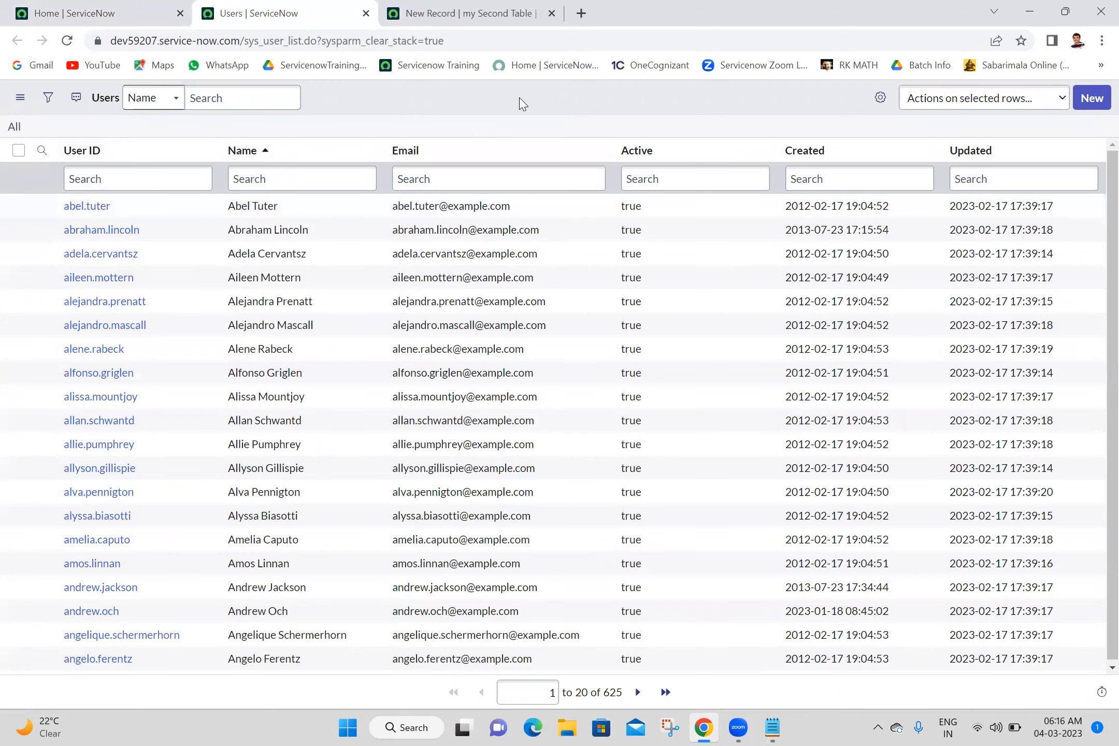
- Filter the Users list to records where Active is true and Manager is not empty
right_click(627, 208)
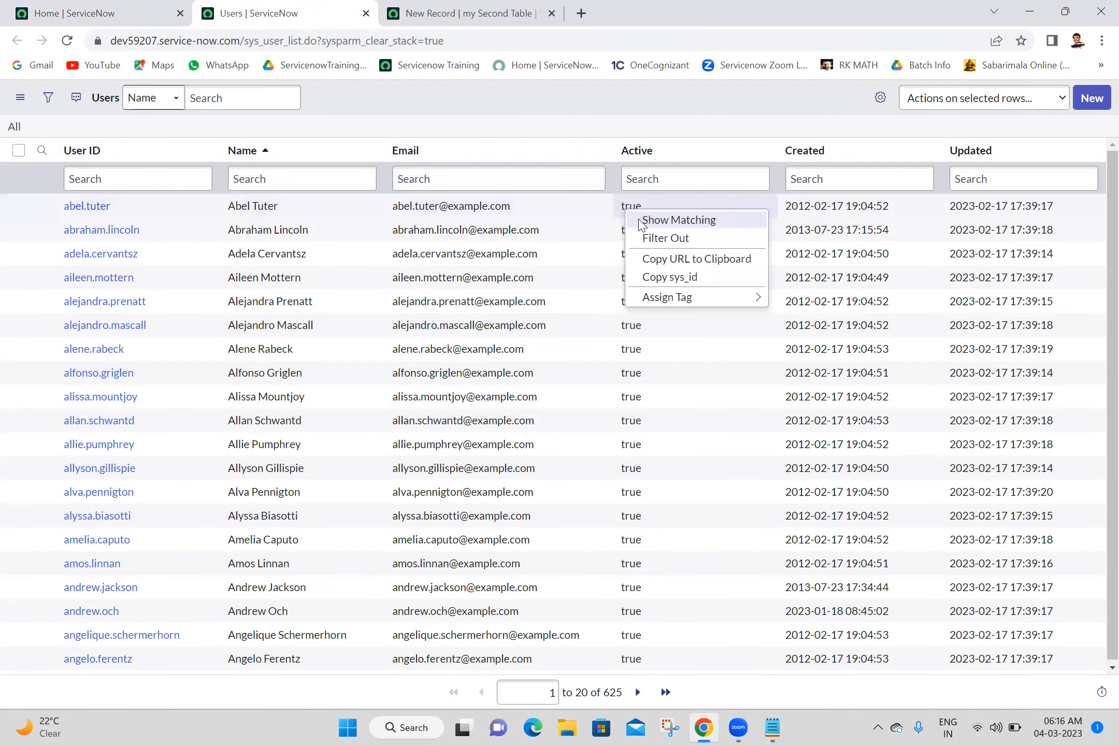
left_click(640, 222)
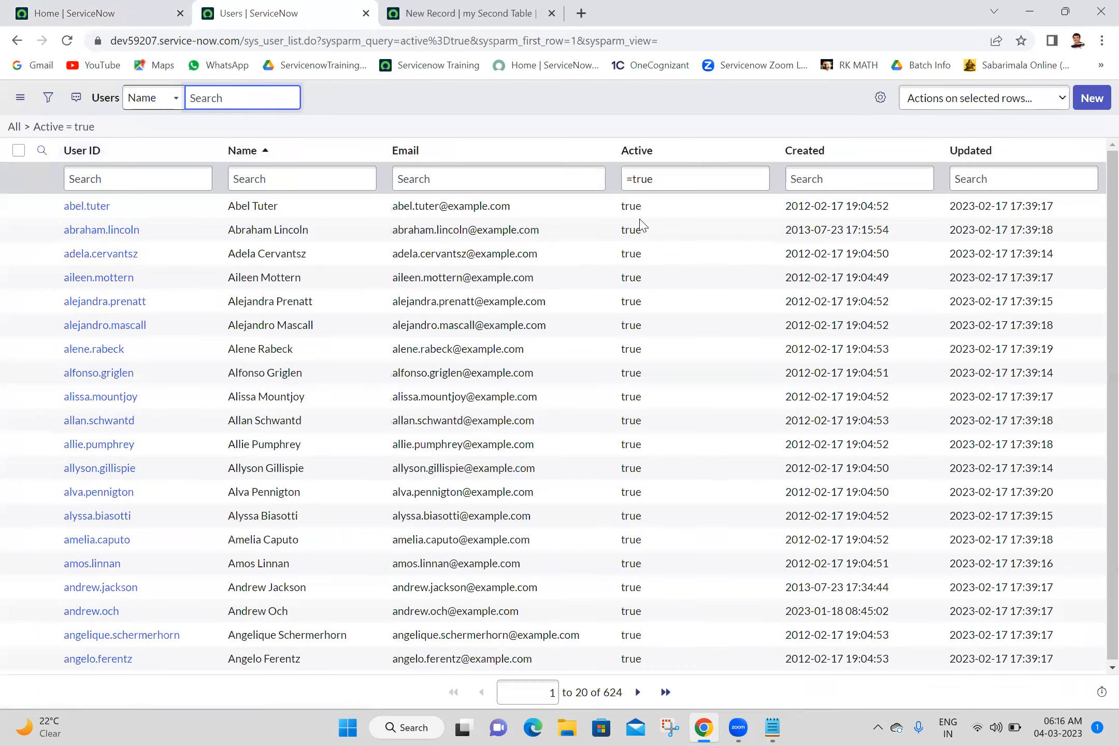
left_click(47, 98)
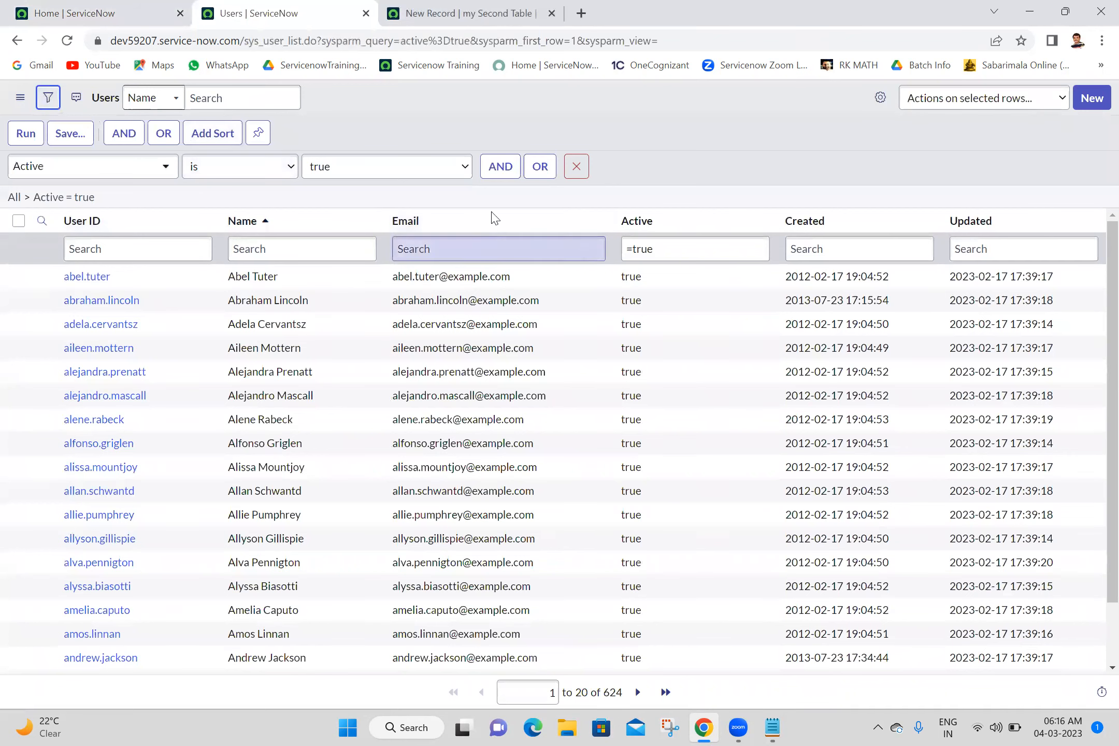
left_click(507, 168)
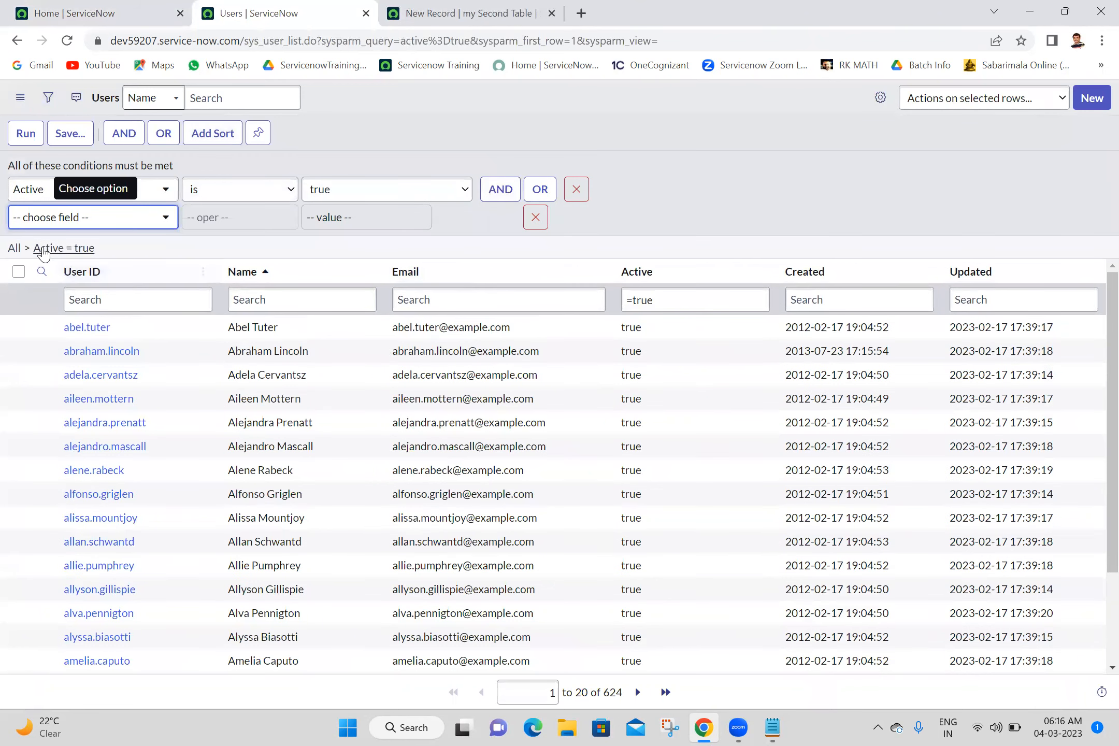
left_click(76, 218)
type("manager")
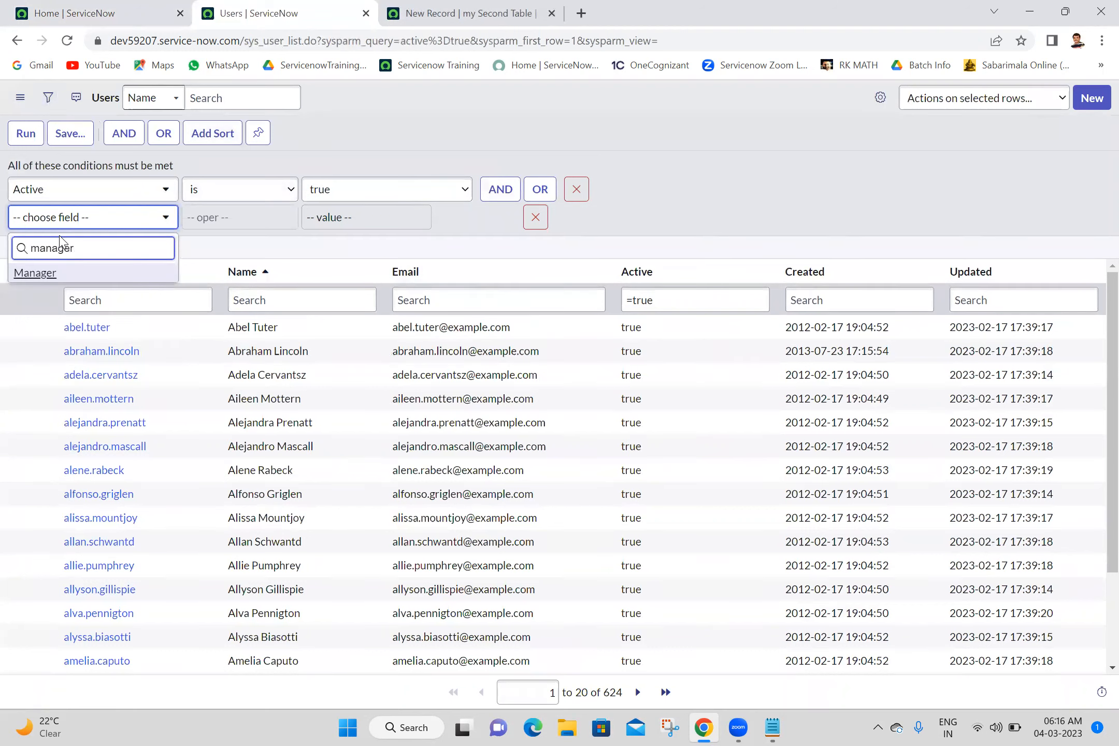
left_click(76, 279)
left_click(231, 228)
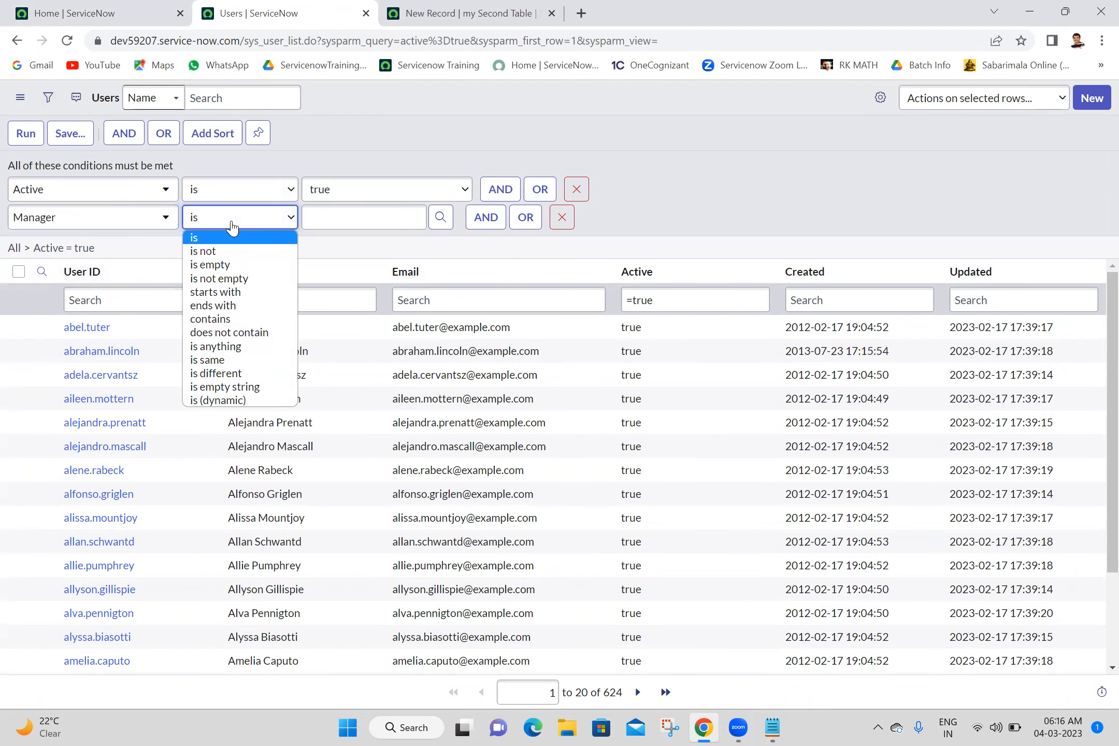
left_click(235, 281)
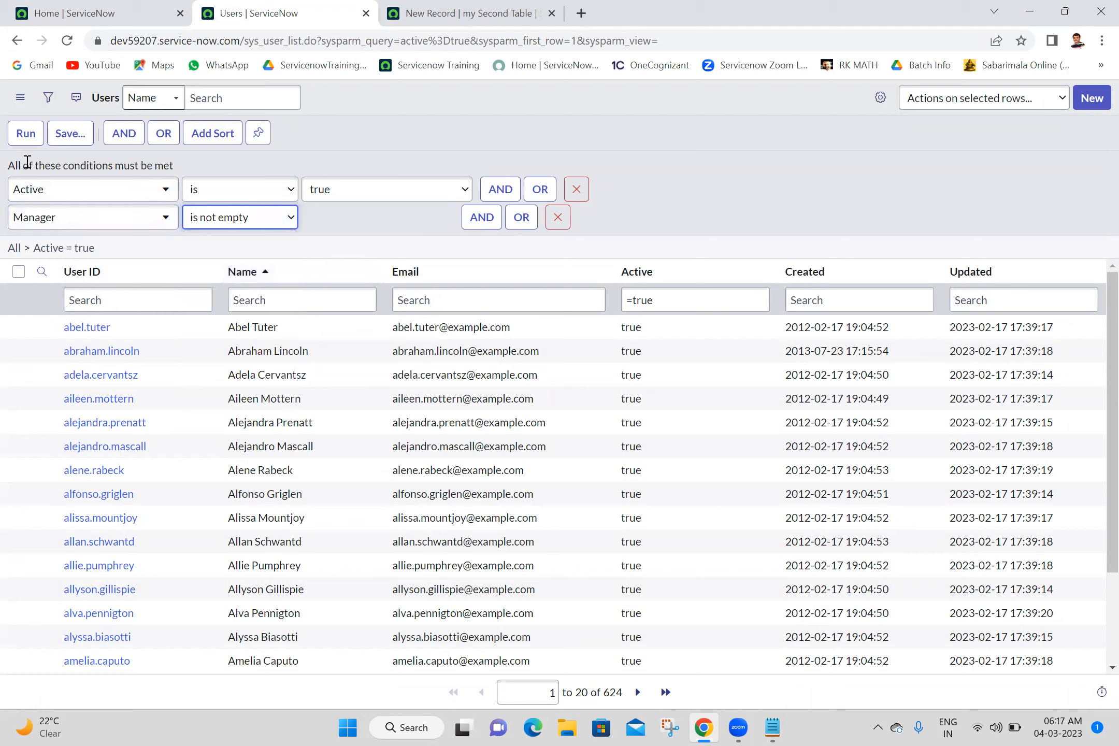
left_click(22, 133)
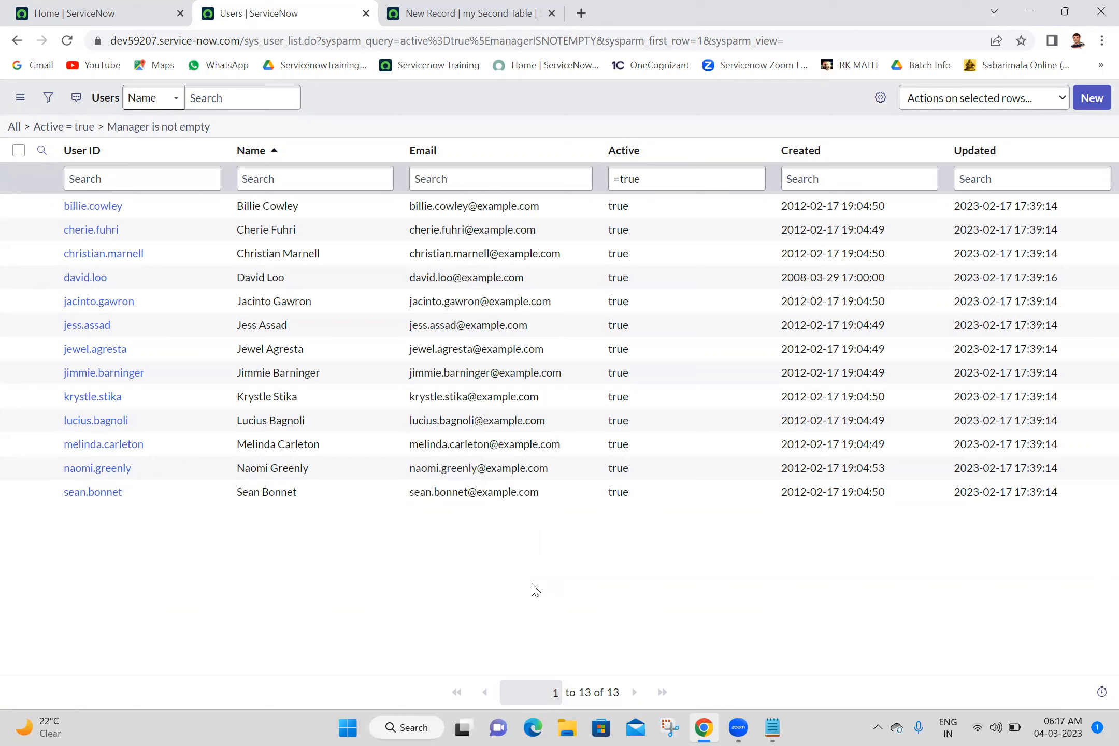
- Return to the new my Second Table record and check which users its Manager lookup offers, closing the lookup
left_click(492, 6)
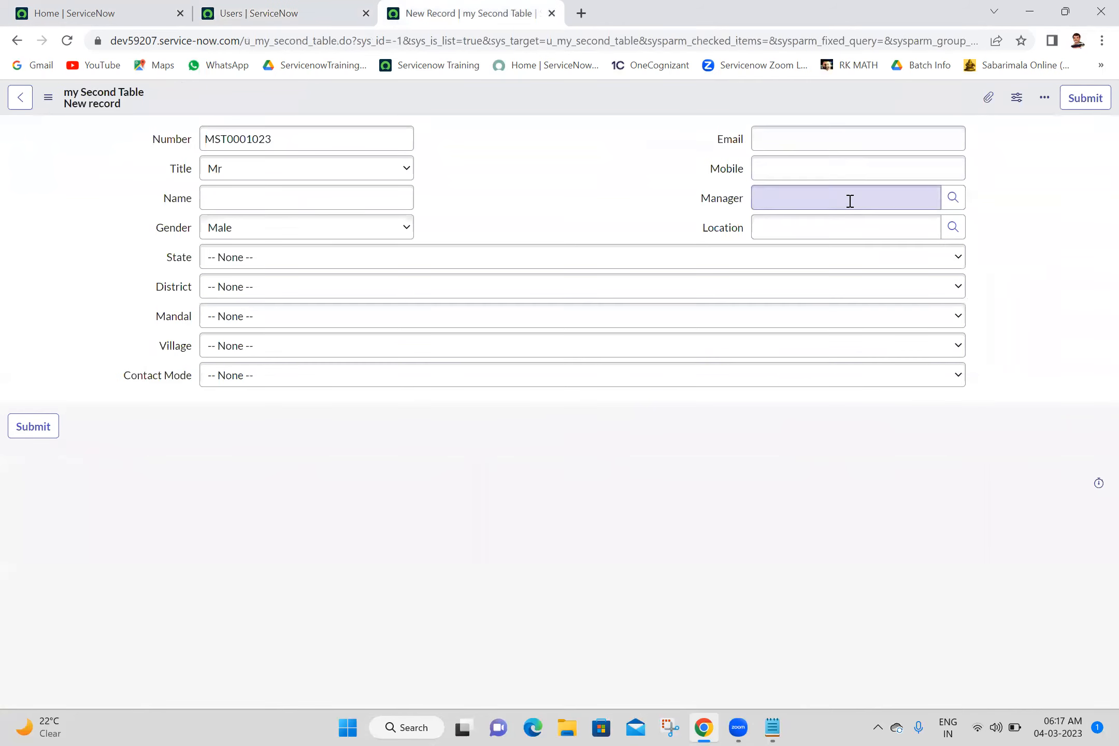
left_click(951, 198)
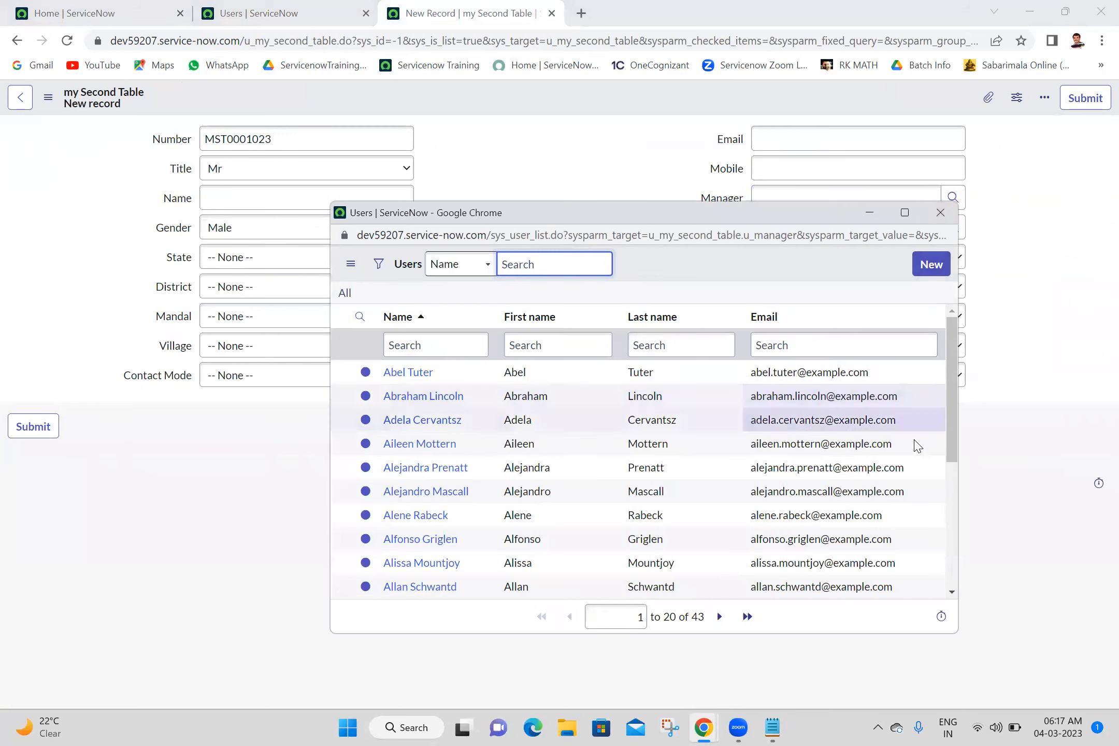
left_click(939, 215)
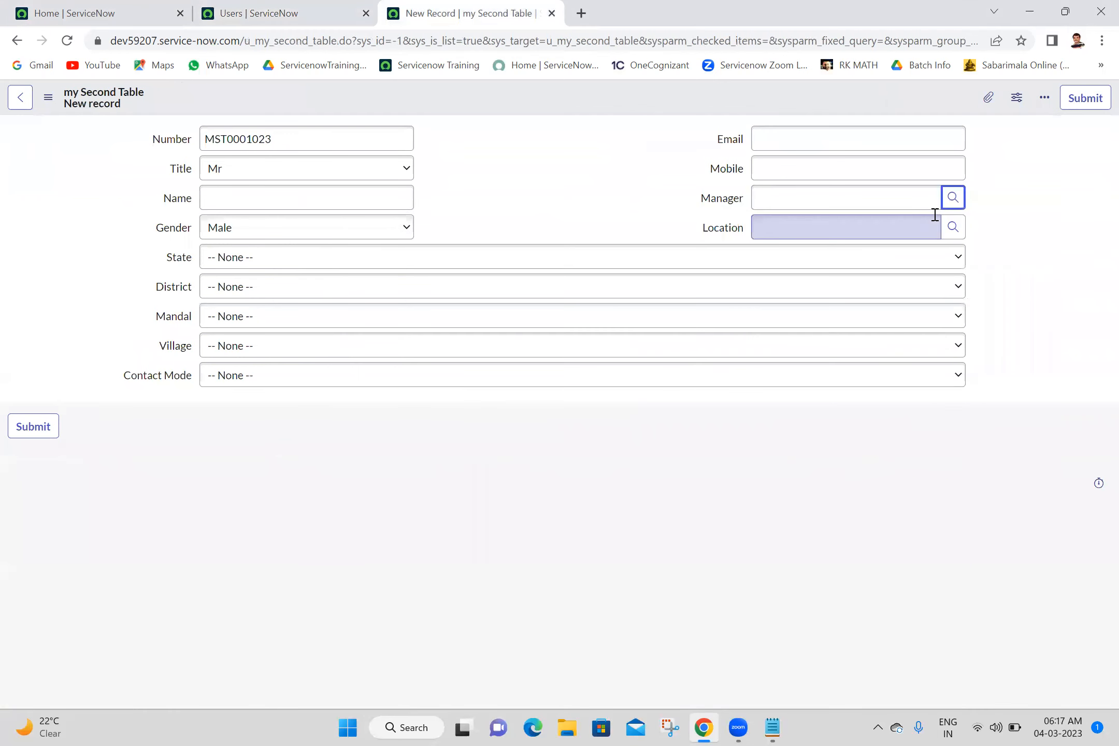
- Copy the full query of the Users list filter, ending with the Manager is not empty condition
left_click(203, 8)
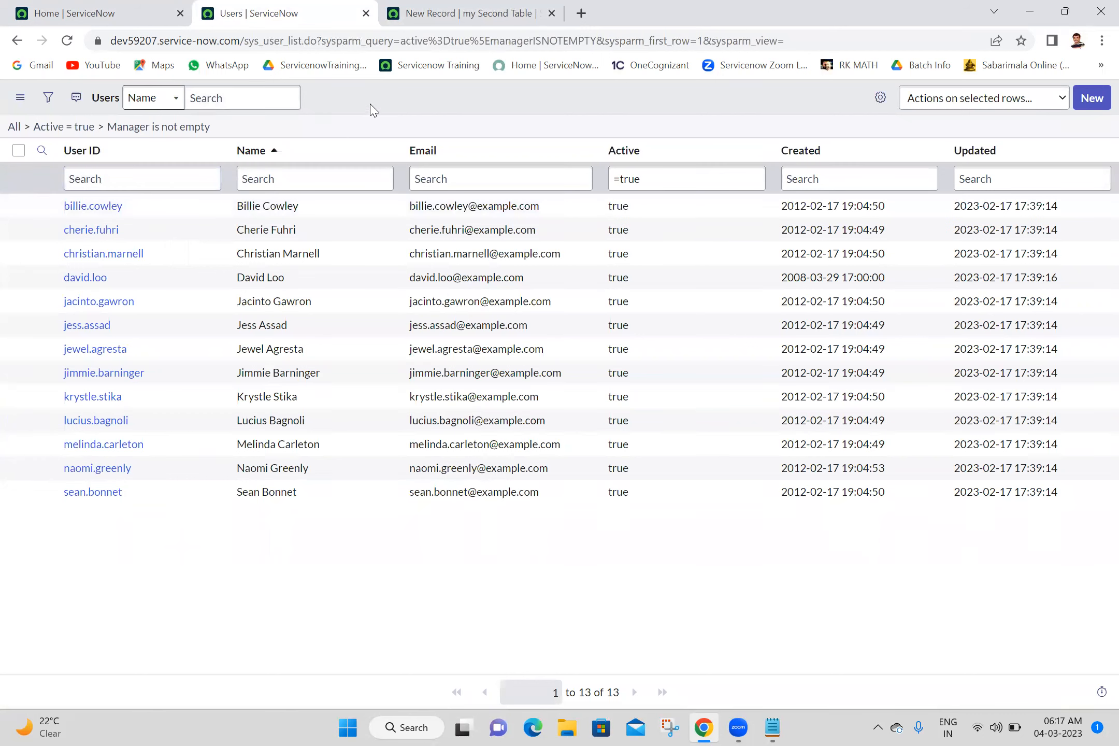
right_click(185, 133)
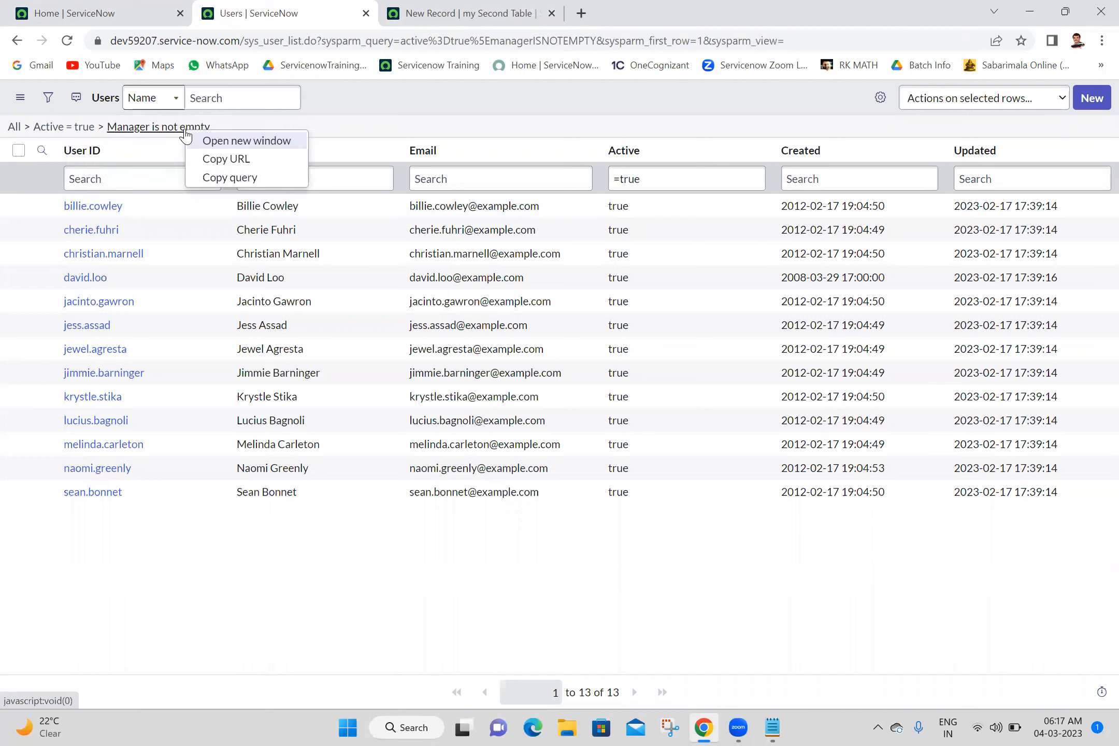
left_click(234, 177)
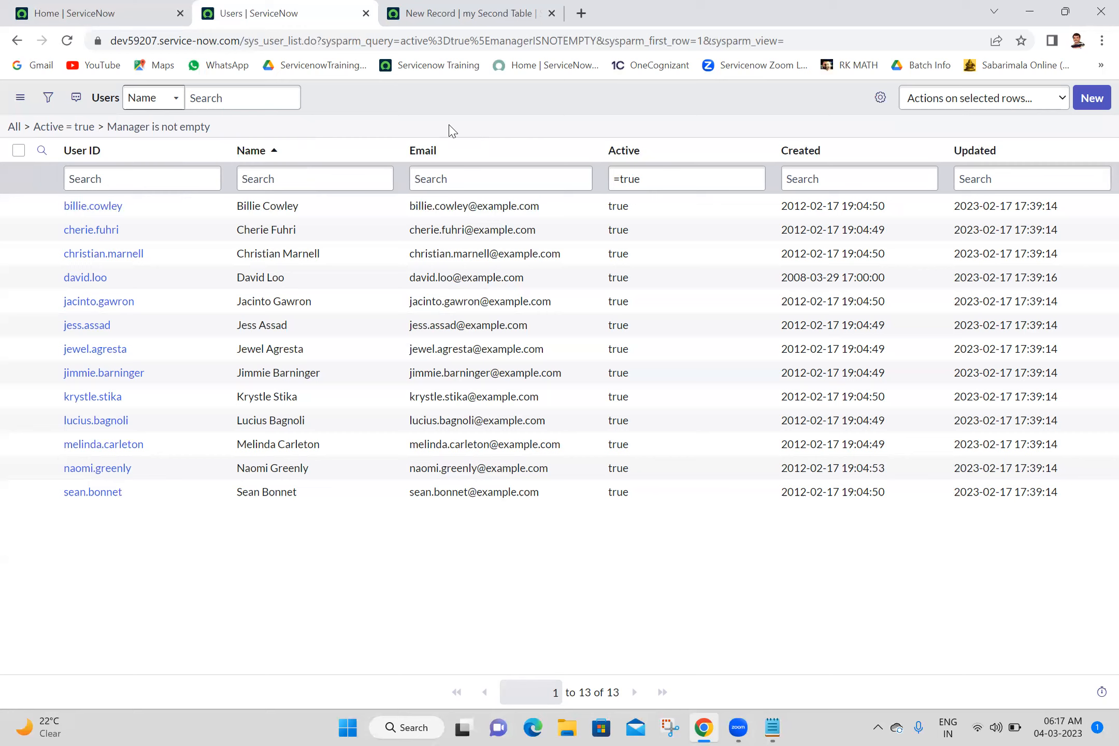
right_click(193, 133)
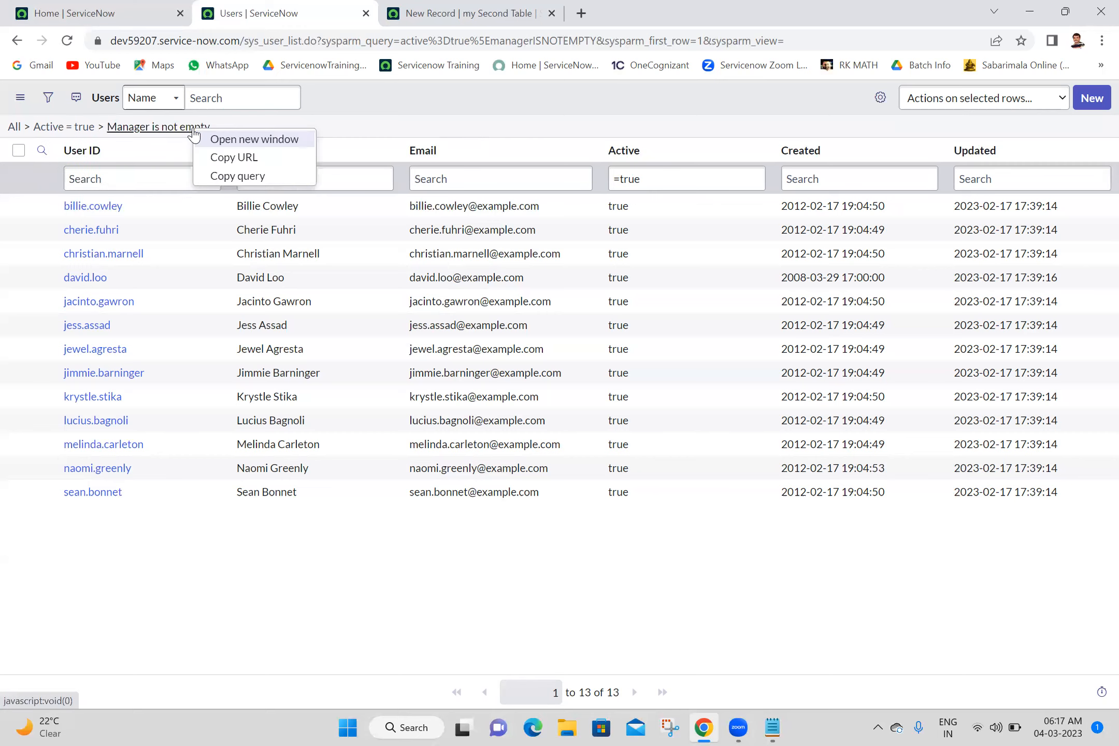
left_click(250, 176)
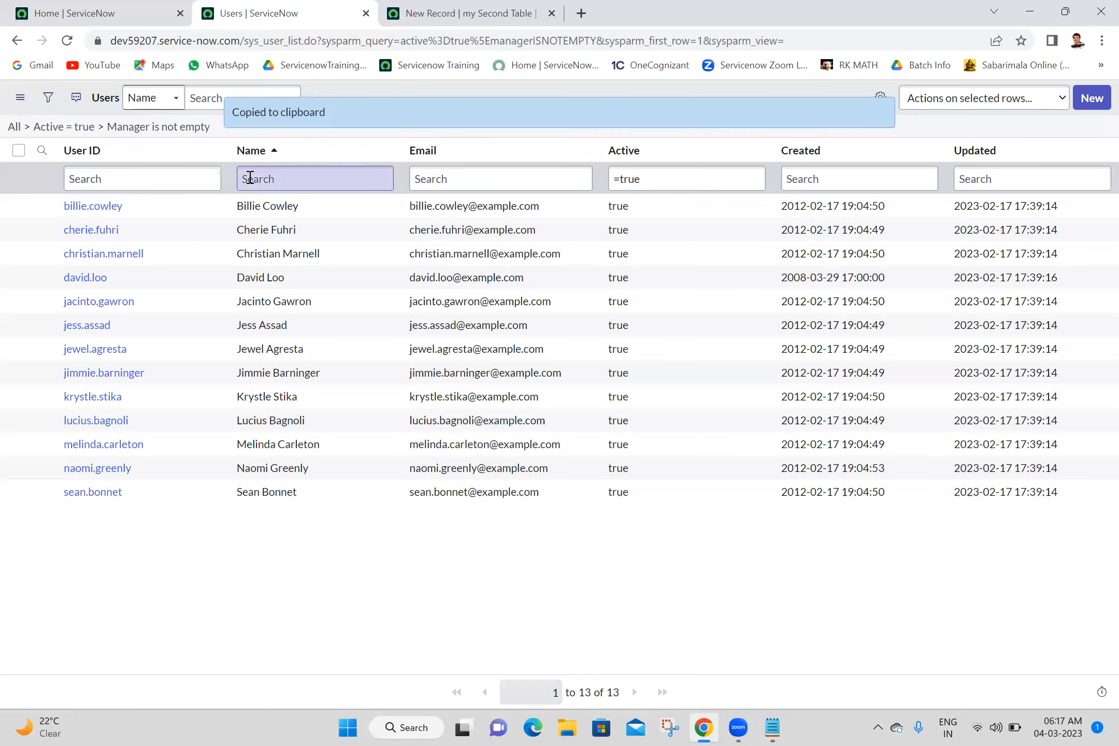
- From the new my Second Table record, open the Manager field's dictionary entry again in the Advanced view
left_click(463, 12)
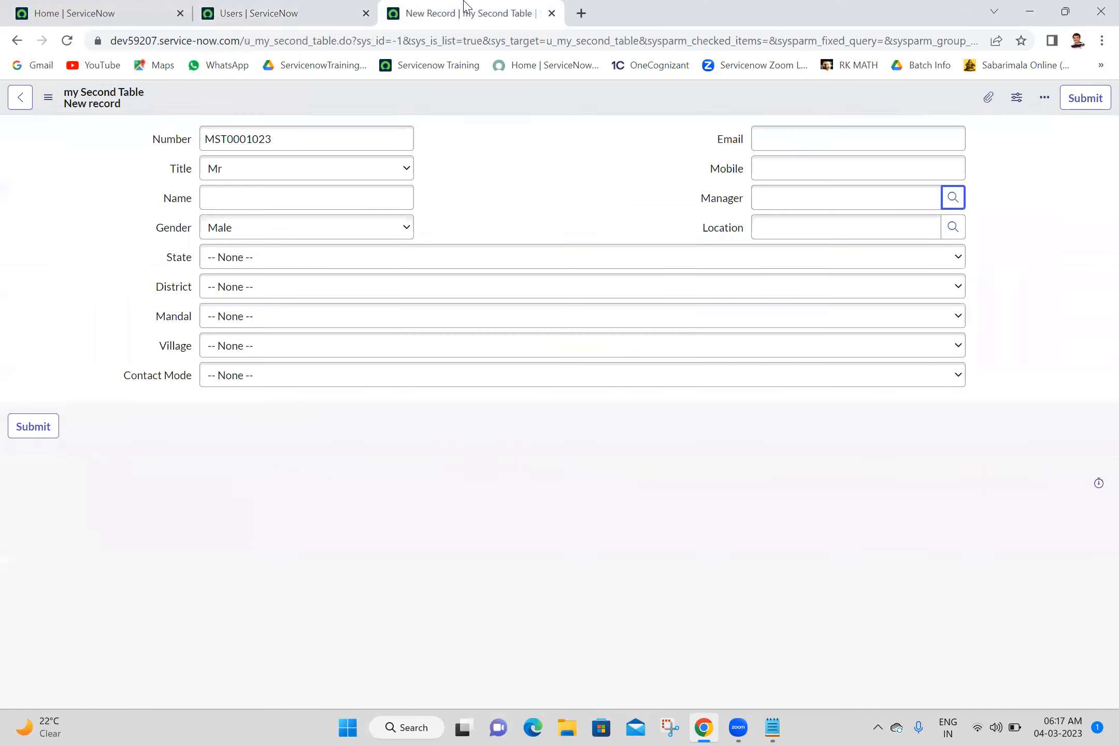
right_click(721, 203)
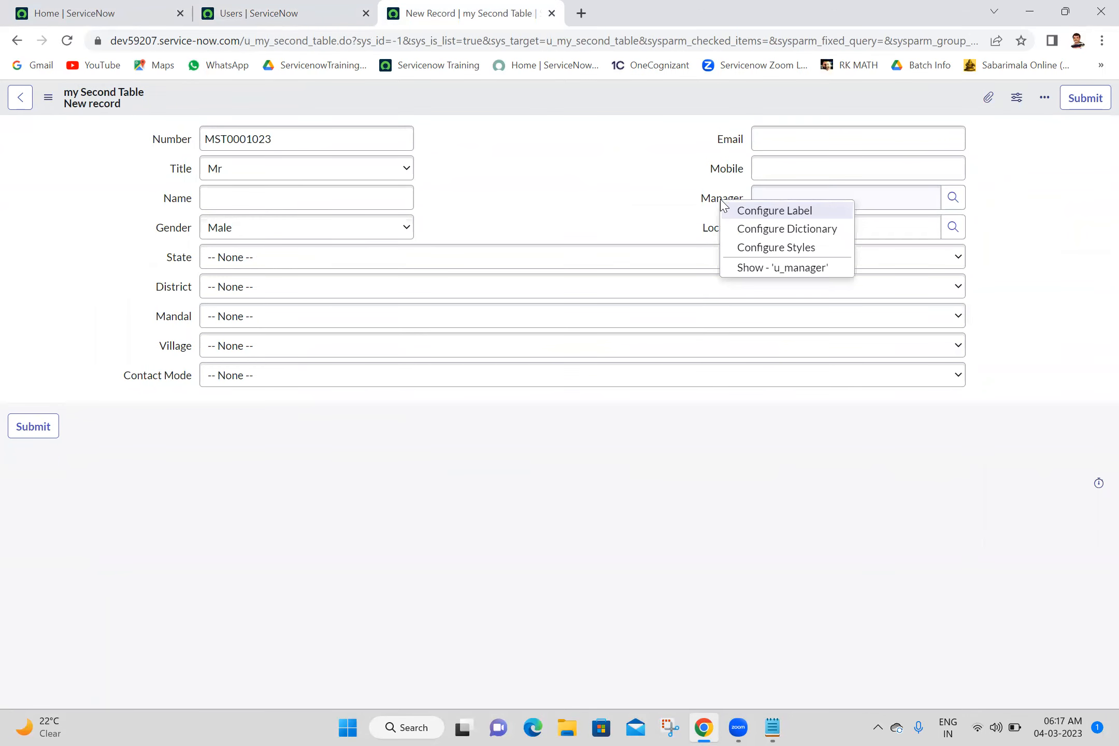
left_click(758, 231)
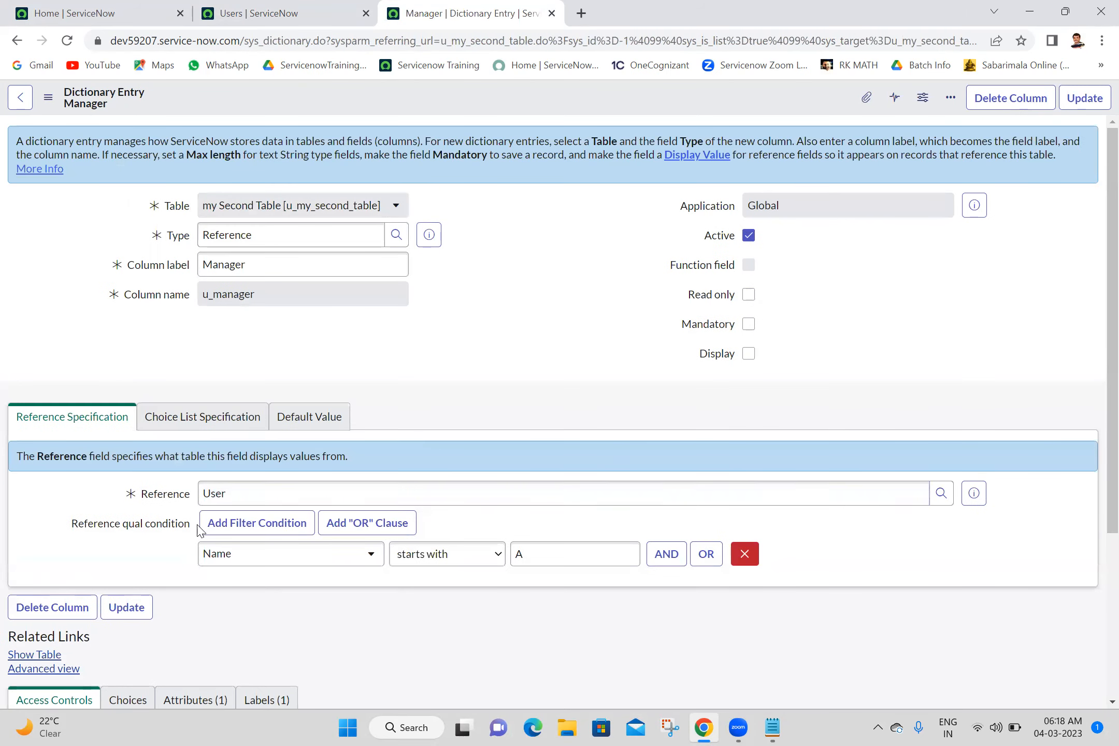
left_click(28, 672)
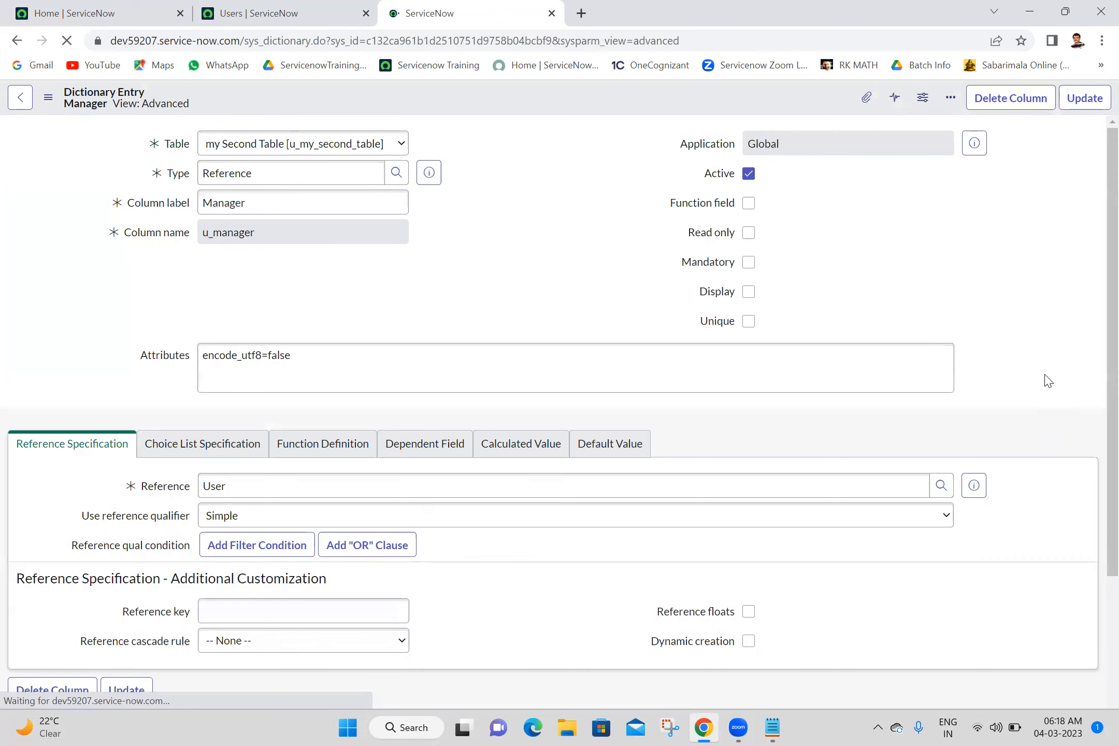
- Change the Manager field's reference qualifier to Advanced with active=true^managerISNOTEMPTY, update the dictionary entry and close its page
left_click_drag(1095, 232, 1094, 346)
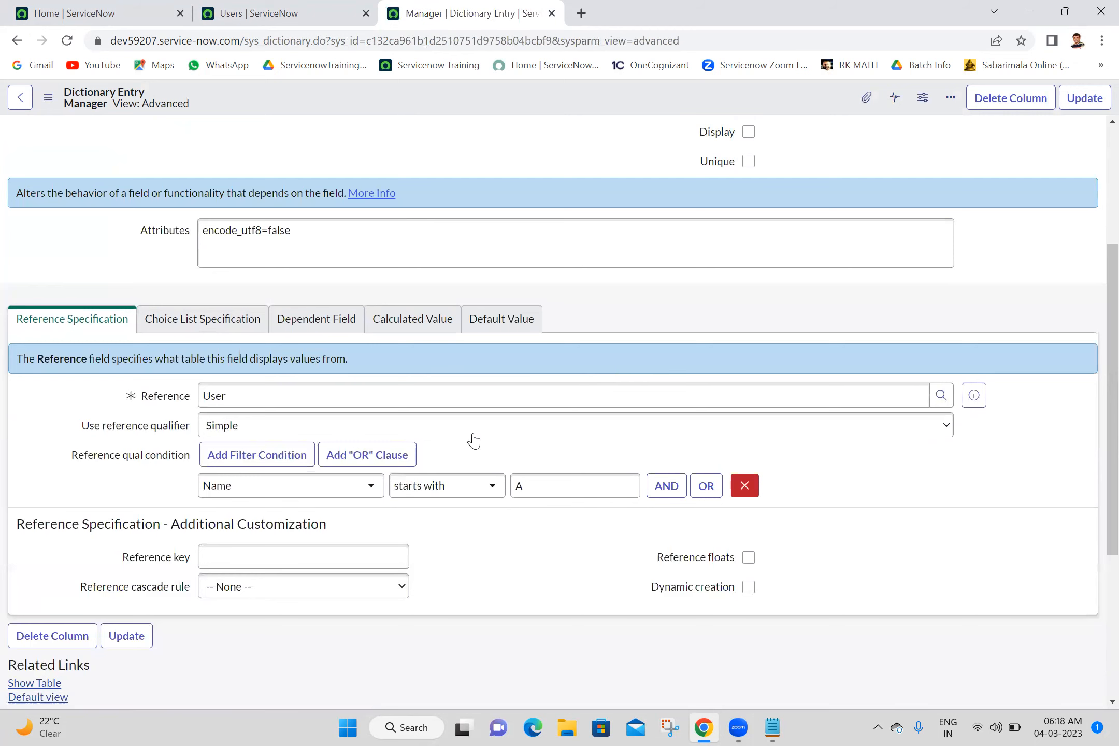
left_click(426, 430)
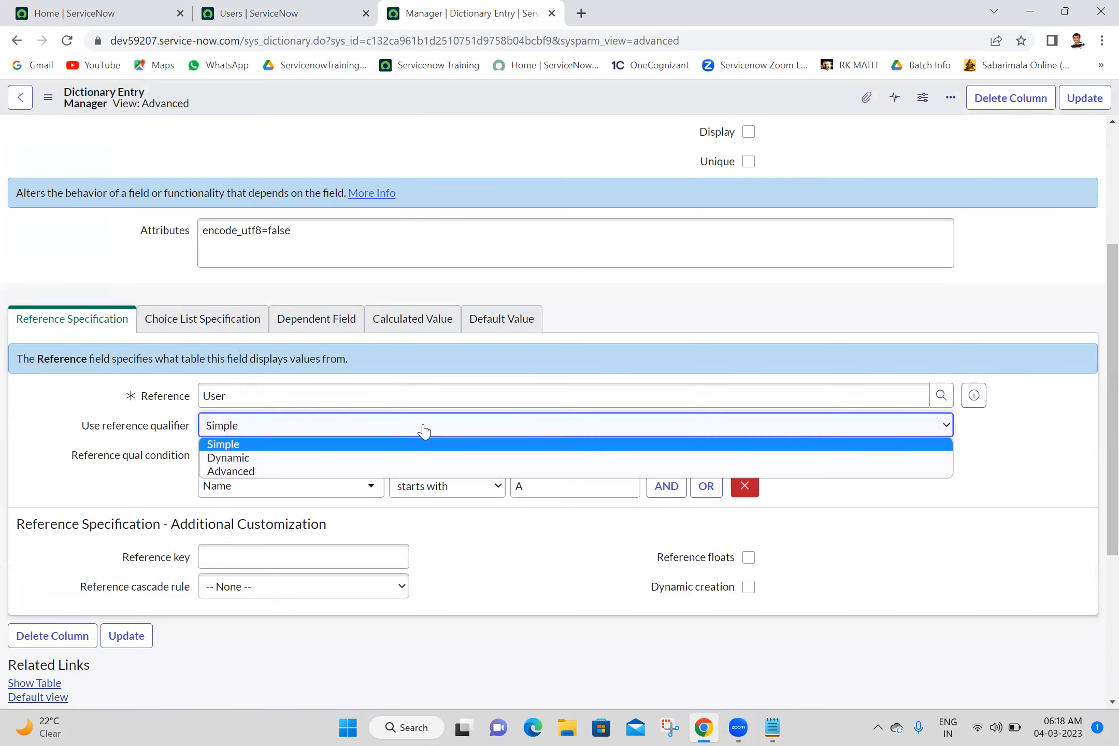
left_click(280, 473)
triple_click(281, 473)
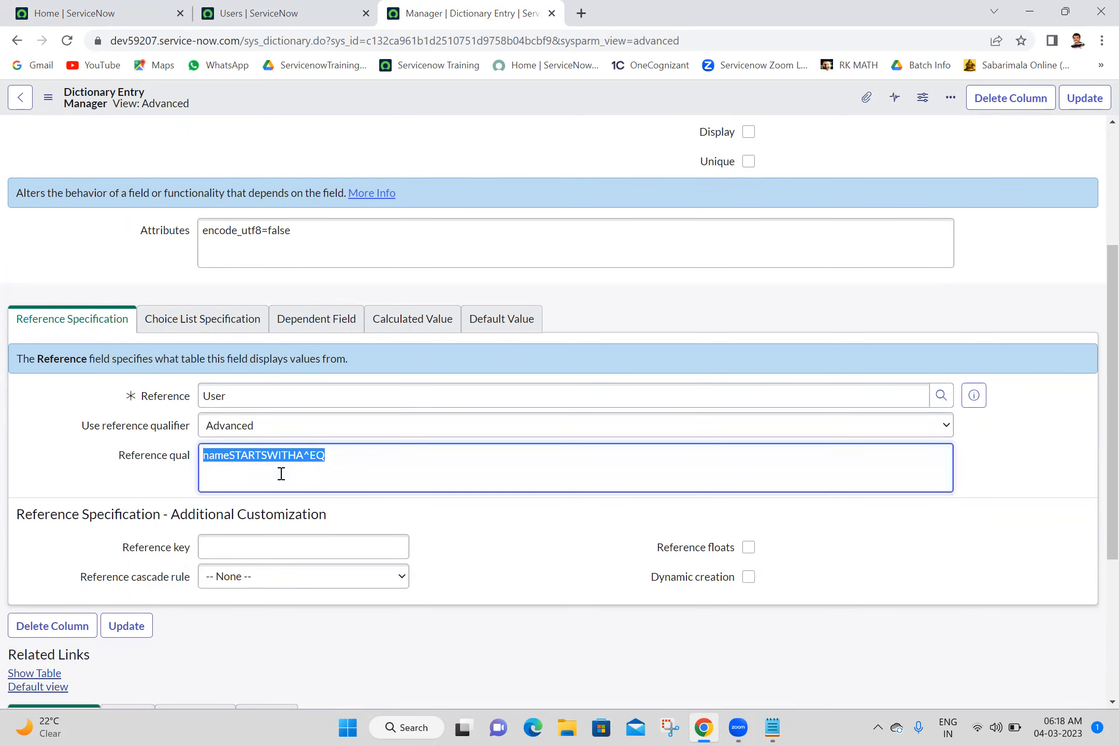
key("ctrl+v")
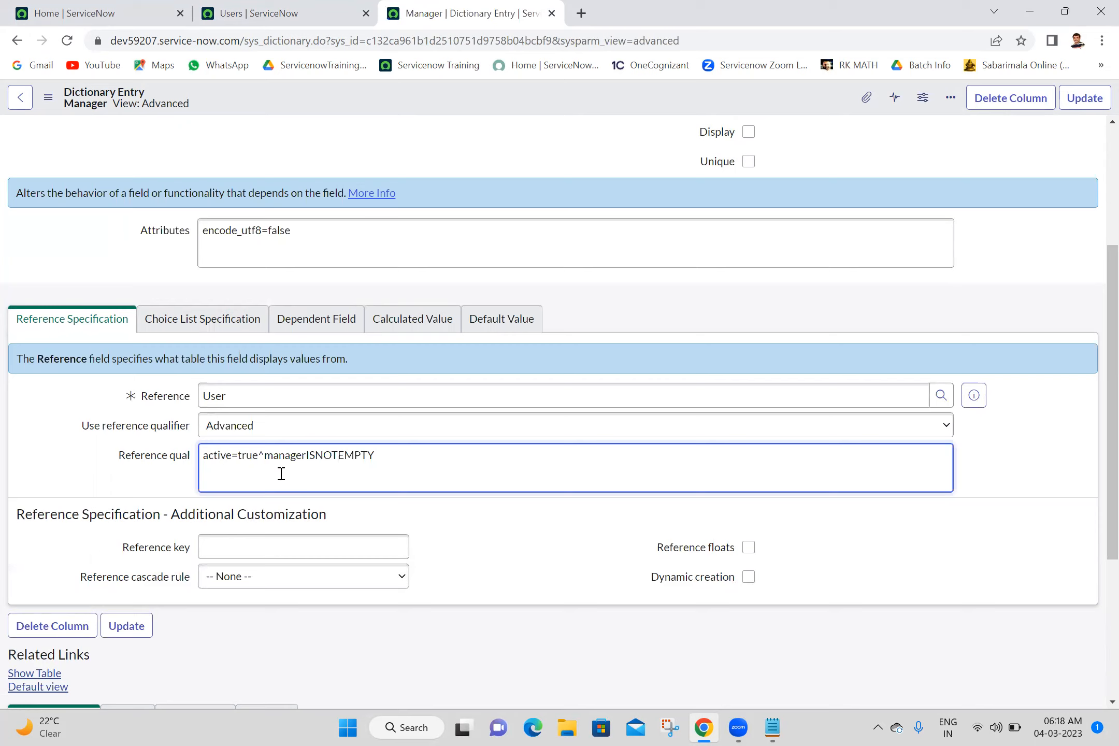
left_click(1082, 111)
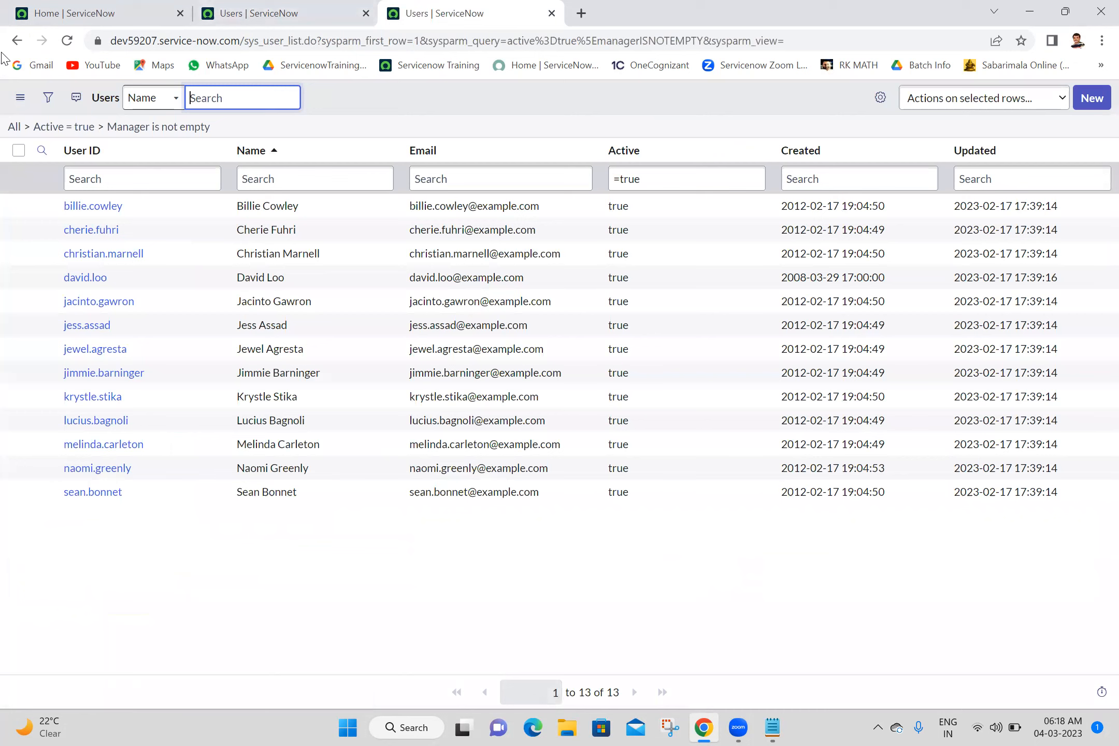
left_click(18, 41)
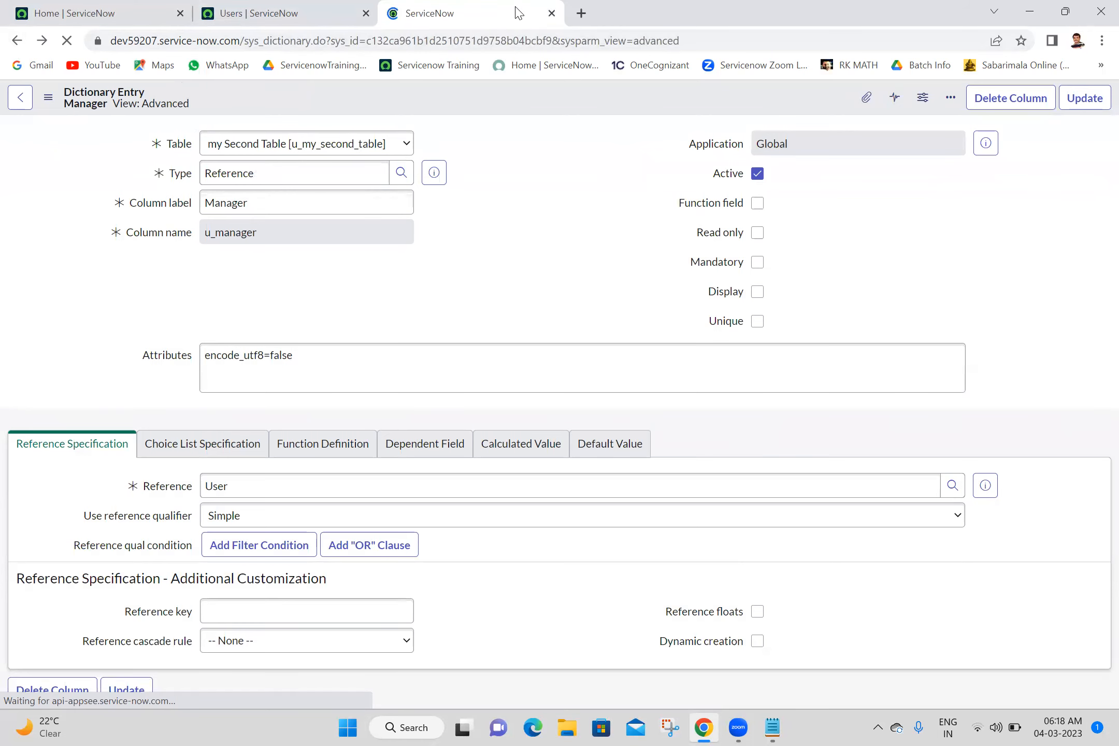
left_click(552, 13)
- Search the home page's navigator for "my parent" and open the My Parents list in its own browser tab
left_click(123, 11)
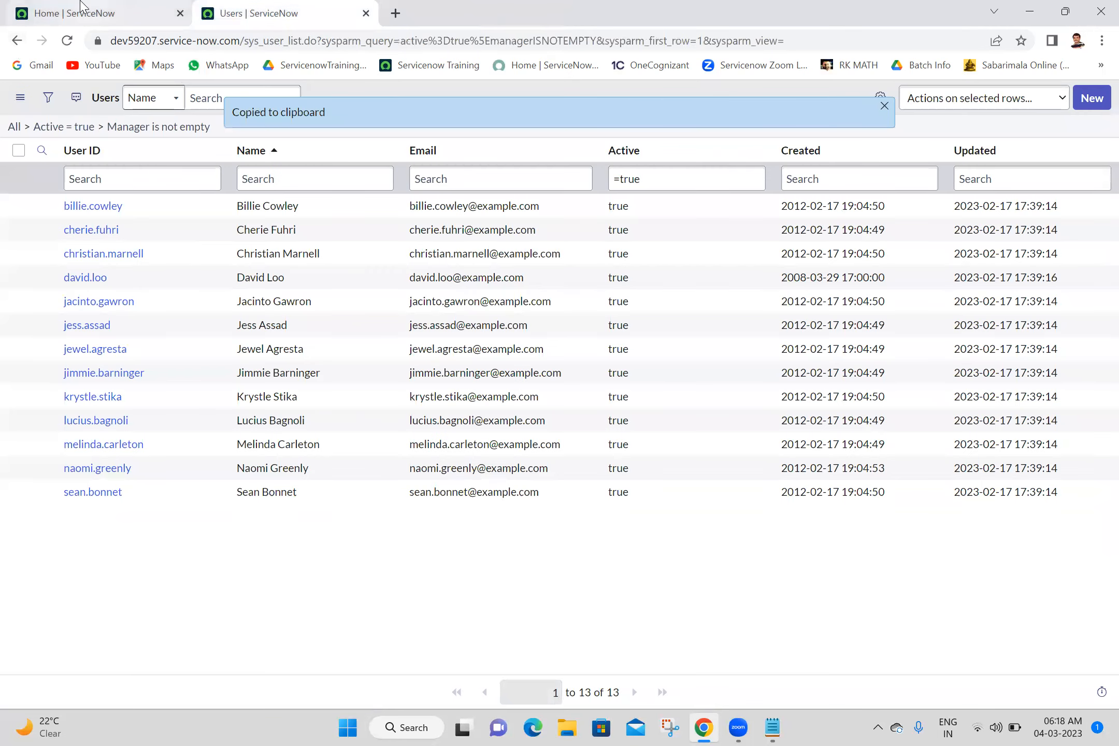
left_click(164, 104)
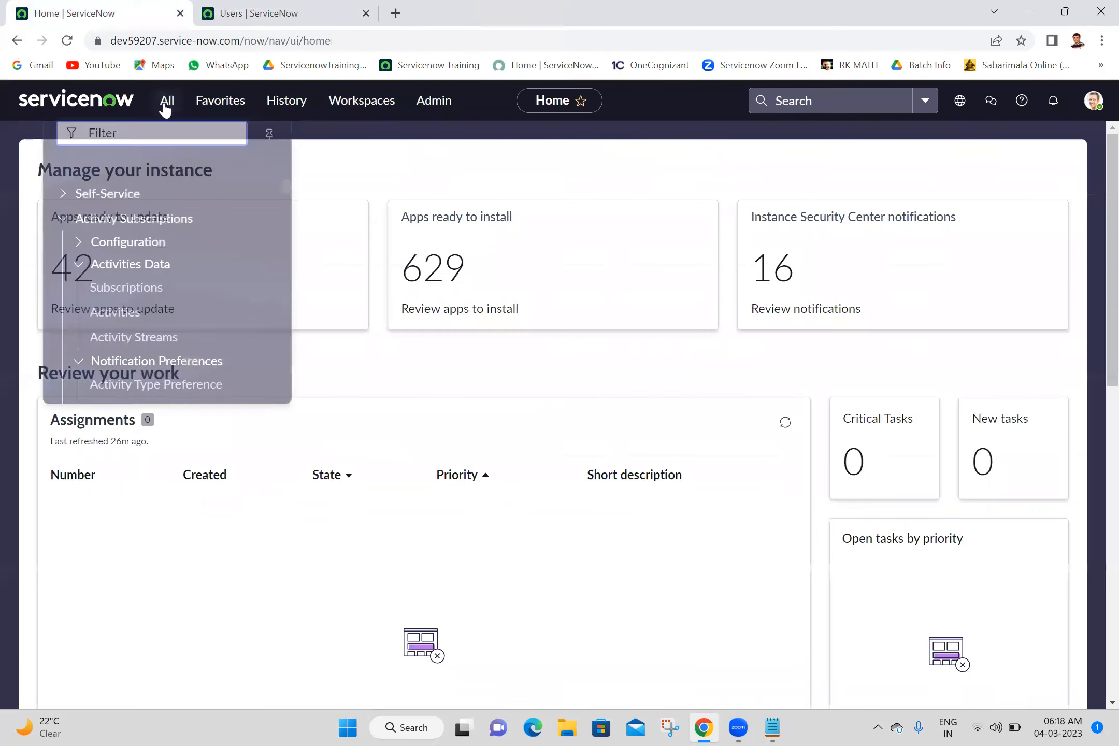
type("my parent")
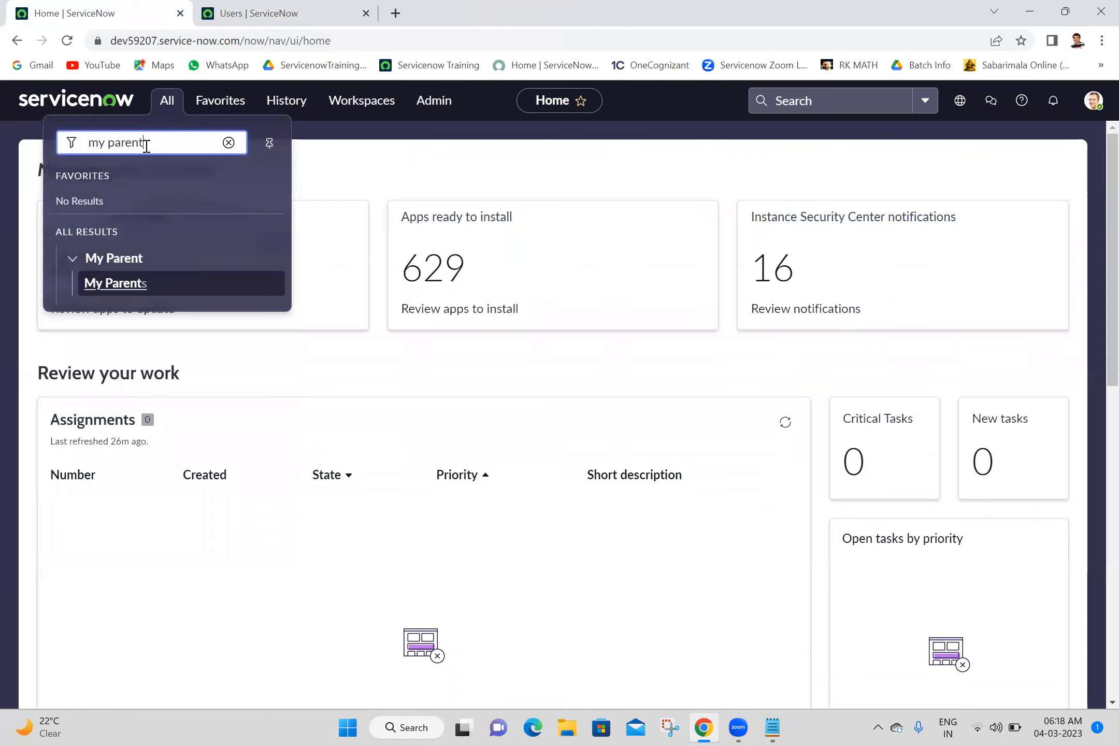
left_click(132, 285, "ctrl")
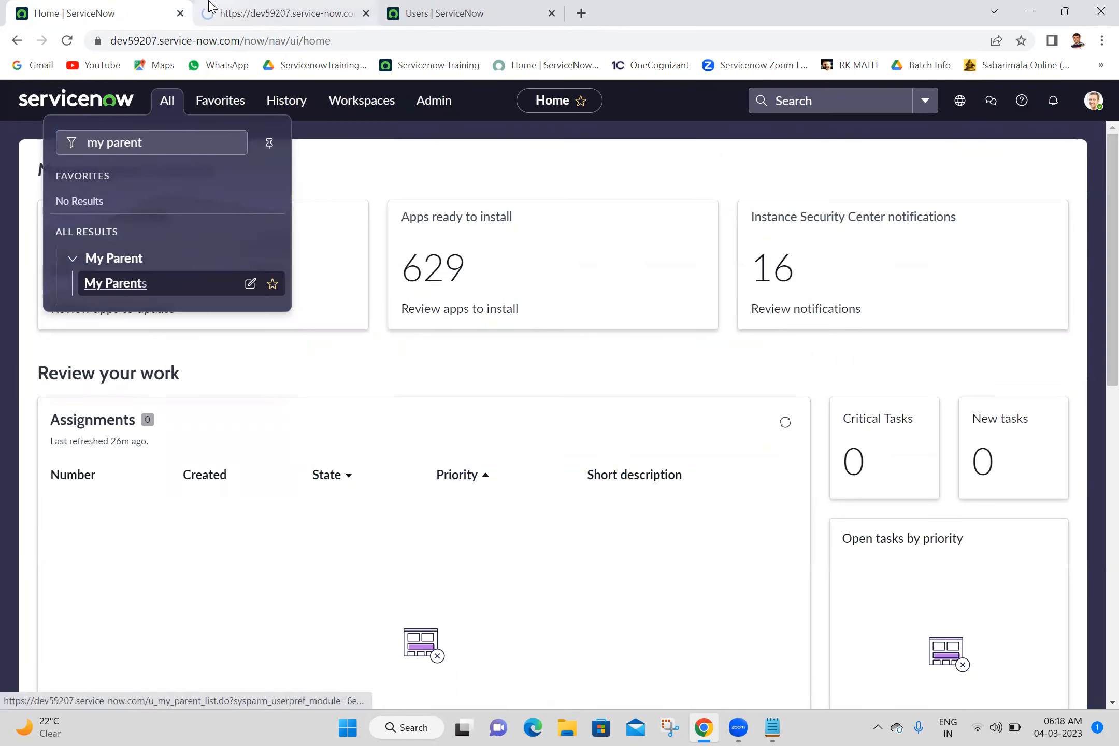
left_click(210, 5)
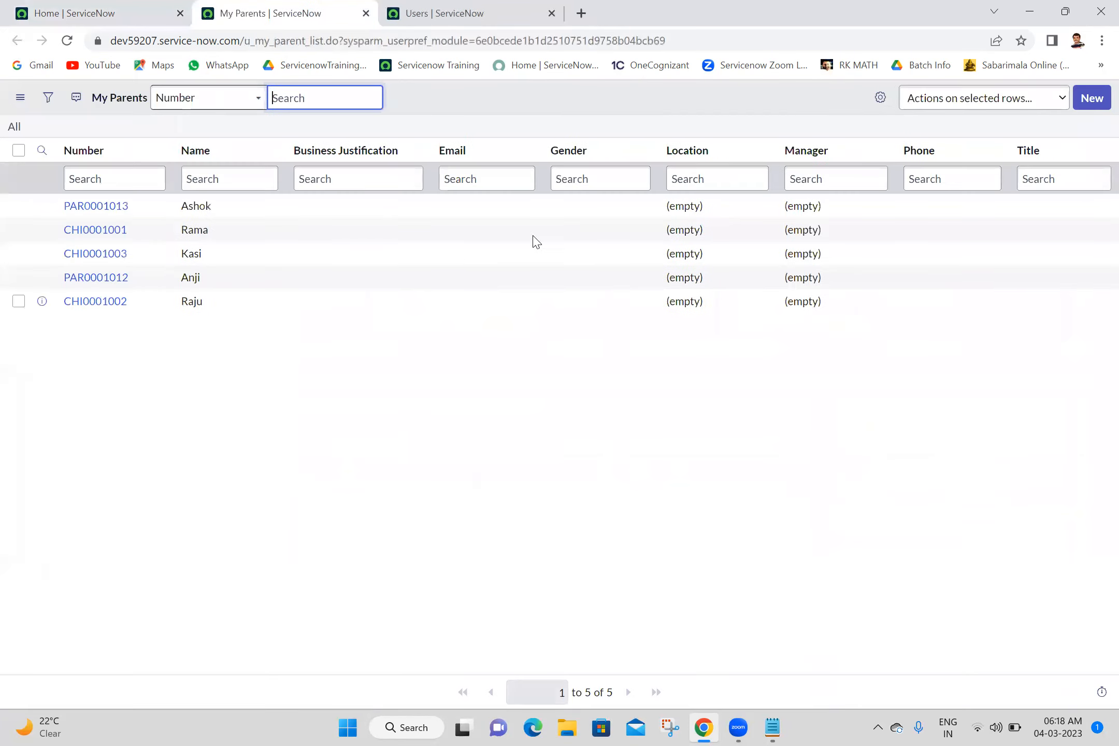
- Start a new My Parent record, browse the users offered by its Manager lookup, and close the record's browser tab
left_click(1091, 104)
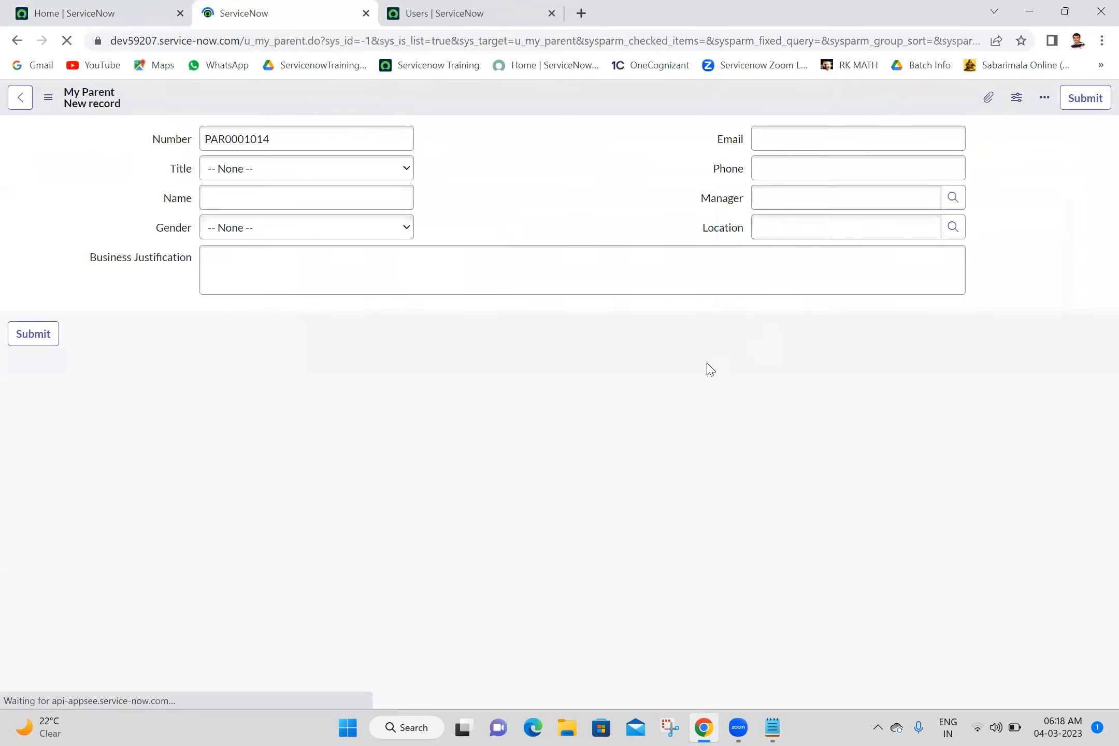
left_click(951, 197)
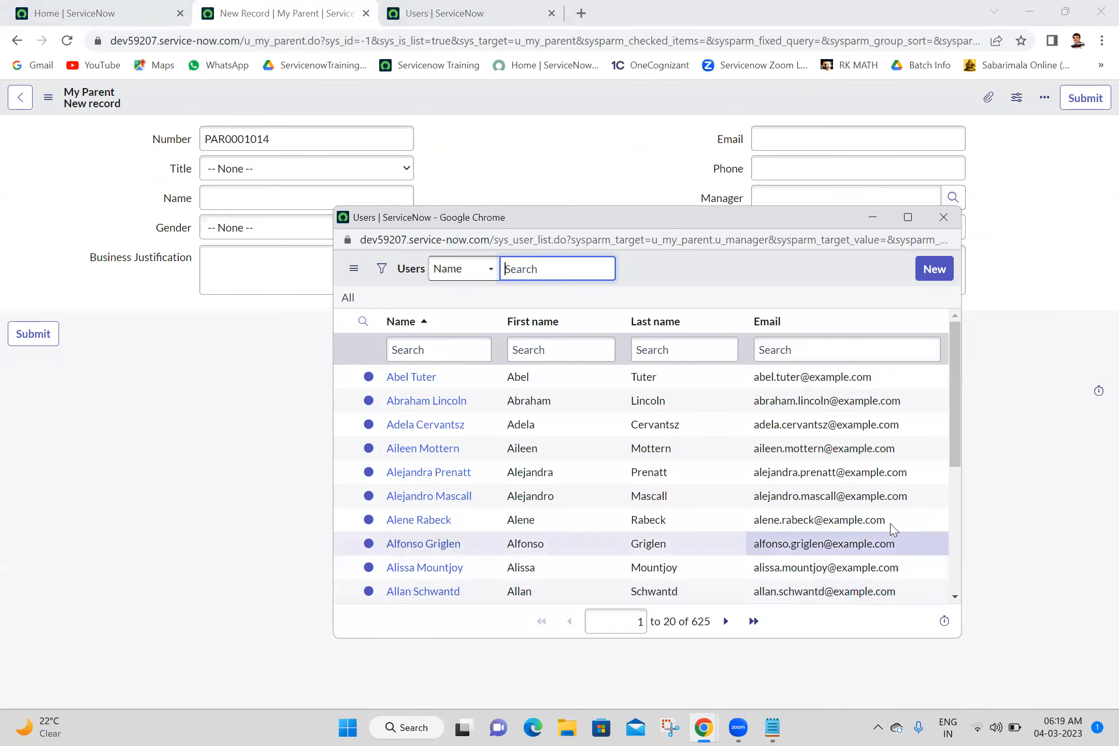
left_click(955, 483)
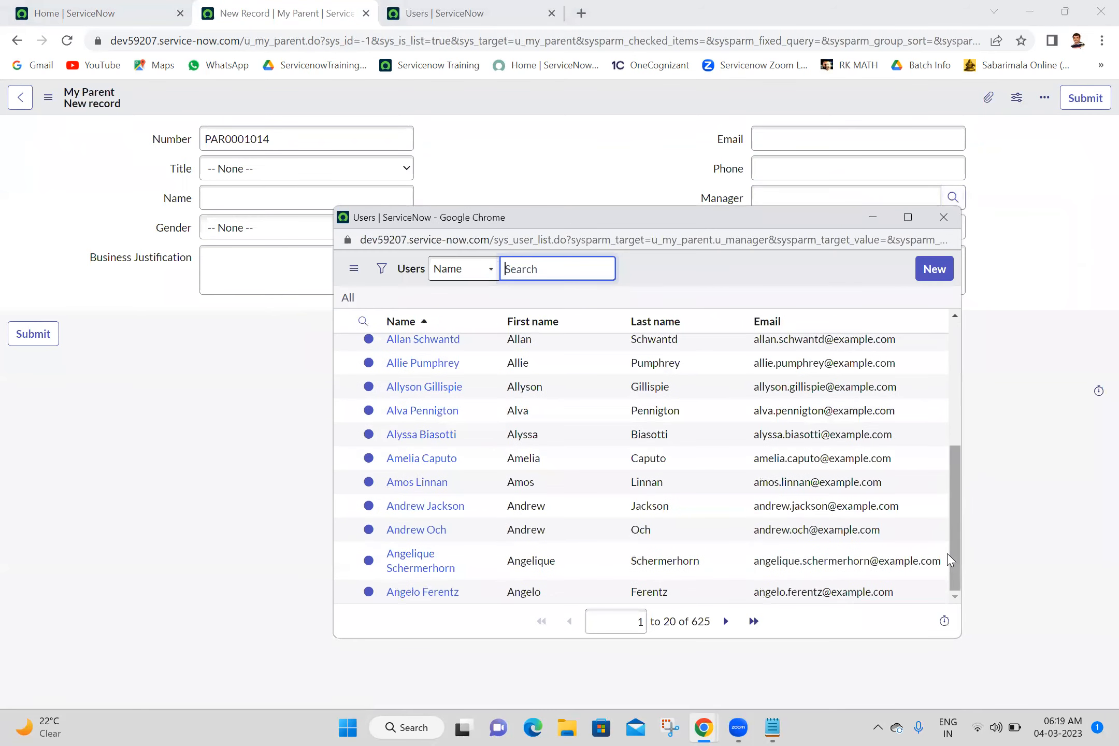
left_click(955, 370)
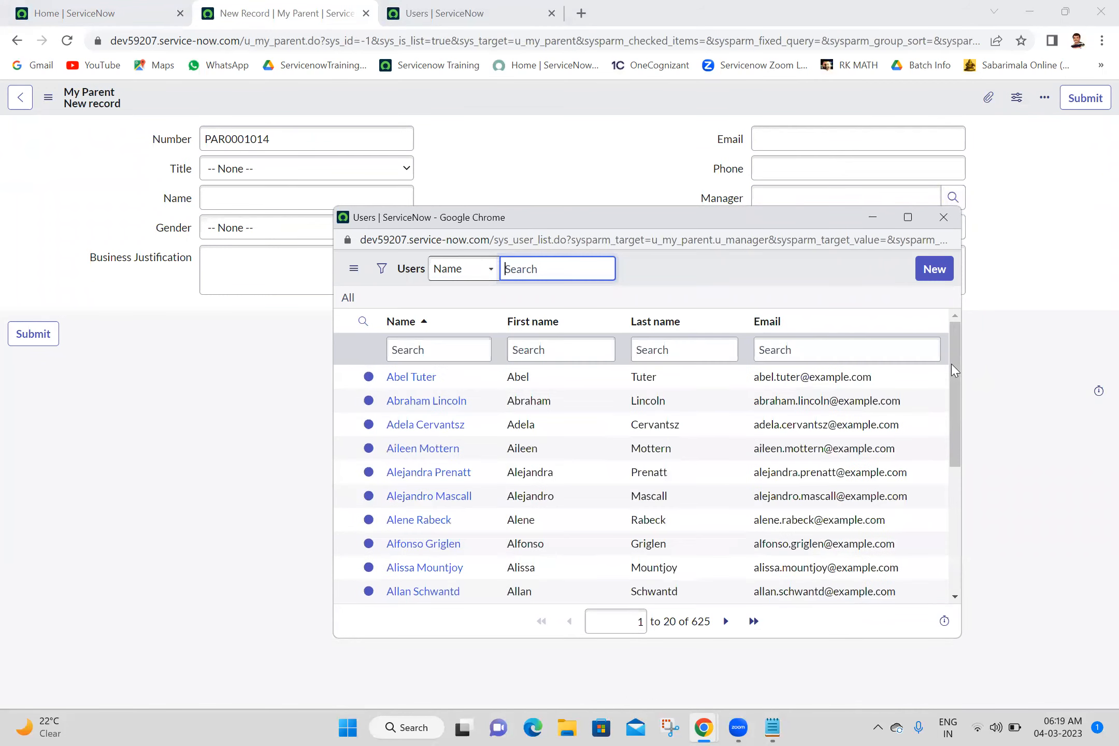
left_click(949, 218)
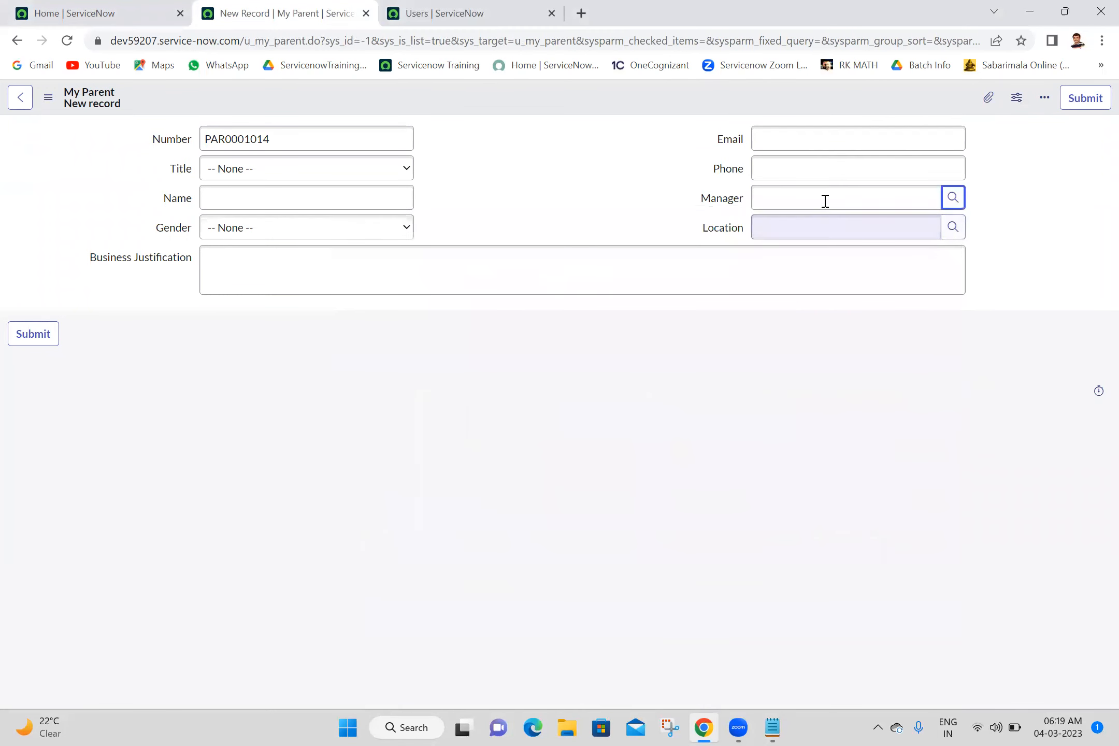
right_click(727, 197)
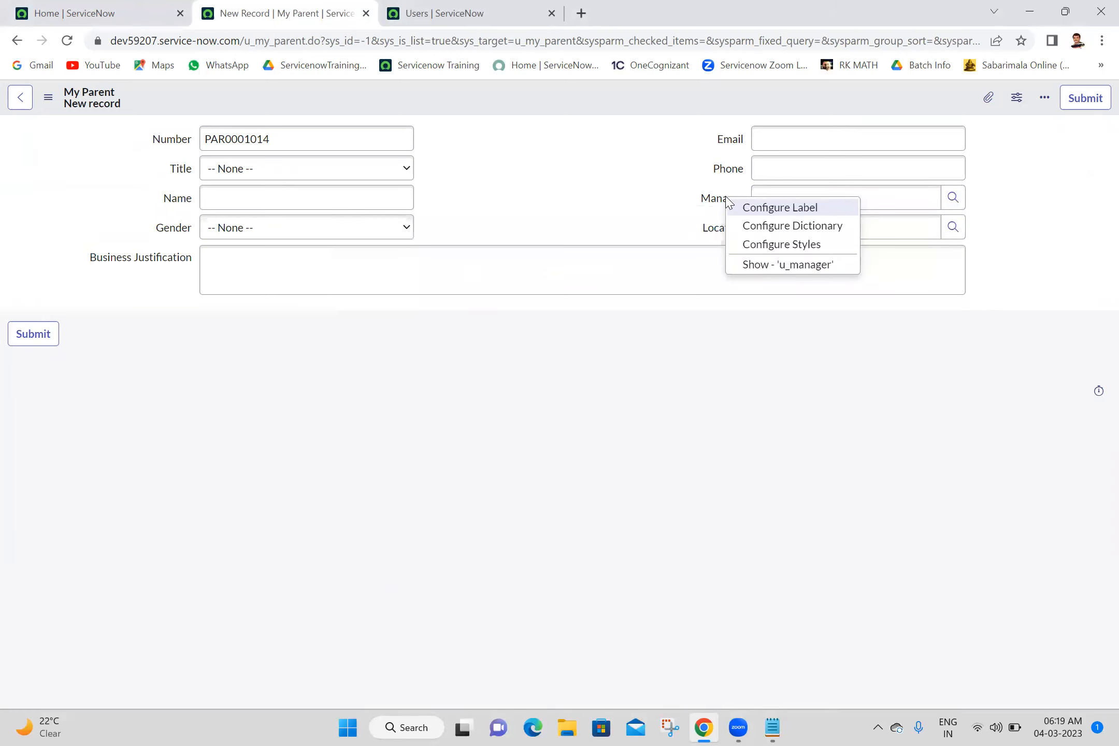
left_click(366, 13)
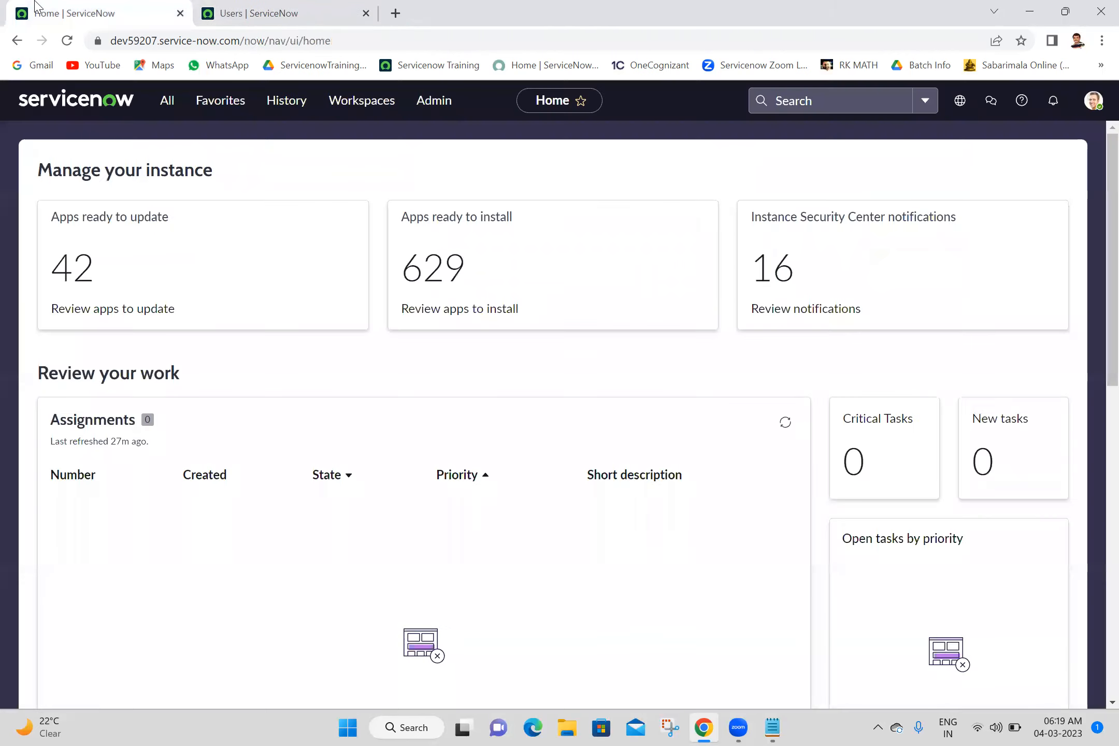
- Search the home page's navigator for "my second", open the my Second Tables list in its own browser tab and start a new record
left_click(157, 102)
key("ctrl+shift+Left")
key("ctrl+shift+Left")
type("my se")
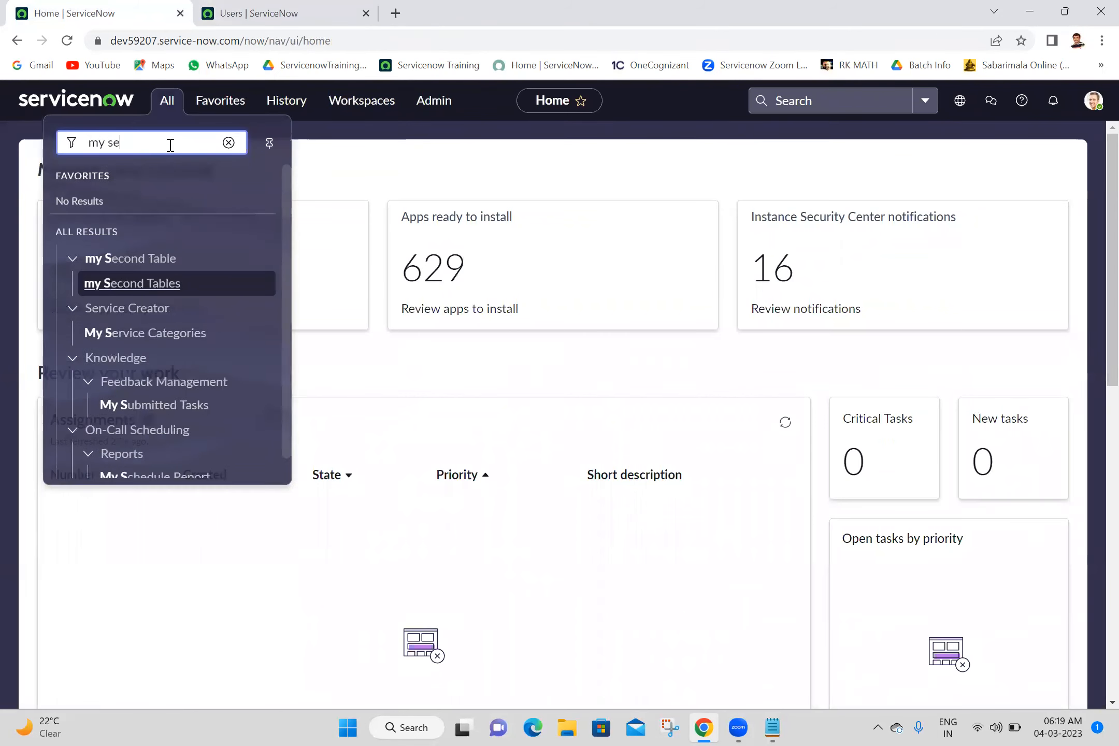
type("cond")
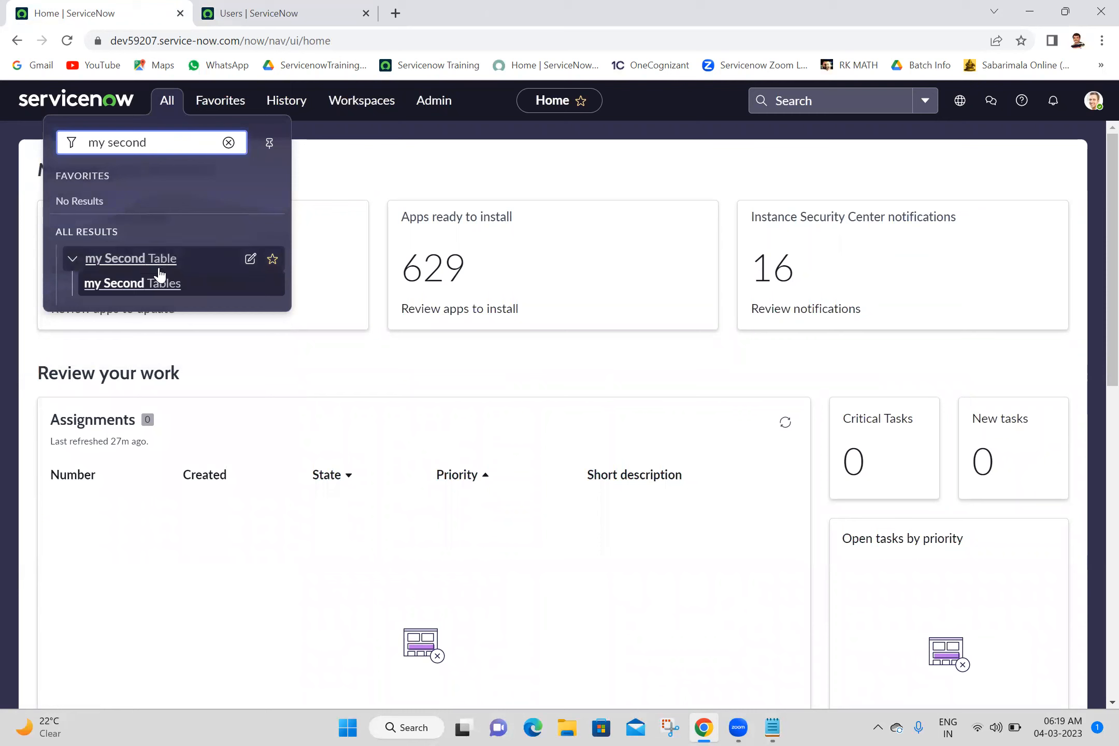
left_click(163, 288, "ctrl")
left_click(280, 11)
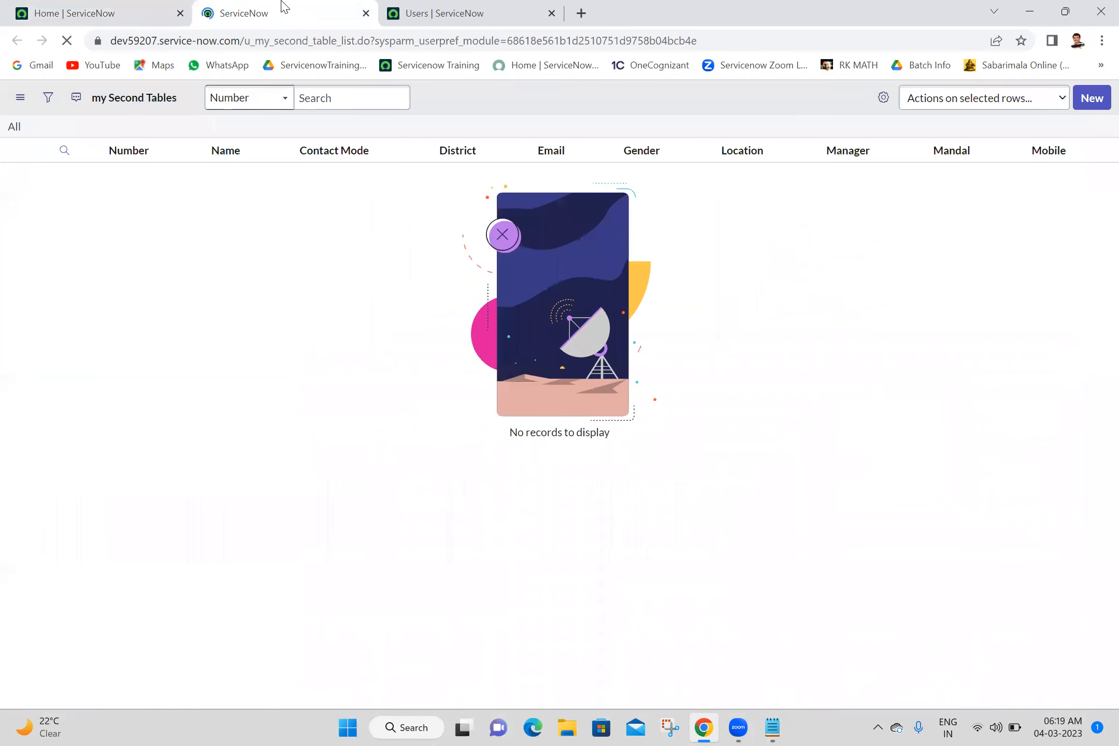
left_click(1094, 99)
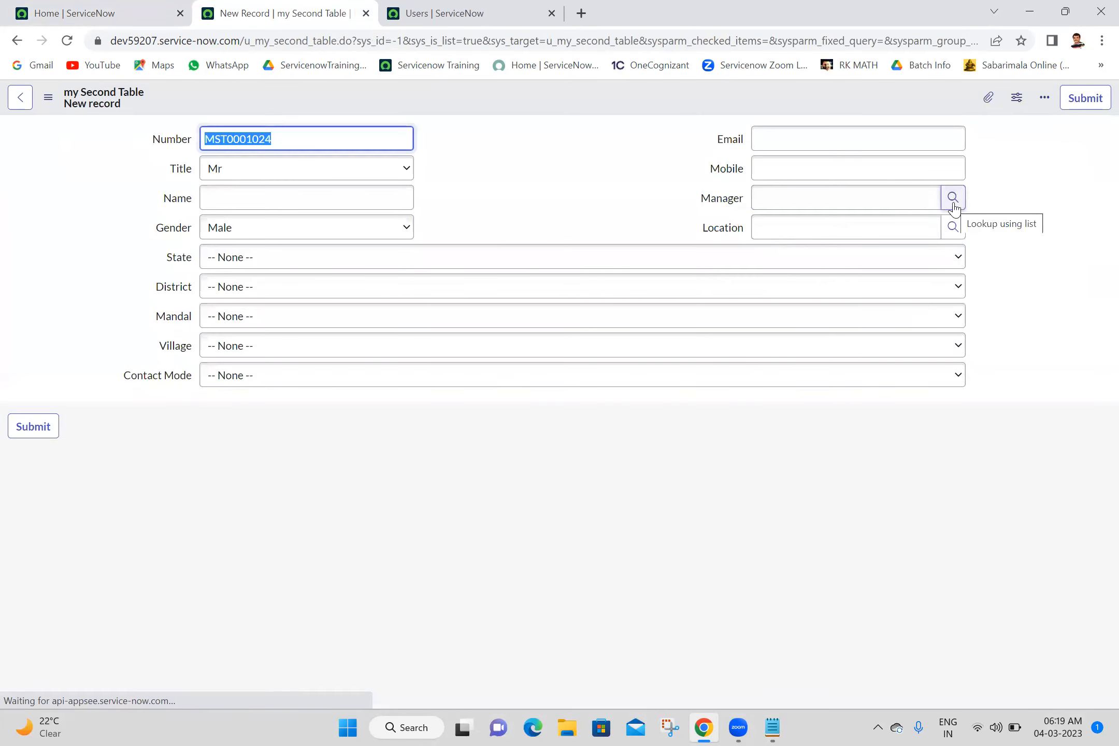
- Examine the users offered by the Manager lookup of the new my Second Table record, and close the lookup window
left_click(953, 198)
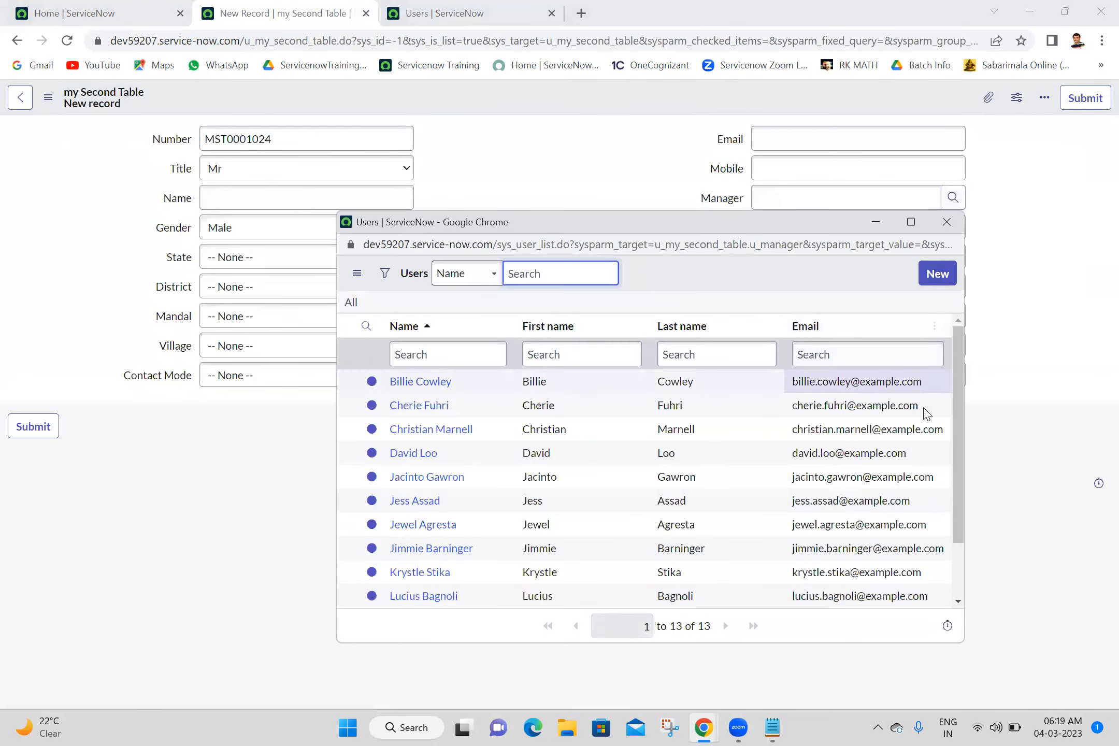
scroll(959, 570, "down", 2)
scroll(956, 575, "up", 2)
scroll(957, 574, "down", 2)
scroll(959, 570, "up", 2)
left_click_drag(985, 357, 927, 562)
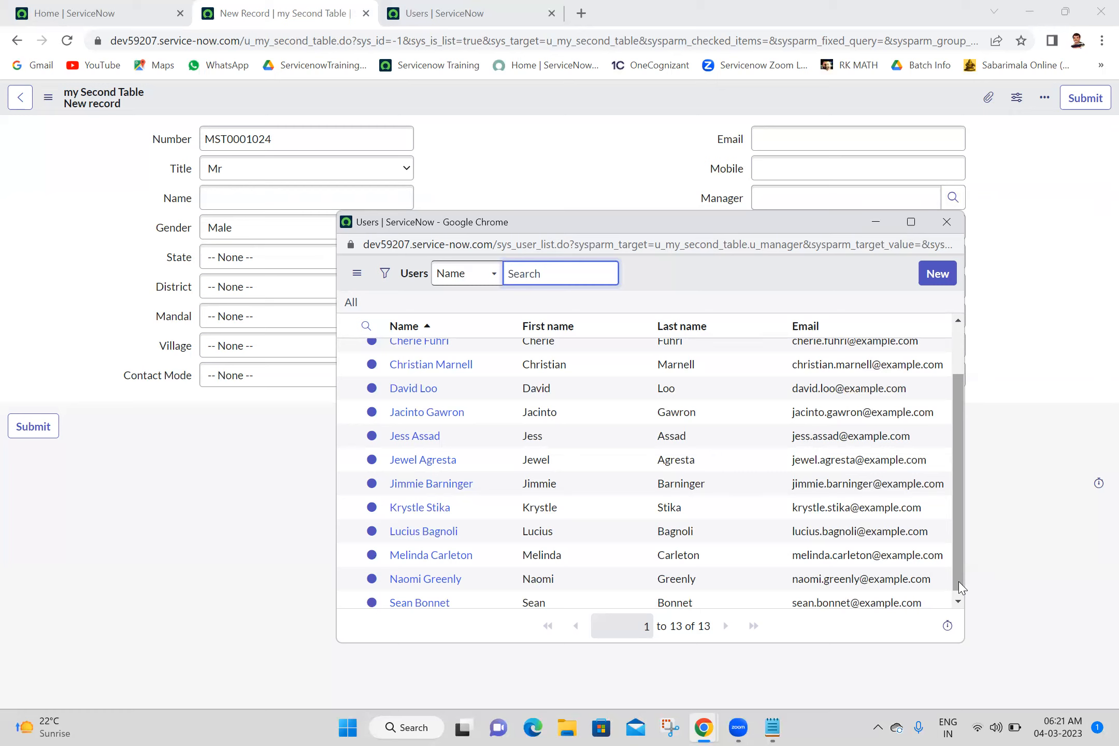
left_click(947, 222)
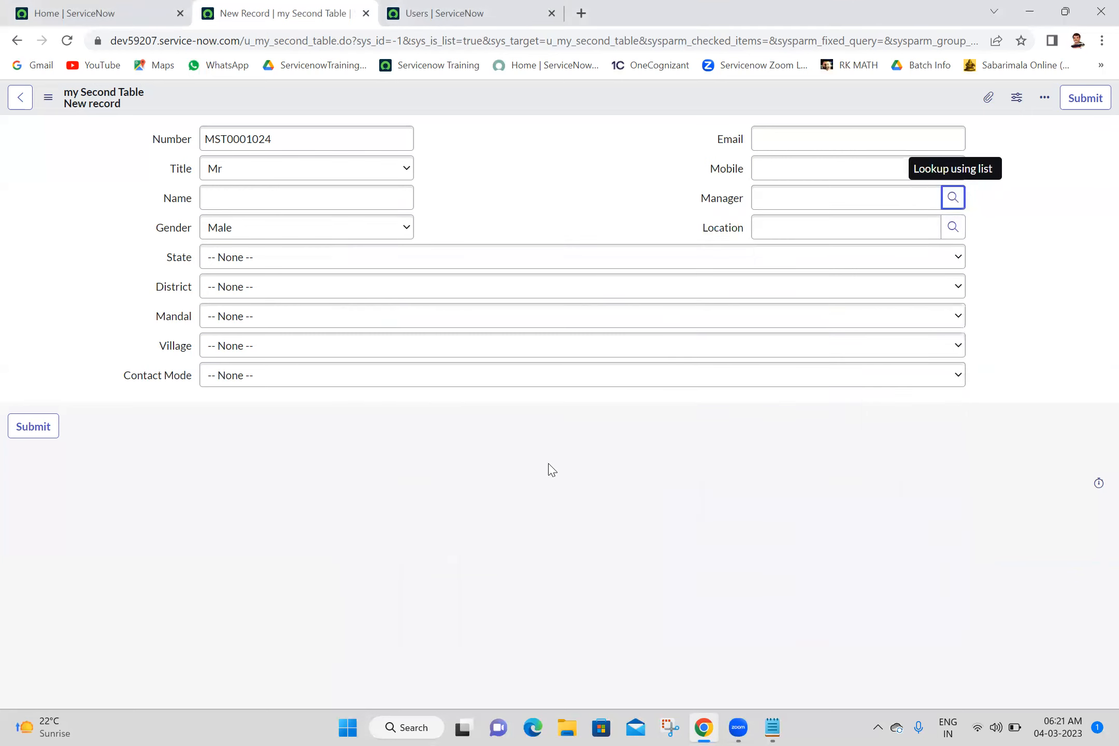
- Close every browser tab except the home page, and check the reference qualifier types in the Notepad notes before returning to the browser
left_click(88, 10)
right_click(92, 6)
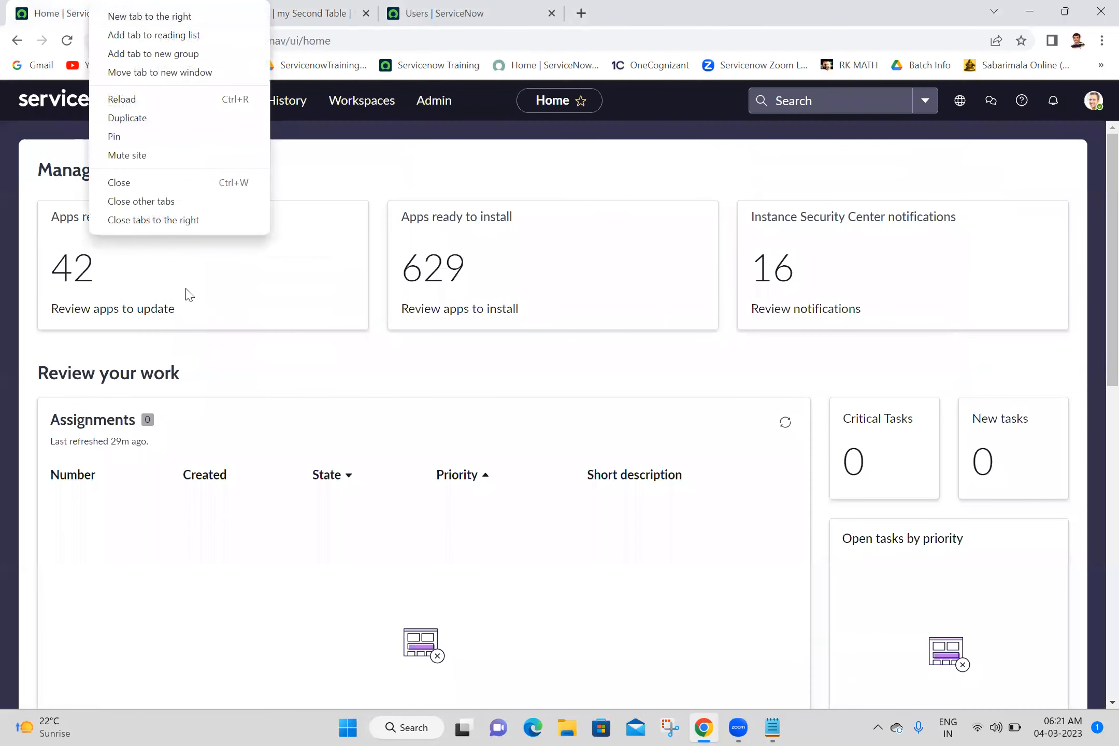
left_click(191, 221)
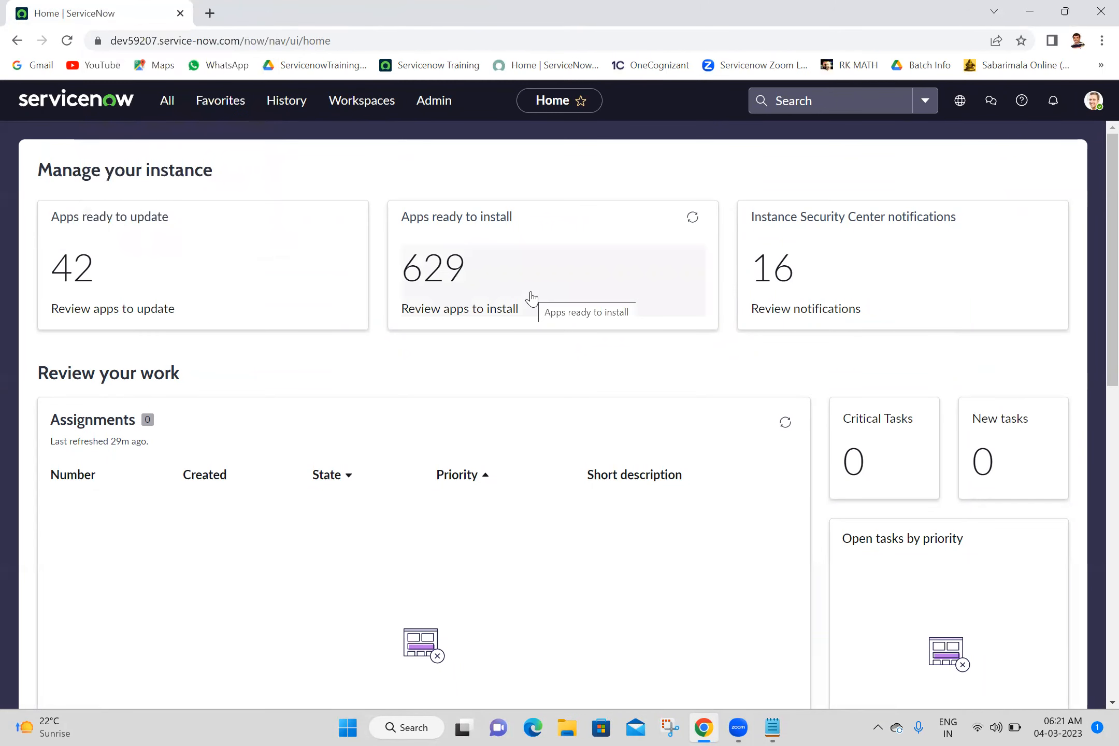
left_click(773, 727)
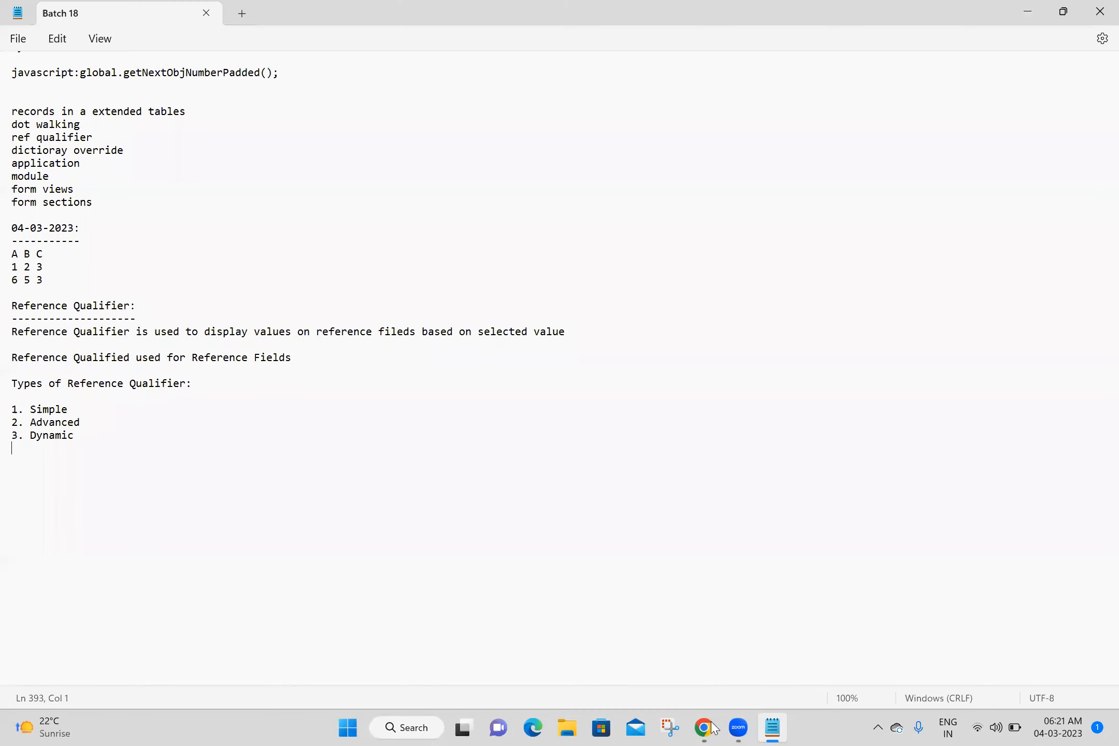
key("alt+Tab")
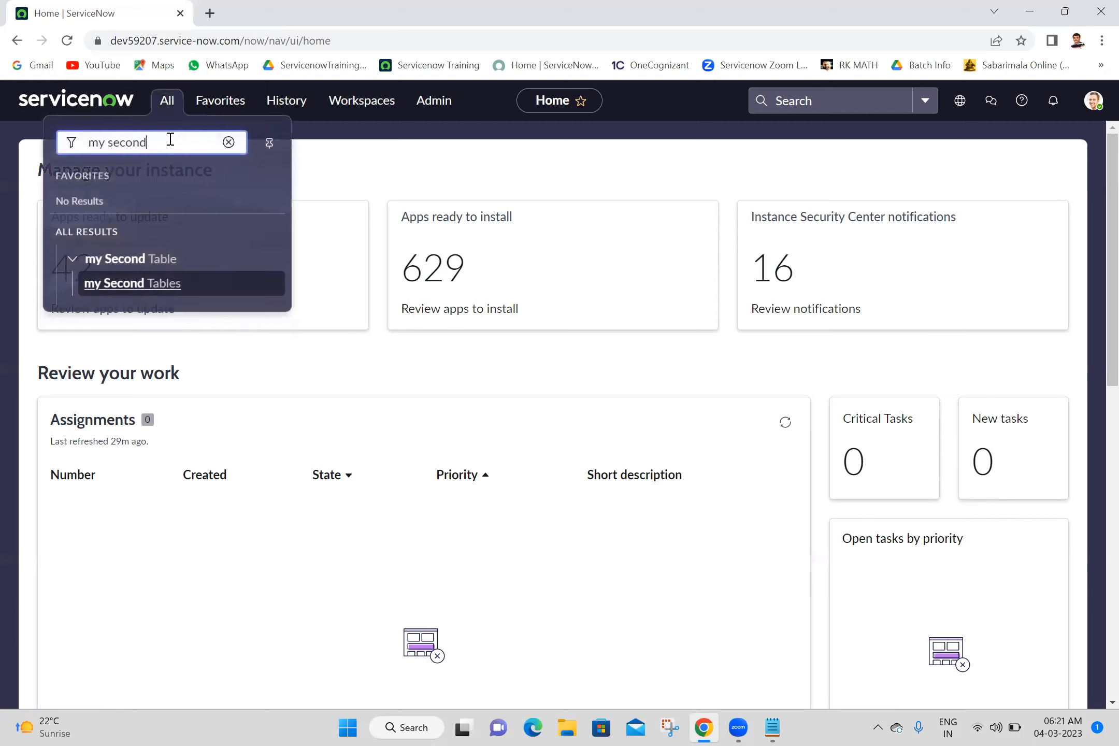
- Open the my Second Tables list in its own browser tab, close the duplicate tab and return to the home page
double_click(173, 147)
double_click(113, 291, "ctrl")
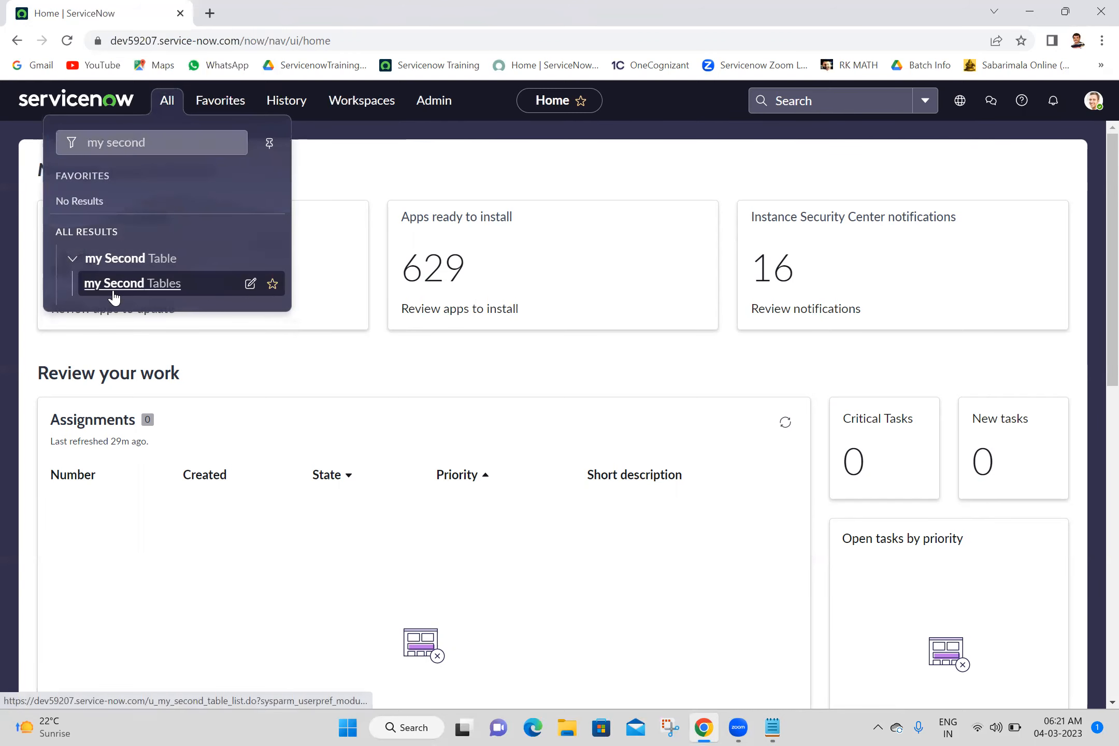
left_click(261, 8)
left_click(492, 13)
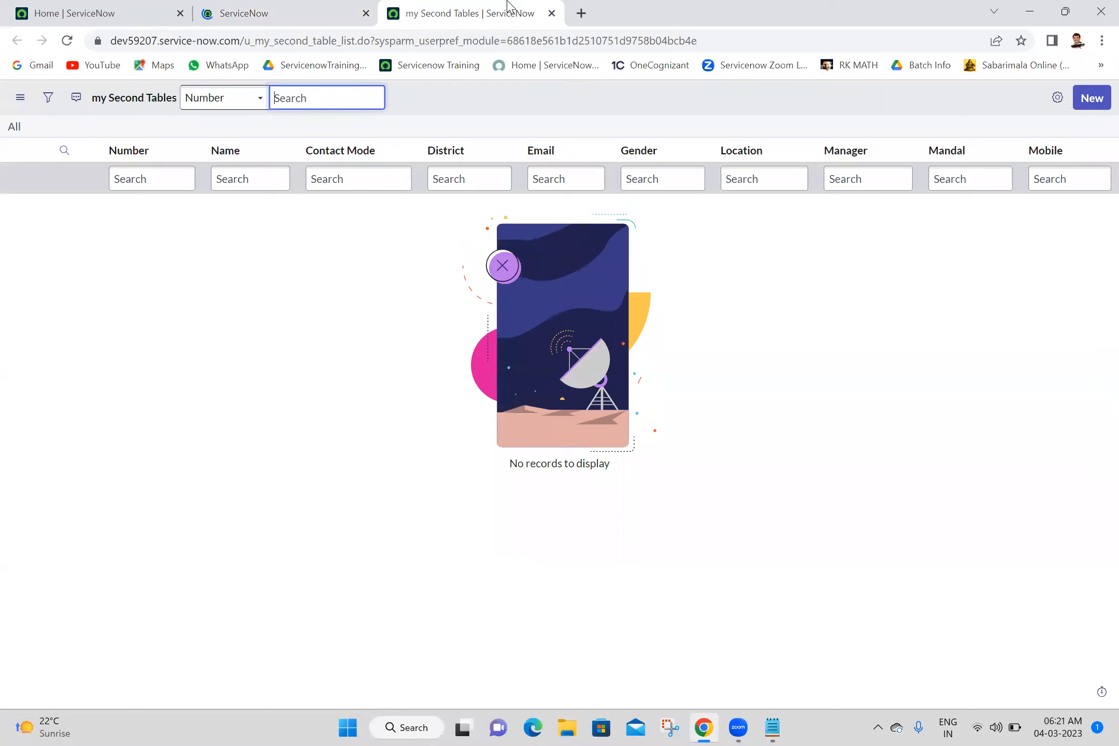
left_click(553, 13)
left_click(78, 13)
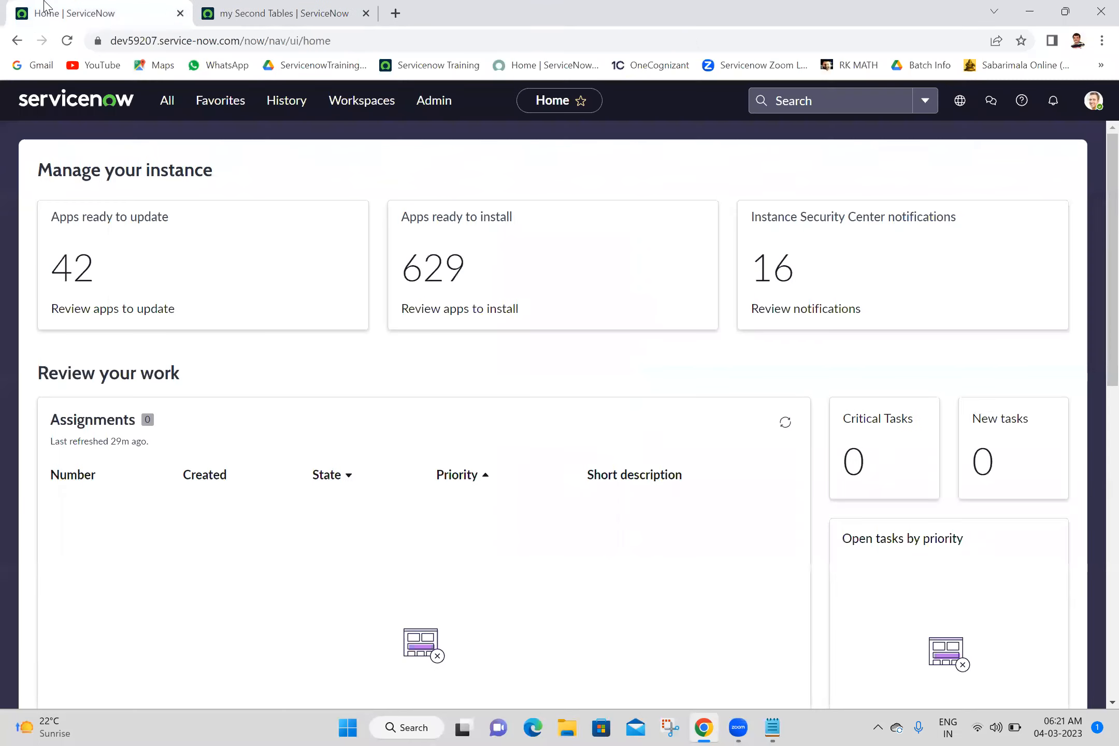
- Open the incident table's list by entering incident.LIST in the navigator, and start a new incident record
left_click(171, 106)
double_click(182, 140)
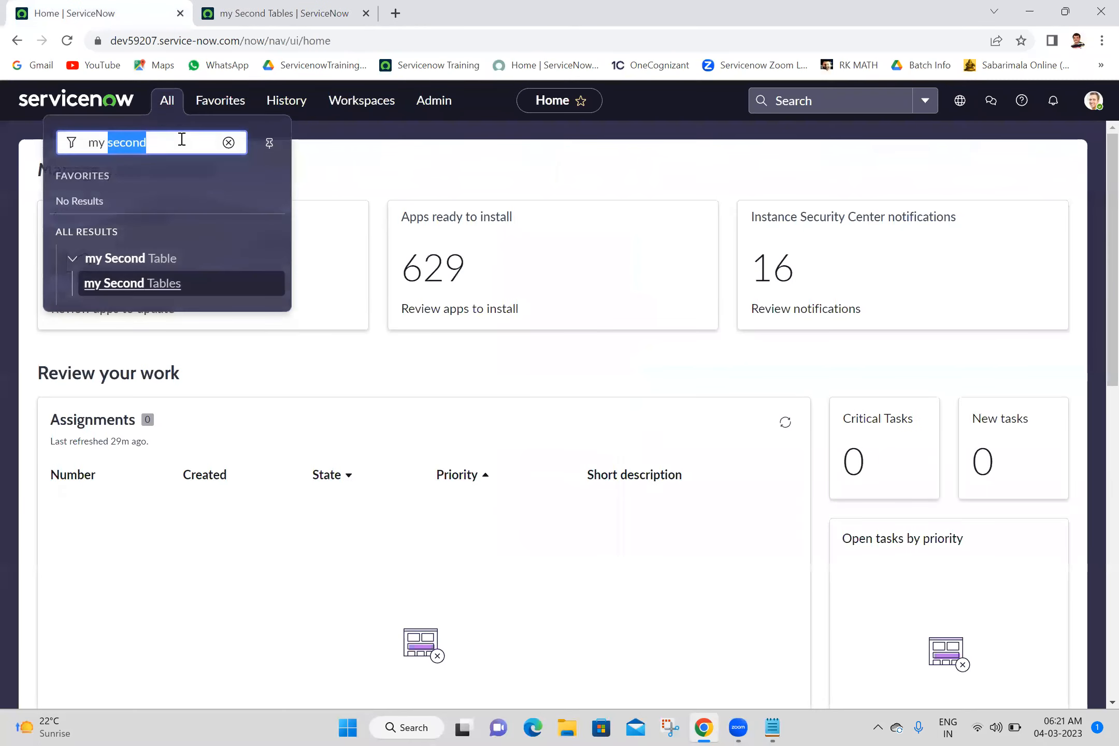
key("ctrl+a")
type("in")
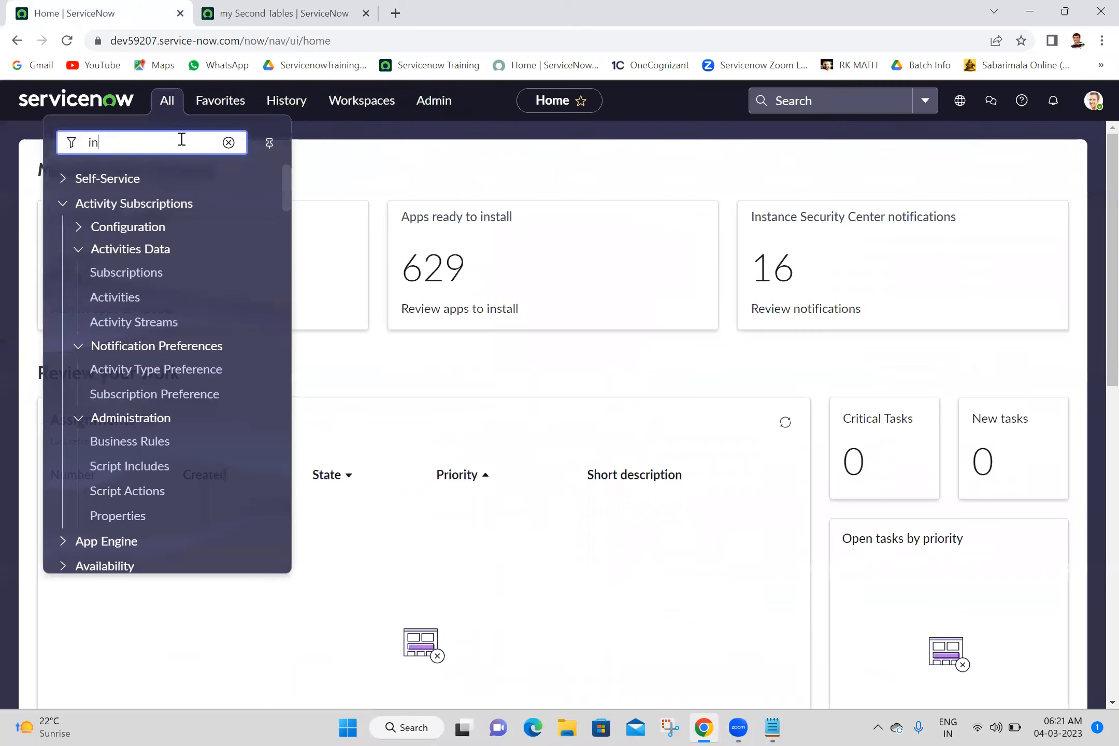
type("cident.LIST")
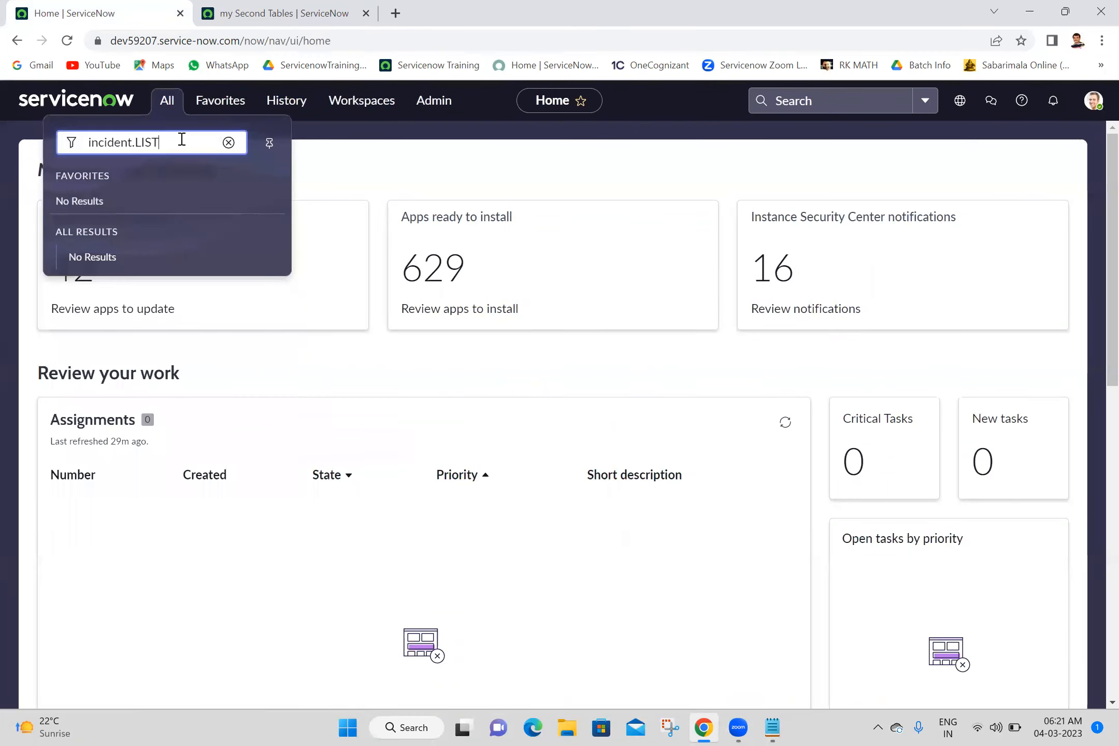
key("Return")
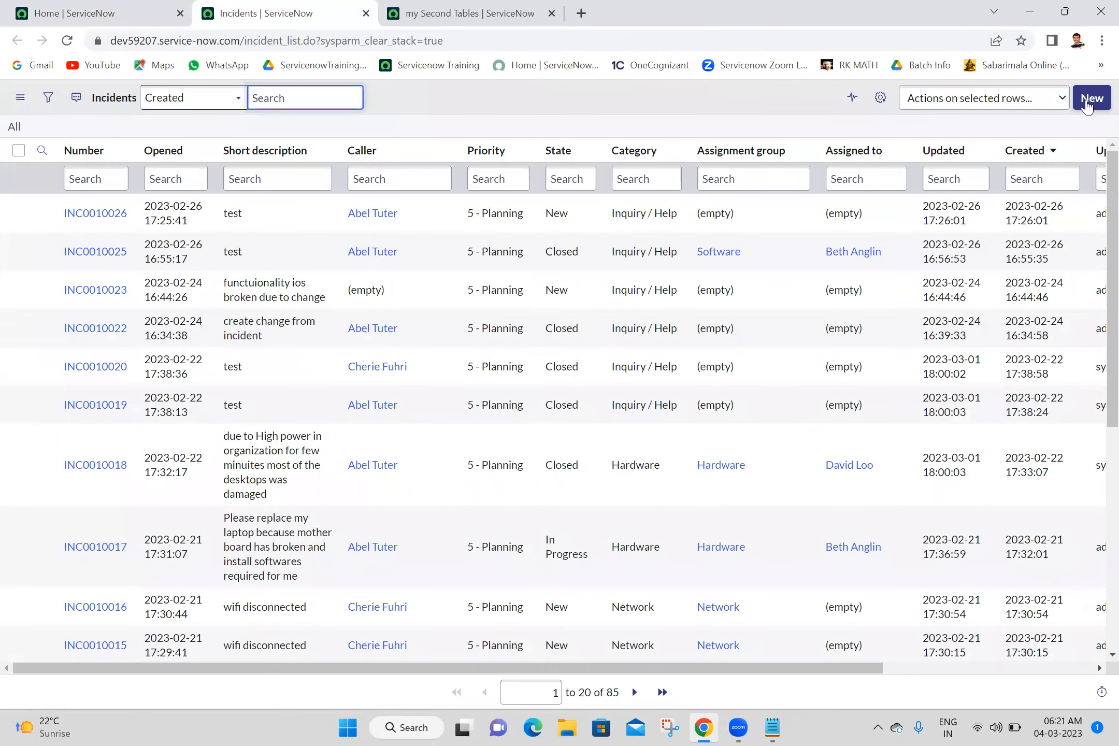
left_click(1014, 106)
left_click(941, 99)
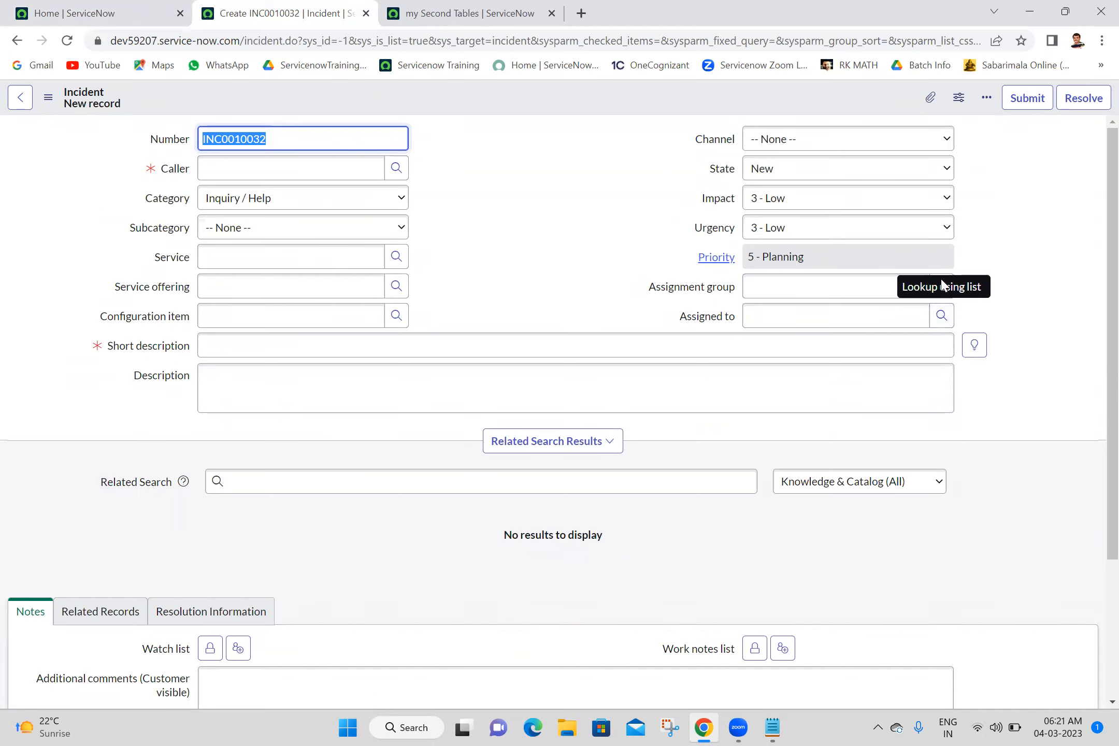
- Examine the groups offered by the new incident's Assignment group lookup, and close the lookup window
left_click(942, 289)
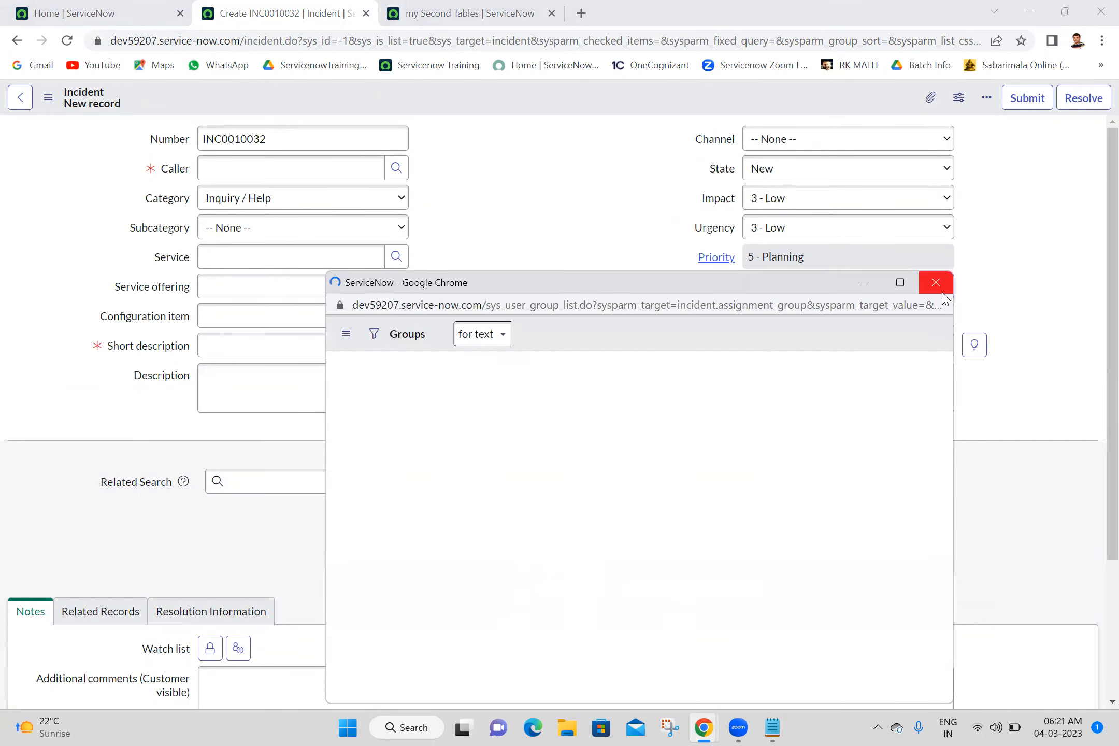
double_click(699, 291)
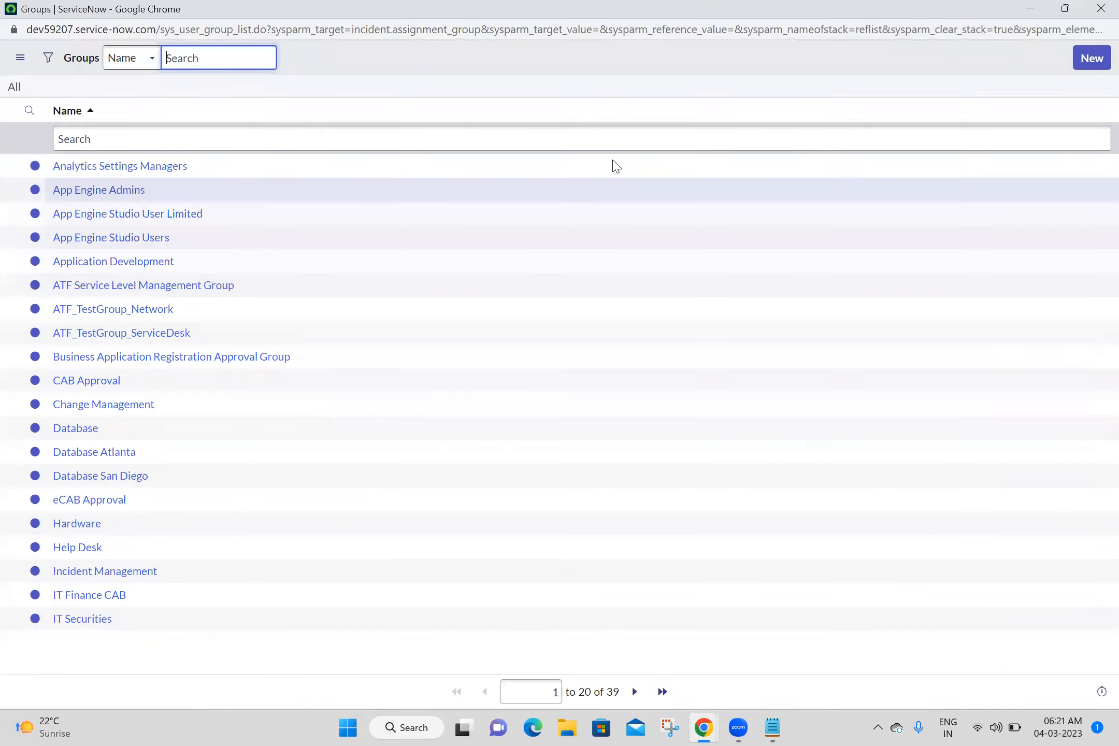
left_click(1055, 13)
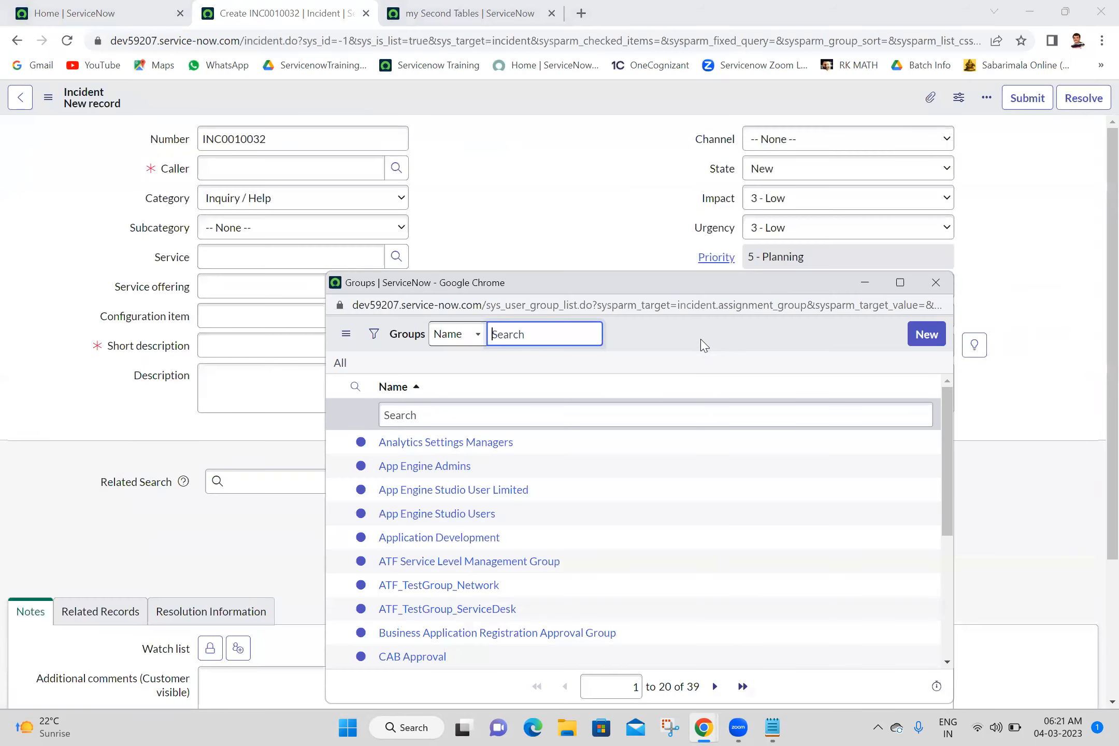
left_click_drag(673, 289, 615, 164)
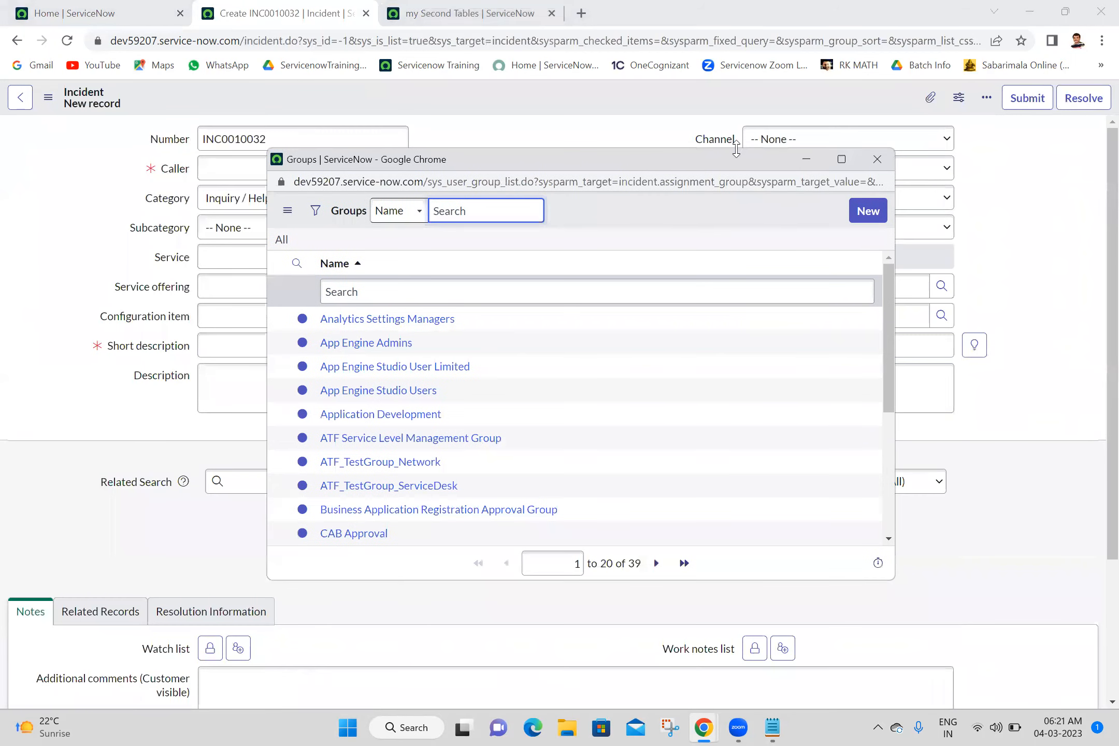
left_click(880, 159)
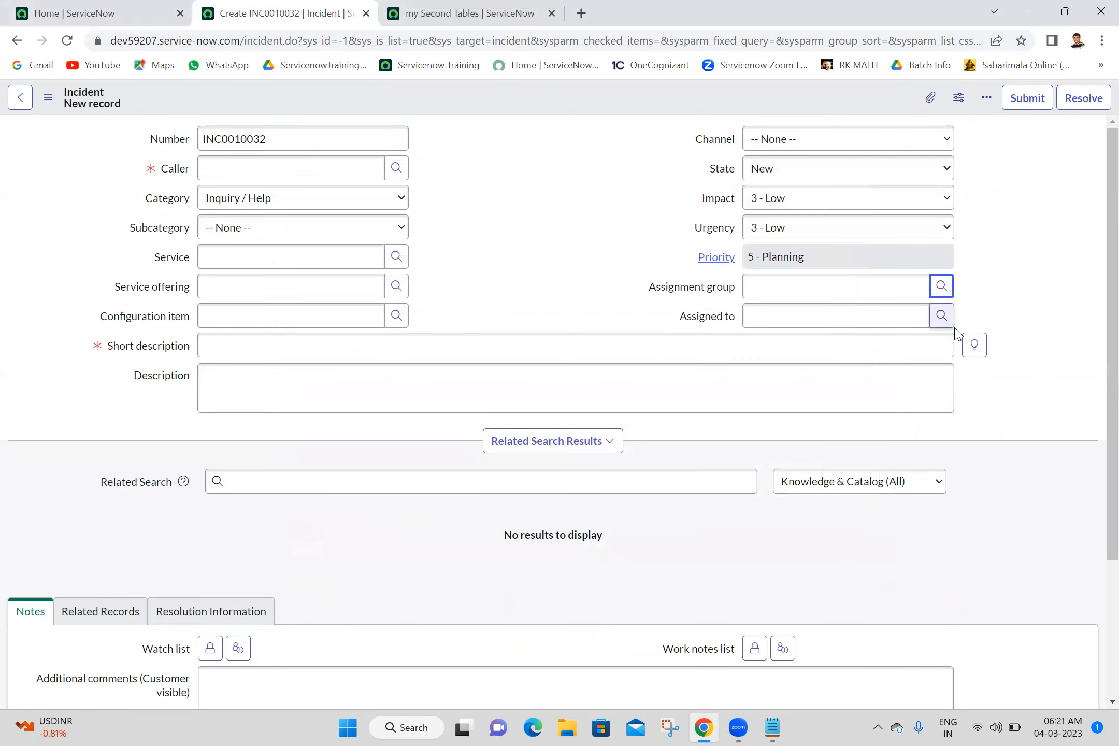
- Examine the users offered by the Assigned to lookup while the incident's Assignment group is empty, and close the lookup window
left_click(941, 316)
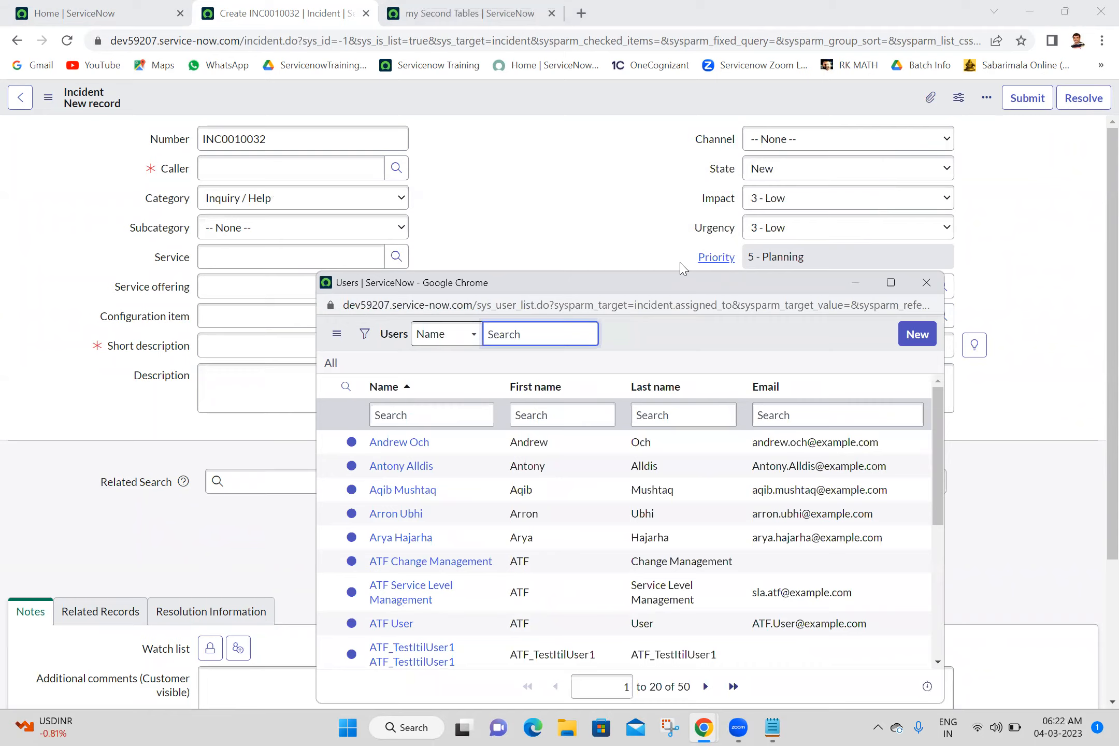
left_click_drag(694, 282, 616, 157)
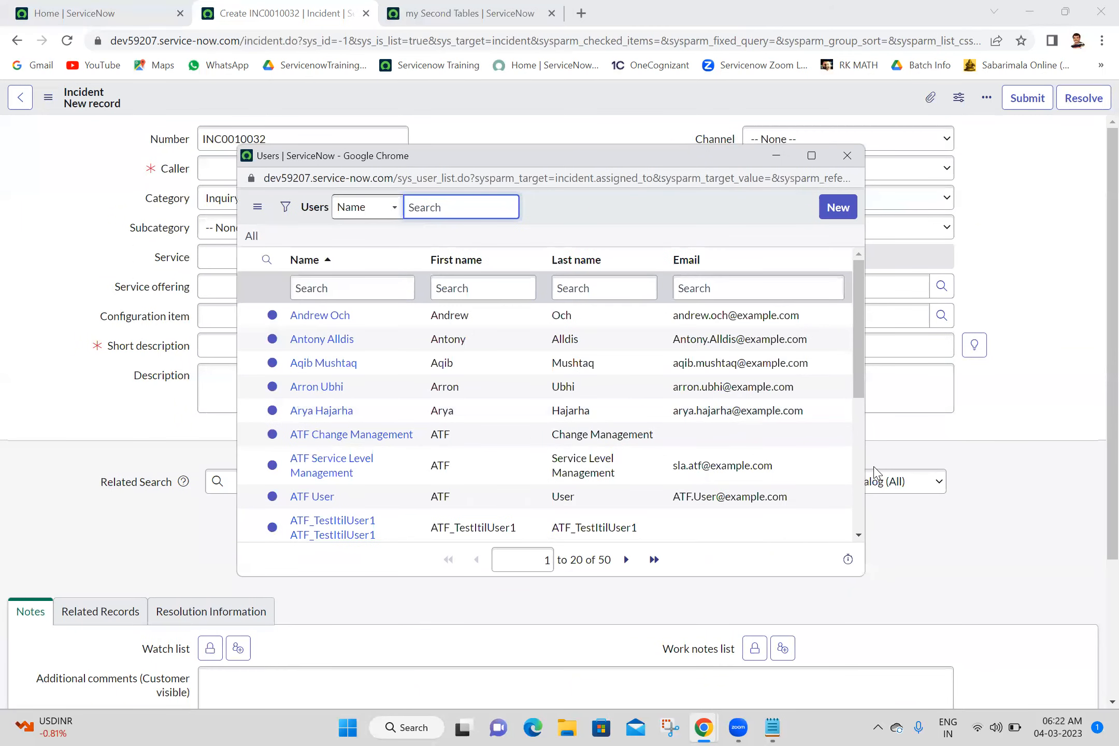
scroll(857, 465, "down", 4)
scroll(837, 385, "up", 4)
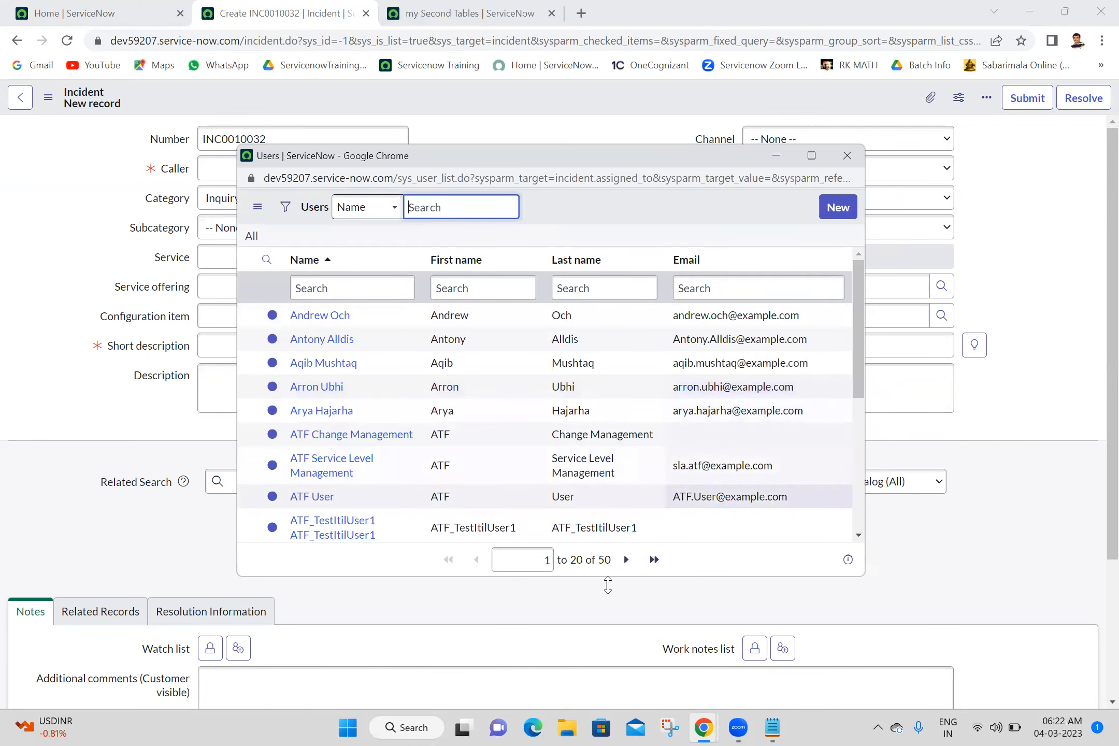
left_click(846, 156)
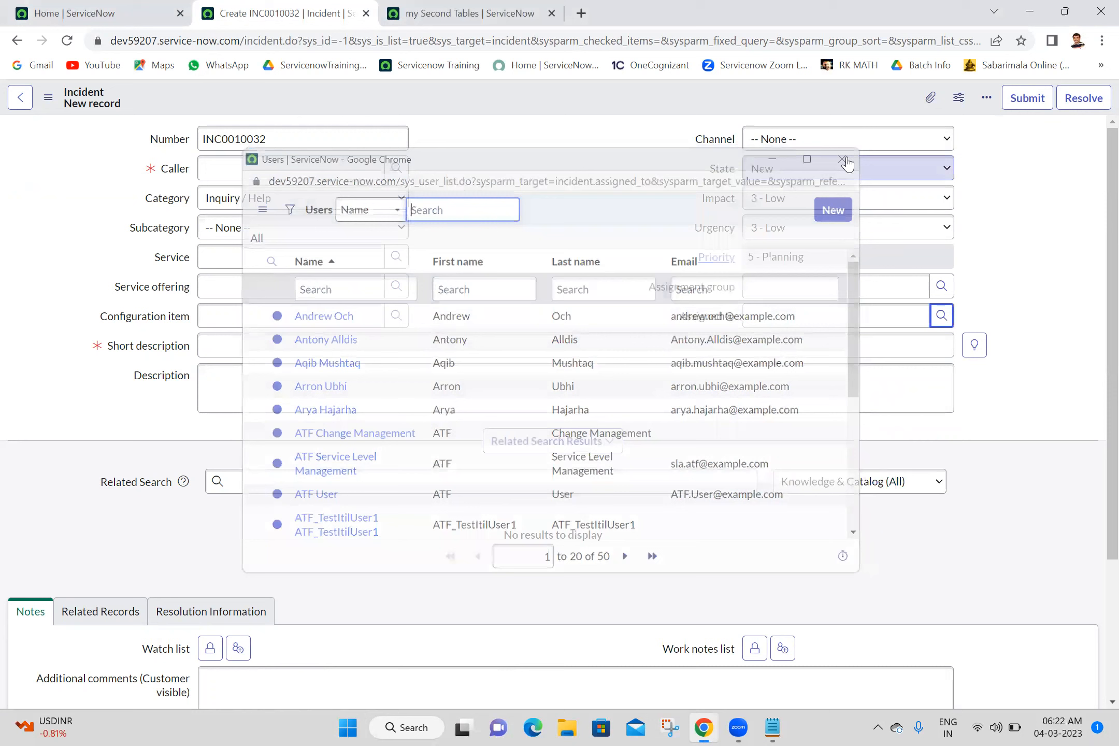
- Set the incident's Assignment group to Software, and examine the users offered by the Assigned to lookup
left_click(835, 281)
type("soft")
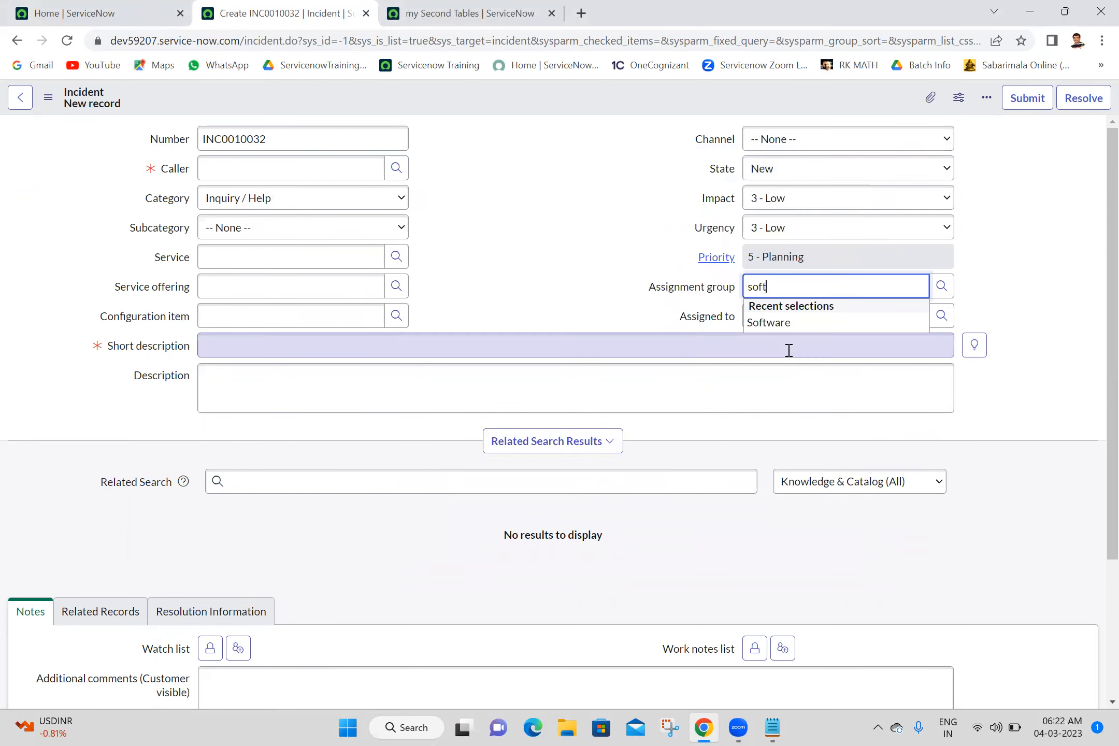
left_click(798, 322)
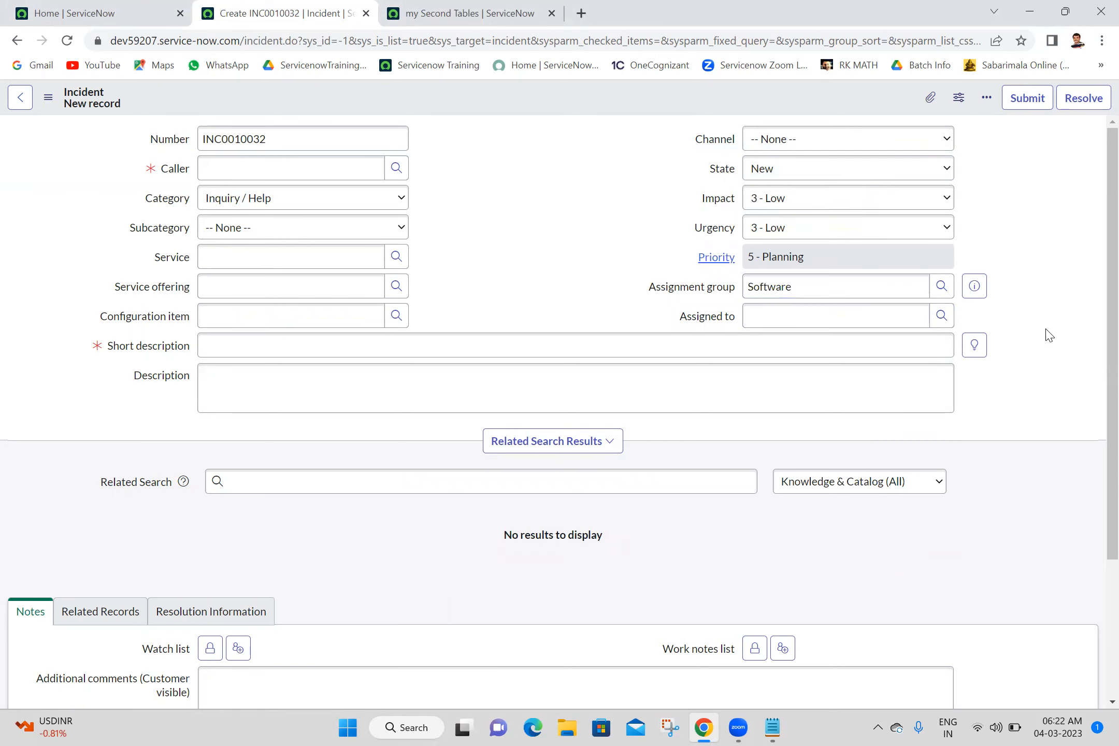
left_click(941, 316)
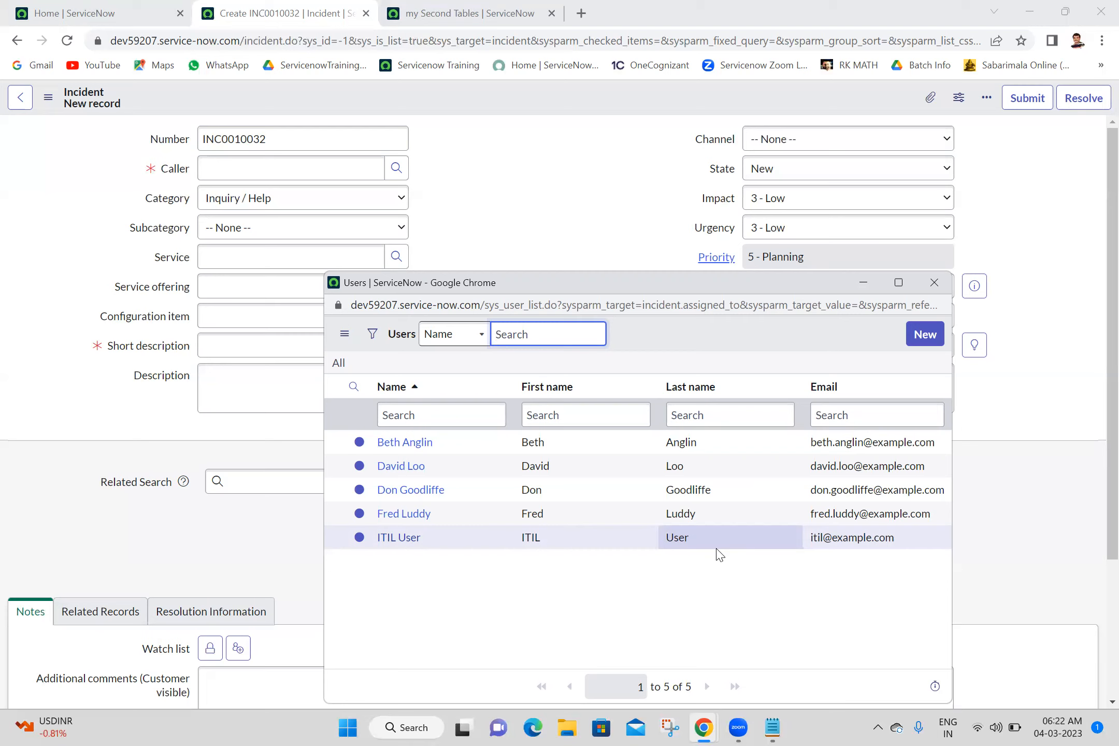
left_click(935, 283)
left_click(554, 298)
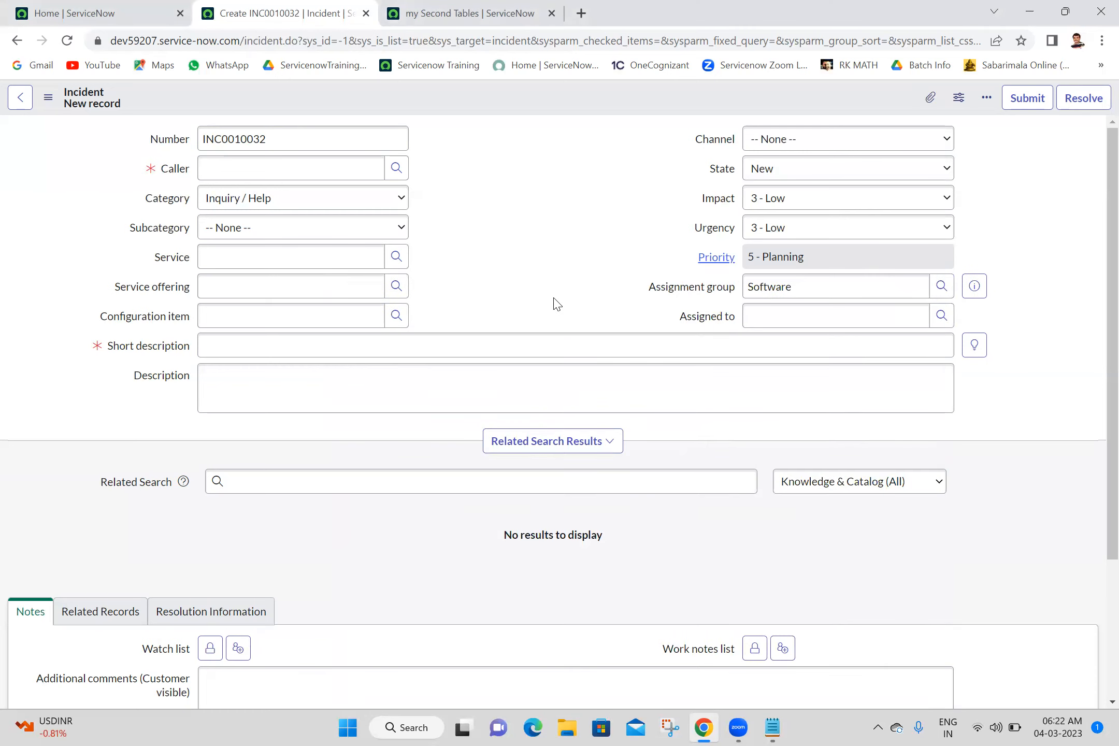
- Start a new my Second Table record from that table's list, and open its form layout configuration
left_click(458, 11)
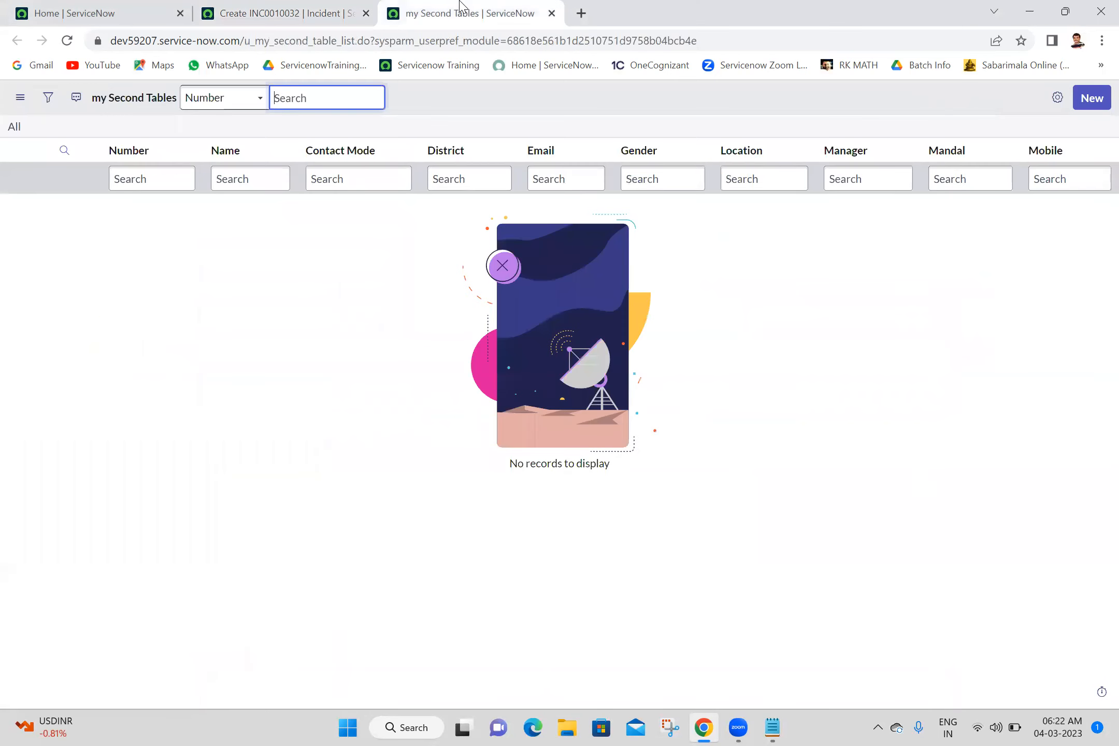
left_click(1094, 99)
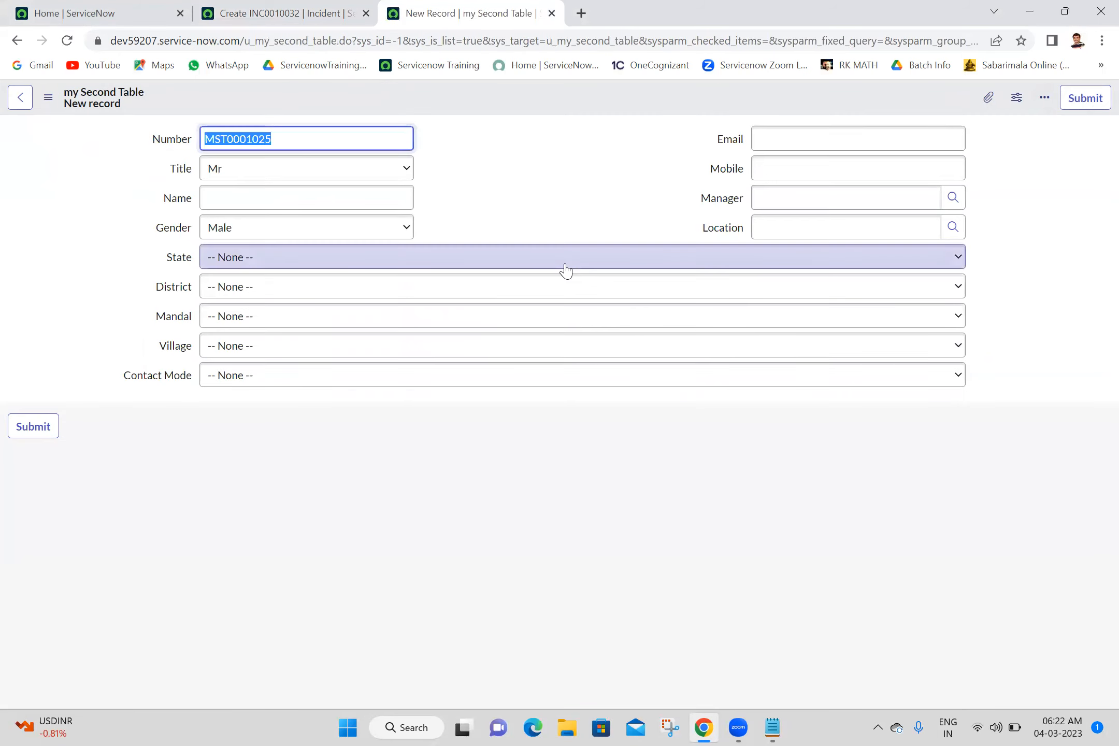
left_click(542, 158)
right_click(558, 107)
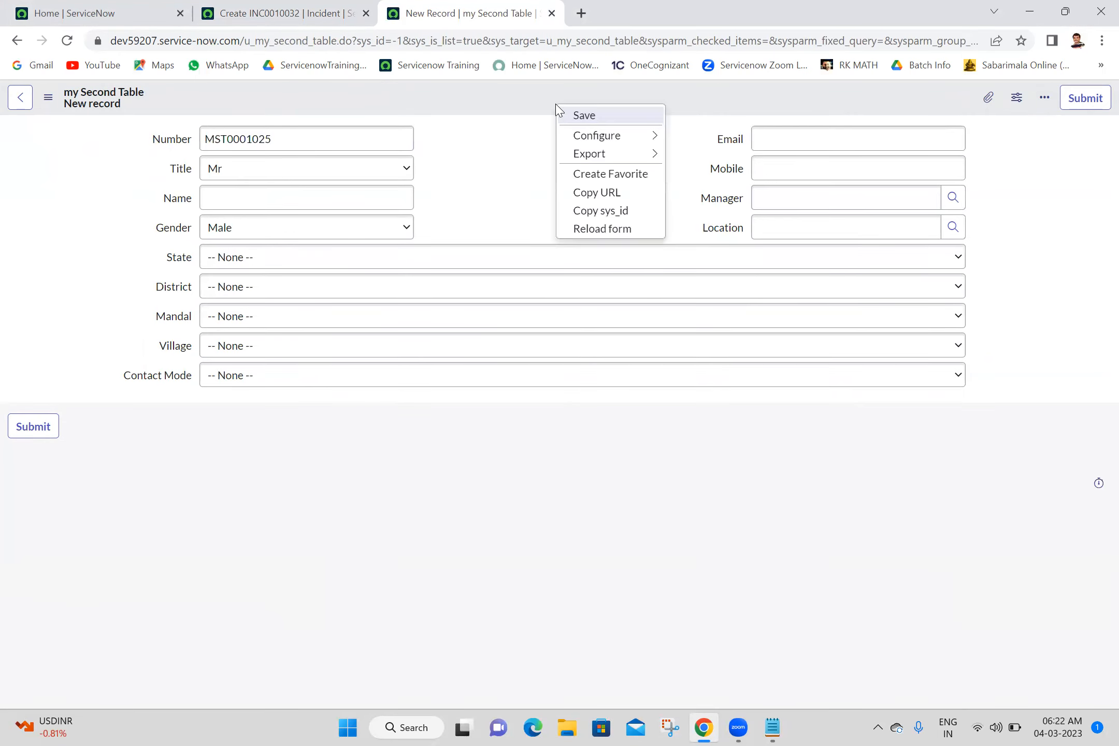
mouse_move(579, 139)
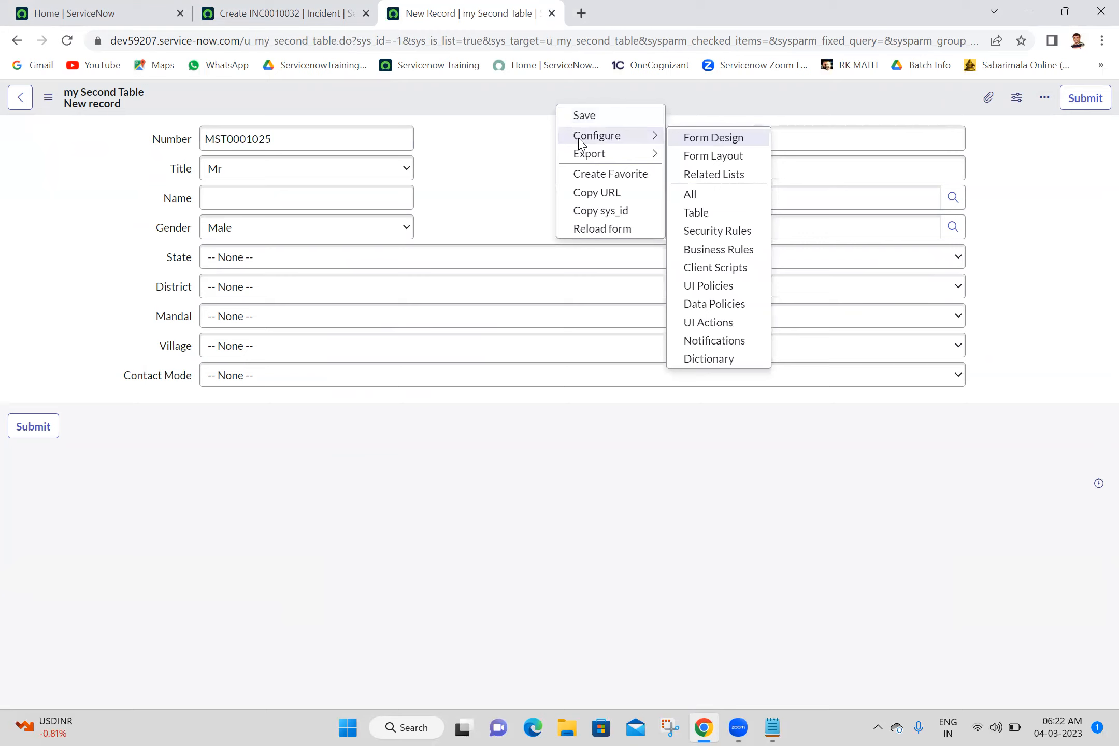
left_click(701, 157)
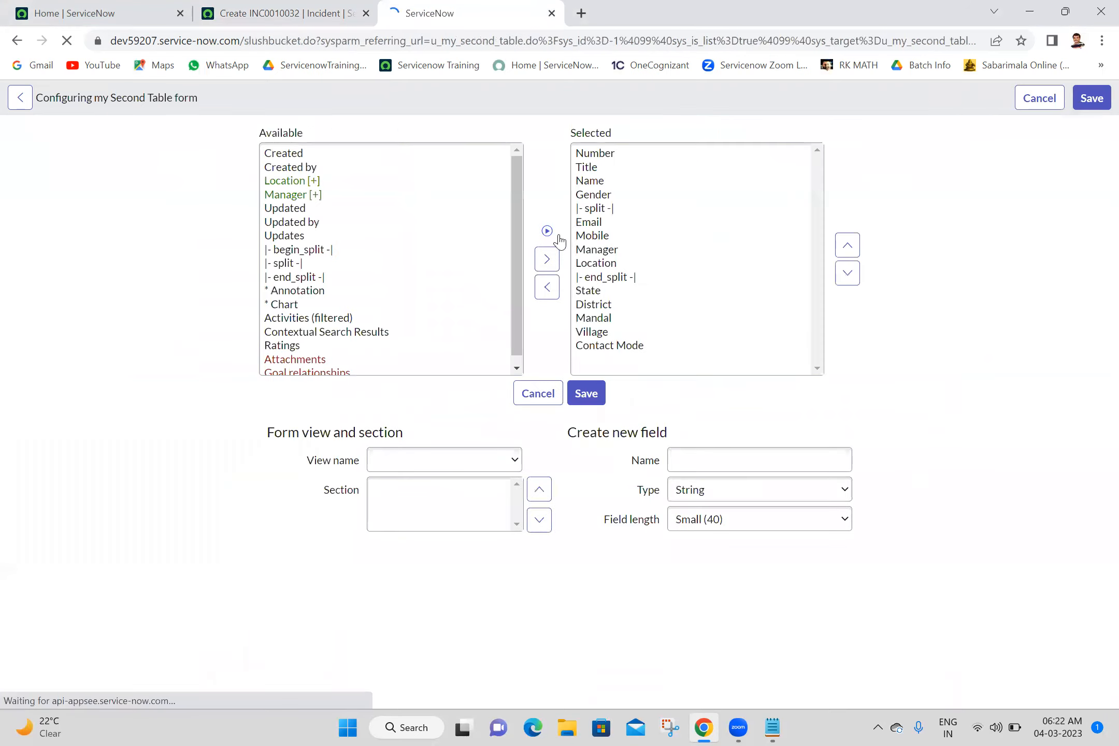
- Add a new Reference field named Assignment Group to the form, pointing to the Group [sys_user_group] table
left_click(734, 465)
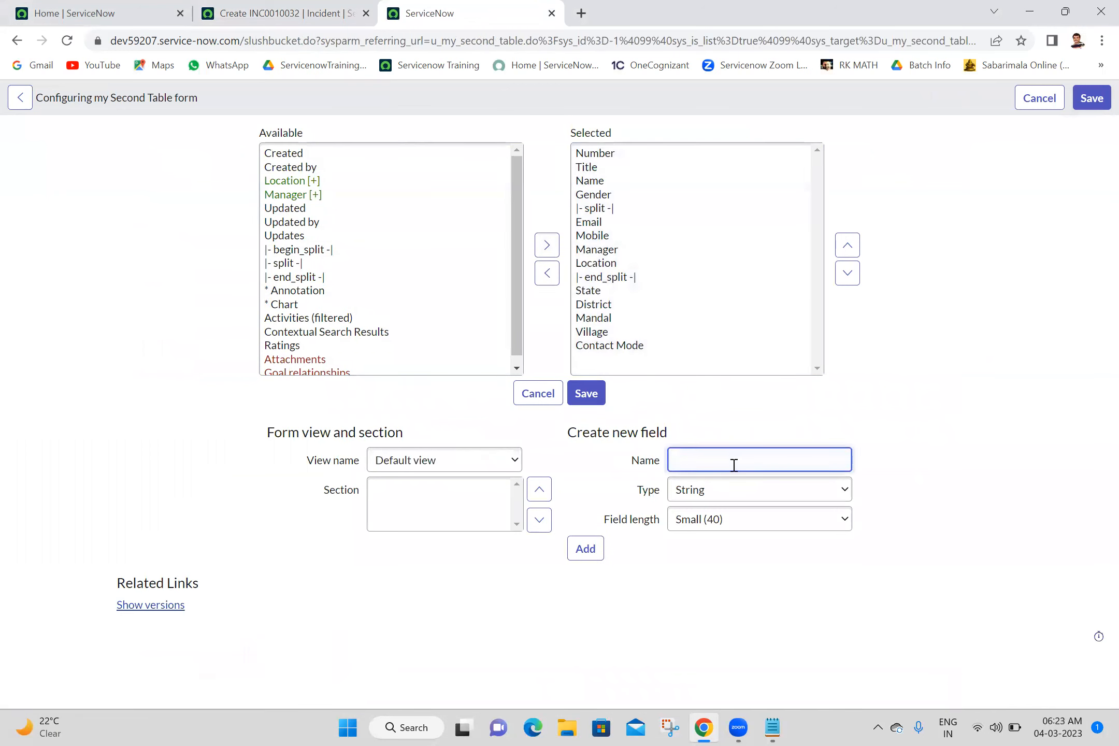
type("Assignment")
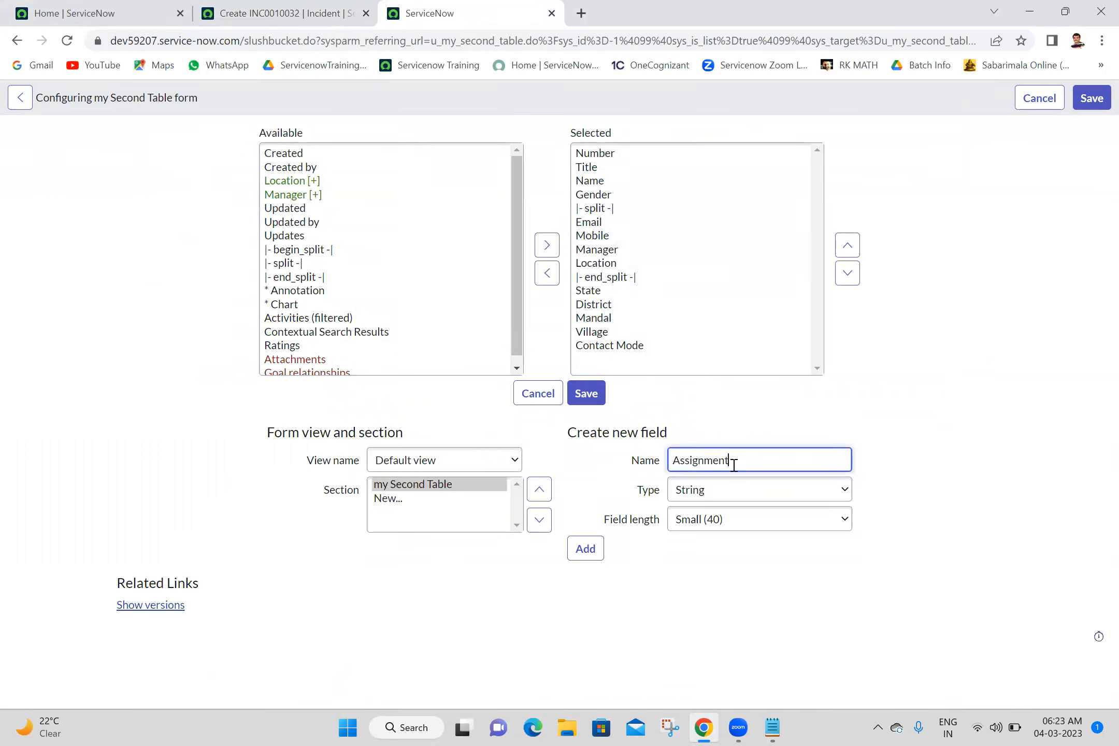
type(" Group")
left_click(750, 500)
key("r")
key("Return")
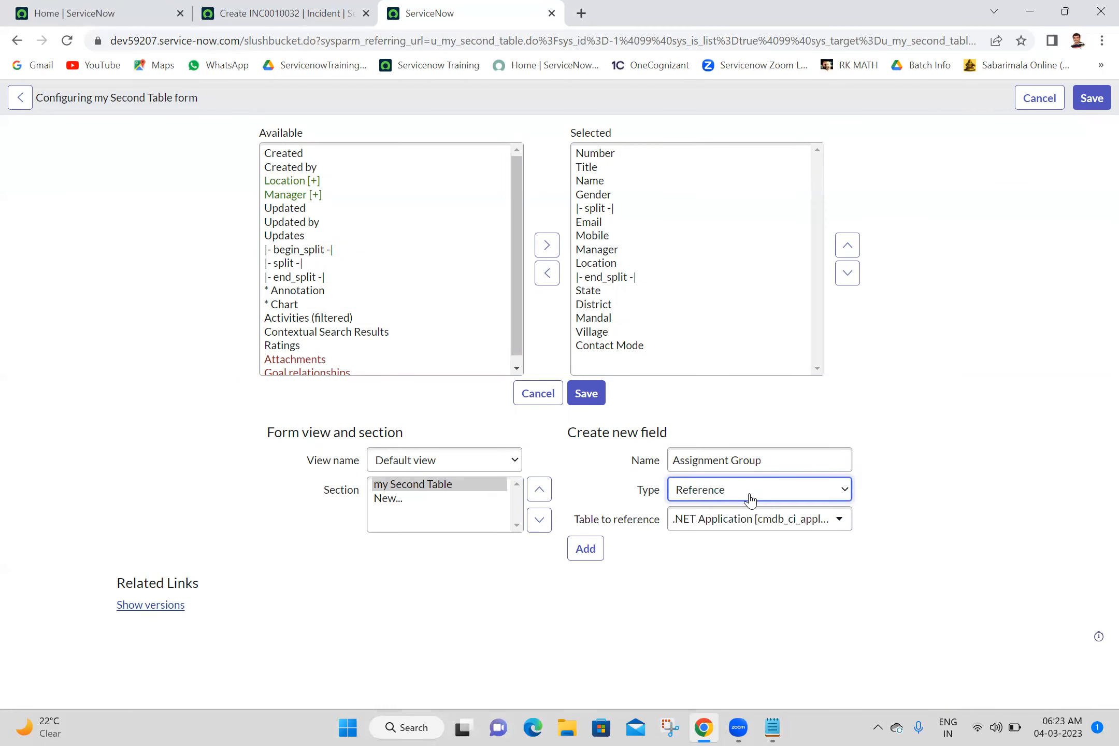
left_click(723, 520)
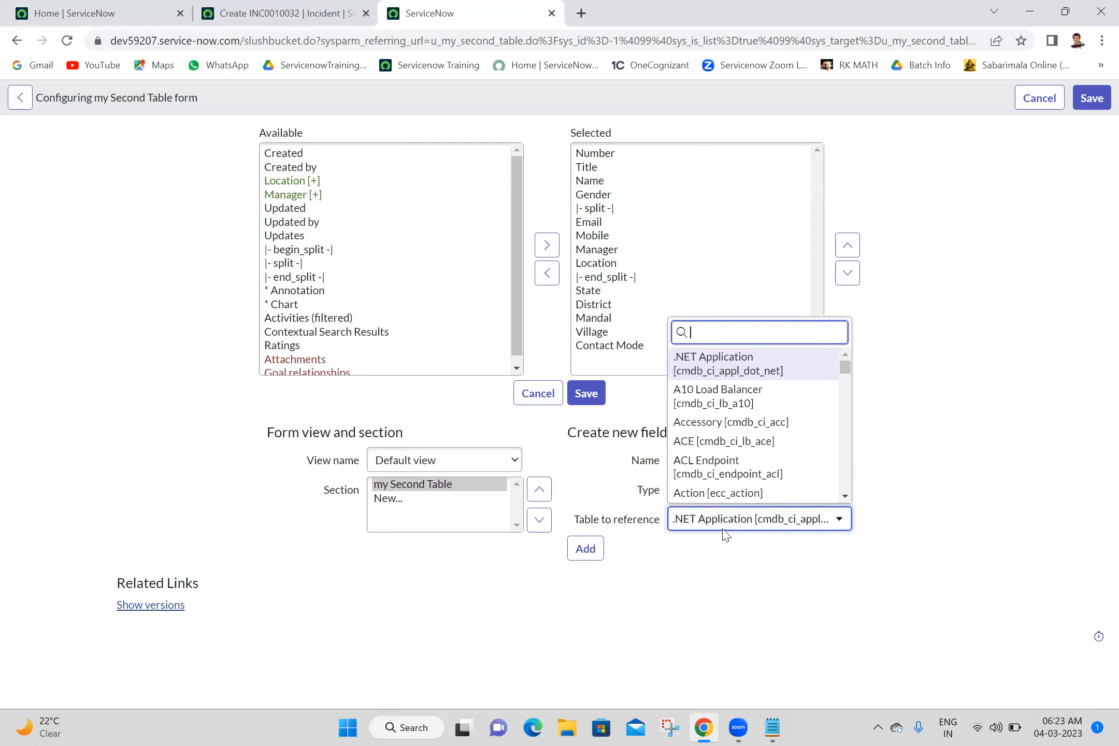
type("sys_user_")
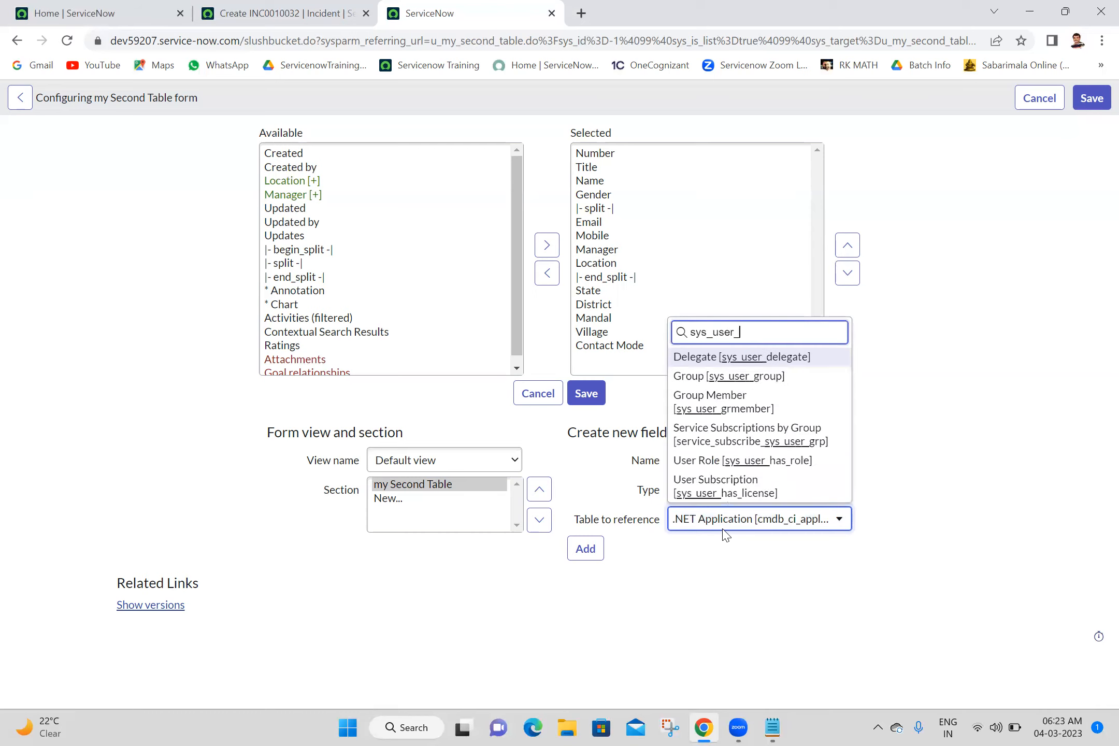
type("group")
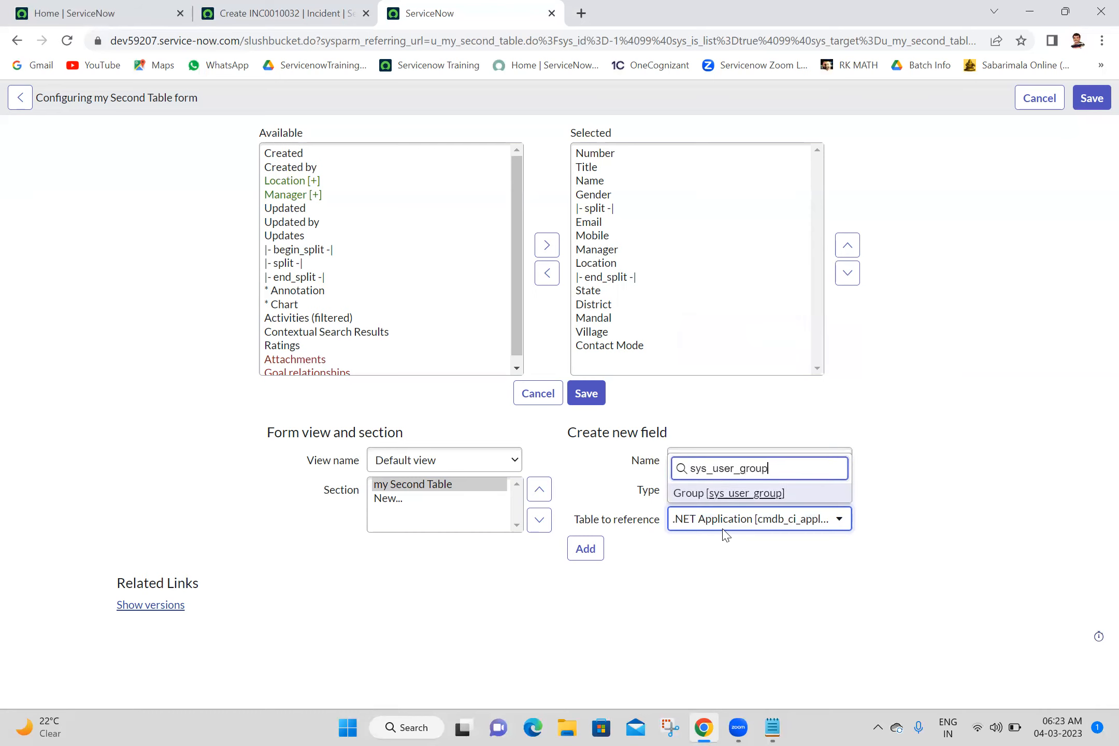
left_click(764, 493)
left_click(585, 548)
- Add a Reference field named Assigned To pointing to the User [sys_user] table, and save the form layout
left_click(709, 458)
type("Assigned ")
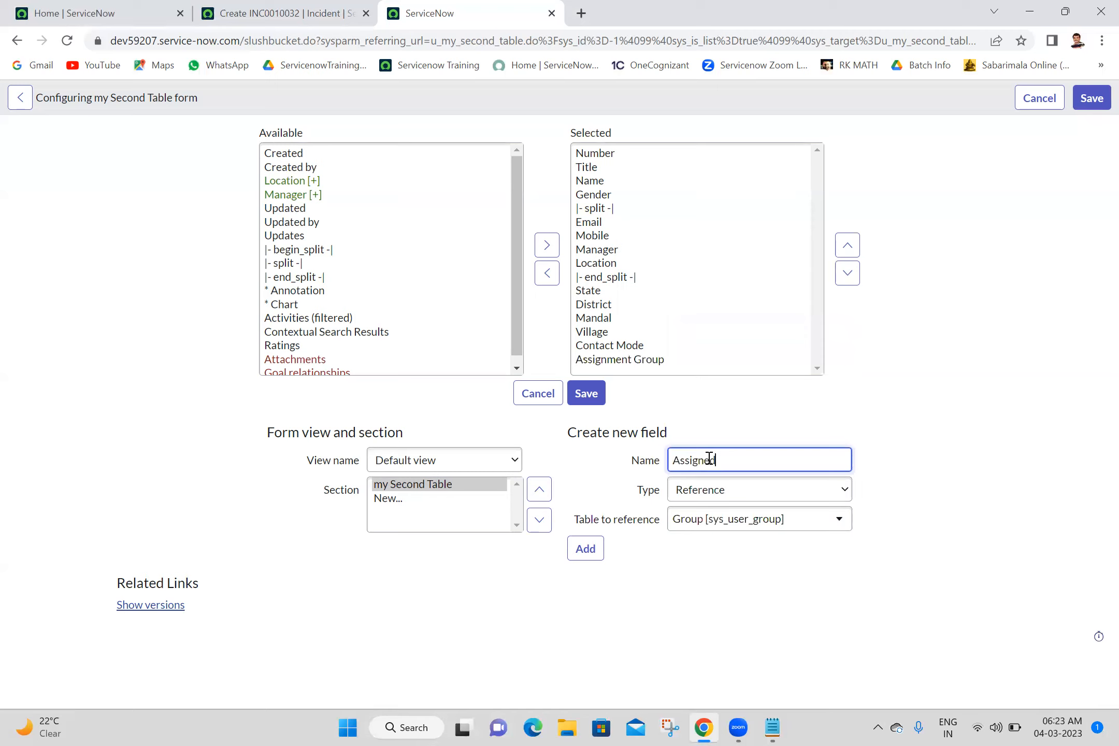
type("To")
left_click(725, 534)
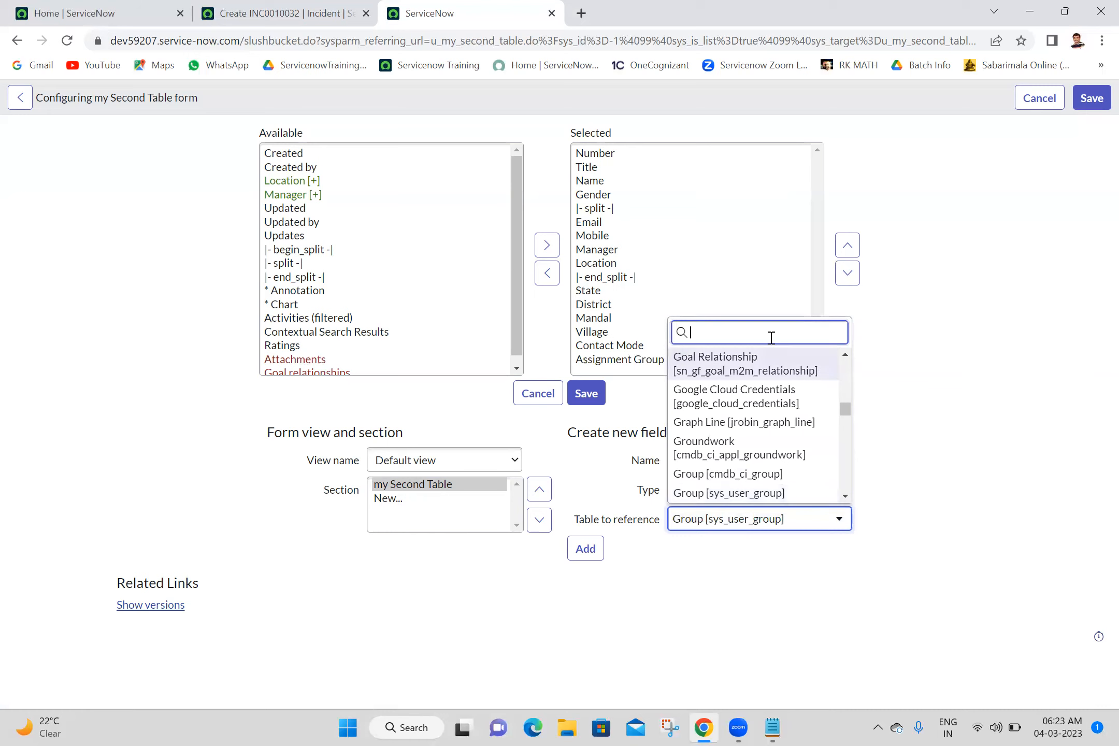
type("sys_")
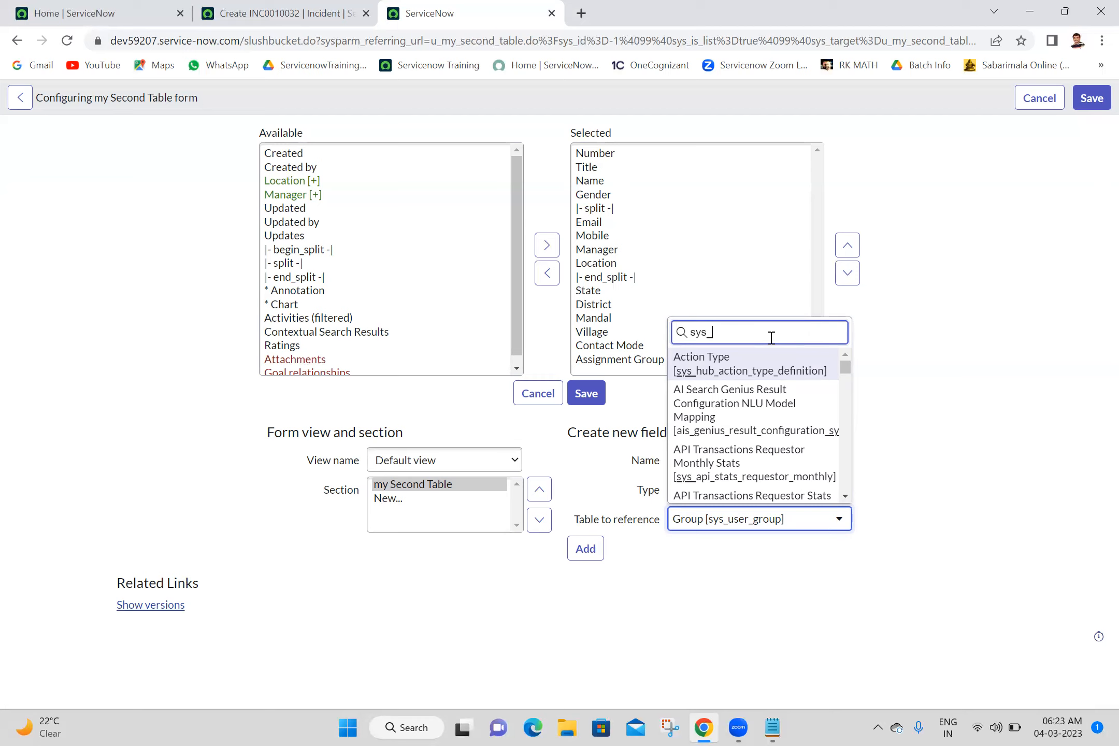
type("user")
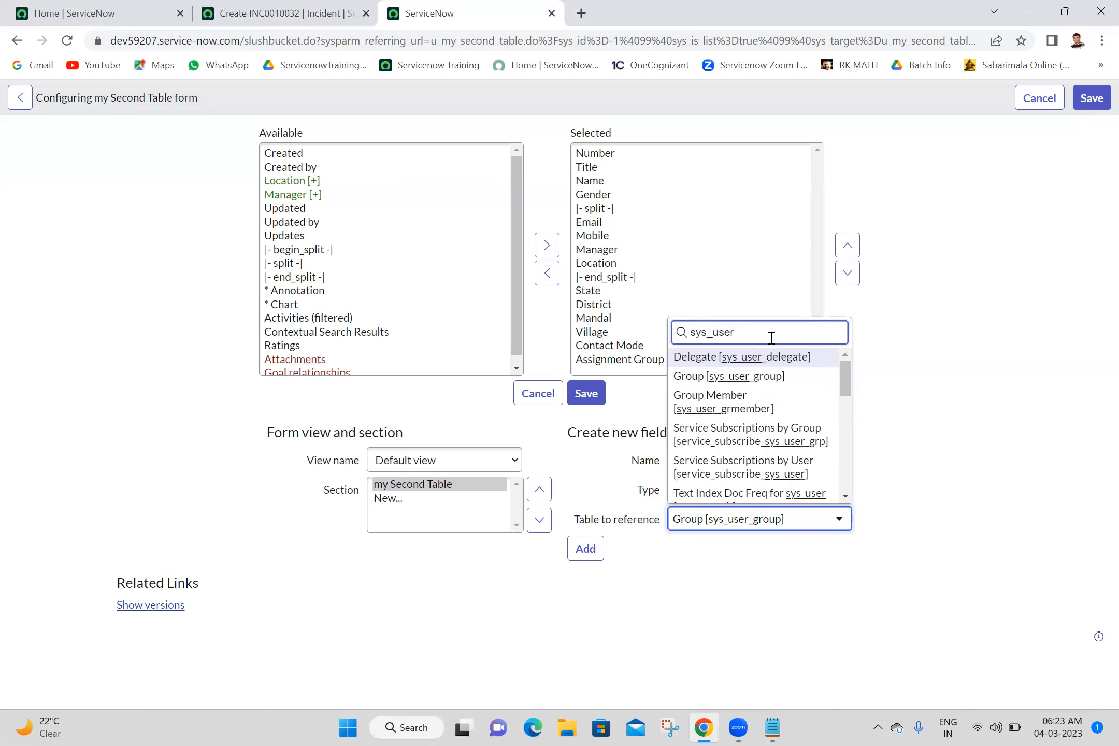
left_click(845, 497)
left_click(845, 498)
left_click(845, 498)
left_click(845, 499)
left_click(845, 498)
left_click(845, 498)
left_click(845, 498)
left_click(844, 499)
left_click(845, 498)
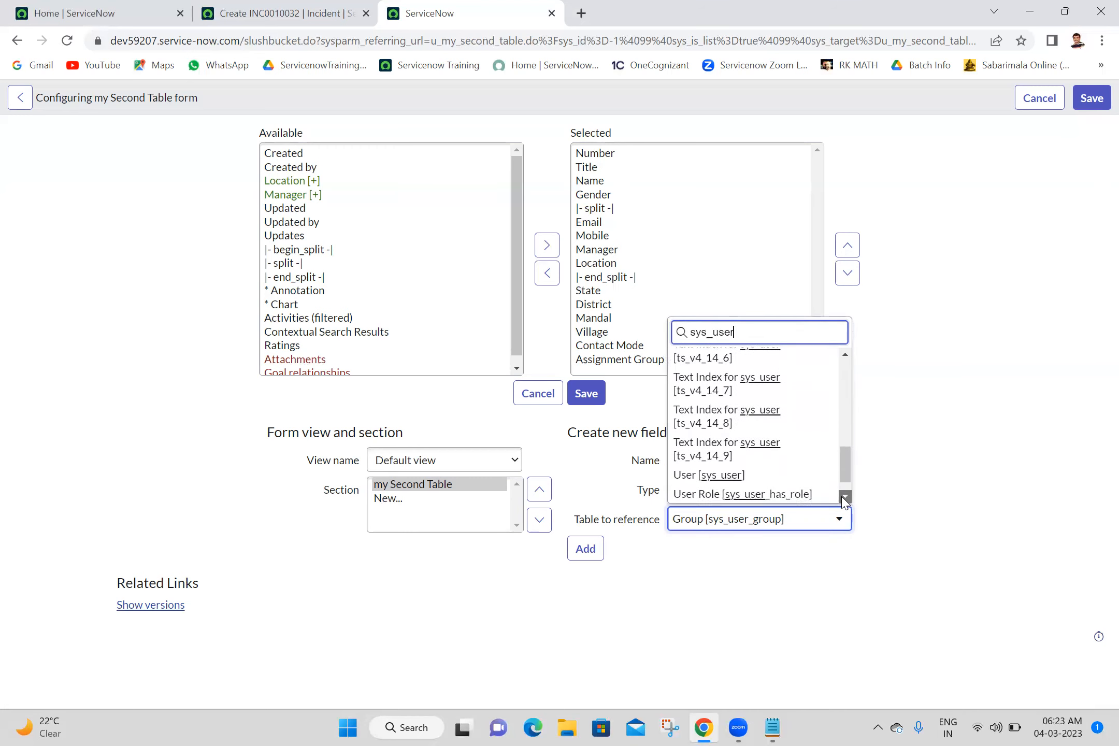
left_click(710, 440)
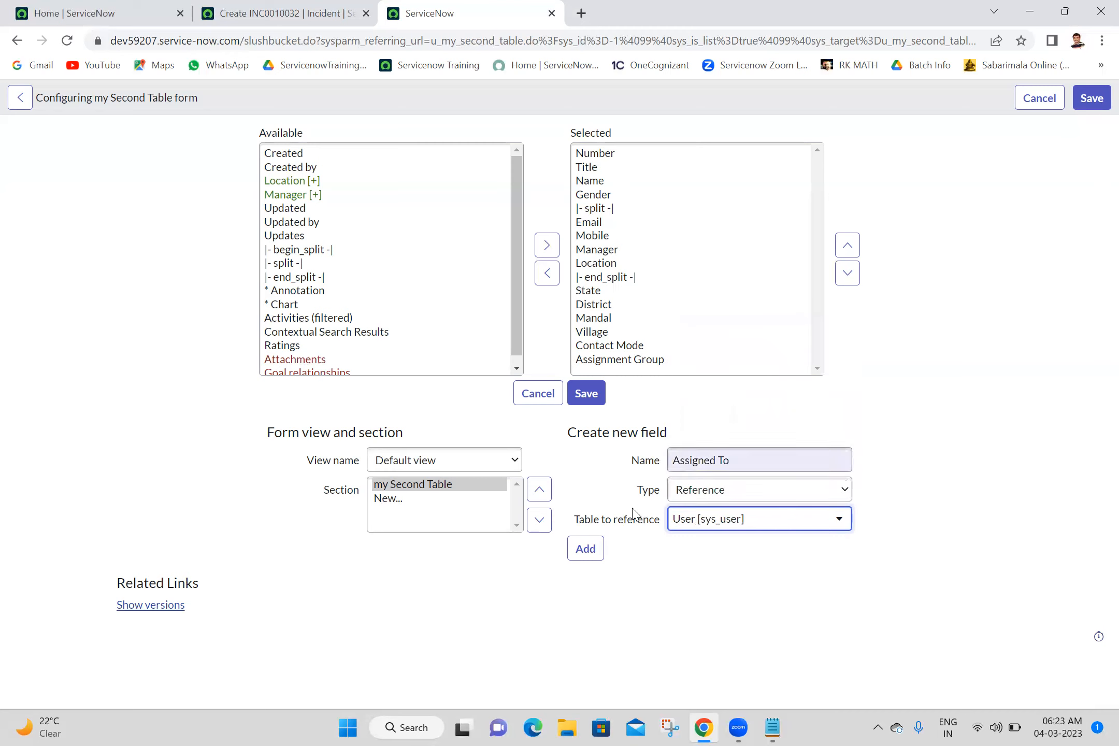
left_click(585, 549)
left_click(584, 394)
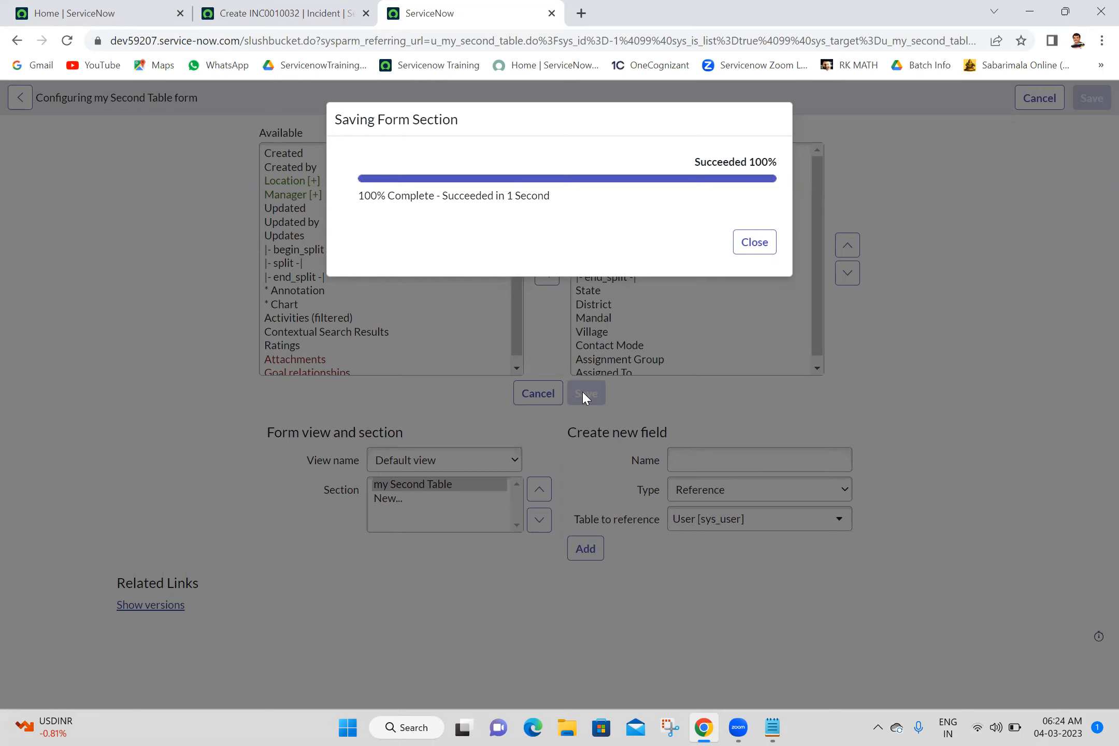
left_click(755, 244)
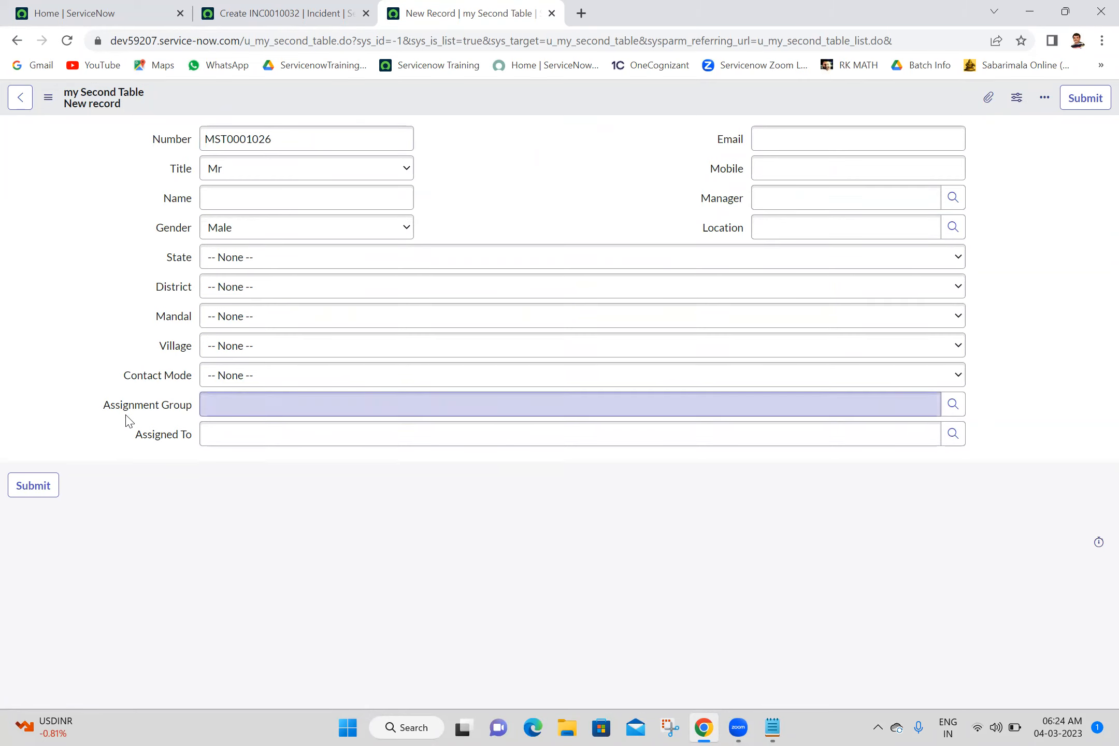
- Examine the dictionary info of the new record's Assignment Group field, highlighting its field name, and close the info window
right_click(174, 413)
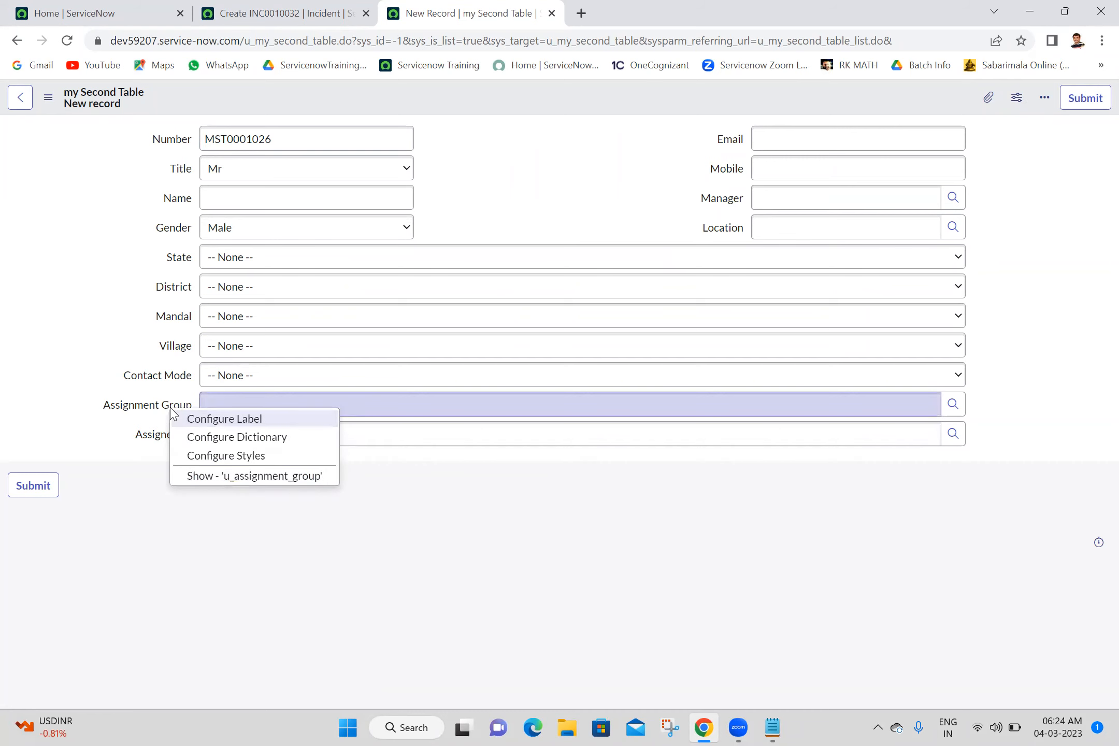
left_click(255, 477)
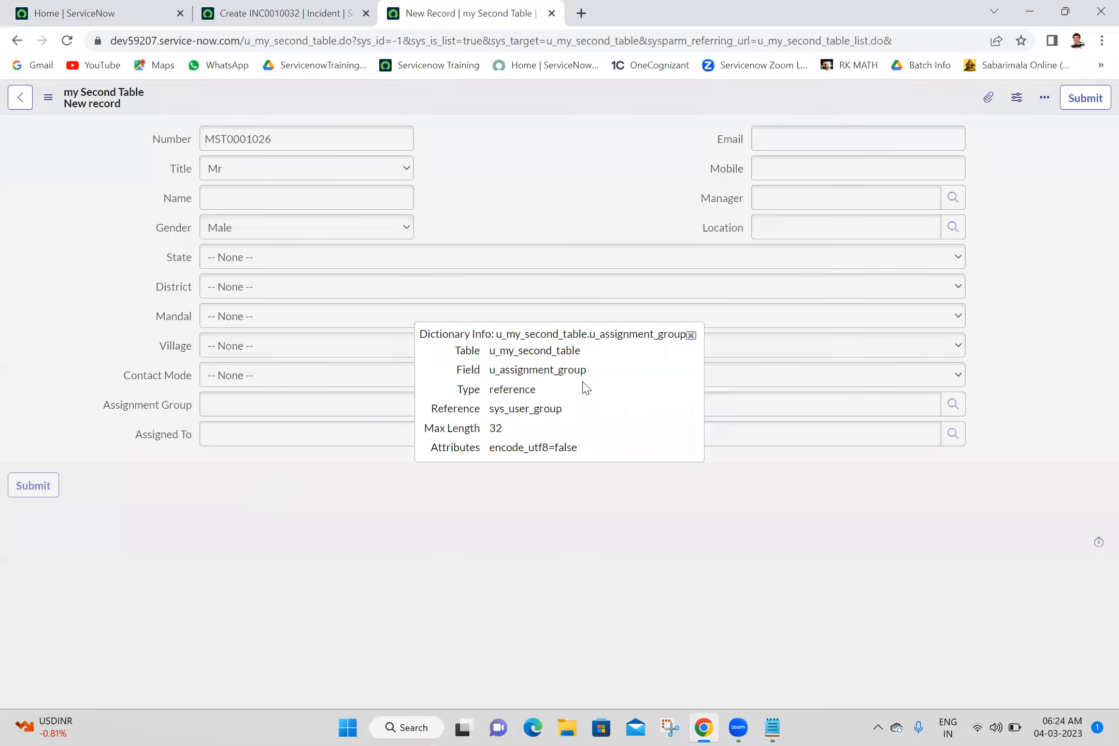
double_click(549, 369)
key("ctrl+c")
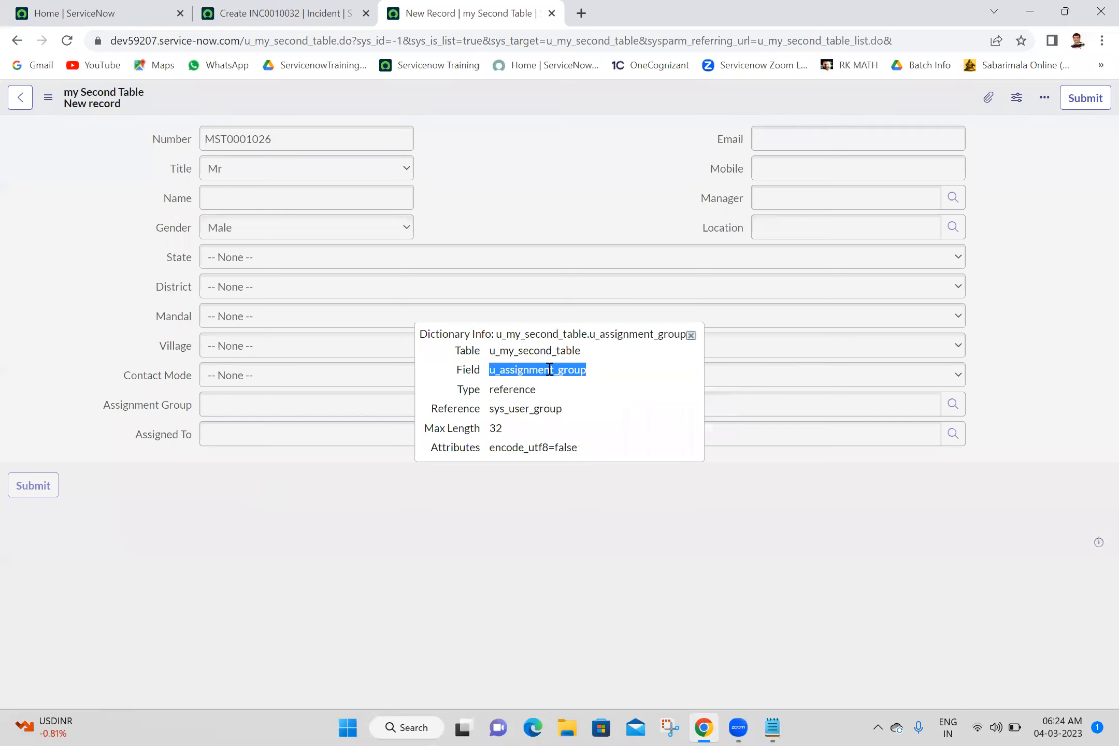
left_click(691, 335)
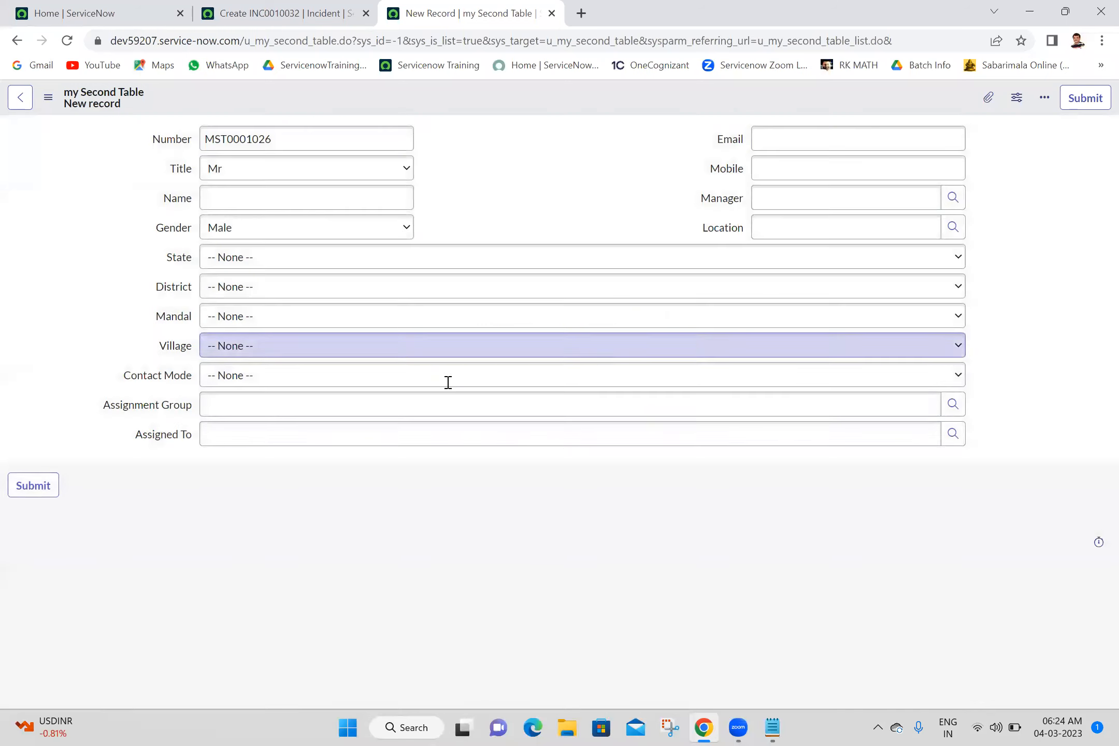
- View the dictionary entry of the Assigned To field, and return to the new my Second Table record
right_click(159, 439)
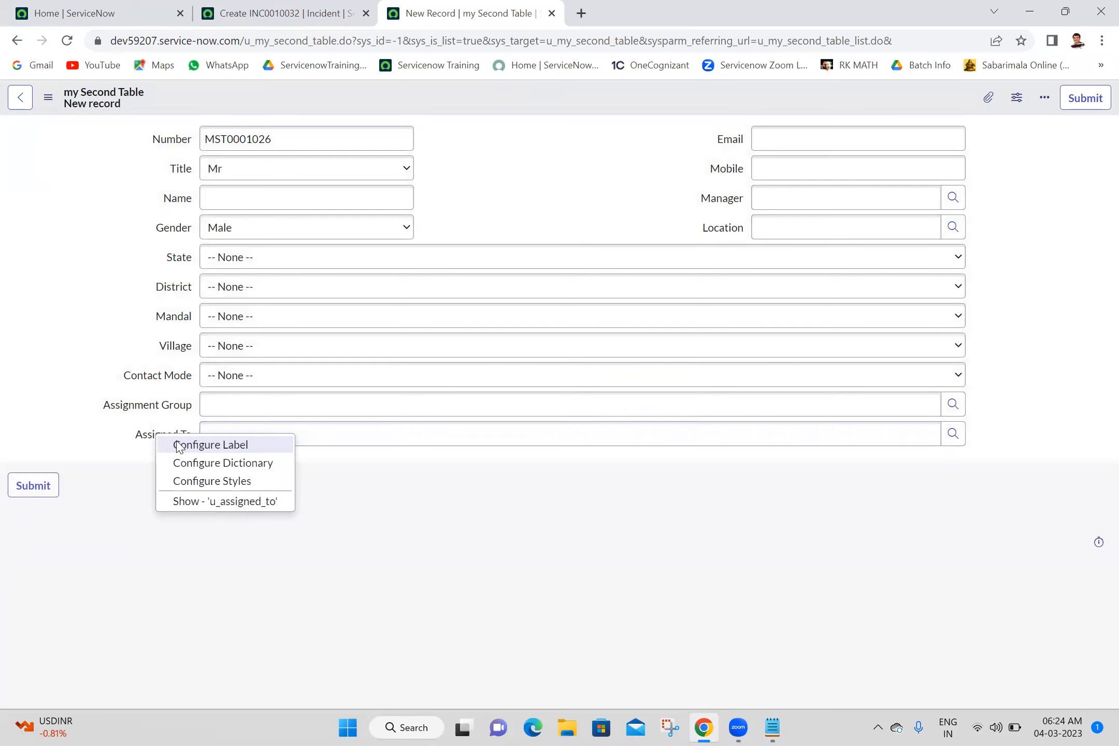
left_click(208, 463)
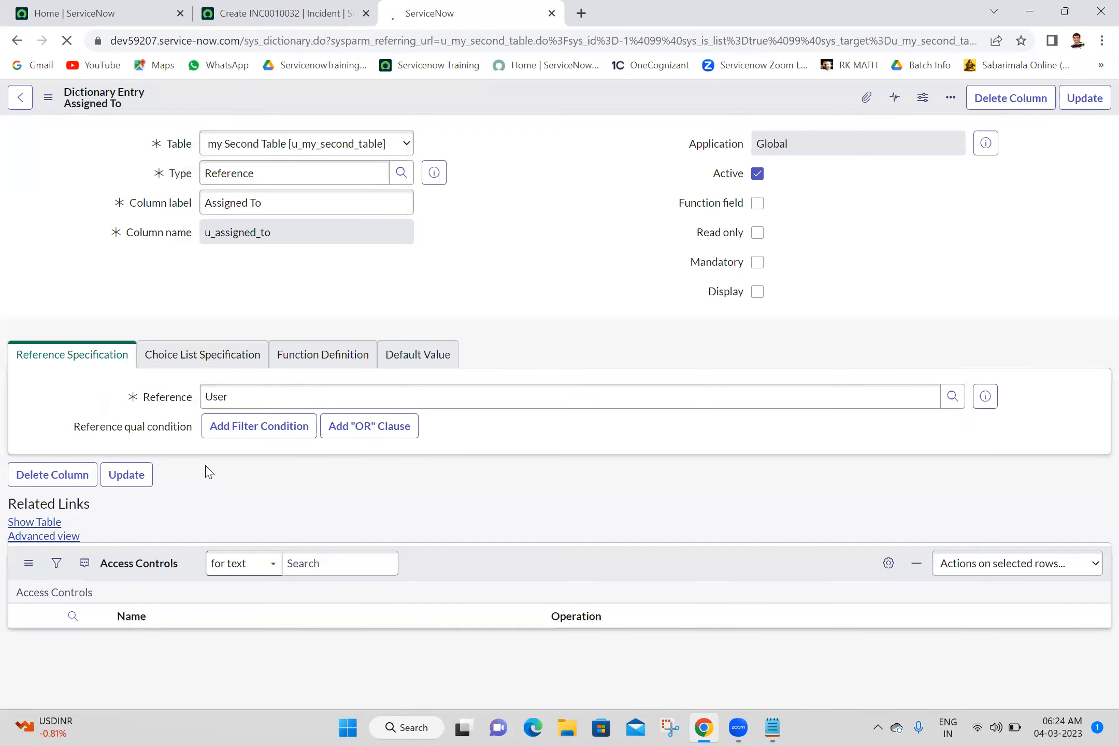
left_click(16, 43)
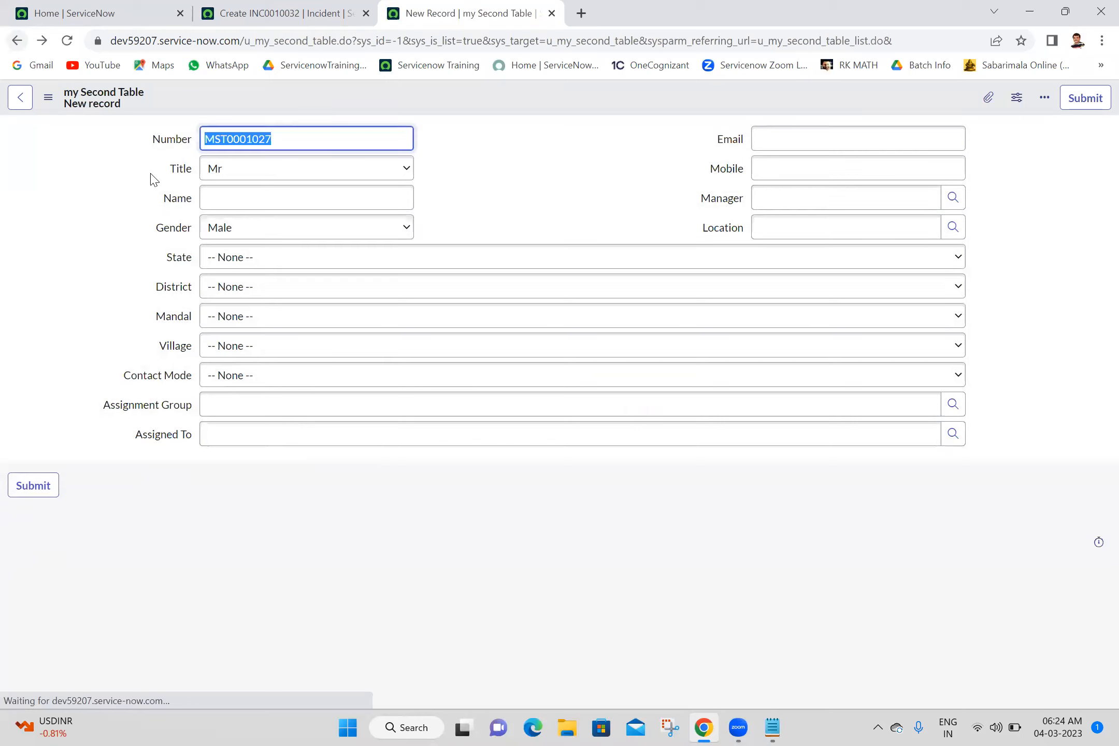
- Examine the records offered by the Assignment Group and Assigned To lookups while both fields are empty, closing each lookup window
left_click(953, 404)
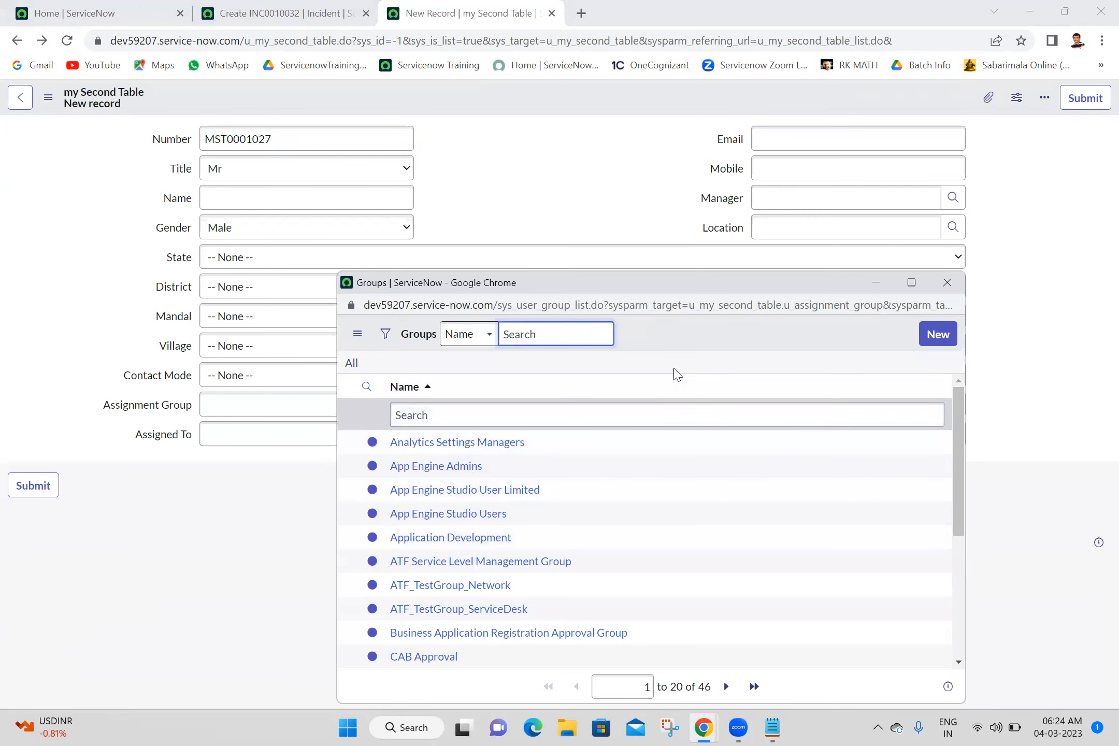
left_click(717, 414)
left_click(948, 282)
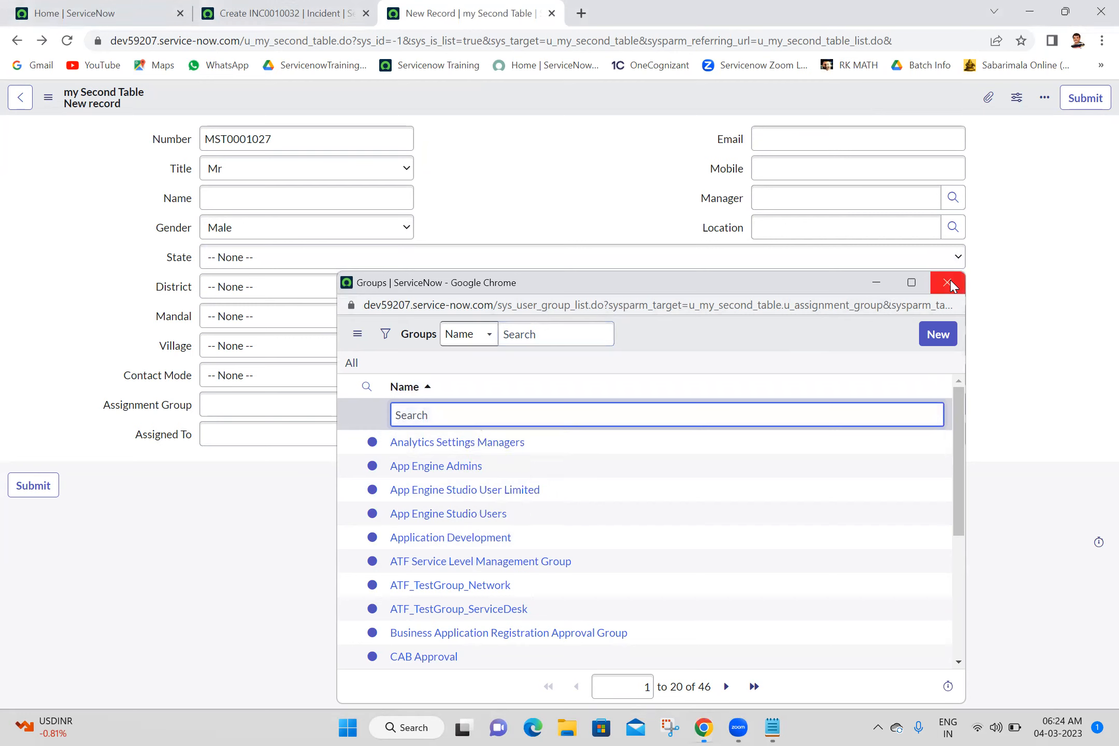
left_click(958, 437)
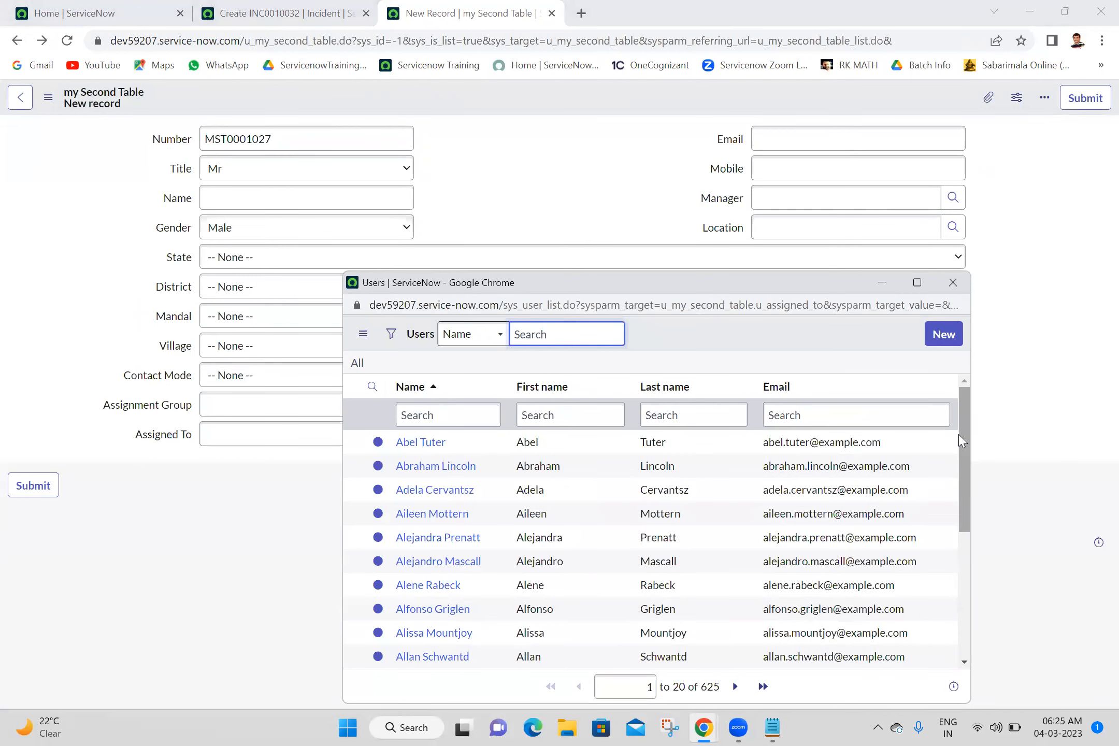
left_click(953, 282)
- Set the new my Second Table record's Assignment Group to Software
left_click(470, 401)
type("softw")
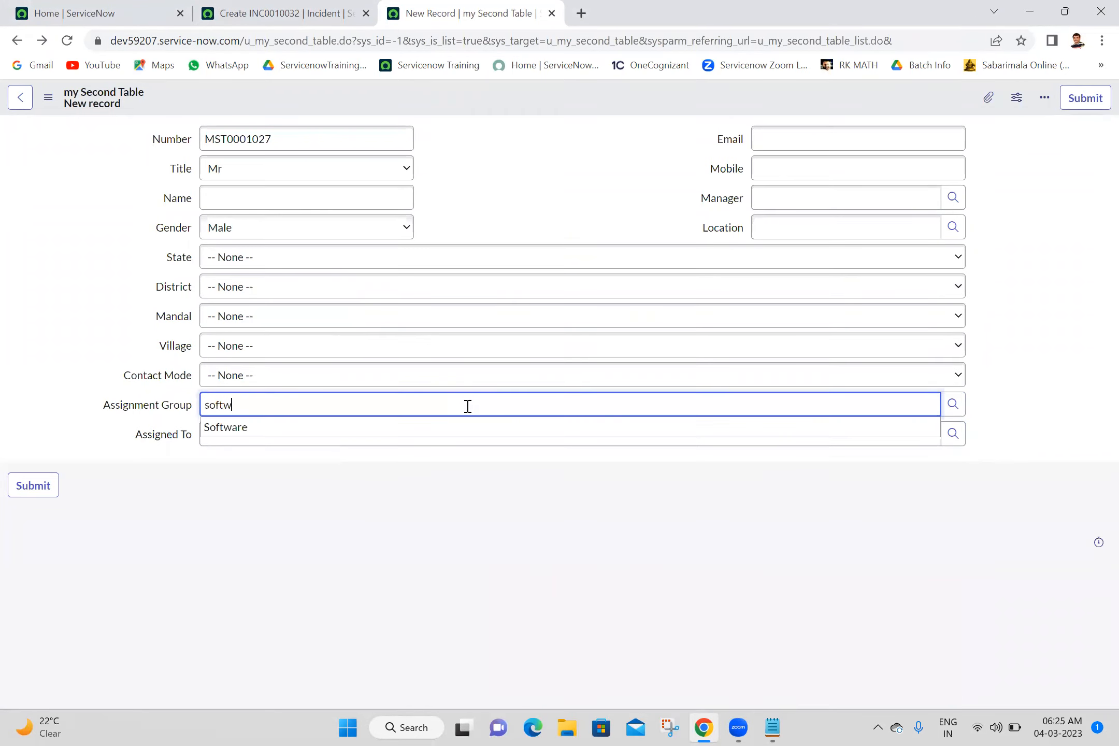
left_click(472, 427)
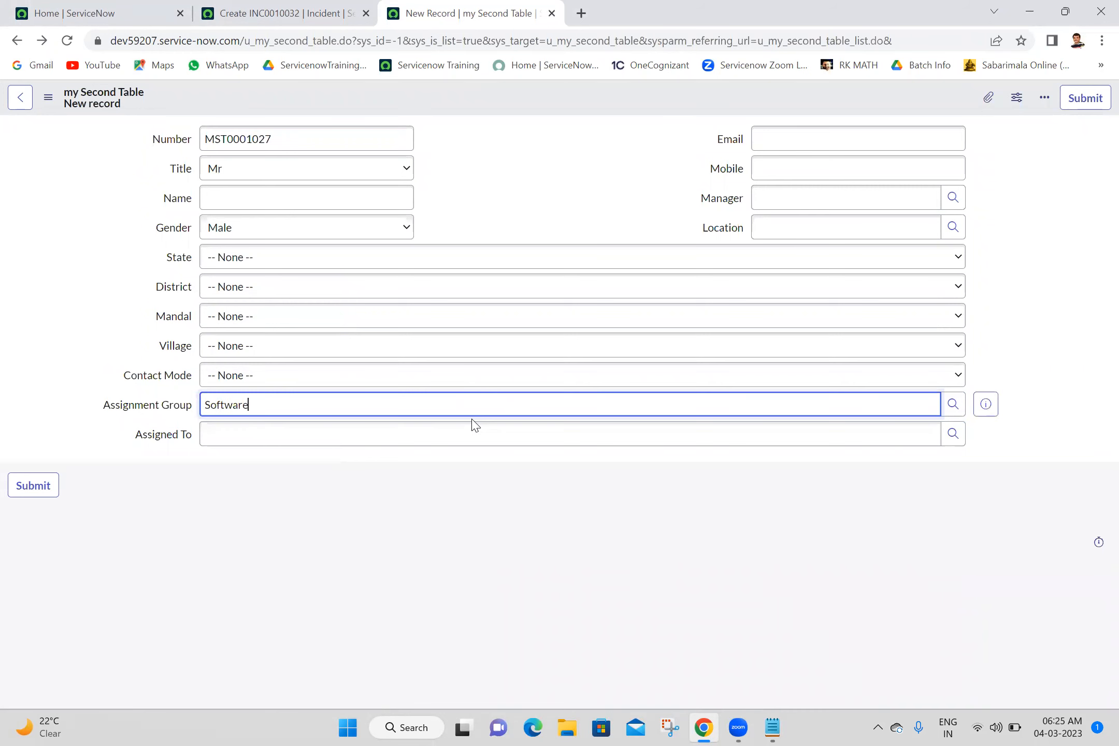
- Examine the users offered by the Assigned To lookup with Assignment Group set to Software, close the lookup, and clear the Assignment Group
left_click(953, 434)
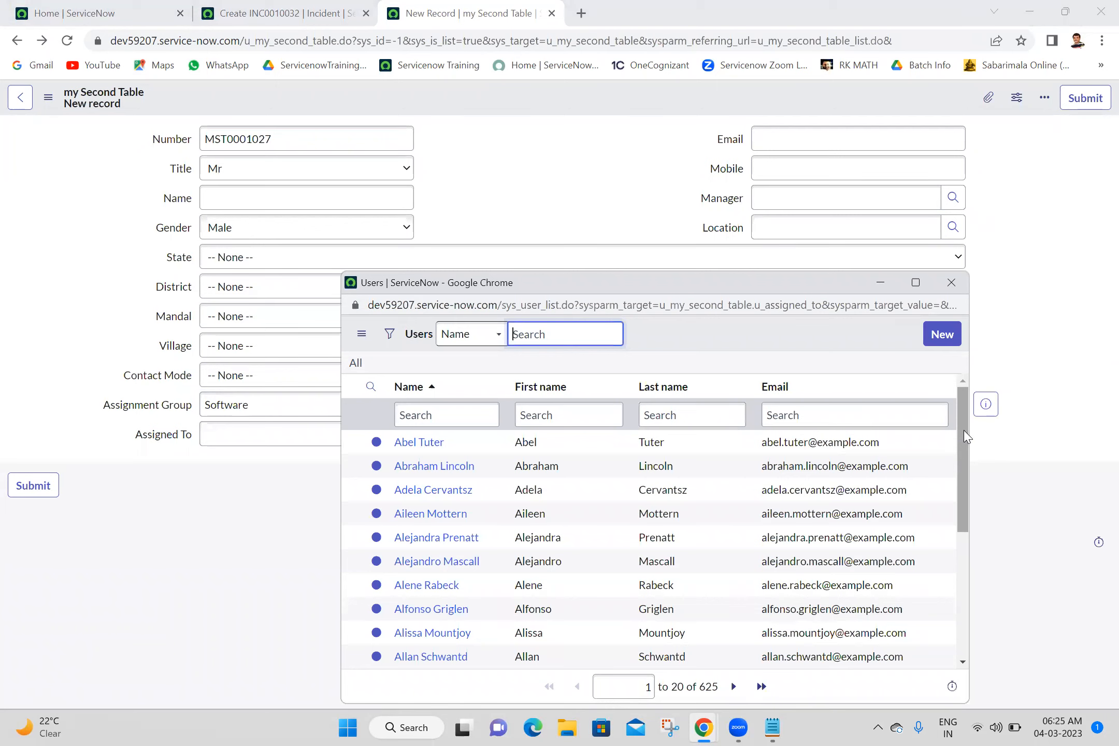
left_click_drag(962, 438, 950, 326)
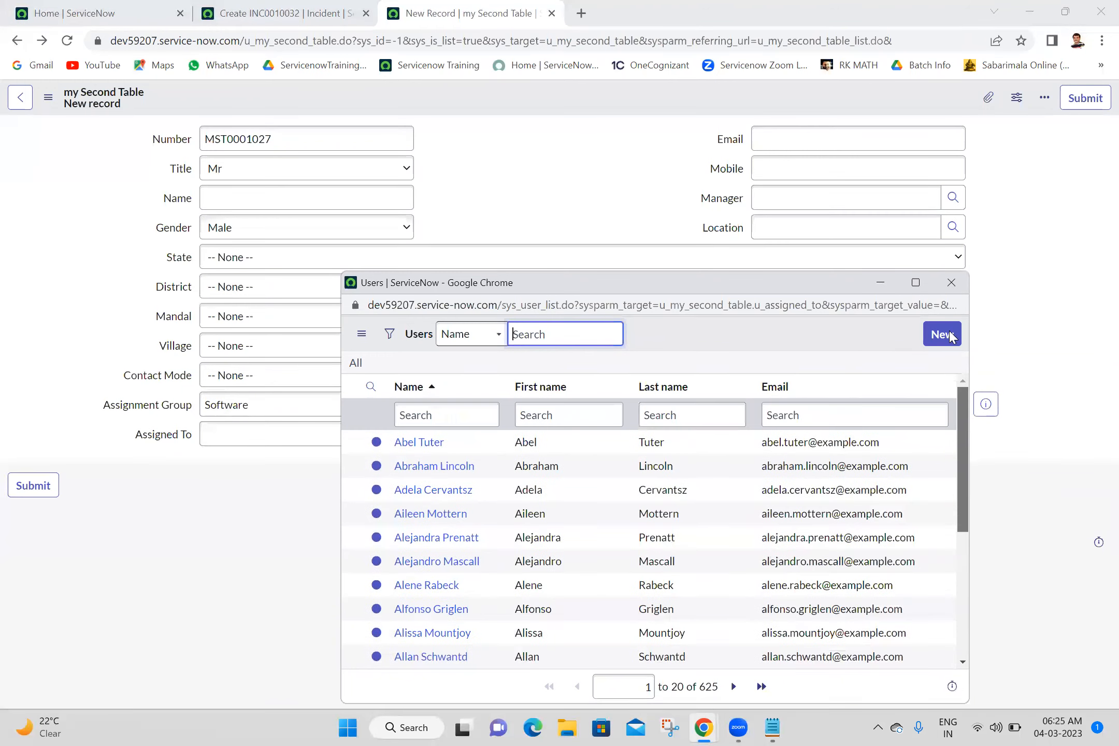
left_click(951, 282)
double_click(258, 414)
key("BackSpace")
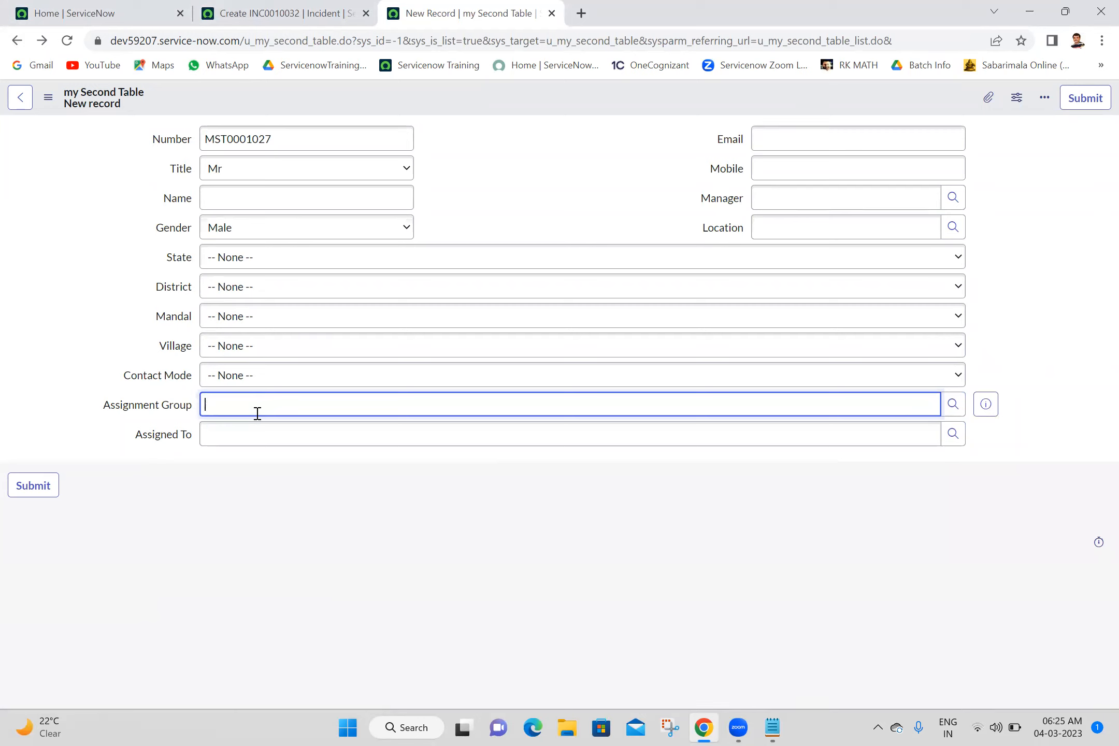
left_click(259, 512)
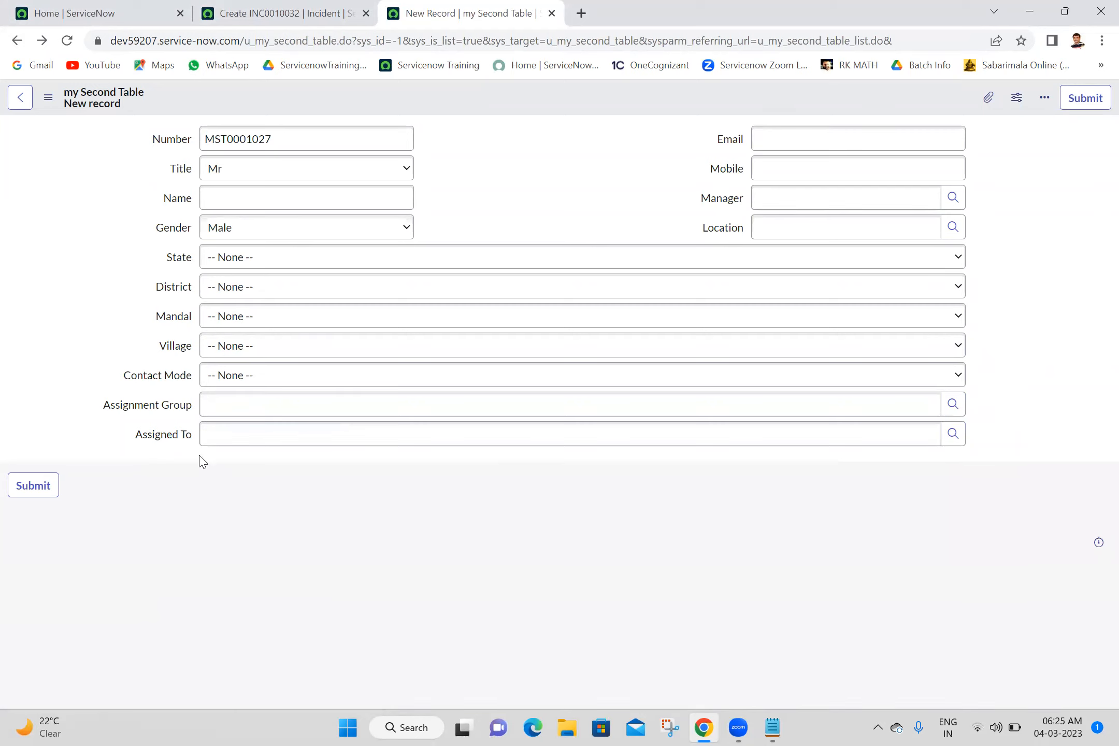
- Open the Assigned To field's dictionary entry in its advanced view
right_click(172, 441)
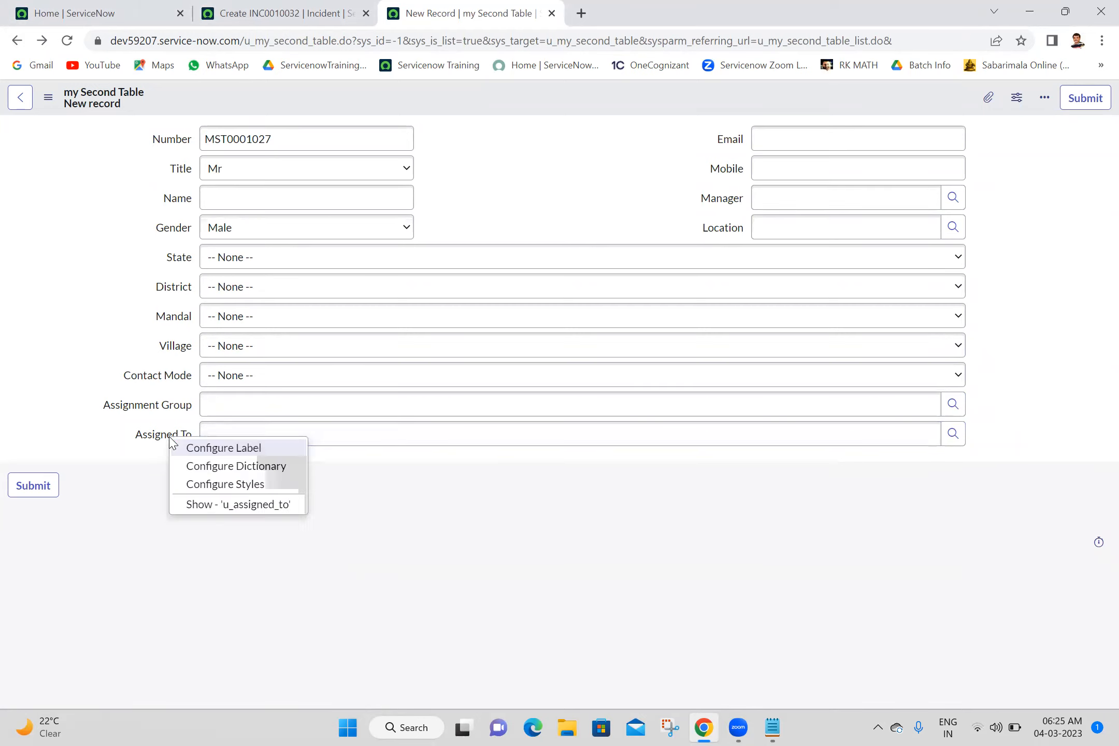
left_click(219, 467)
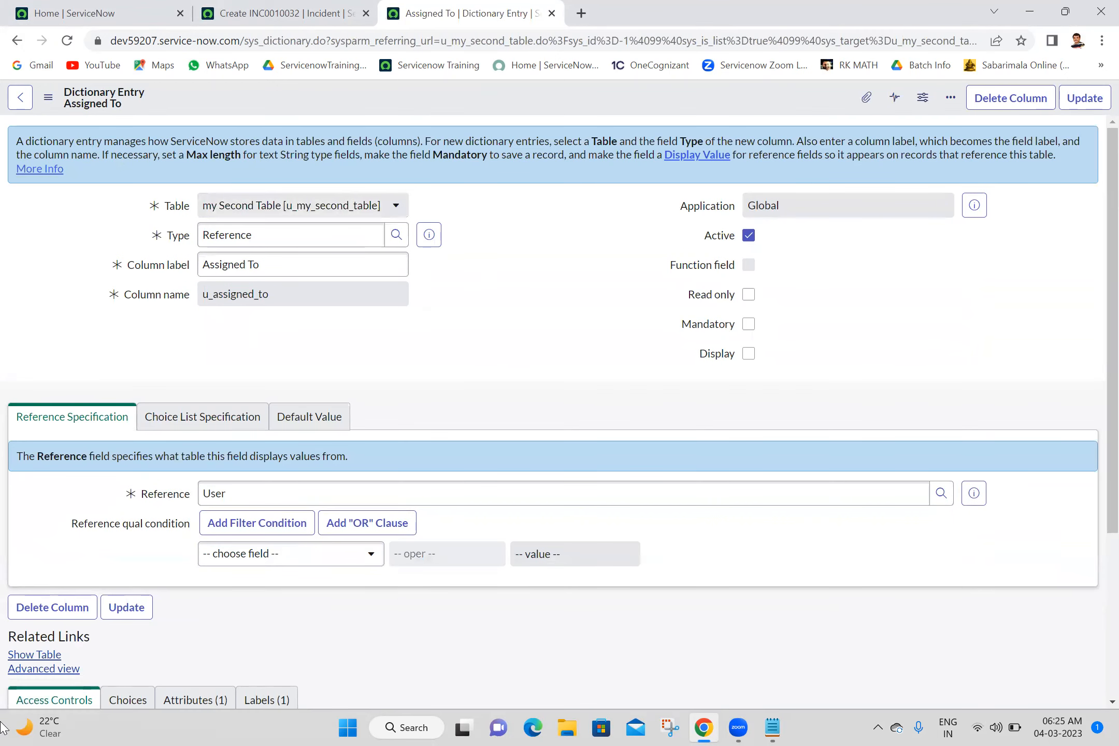
left_click(57, 669)
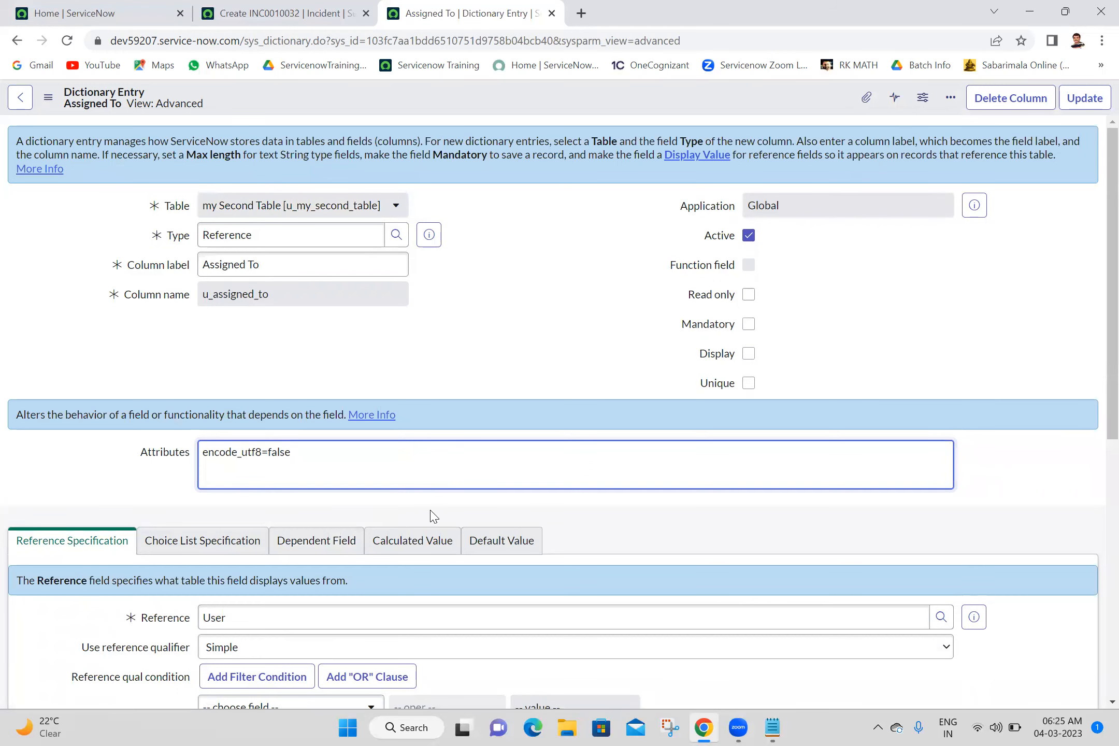
- Make Assigned To dependent on the Assignment Group field by pasting its copied column name as the dependent field, and update the dictionary entry
left_click(331, 544)
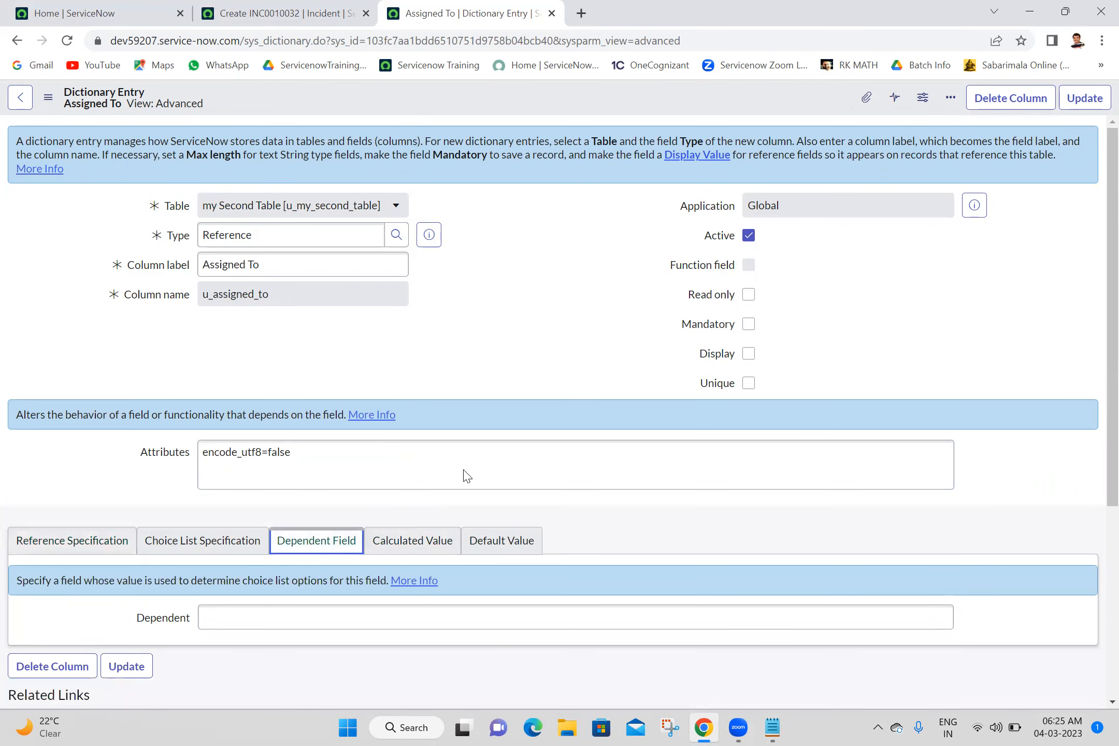
scroll(1099, 462, "down", 2)
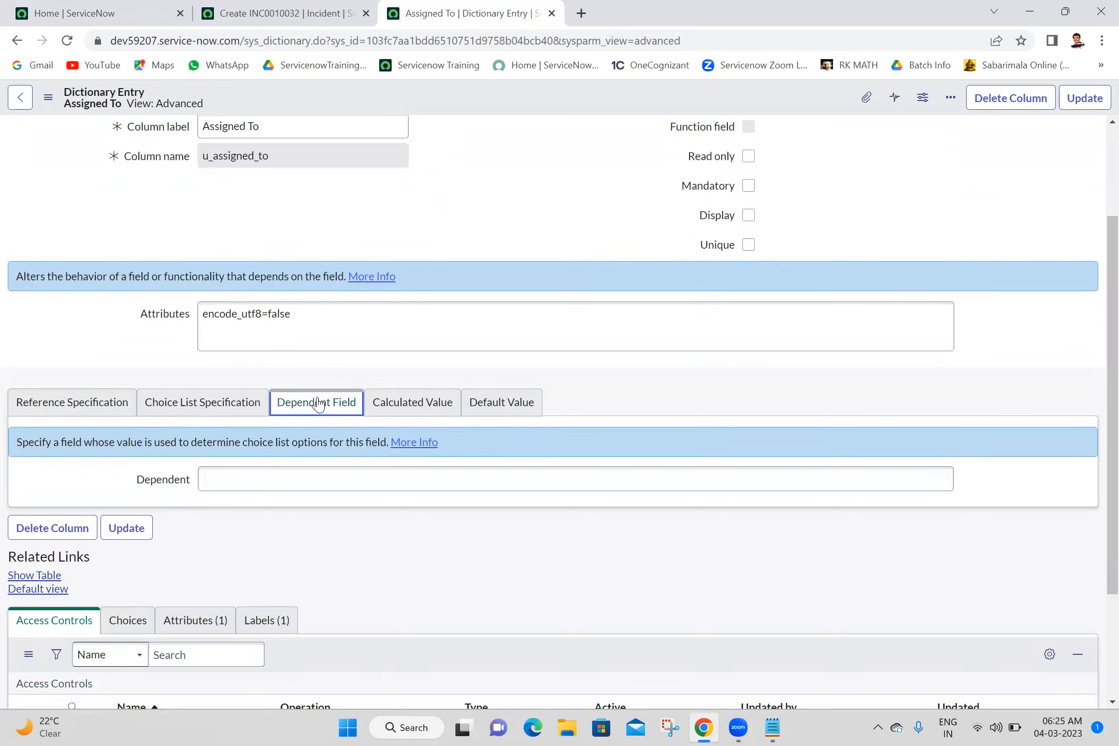
left_click(297, 470)
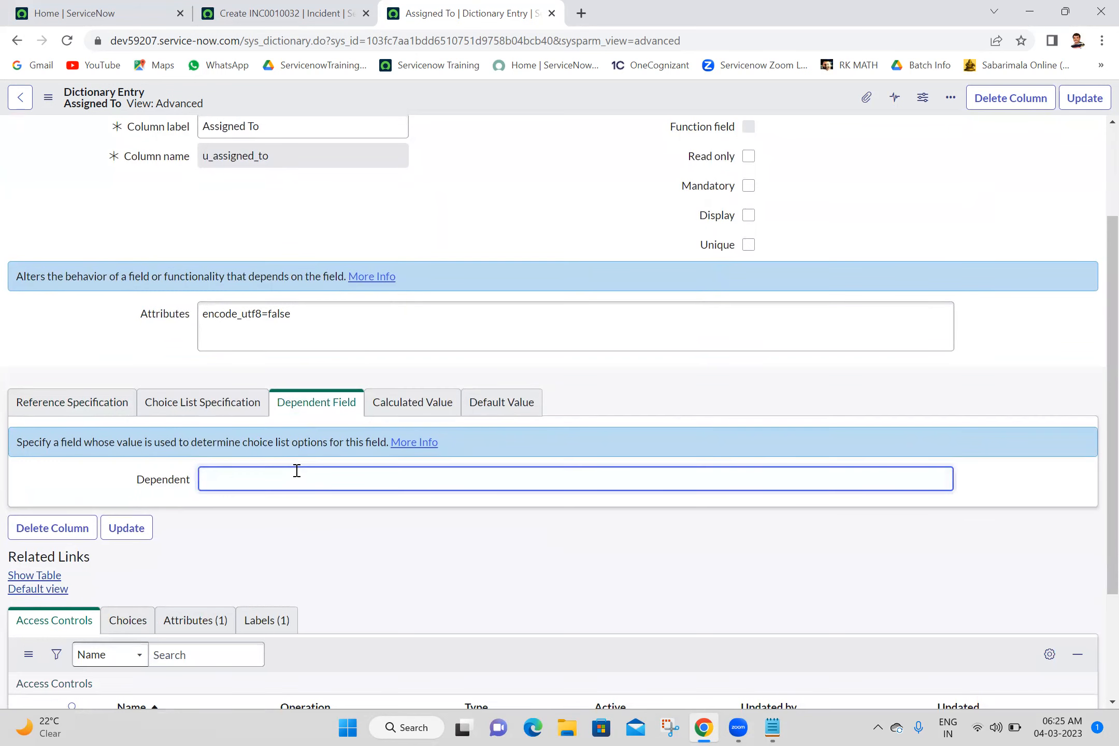
key("ctrl+v")
left_click(1084, 97)
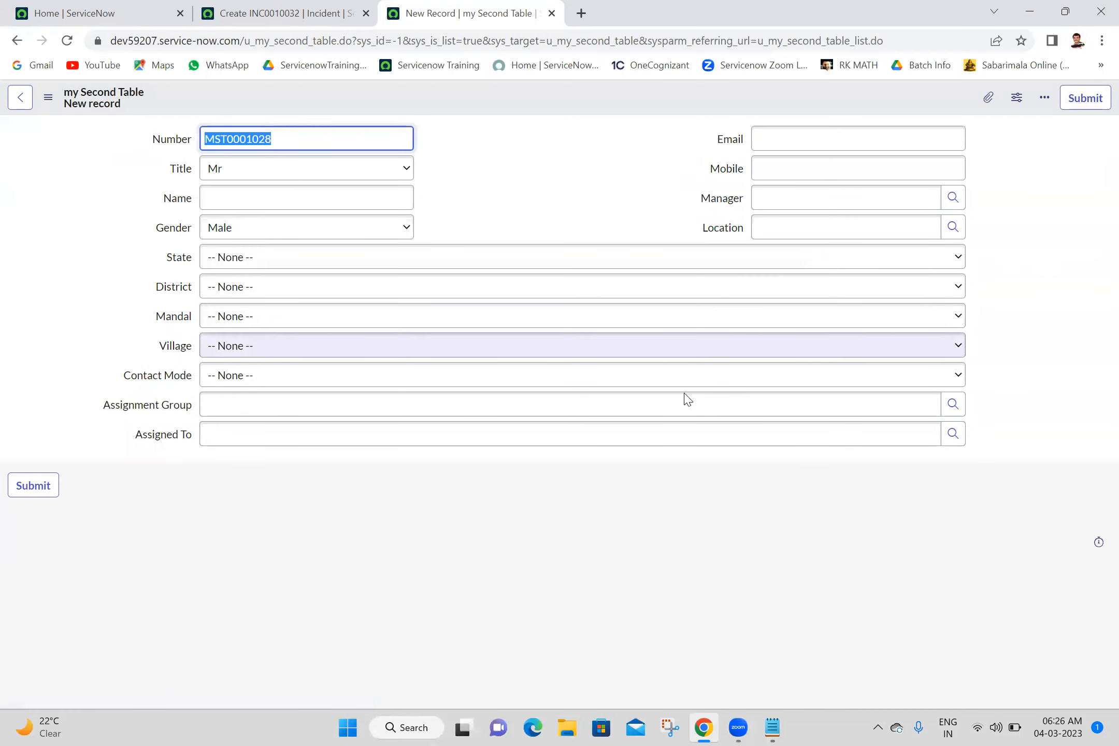
- Set the new record's Assignment Group to Software, examine the users offered by the Assigned To lookup, and close the lookup
left_click(862, 397)
type("soft")
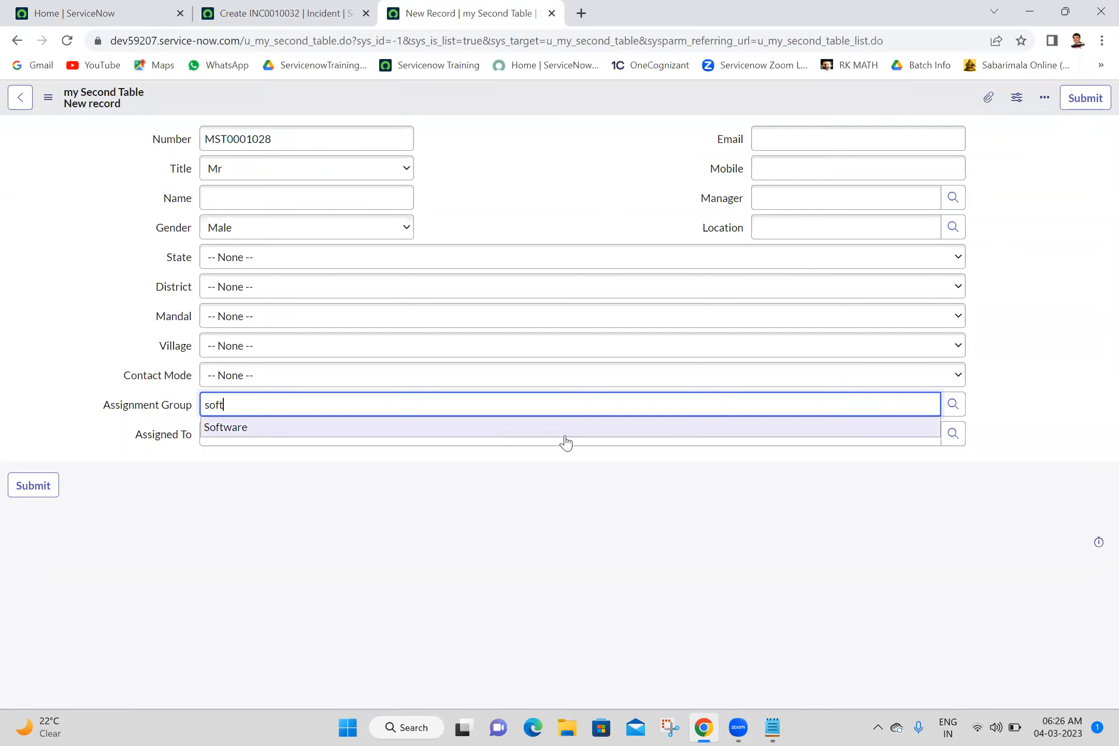
left_click(489, 430)
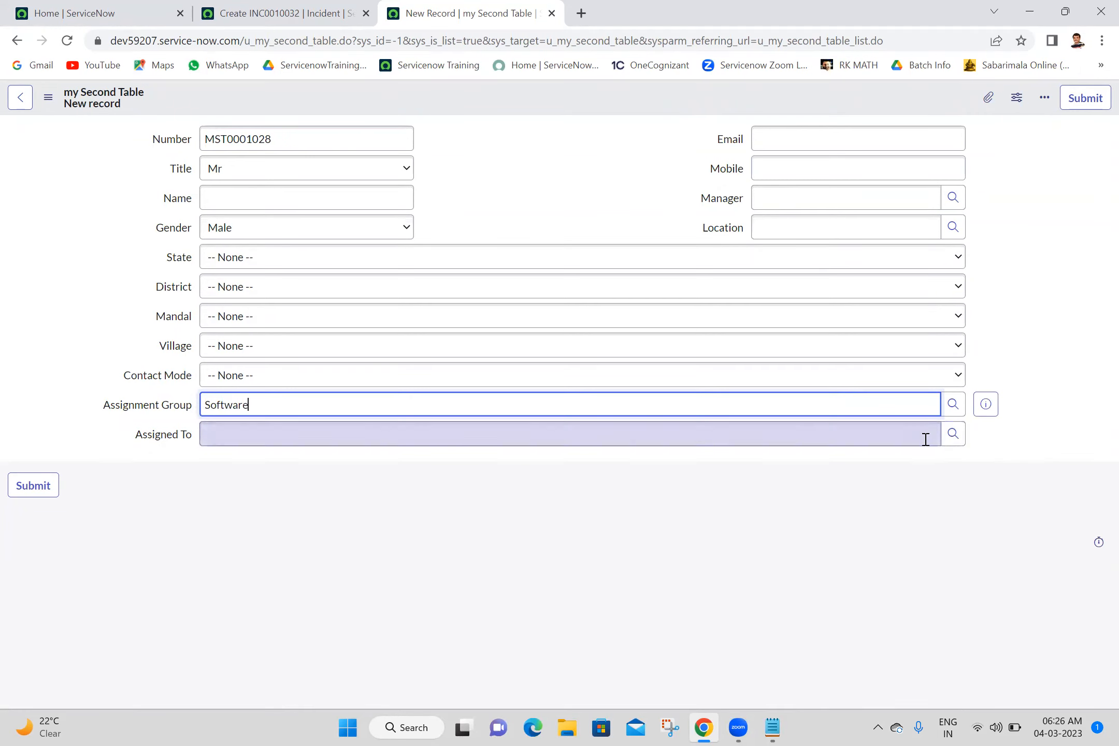
left_click(959, 441)
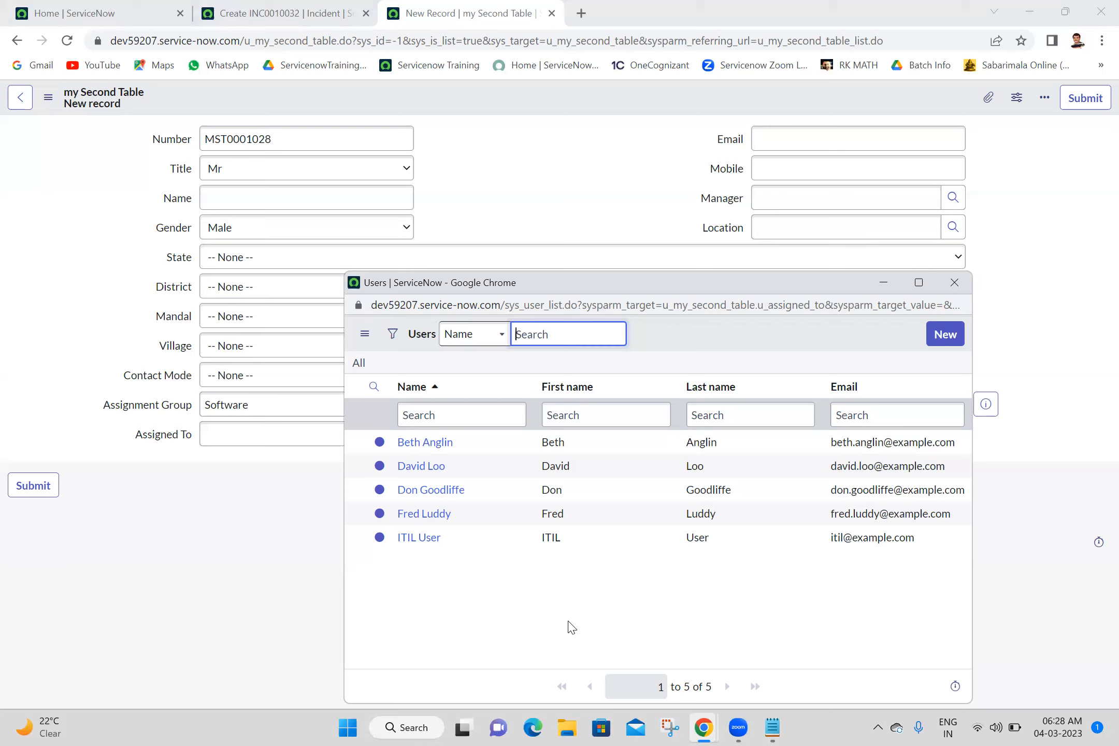
left_click(954, 283)
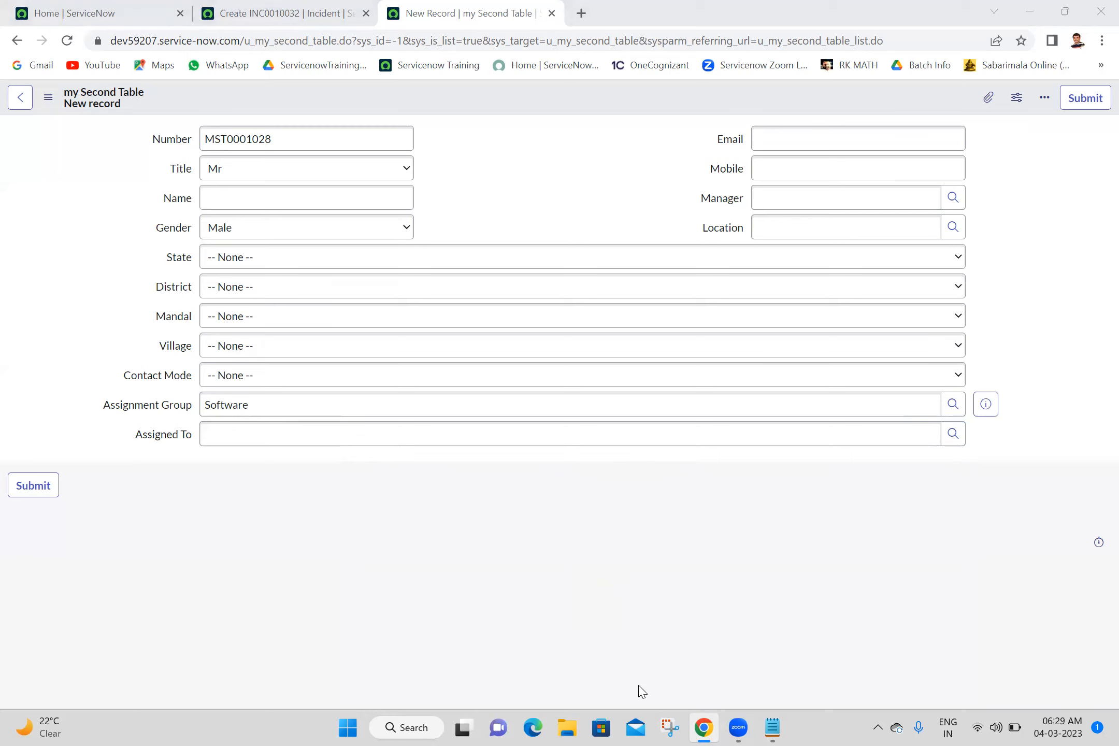
- Review the Reference Qualifier notes in Notepad, and return to Chrome
left_click(772, 727)
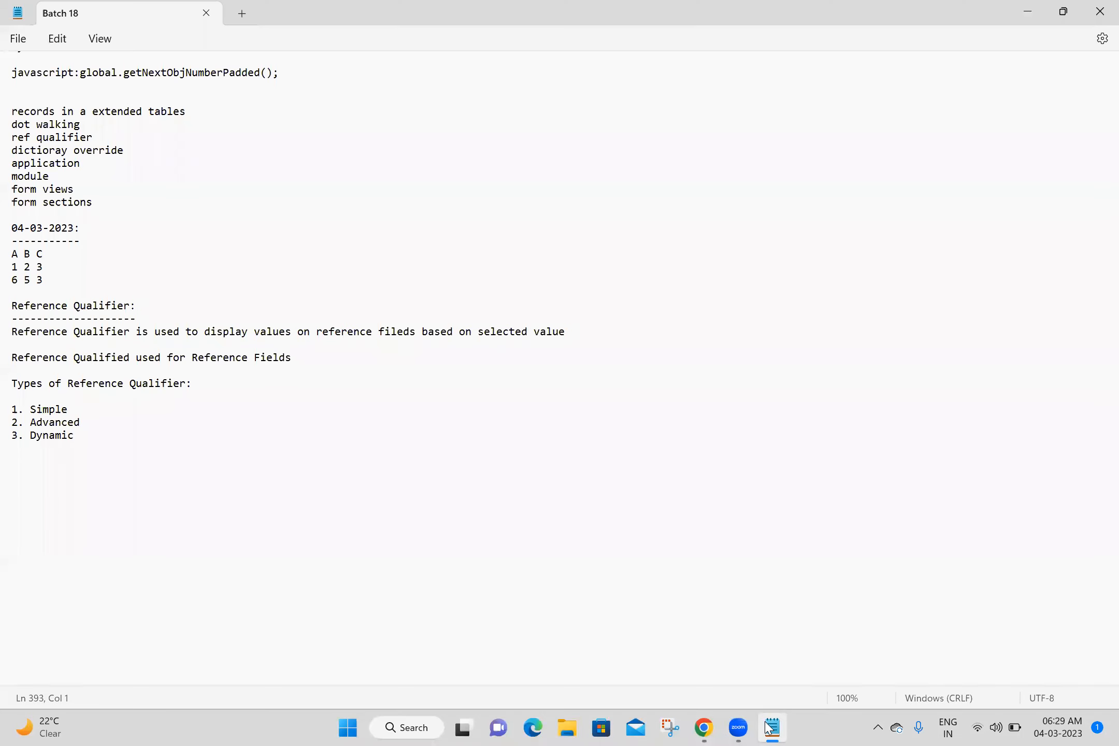
left_click(771, 728)
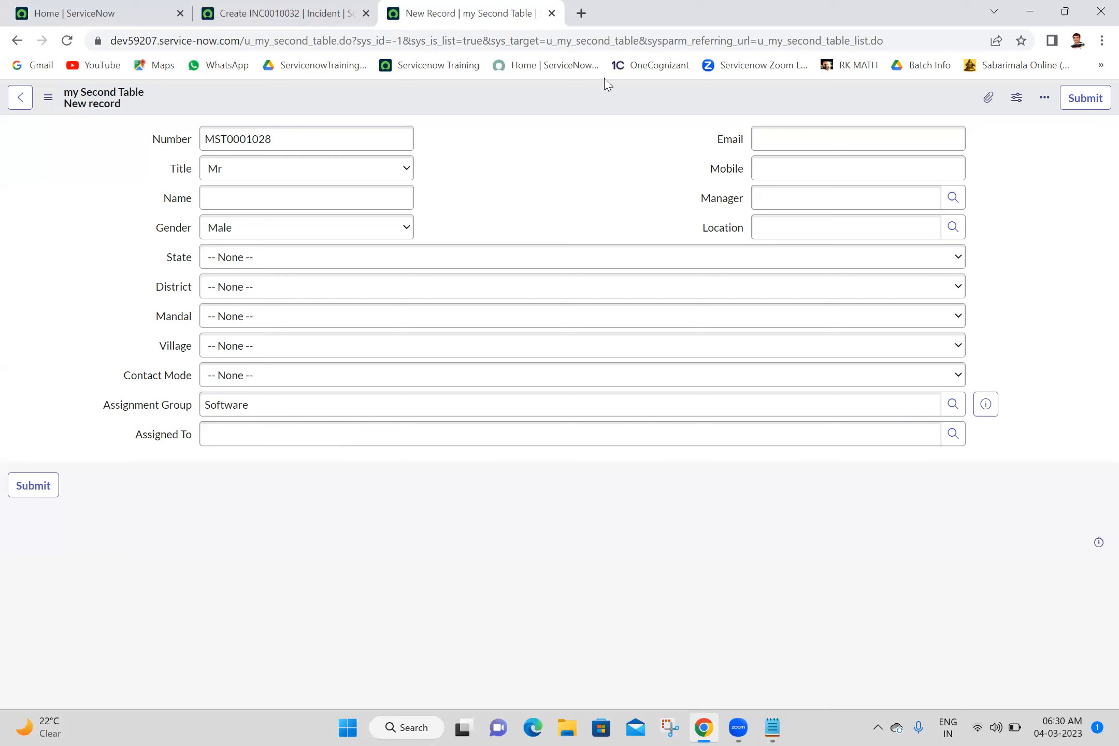
- Close the incident and my Second Table browser tabs, discarding their unsaved changes and keeping only the ServiceNow home page
left_click(312, 7)
left_click(31, 12)
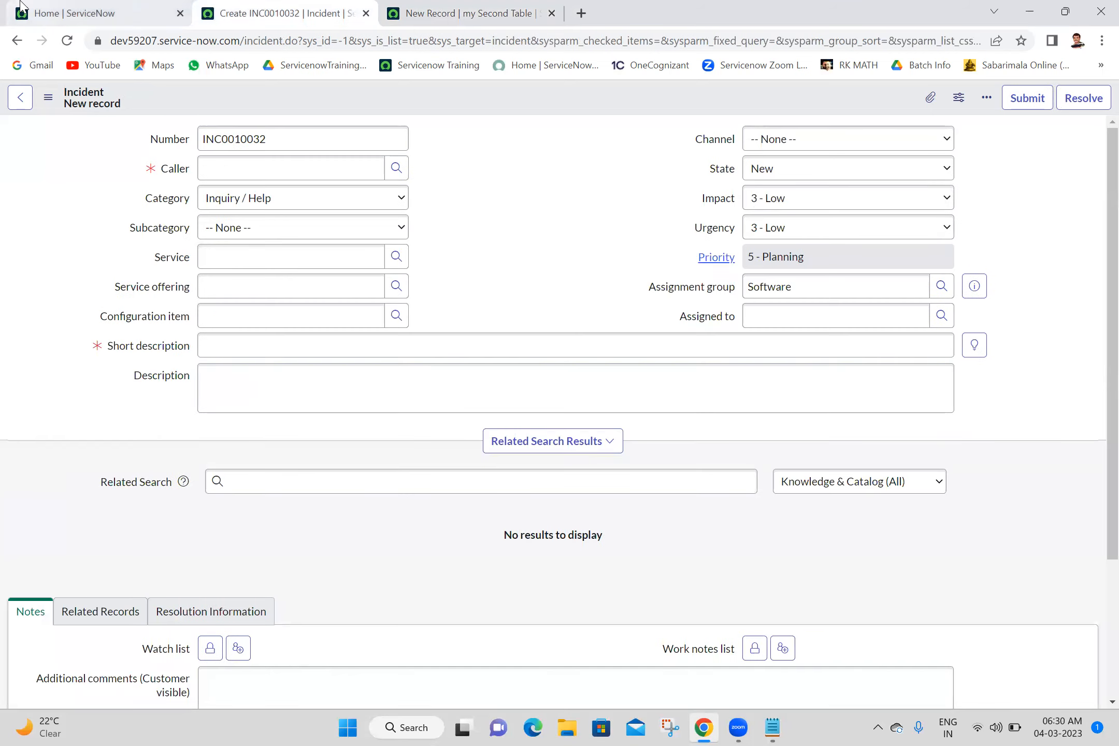
right_click(22, 7)
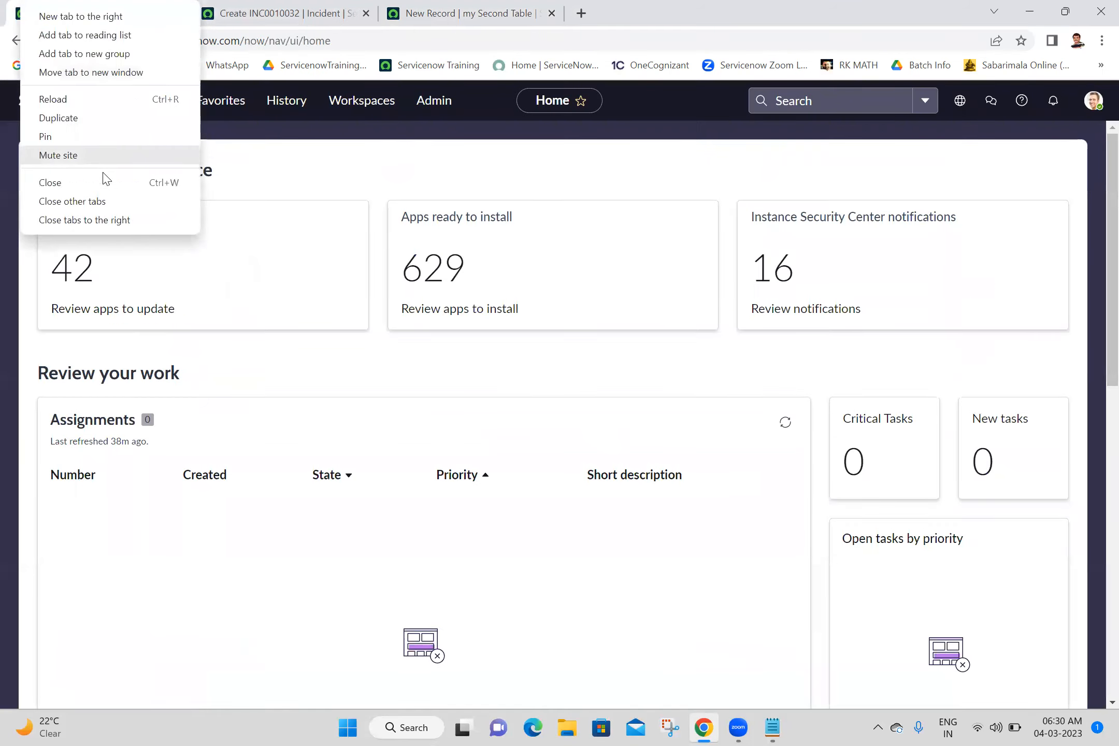
left_click(131, 222)
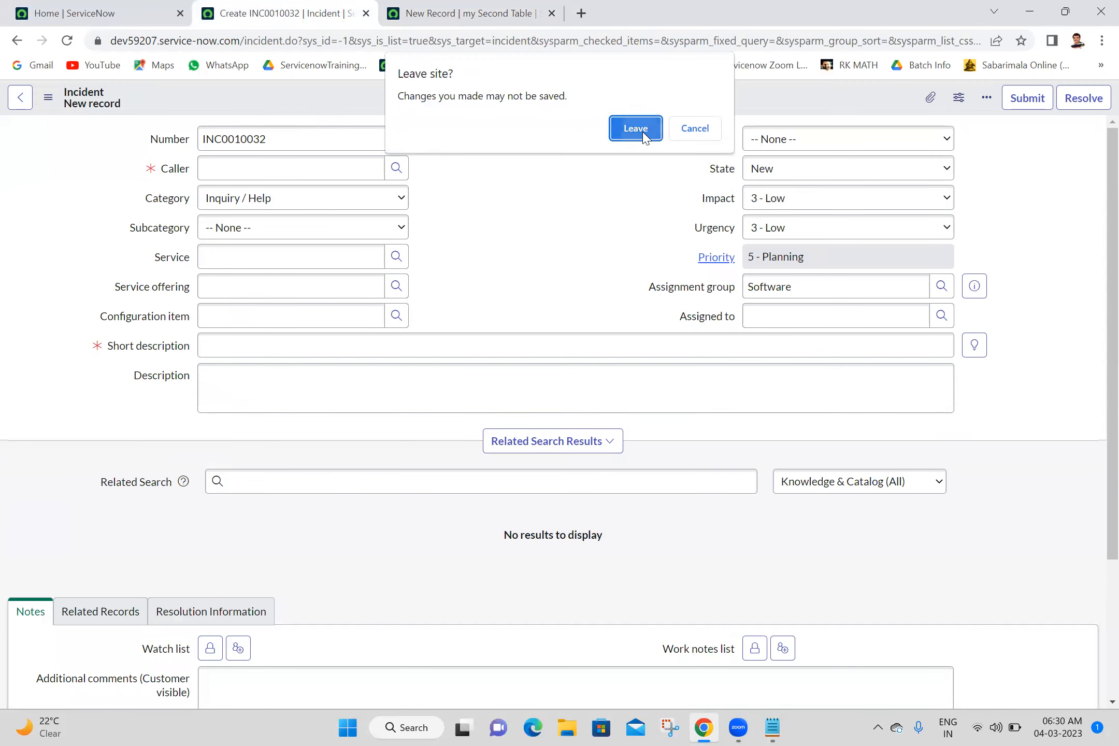
left_click(648, 134)
left_click(648, 130)
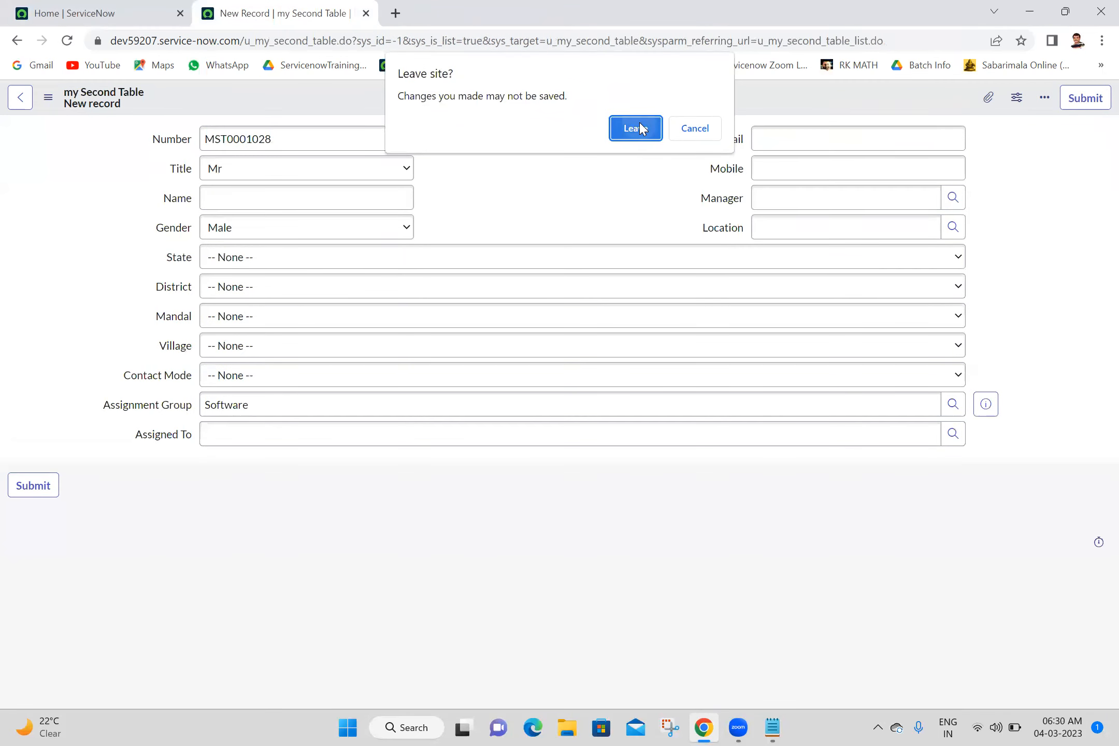
- Open a new My Child record form with the navigator entry u_my_child.FORM
left_click(158, 102)
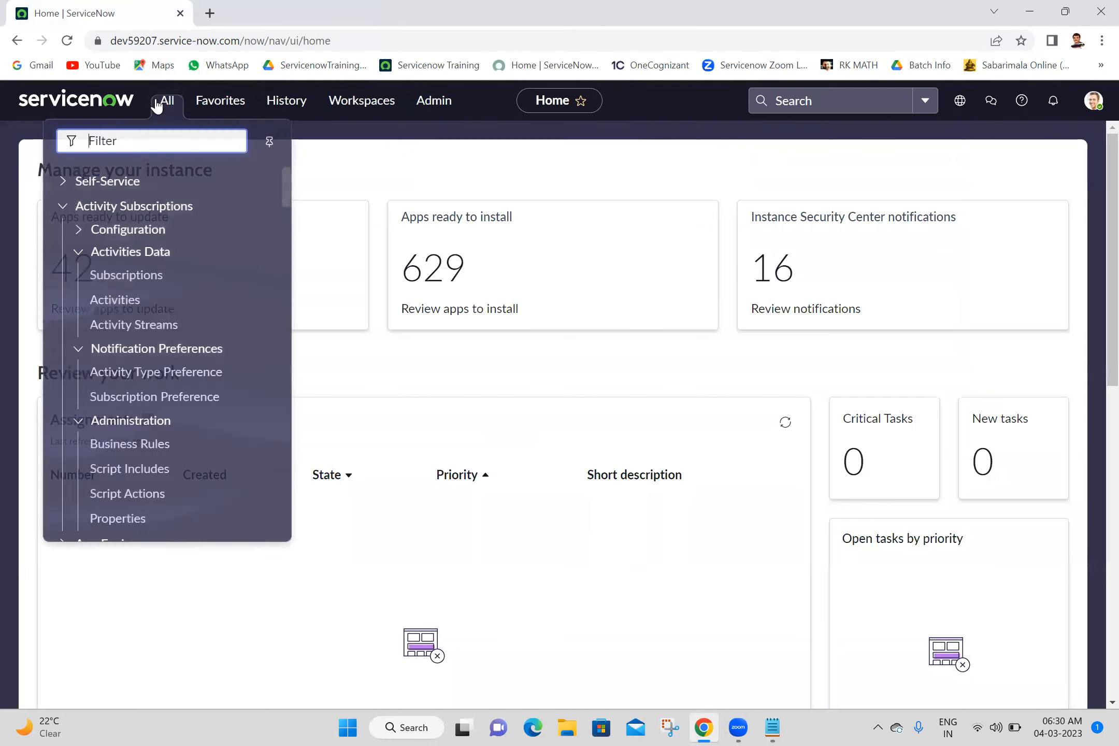
type("u")
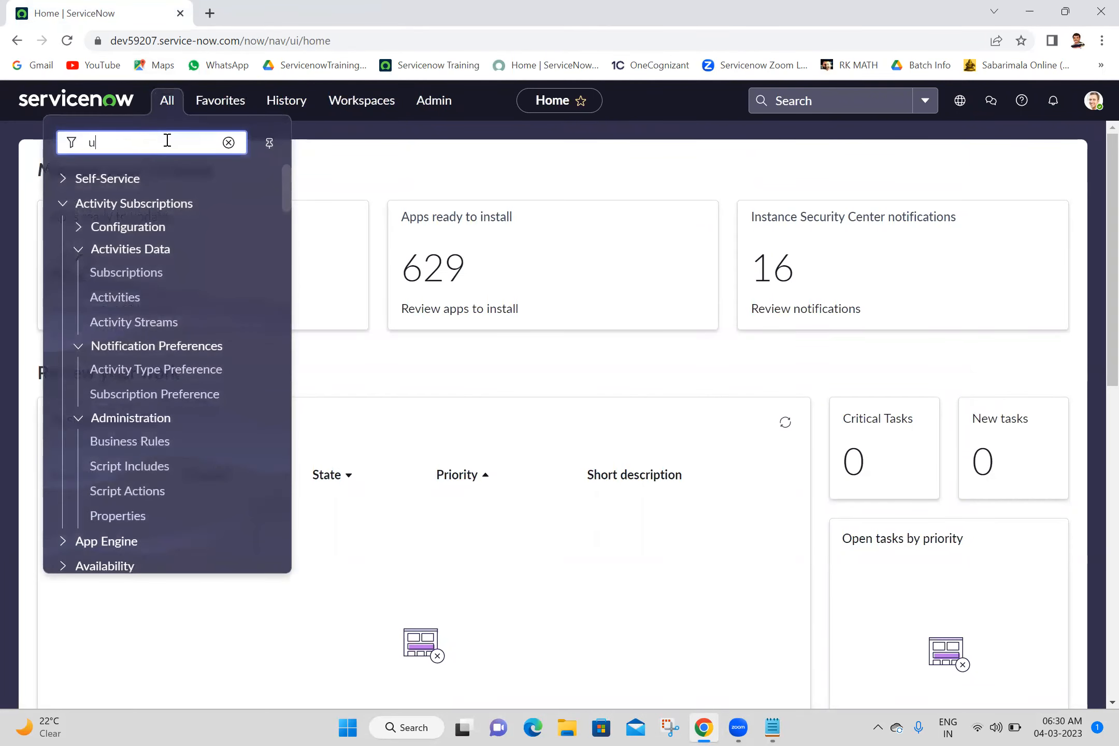
type("_my_child.FORM")
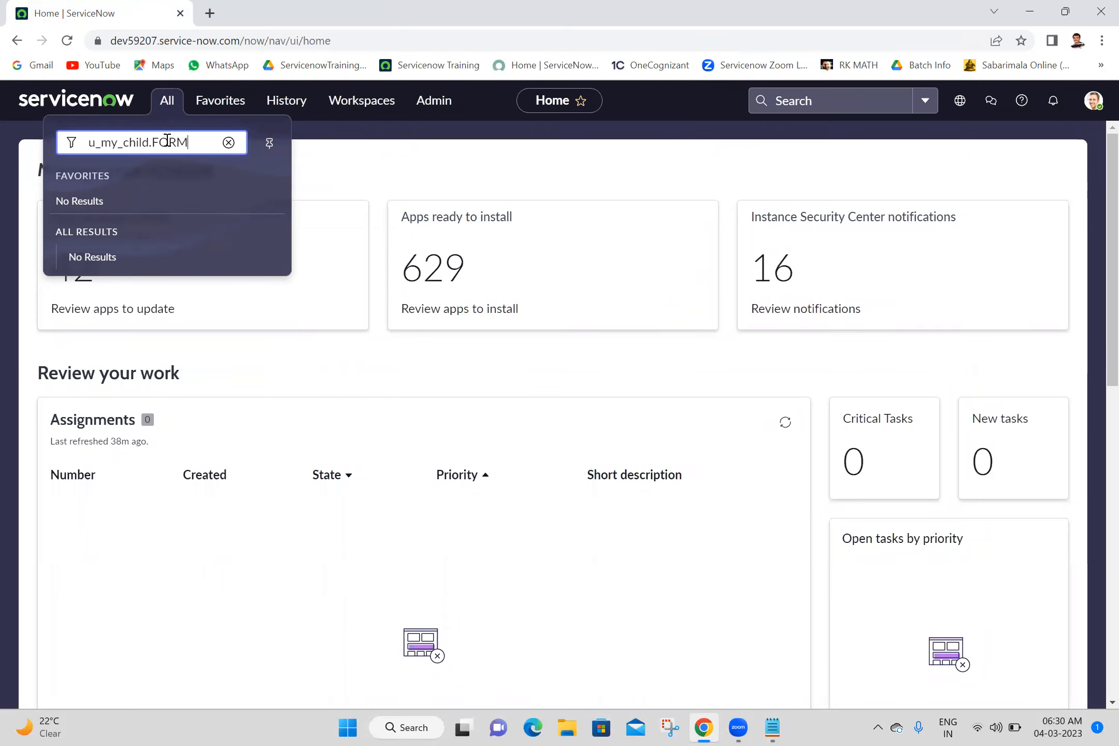
key("Return")
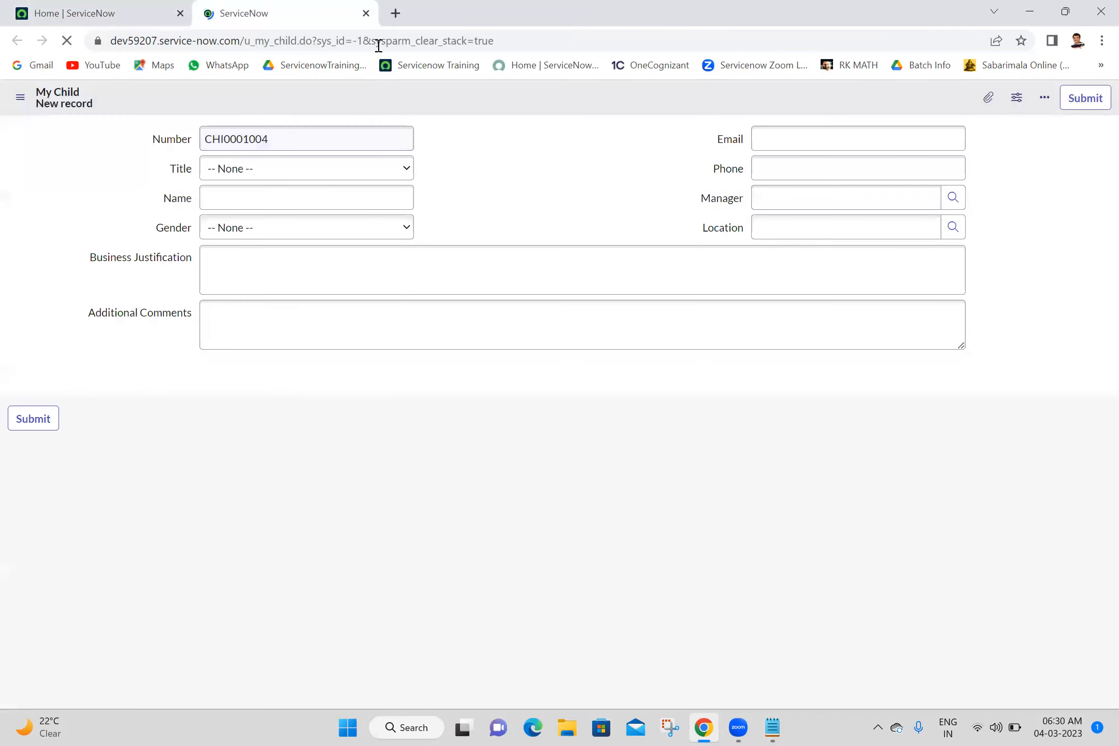
- Find the My Parents list through the navigator, open it in its own browser tab, and start a new My Parent record
left_click(104, 13)
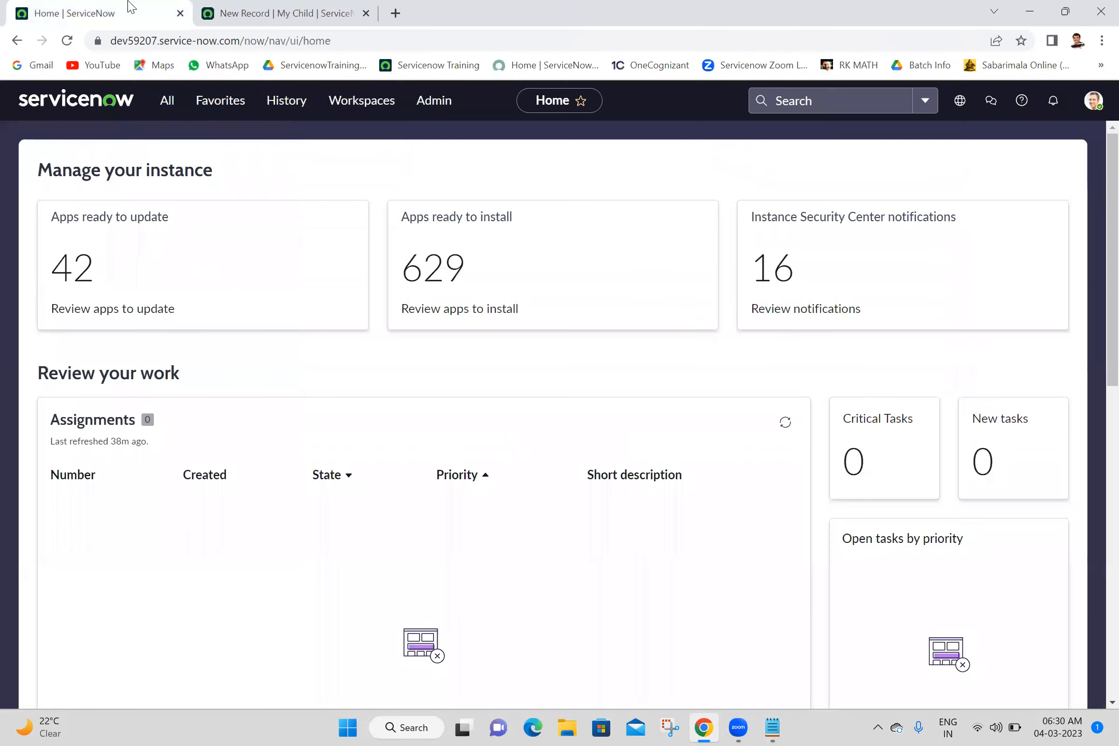
left_click(166, 101)
type("my parent")
middle_click(127, 285)
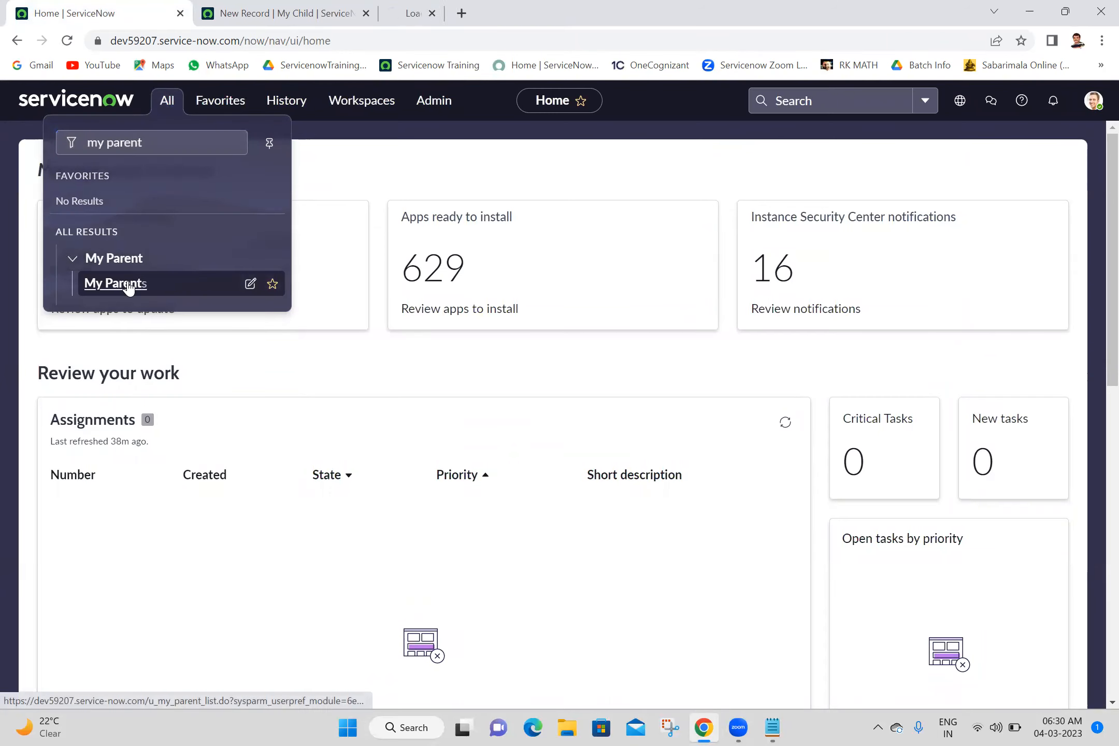
left_click(498, 7)
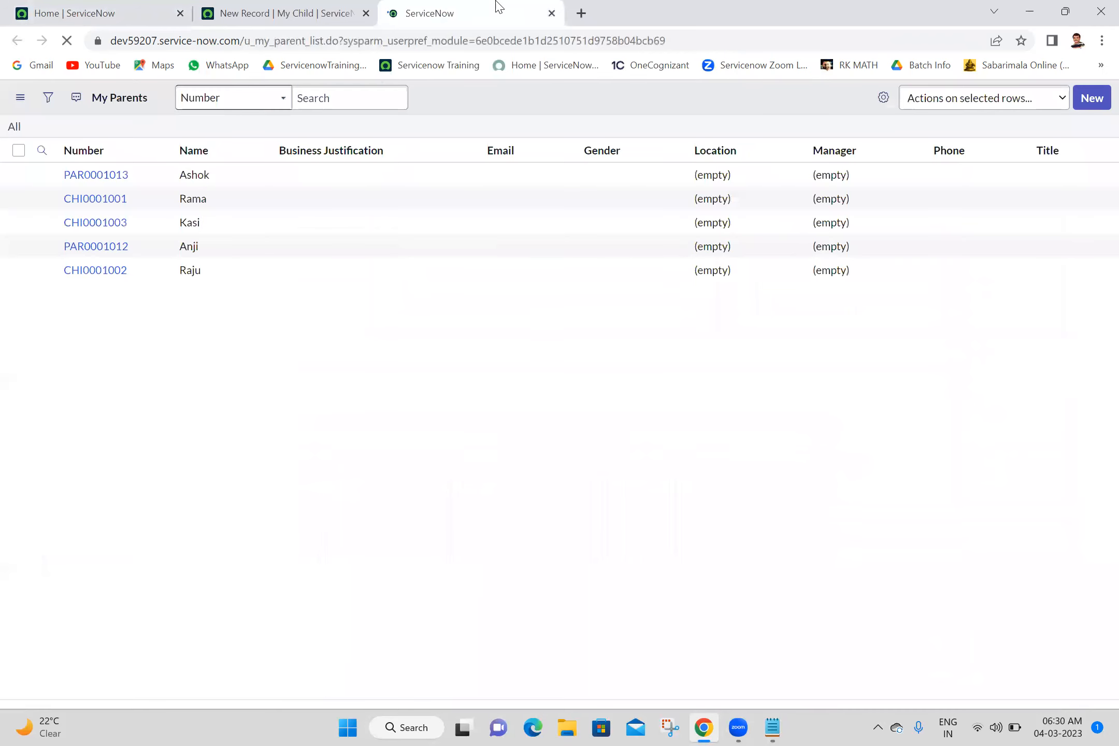
left_click(1094, 110)
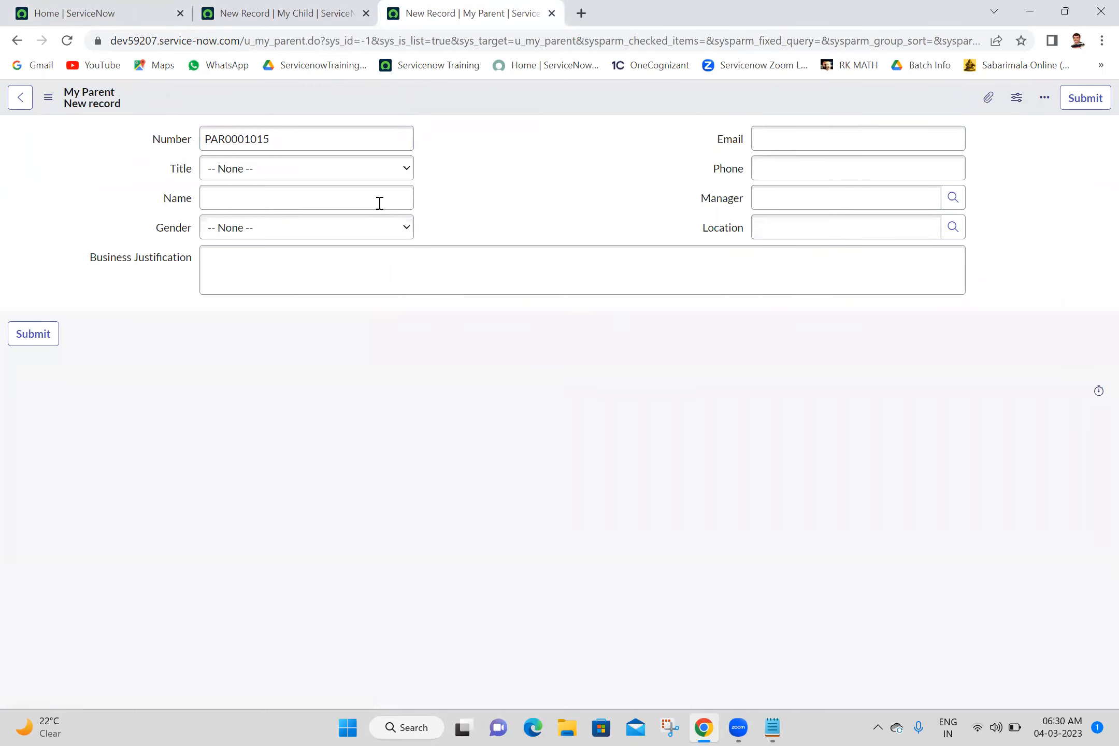
- Compare the fields of the new My Child and My Parent record forms
left_click(280, 13)
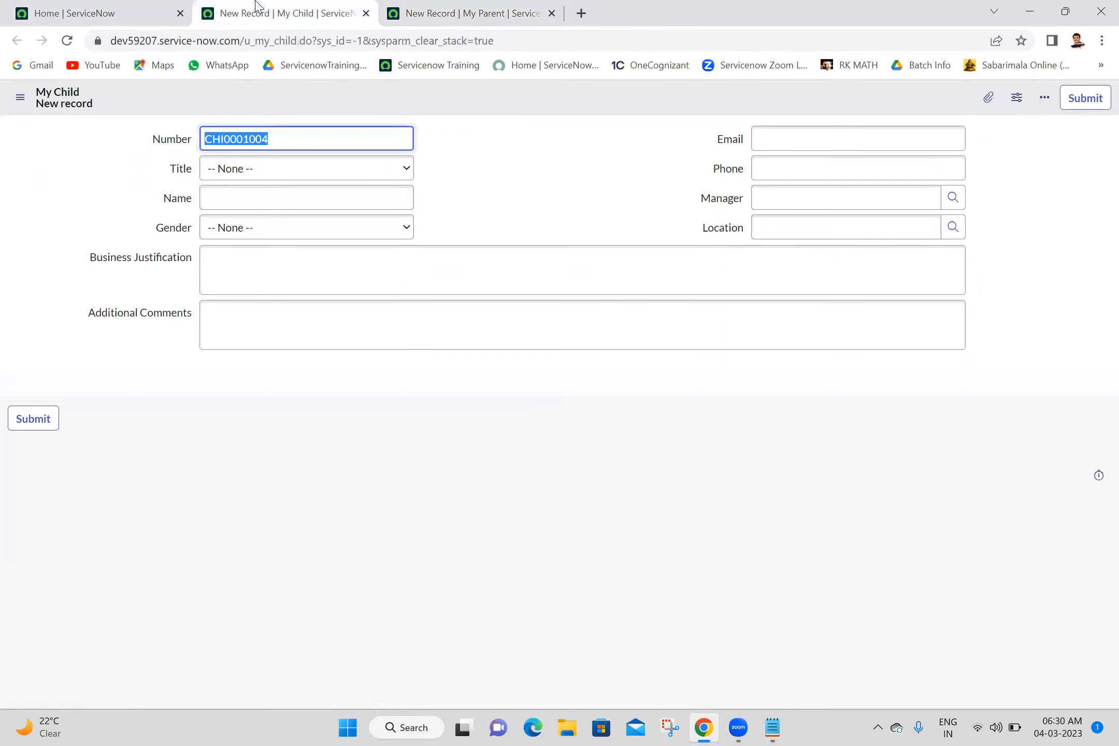
left_click(461, 7)
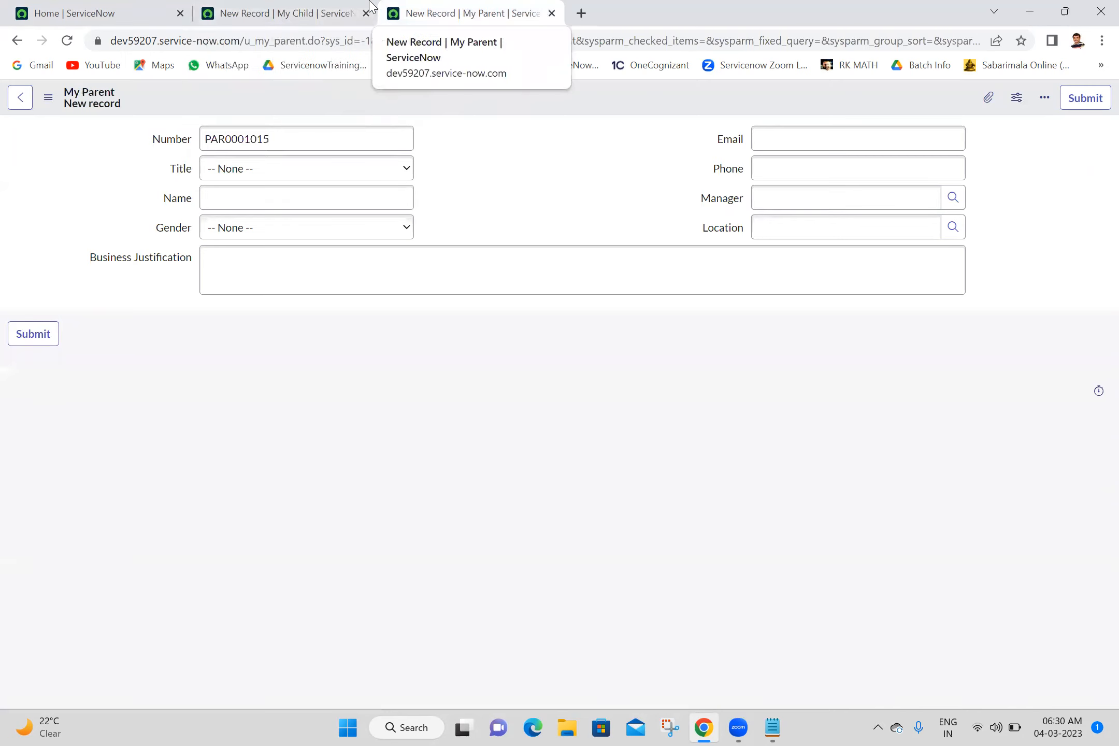
left_click(561, 167)
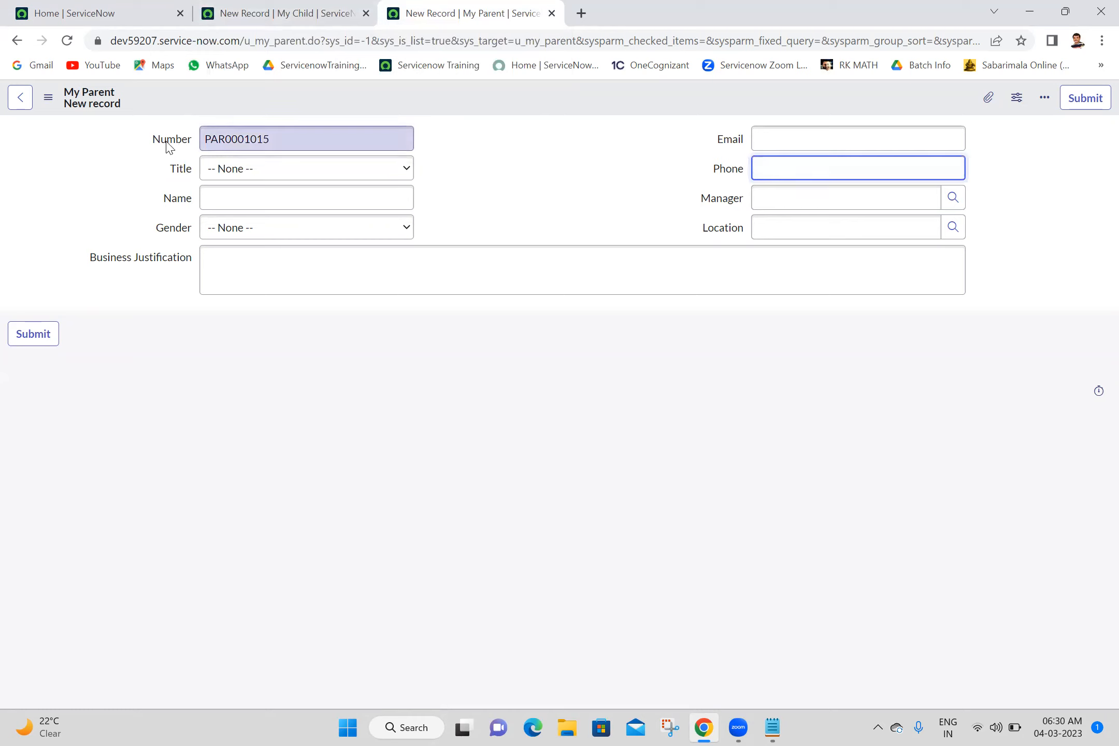
left_click(490, 167)
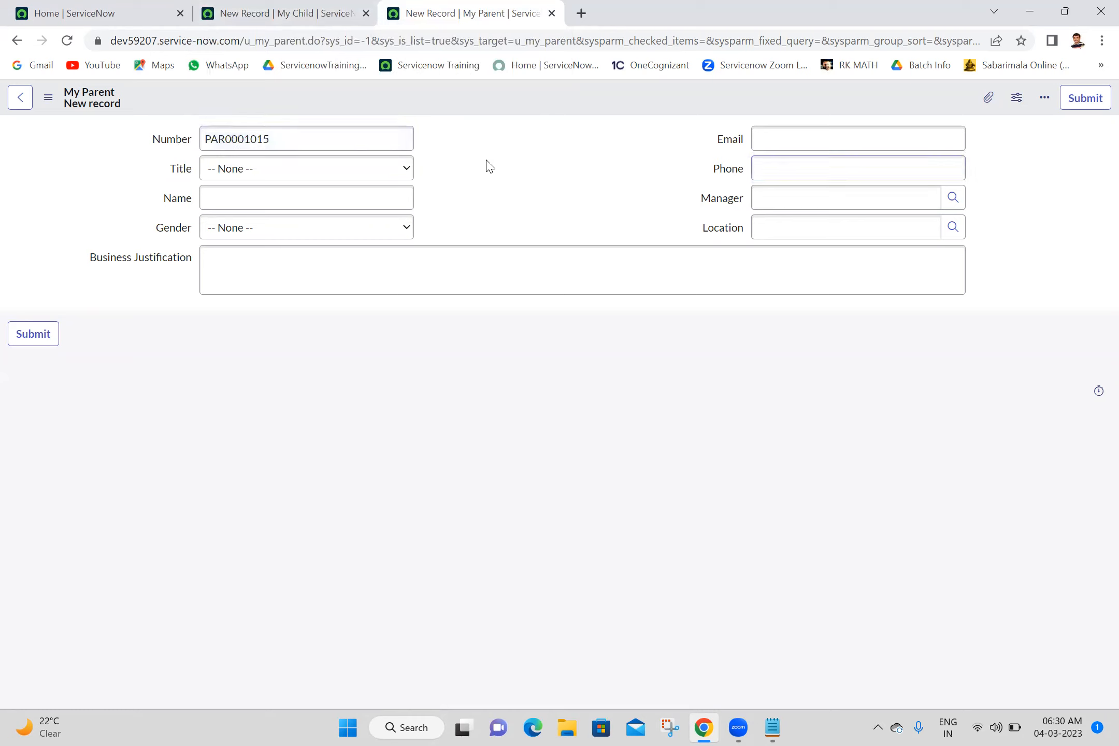
- Make the My Parent table's Number field read only in its dictionary entry and save the change
right_click(182, 145)
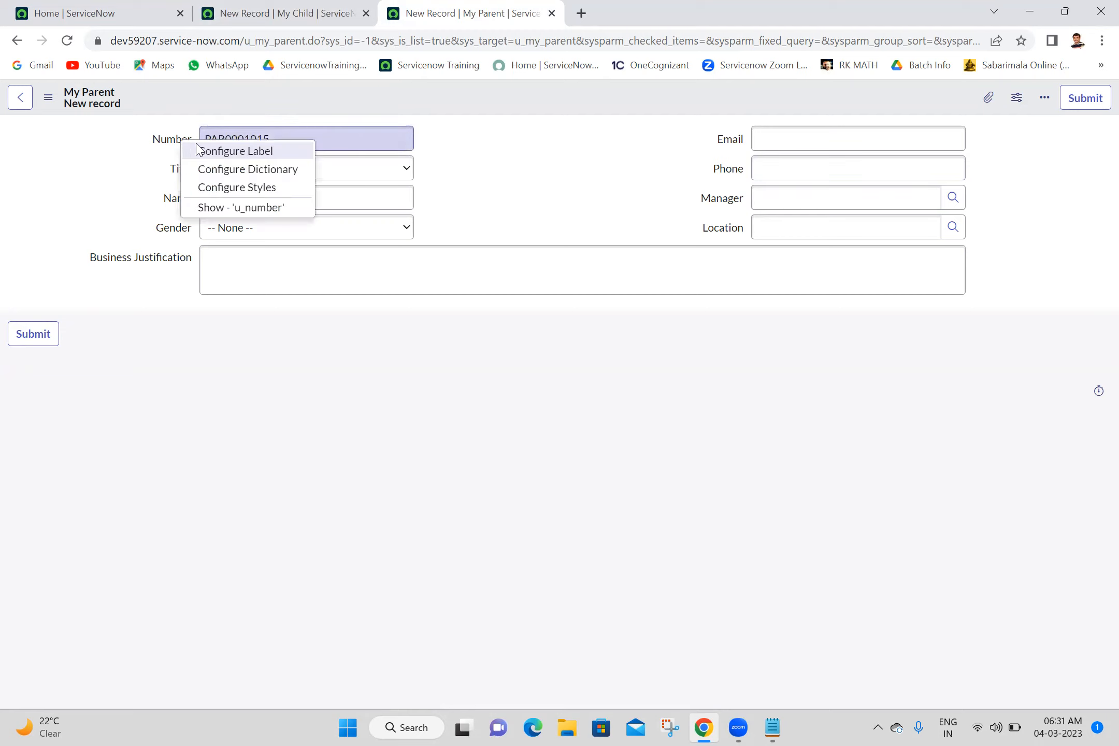
left_click(223, 170)
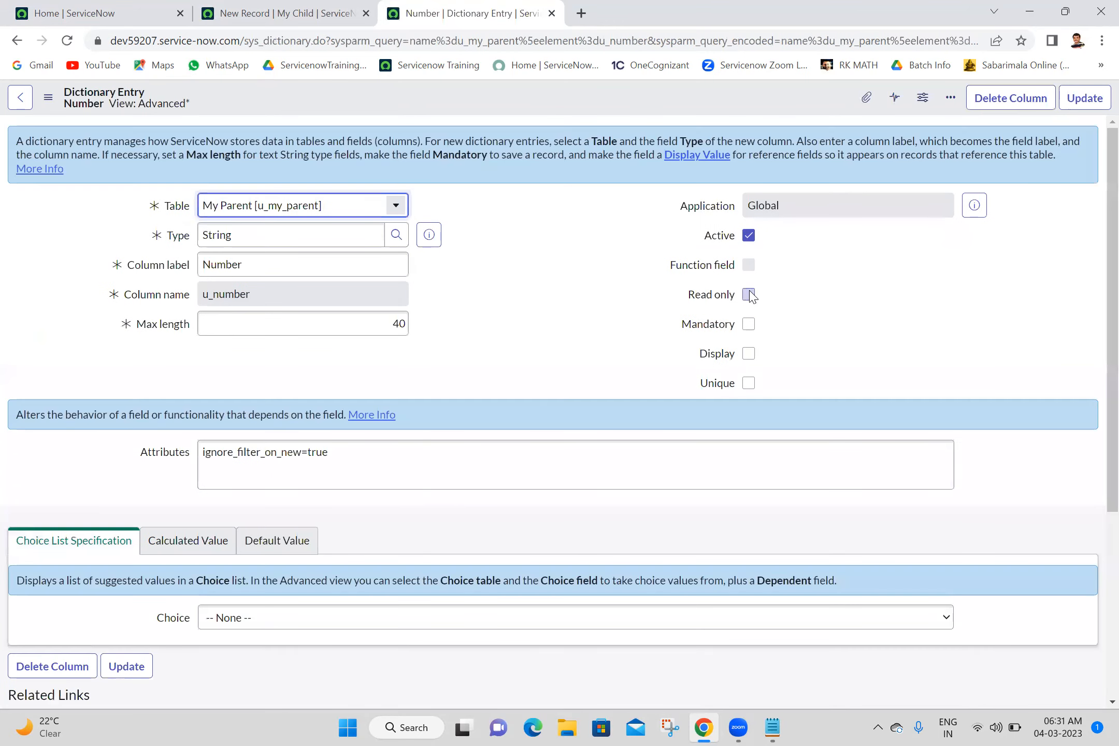
left_click(749, 295)
left_click(1096, 102)
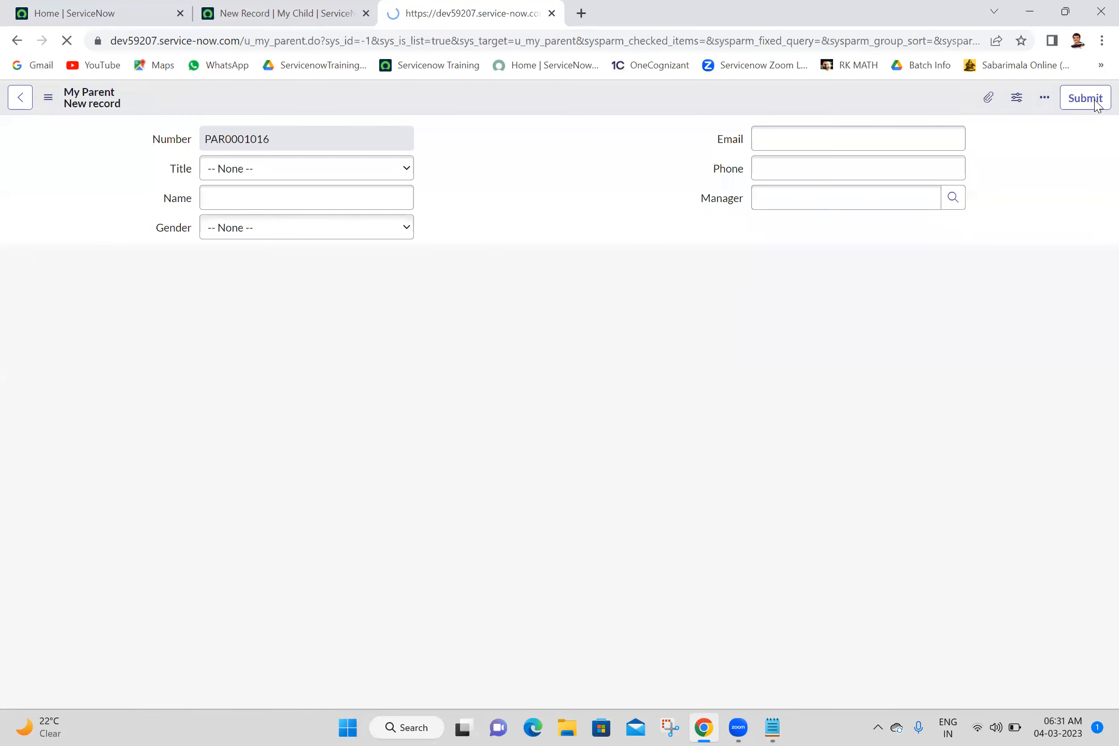
- Make the My Parent table's Name field mandatory in its dictionary entry and save the change
right_click(187, 203)
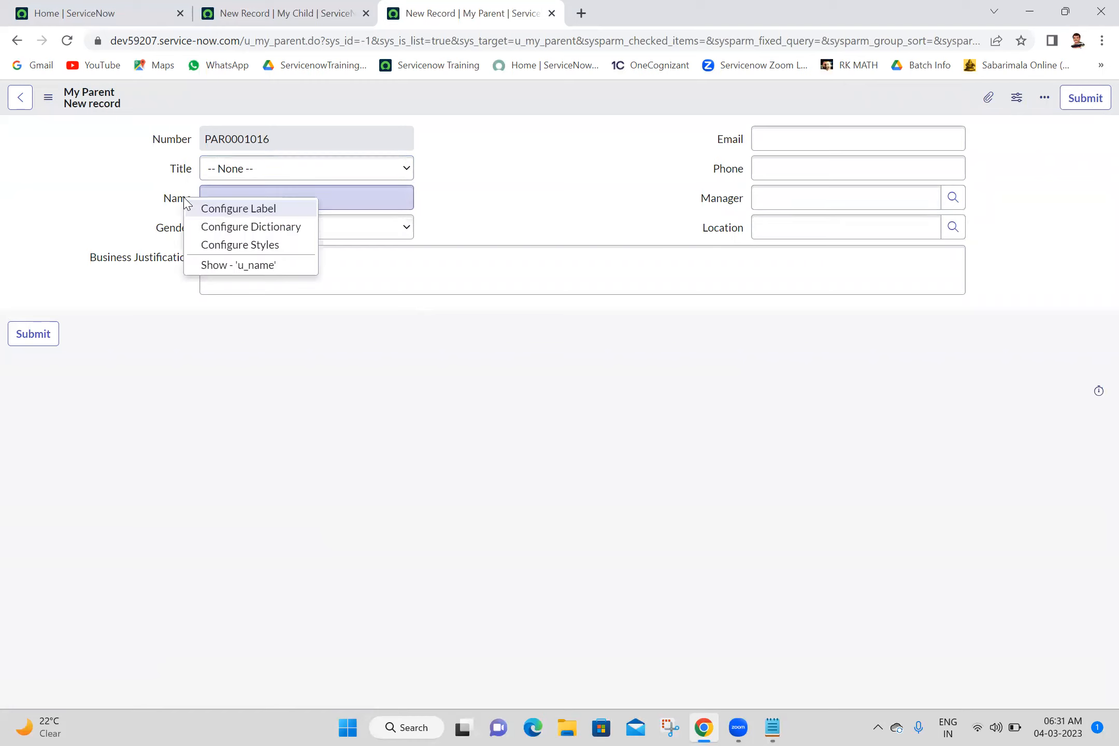
left_click(236, 232)
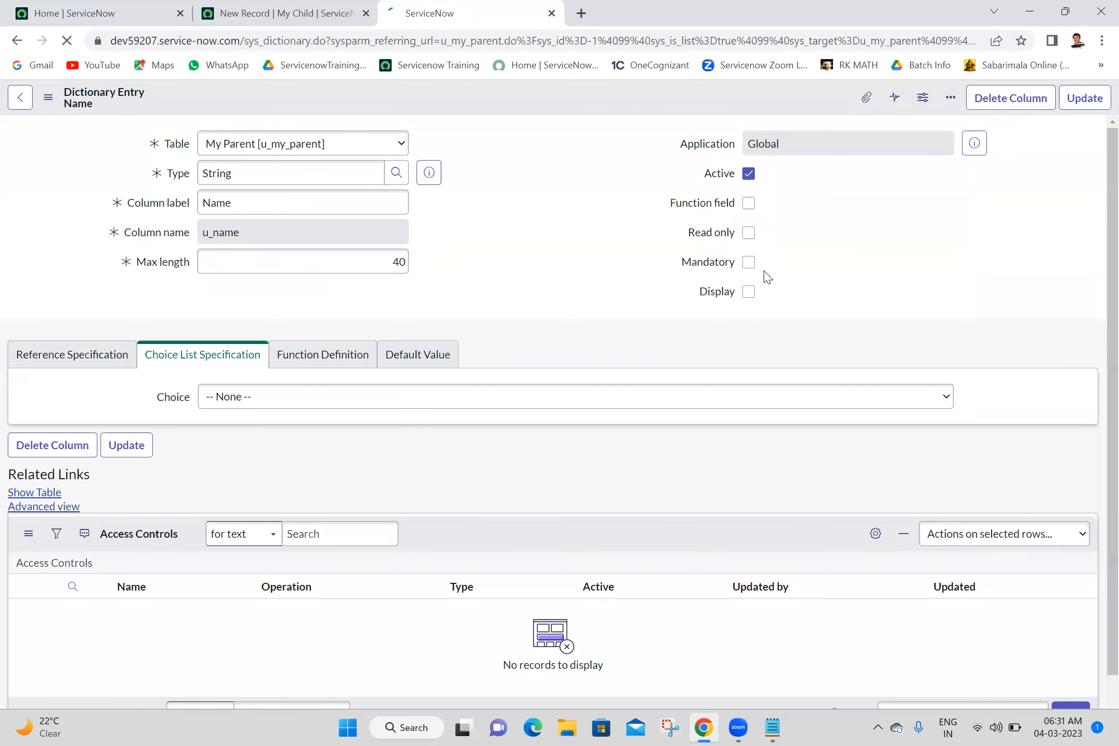
left_click(749, 325)
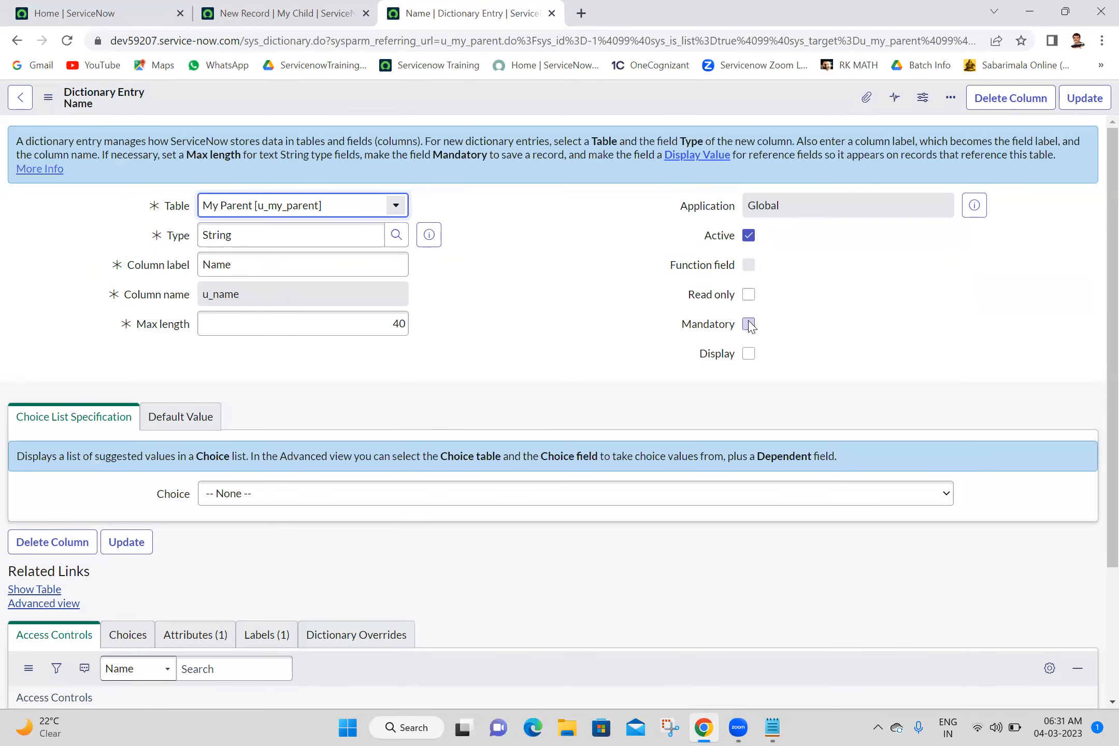
left_click(1083, 97)
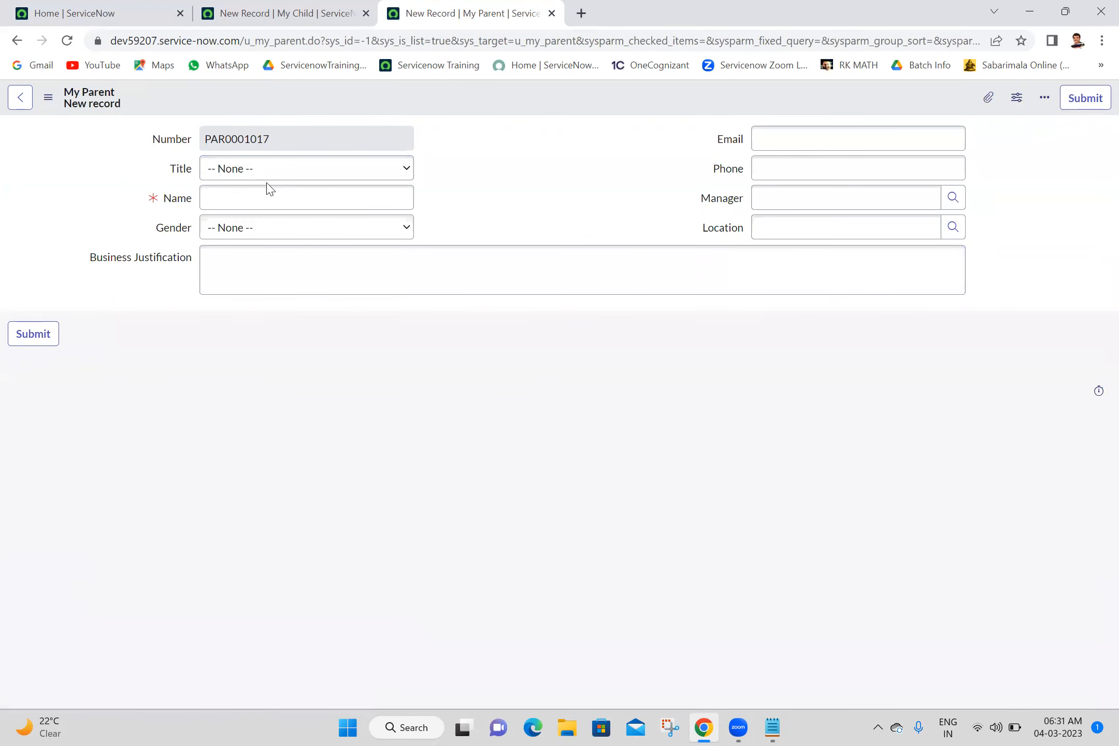
- Check the Title field's choices, then open the Gender field's dictionary entry in the advanced view
left_click(292, 167)
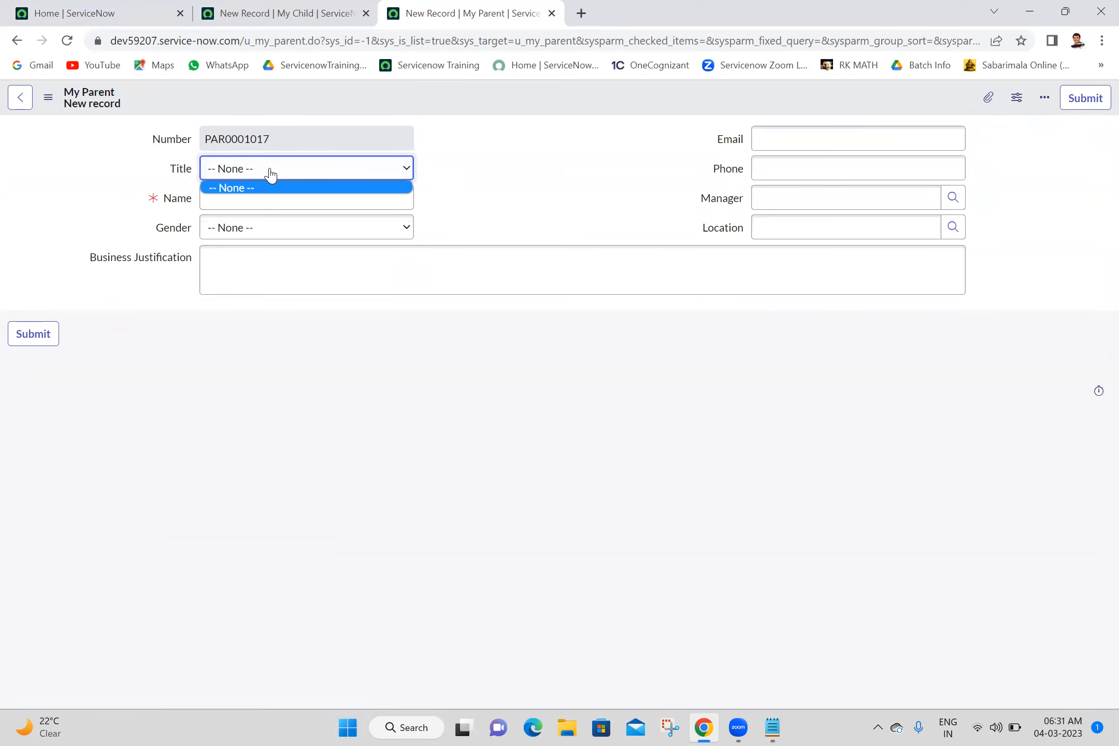
left_click(145, 175)
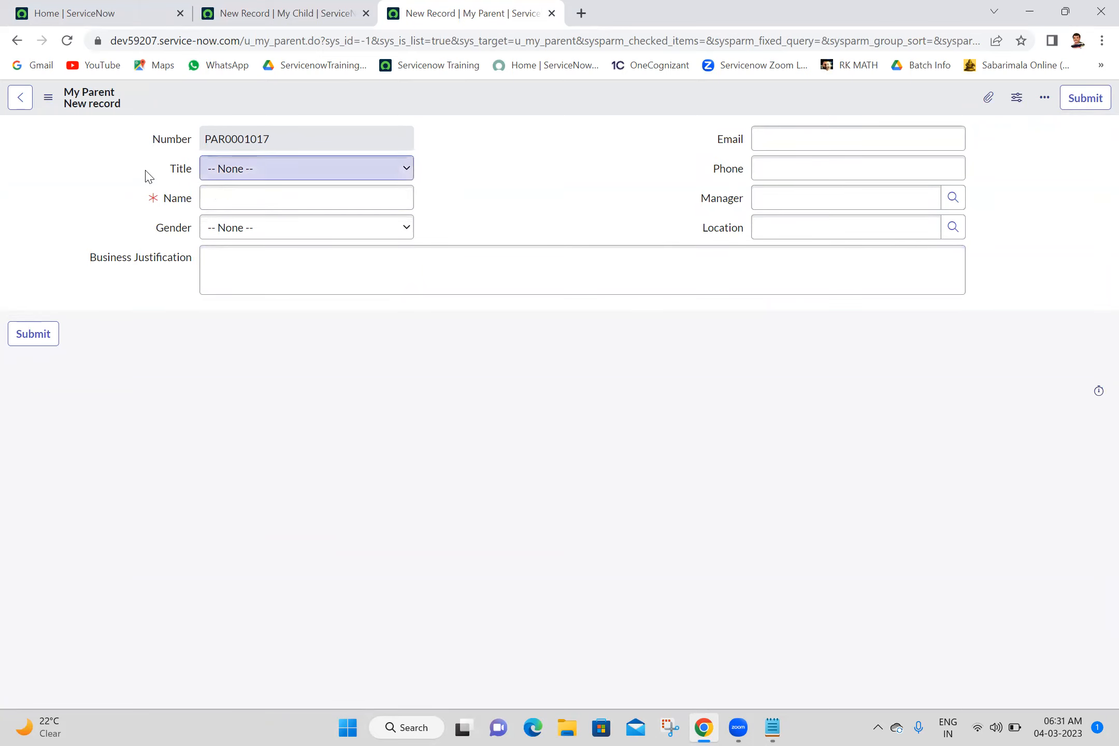
right_click(172, 234)
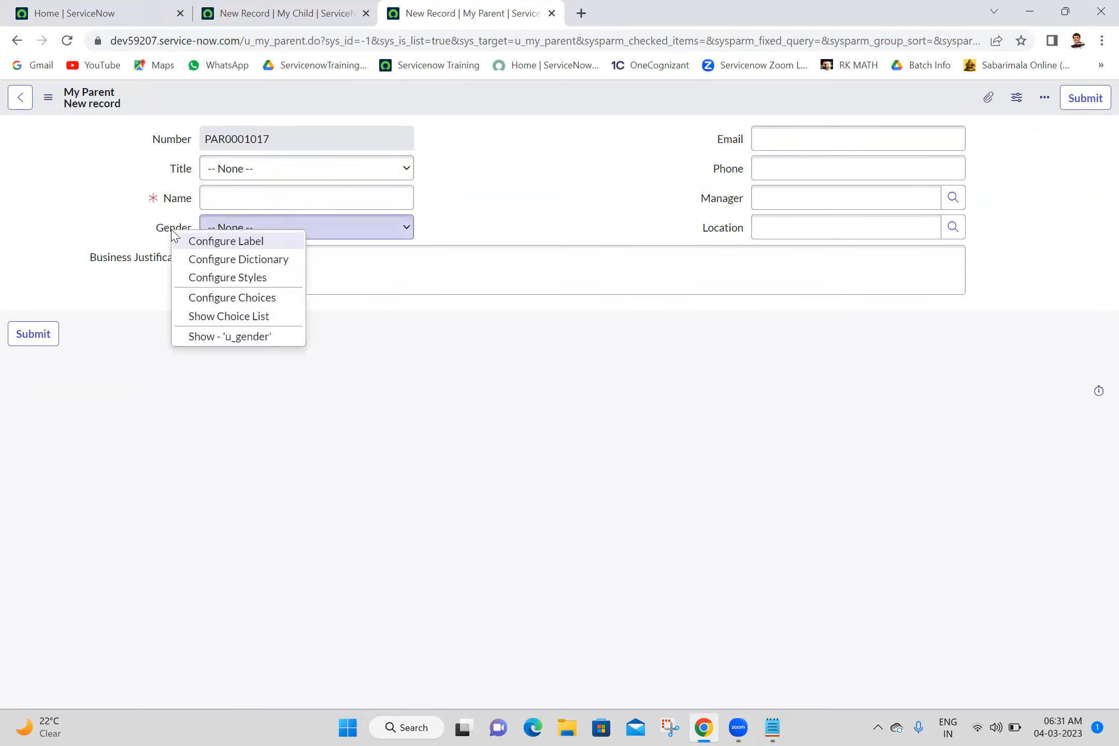
left_click(213, 259)
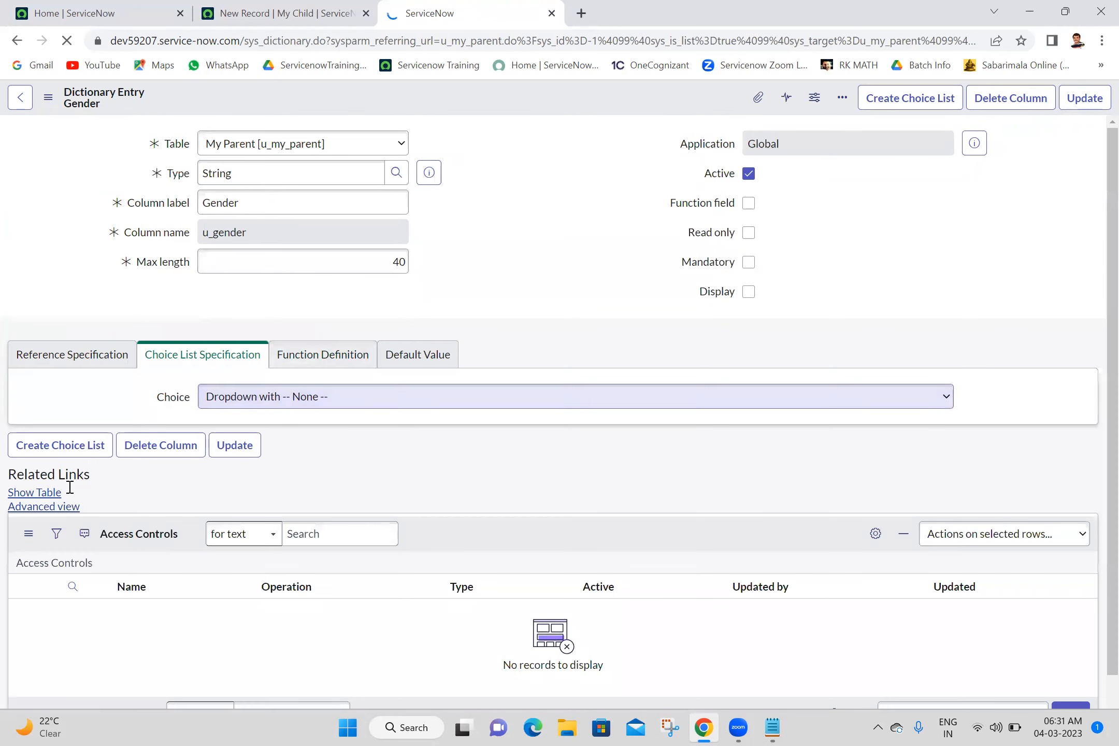
left_click(54, 508)
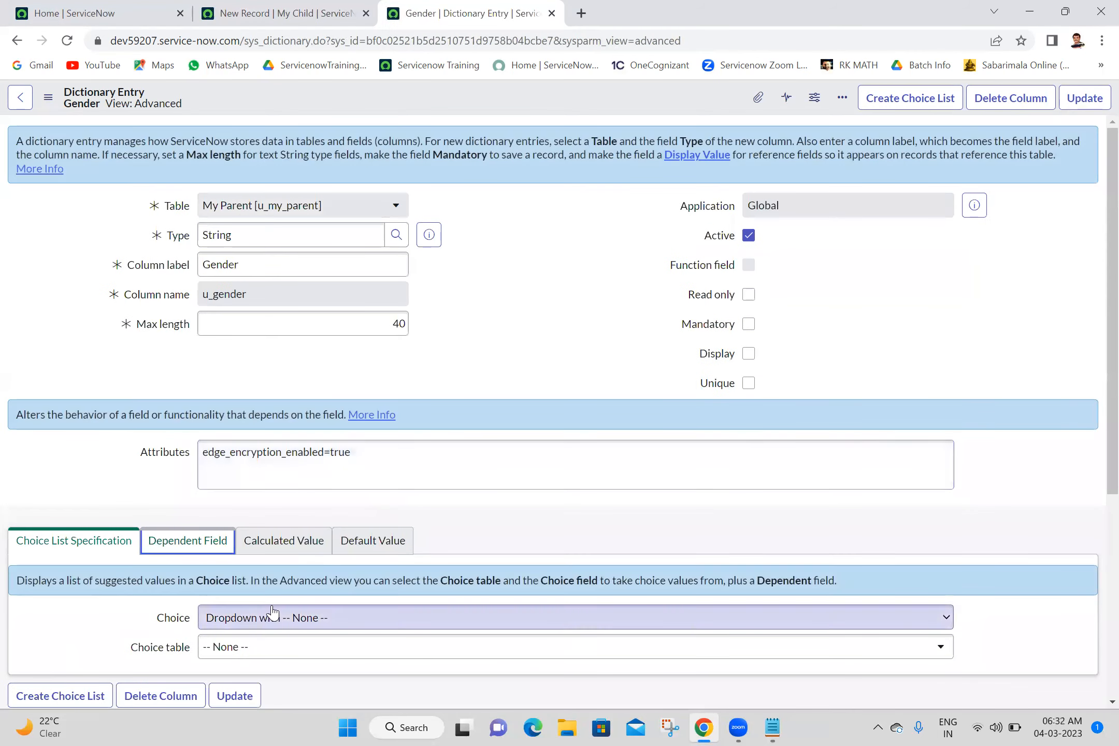
- Enable the dependent field option for Gender, make it dependent on the Title field, and update the dictionary entry
left_click_drag(1109, 319, 1109, 432)
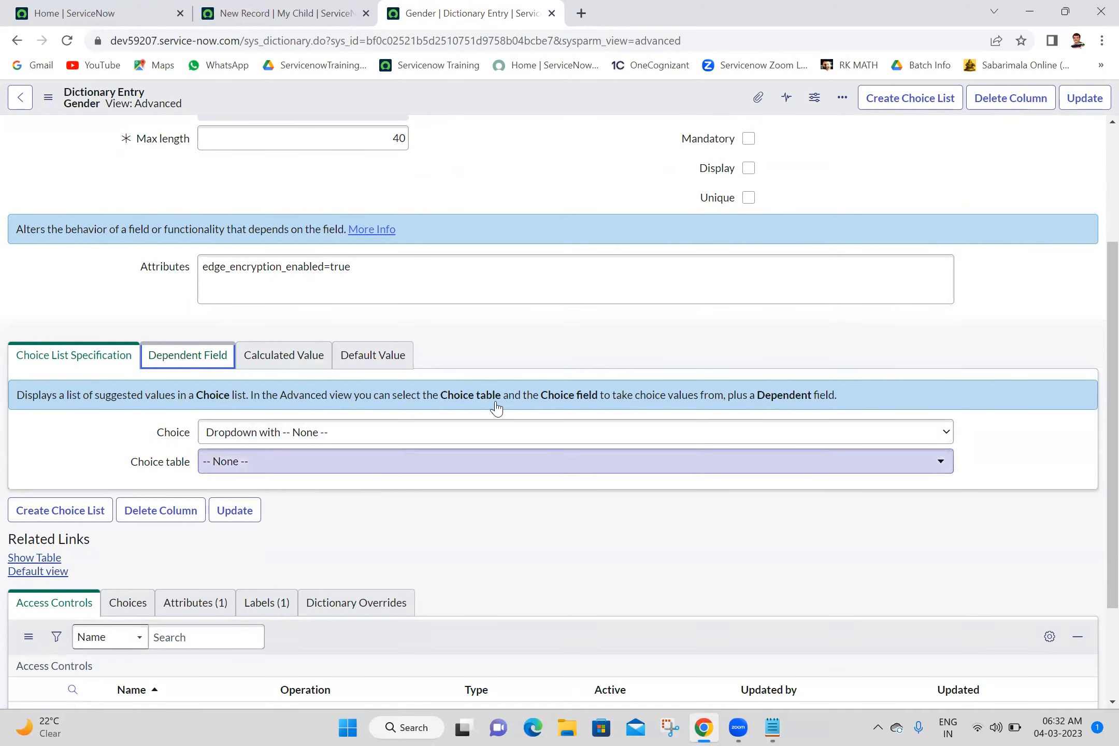
left_click(287, 358)
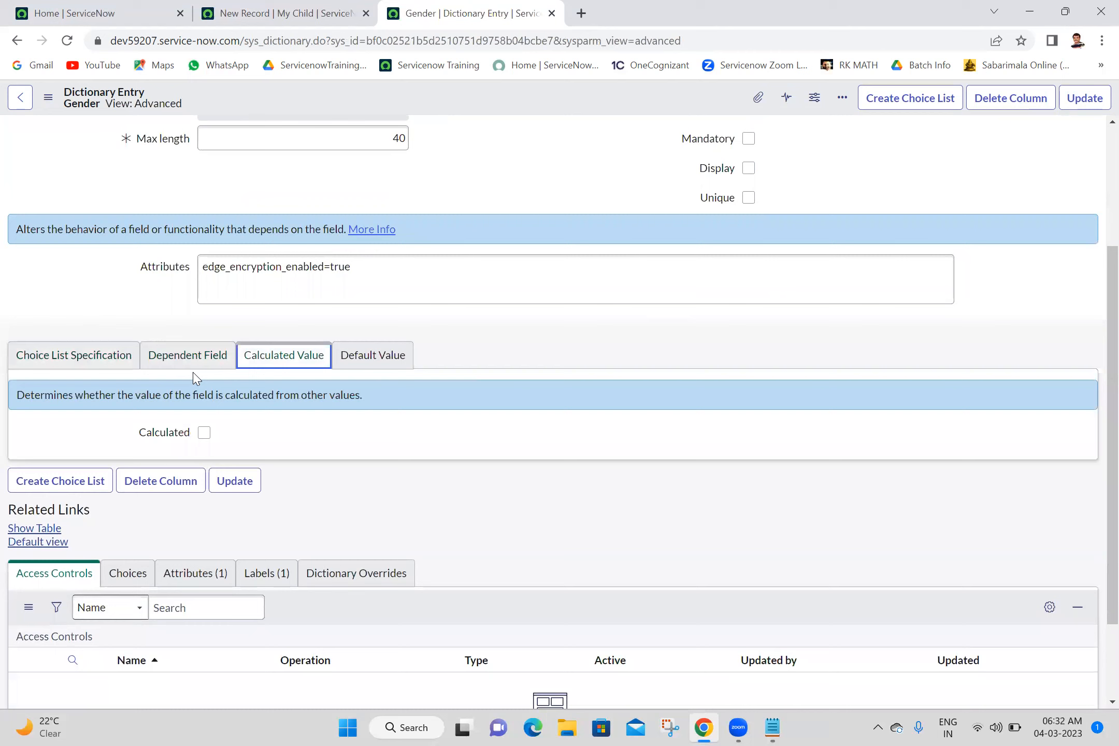
left_click(213, 362)
left_click(205, 432)
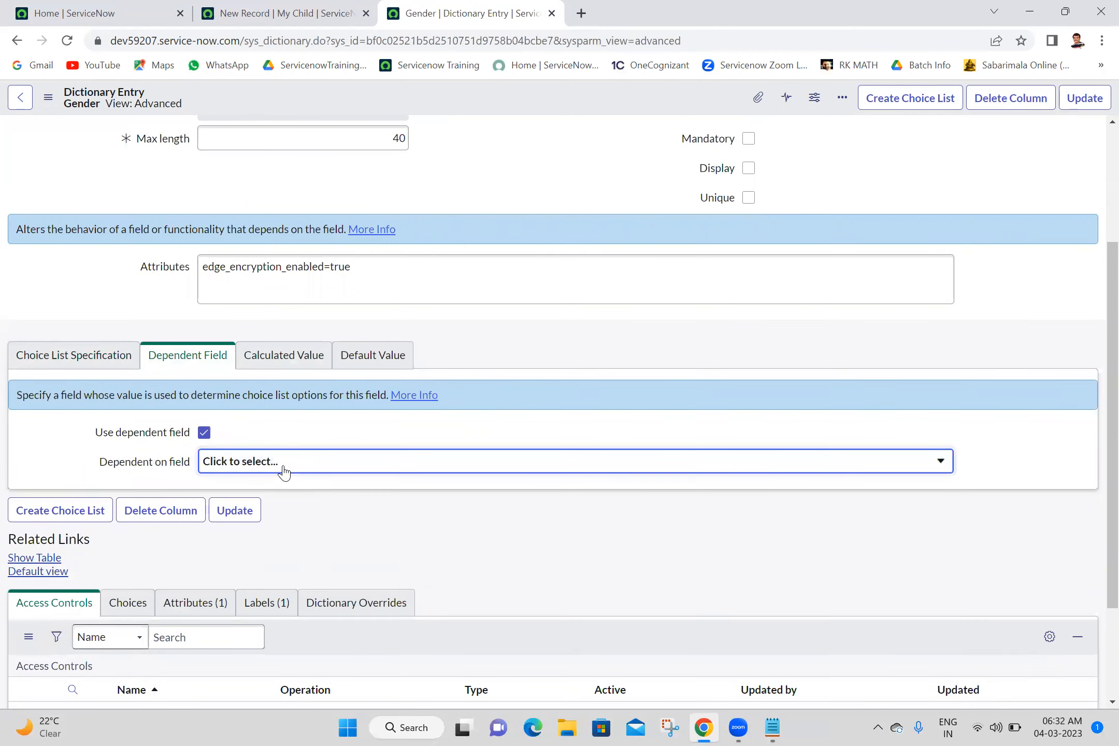
left_click(283, 468)
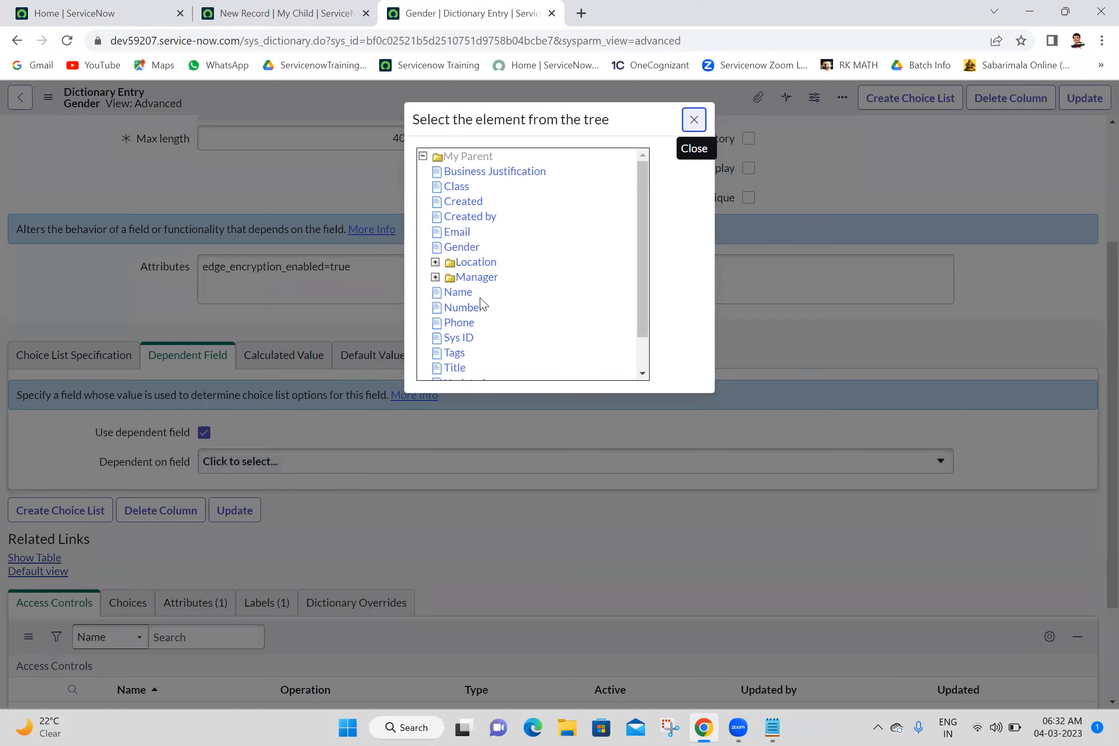
key("Escape")
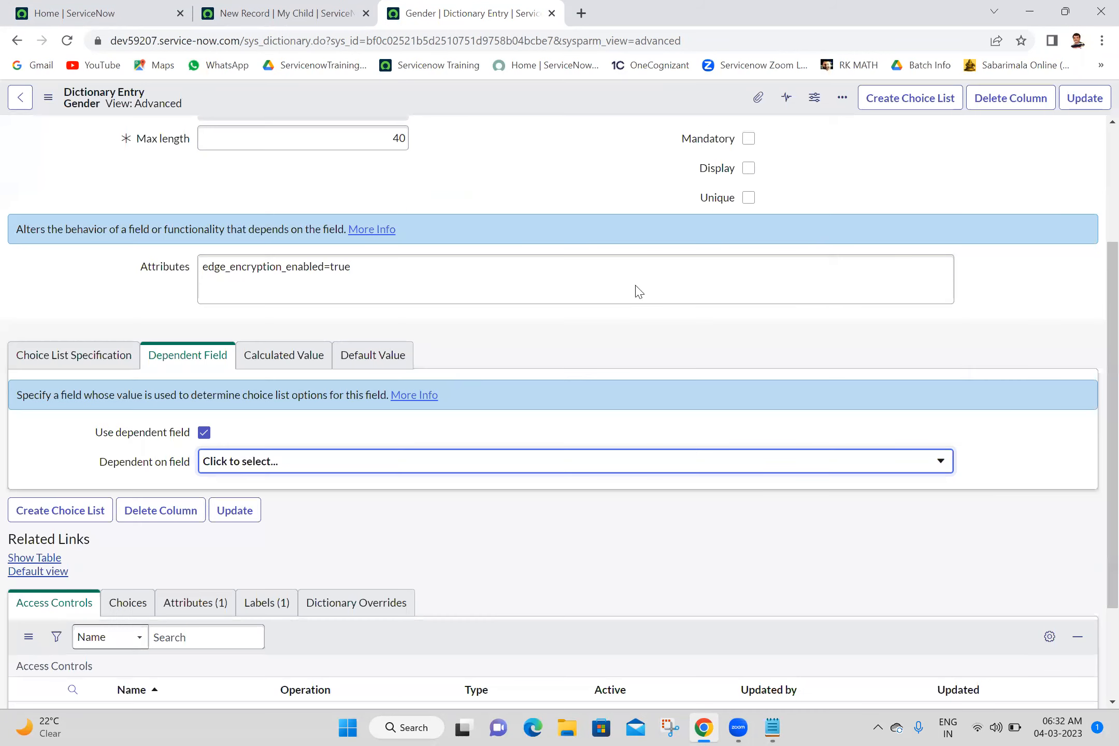
left_click(1085, 104)
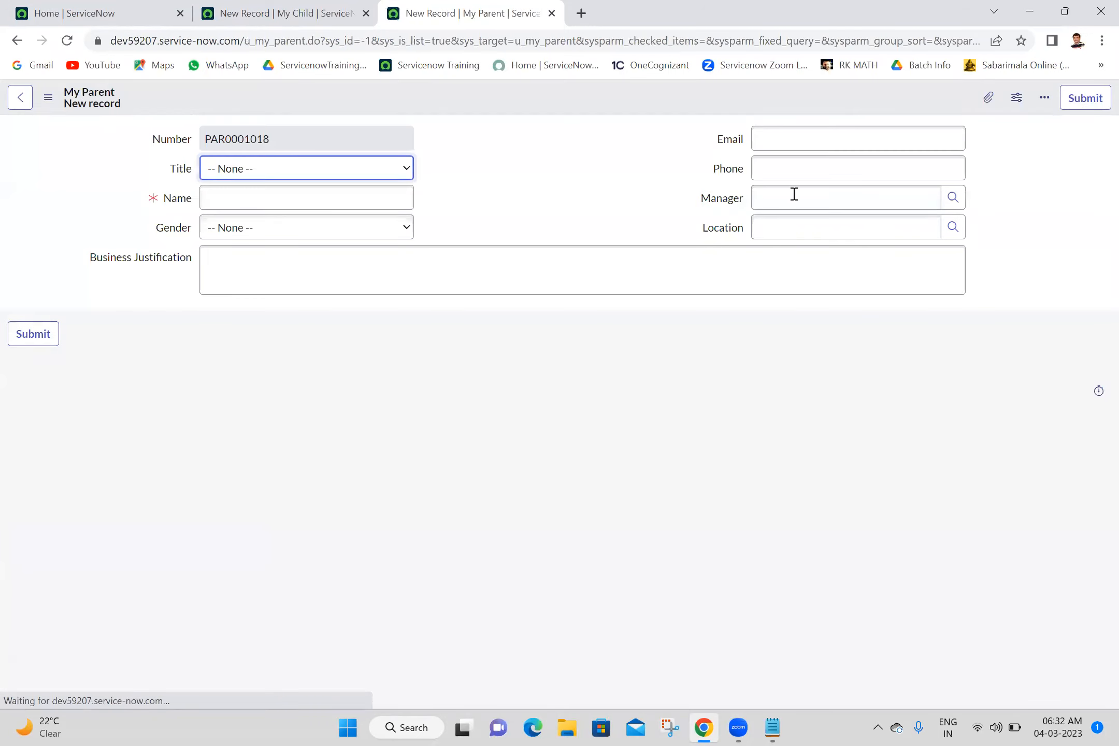
- Add Mr and Ms as choices for the My Parent form's Title field and save them
left_click(293, 178)
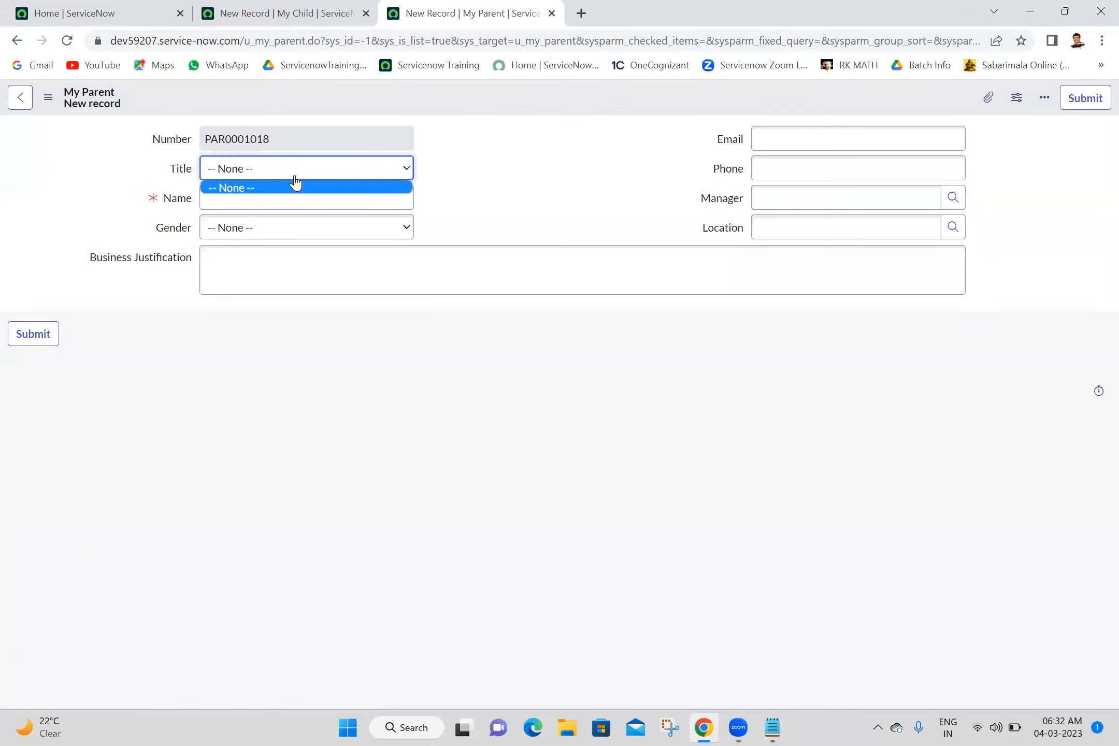
right_click(181, 171)
right_click(181, 170)
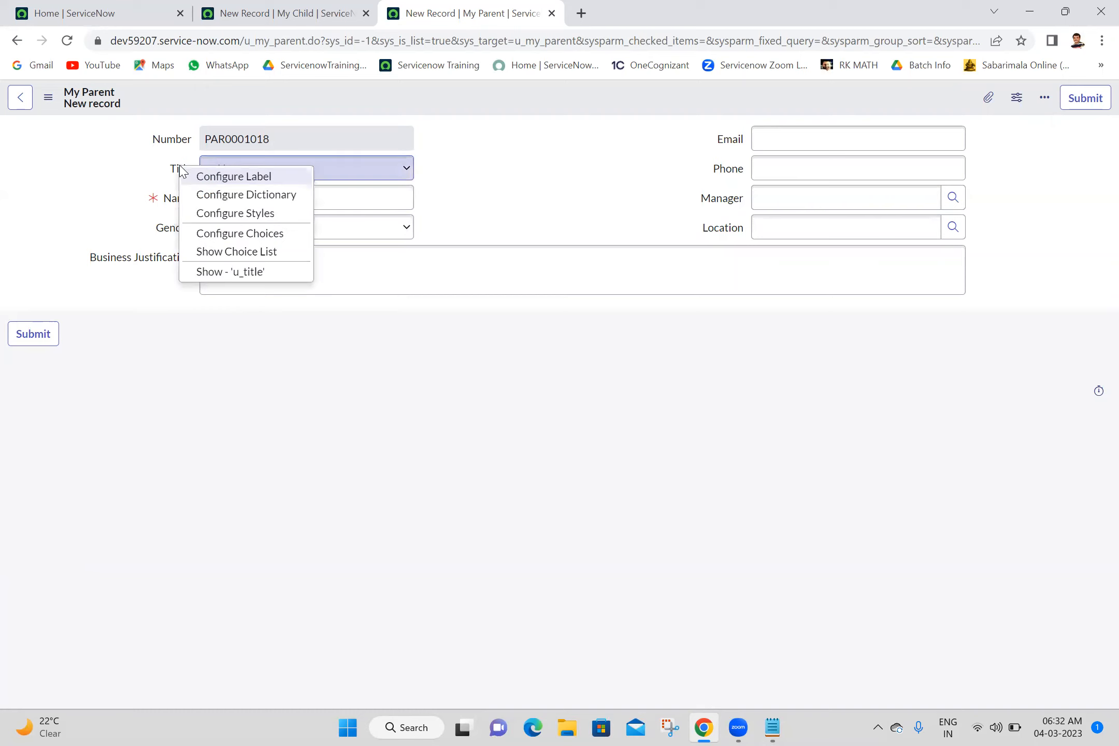
left_click(244, 236)
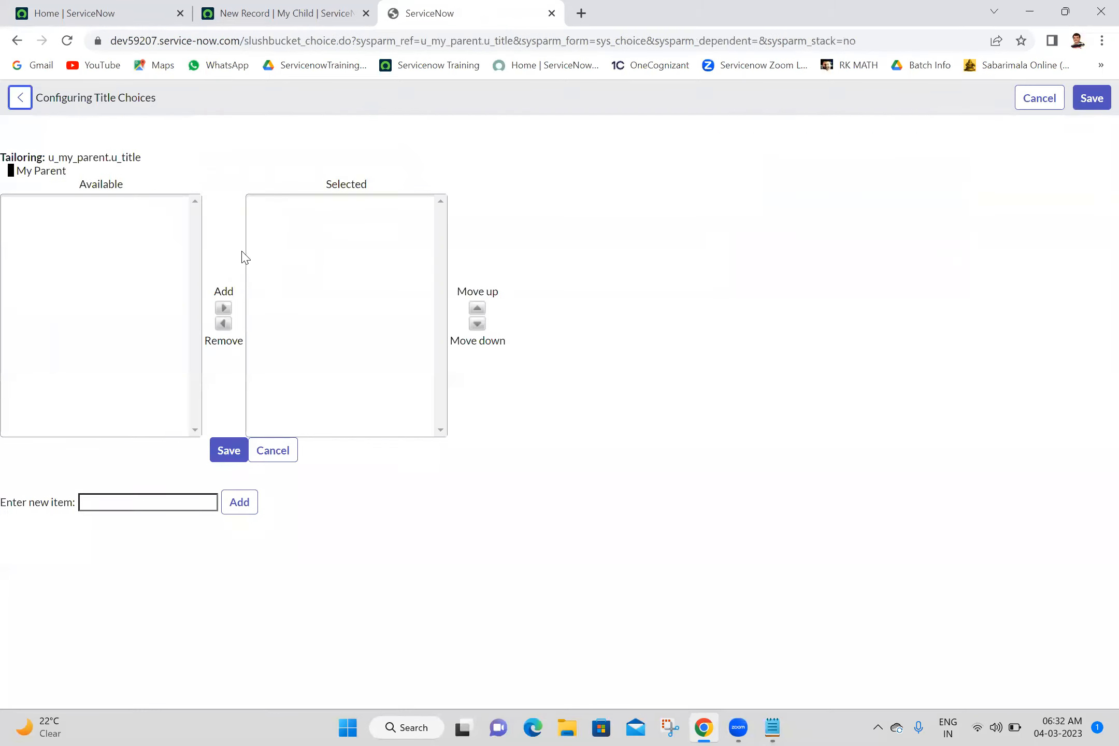
left_click(190, 507)
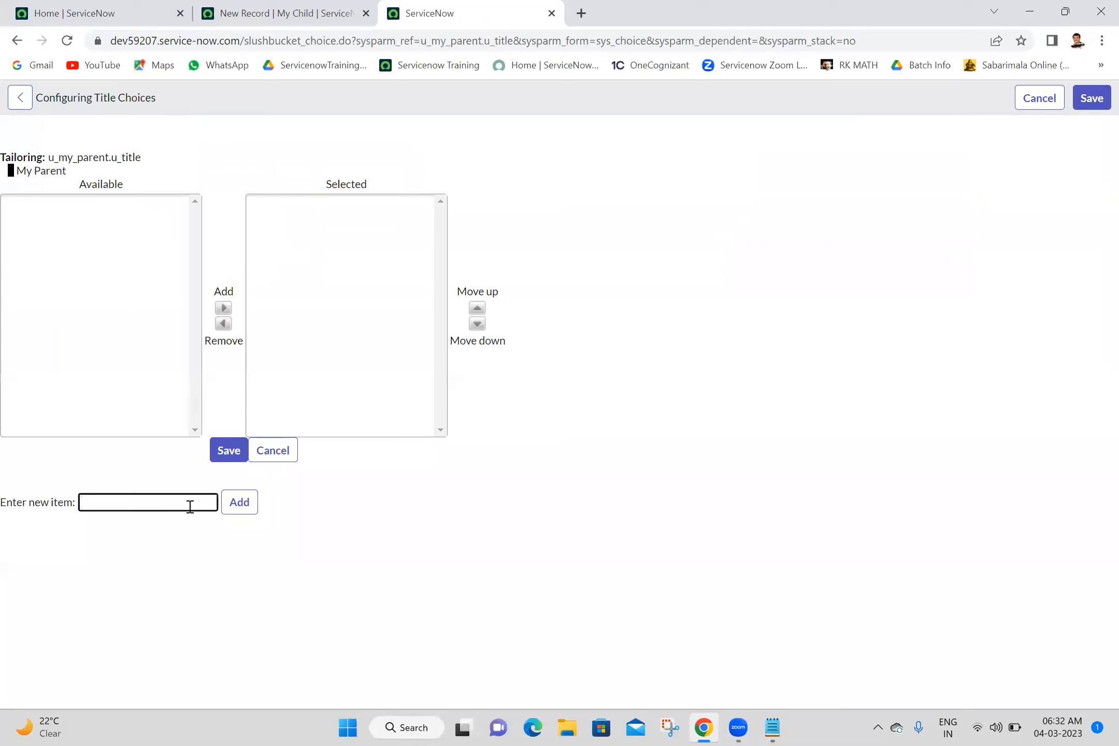
type("Mr")
left_click(247, 509)
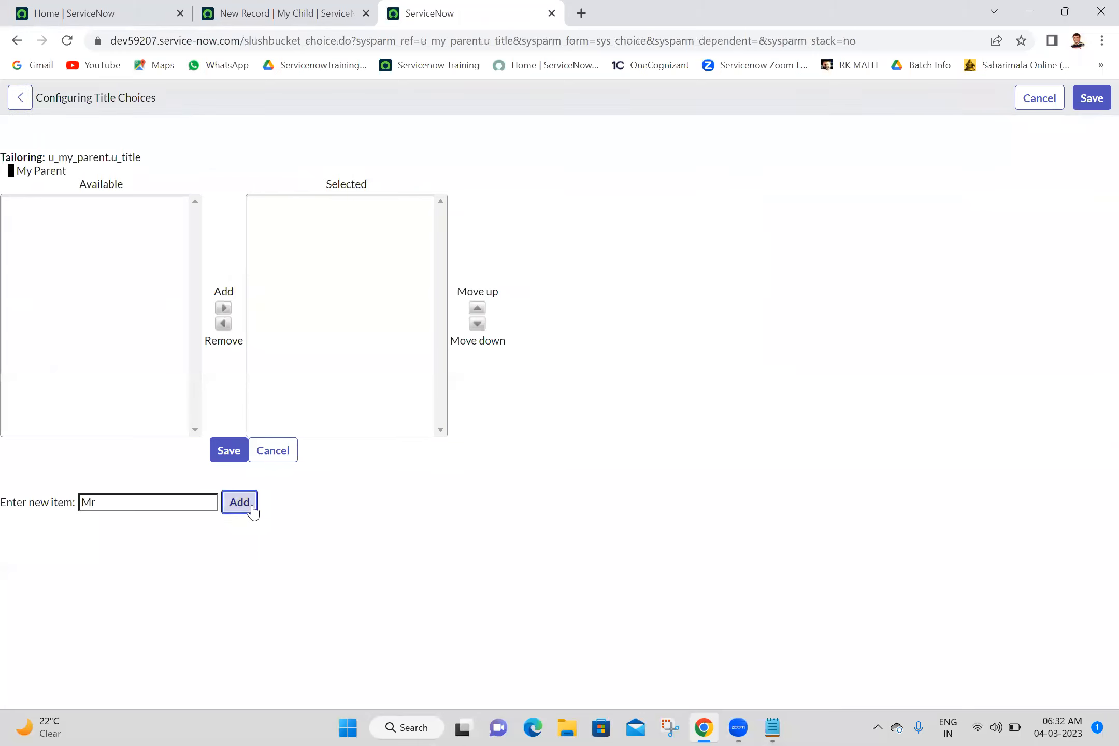
left_click(185, 507)
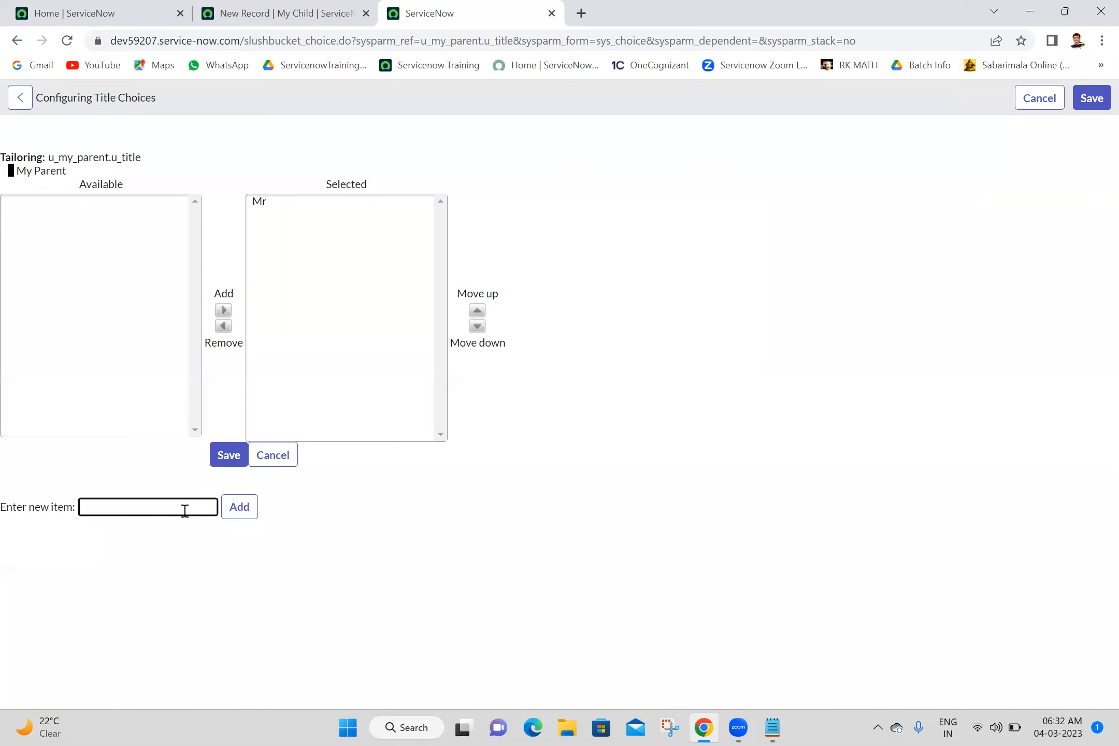
type("Ms")
left_click(240, 508)
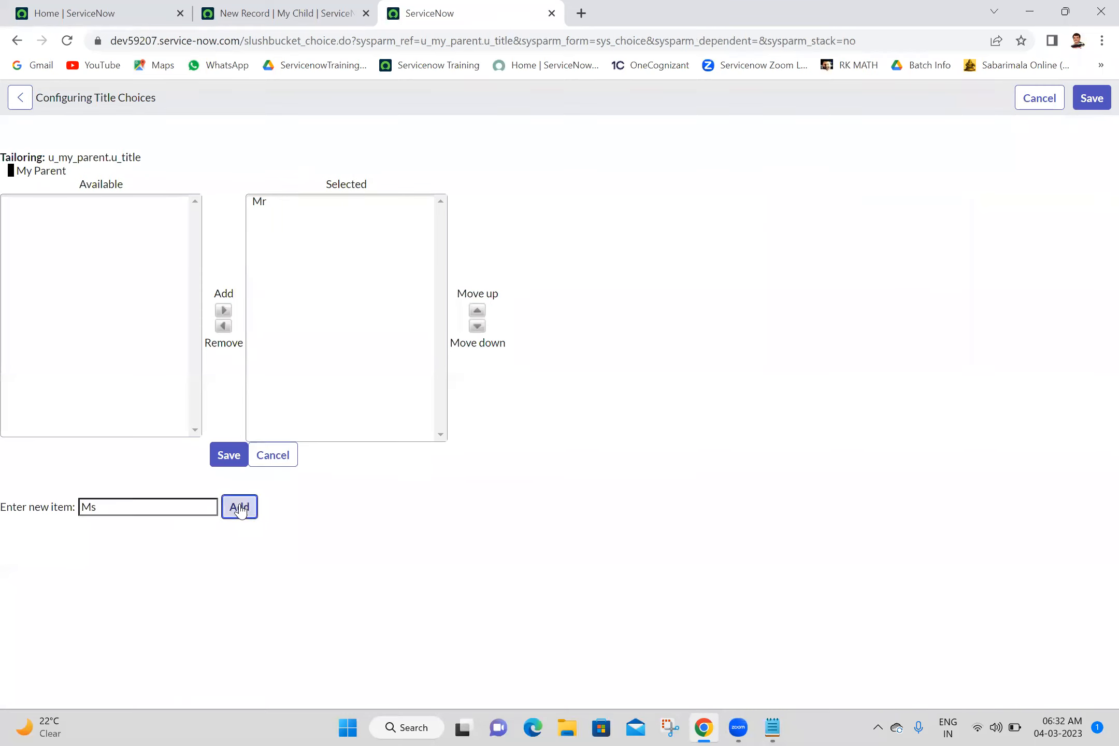
left_click(229, 456)
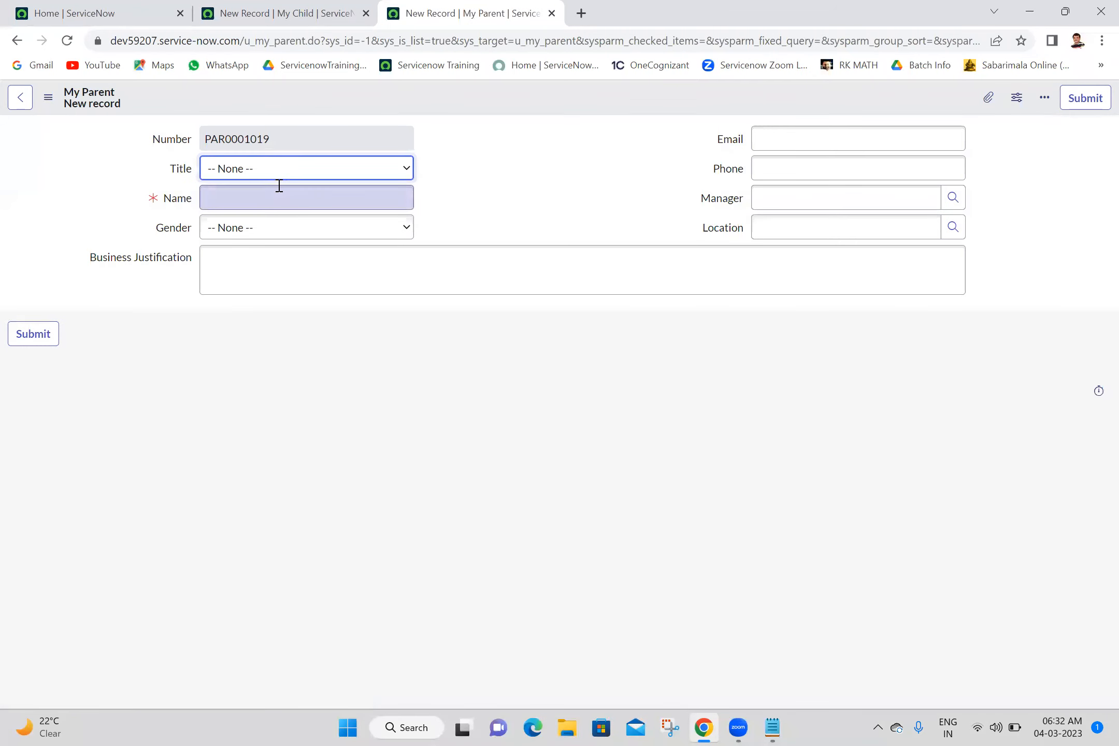
- Set Title to Mr, then add and save Male as the dependent Gender choice, discarding the unsaved record changes
left_click(287, 170)
left_click(230, 200)
left_click(173, 232)
right_click(173, 234)
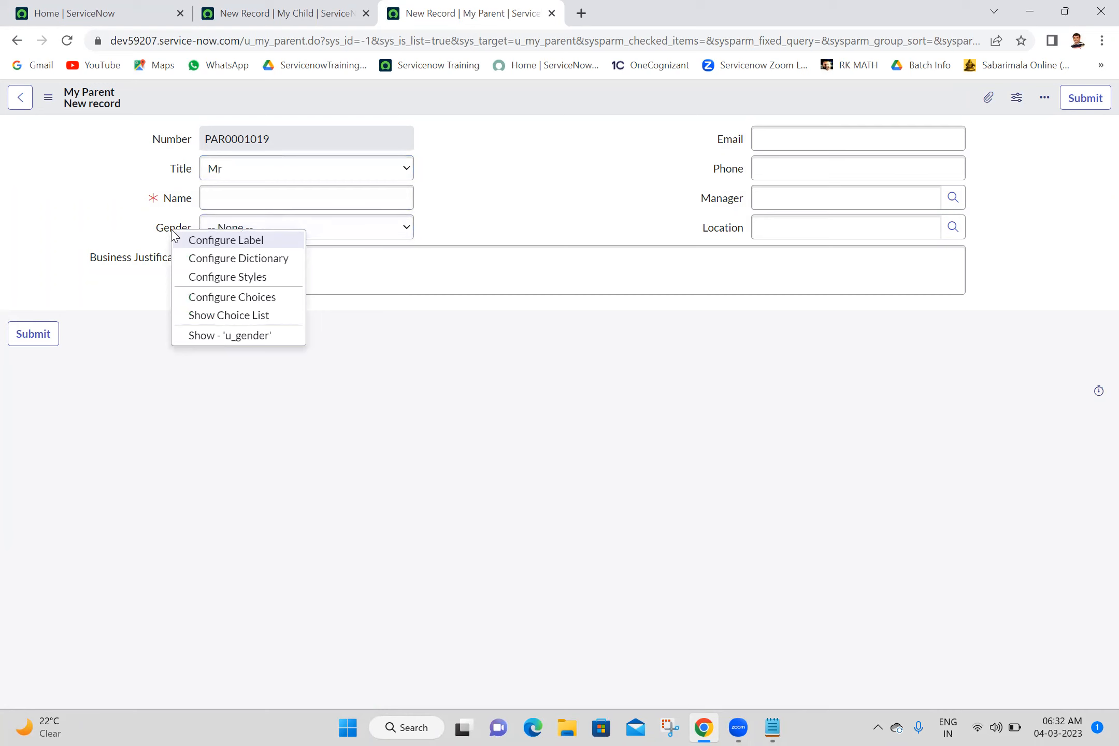
left_click(224, 299)
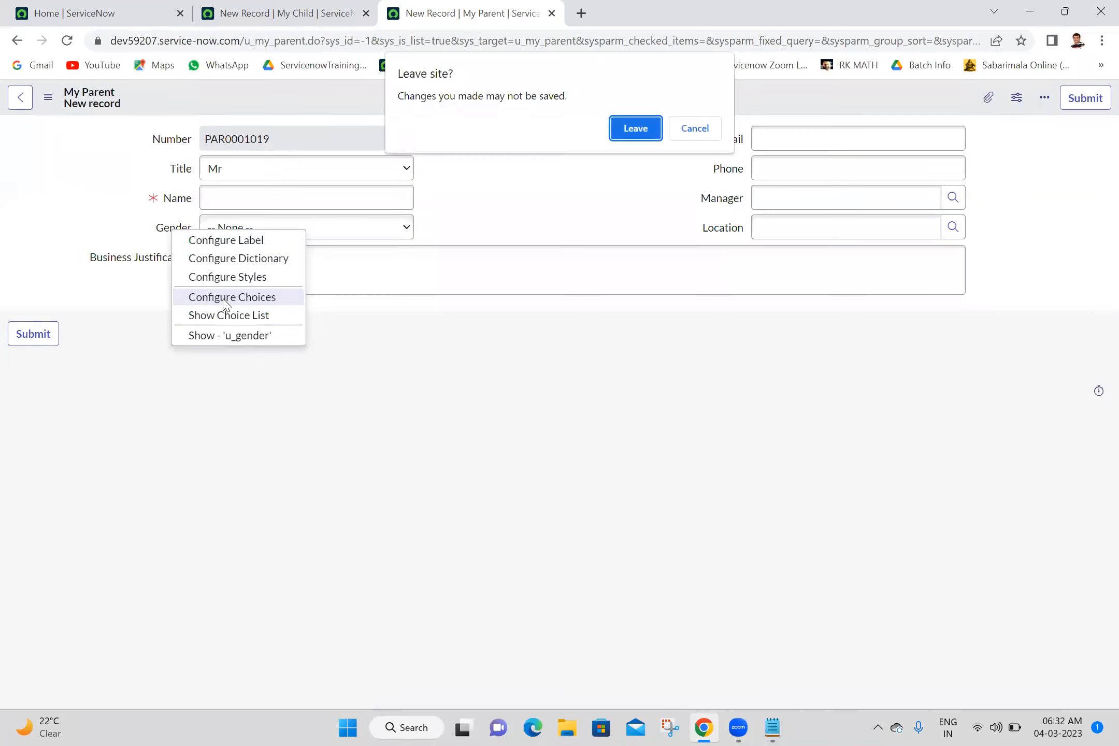
left_click(634, 132)
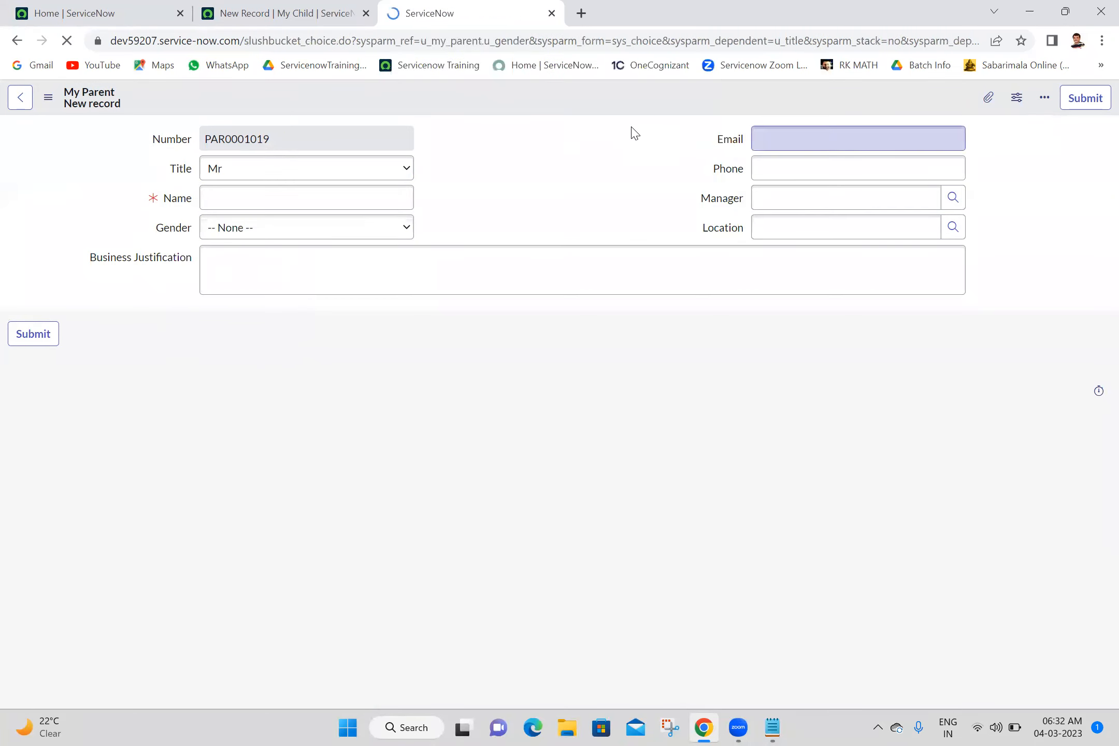
left_click(192, 517)
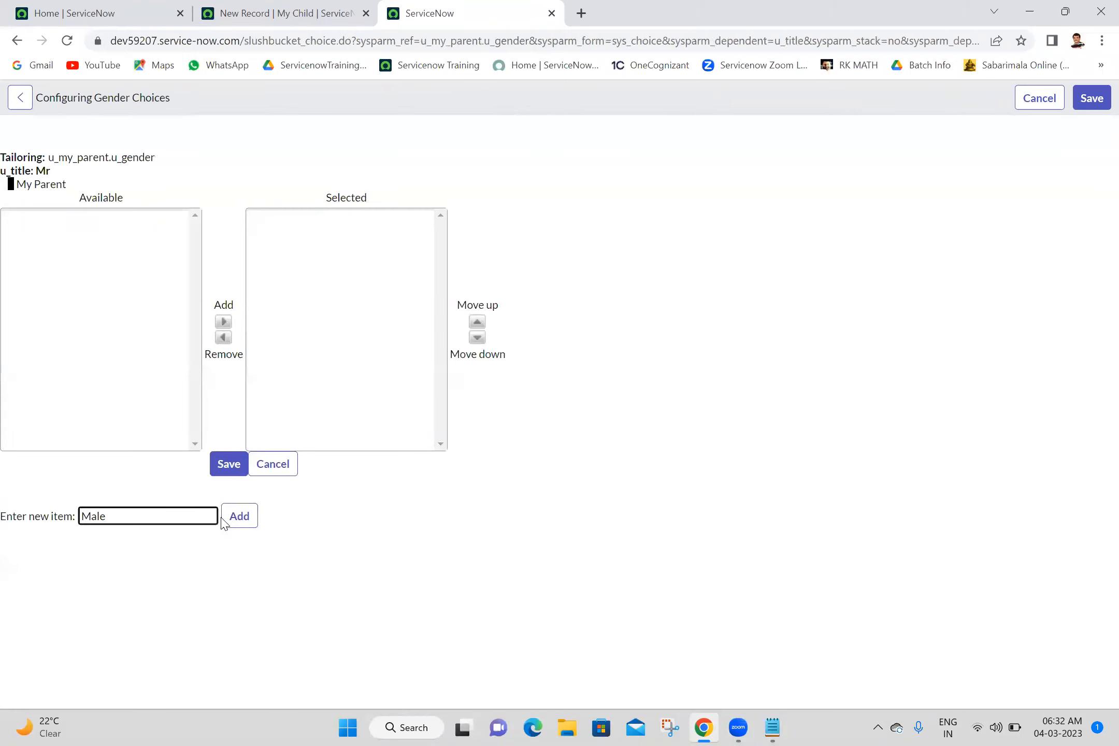
left_click(233, 525)
left_click(224, 473)
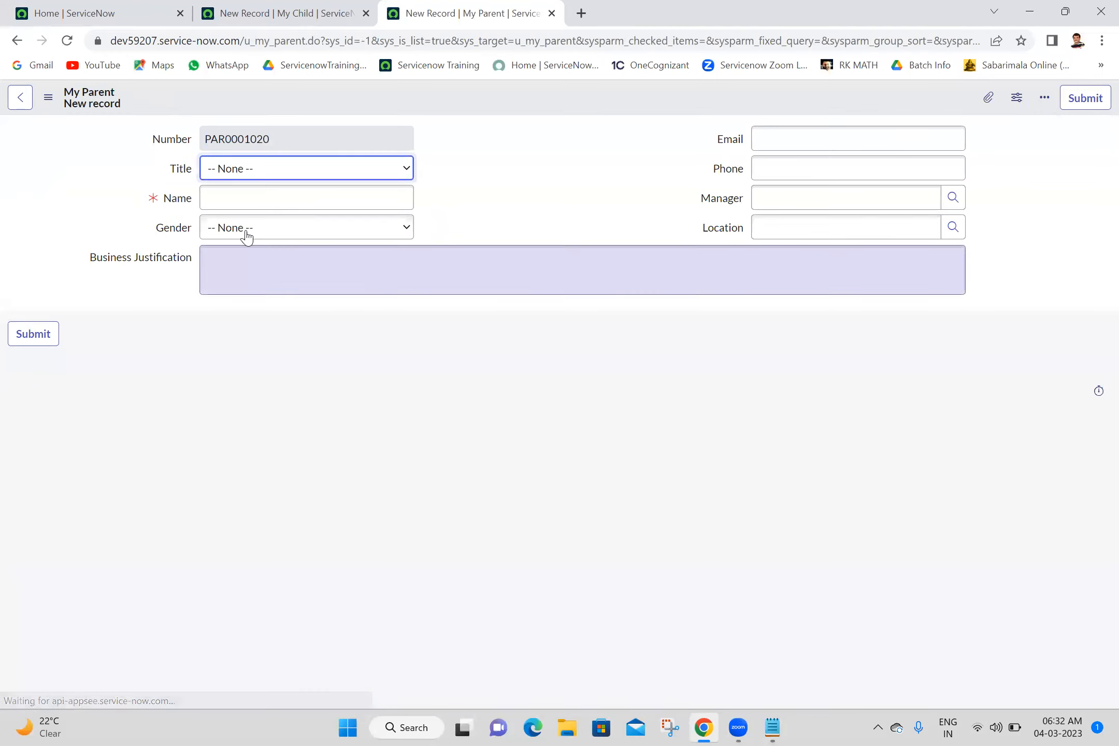
- Set Title to Ms, then add and save Female as the dependent Gender choice, discarding the unsaved record changes
left_click(232, 175)
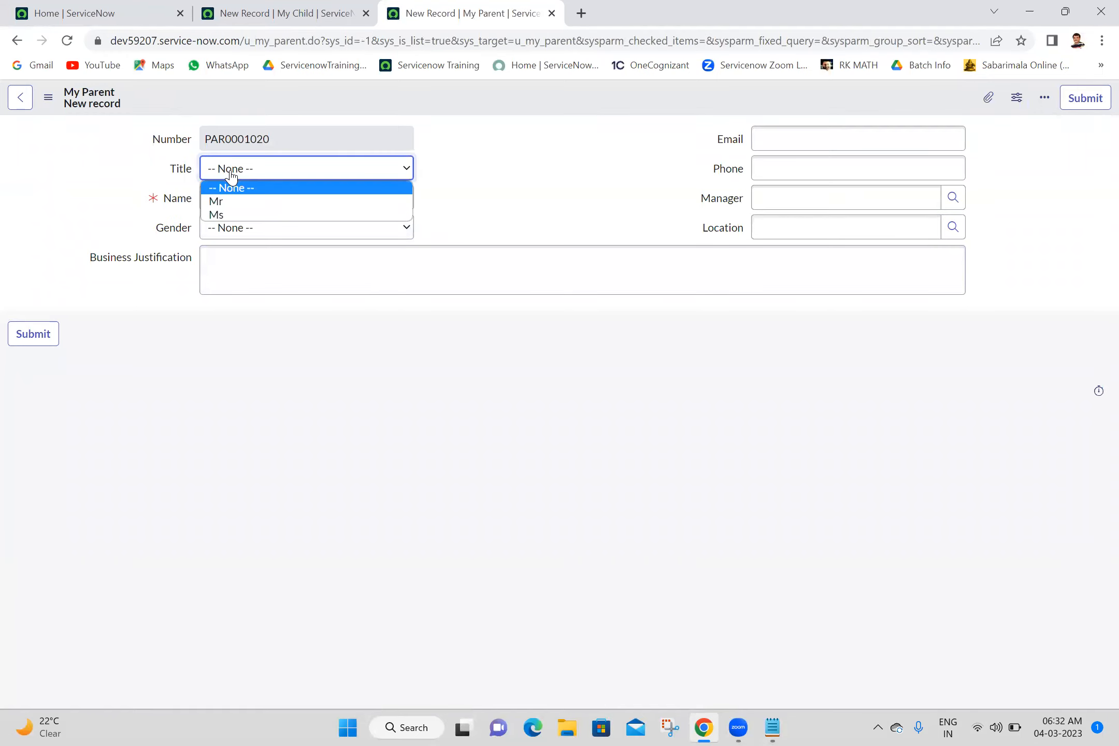
left_click(225, 214)
left_click(158, 215)
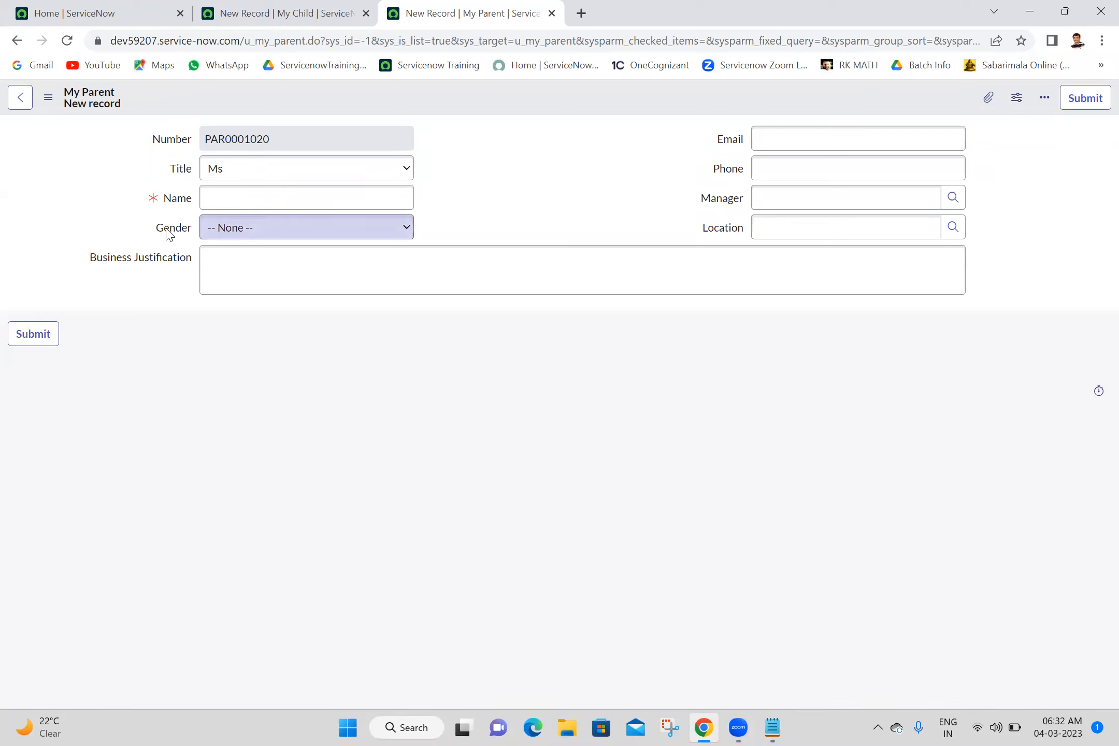
right_click(169, 235)
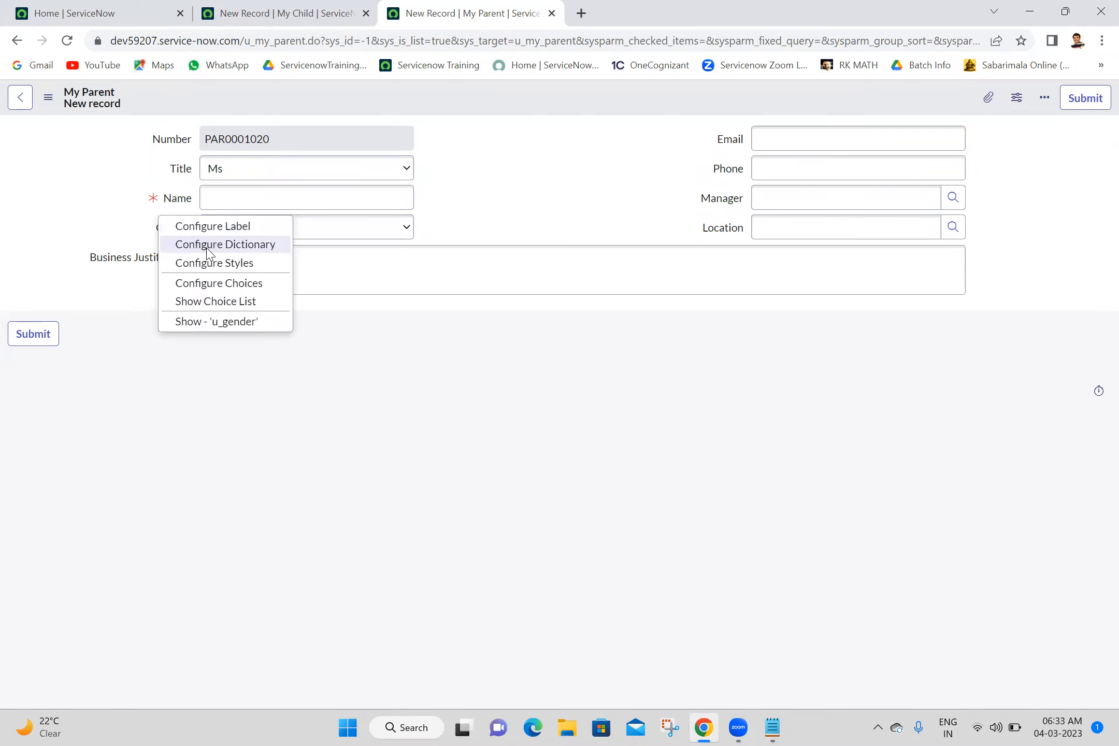
left_click(208, 282)
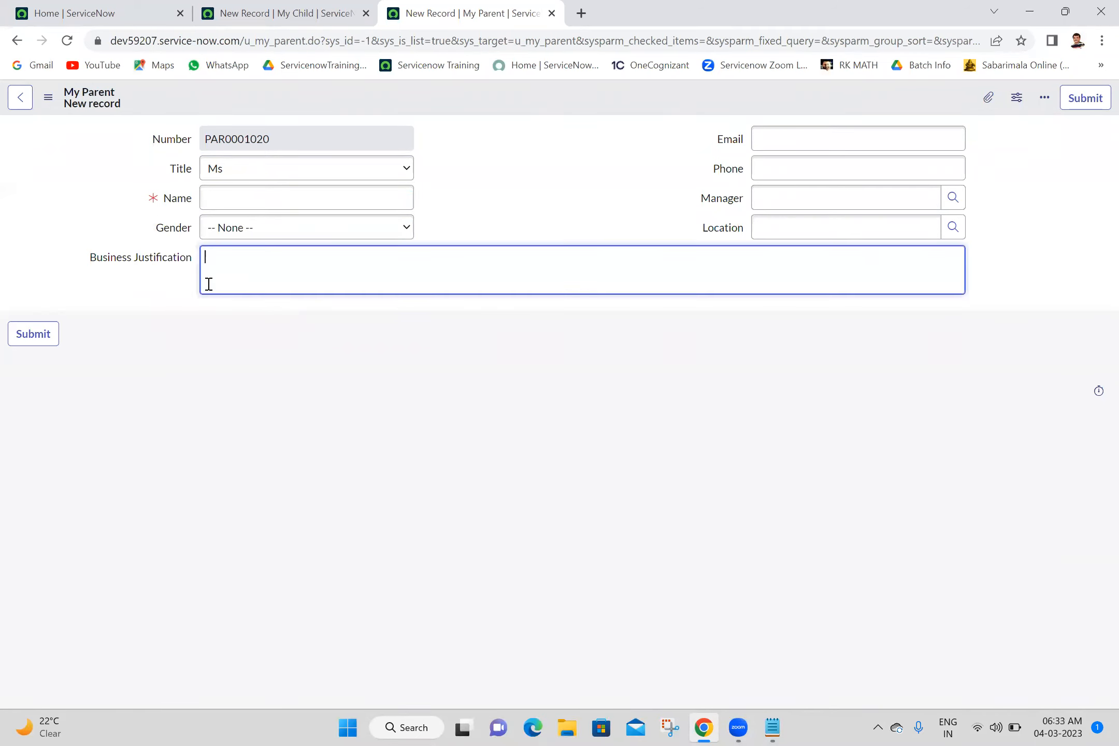
right_click(171, 229)
left_click(224, 294)
left_click(622, 128)
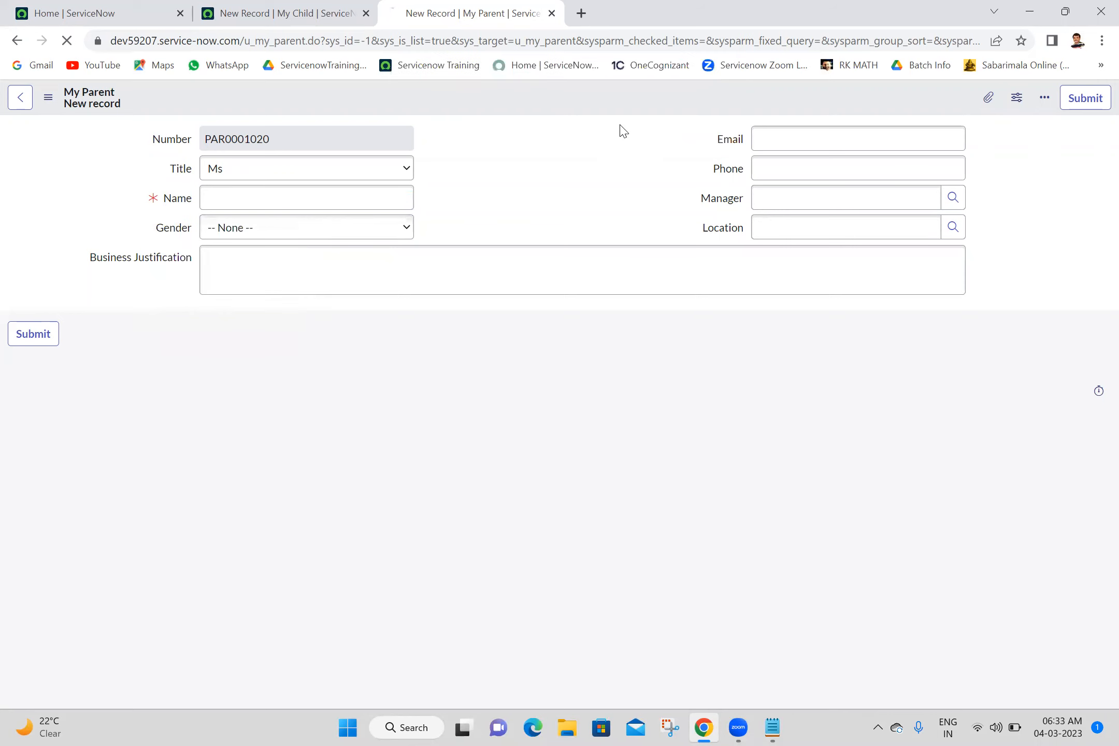
left_click(161, 515)
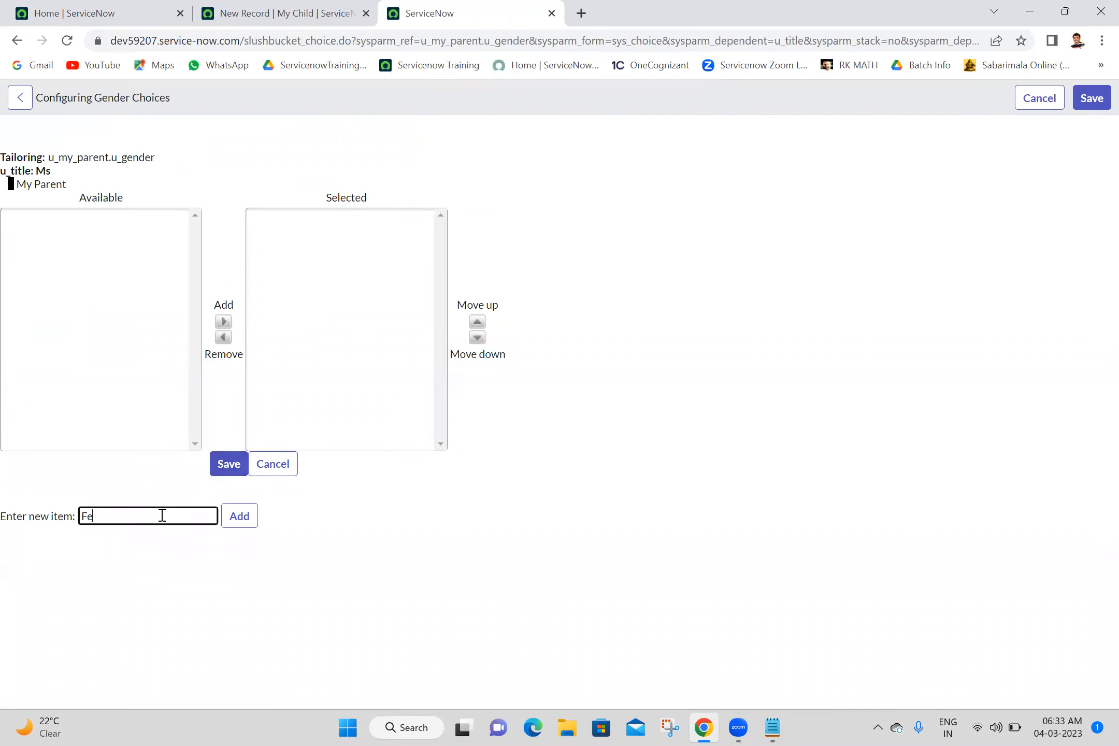
left_click(240, 518)
left_click(235, 473)
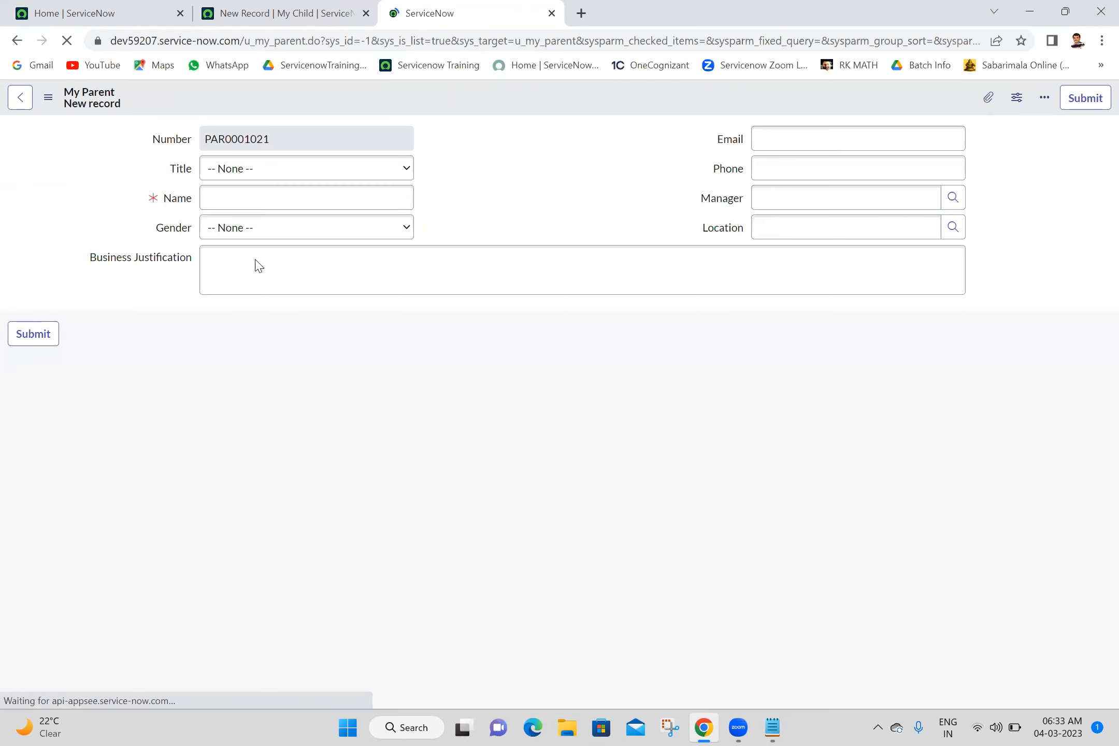
- Check the Gender choices offered on the My Parent form with Title set to Mr and with Title set to Ms
left_click(359, 180)
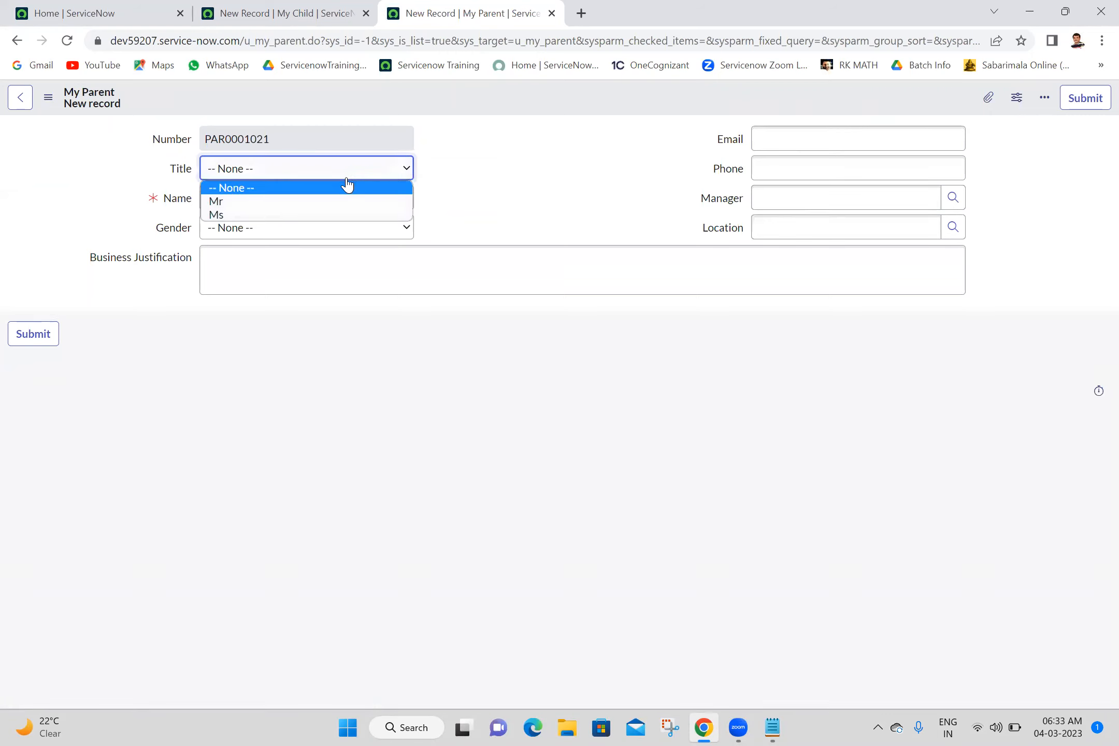
left_click(270, 200)
left_click(306, 237)
left_click(305, 237)
left_click(330, 169)
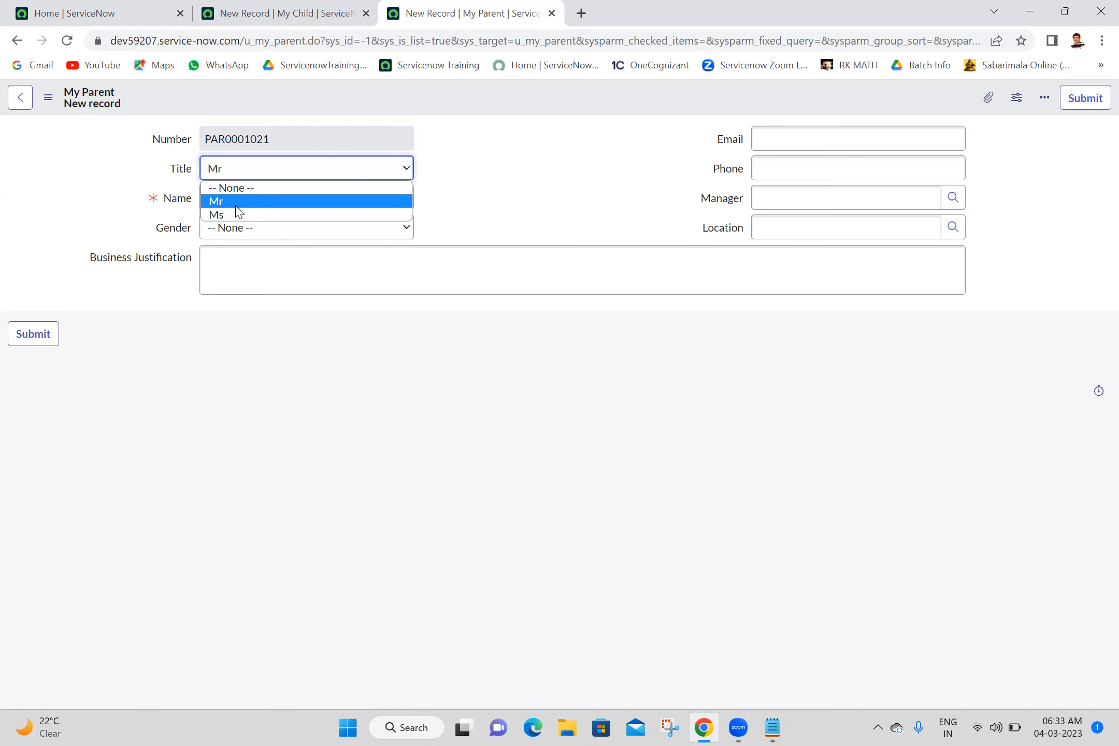
left_click(270, 214)
left_click(251, 228)
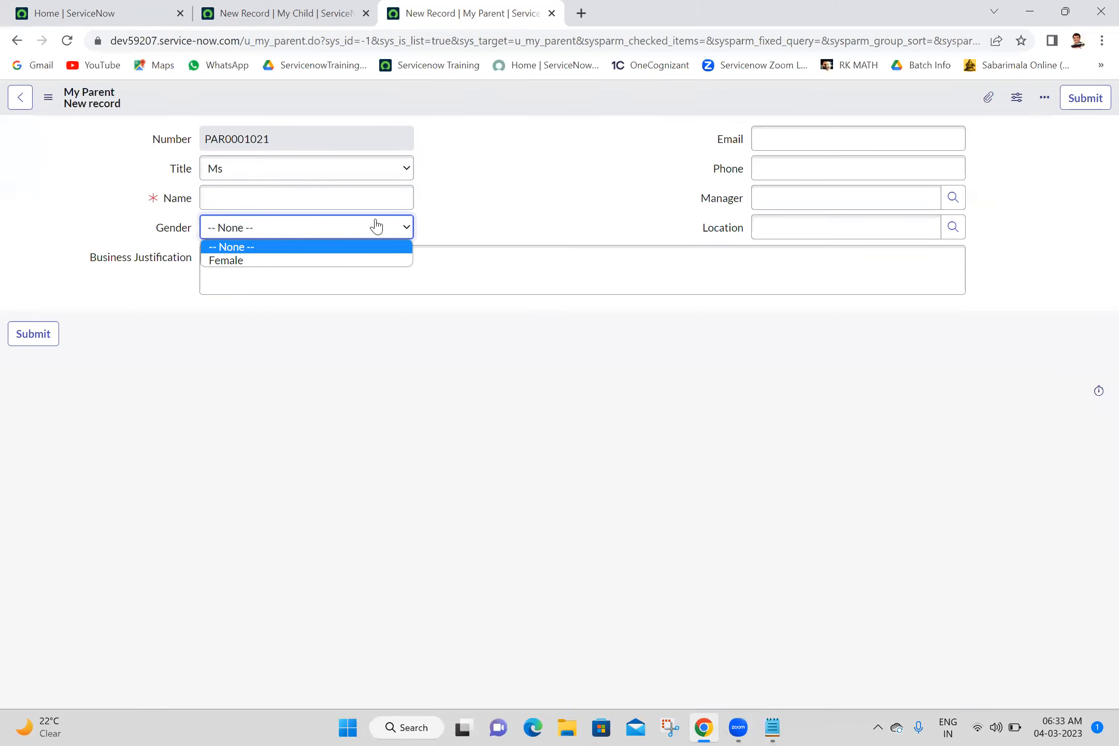
left_click(544, 221)
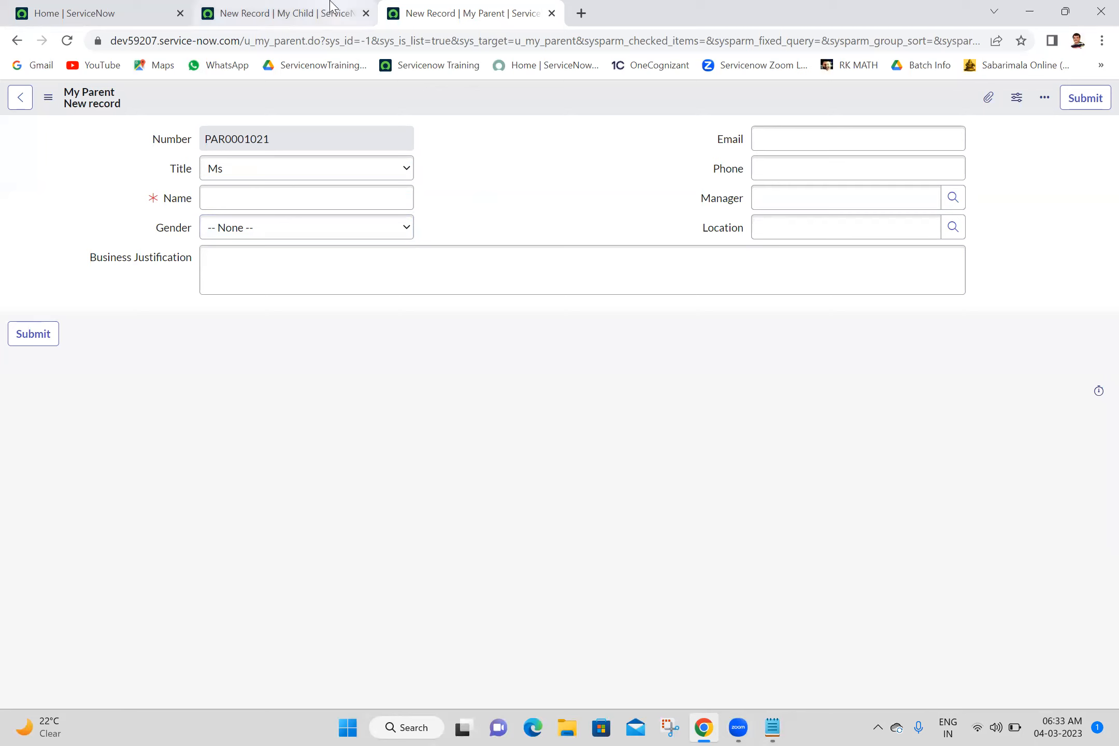
- Reload the My Child form and check its Gender choices with Title set to Mr
left_click(285, 13)
left_click(67, 42)
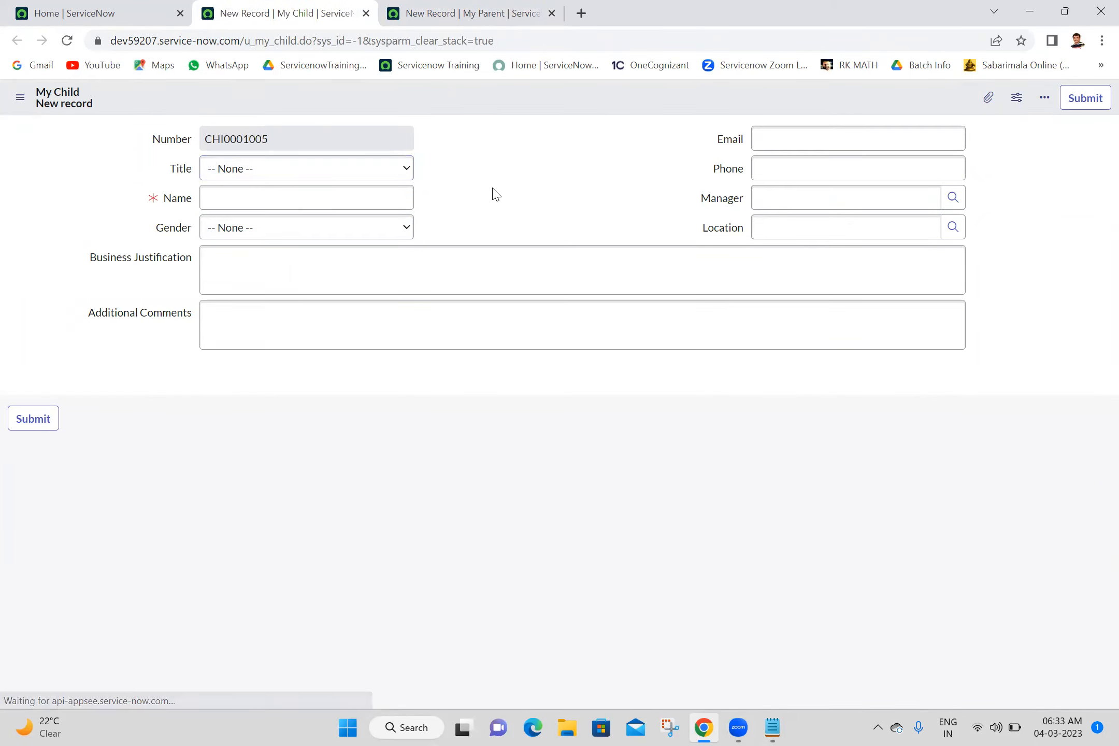
left_click(231, 175)
left_click(233, 185)
left_click(234, 181)
left_click(225, 201)
left_click(247, 227)
left_click(247, 227)
left_click(432, 178)
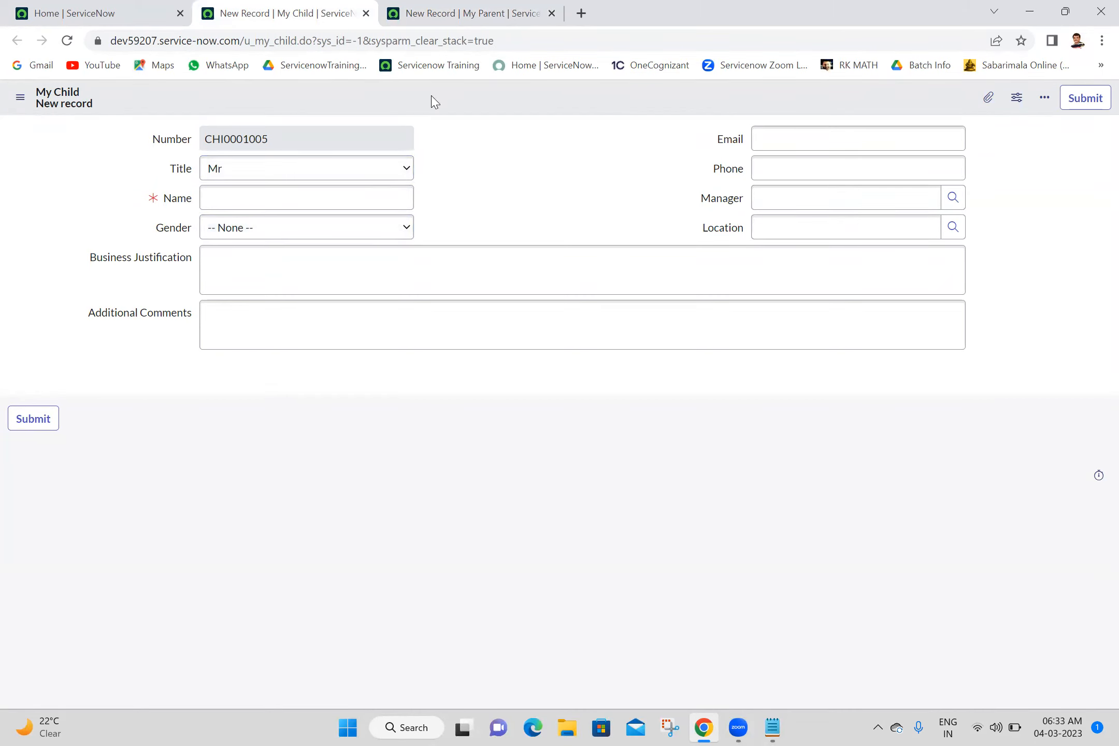
- Compare the My Parent and My Child forms, then reload the My Parent form, discarding its unsaved changes
left_click(482, 11)
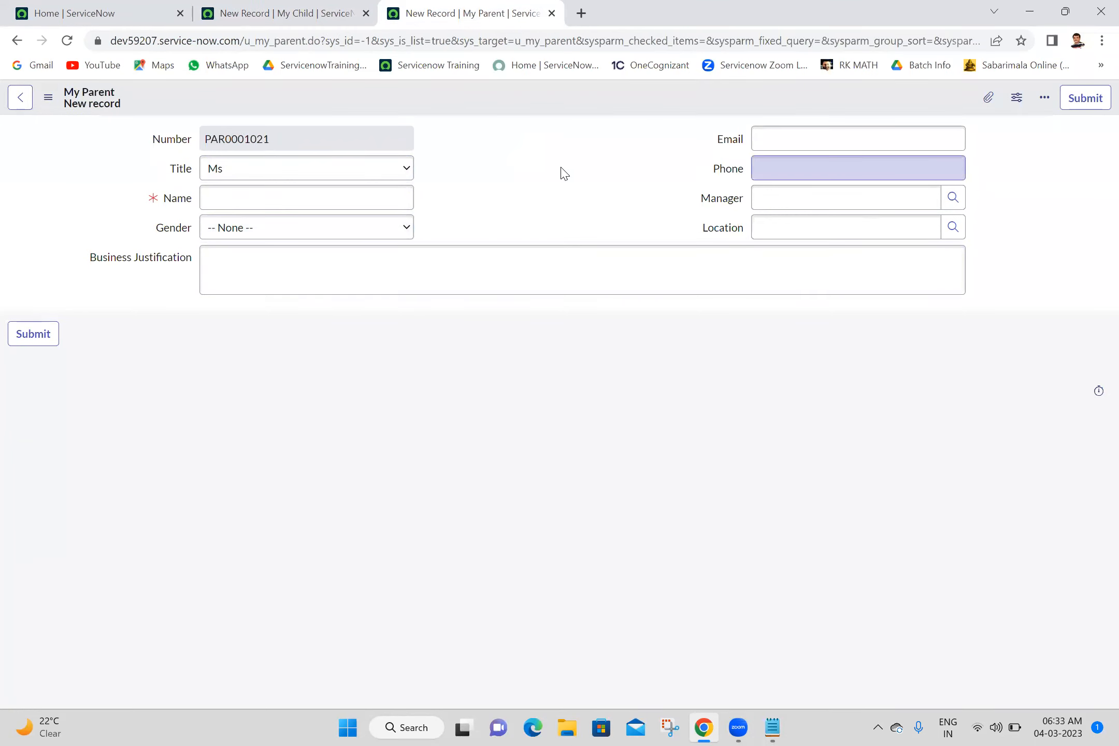
left_click(317, 7)
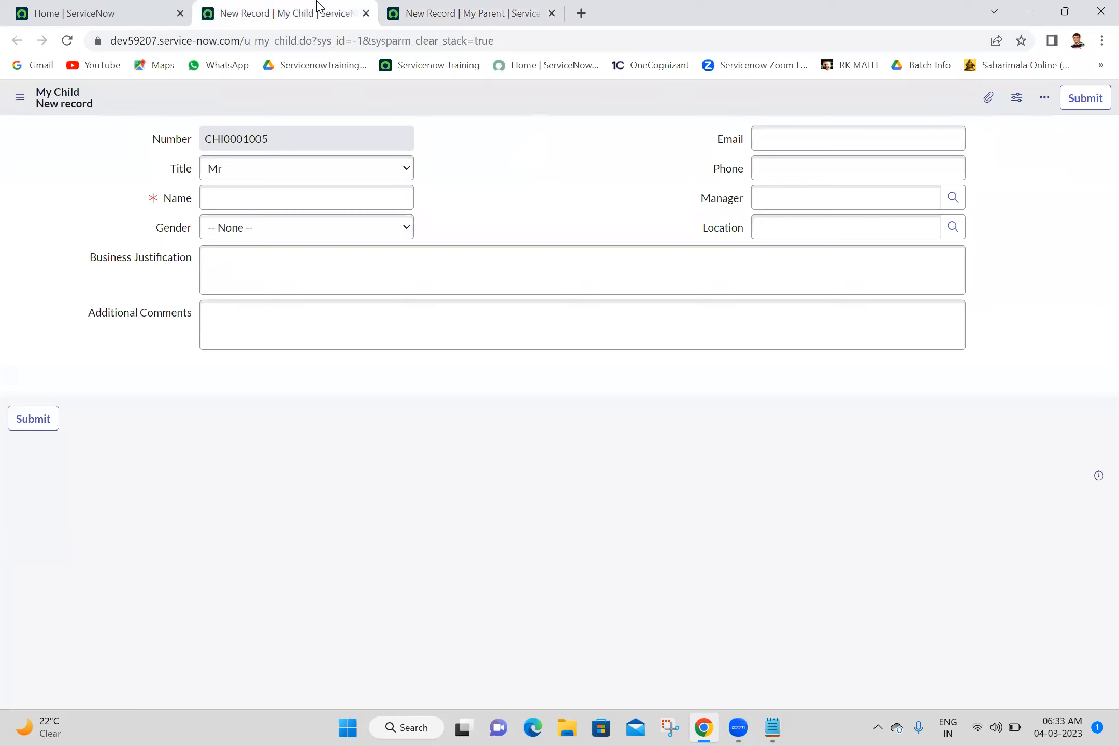
left_click(462, 12)
left_click(17, 41)
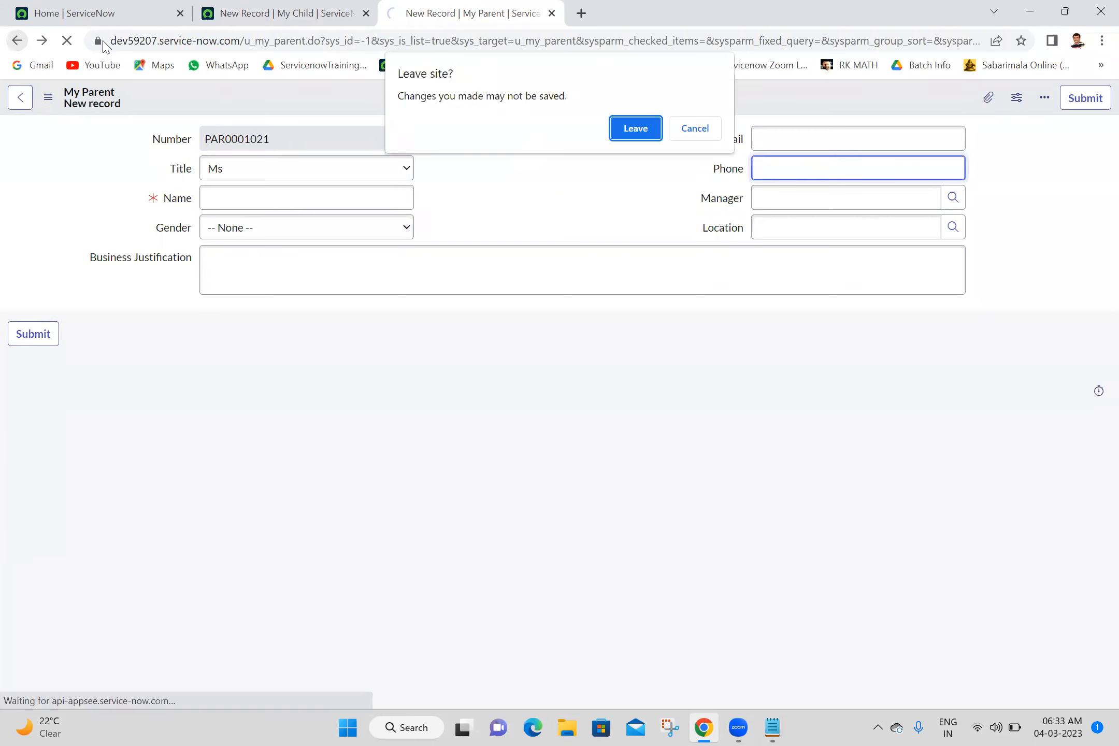
left_click(695, 128)
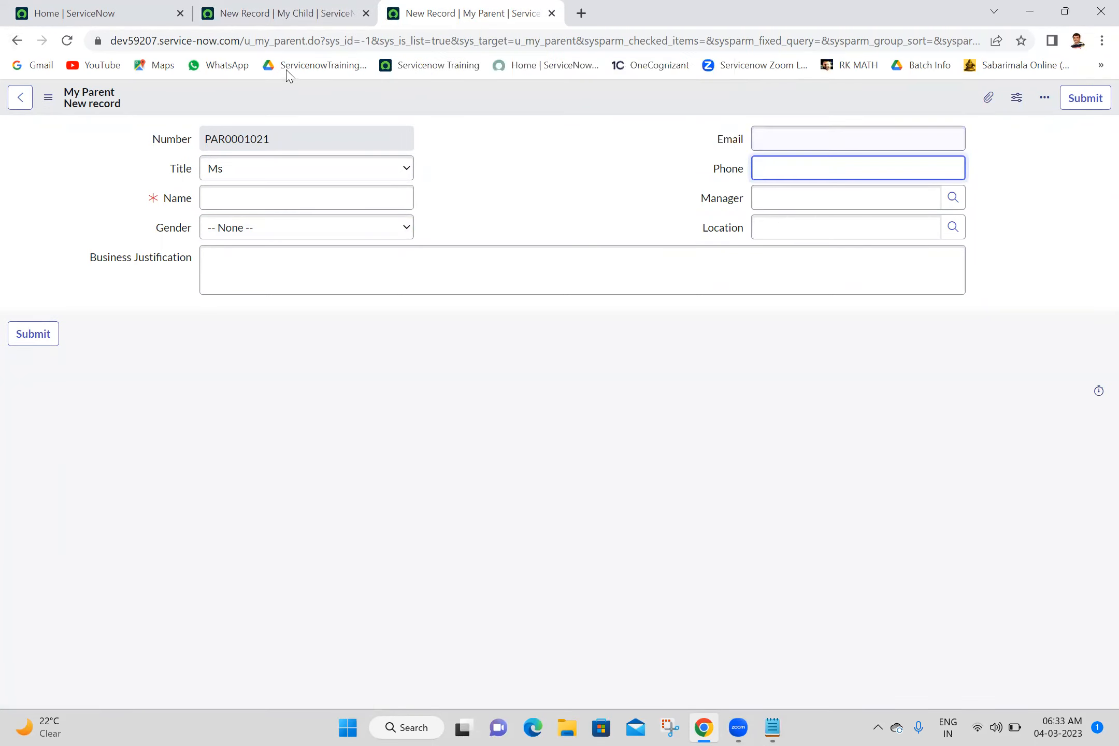
left_click(72, 42)
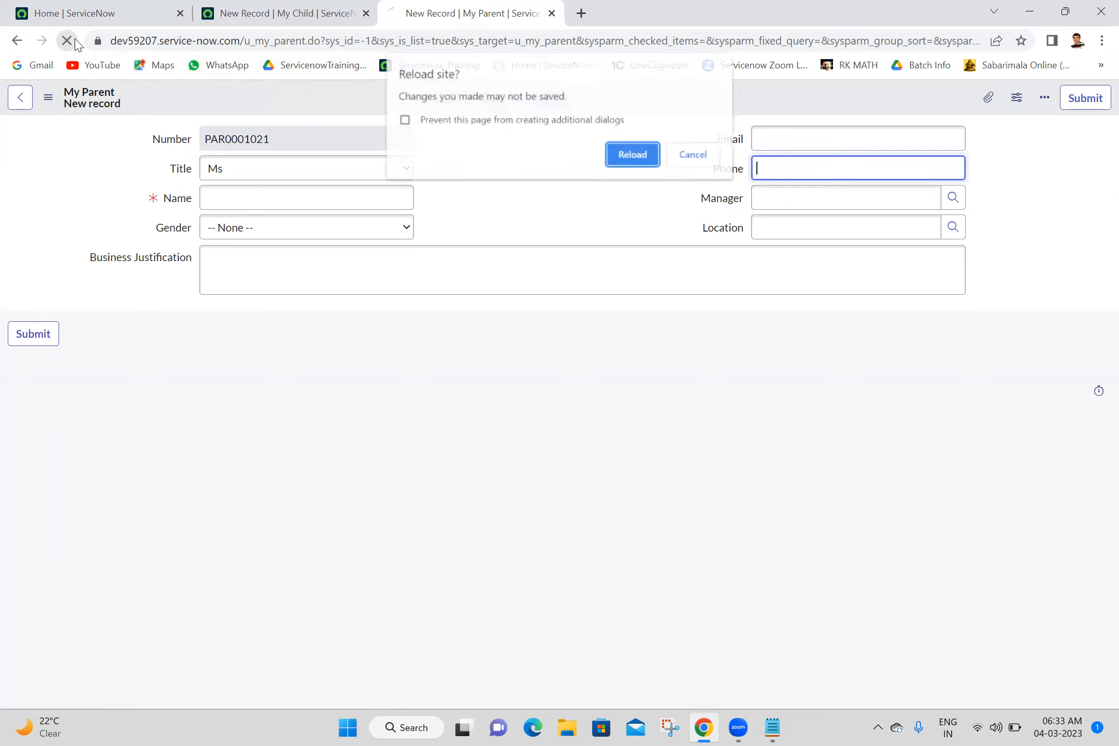
left_click(643, 155)
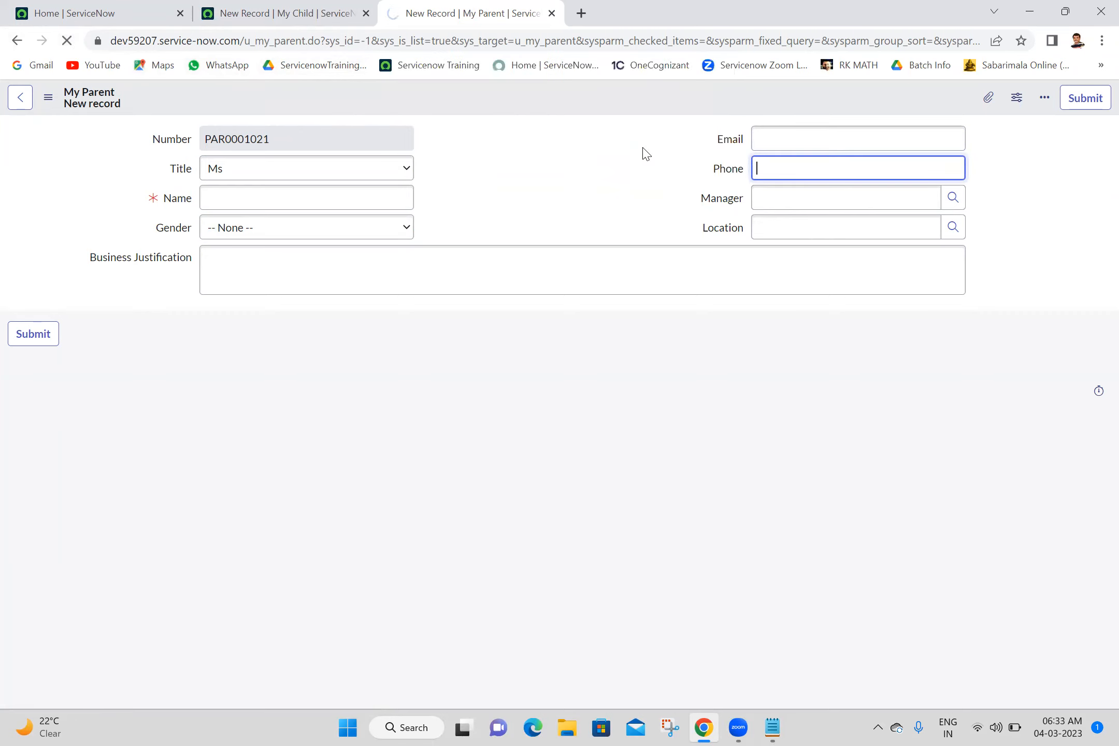
left_click(542, 155)
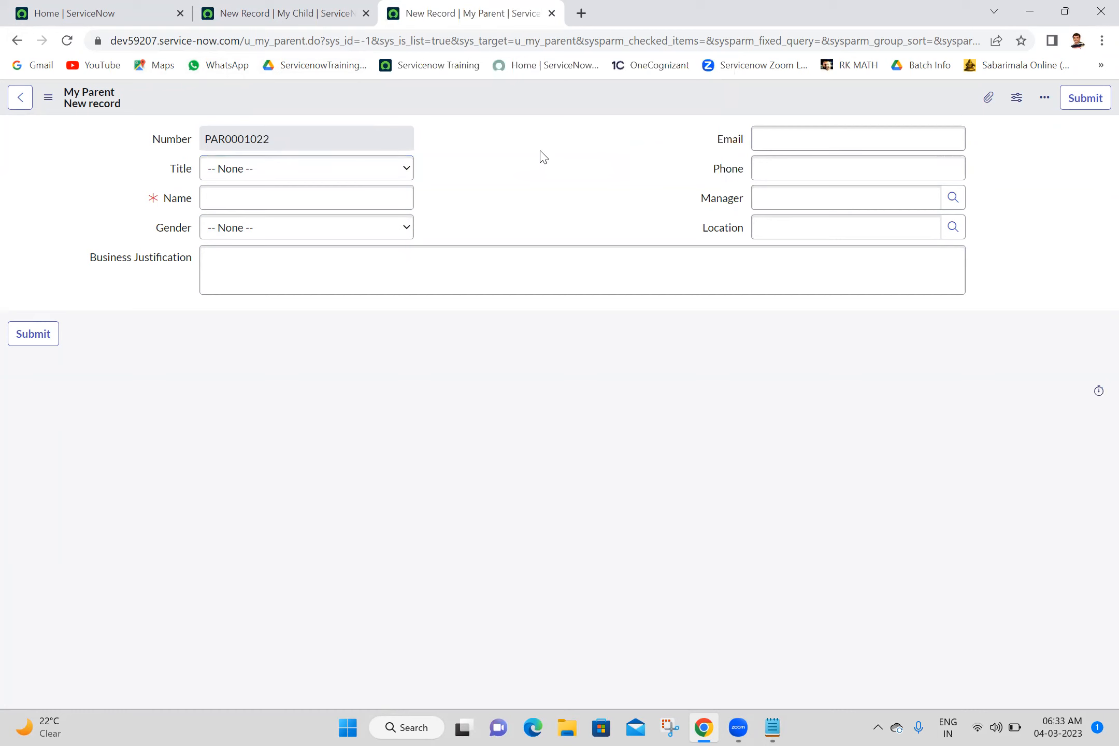
- Change the label of the My Parent form's Number field to Tracking ID and update the label record
double_click(236, 136)
key("Tab")
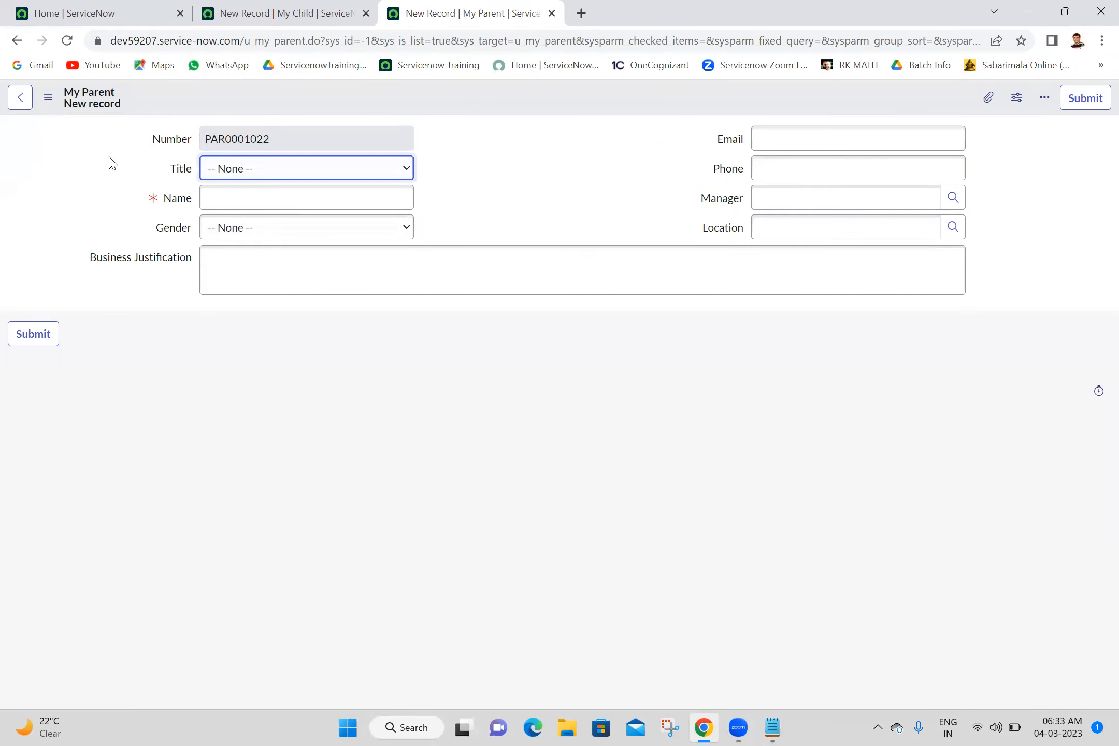
left_click(161, 143)
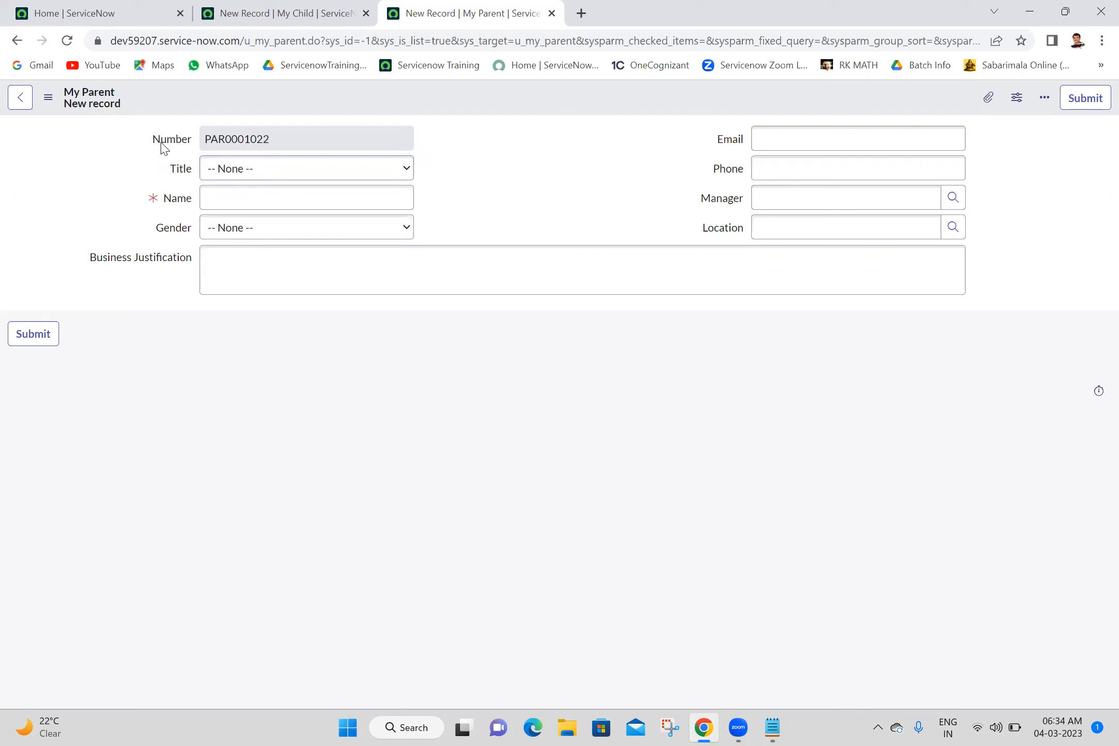
right_click(161, 144)
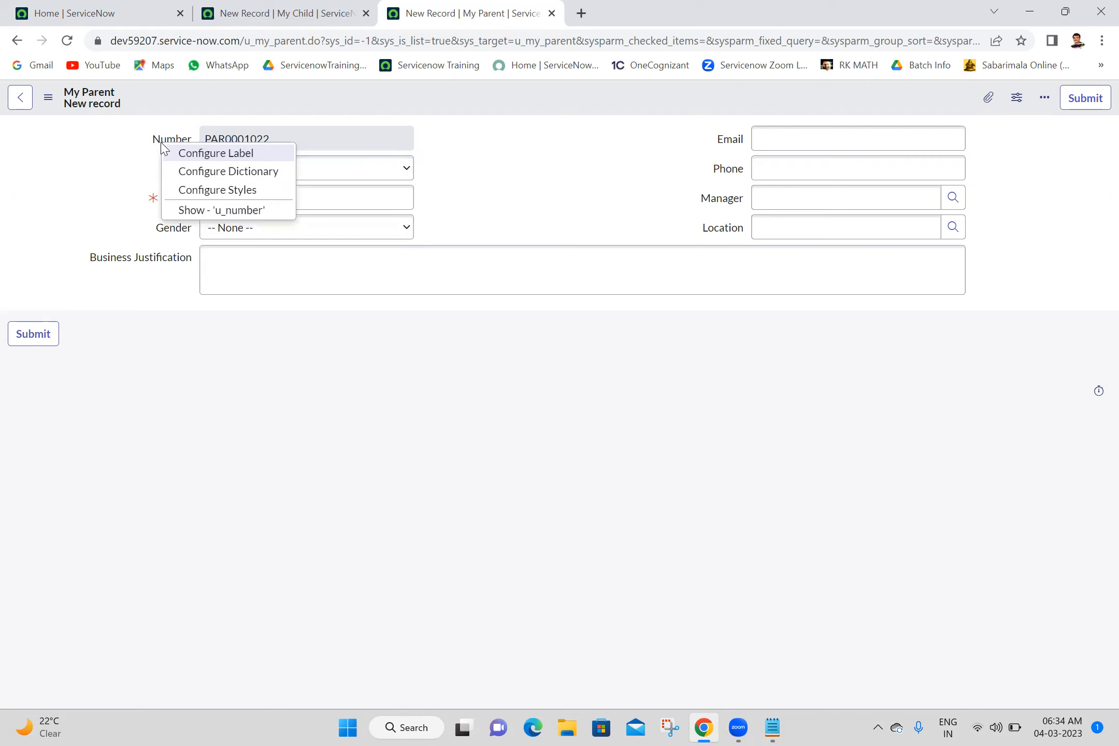
left_click(217, 158)
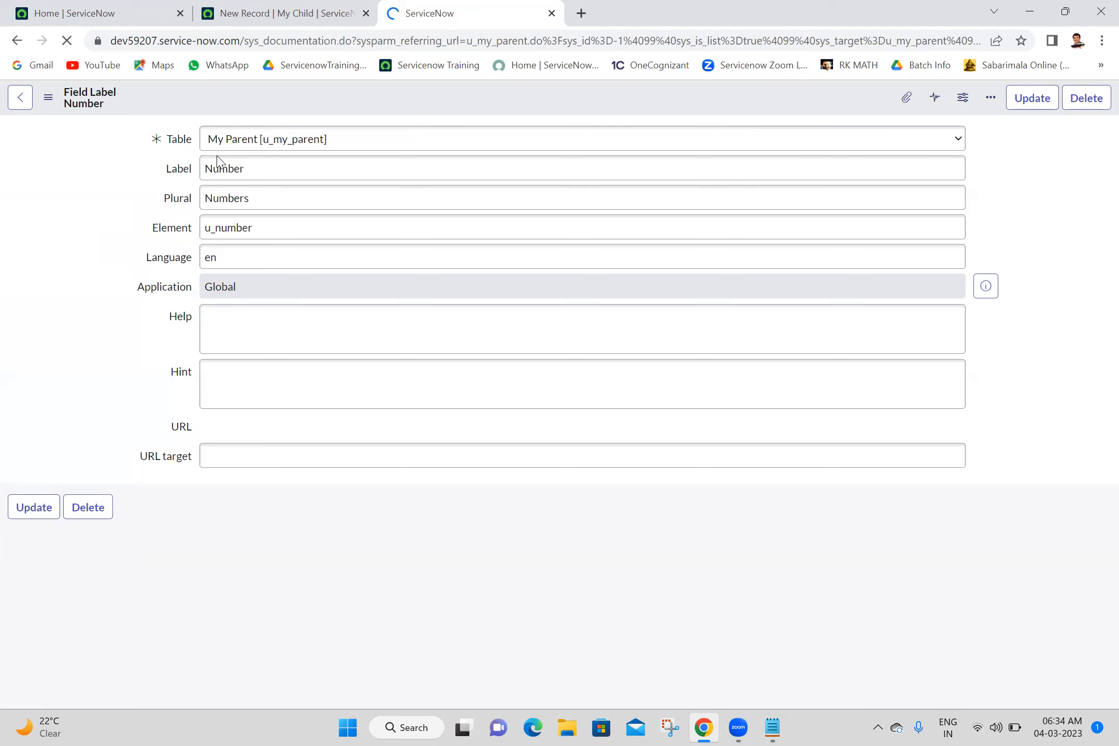
double_click(287, 168)
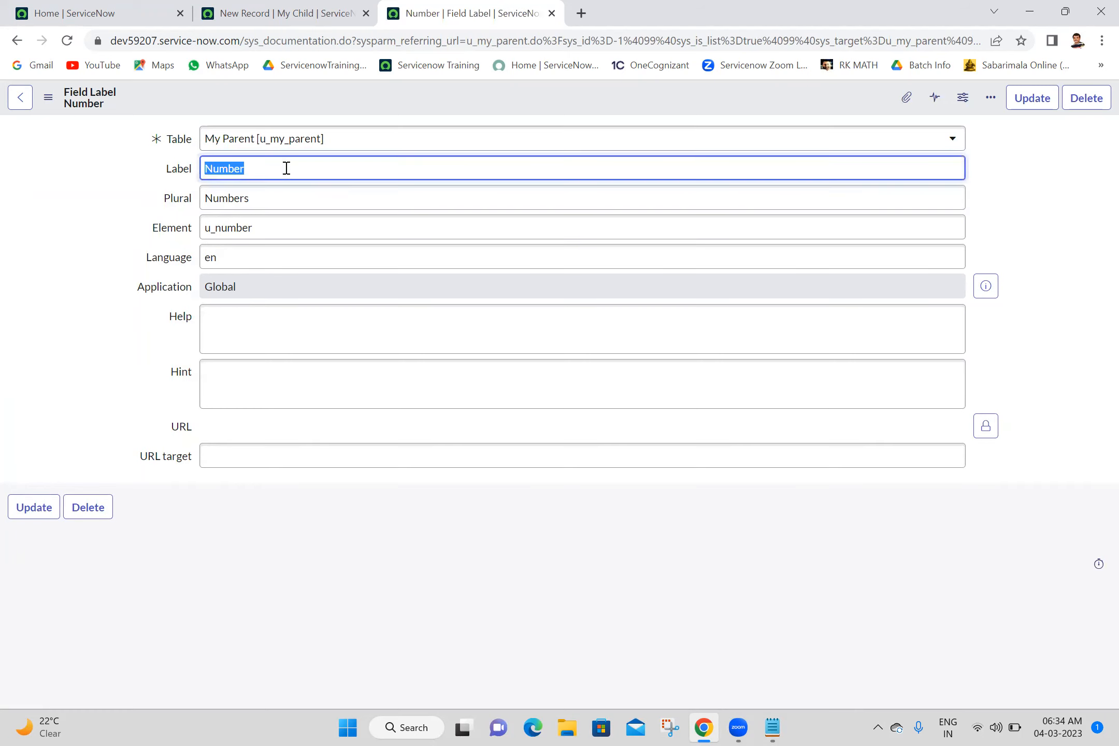
type("Tracking ID")
left_click(1030, 104)
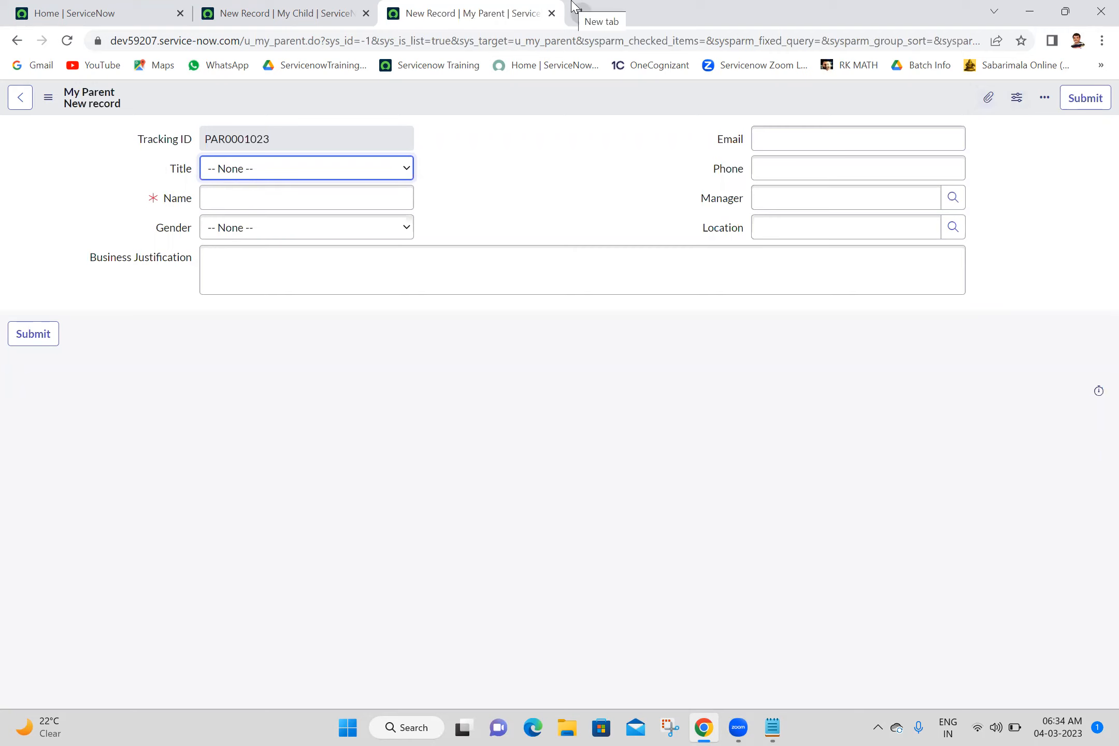
- Reload the My Child form, discarding its unsaved changes, and compare its number field's label with the My Parent form
left_click(280, 11)
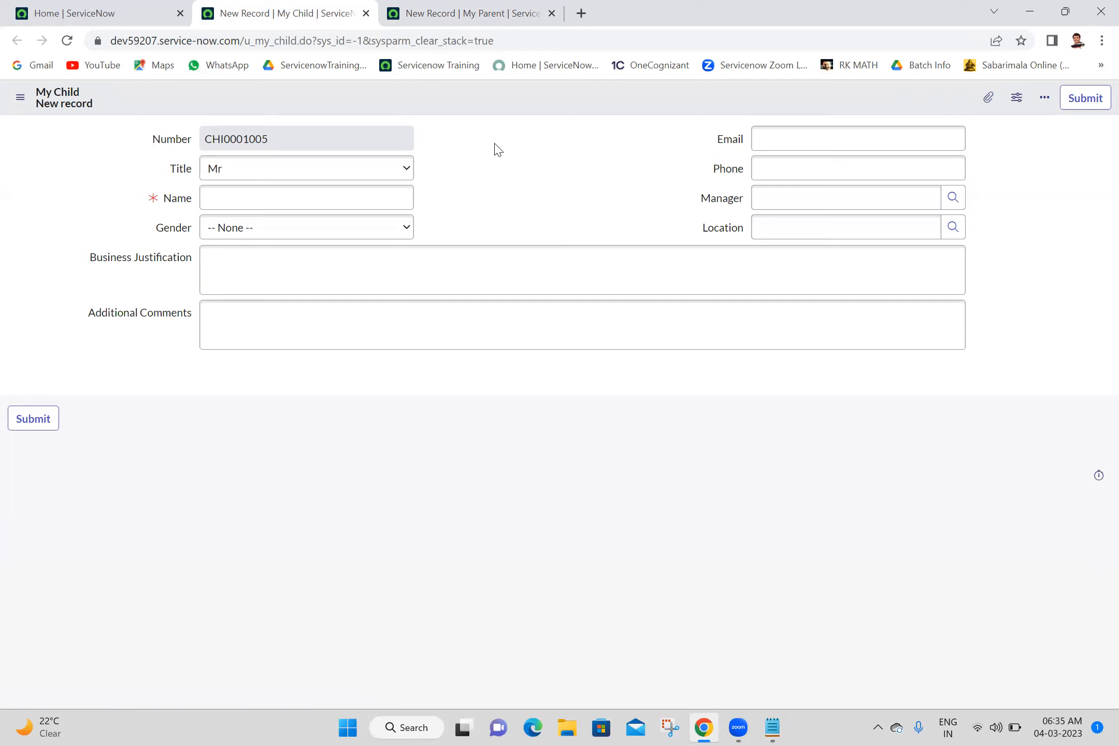
left_click(67, 42)
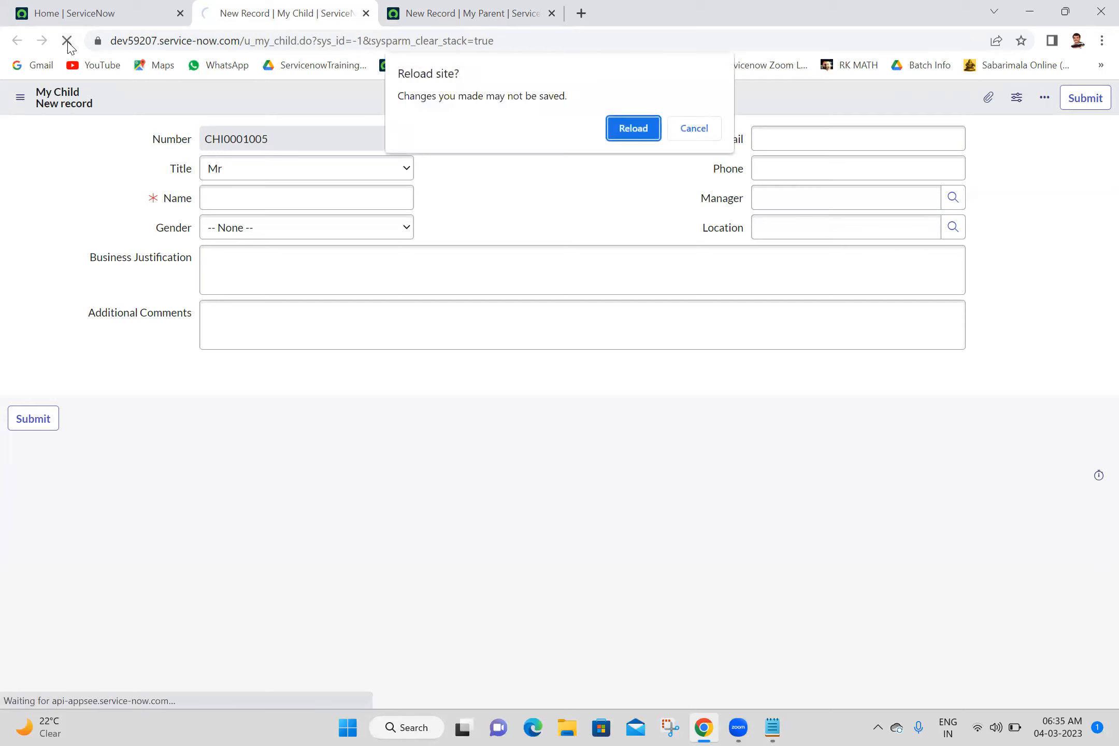
left_click(624, 131)
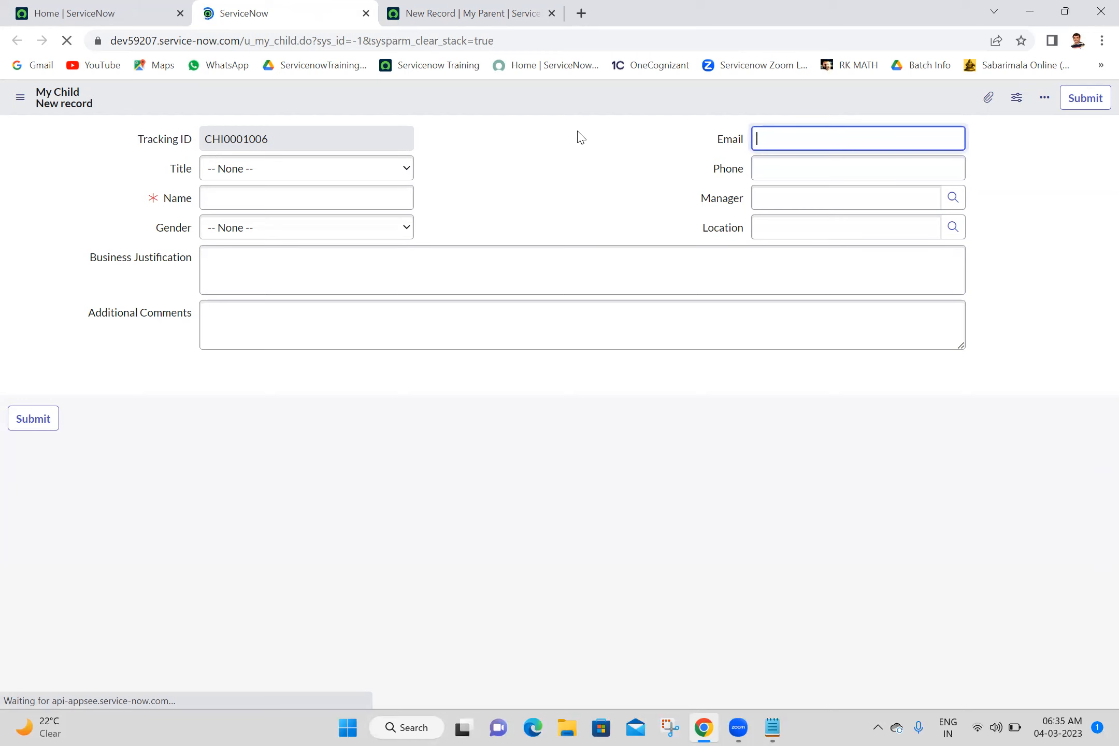
left_click(469, 7)
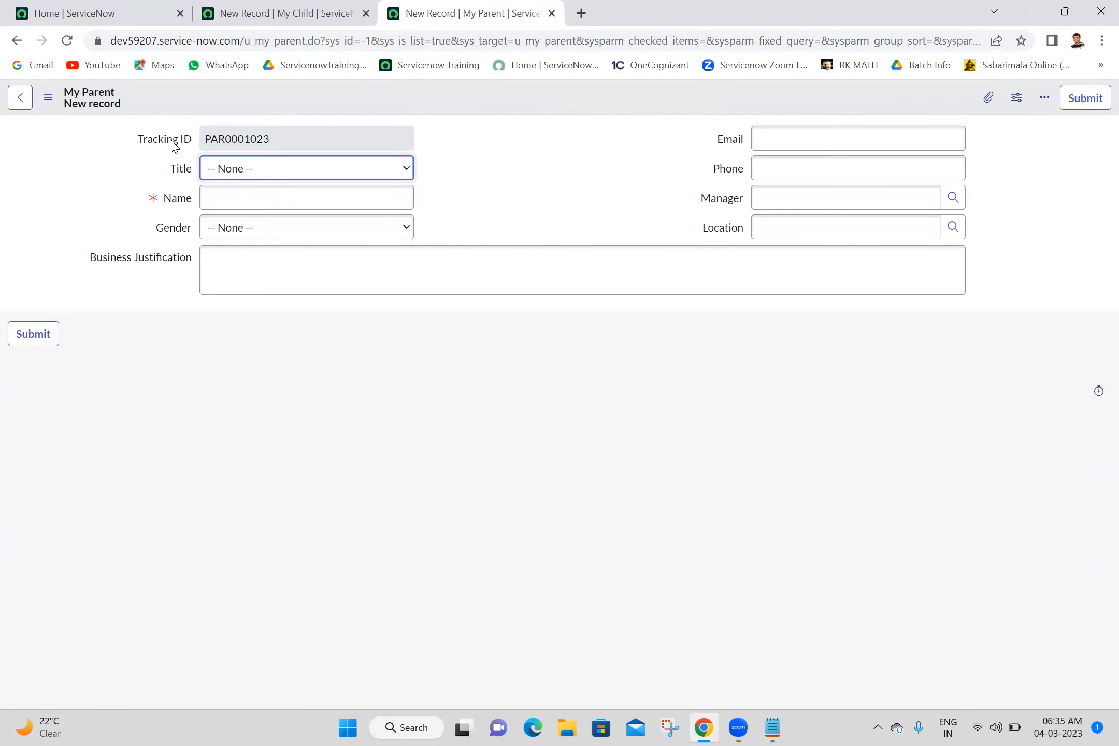
- Open the label configuration of the My Child form's Tracking ID field and set the label record's table to My Child [u_my_child]
left_click(305, 7)
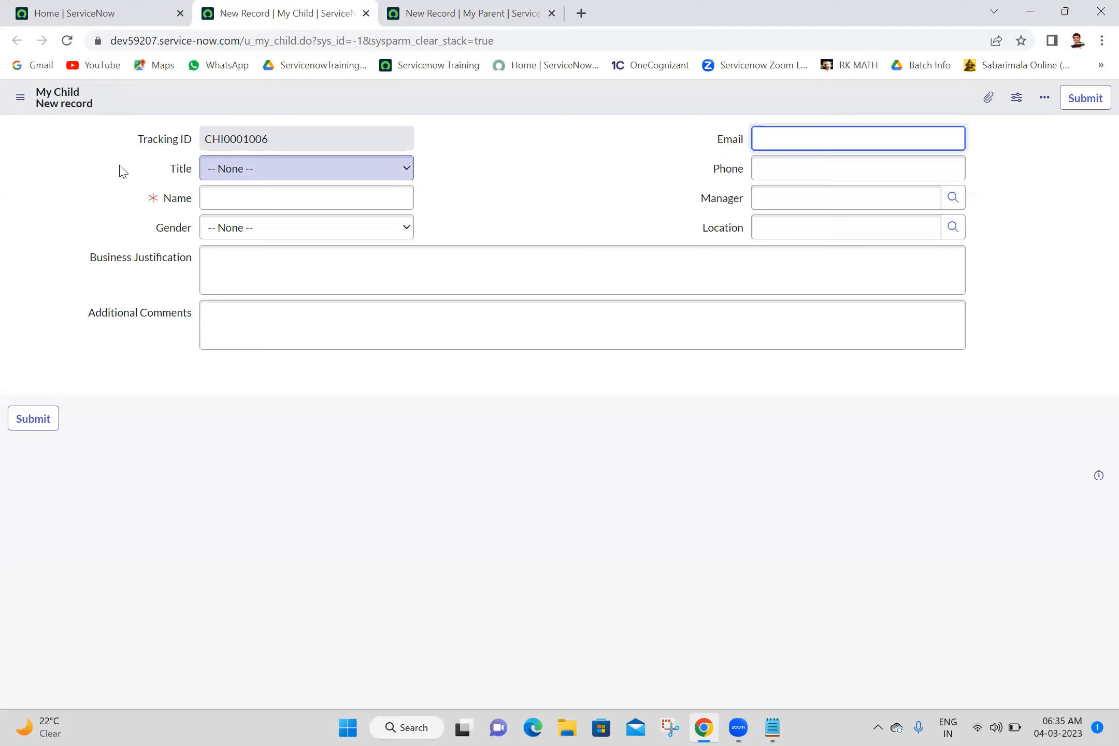
left_click(166, 147)
right_click(167, 148)
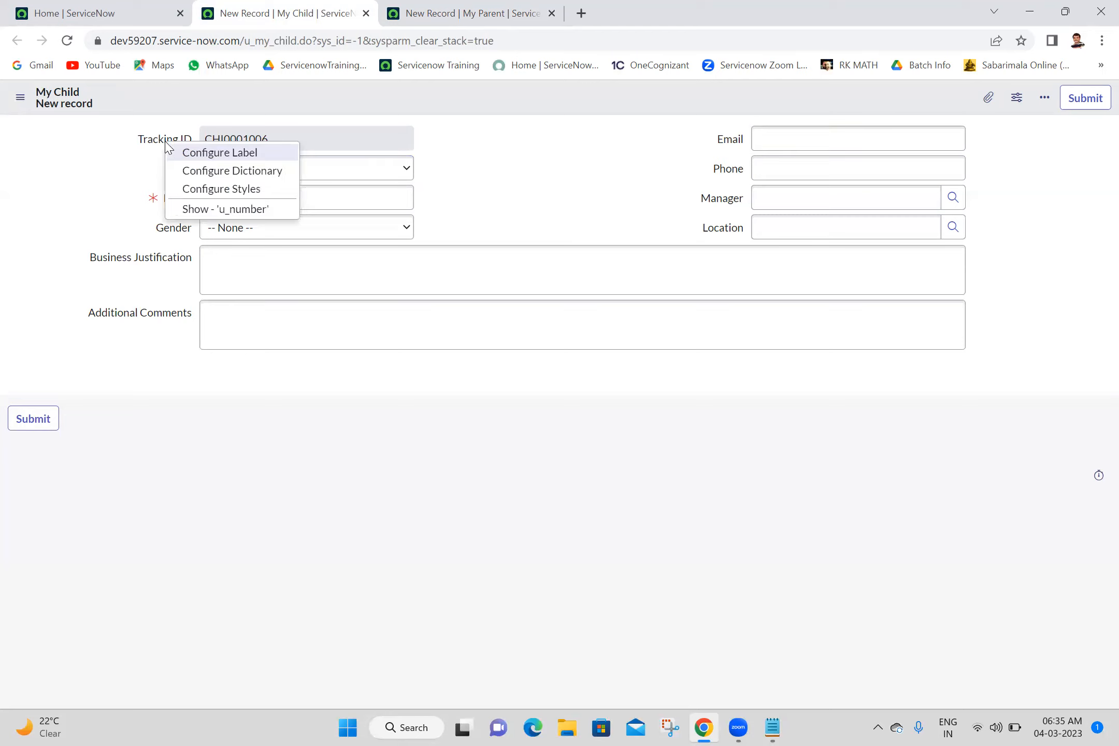
left_click(197, 155)
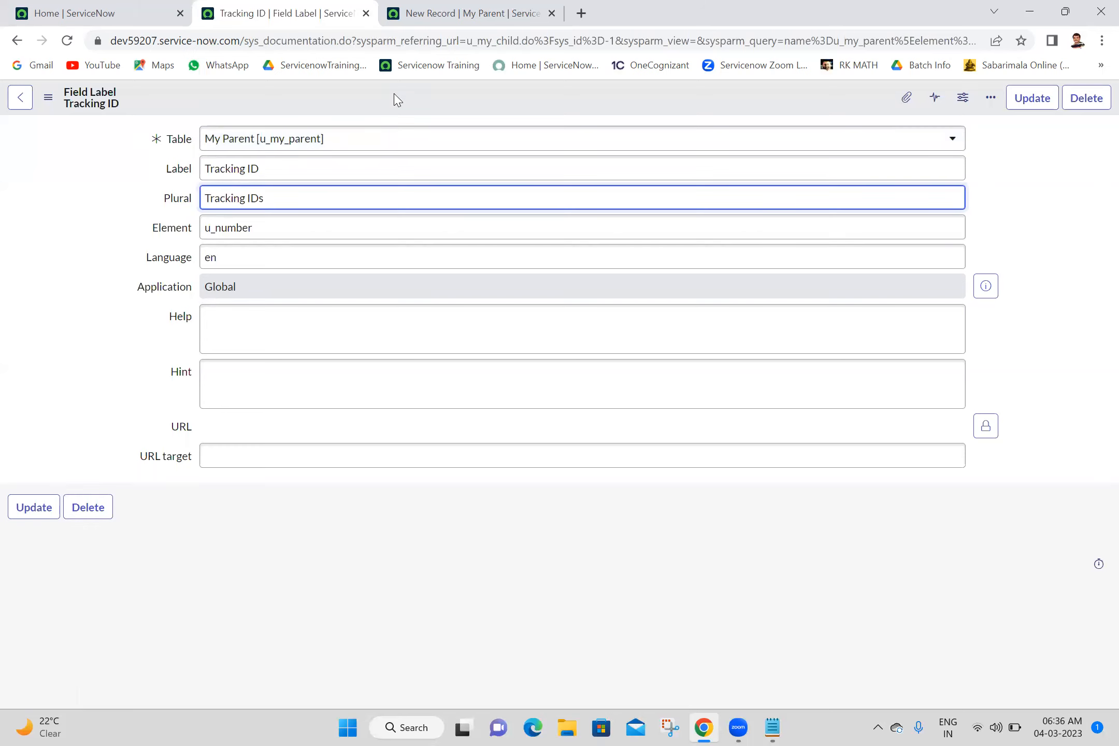
left_click(365, 145)
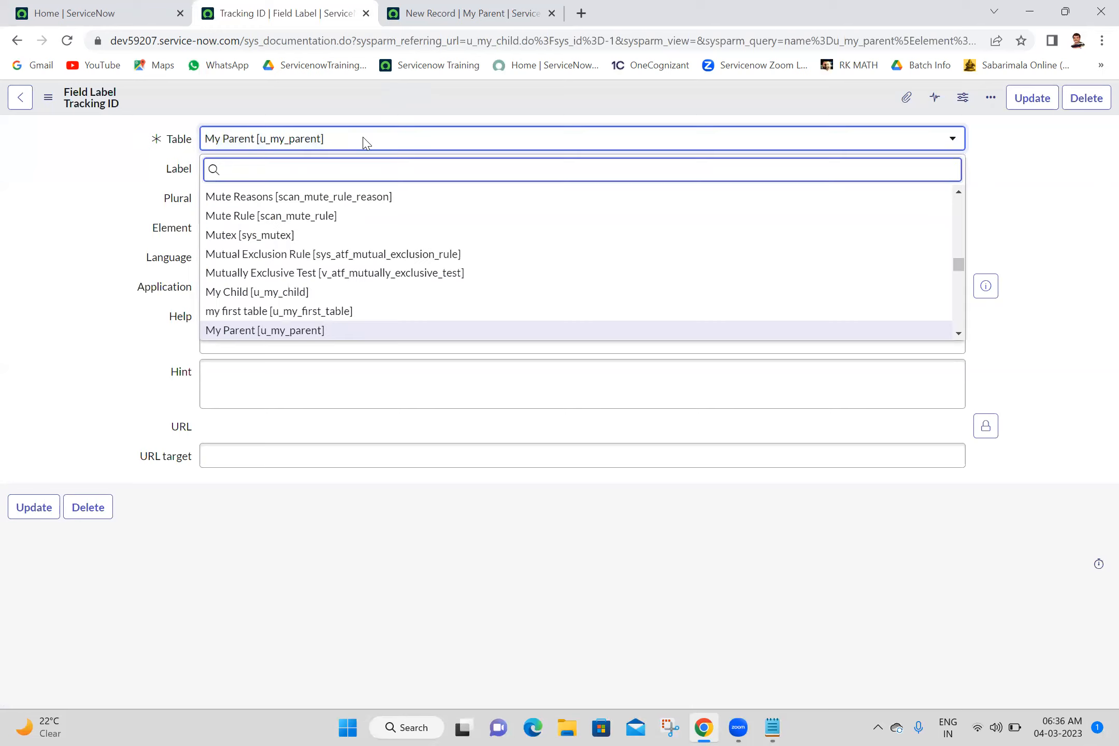
type("my child")
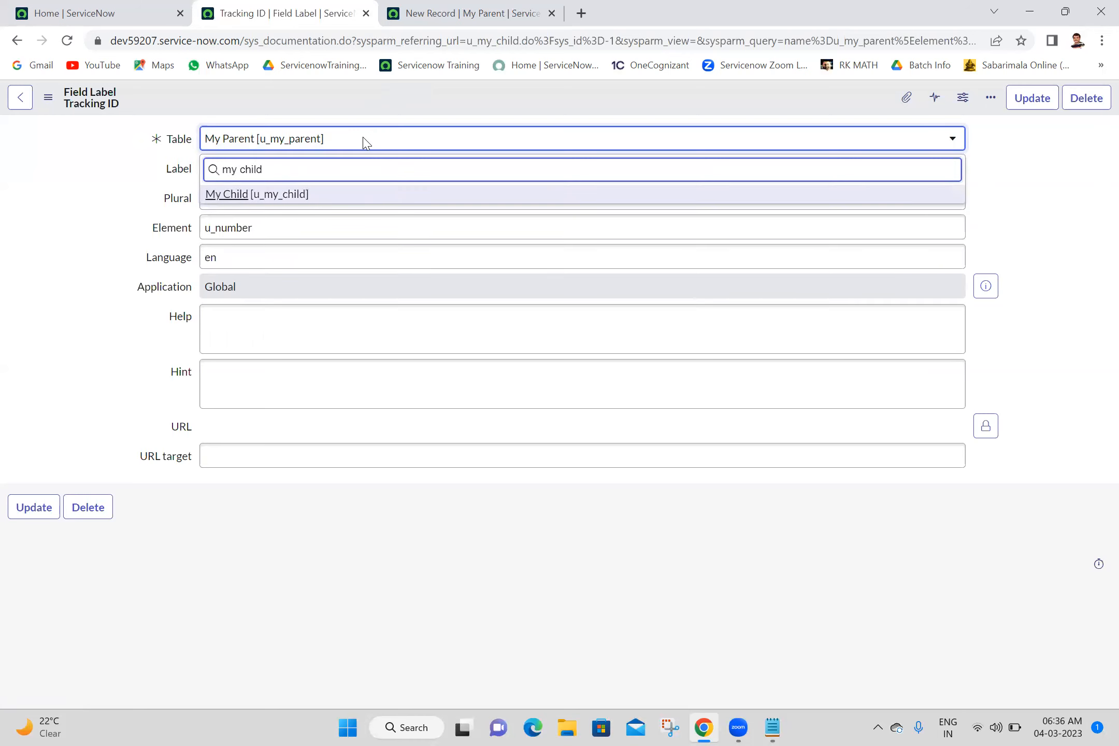
left_click(288, 195)
- Set the label to Number and insert it as a separate My Child label record, staying on the new record
left_click(324, 176)
key("ctrl+a")
type("Number")
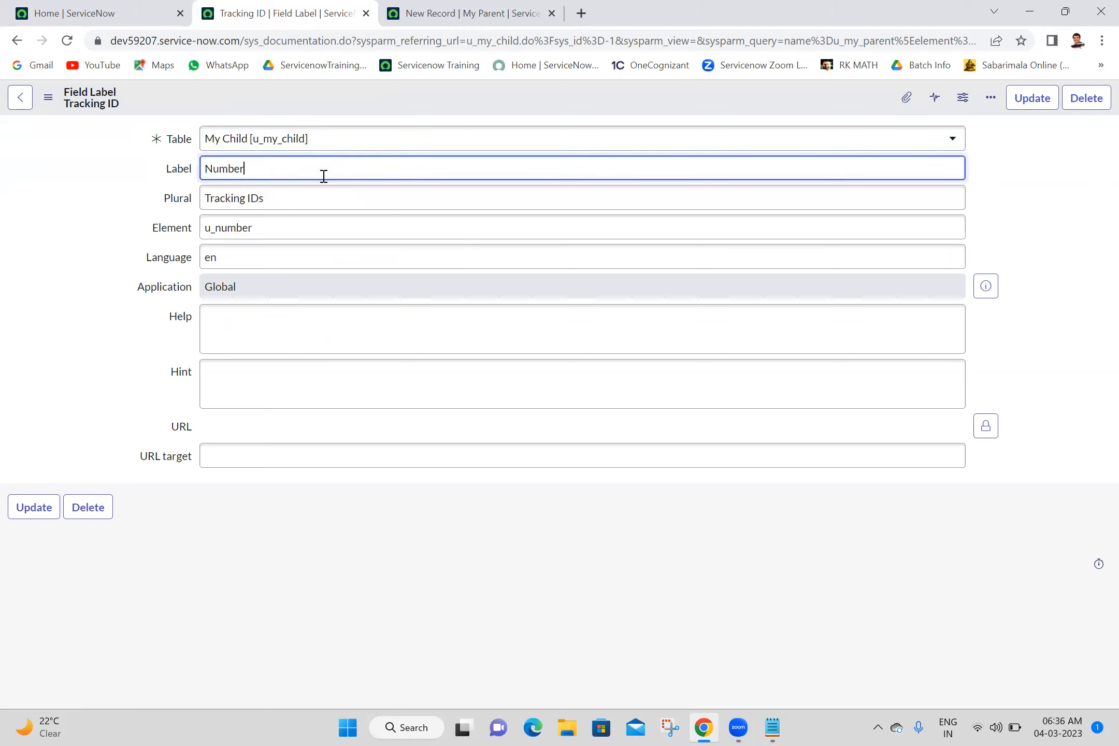
left_click(80, 217)
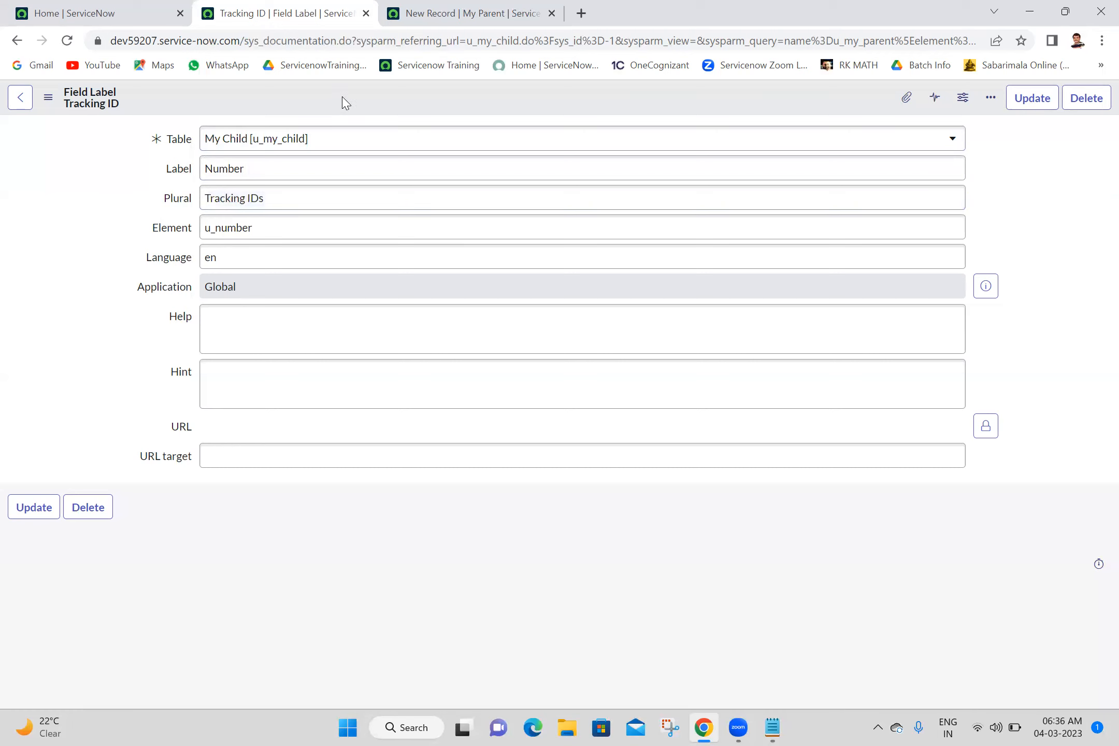
right_click(679, 100)
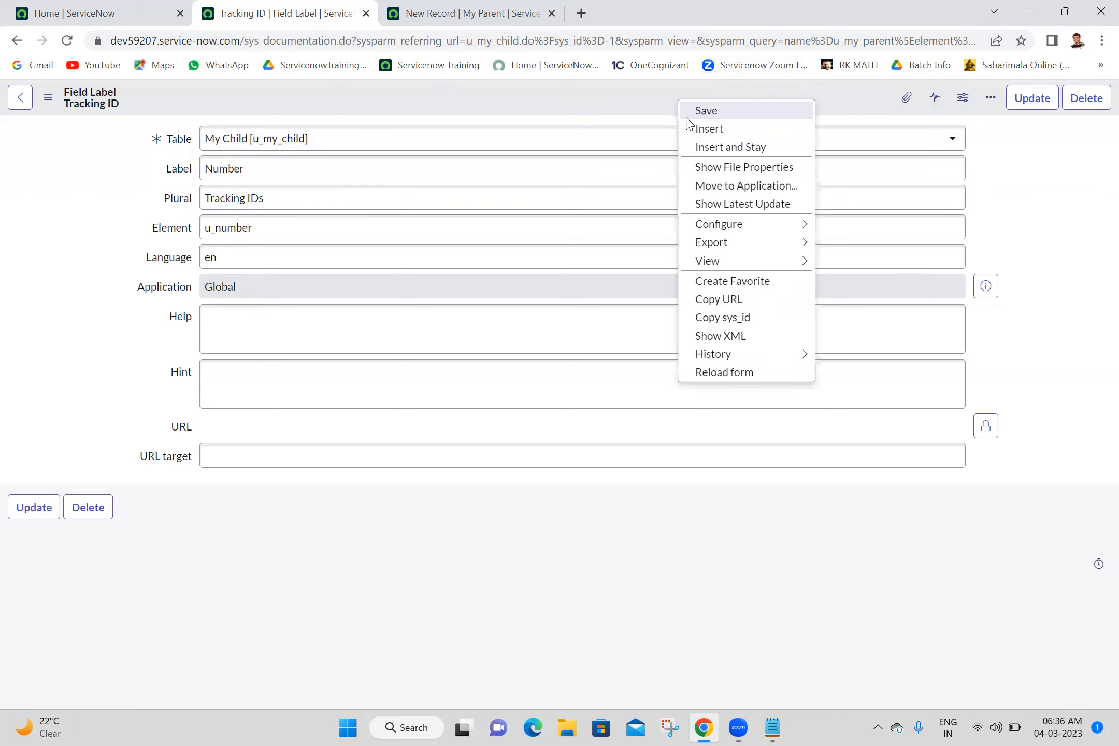
left_click(734, 148)
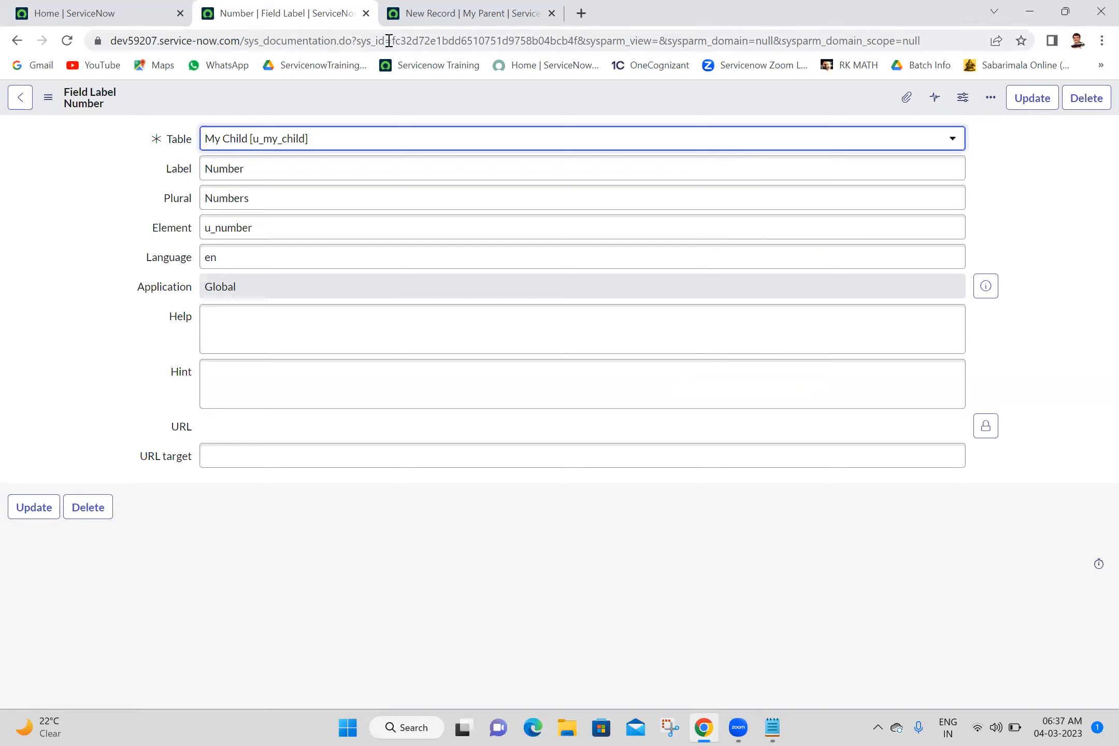
- Close the label record and open a new My Child form from the navigator with u_my_child.FORM
left_click(366, 13)
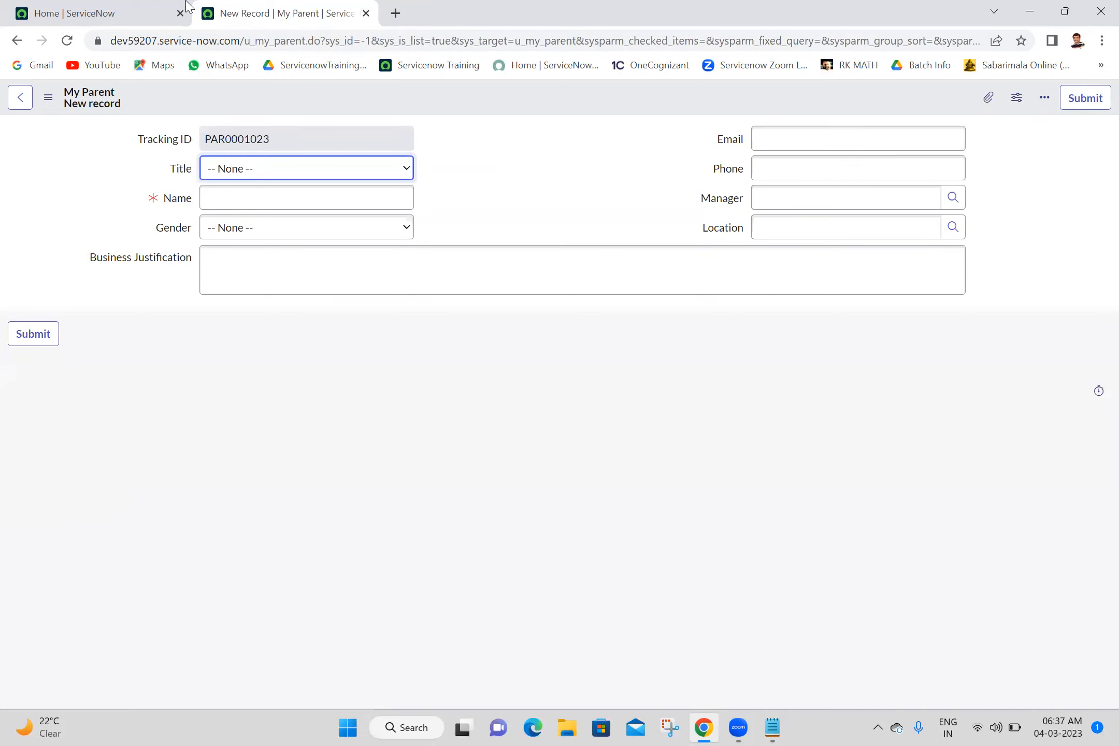
left_click(155, 13)
left_click(168, 106)
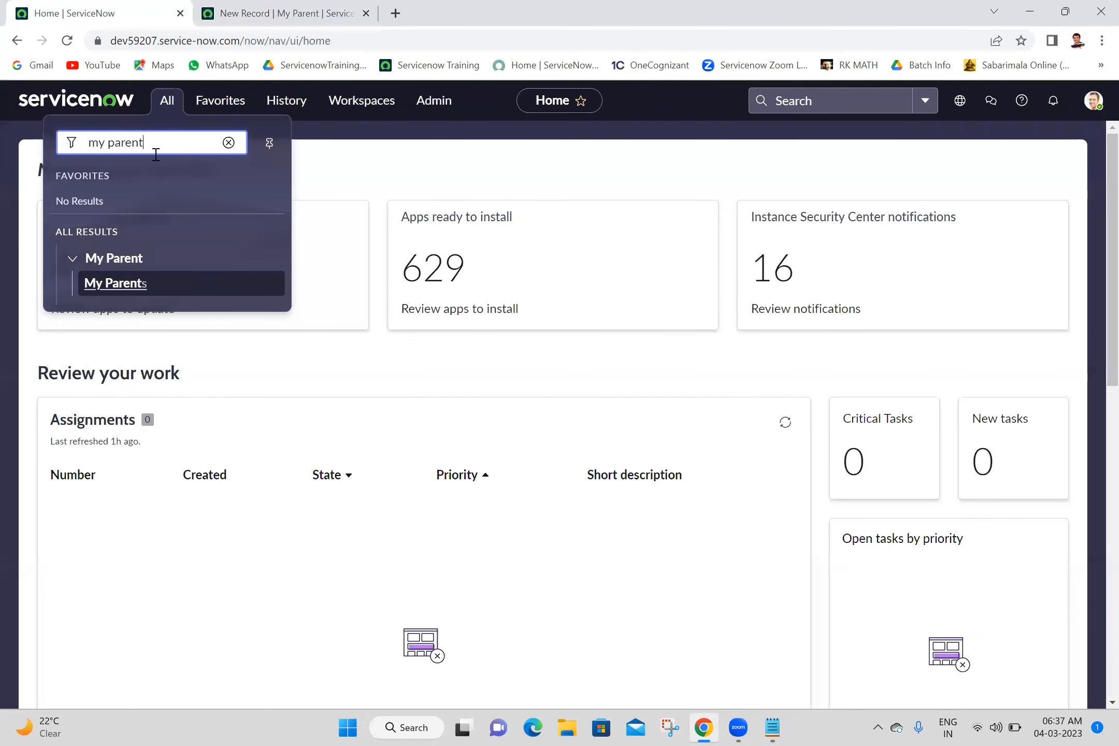
double_click(155, 151)
key("BackSpace")
key("BackSpace")
key("BackSpace")
key("BackSpace")
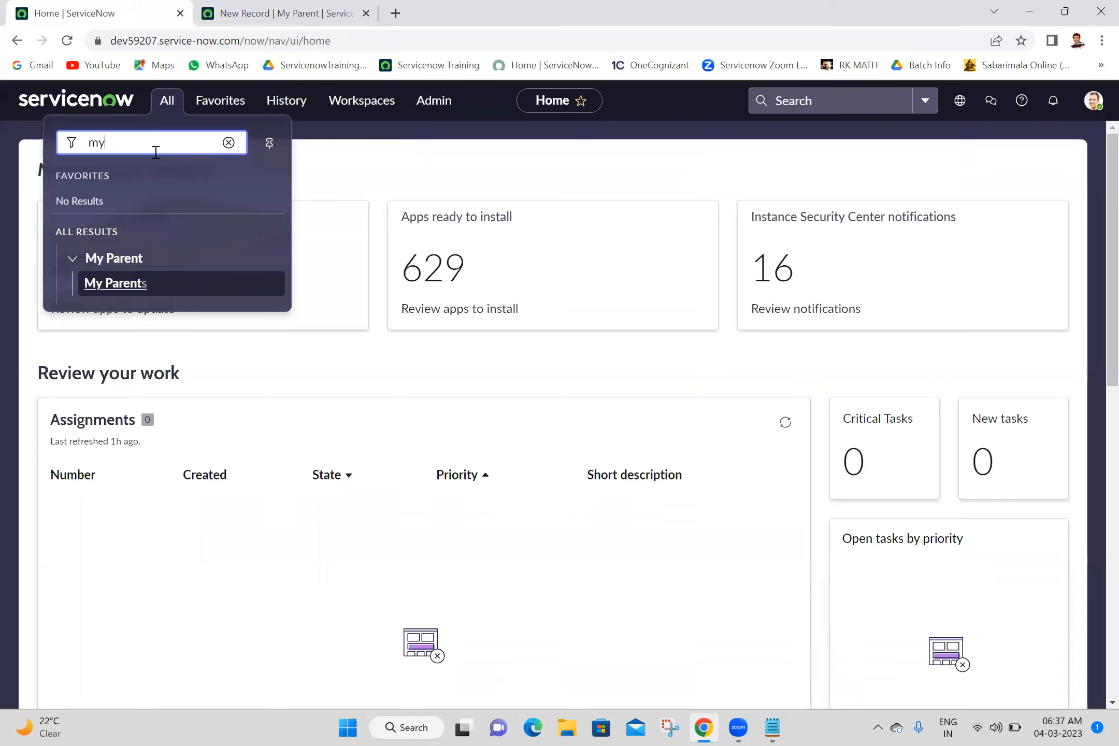
type("u_")
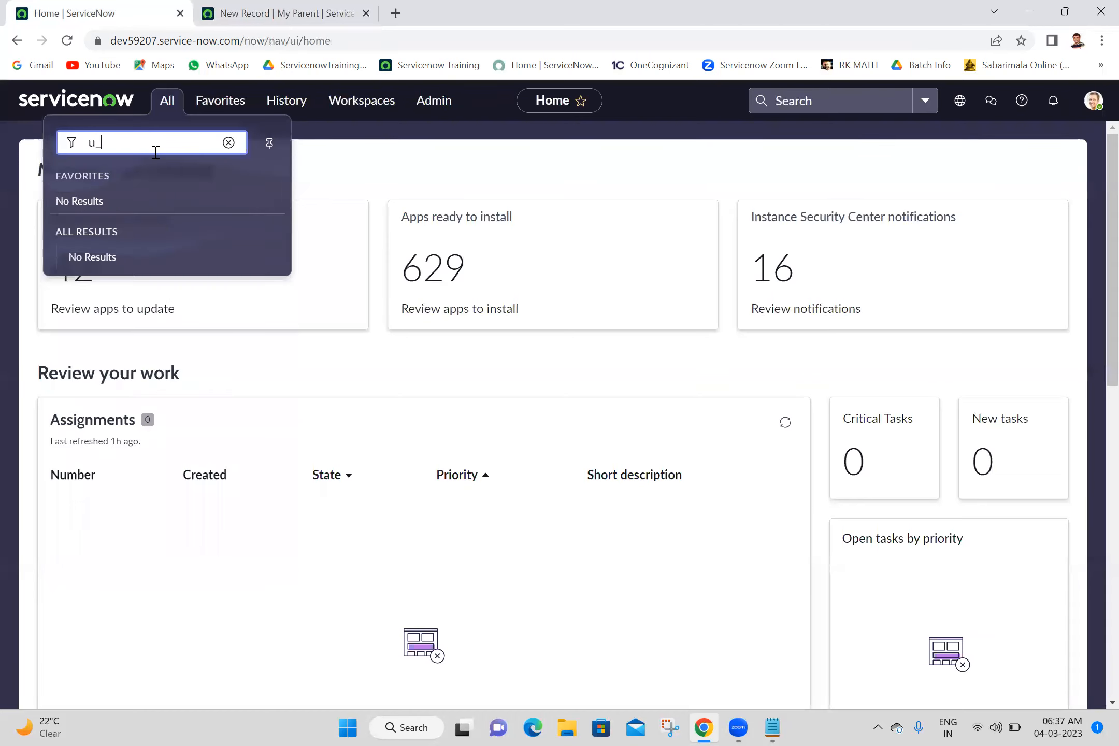
type("my_c")
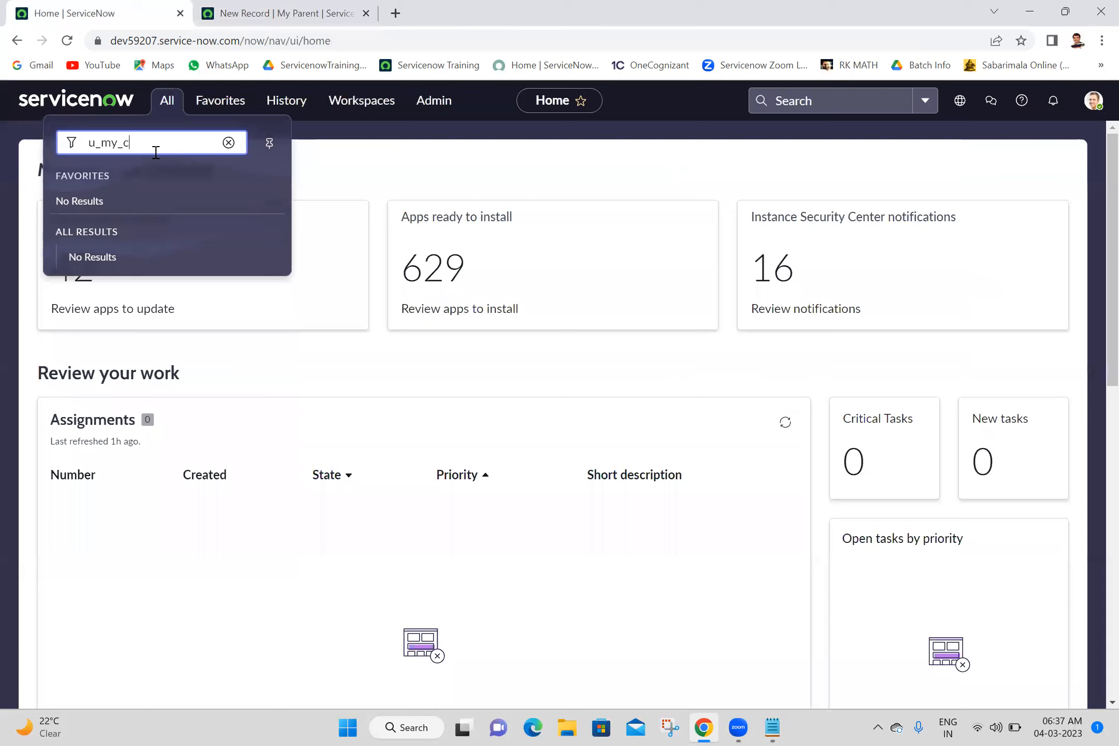
type("hild.E")
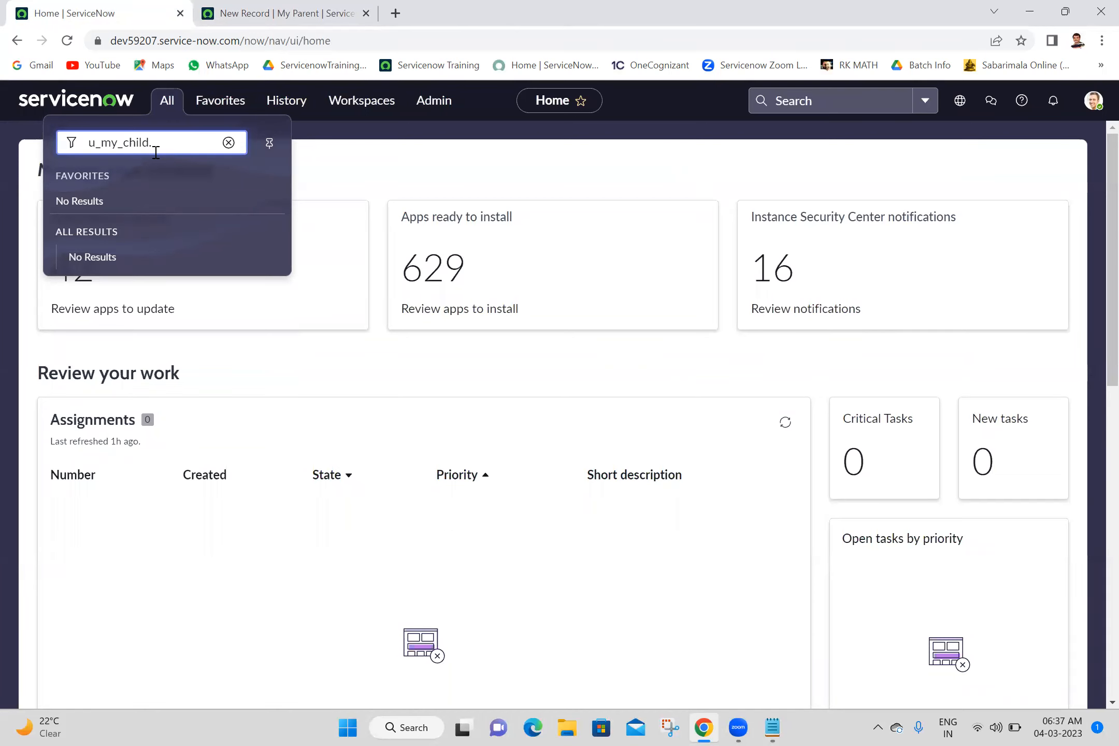
type("ORM")
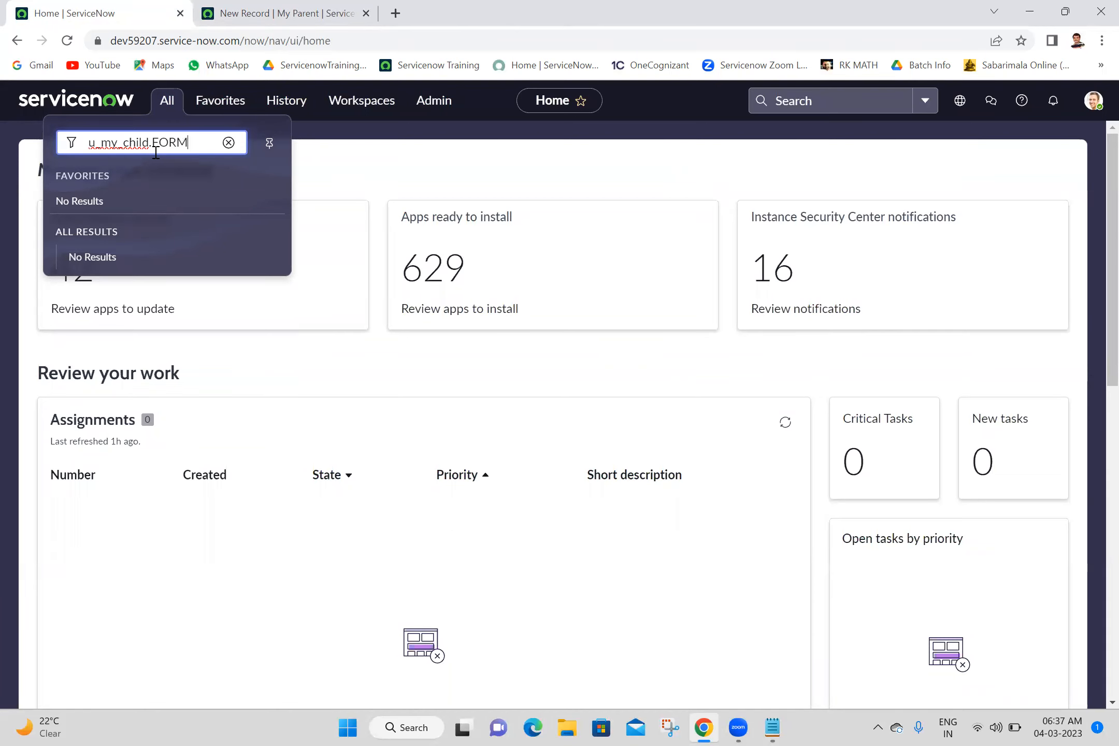
key("Return")
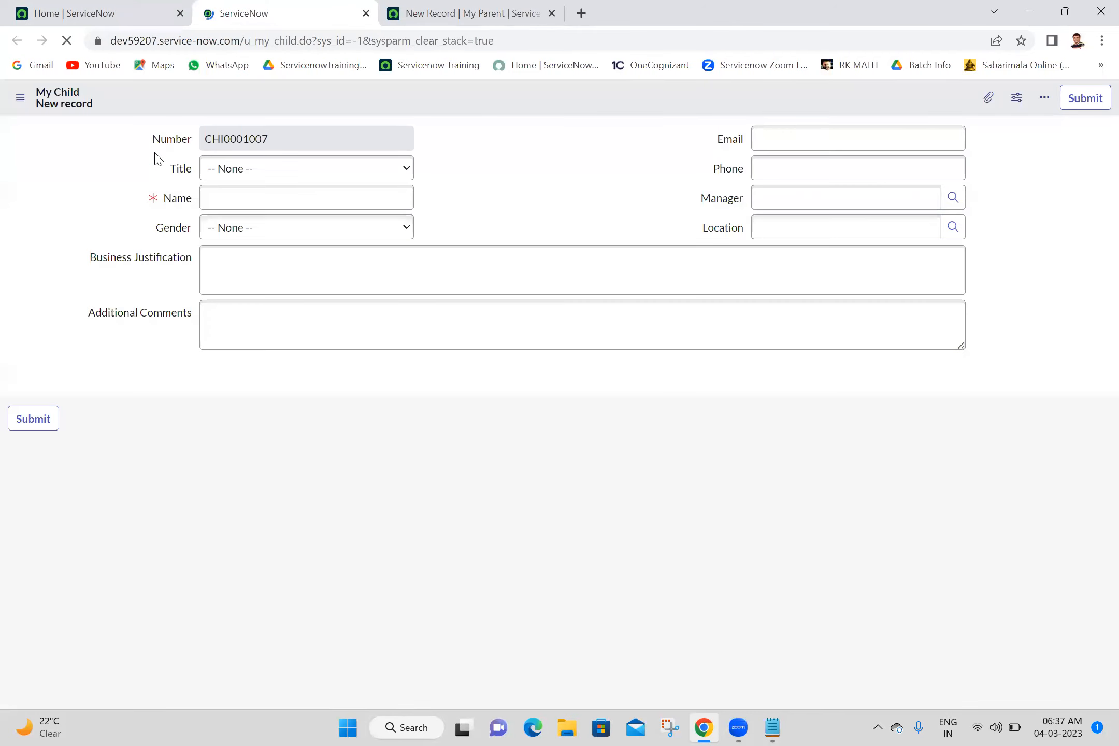
- Reload the My Parent form and compare its number field's label with the My Child form
left_click(499, 186)
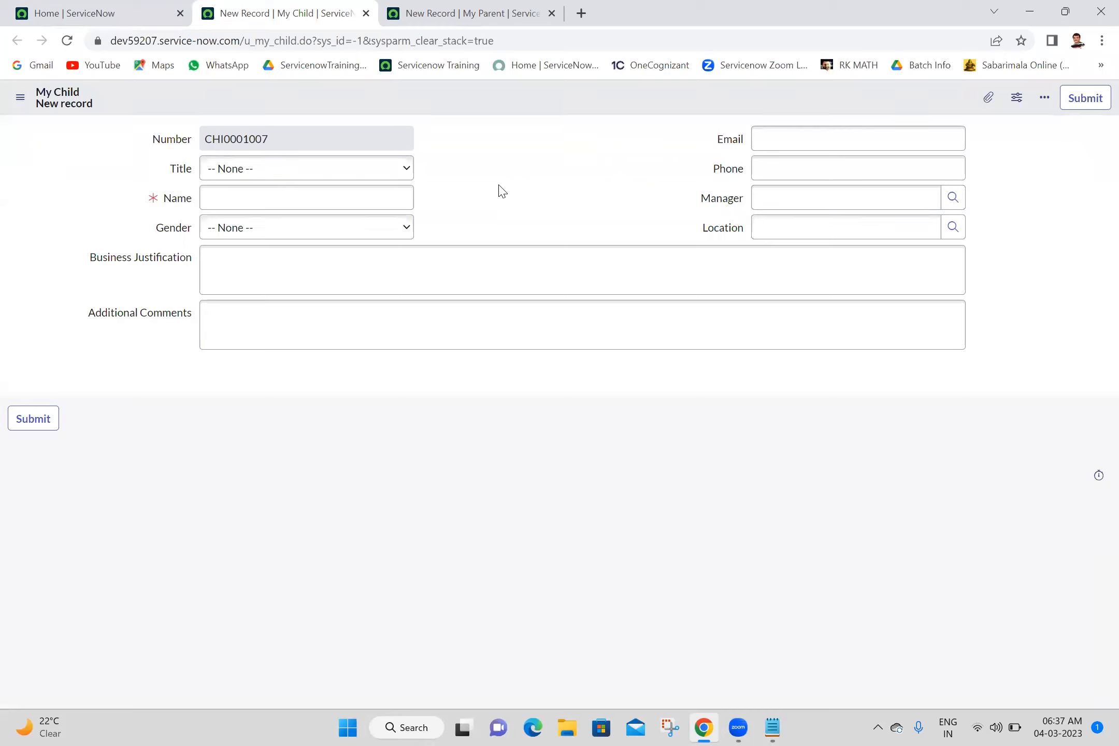
left_click(455, 7)
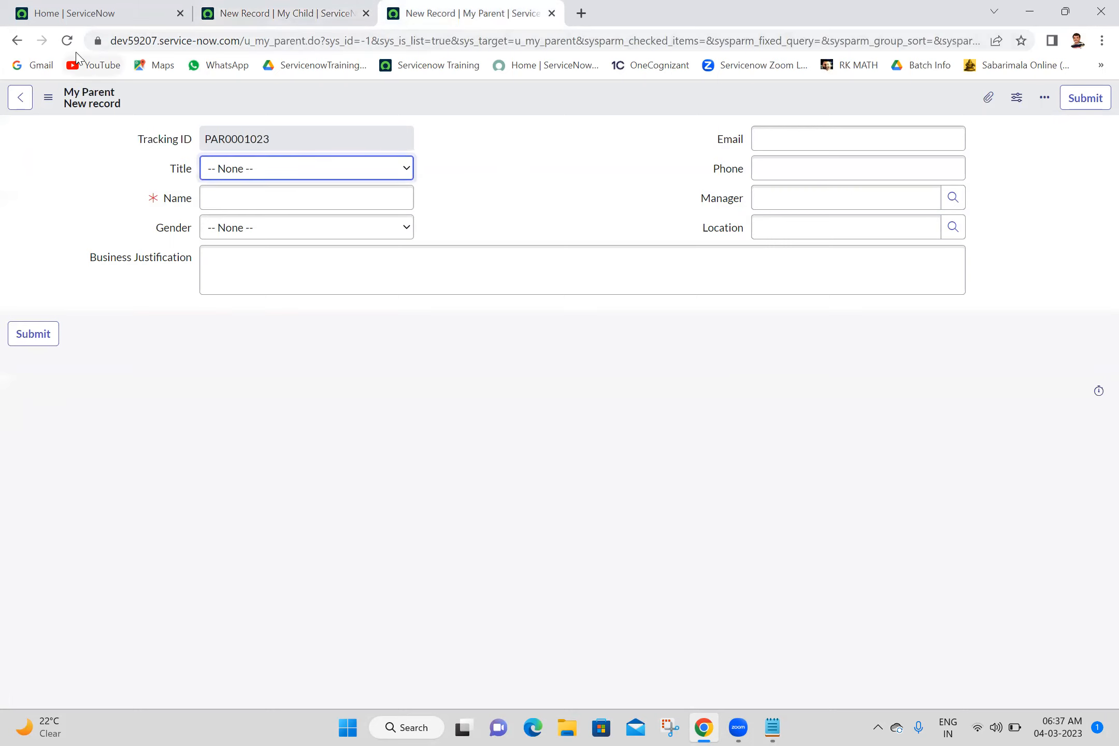
left_click(73, 47)
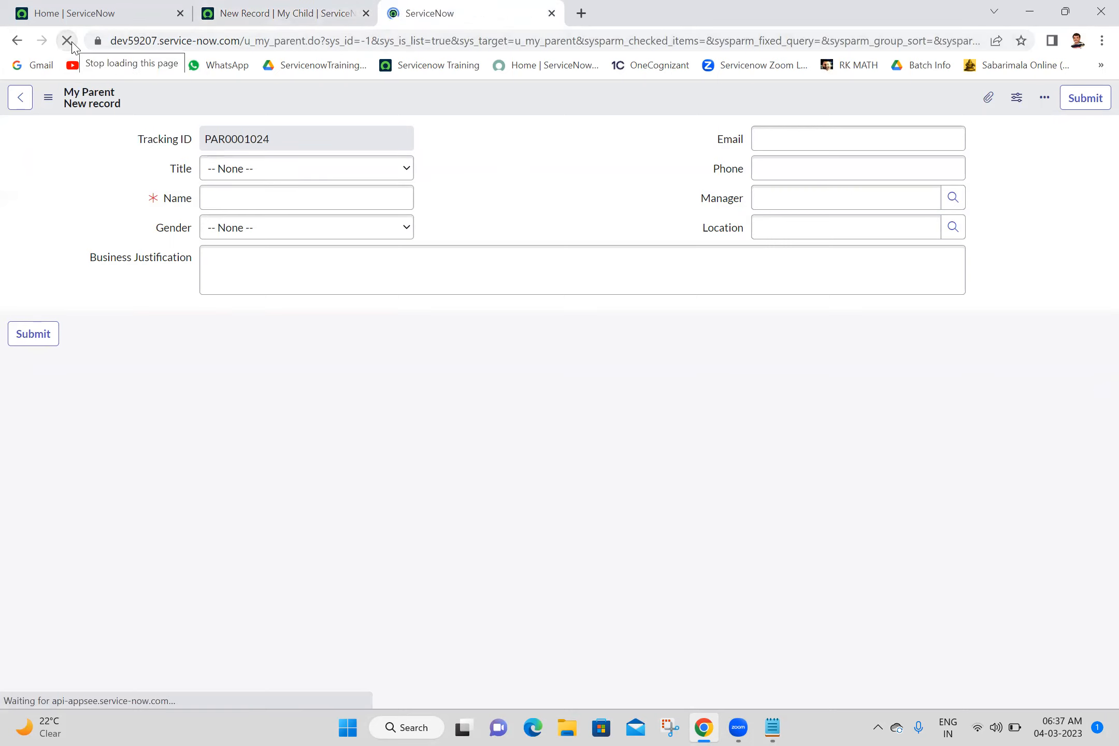
left_click(511, 162)
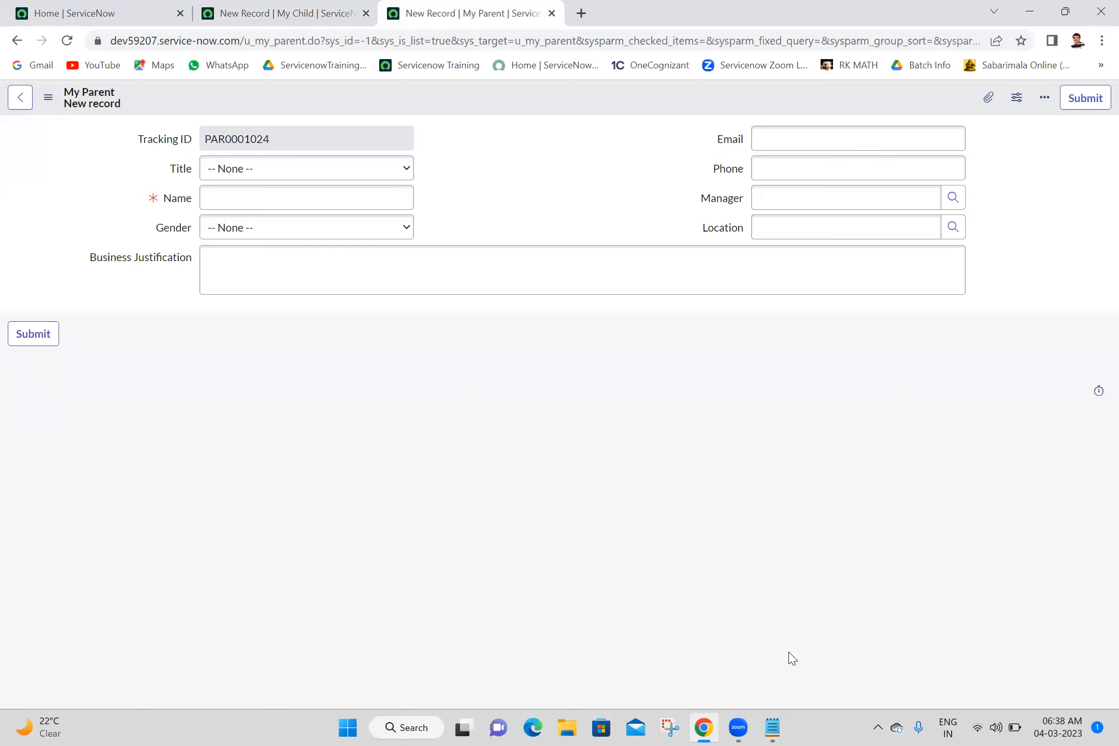
- Switch to the Batch 18 notes in Notepad and add a dash-underlined heading "Dictionary Override:" below the reference qualifier types
mouse_move(778, 728)
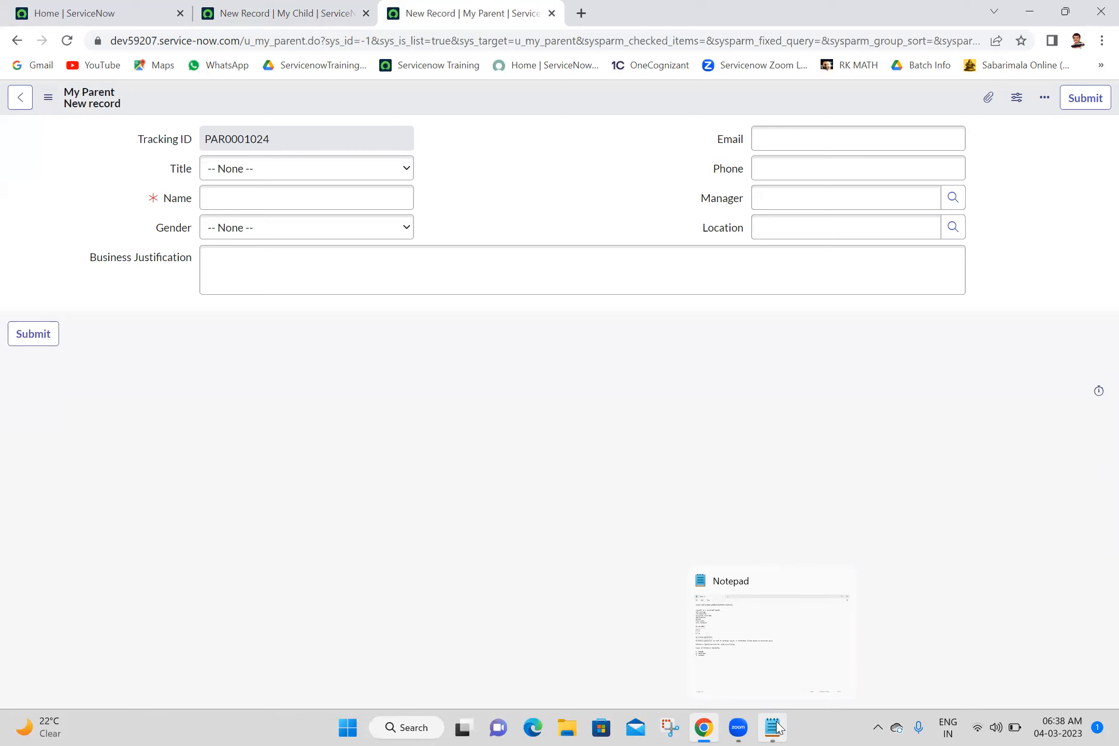
left_click(777, 726)
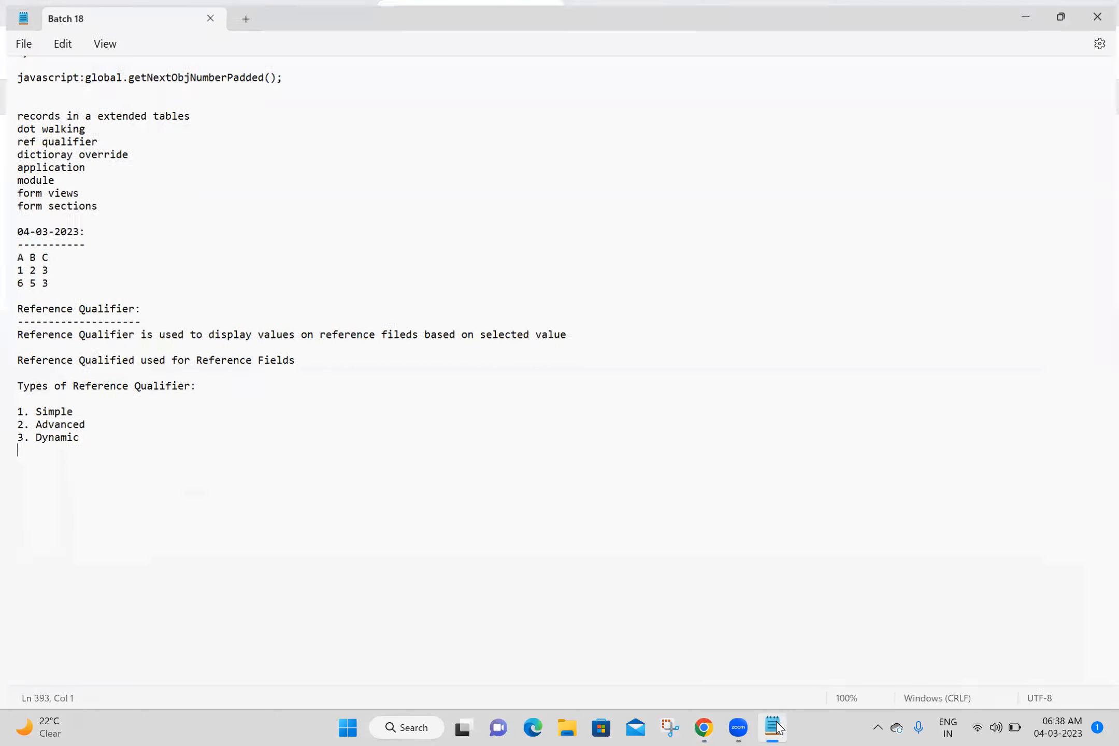
left_click(28, 465)
type("Dicto")
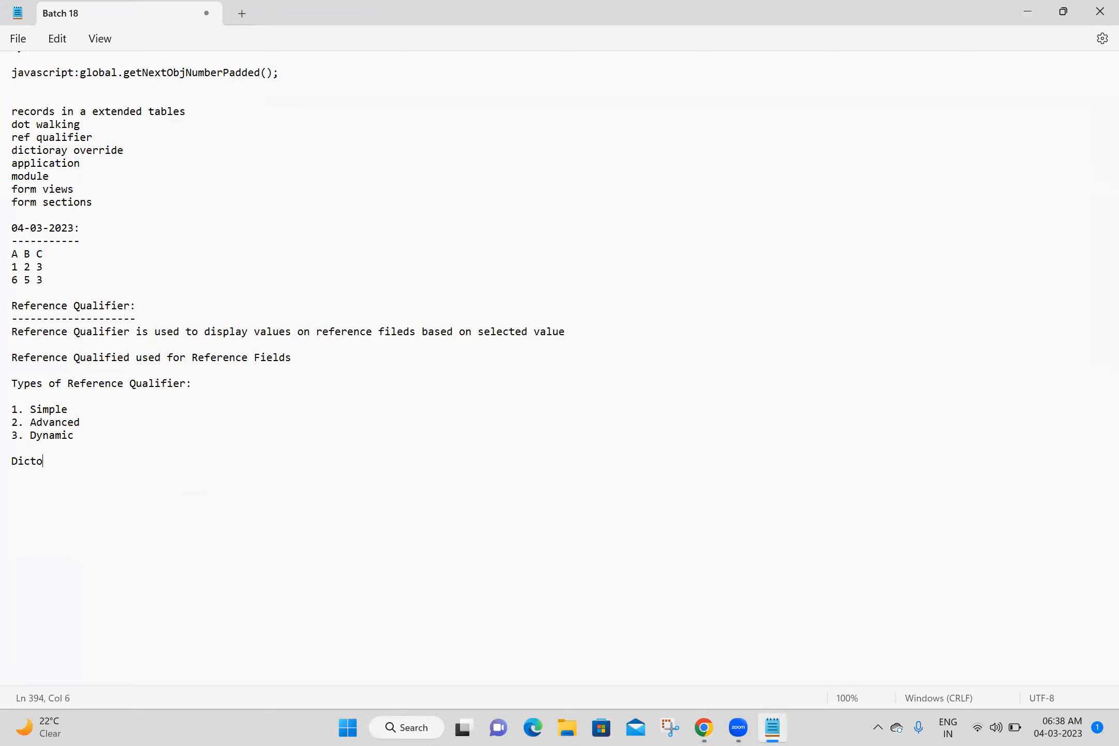
key("BackSpace")
type("ionary Override:")
key("Return")
type("--------------------")
key("Return")
- Write under the heading "Dictionary Override is used to override the child table field properties without effecting the parent table field properties", followed by a blank line
type("Dicto")
key("BackSpace")
type("ionary")
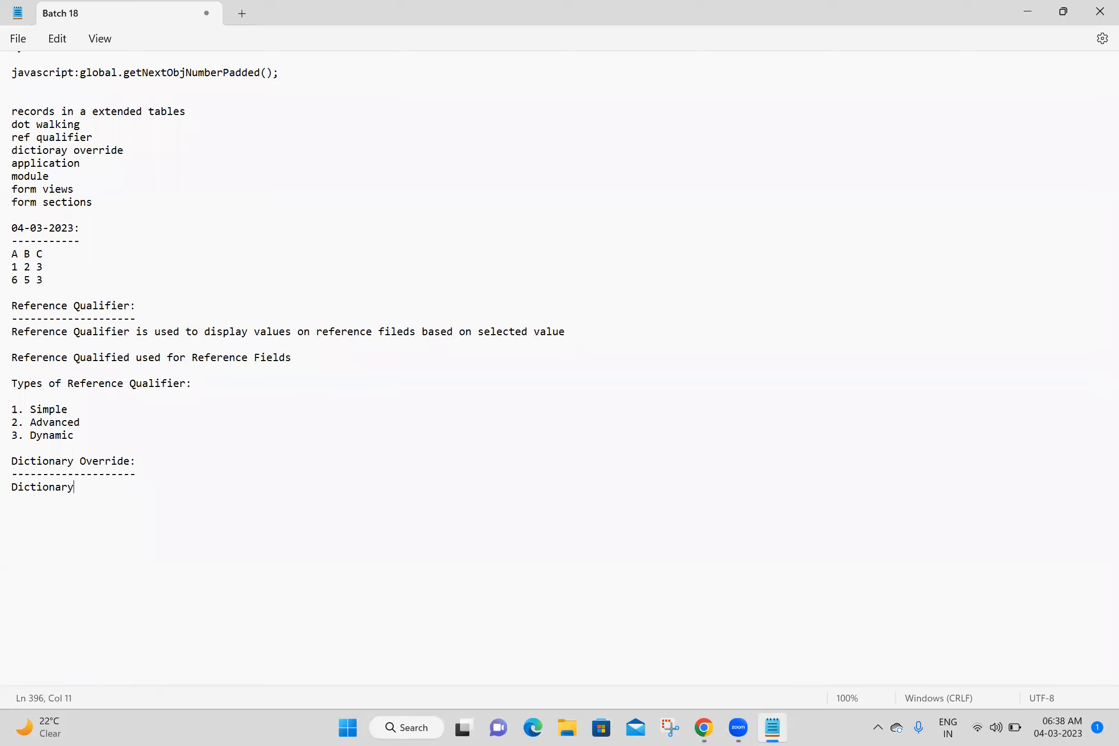
type(" Override is used to override the child table field properties without effecting the parent table field properties")
key("Return")
key("Return")
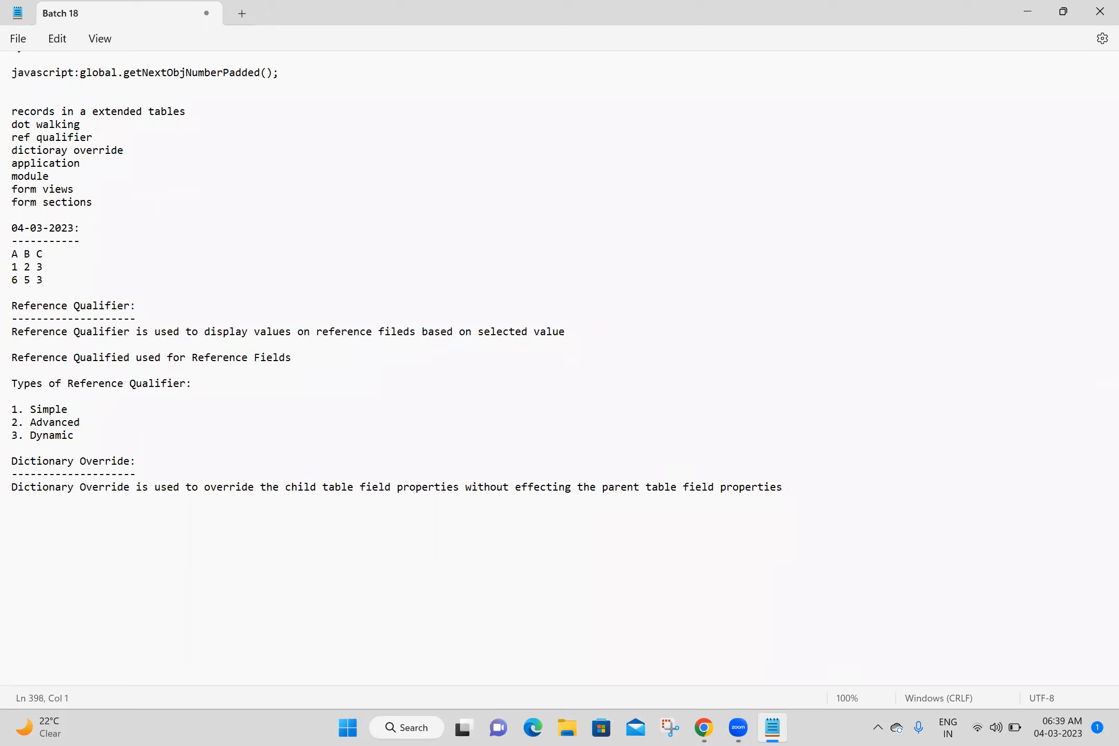
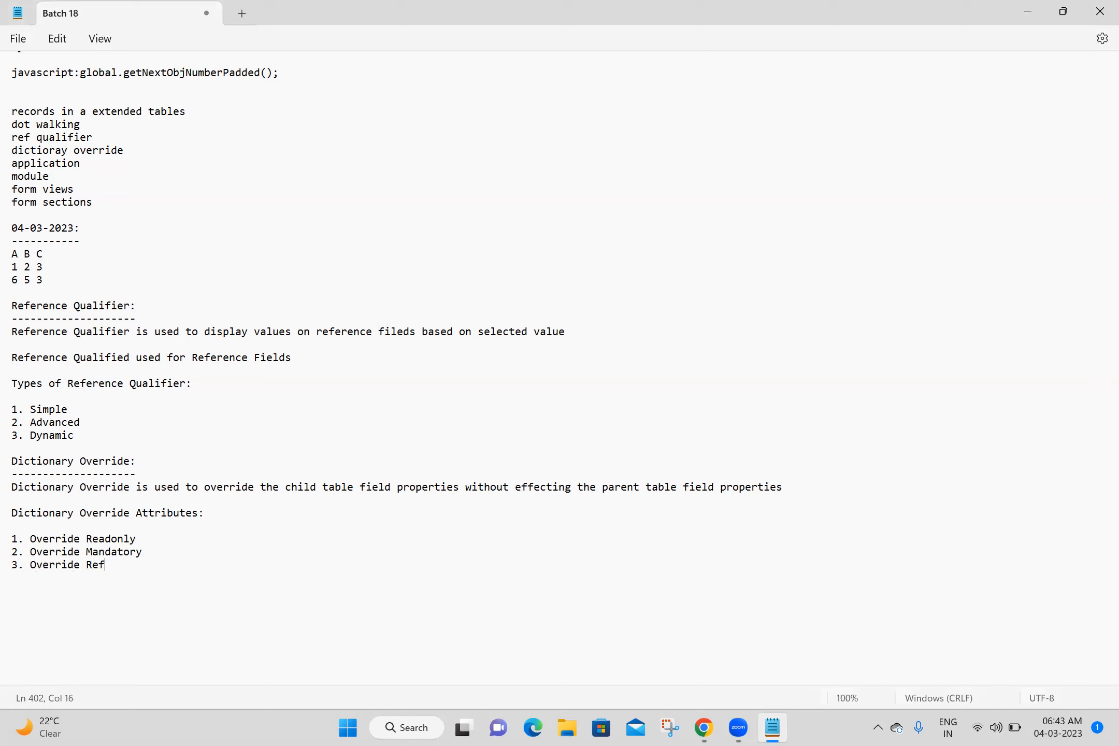
- Complete the third attribute as "Override Reference Qualifier" and add "4. Override Default Value" to the Dictionary Override Attributes list
type("Qualifie")
type("r ")
type("4. O")
type("verri")
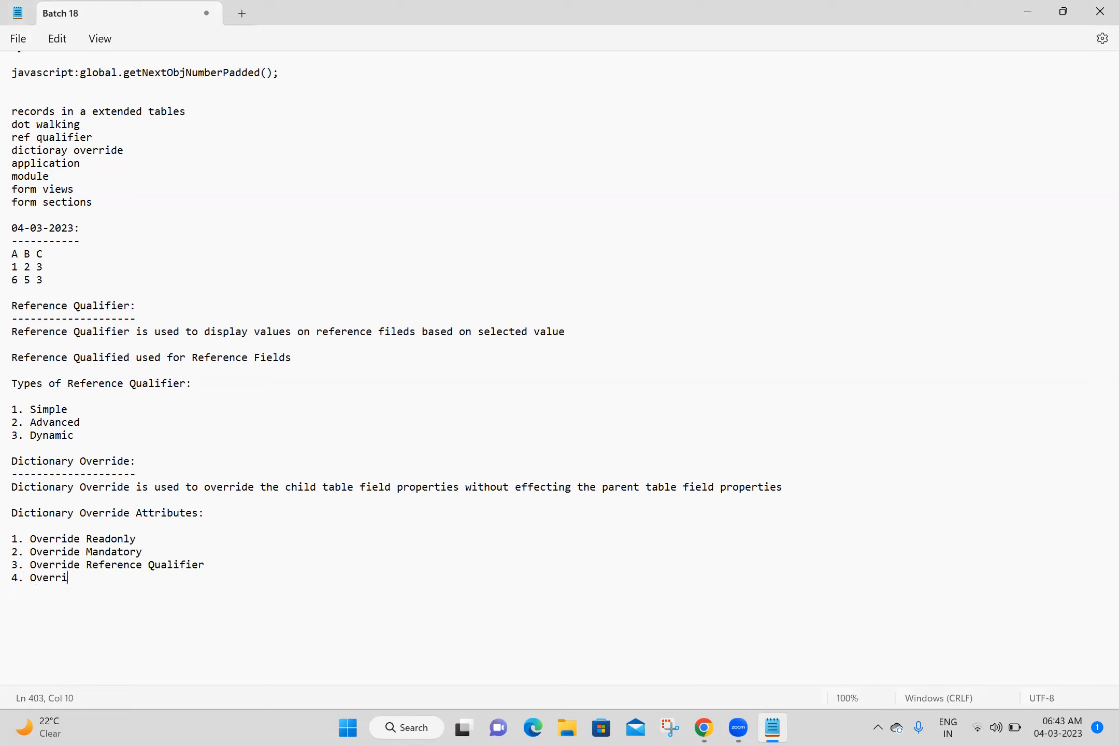
type("de Defauly")
key("BackSpace")
key("BackSpace")
type("t Value")
key("Return")
- Add "5. Override Dependent Field" and "6. Override Display Value" to the Dictionary Override Attributes list
type("5. O")
type("verride")
type(" Depen")
type("t")
key("BackSpace")
type("de")
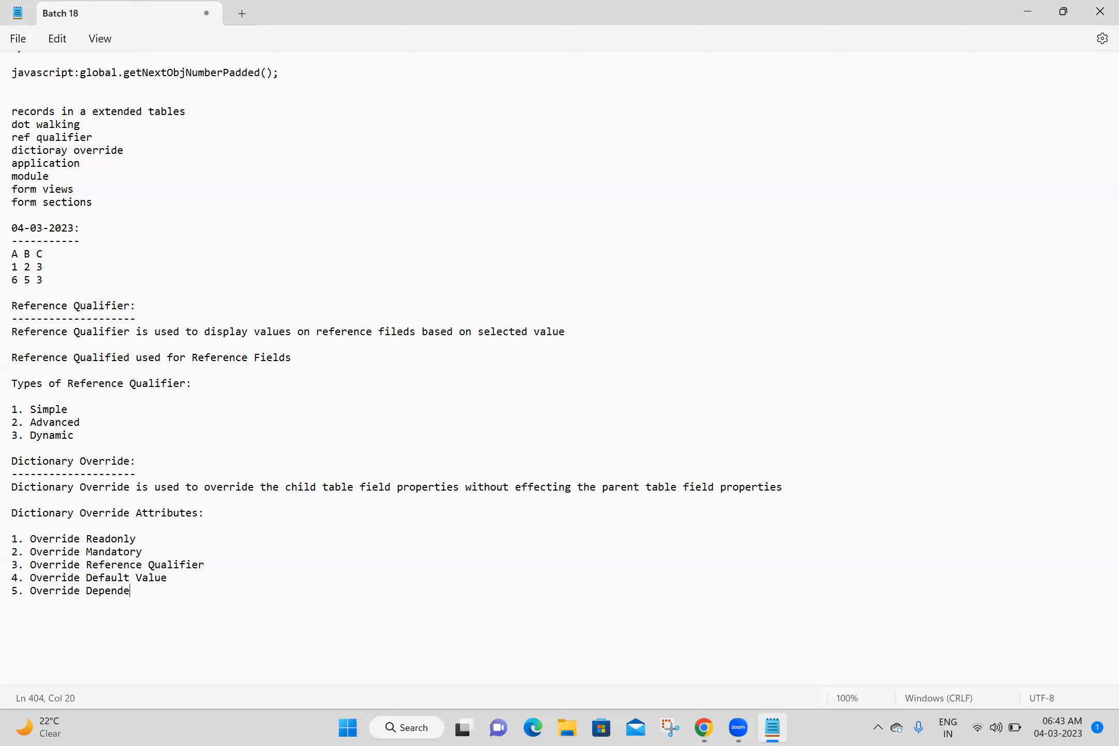
type("nt Field")
key("Return")
type("6. Override D")
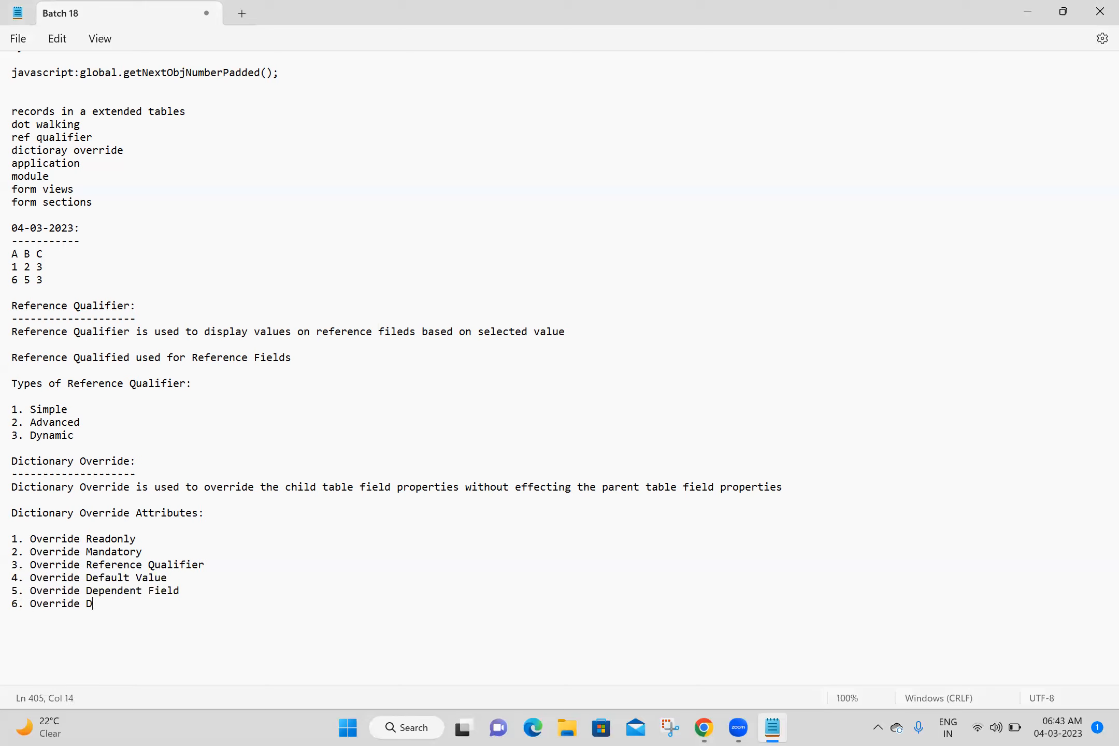
type("isplay Value")
key("Return")
- Add "7. Override Calculated Value" and "8. Override Attribute" to the list, followed by blank lines, and save the notes
type("7. Override")
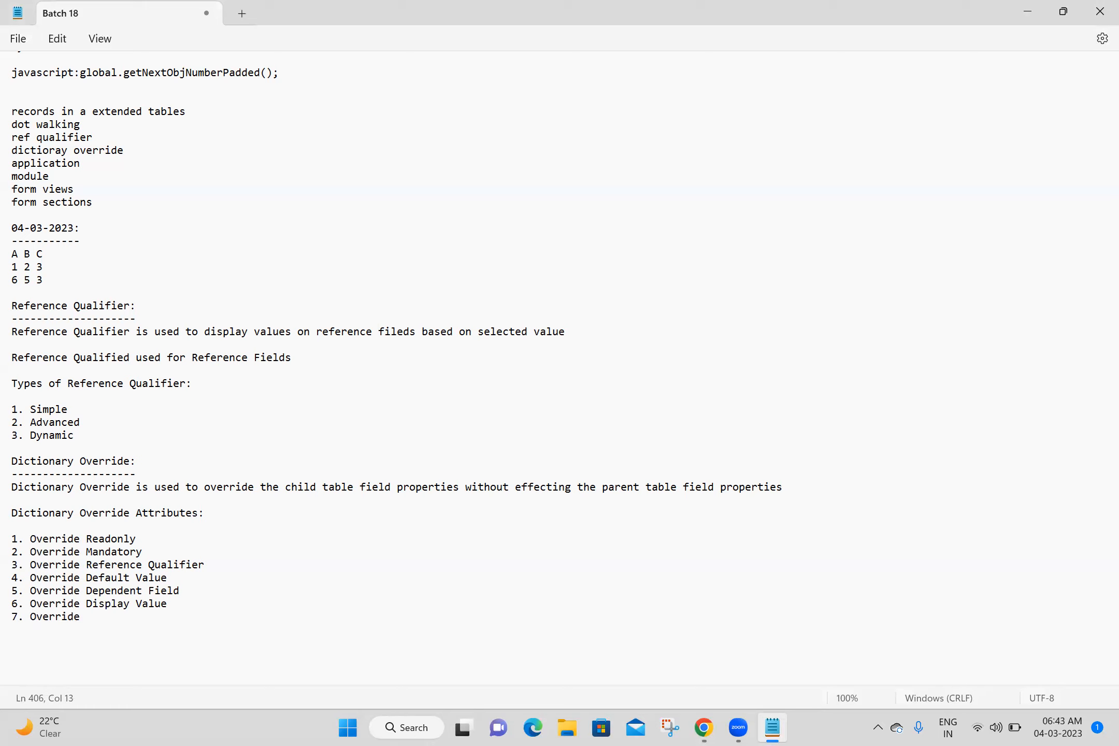
type(" Calculated Value")
key("Return")
type("8. Ov")
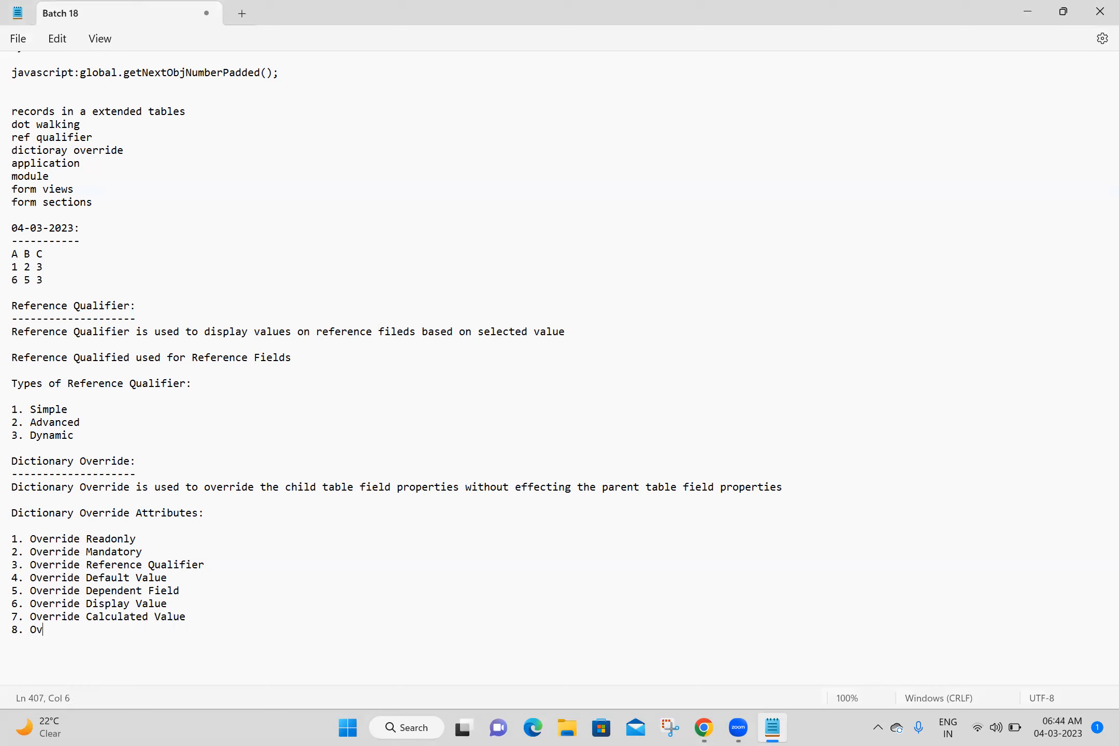
type("erride Attribute")
key("Return")
key("Return")
key("Return")
key("Return")
key("Return")
key("Return")
key("Return")
key("ctrl+s")
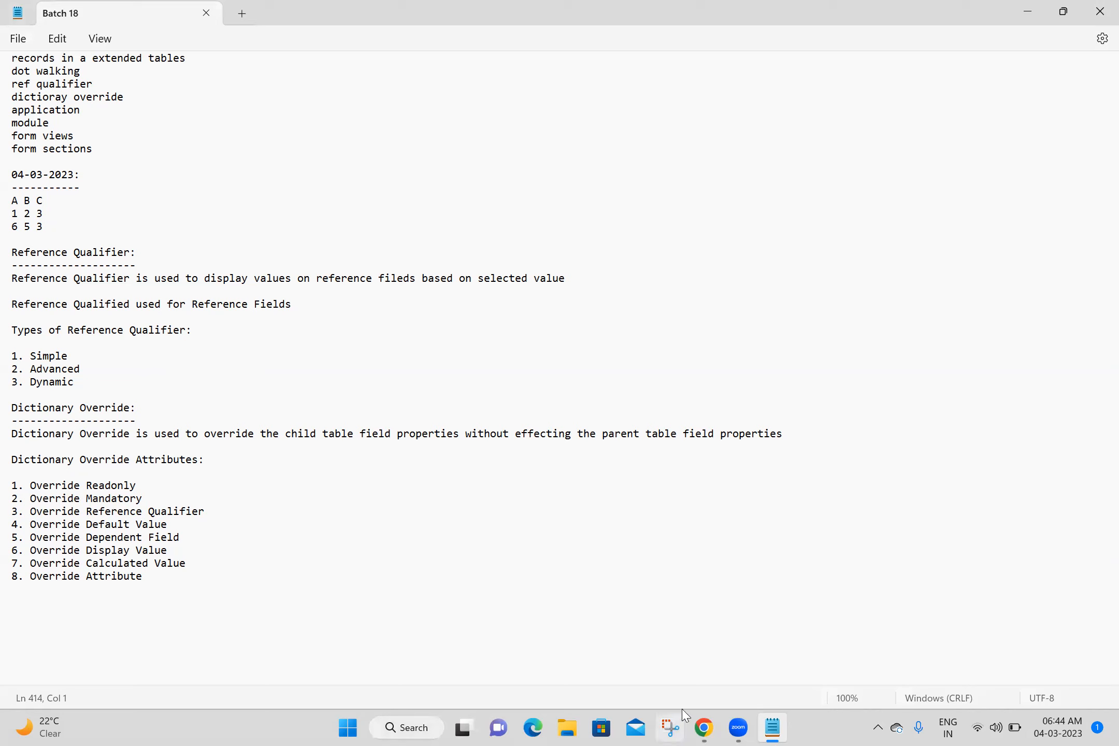
- Switch to Chrome, view the Location field's lookup list on the new My Parent form, and close it
left_click(705, 728)
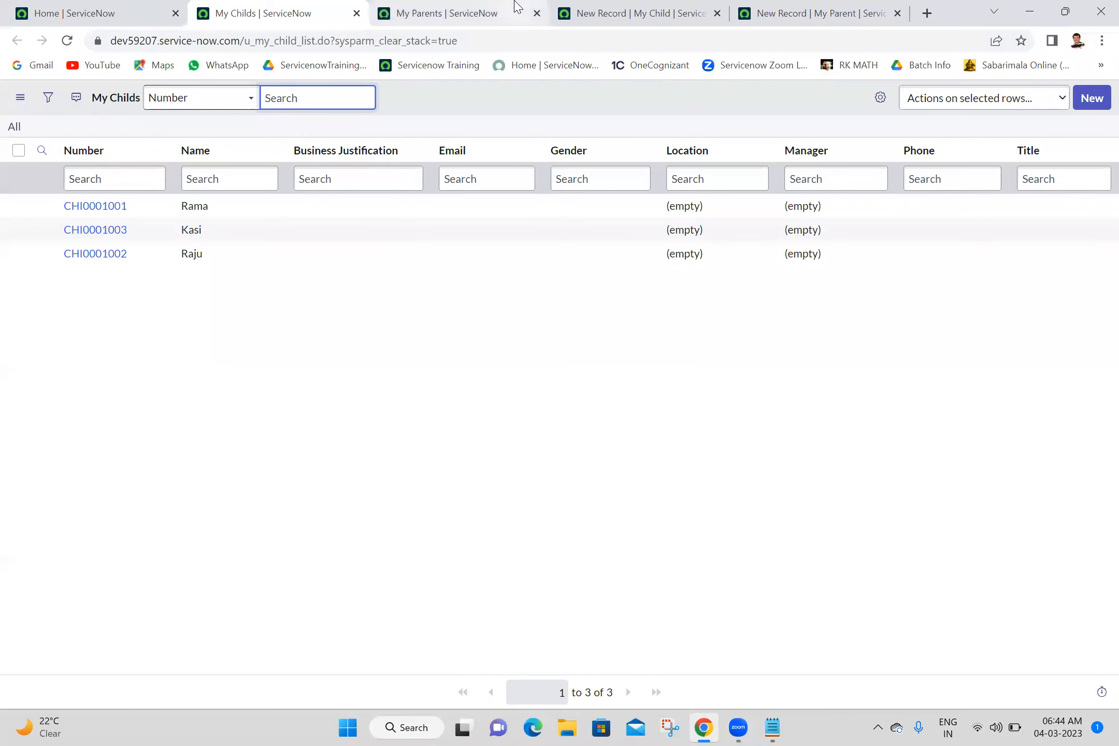
left_click(674, 7)
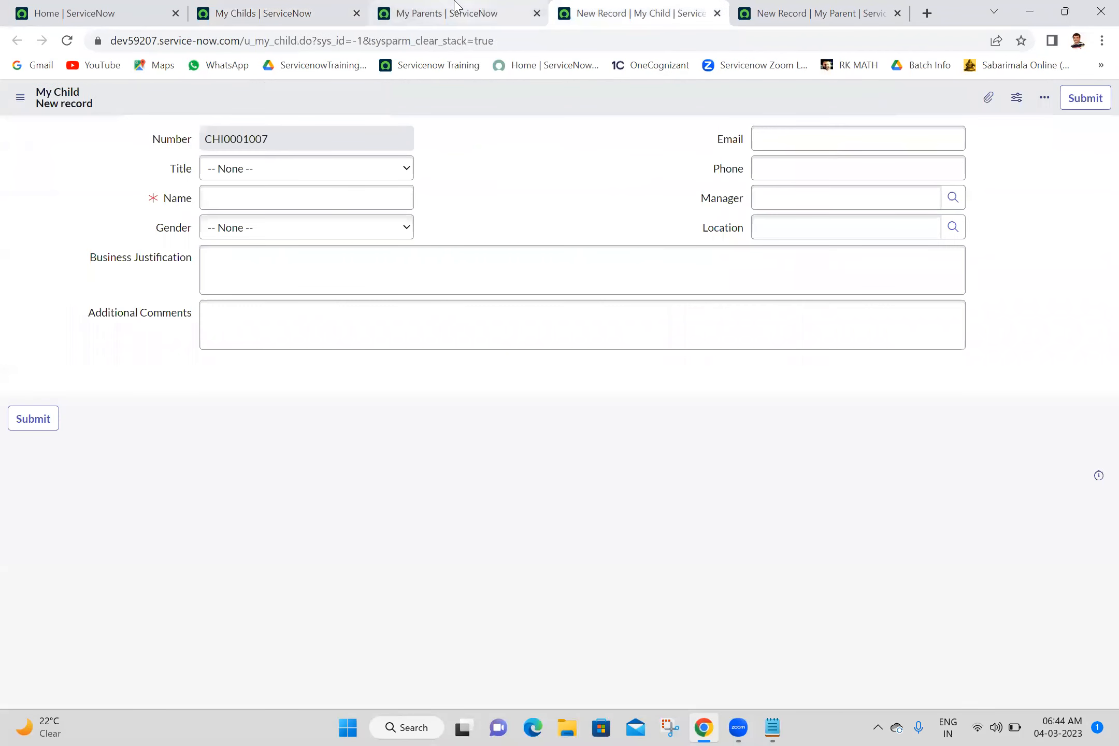
left_click(808, 13)
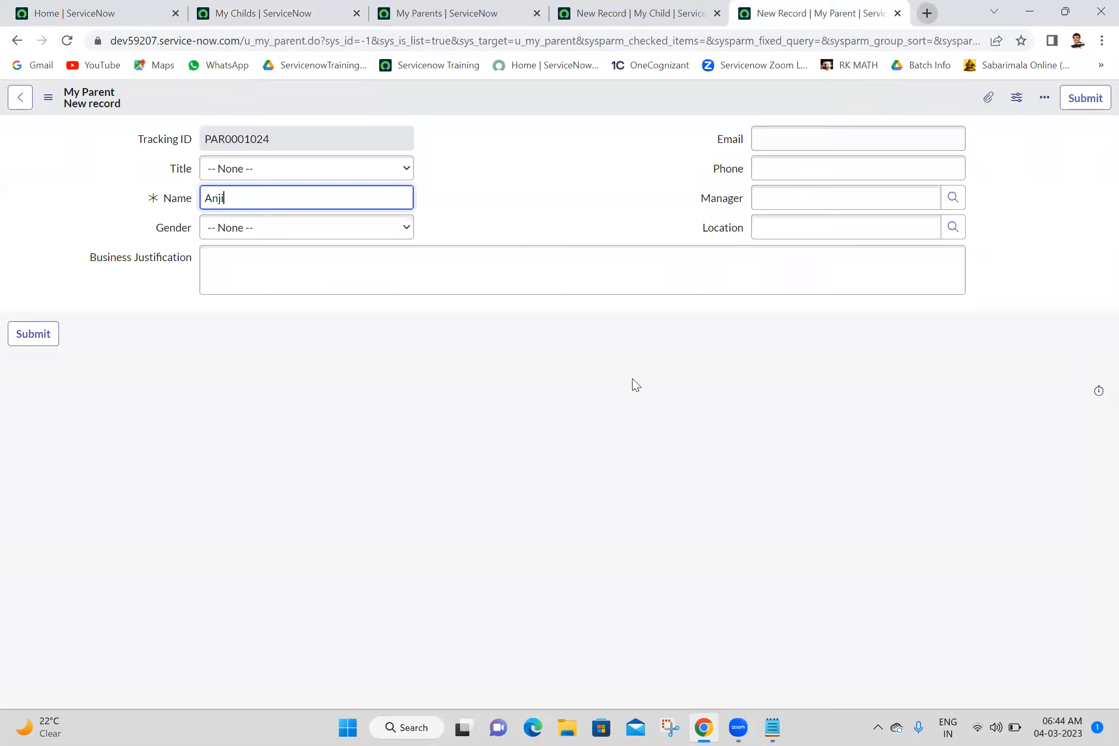
left_click(952, 227)
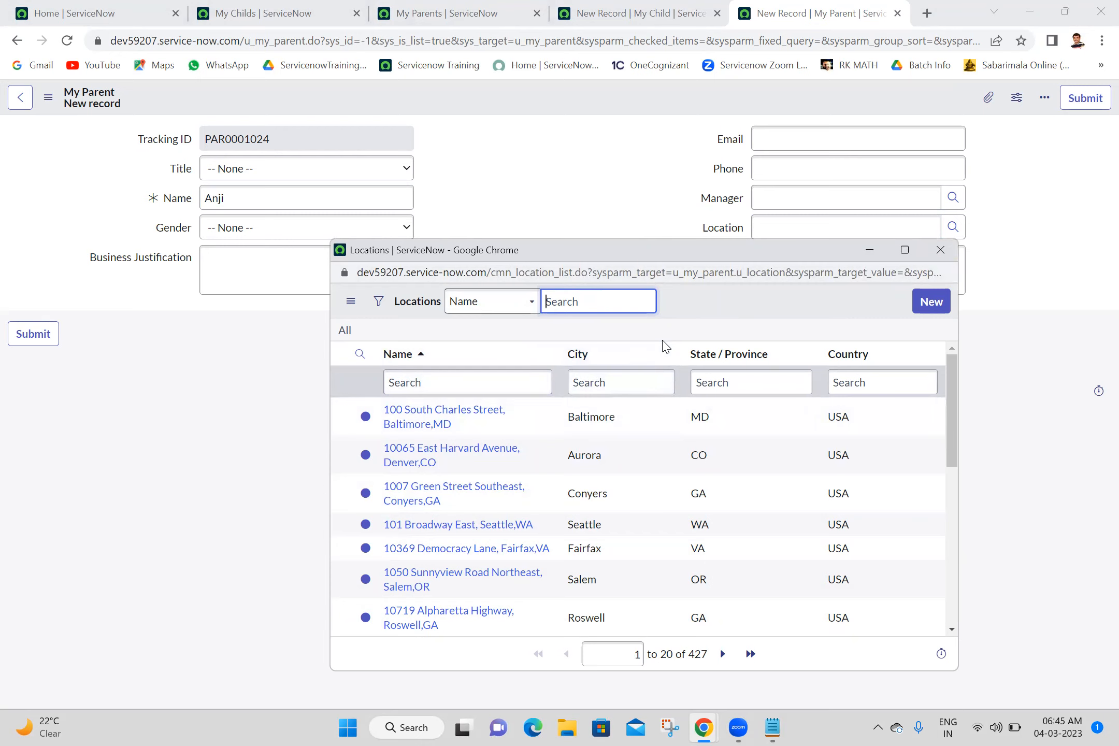
left_click(941, 257)
- Search Google in a new browser tab for "location table attributes in servicenow"
left_click(927, 12)
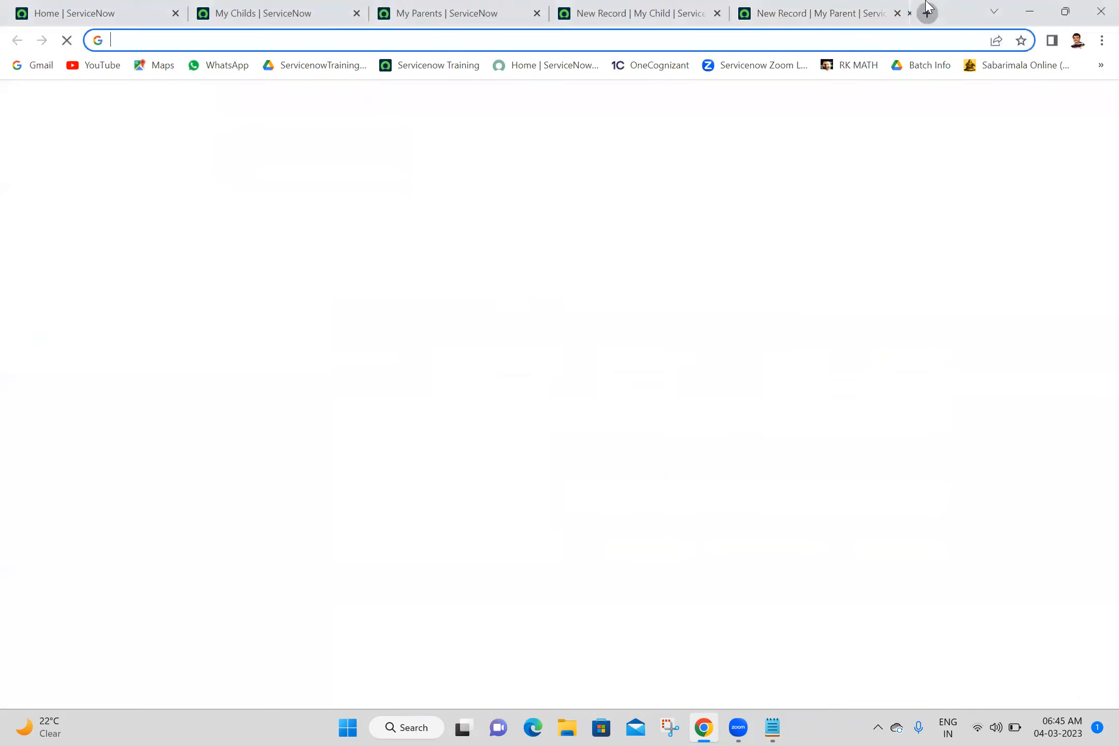
left_click(842, 41)
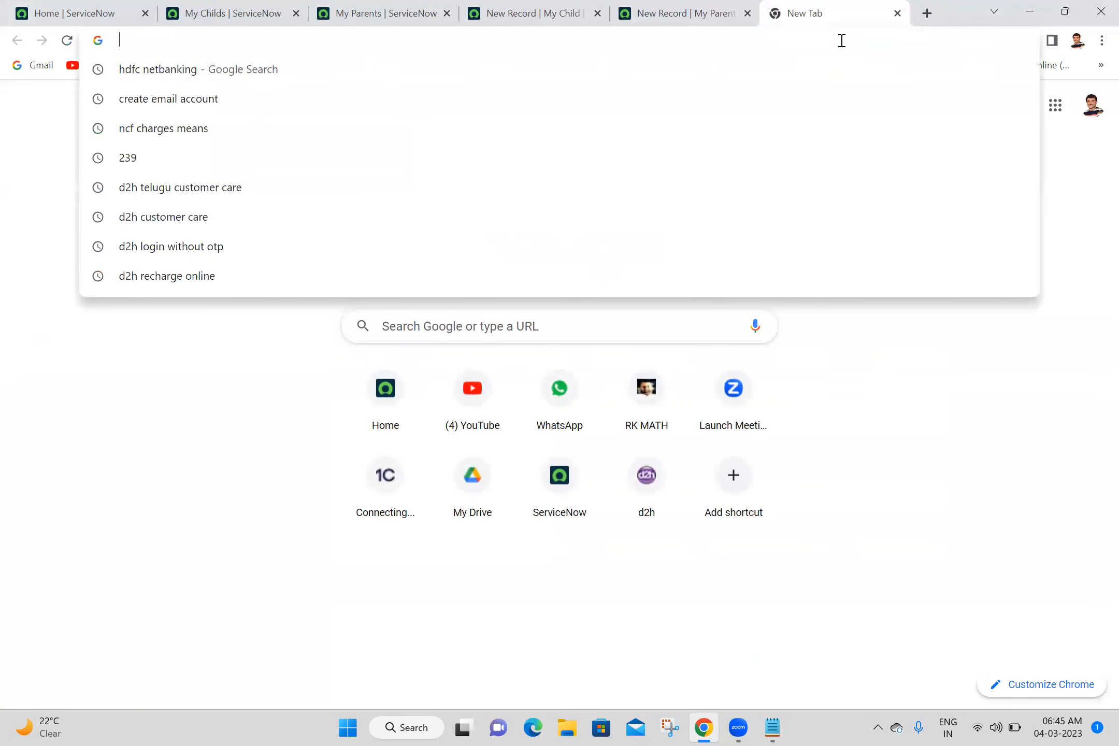
type("t")
key("BackSpace")
type("l")
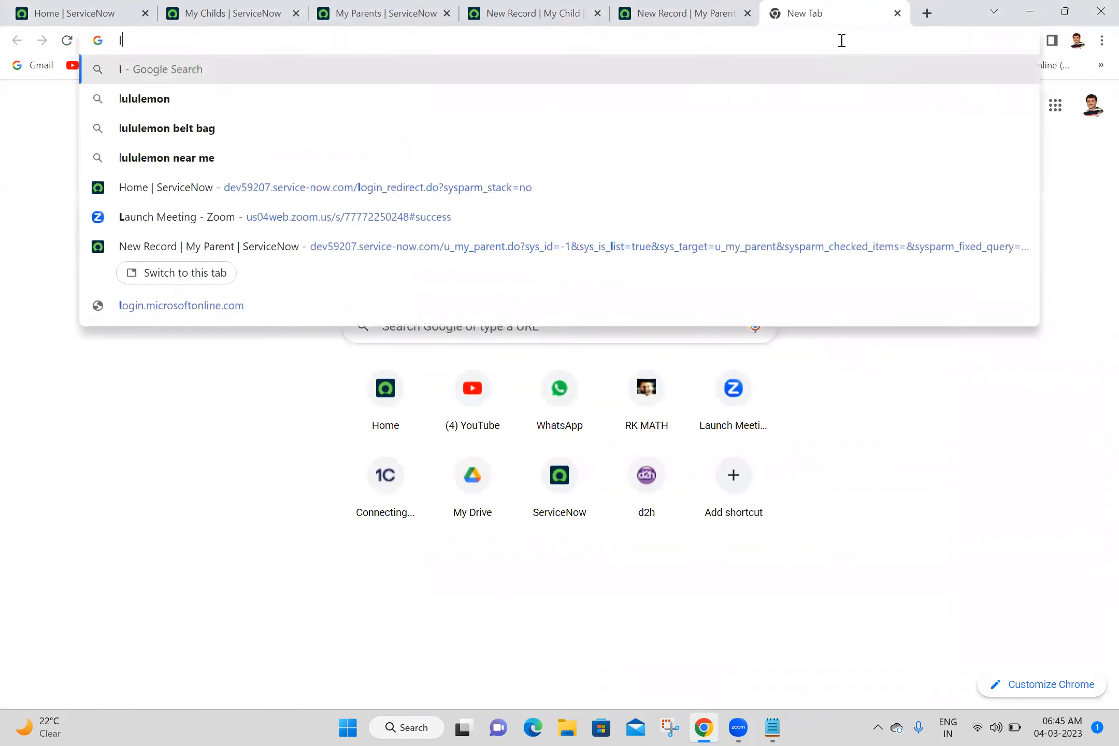
type("ocation ")
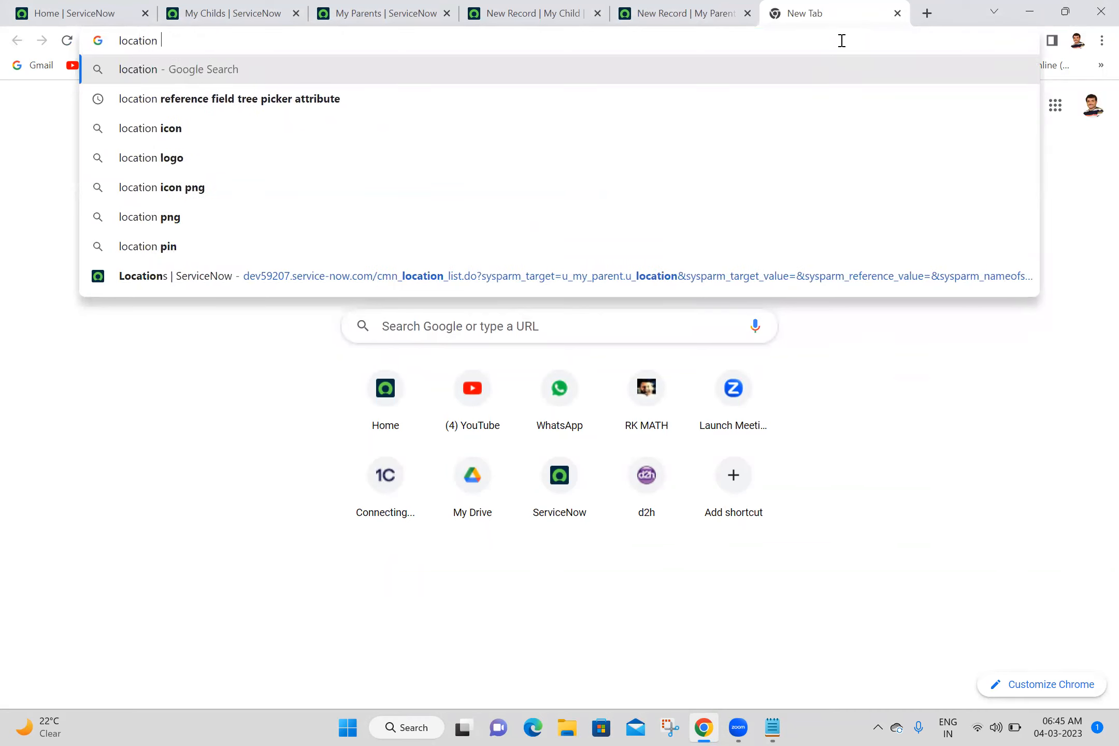
type("table att")
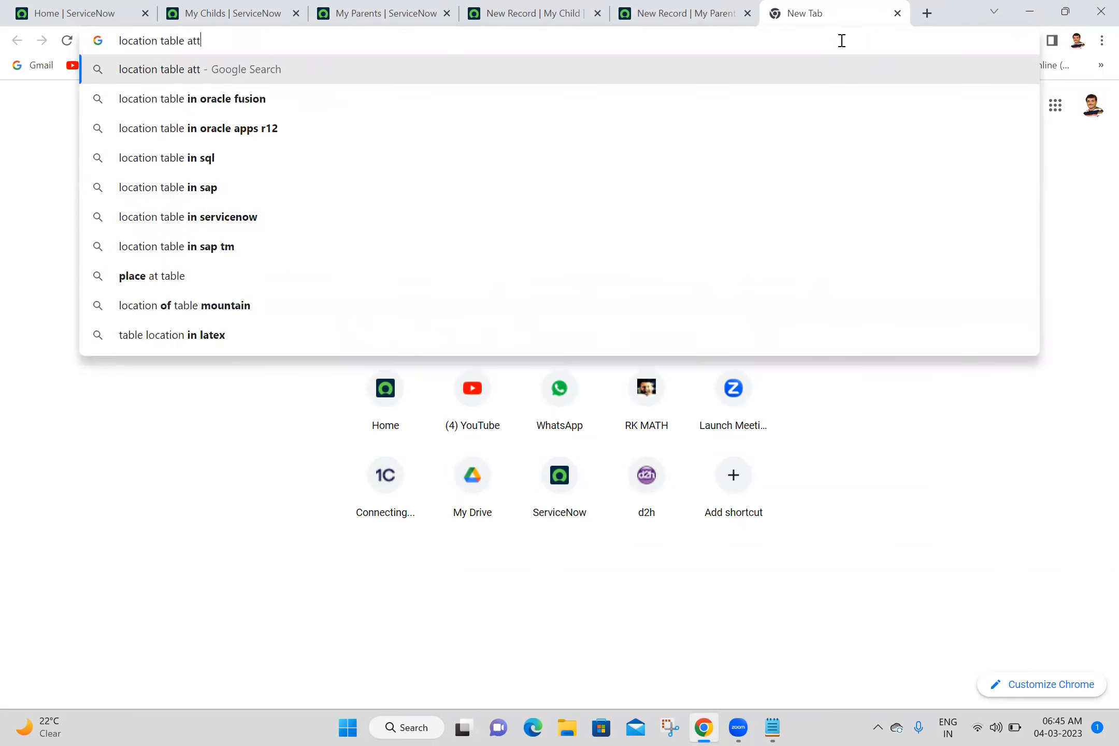
type("ributes")
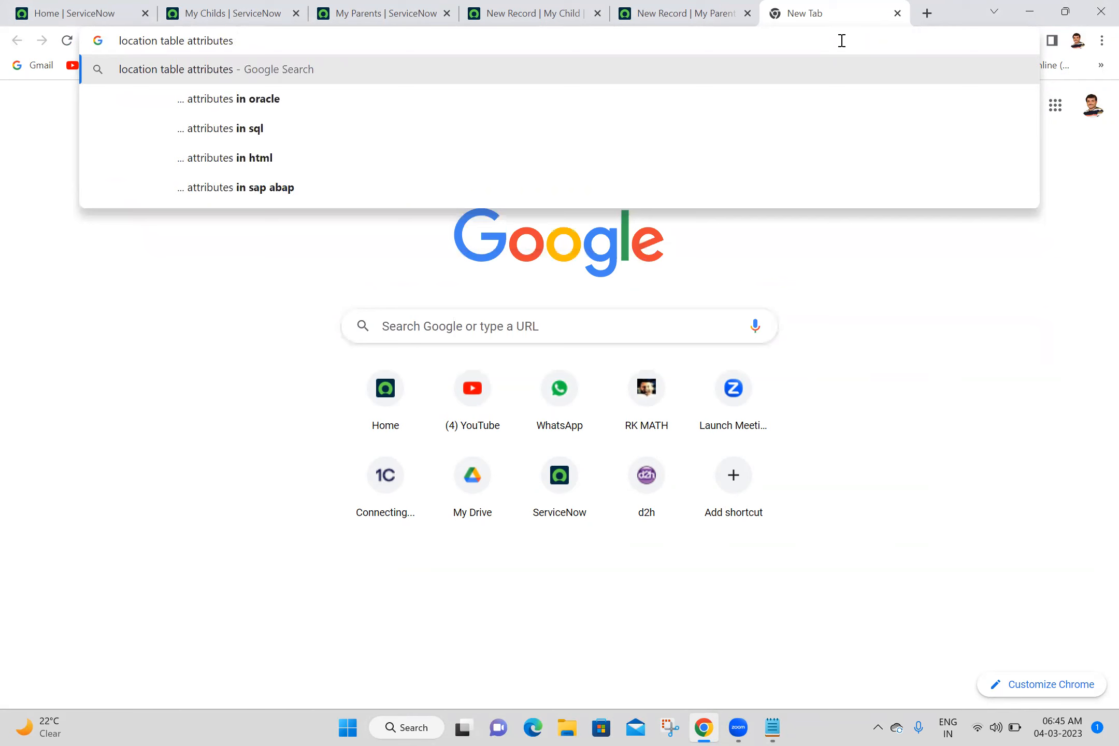
type(" in servicenow")
key("Return")
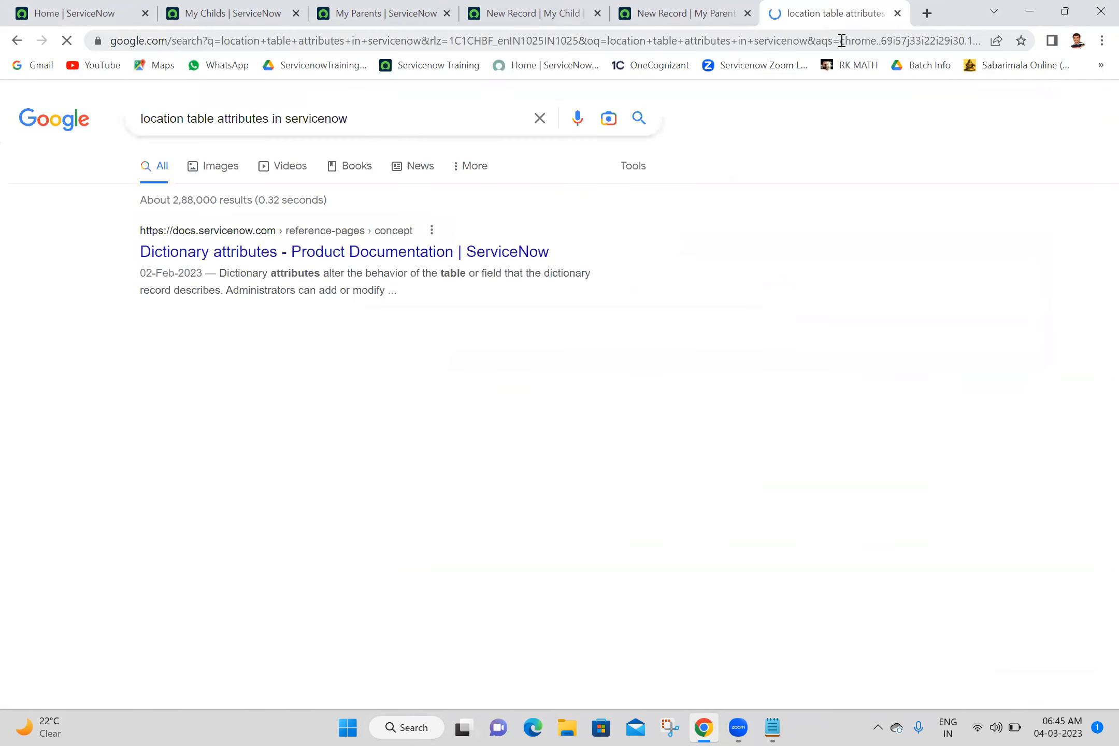
- Open the ServiceNow documentation page "Dictionary attributes" from the search results and decline its login prompt
left_click(842, 40)
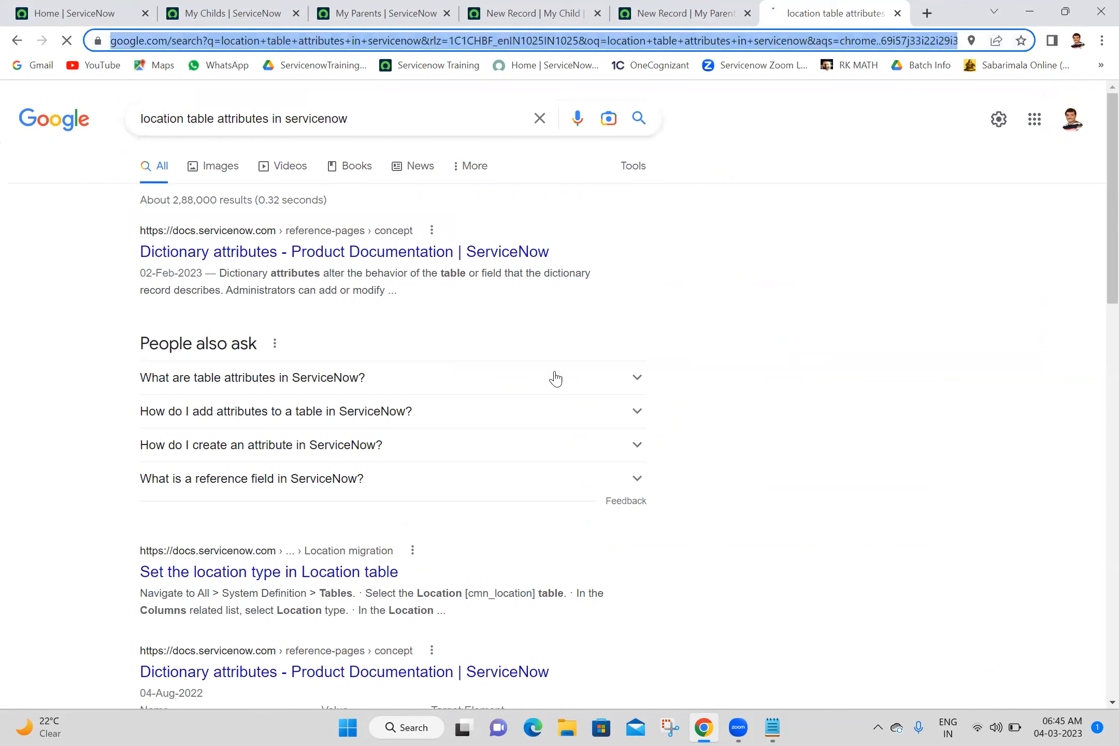
left_click(806, 294)
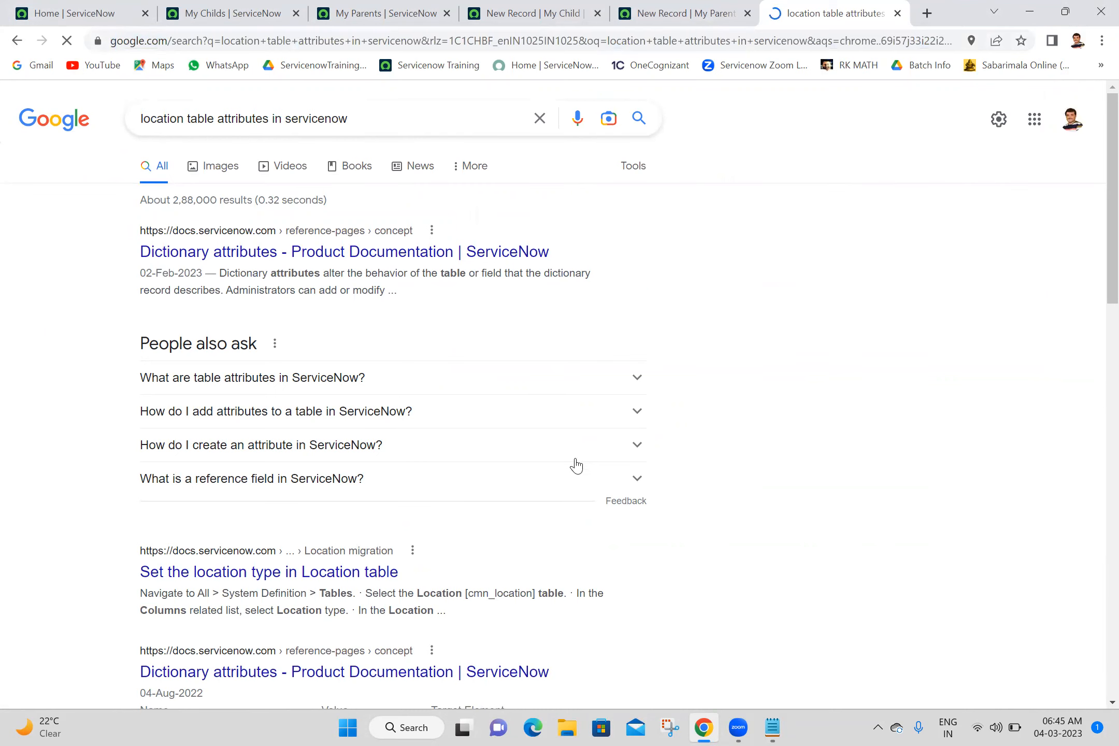
left_click(600, 383)
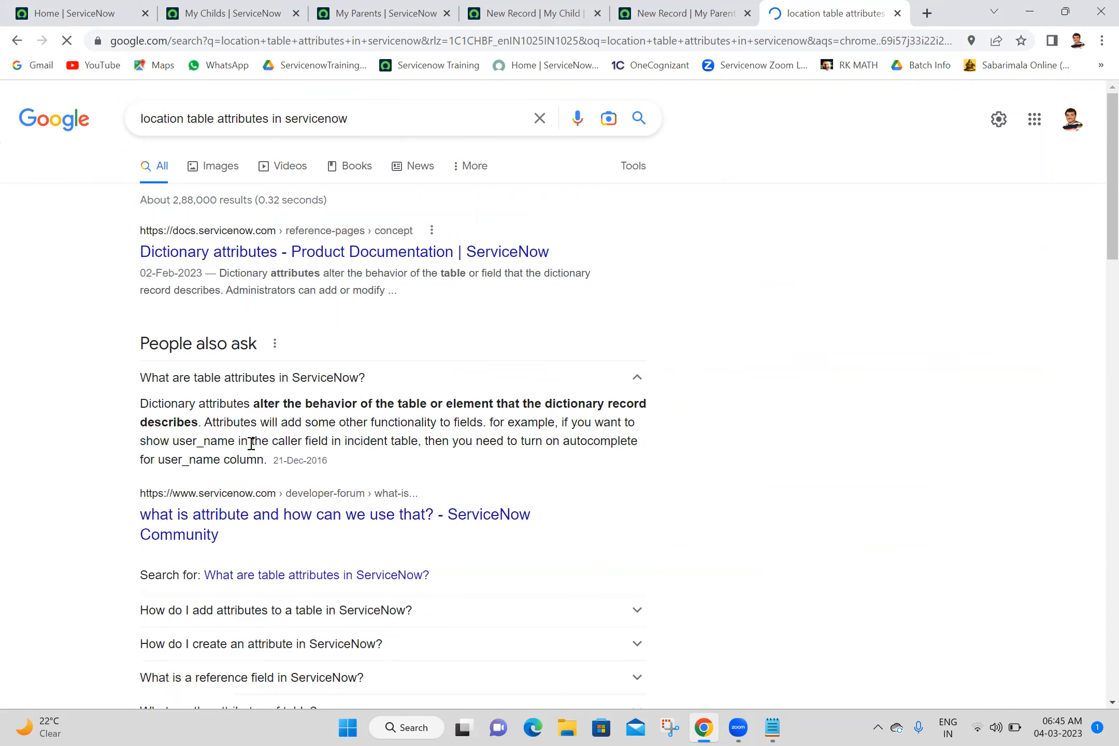
left_click(433, 260)
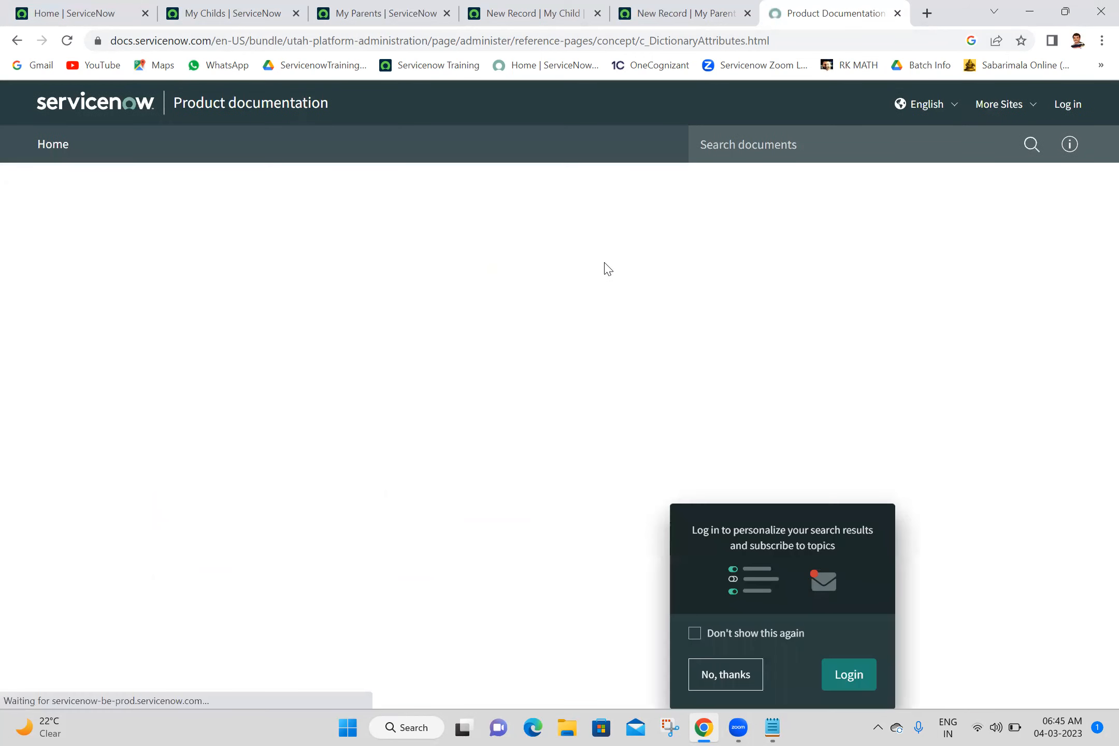
left_click(738, 676)
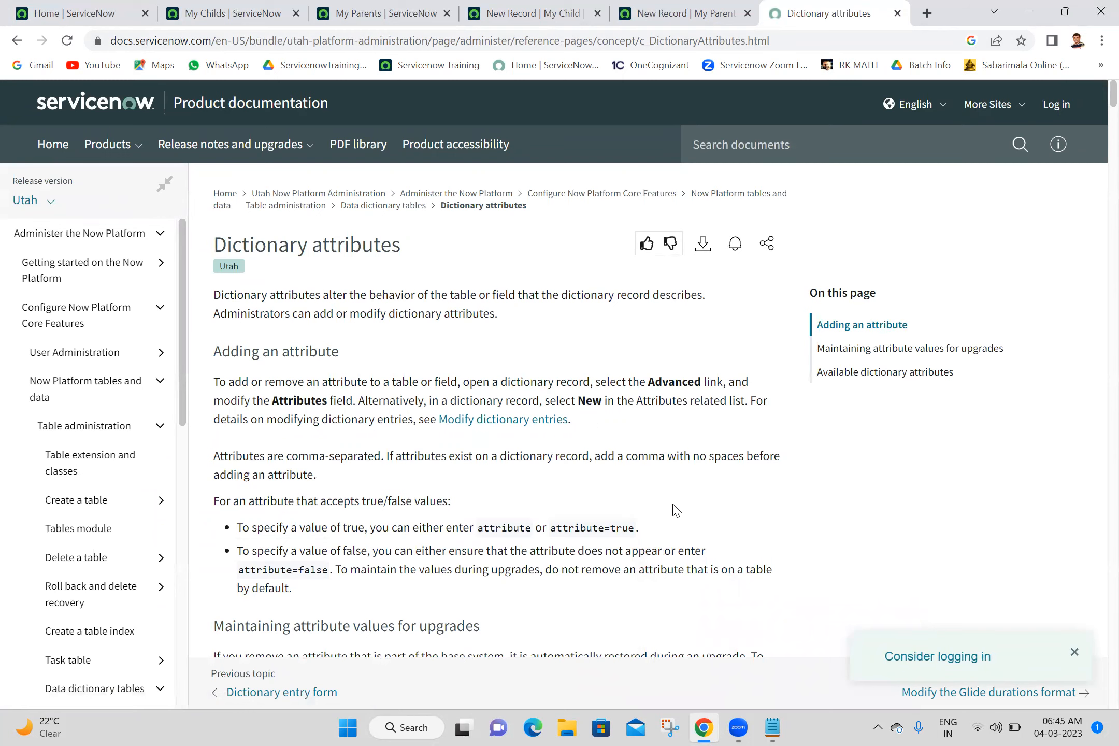
- Find "tree" in the available dictionary attributes and select the attribute name tree_picker
scroll(677, 511, "down", 6)
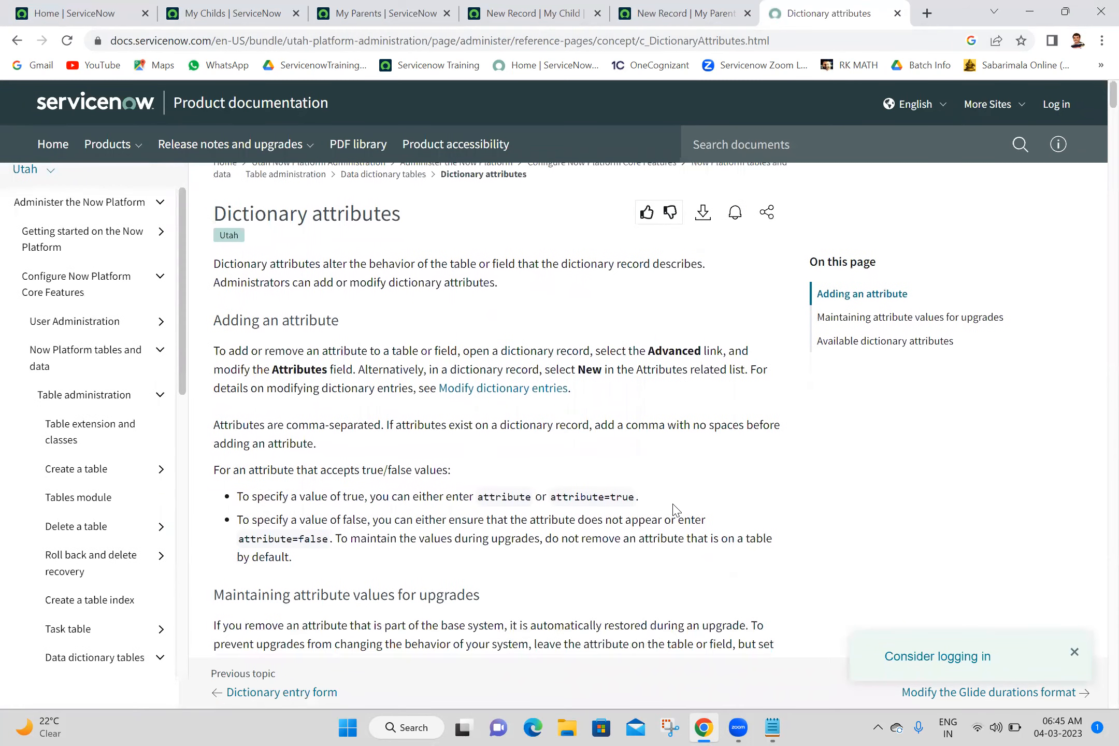
scroll(674, 505, "down", 2)
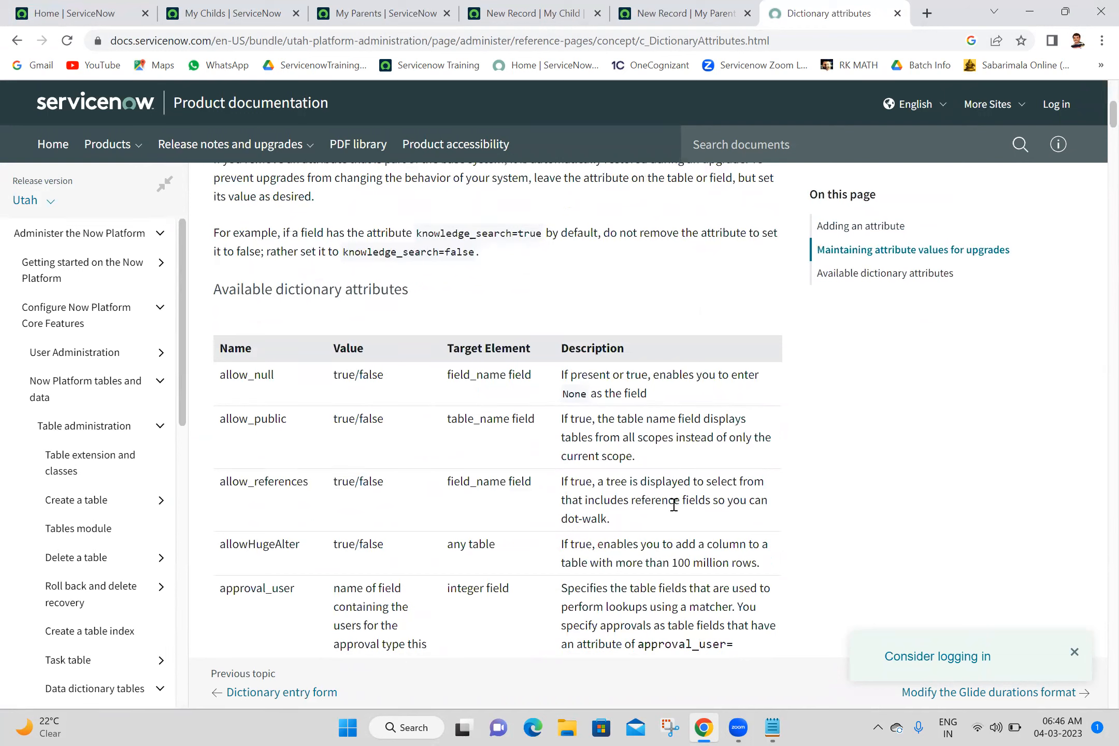
scroll(673, 505, "down", 6)
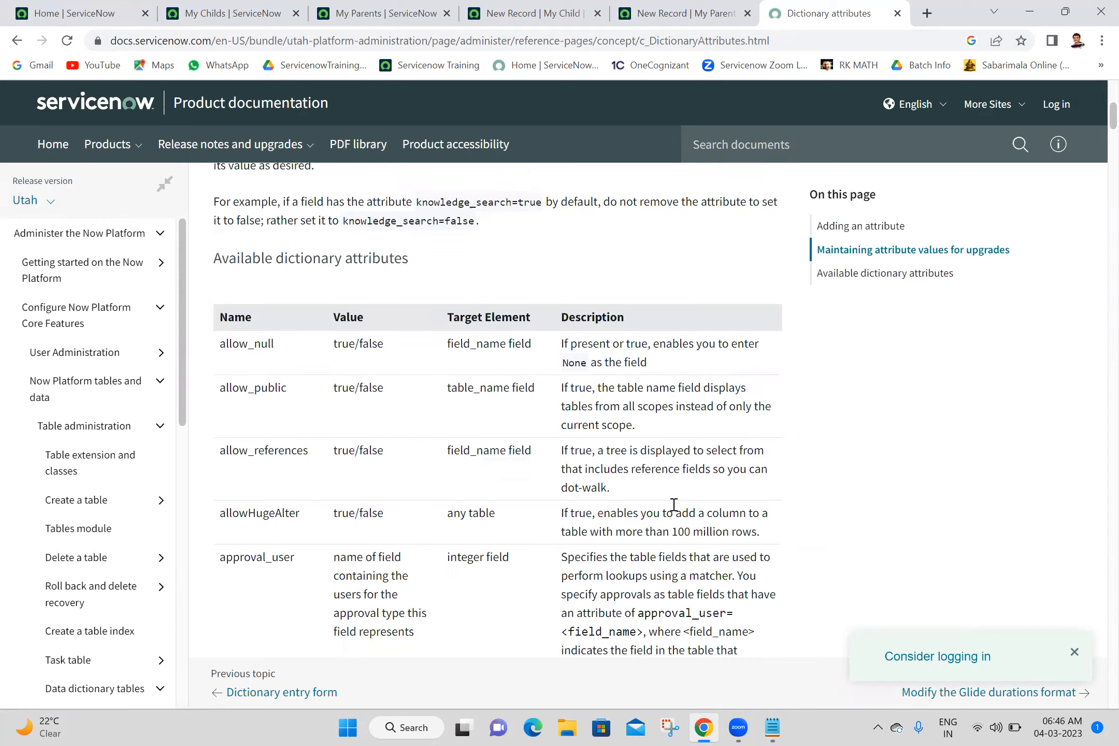
scroll(674, 506, "down", 8)
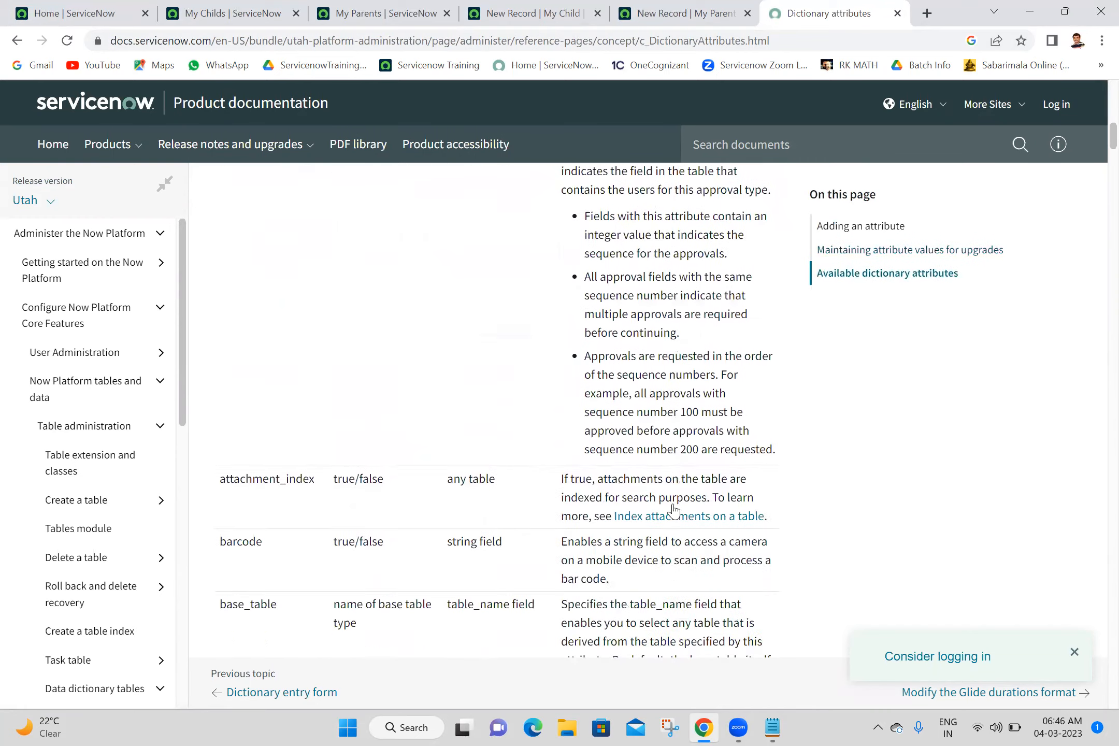
key("ctrl+f")
type("tree")
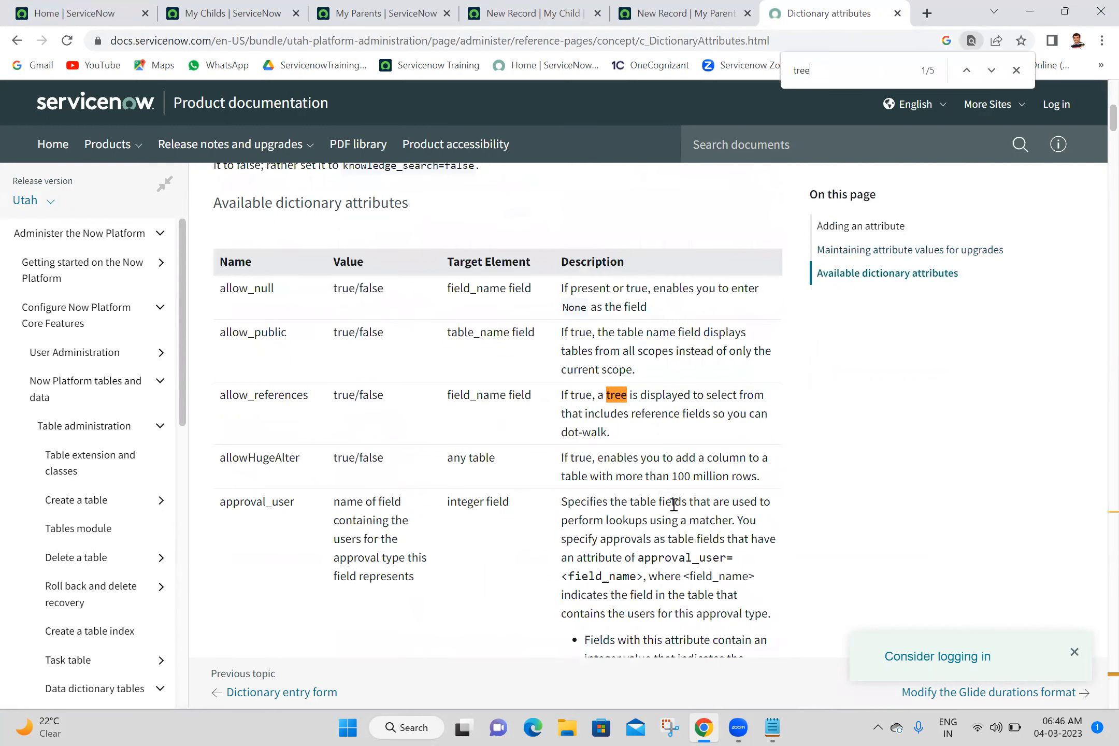
key("Return")
key("Return")
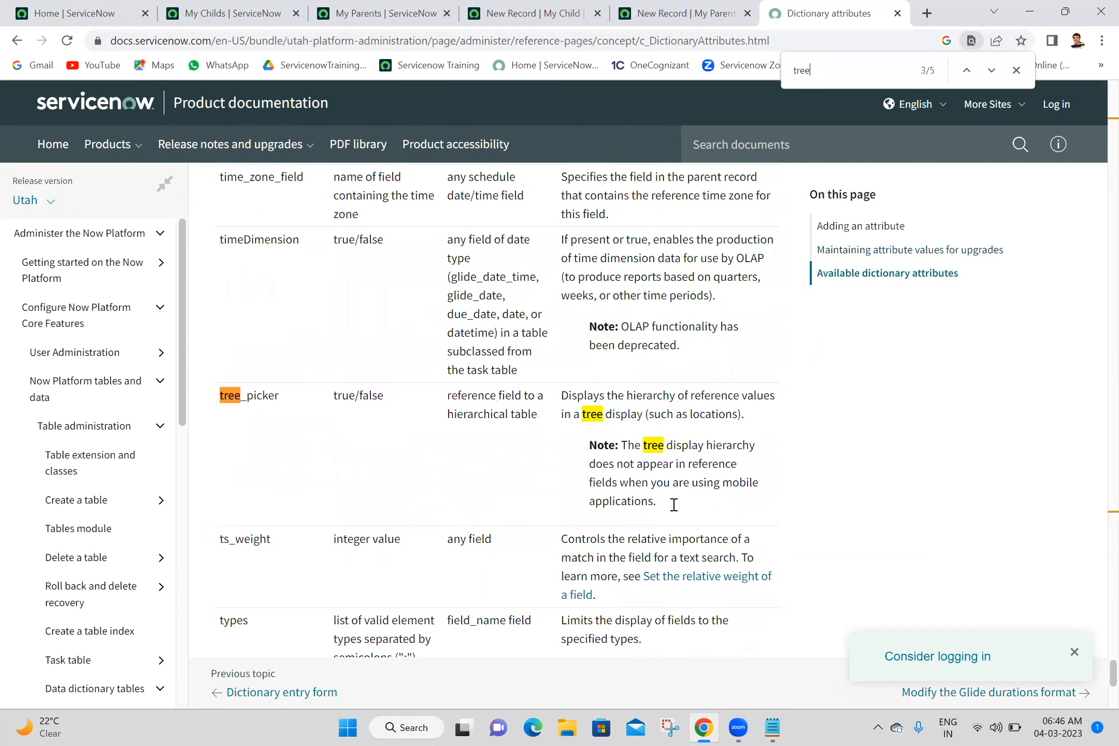
double_click(249, 395)
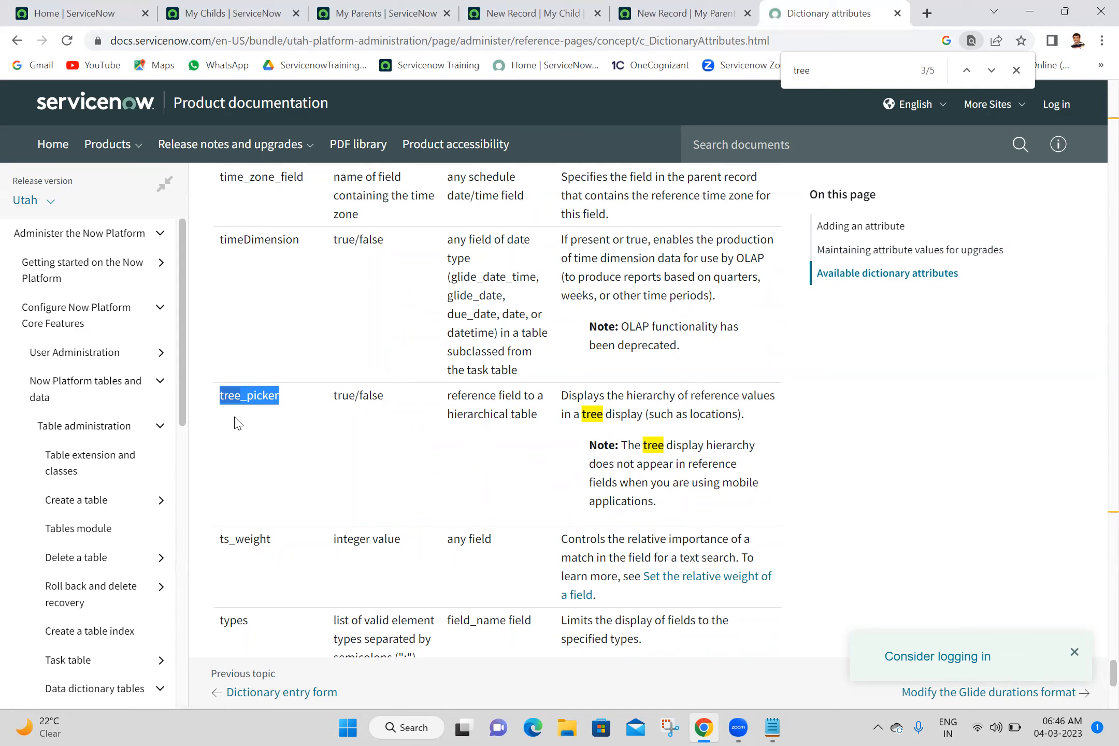
left_click(253, 392)
double_click(255, 393)
key("ctrl+c")
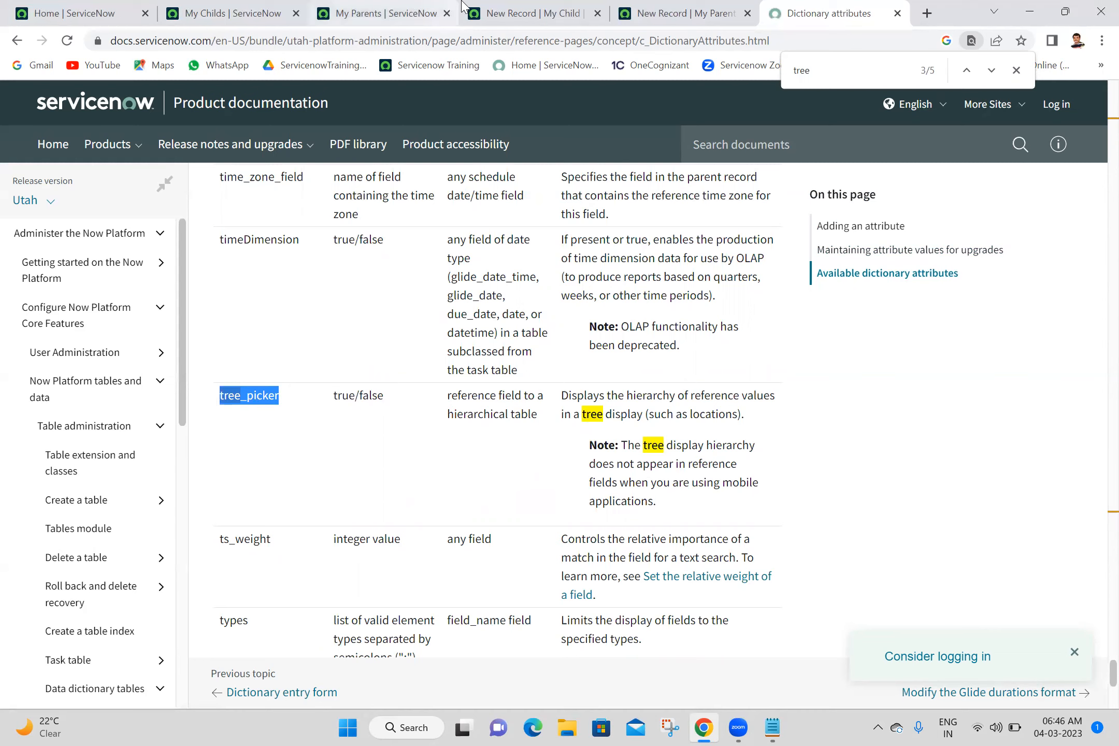
- Open the dictionary entry of the My Parent form's Location field, leaving the unsaved record, and show it in Advanced view
left_click(687, 12)
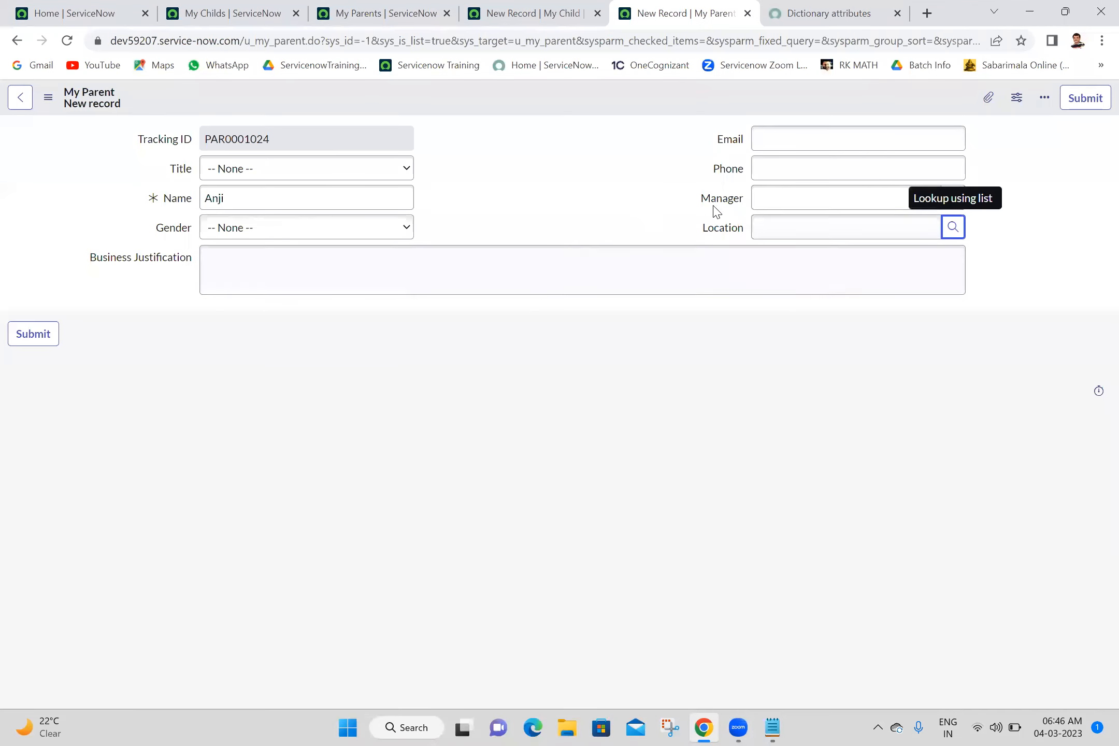
right_click(726, 234)
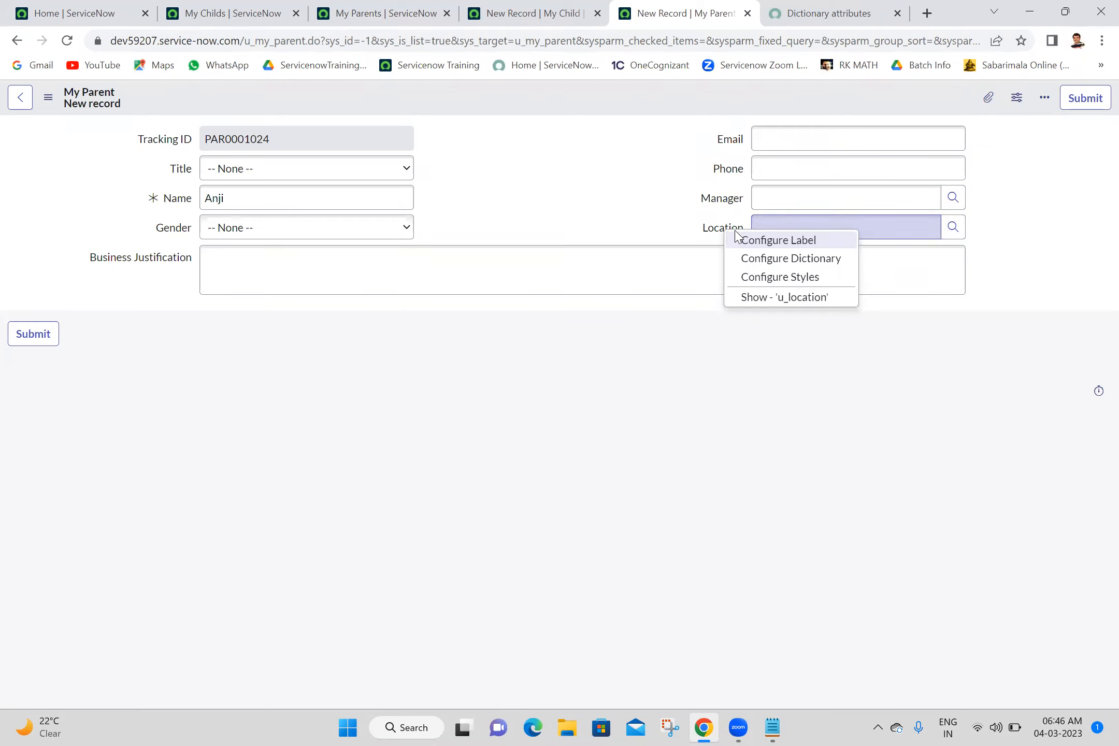
left_click(769, 259)
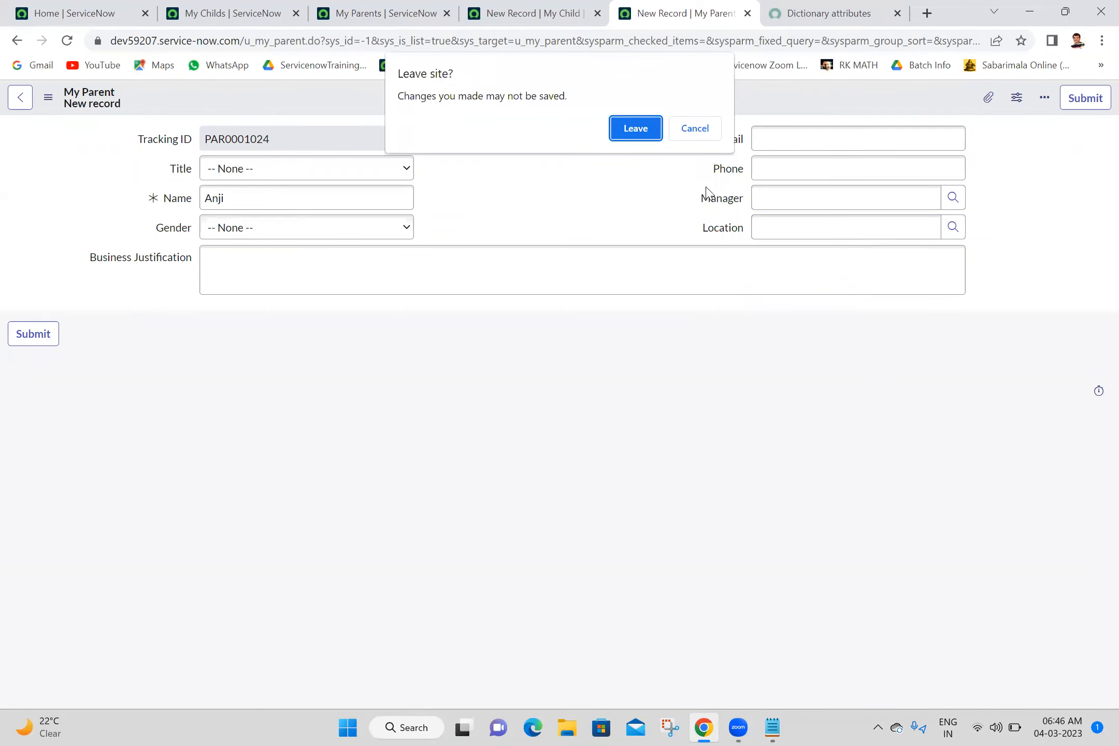
left_click(644, 131)
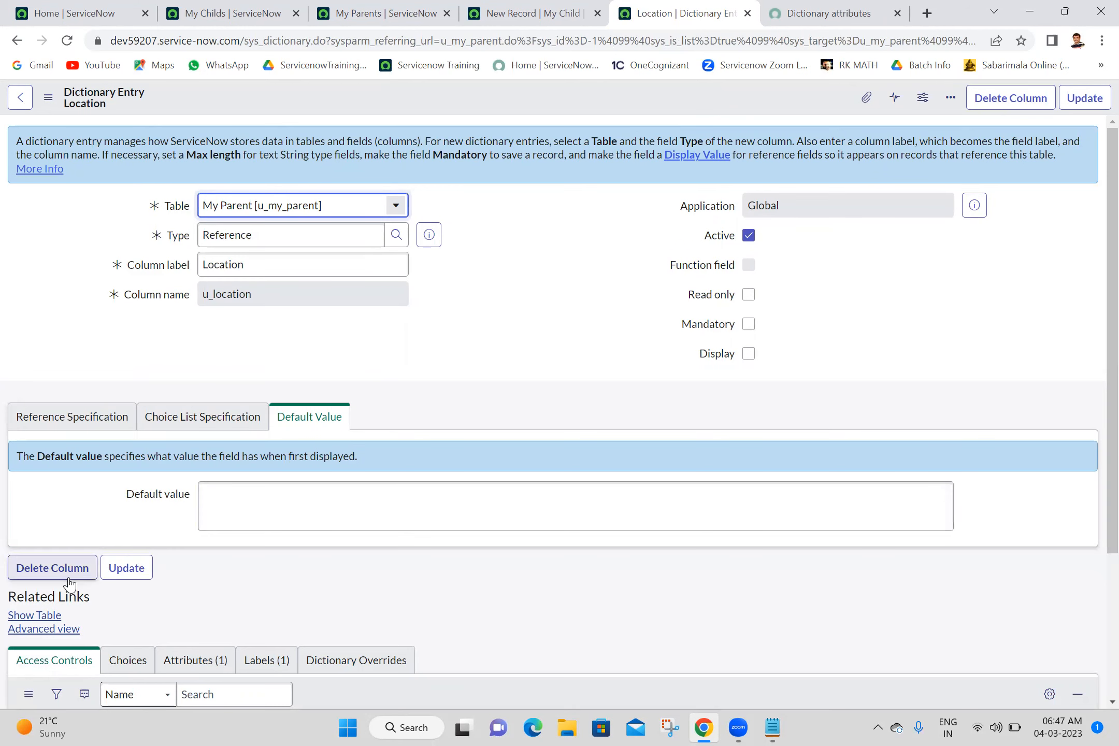
left_click(66, 633)
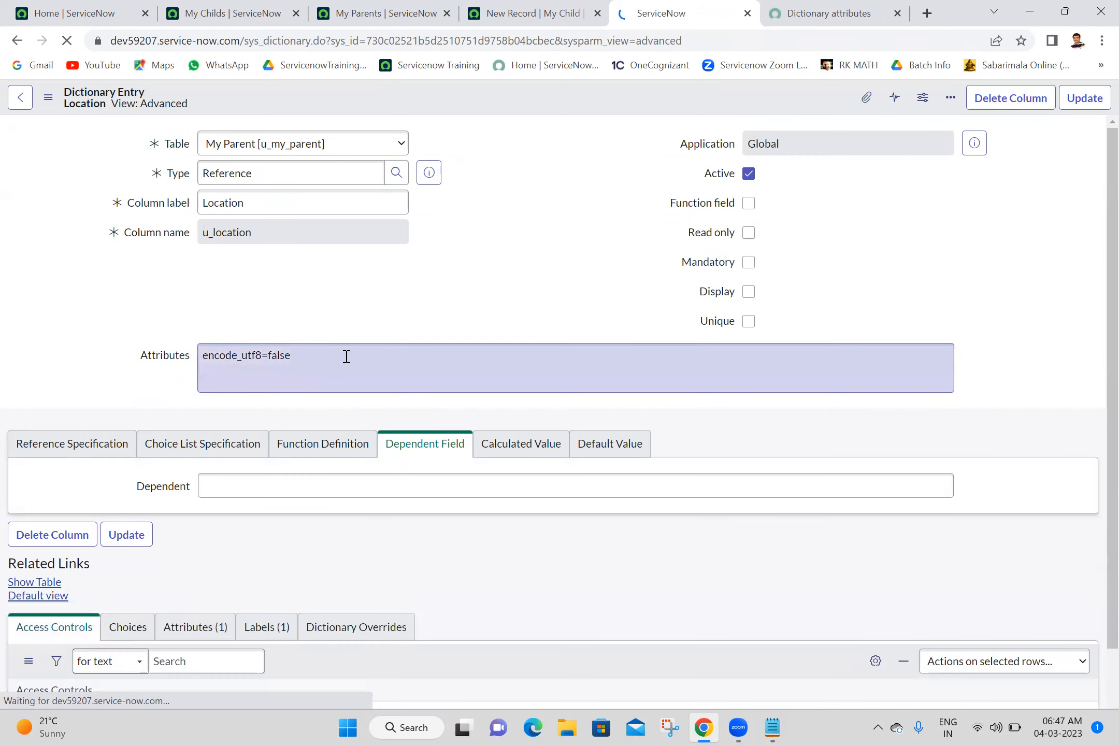
- Append tree_picker=true after encode_utf8=false in the Location field's attributes and update the dictionary entry
left_click(345, 357)
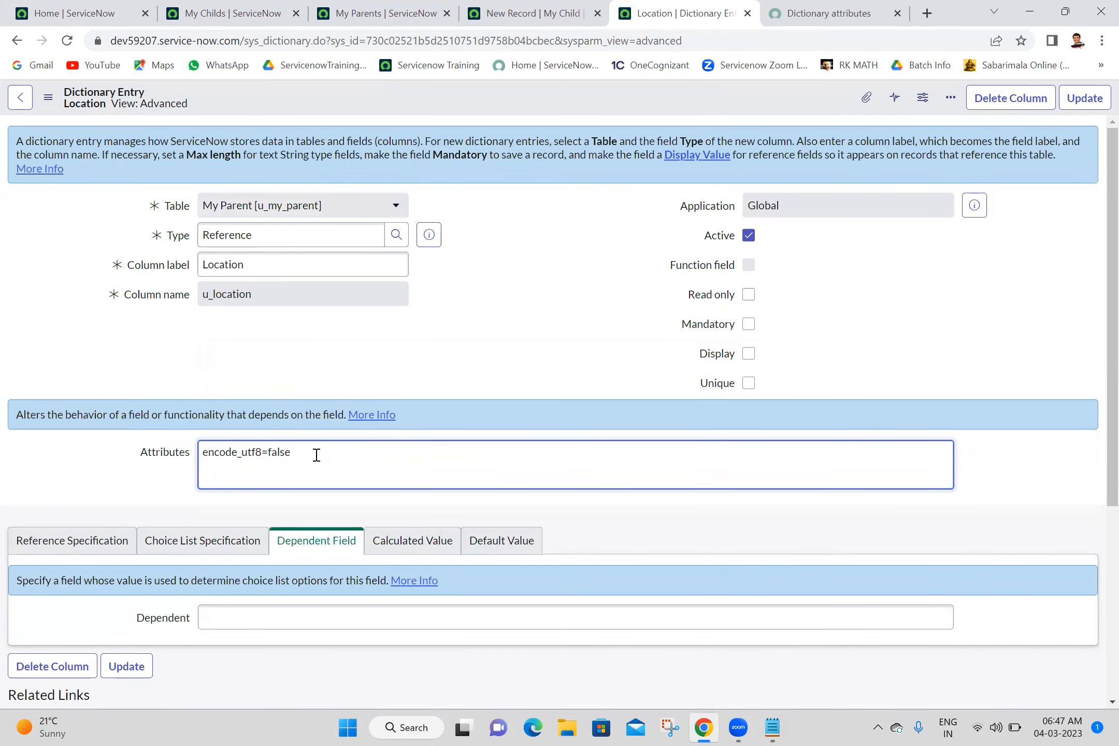
type(",")
key("ctrl+v")
type("=true")
left_click(1082, 100)
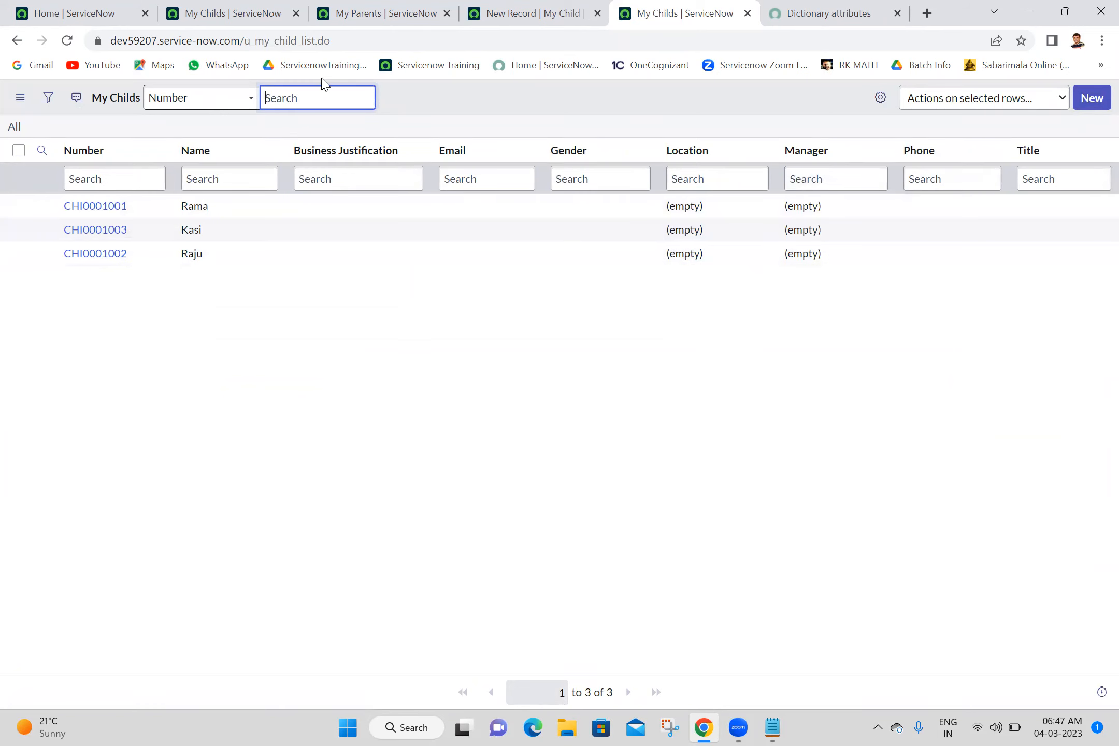
- Start a new My Parent record and examine the Location lookup's hierarchy under Americas and North America, closing it without a selection
left_click(386, 9)
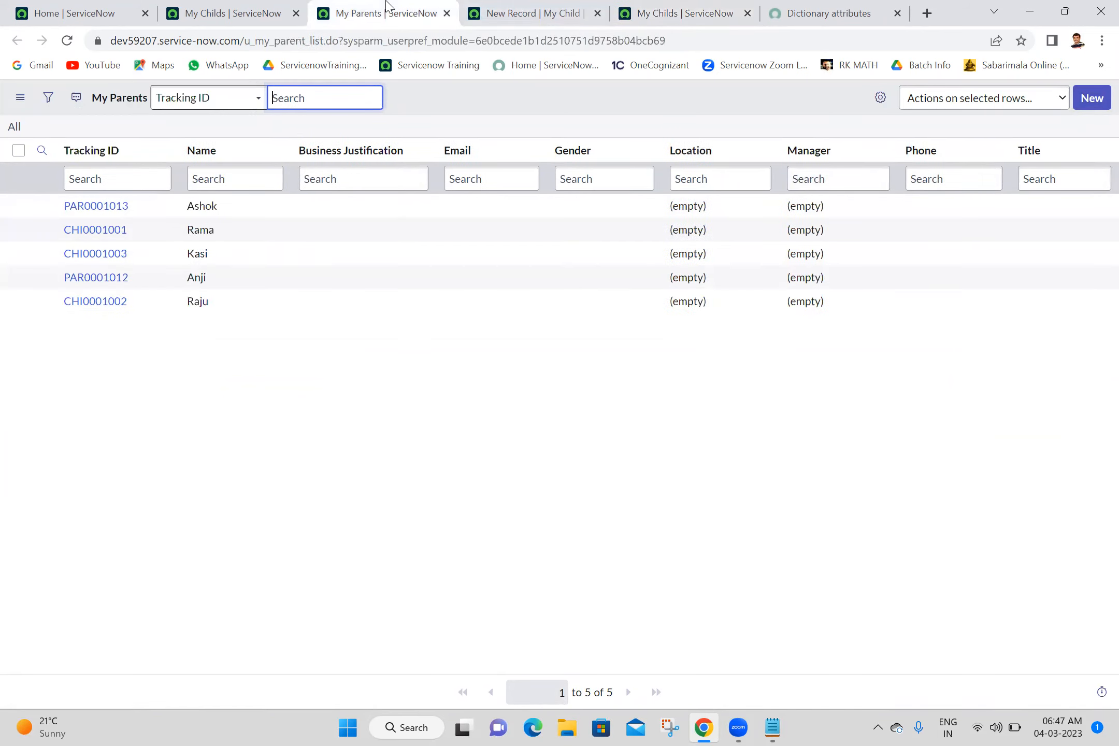
left_click(1089, 102)
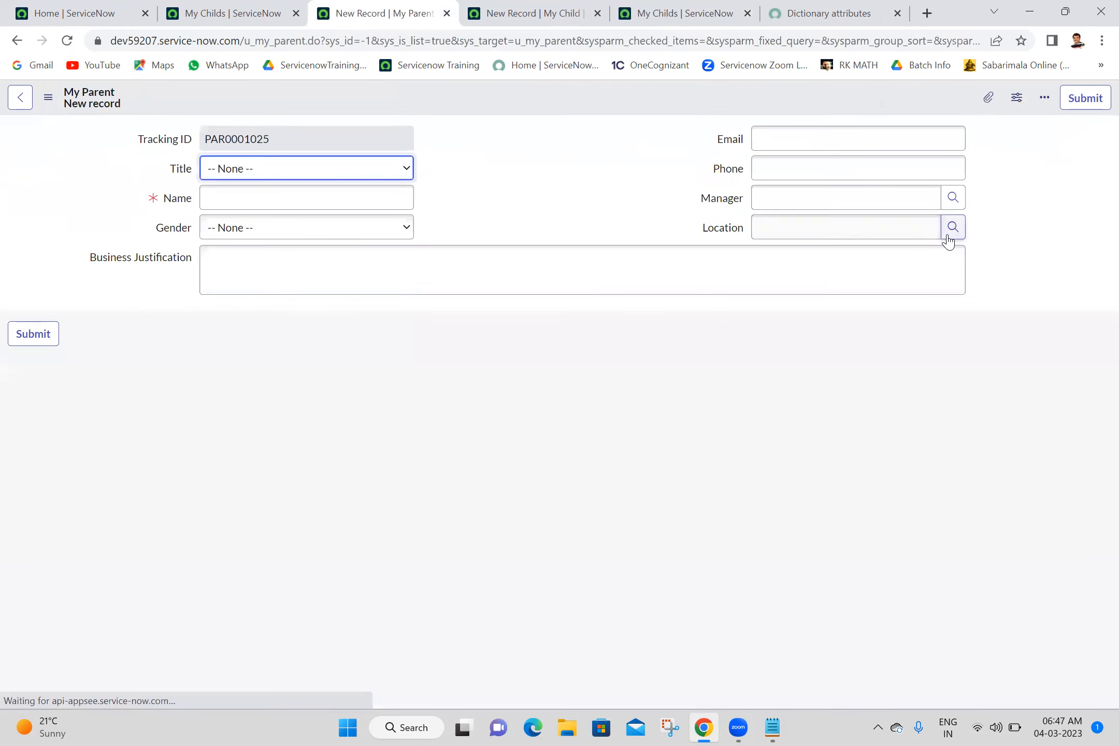
left_click(947, 236)
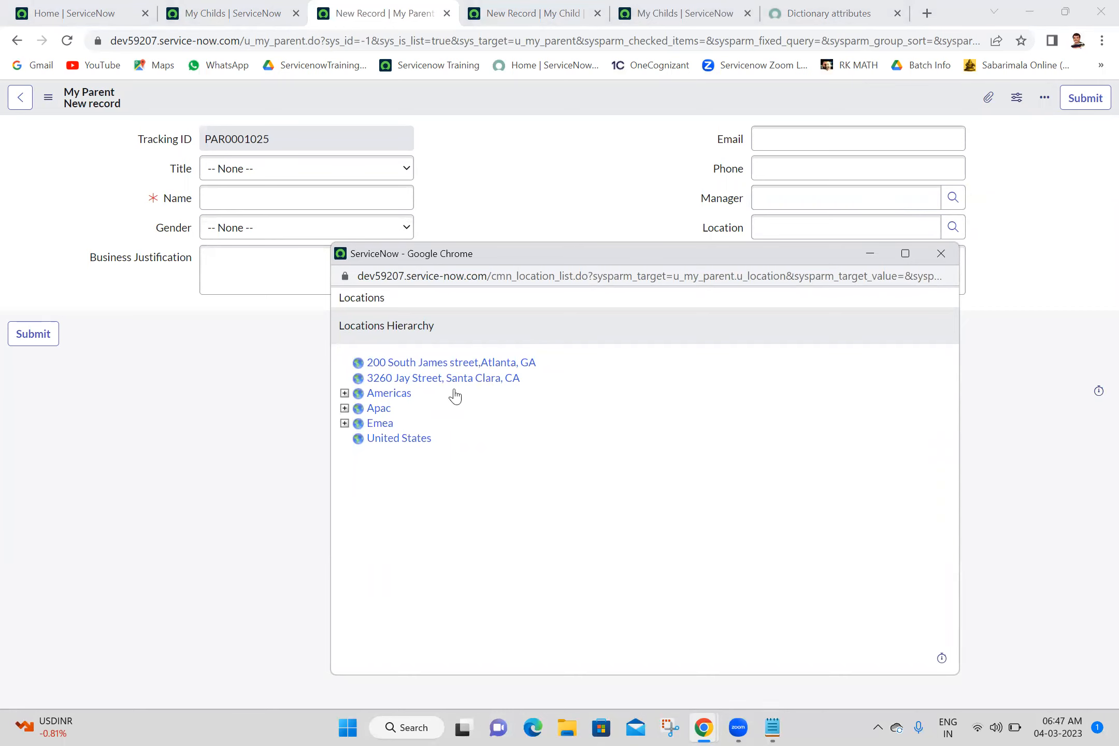
left_click(344, 394)
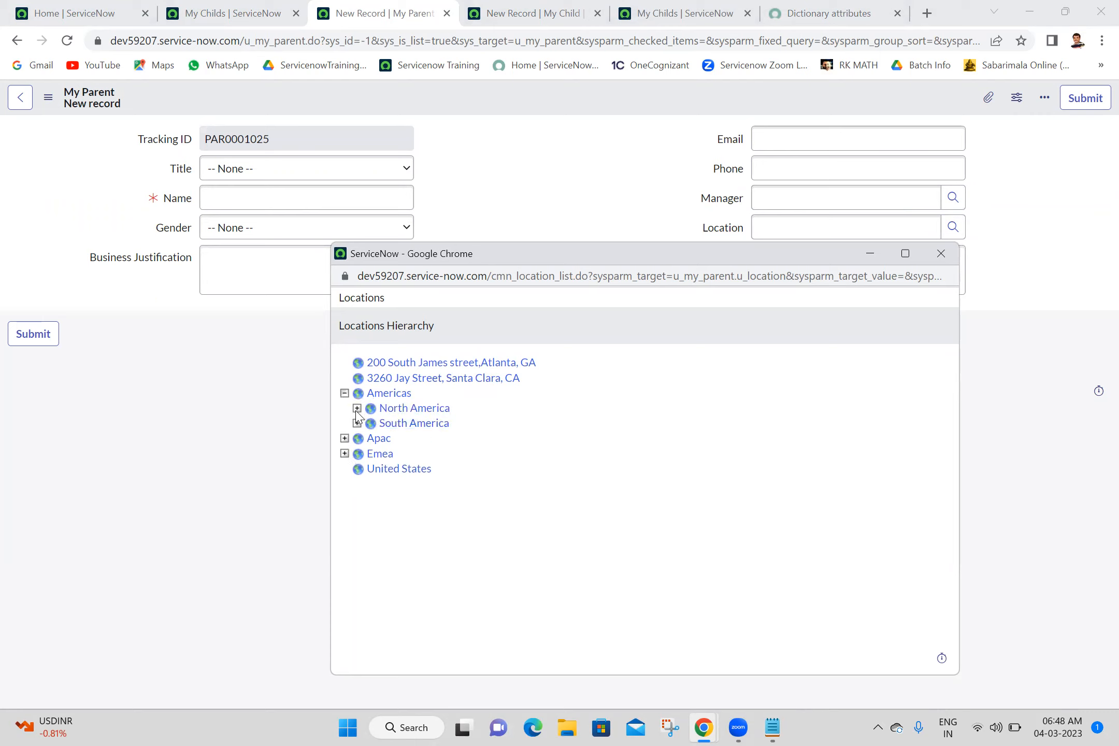
left_click(357, 409)
left_click_drag(951, 484, 944, 443)
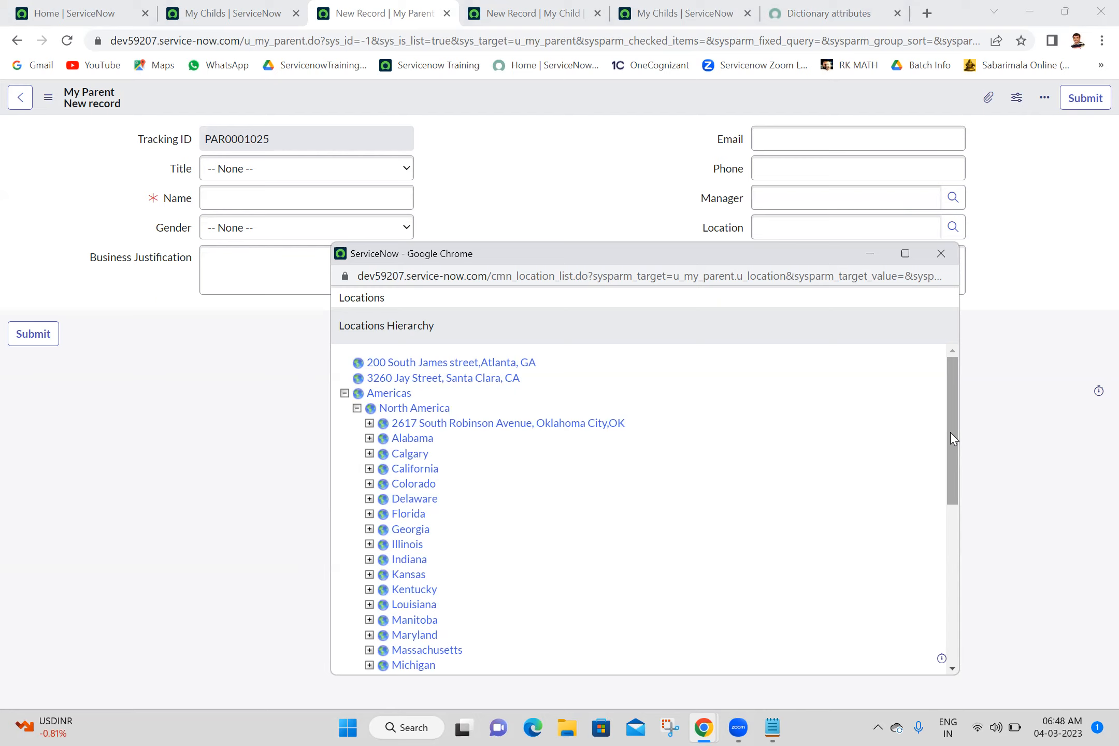
left_click(944, 253)
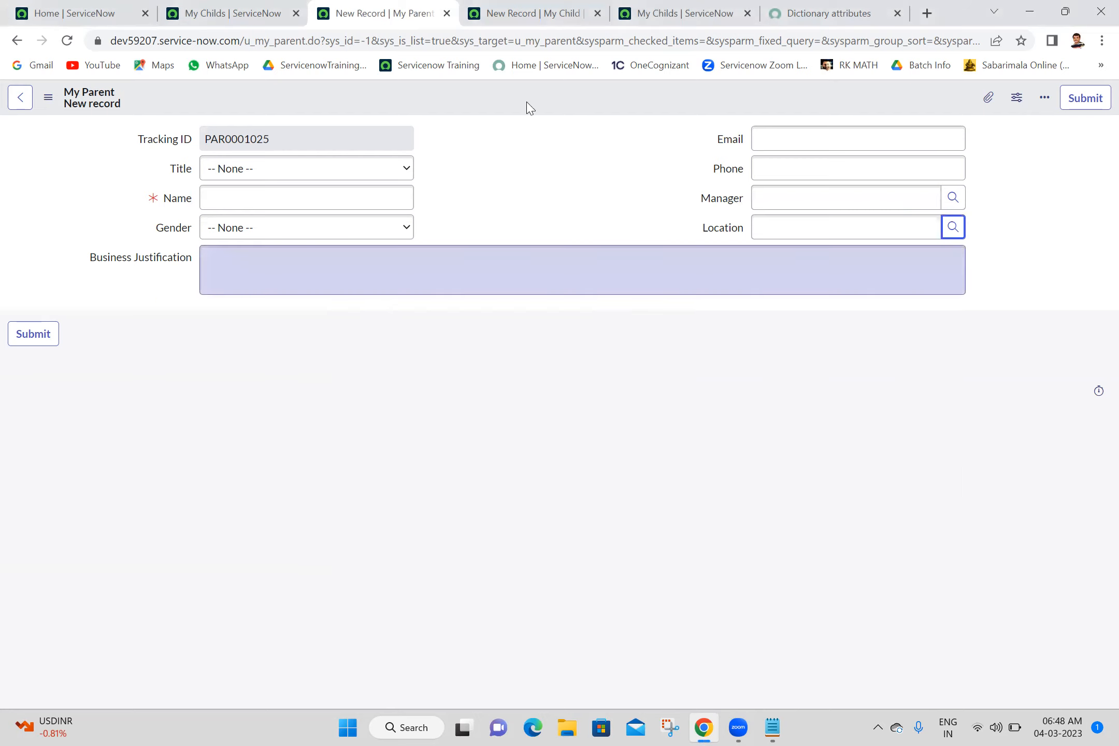
- Reload the My Childs list and the new My Child form, and inspect the Location lookup there without choosing a value
left_click(234, 13)
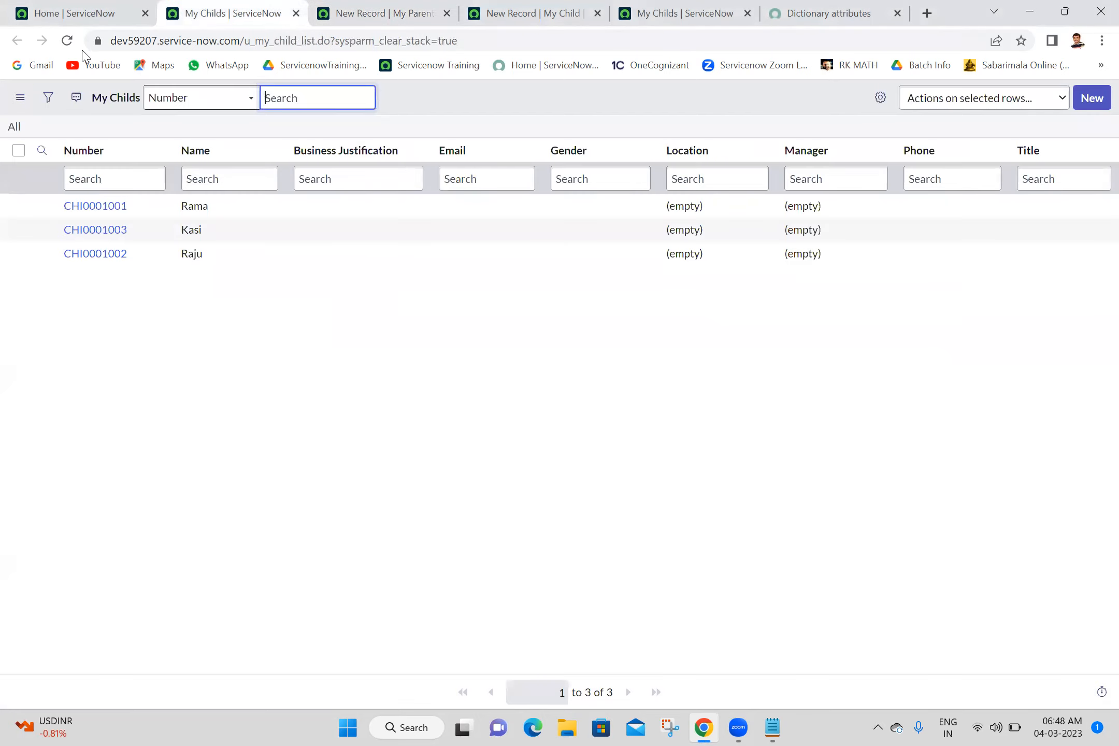
left_click(67, 41)
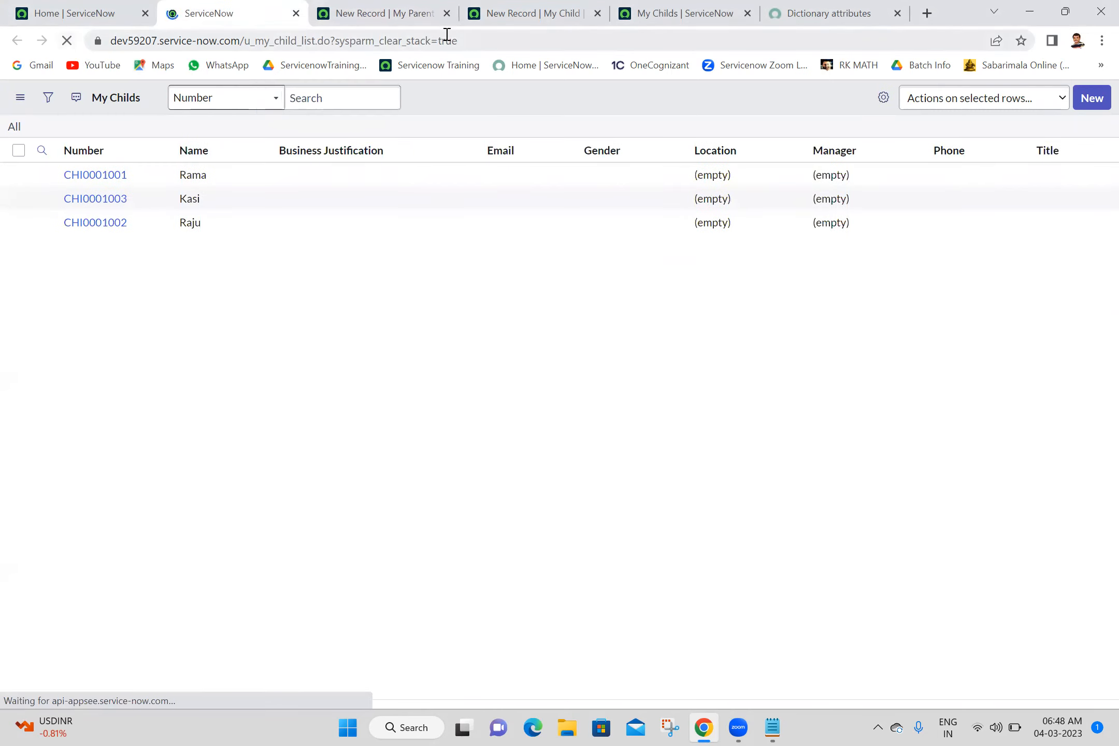
left_click(569, 8)
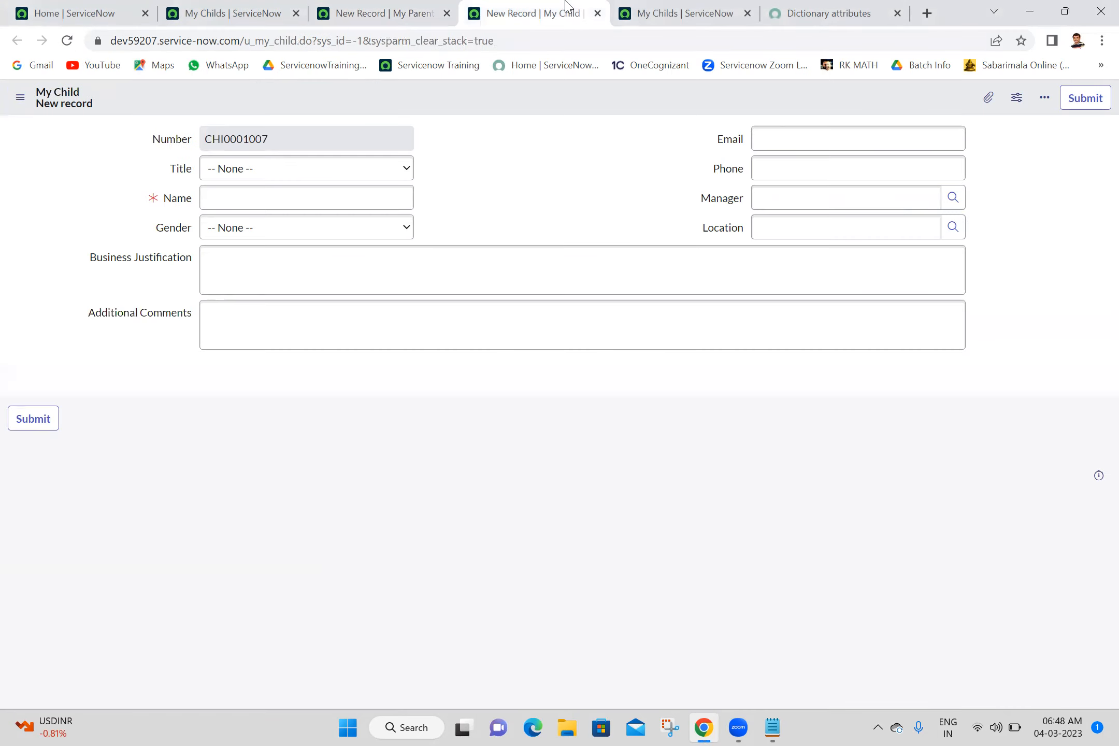
left_click(71, 42)
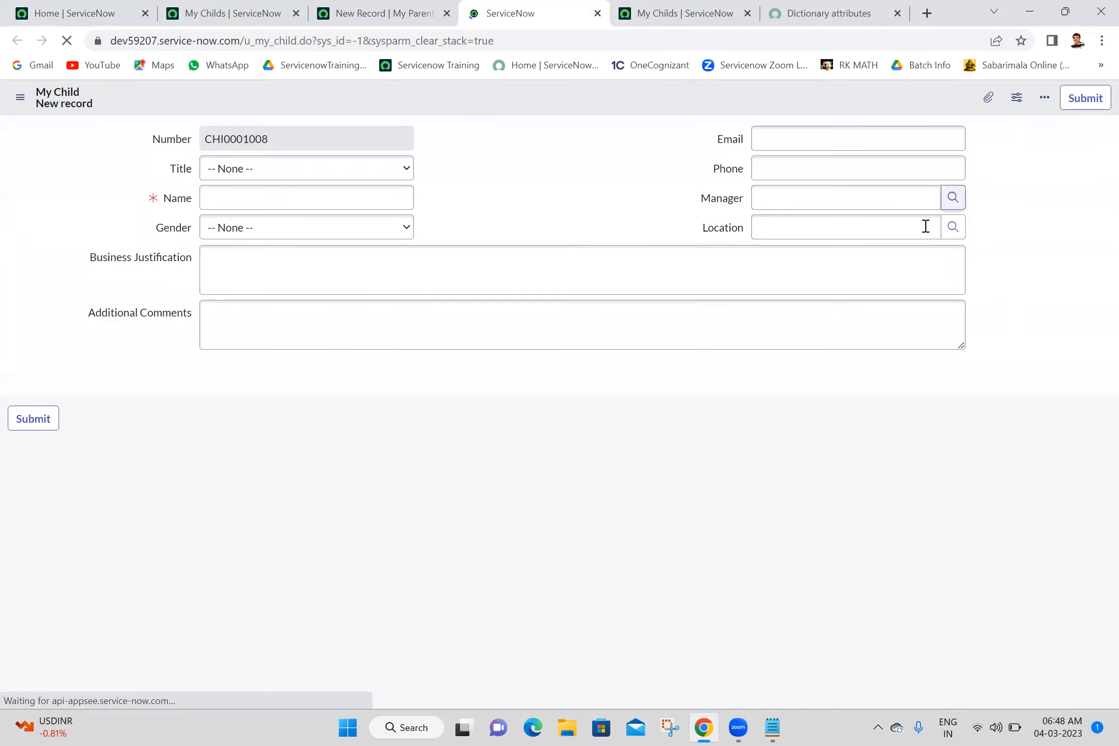
left_click(953, 228)
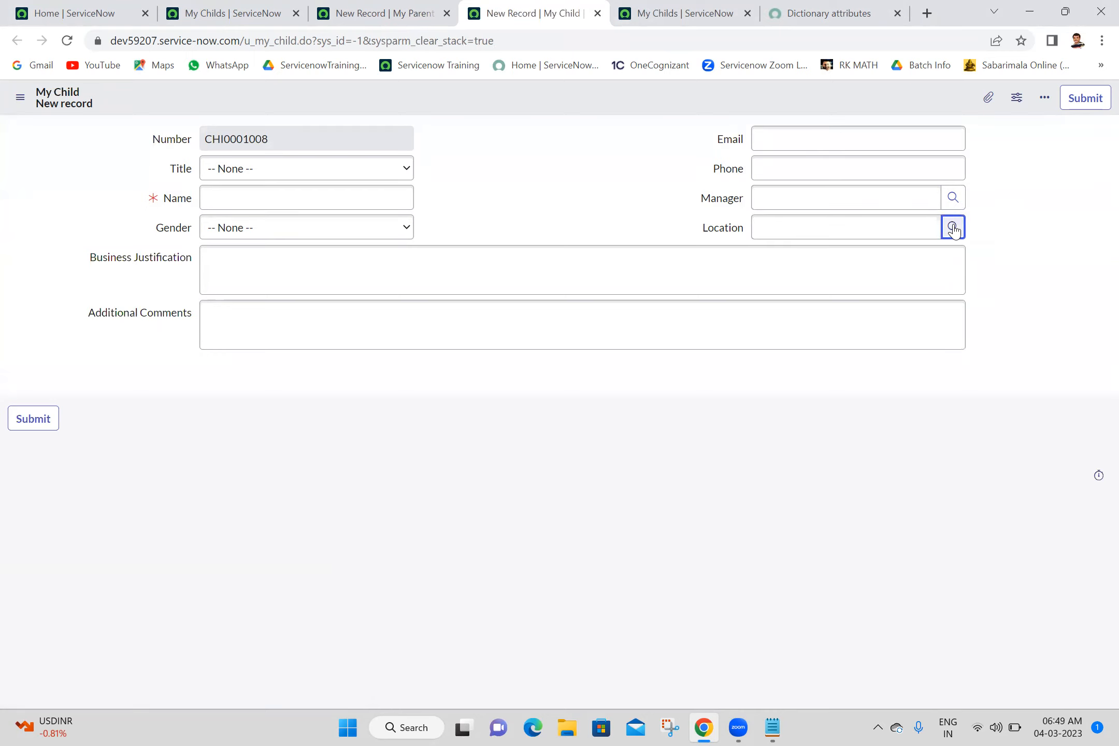
left_click(1079, 175)
left_click(951, 230)
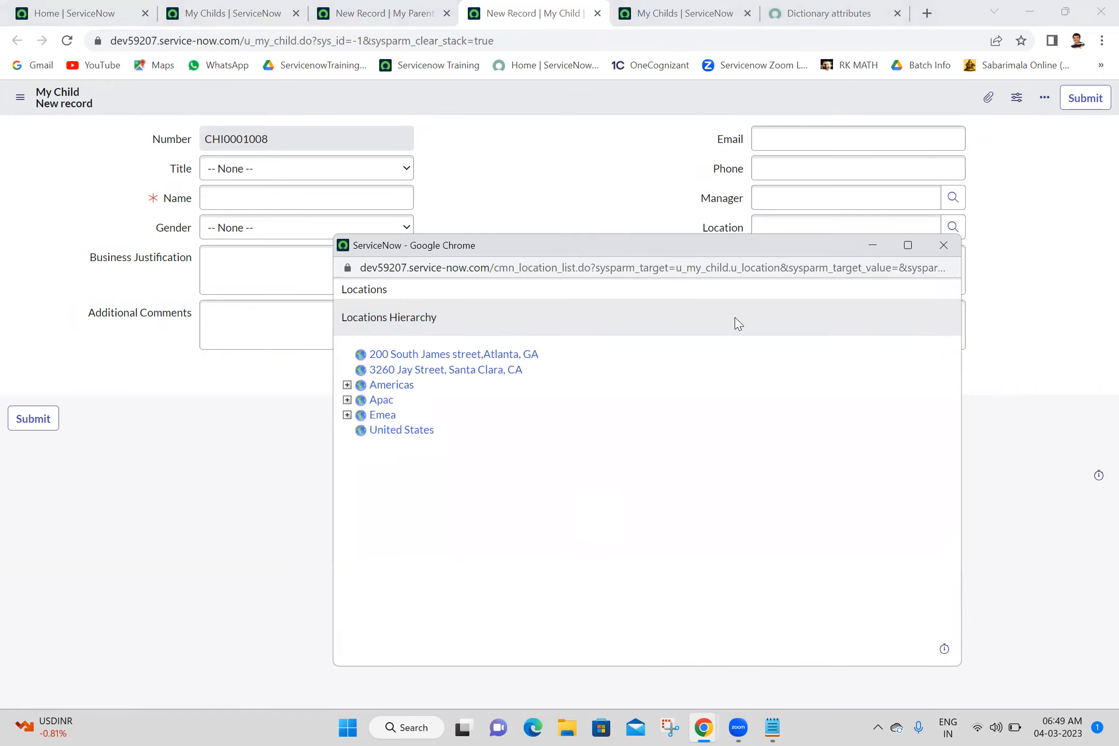
left_click(942, 246)
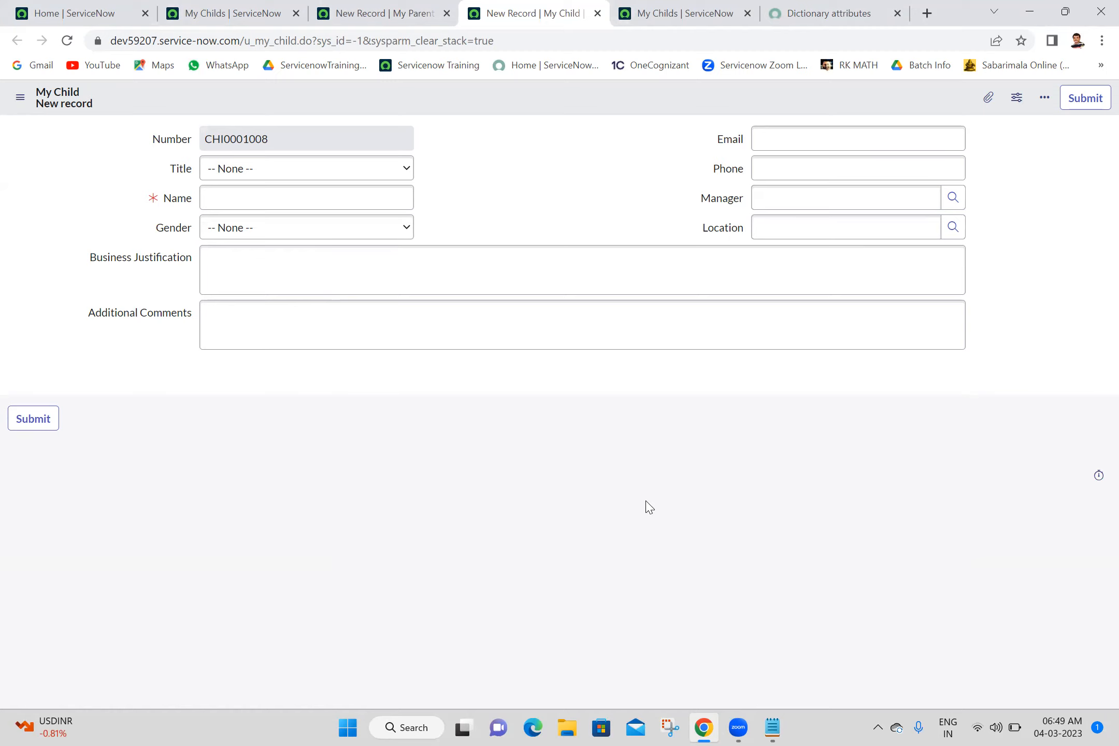
- Copy the web address of the Dictionary attributes documentation page
left_click(207, 13)
left_click(120, 7)
right_click(120, 8)
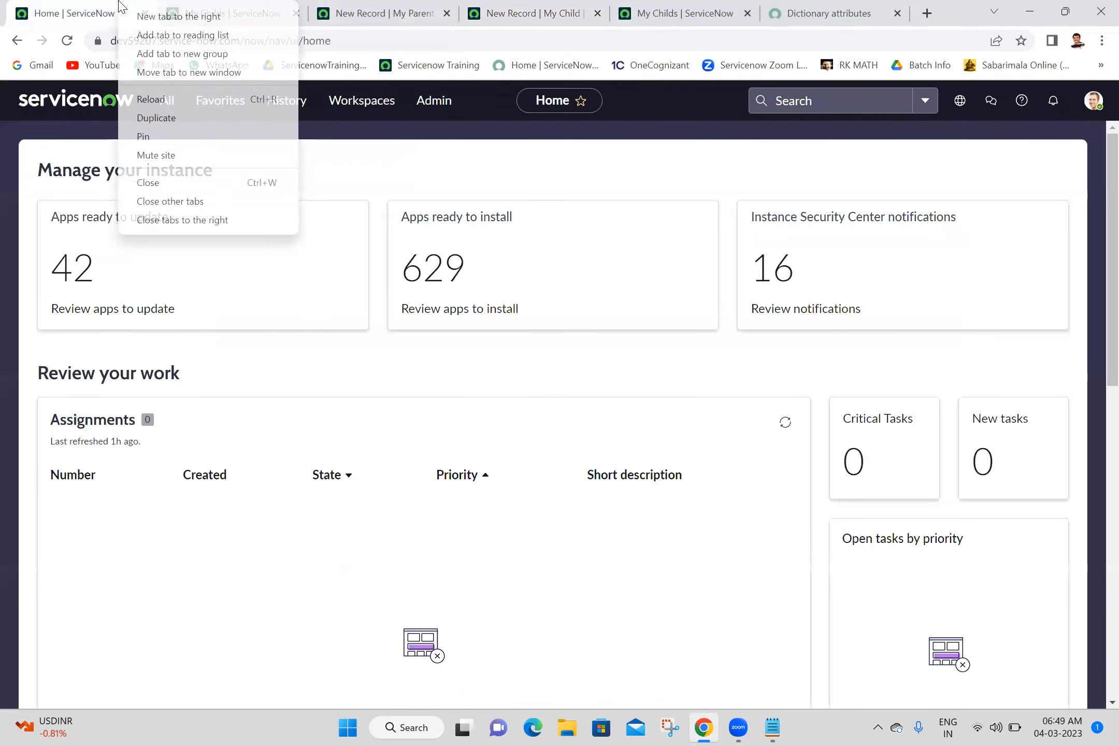
left_click(820, 8)
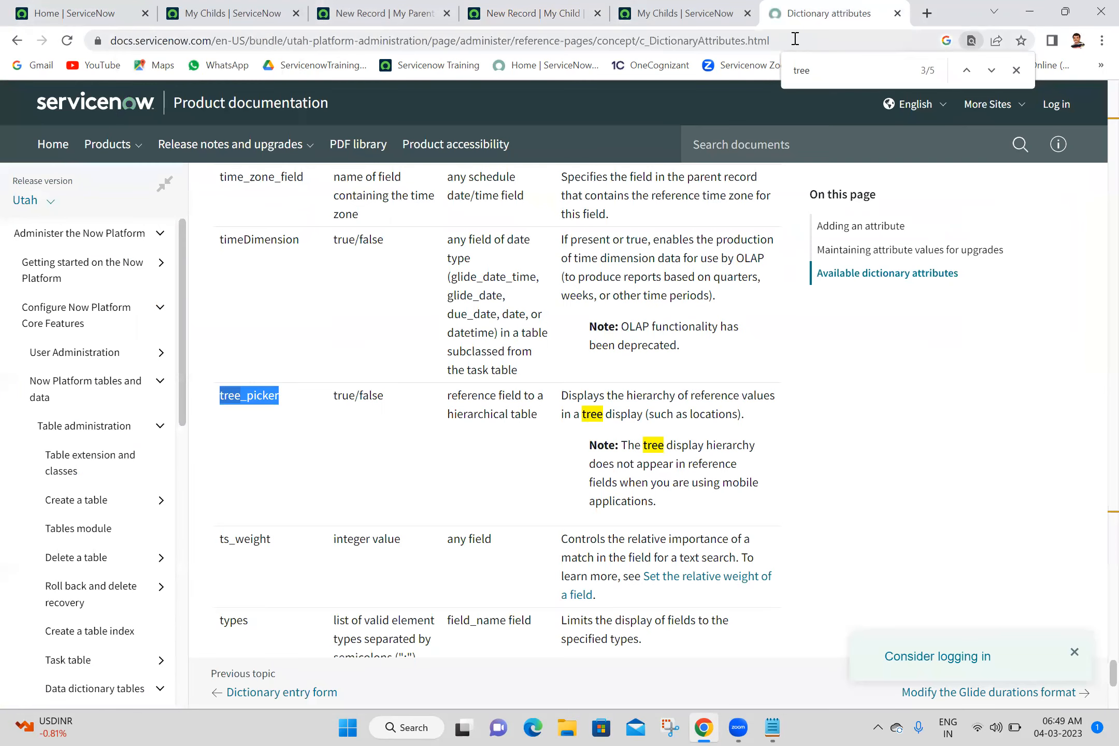
left_click(795, 40)
key("ctrl+c")
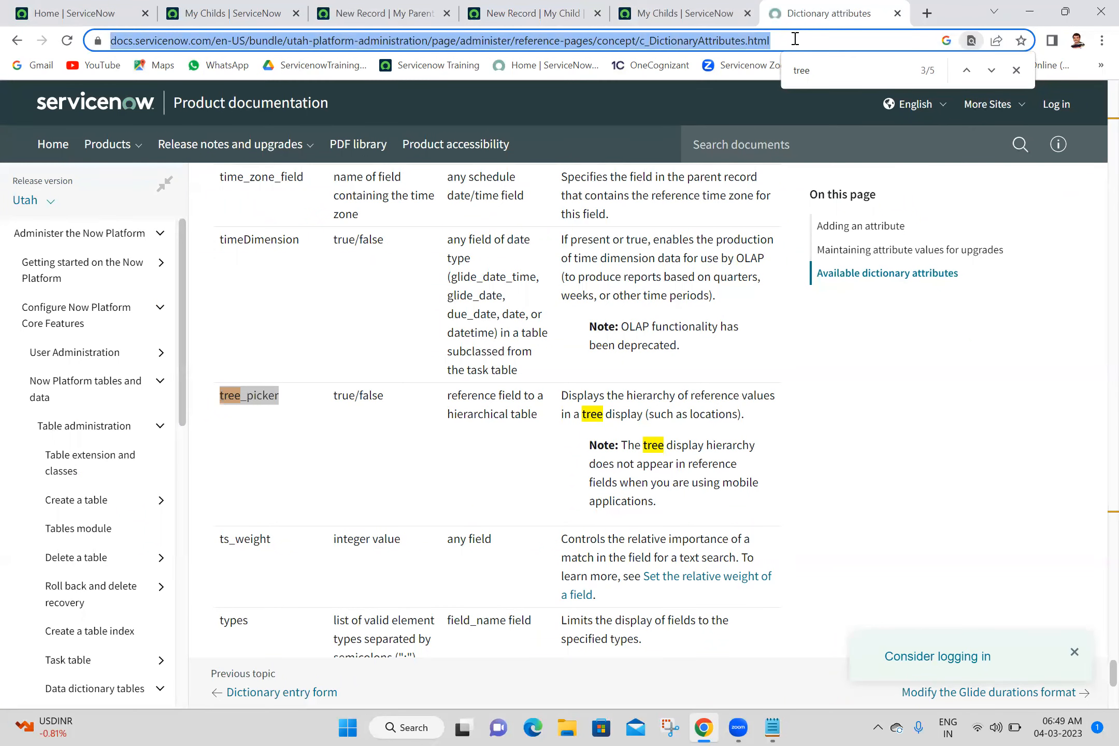
- In the Batch 18 notes in Notepad, add the line "Field Attributes -->" followed by the copied documentation address, and save the file
left_click(773, 728)
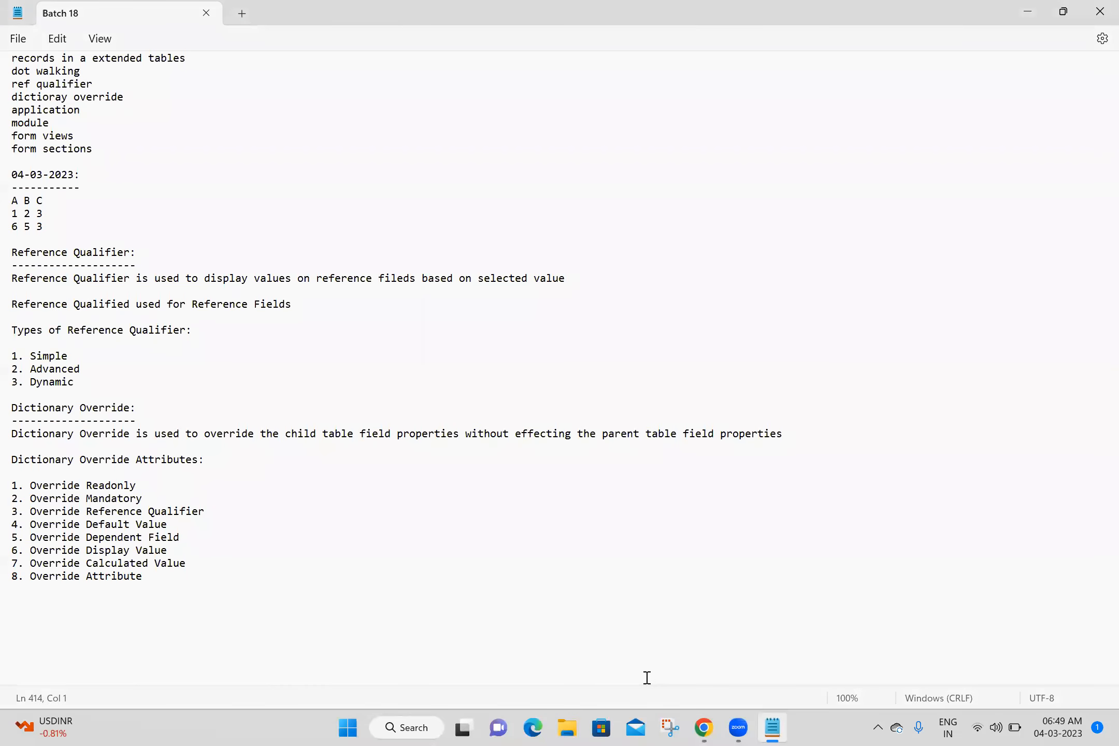
type("F")
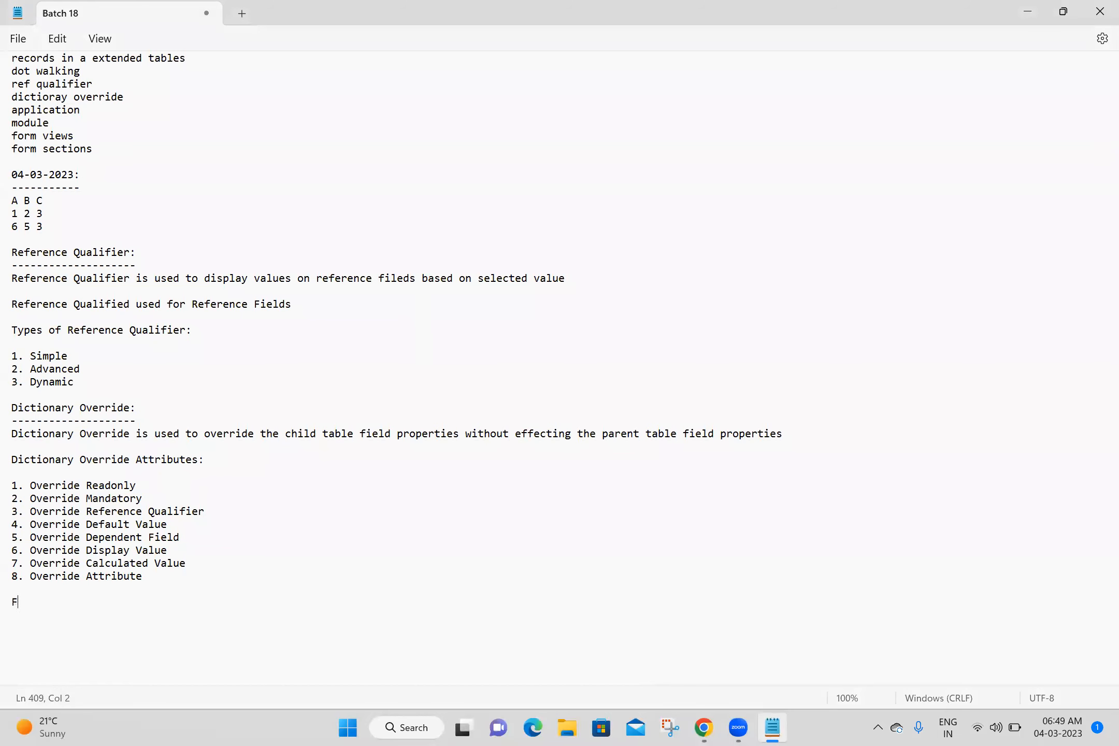
type("ield Attributes -->")
key("ctrl+v")
key("Return")
key("Return")
key("Return")
key("ctrl+s")
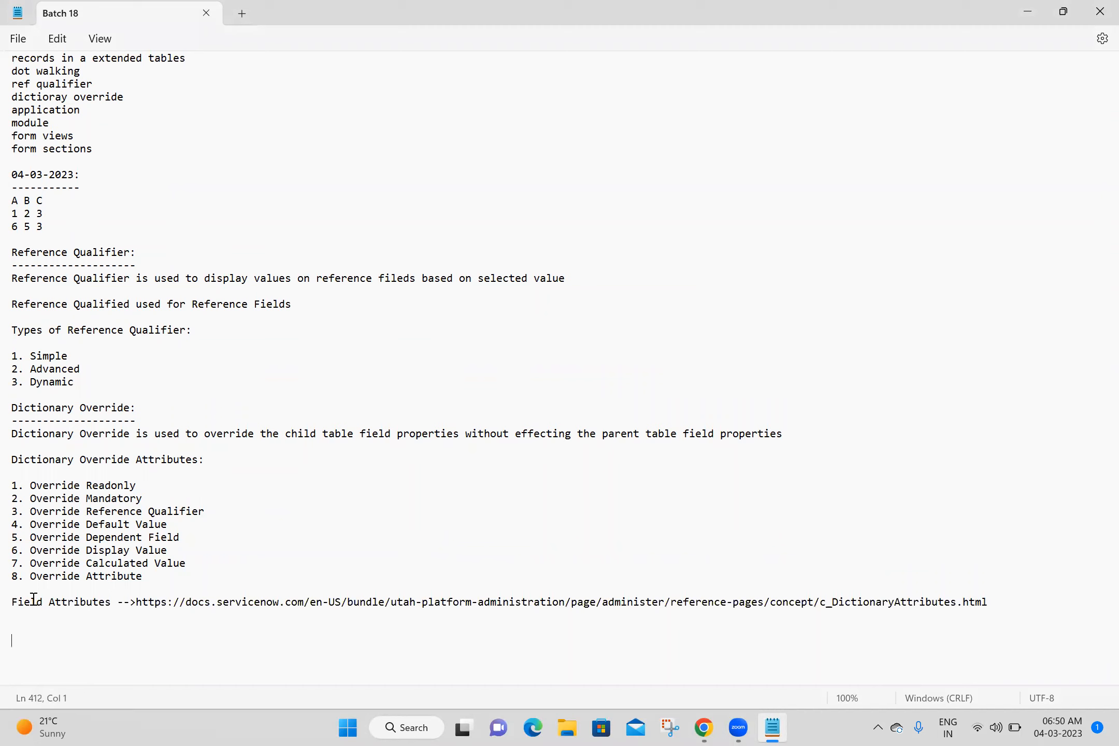
- Switch back to Chrome and close every browser tab except the ServiceNow Home tab
left_click(706, 727)
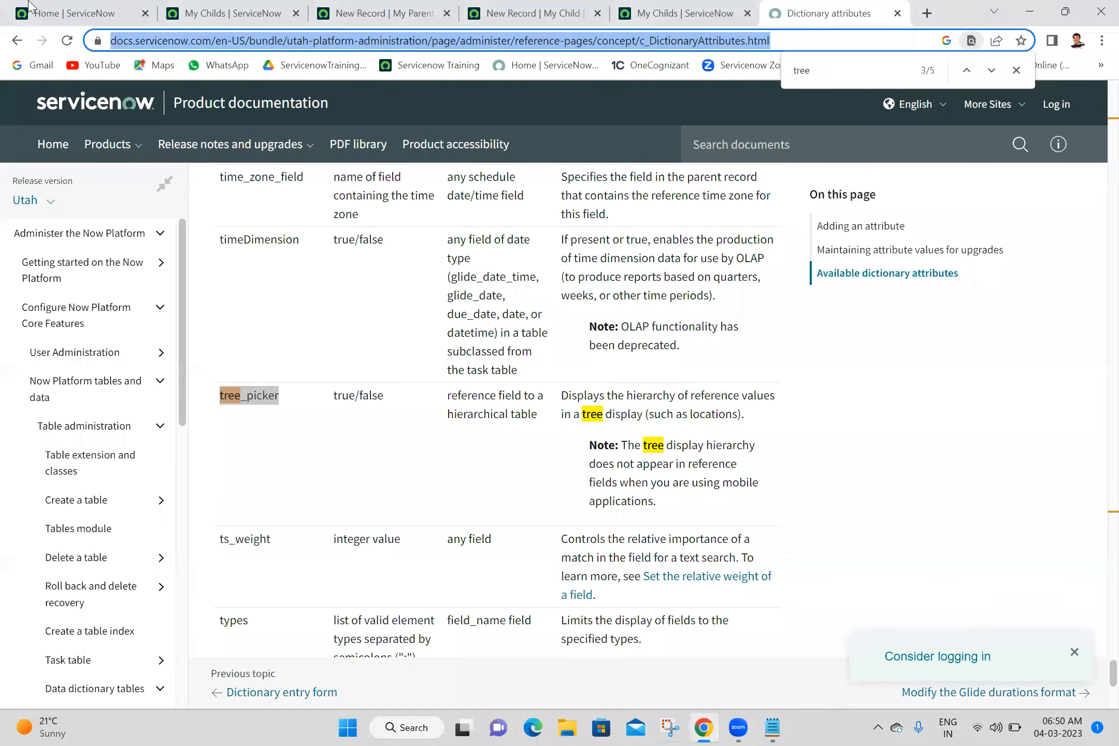
left_click(29, 5)
right_click(28, 5)
left_click(105, 221)
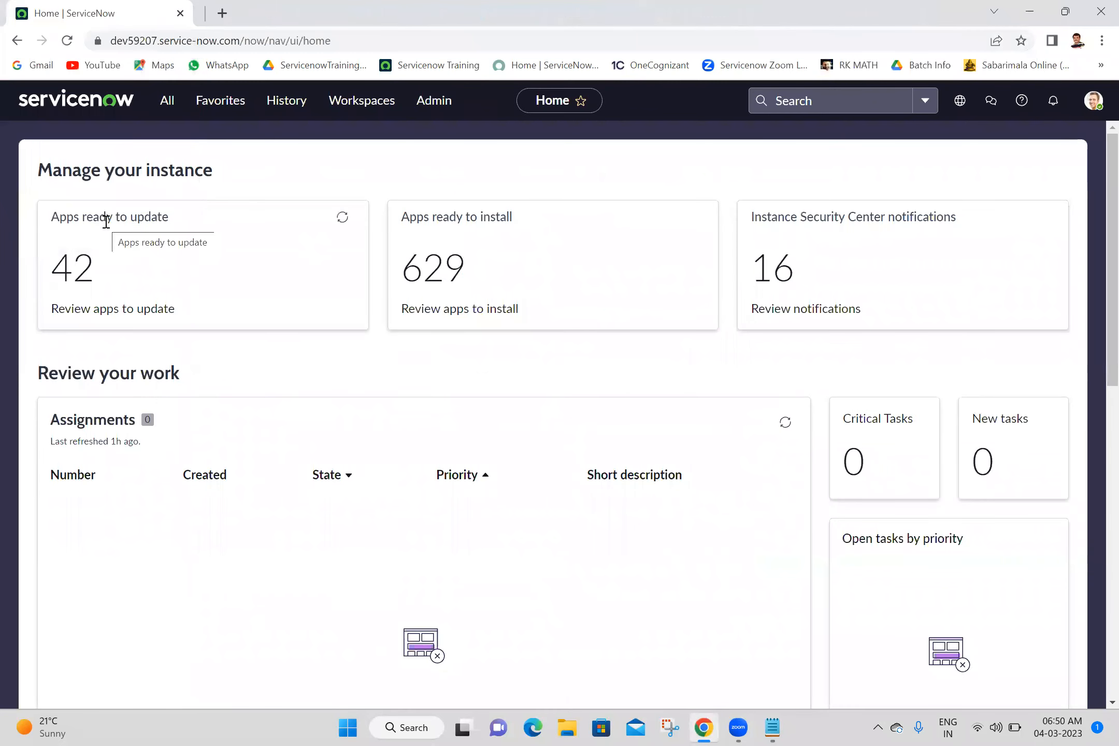
- Find "my second" in the navigator, open the my Second Tables list in a new browser tab and start a new record
left_click(176, 110)
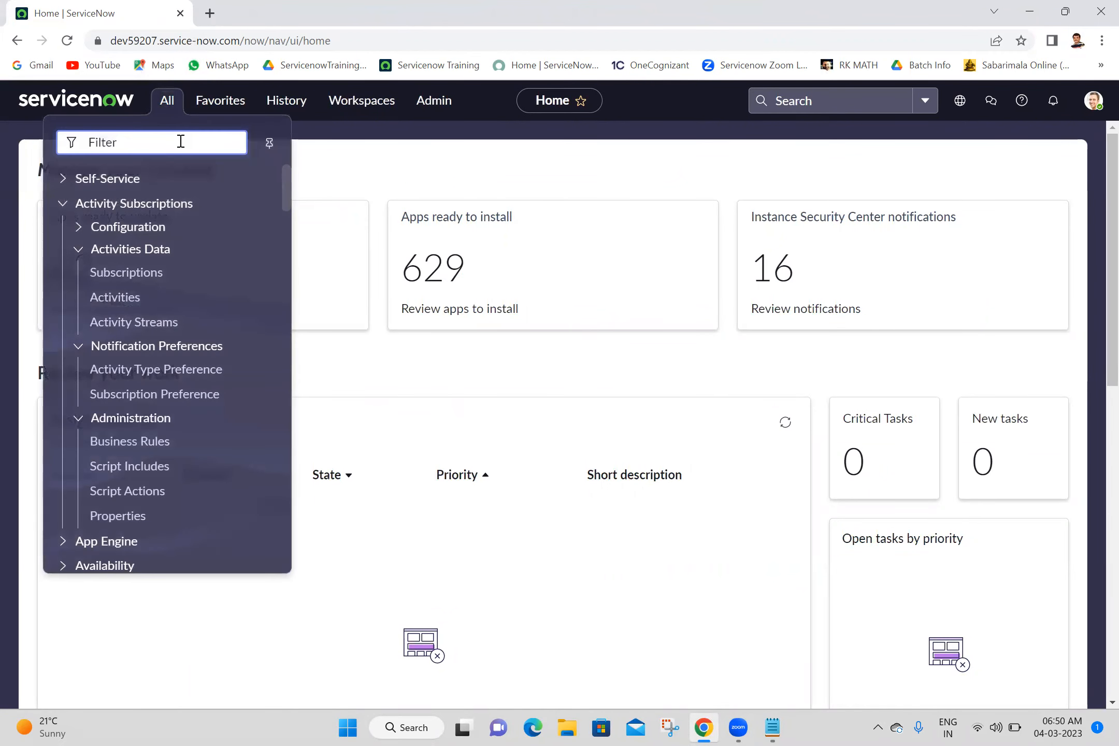
type("my second")
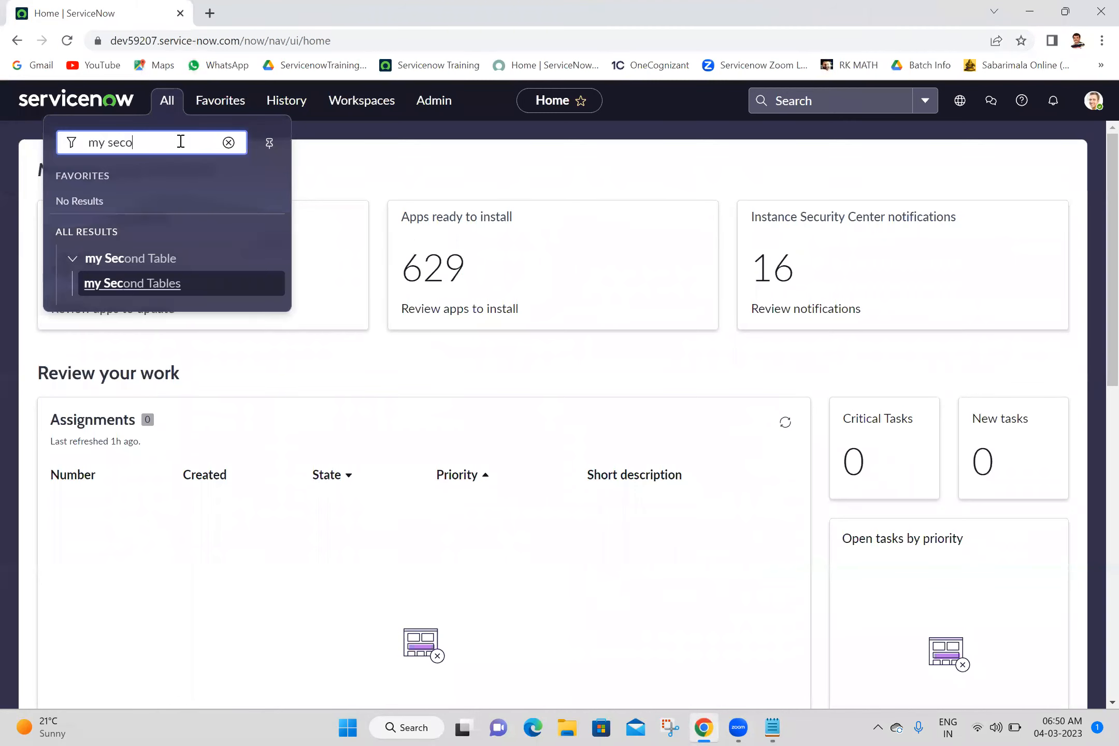
left_click(145, 281, "ctrl")
left_click(205, 3)
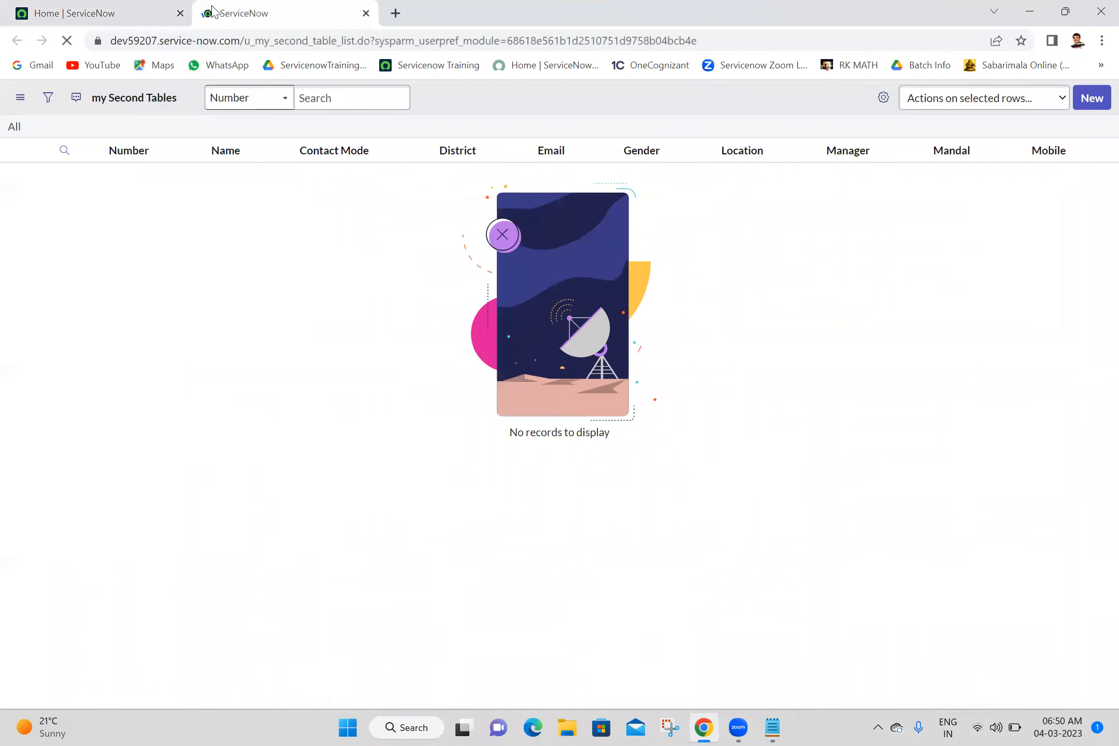
left_click(1093, 103)
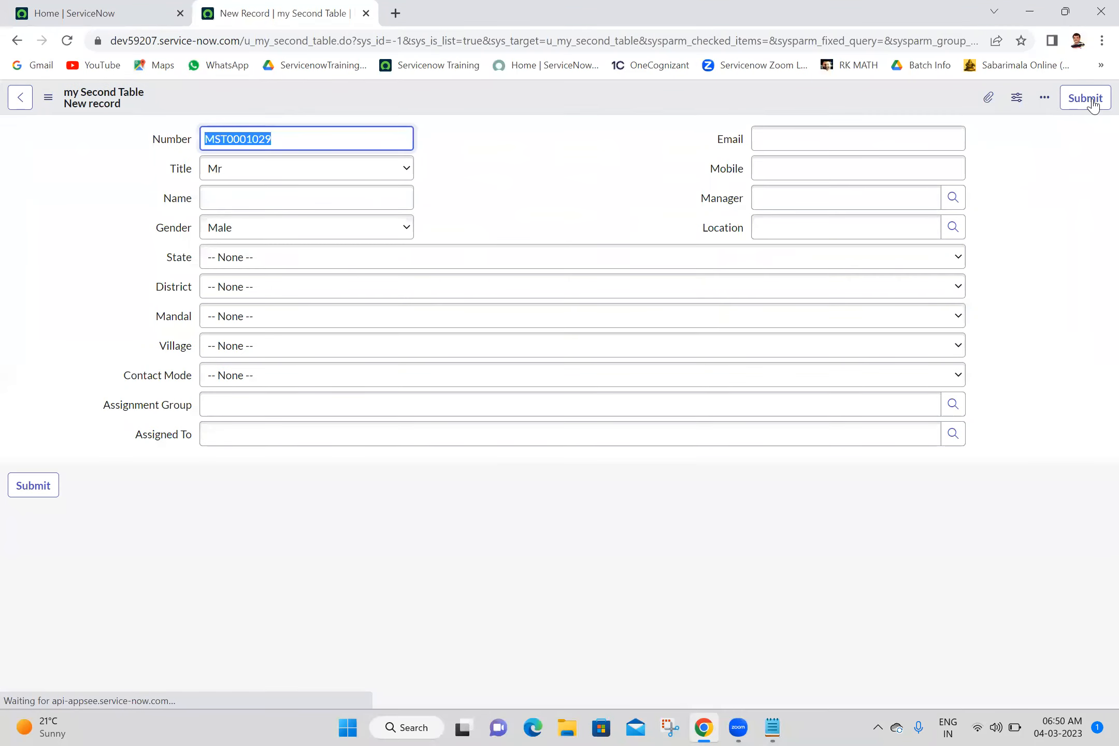
- Open the form layout configuration for the my Second Table form
right_click(584, 93)
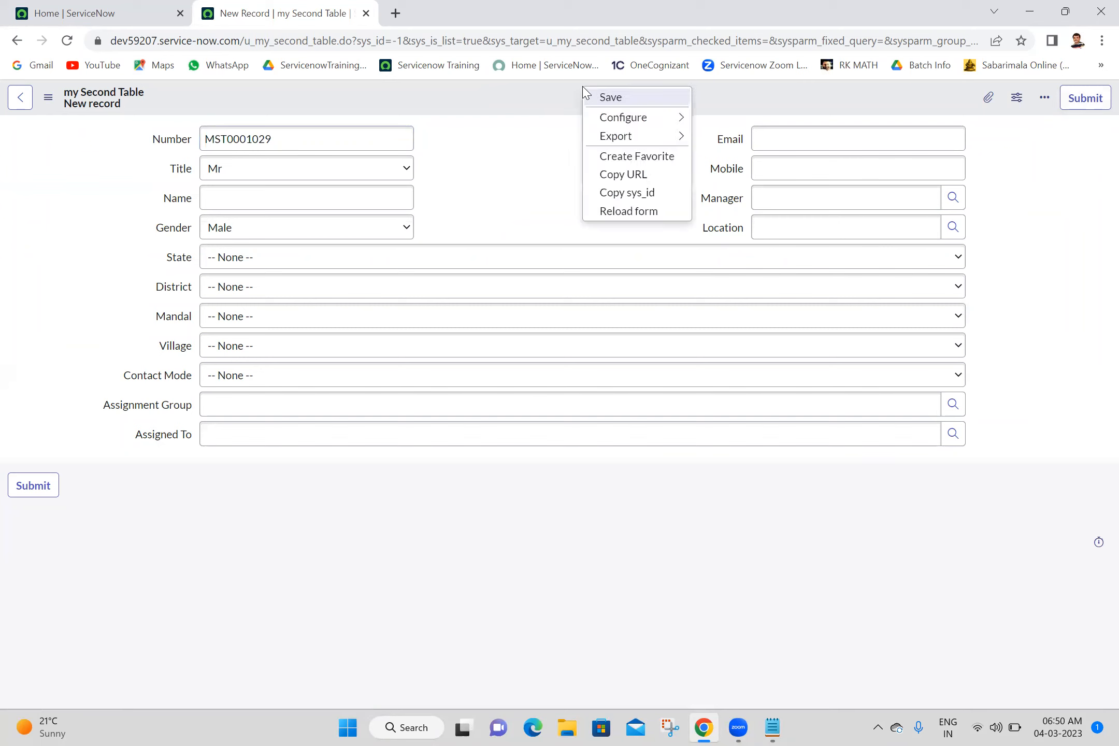
mouse_move(615, 136)
mouse_move(673, 117)
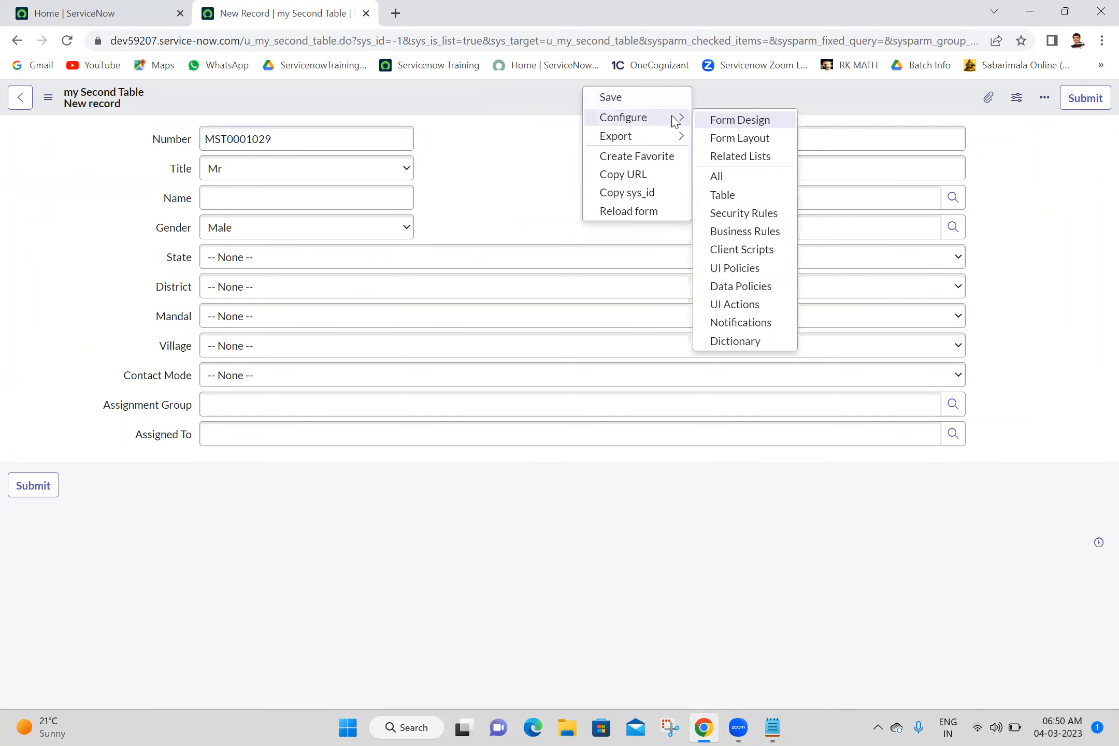
left_click(740, 138)
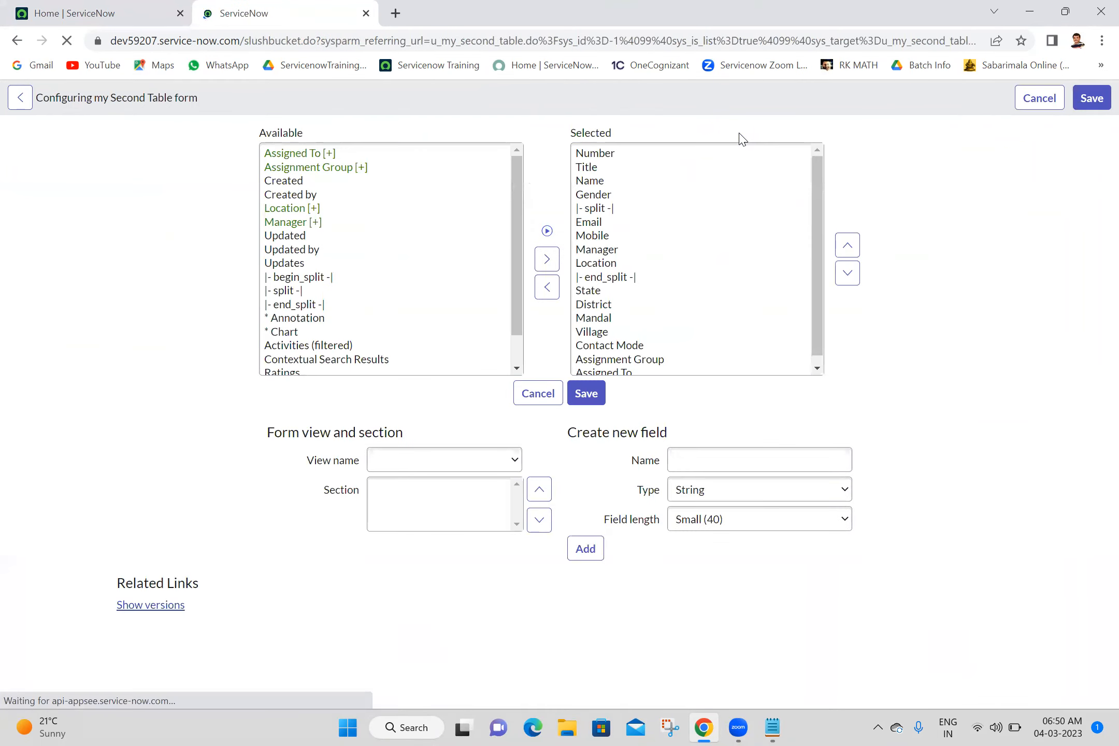
- Add a new Reference field named My Parent that references the My Parent [u_my_parent] table
left_click(729, 463)
type("My")
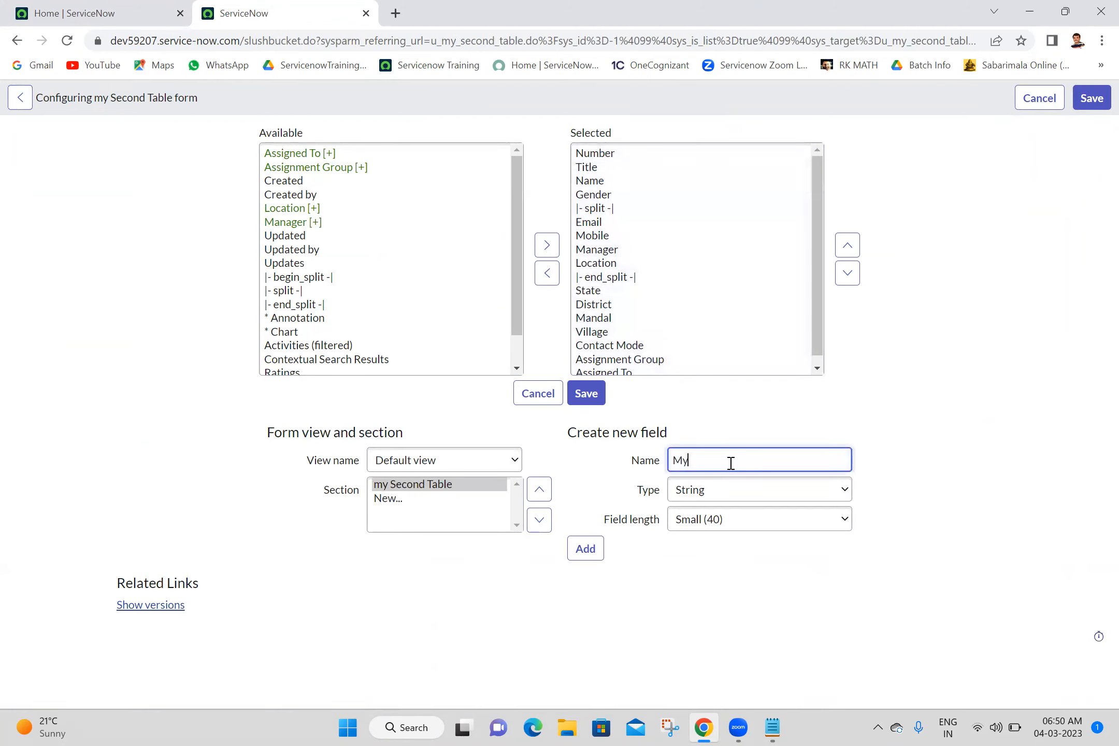
type(" Parent")
left_click(758, 497)
key("r")
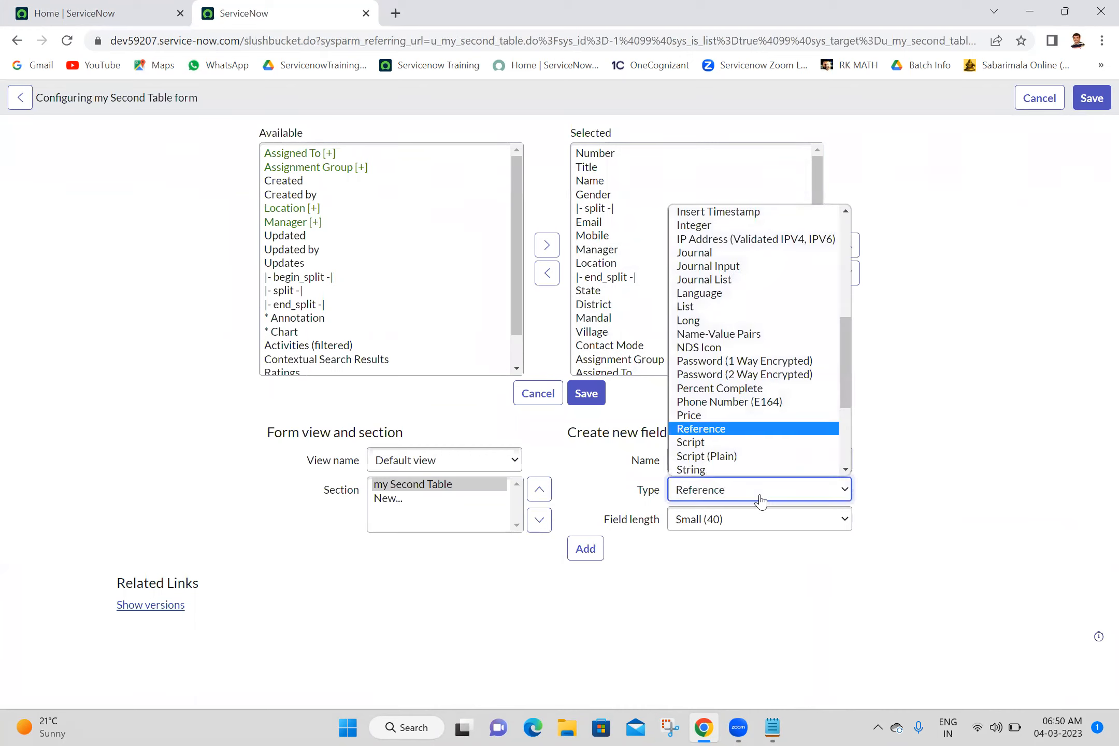
key("Return")
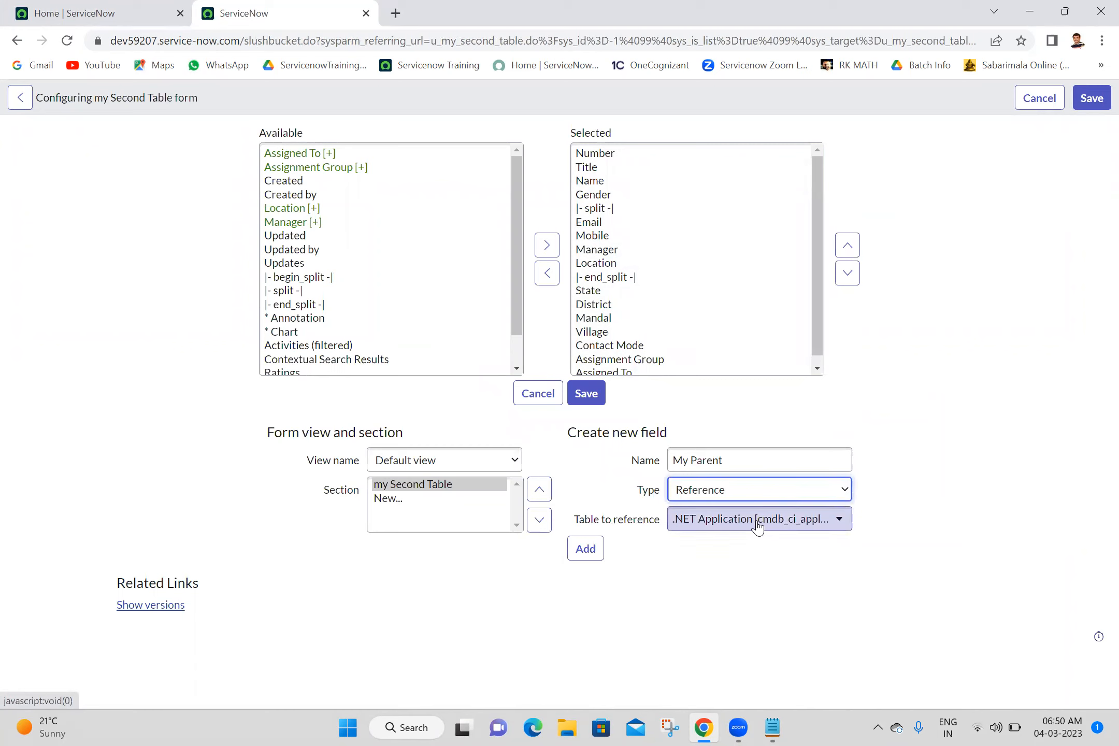
left_click(758, 524)
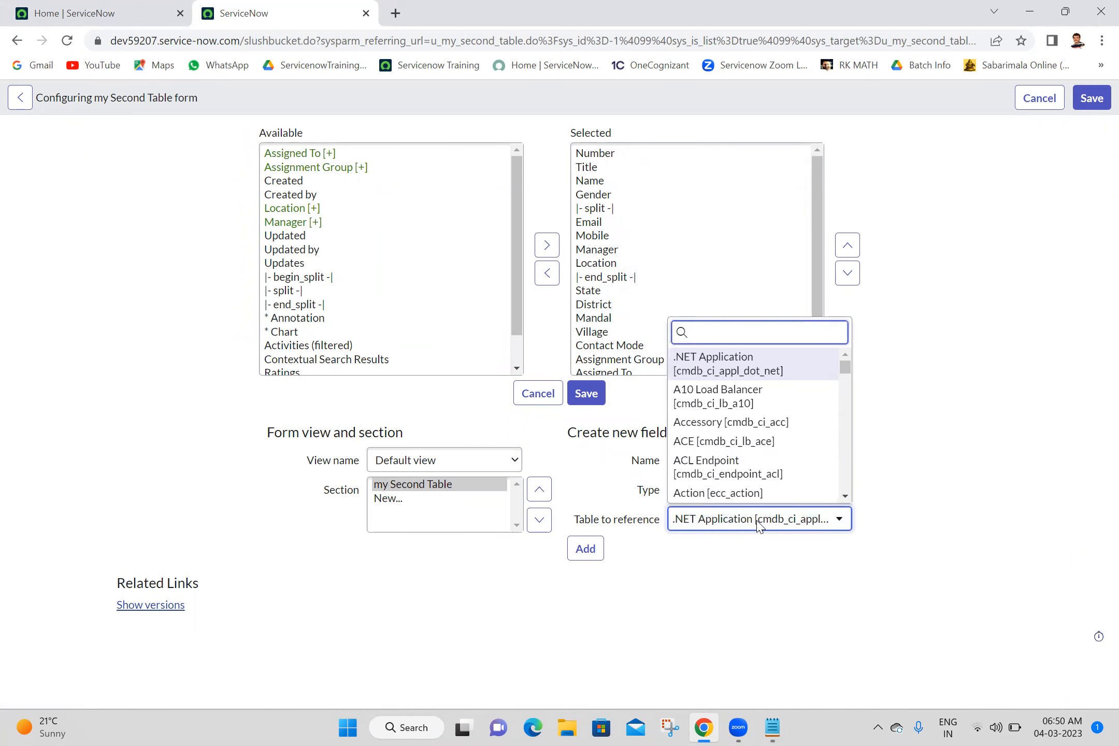
type("u_my")
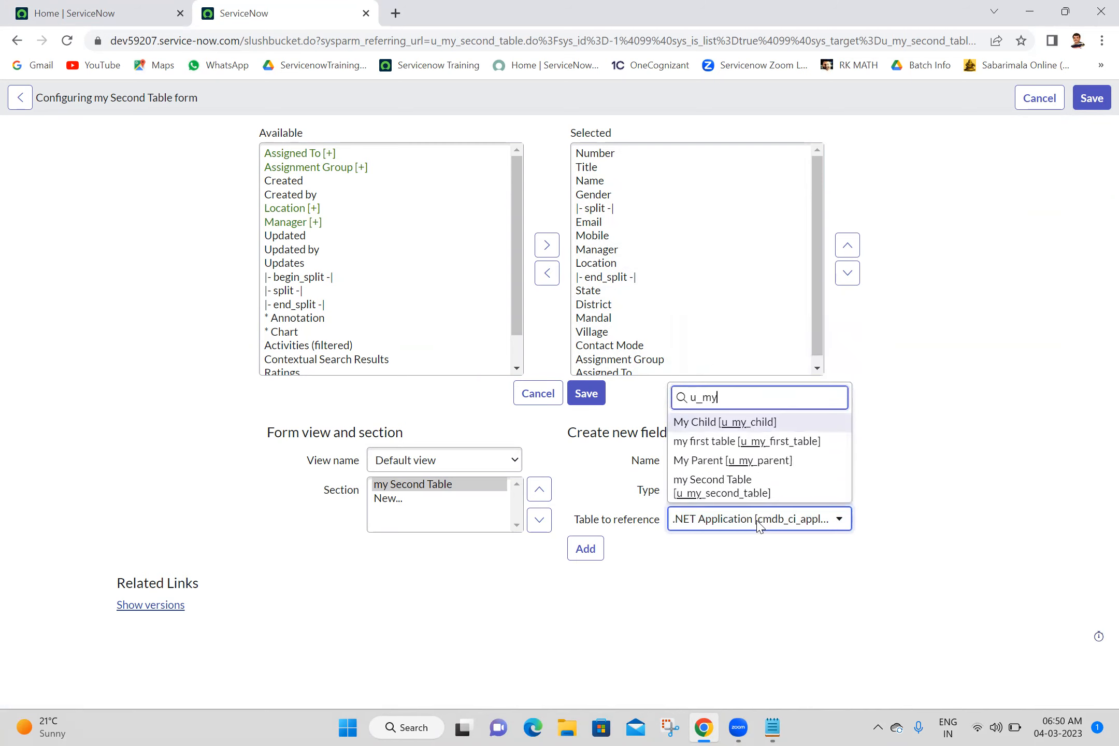
type("_paren")
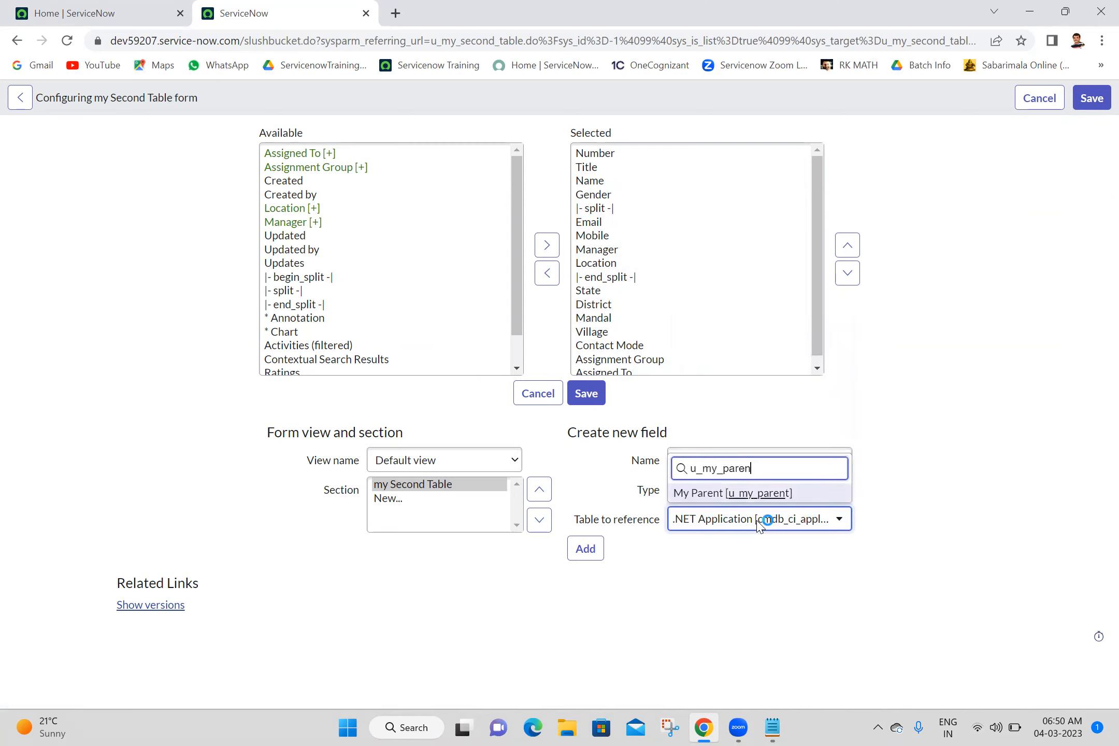
left_click(784, 494)
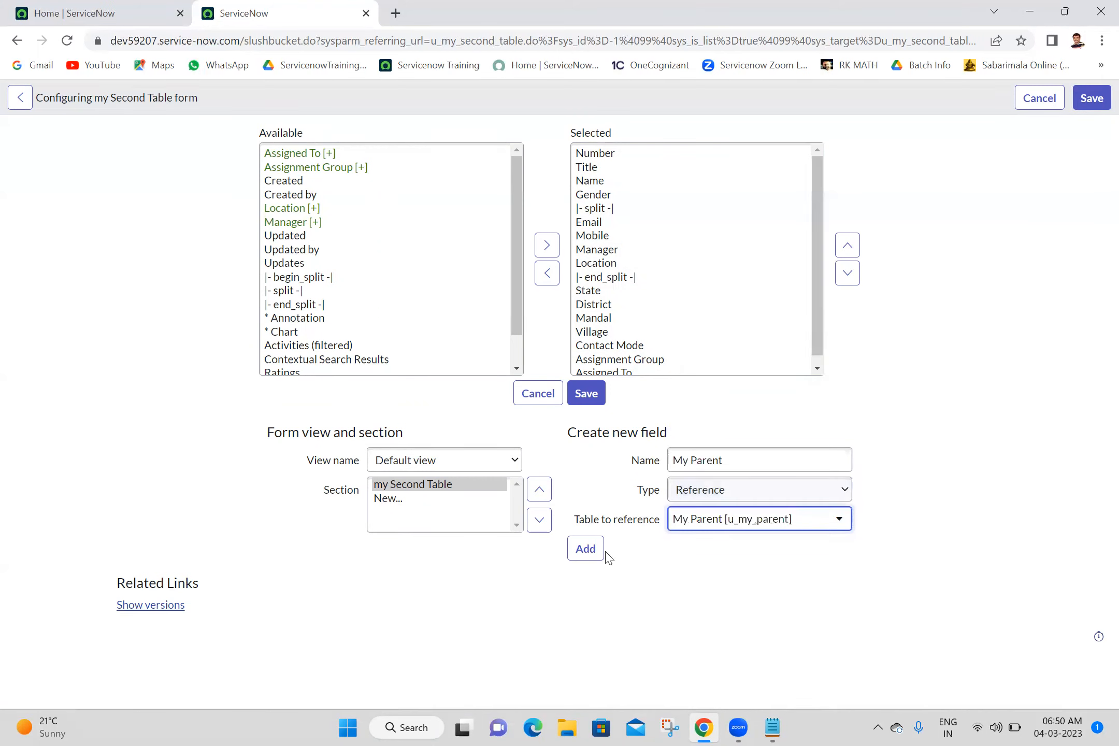
left_click(586, 551)
- Add another Reference field named My Child that references the My Child [u_my_child] table
left_click(718, 459)
type("My Child")
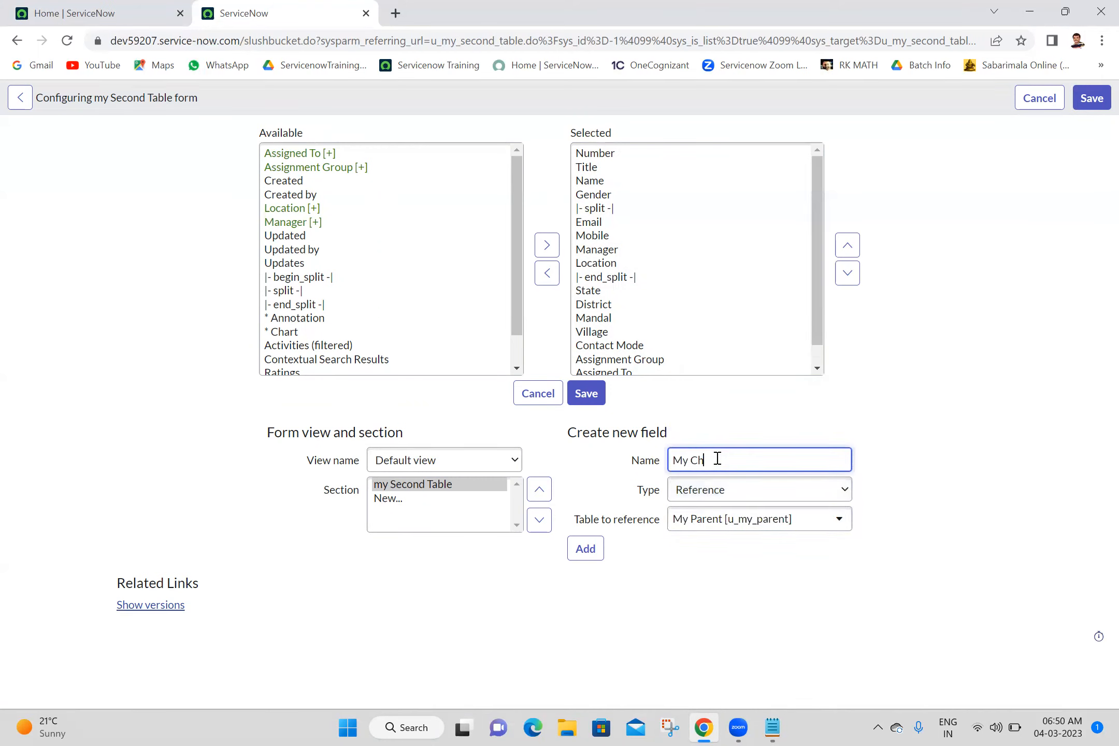
left_click(735, 534)
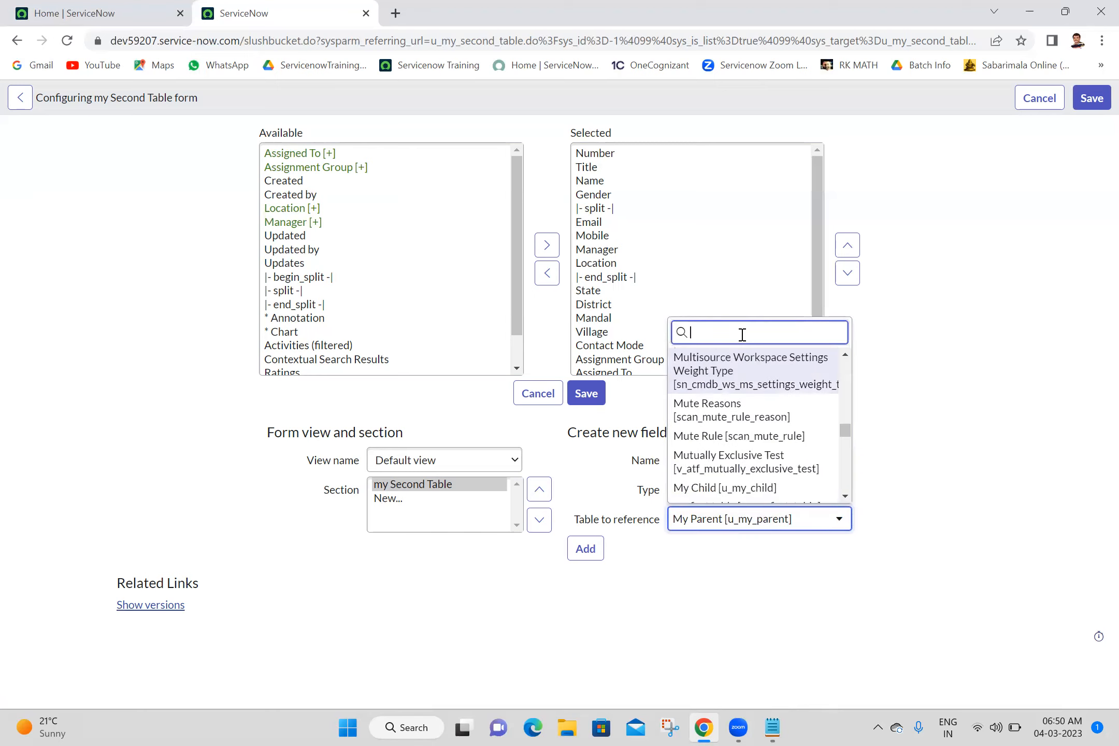
type("my chi")
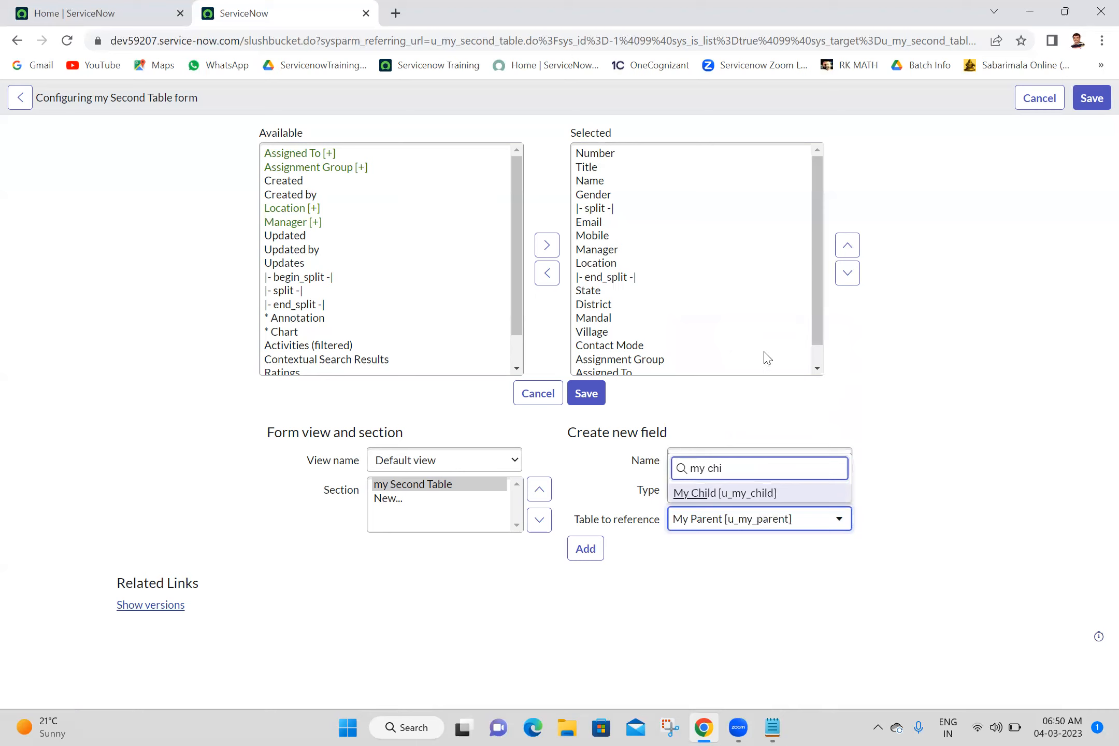
left_click(767, 494)
left_click(589, 554)
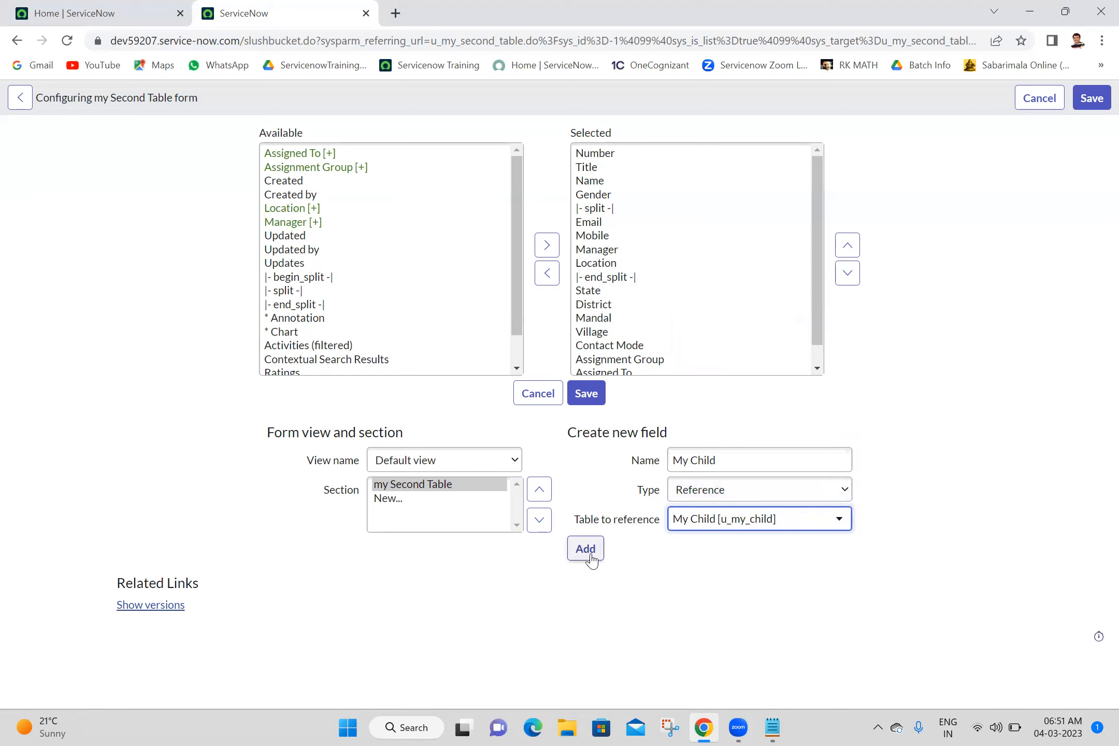
- Remove the fields from State through Assigned To from the selected form fields and save the form layout
left_click(818, 368)
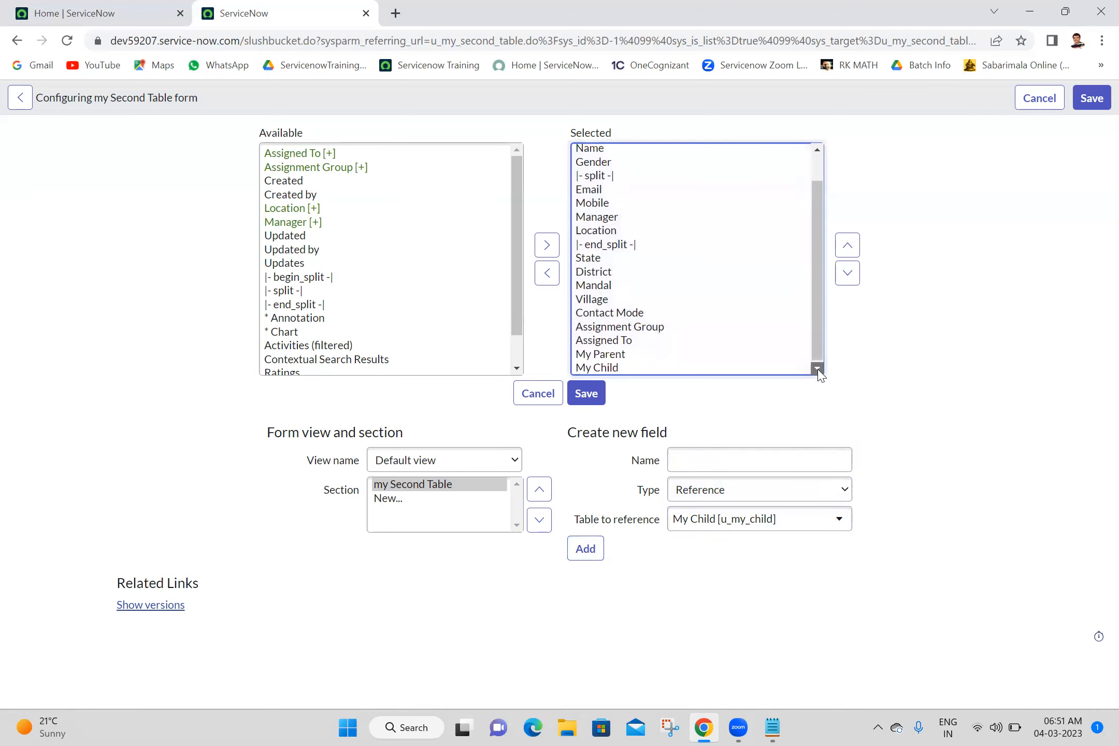
left_click(616, 340)
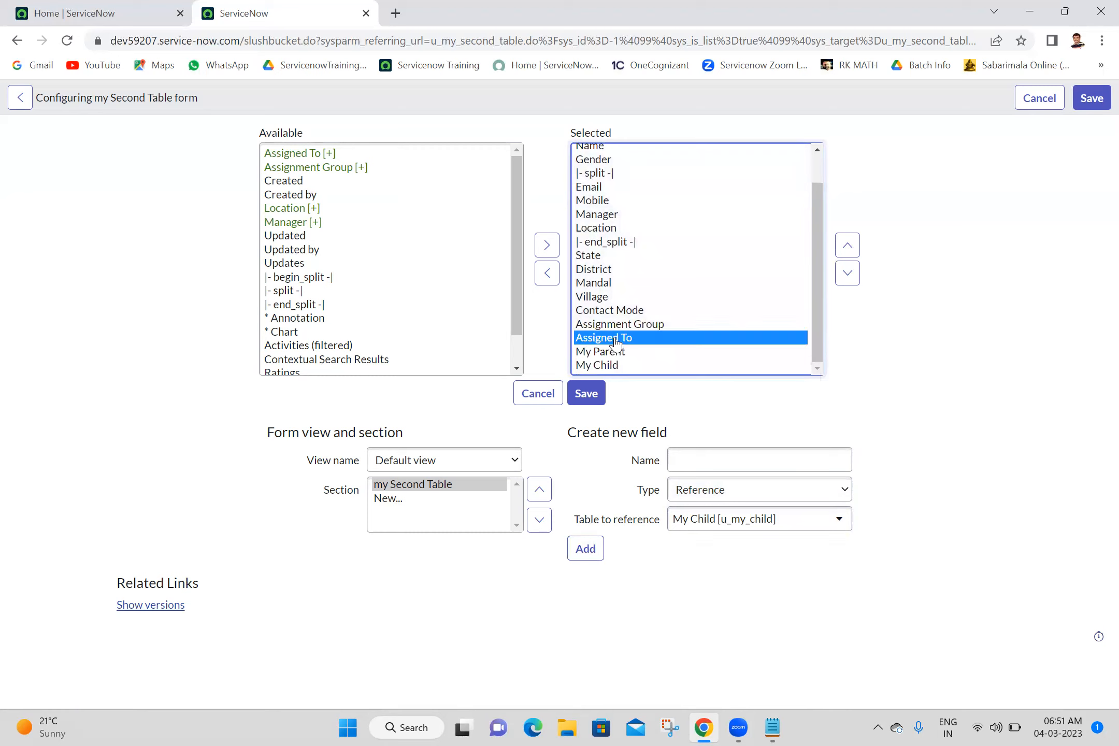
key("shift+Up")
key("shift+Up")
key("shift+Up")
key("shift+Up")
key("shift+Up")
key("shift+Up")
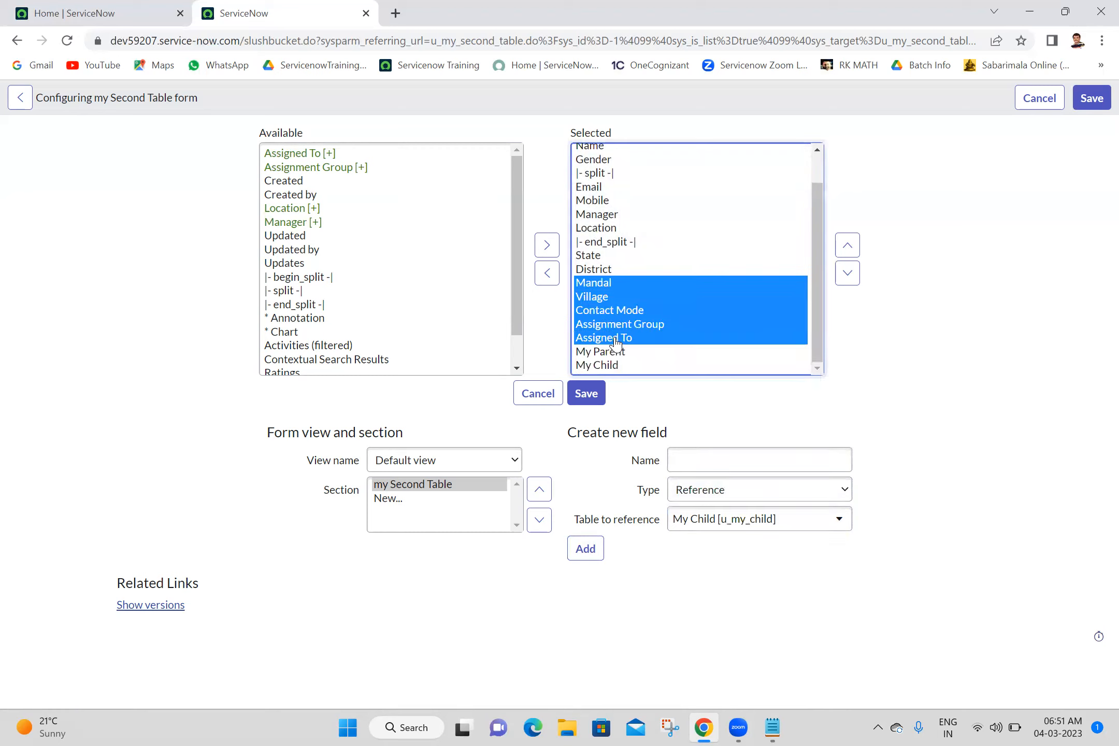
left_click(547, 274)
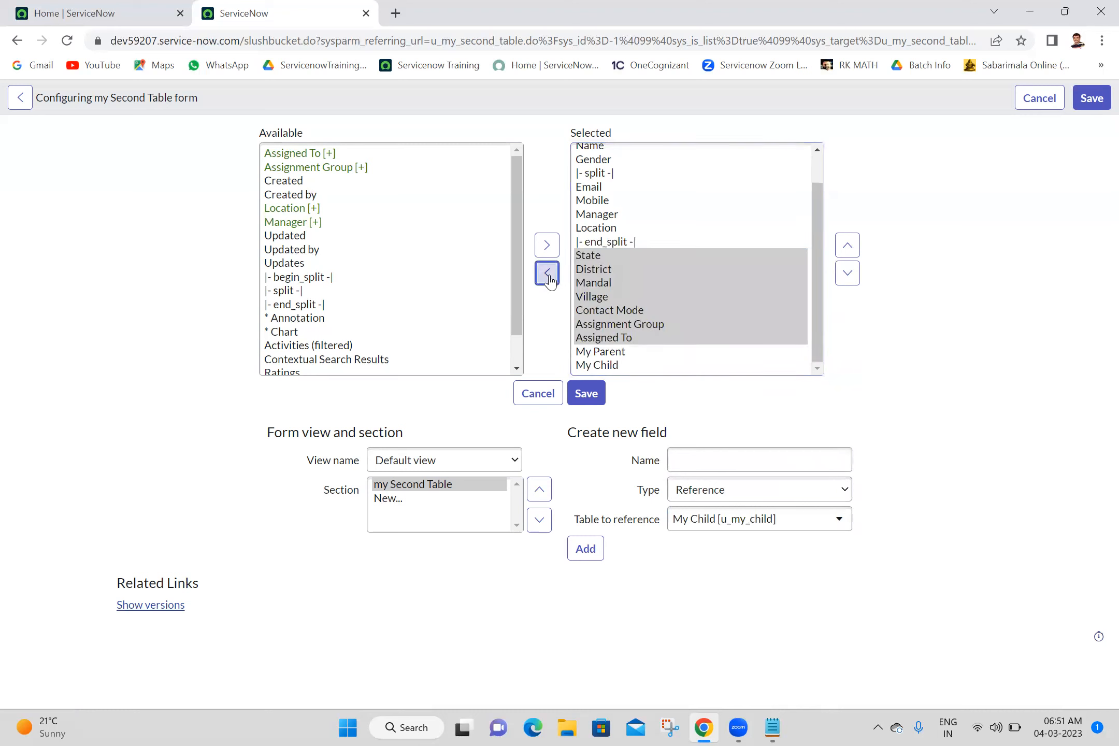
left_click(594, 394)
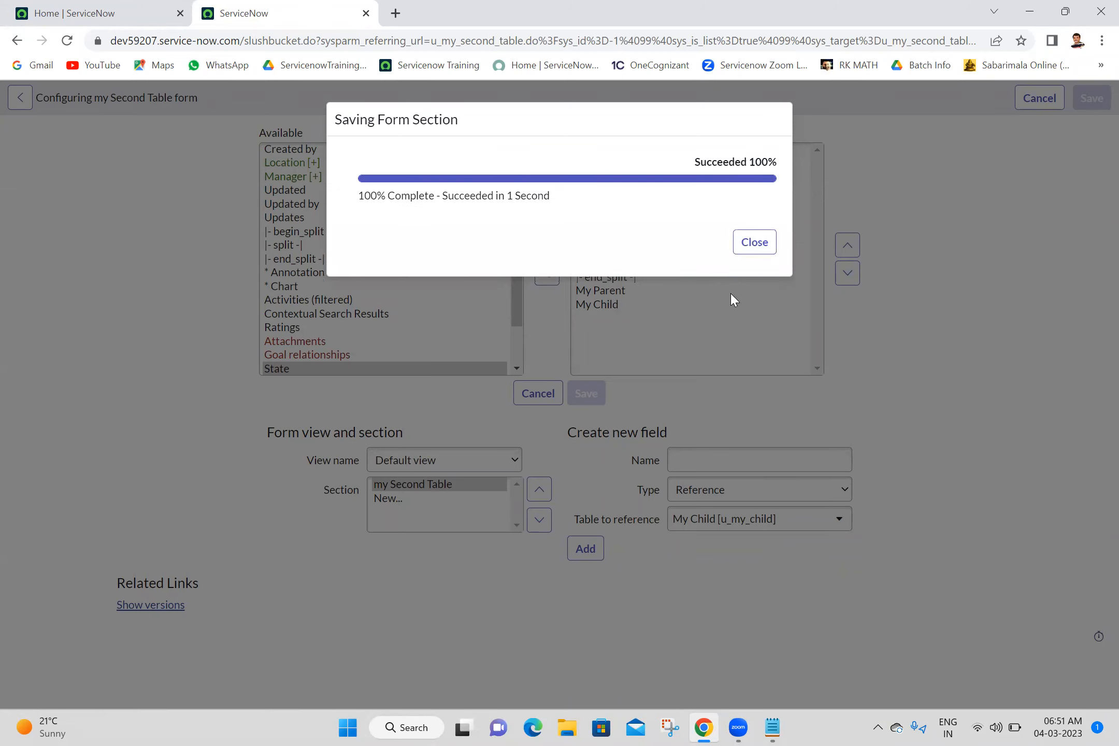
left_click(755, 245)
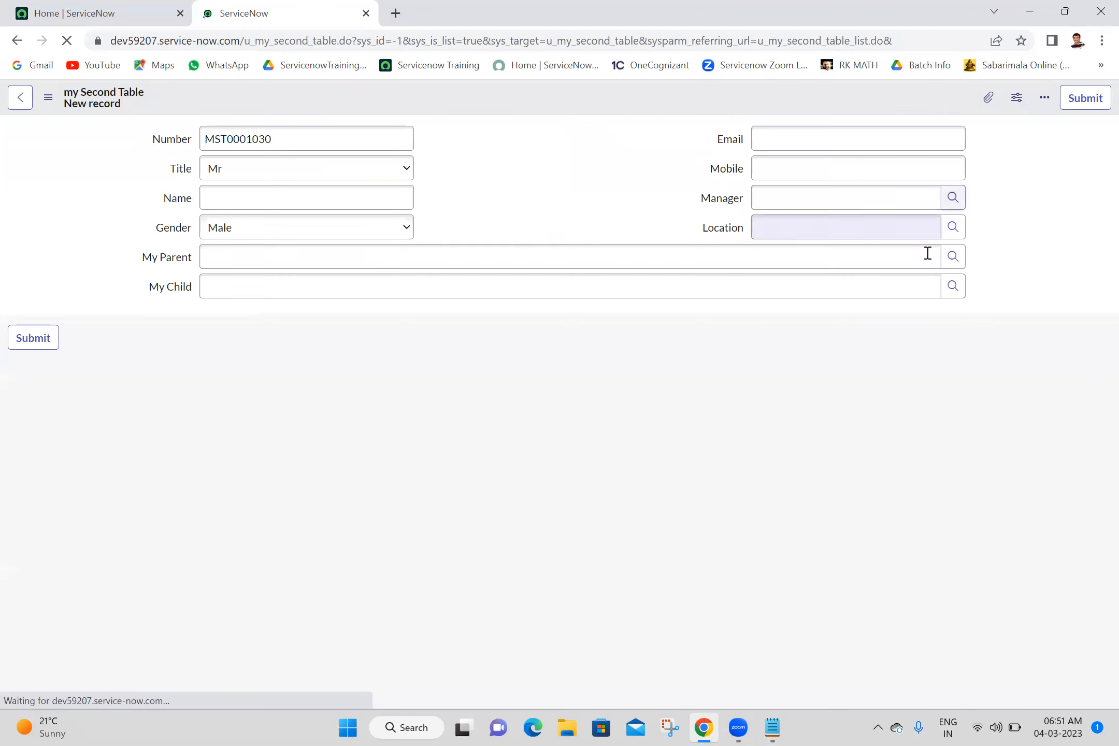
- Fill in the My Parent and My Child fields of the new record by picking a person from each lookup list
left_click(949, 262)
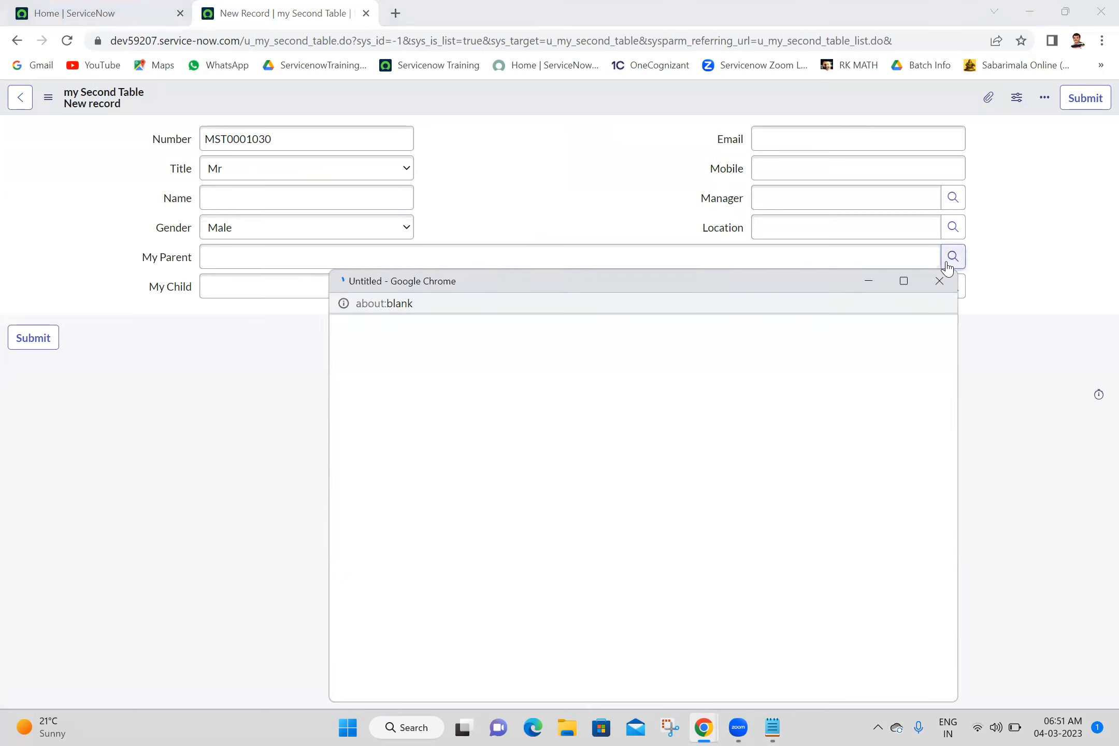
left_click(396, 440)
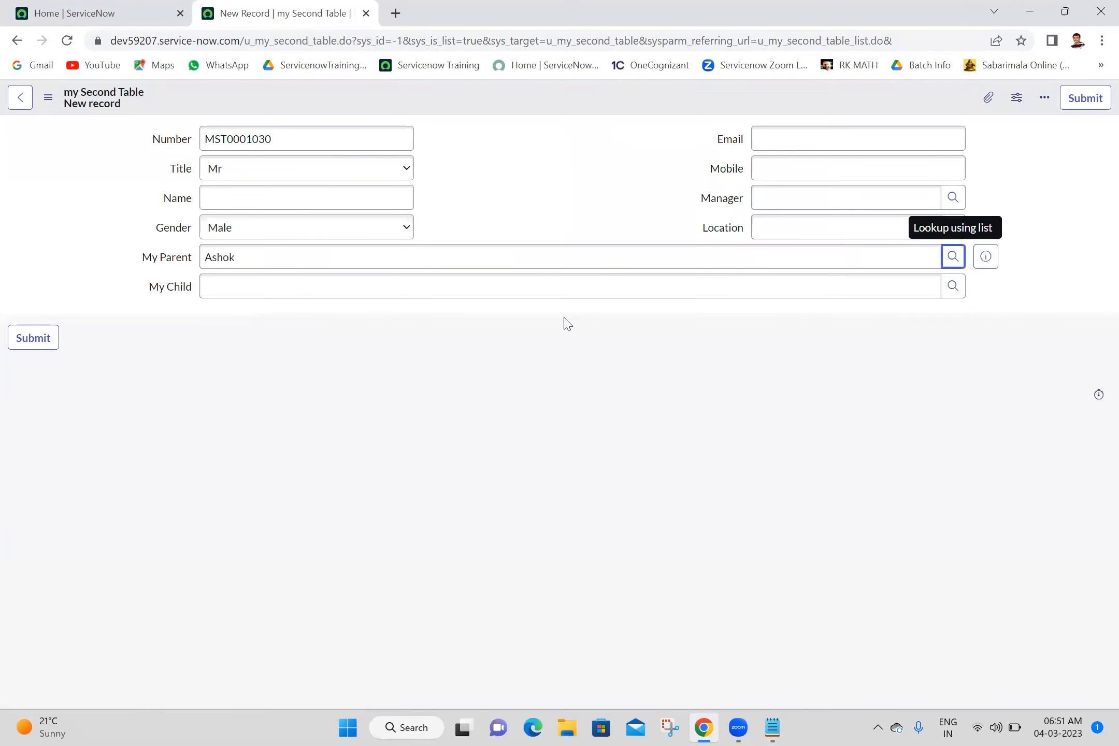
left_click(946, 293)
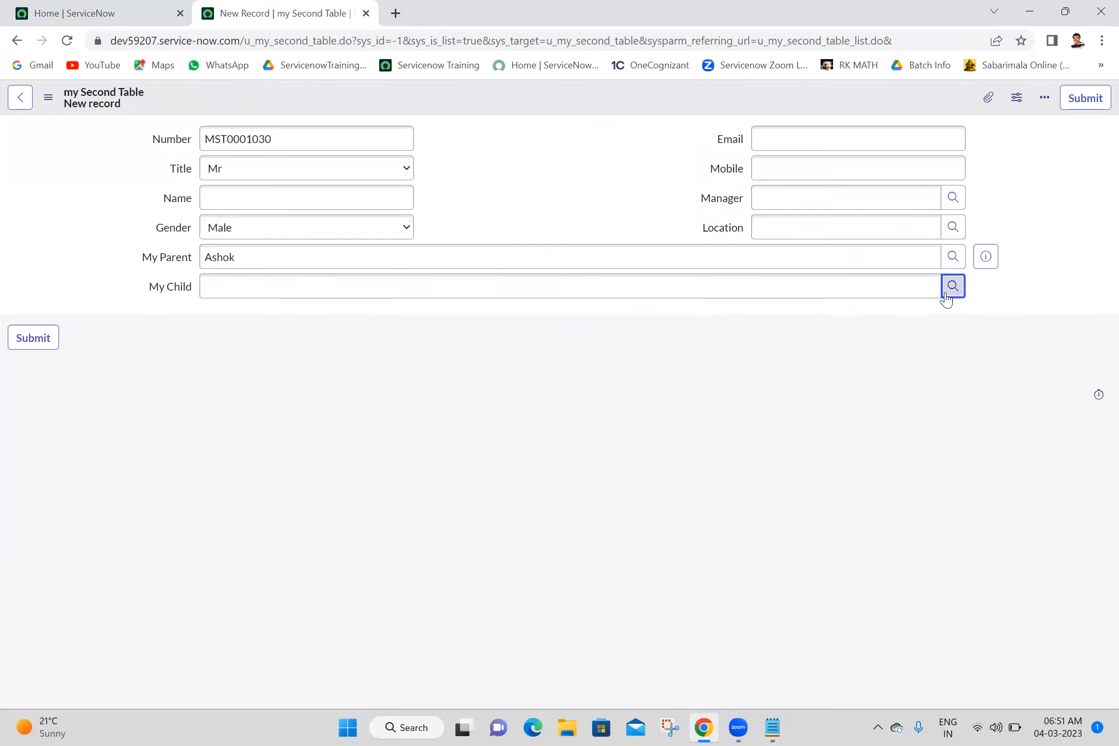
left_click(397, 443)
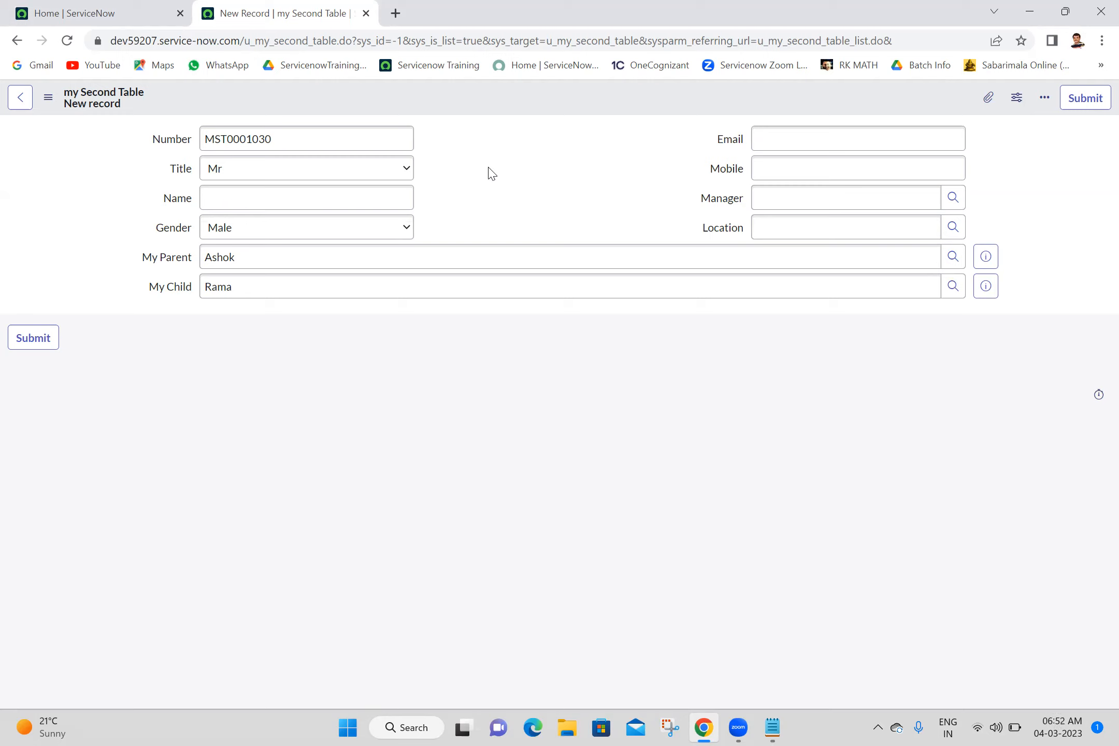
left_click(484, 252)
double_click(486, 255)
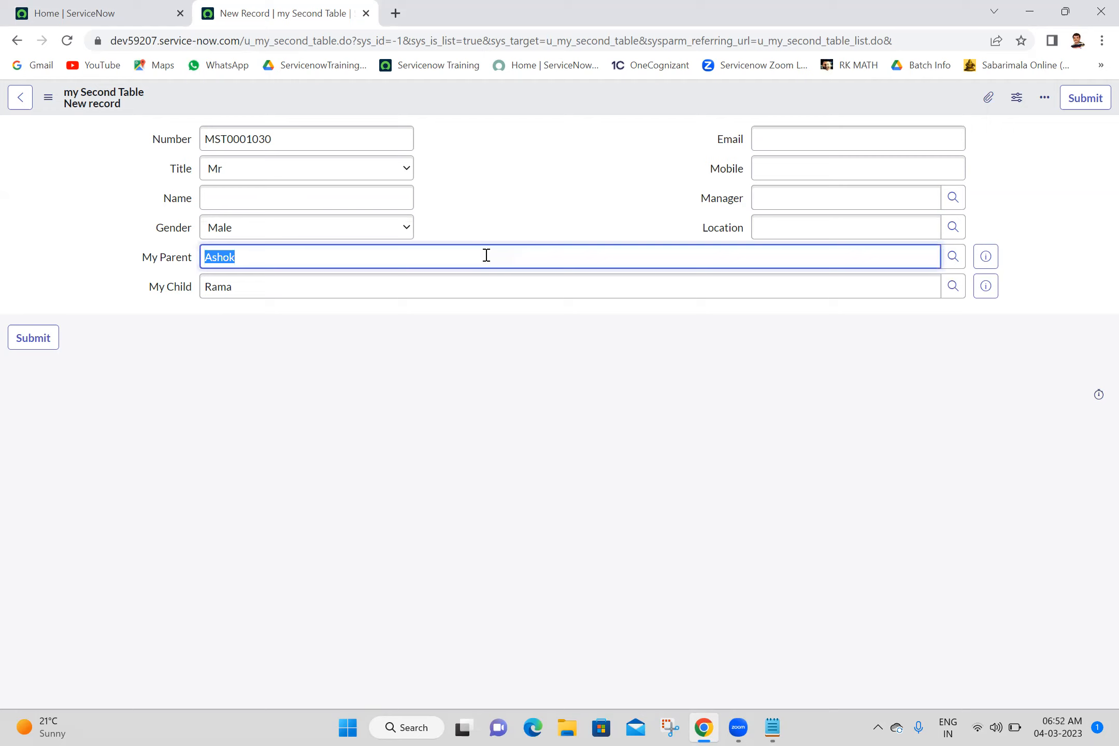
left_click(528, 228)
left_click(440, 259)
double_click(440, 259)
left_click(517, 200)
double_click(427, 254)
left_click(527, 250)
left_click(547, 170)
double_click(301, 261)
- Save the new my Second Table record and stay on its form
right_click(529, 89)
left_click(536, 99)
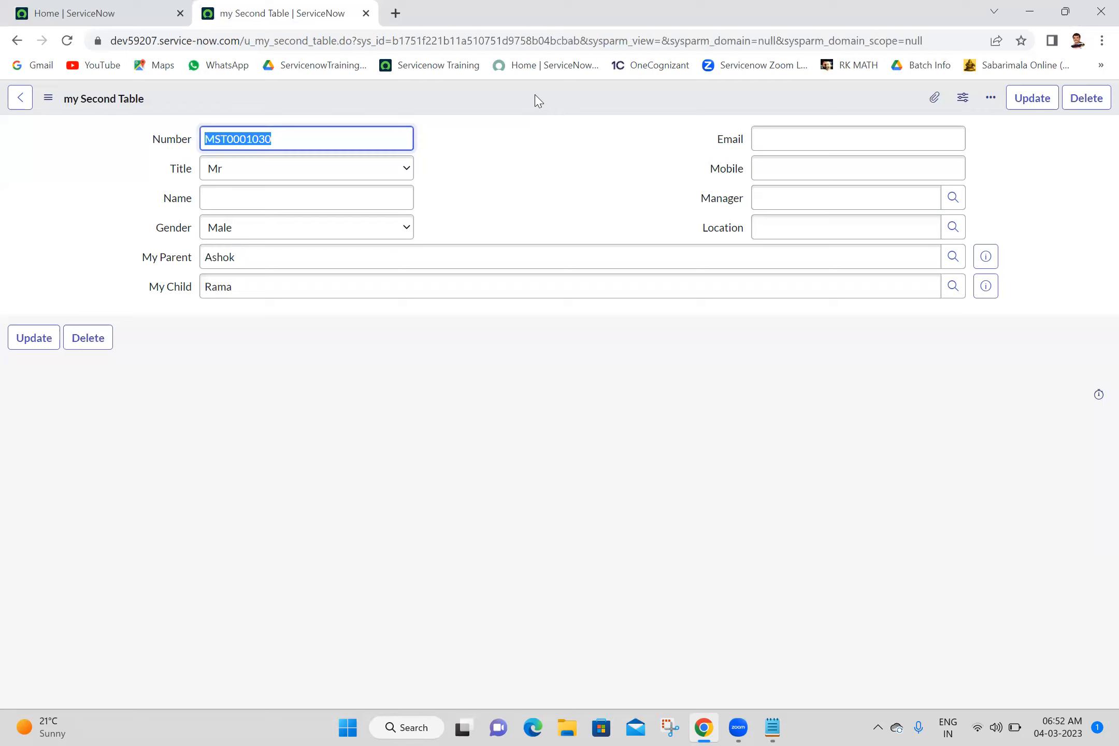
left_click(641, 688)
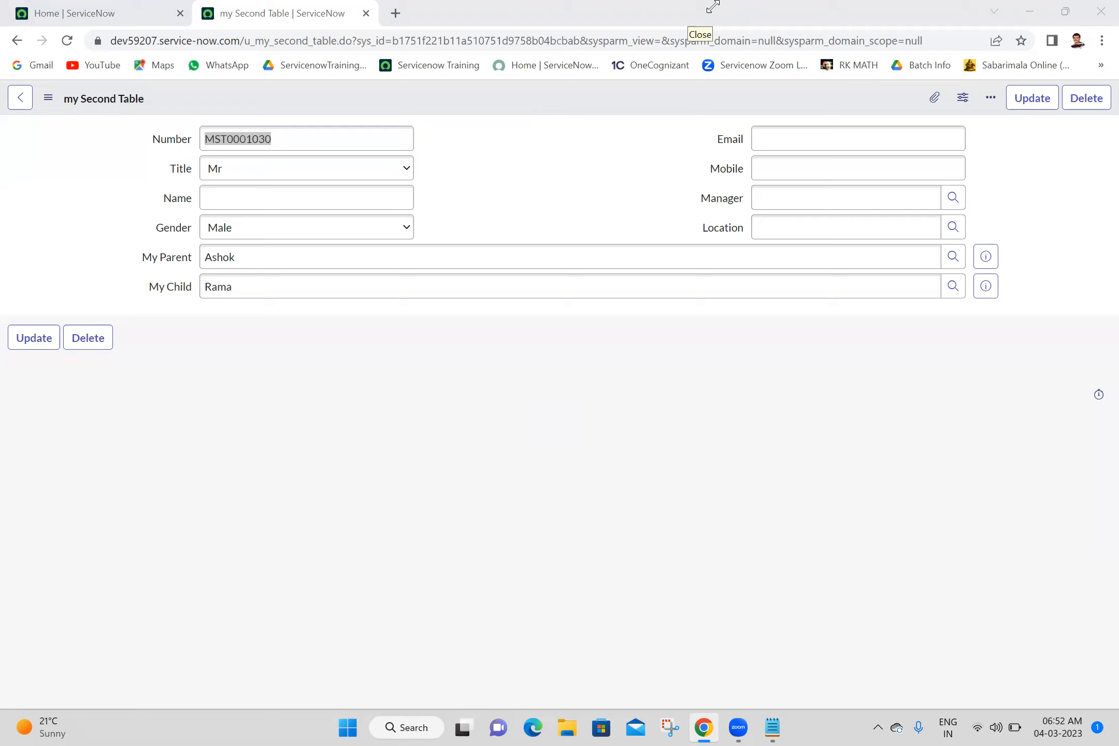
double_click(285, 258)
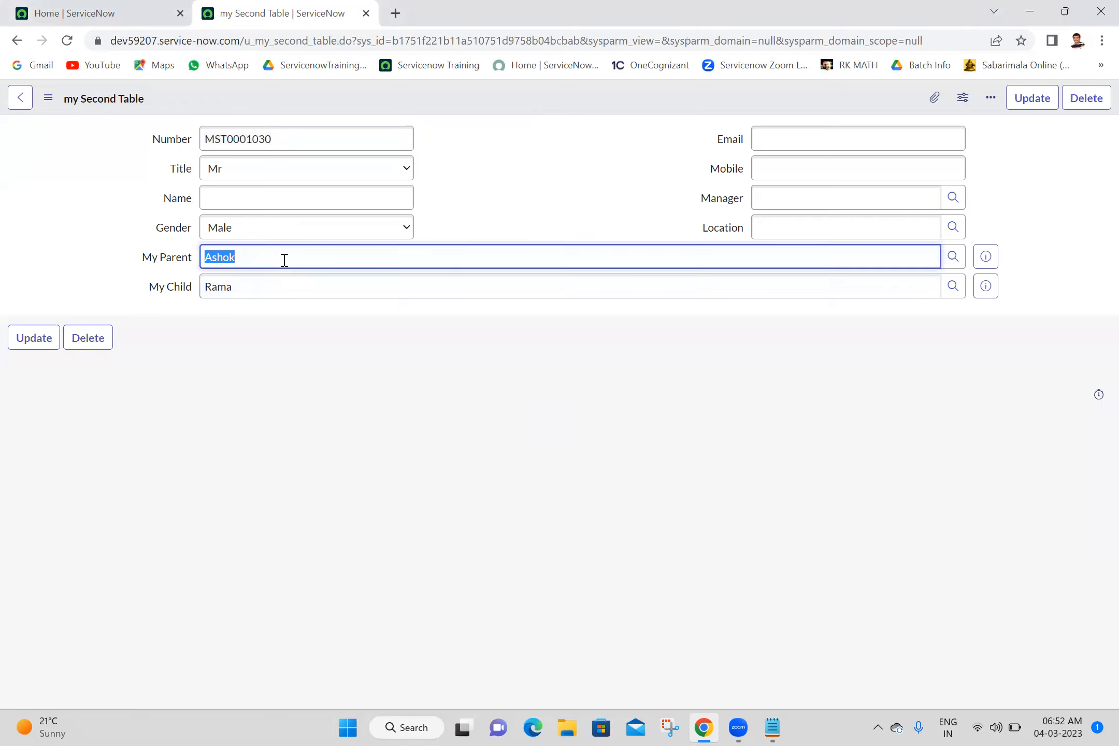
left_click(239, 426)
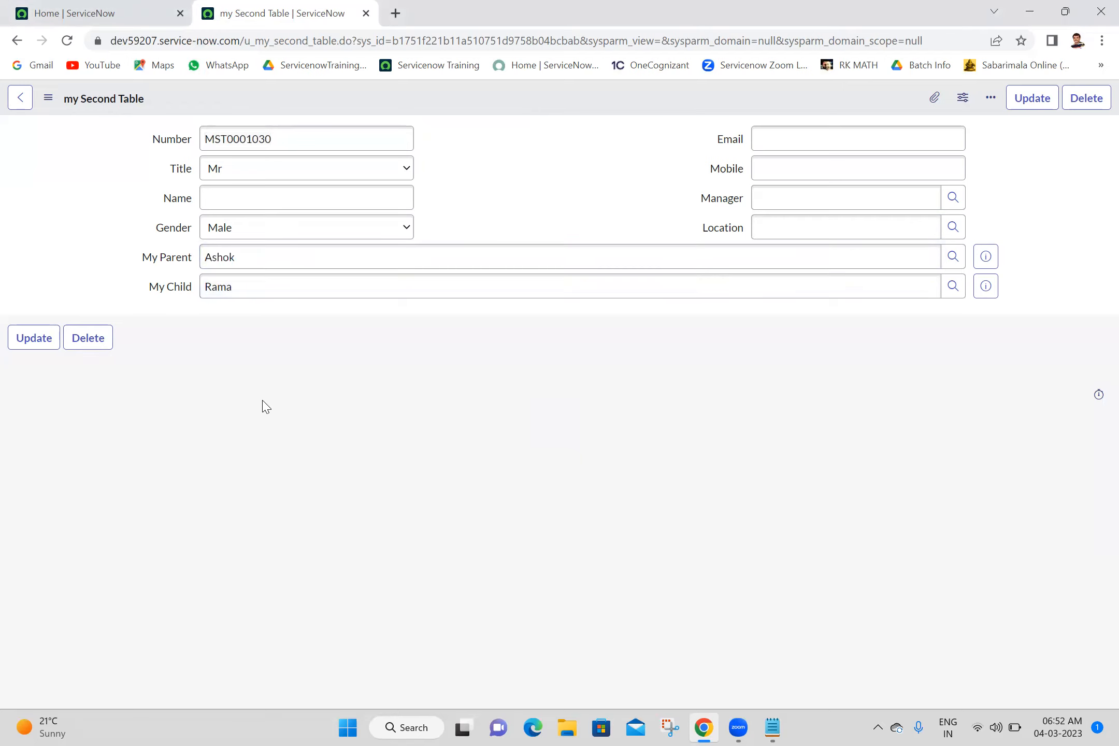
left_click(539, 262)
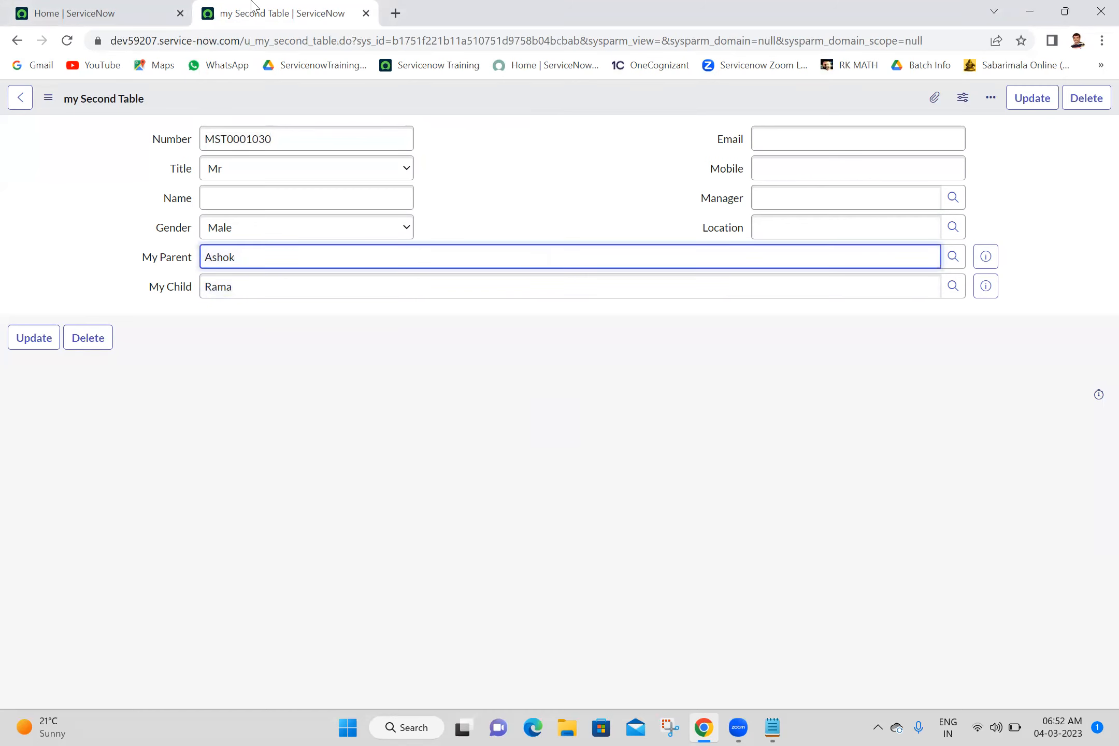
- From the Home tab, find "my parent" in the navigator, open the My Parents list in a new browser tab and switch to it
left_click(155, 12)
left_click(164, 107)
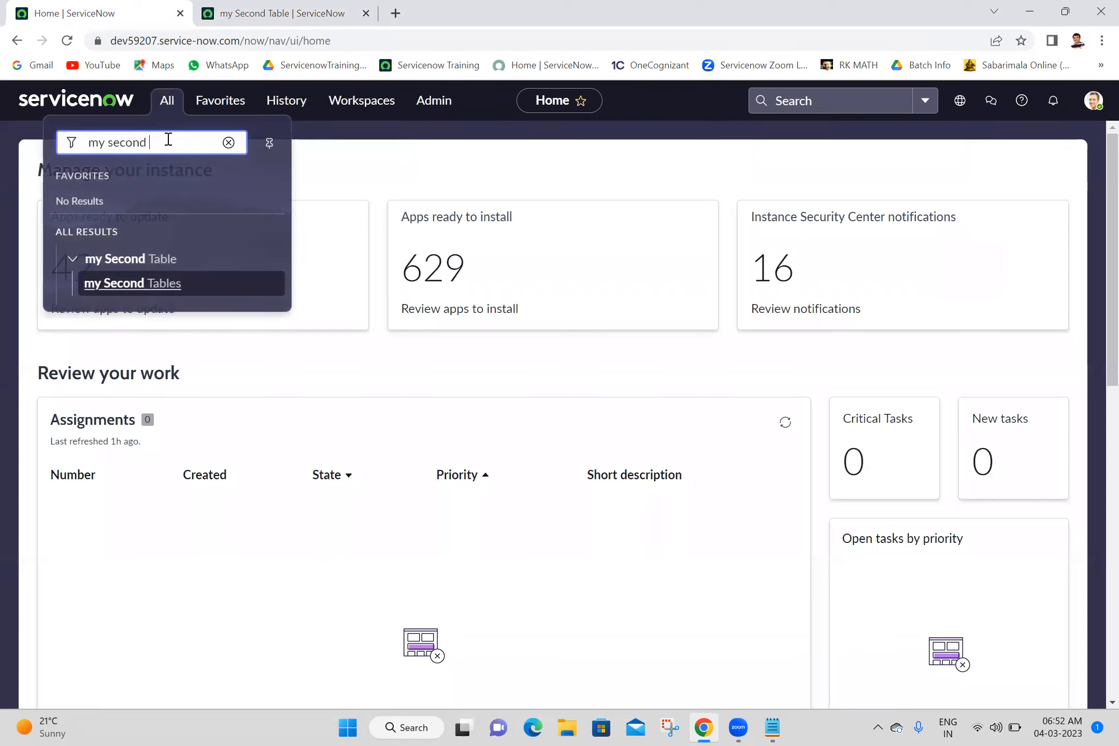
triple_click(169, 139)
type("my ")
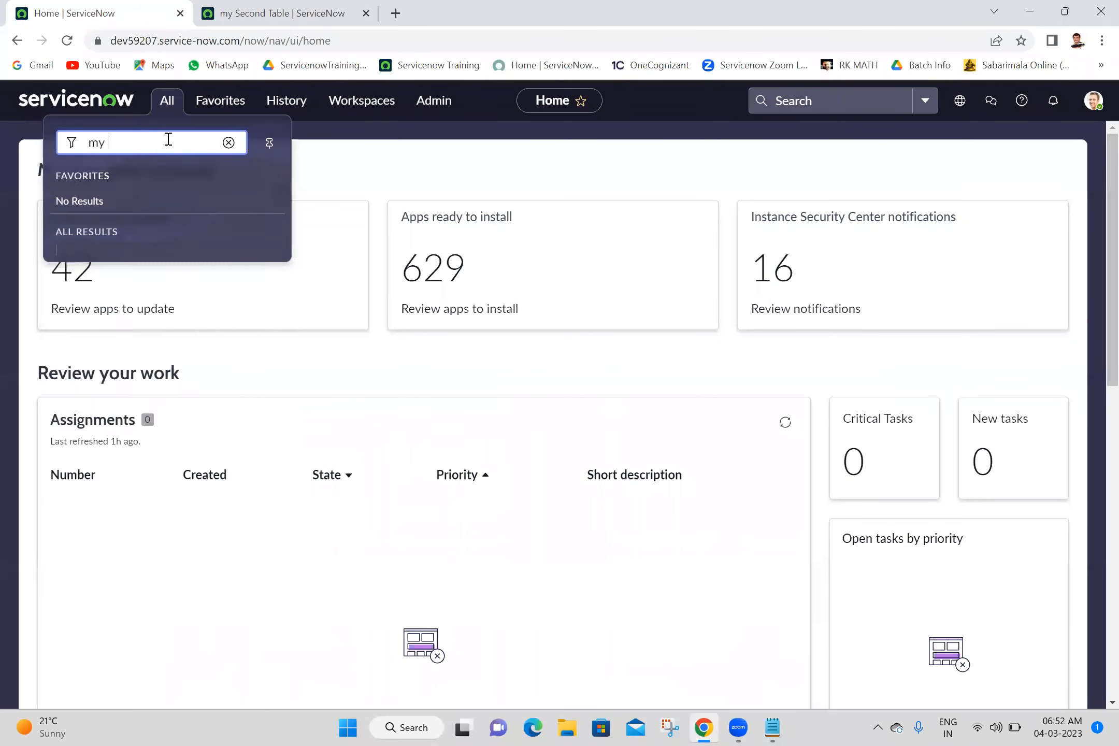
type("parent")
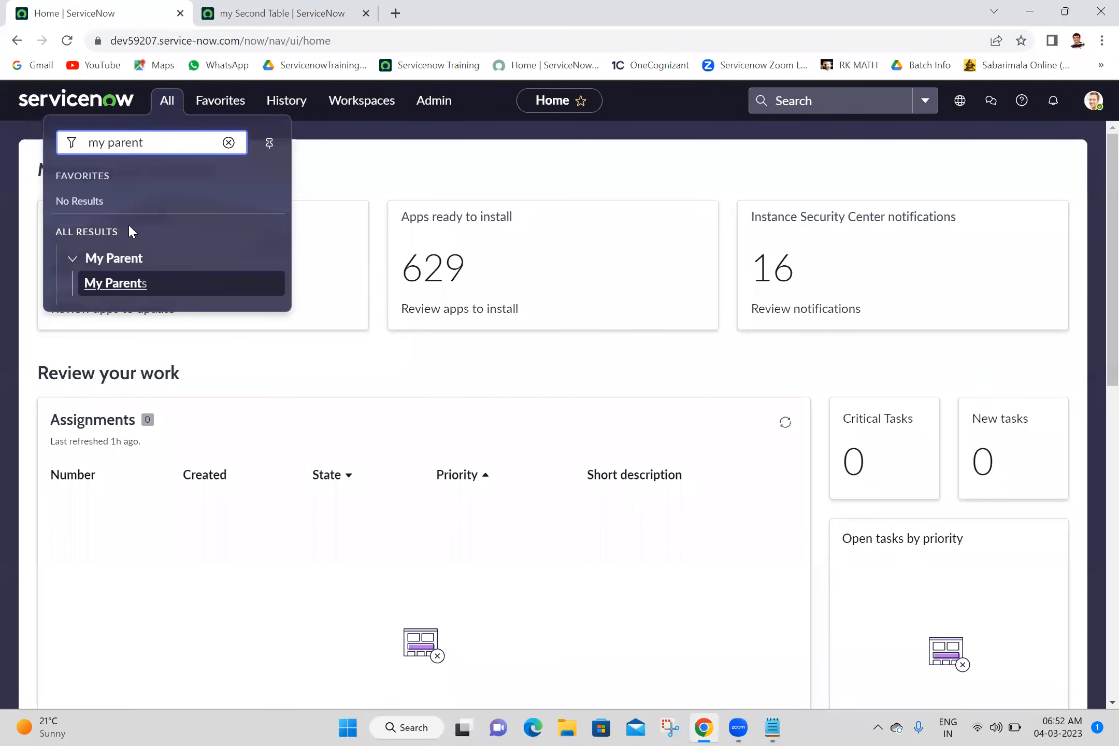
left_click(123, 291)
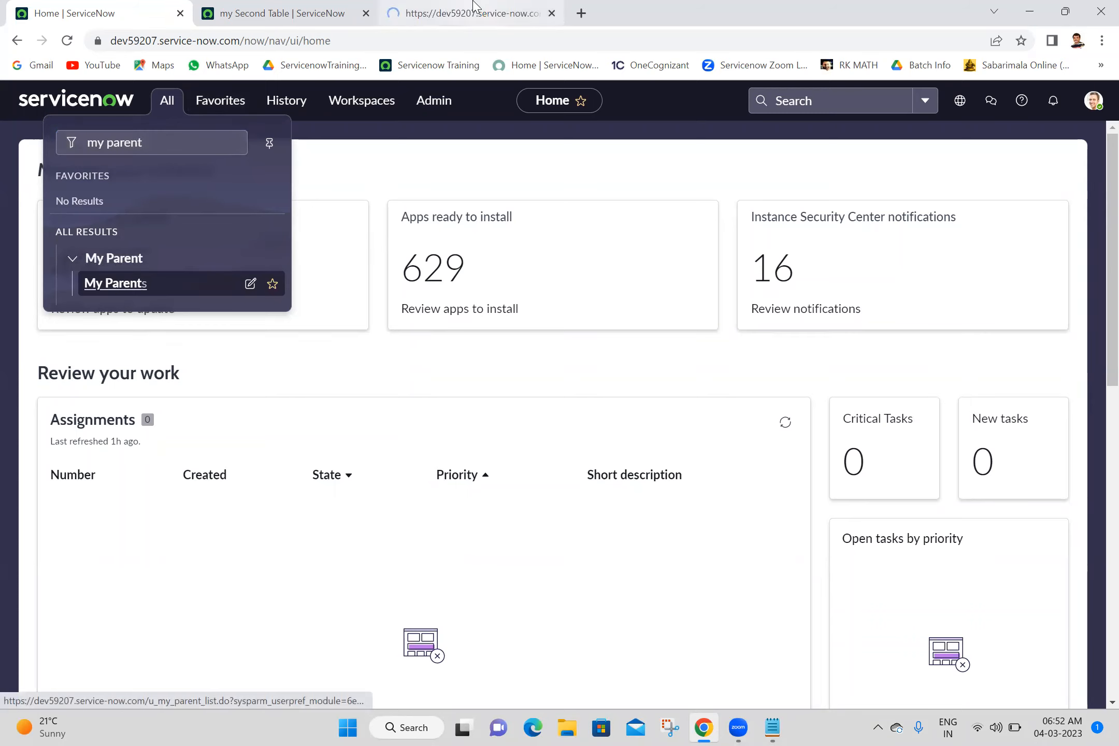
left_click(475, 11)
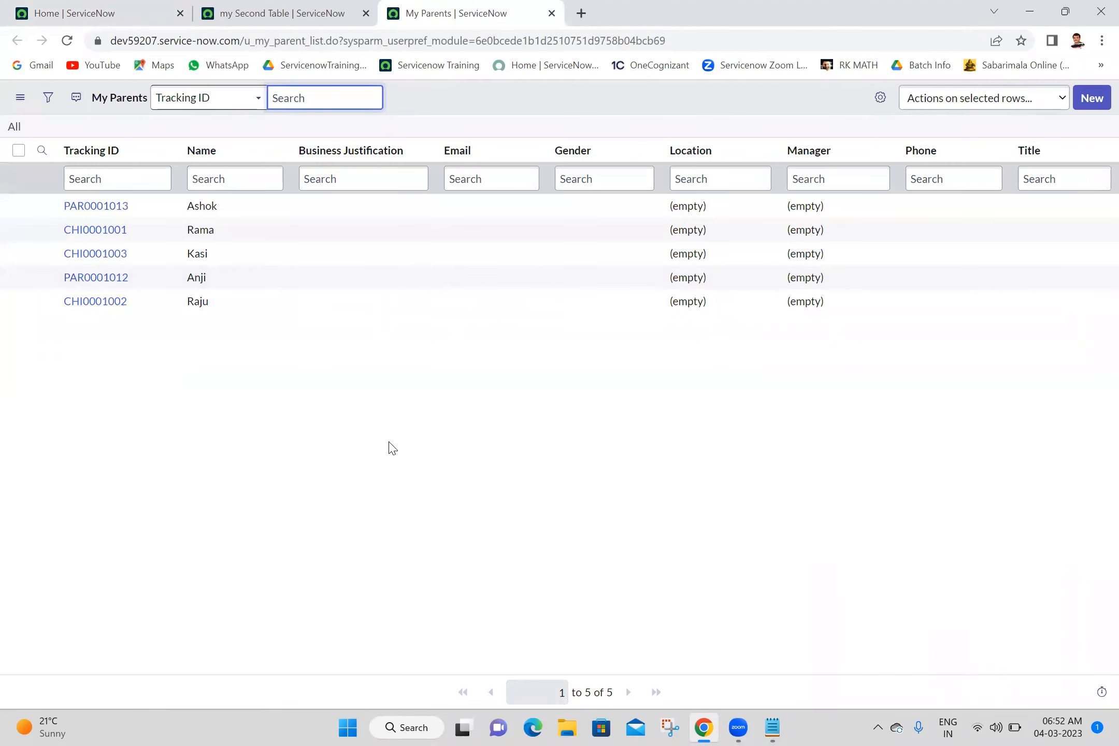
- Start a new My Parent record and open the dictionary entry of its Tracking ID field
left_click(1094, 103)
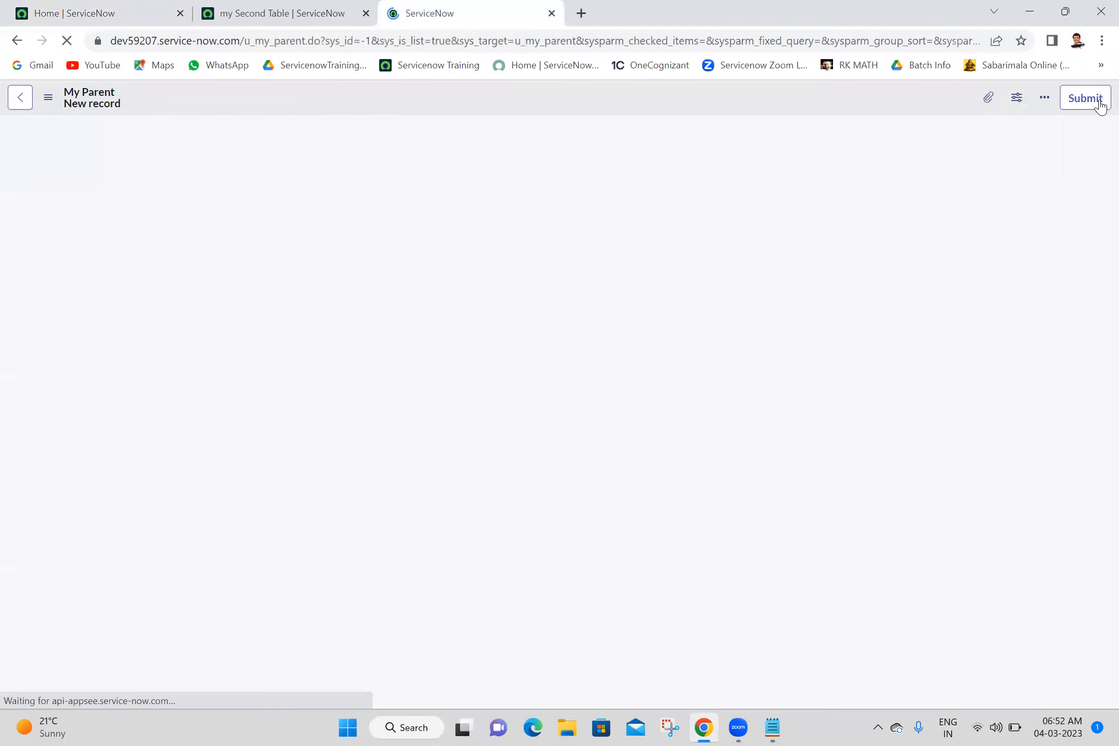
left_click(159, 146)
right_click(160, 146)
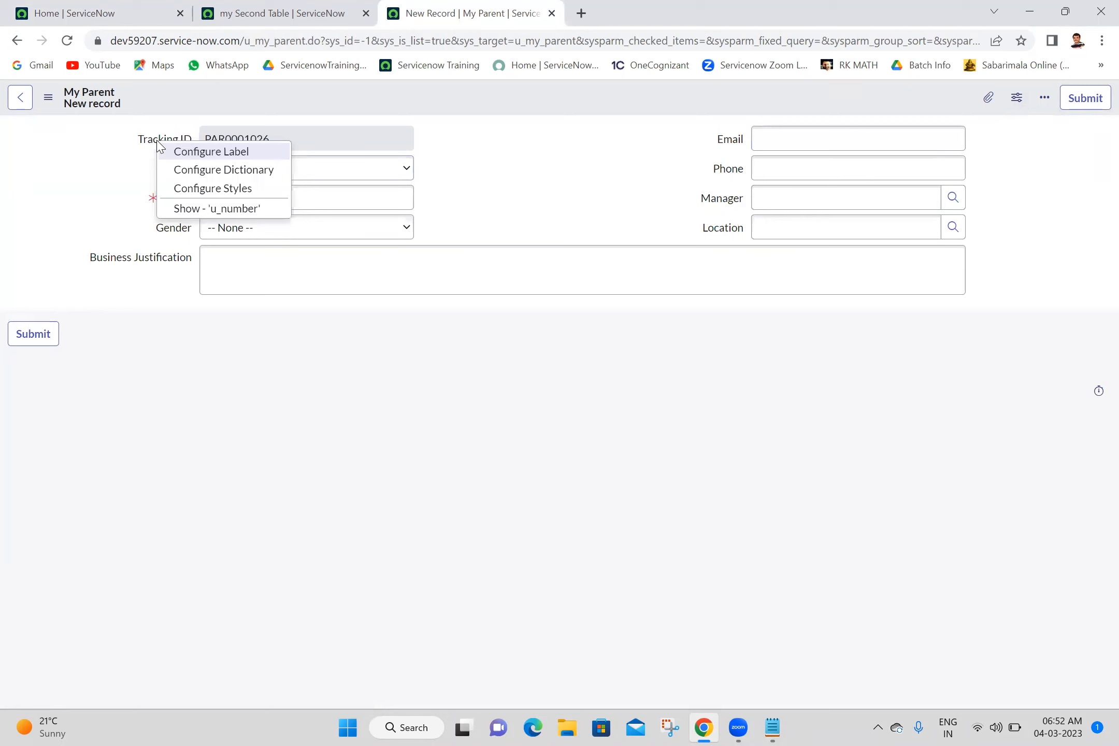
left_click(207, 174)
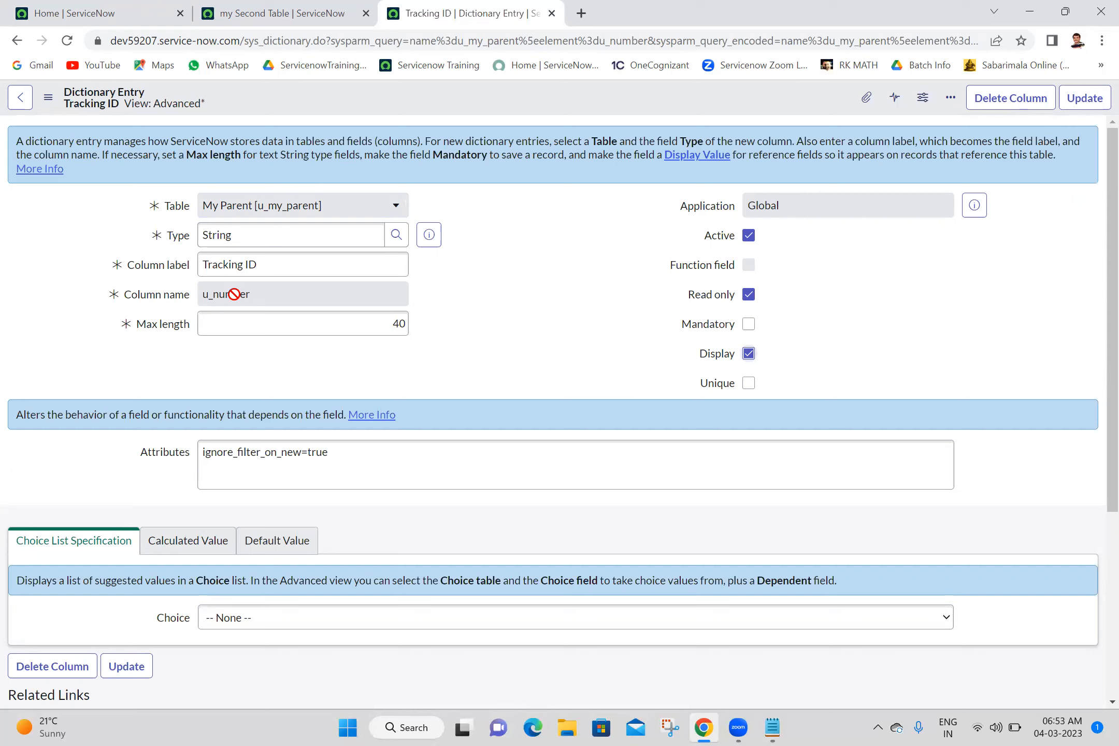
- Turn on Display for the Tracking ID column and update its dictionary entry
double_click(288, 294)
left_click(493, 301)
left_click(1084, 98)
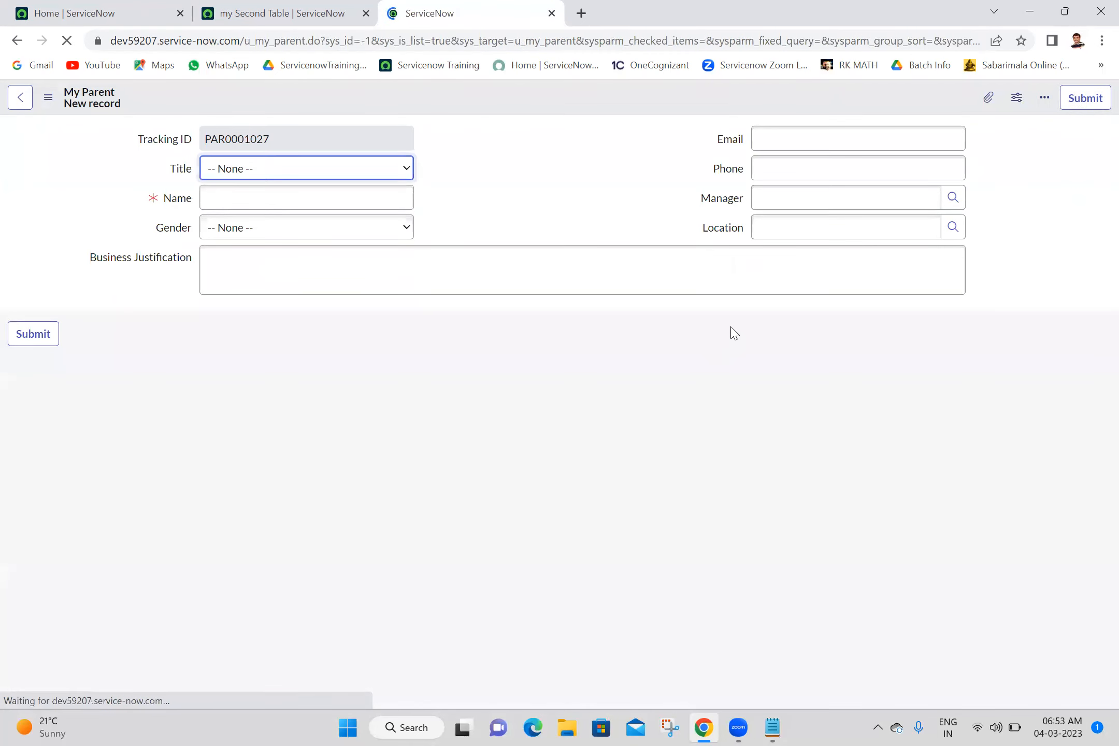
- Reload the my Second Table record to check the values shown in its My Parent and My Child fields
left_click(632, 354)
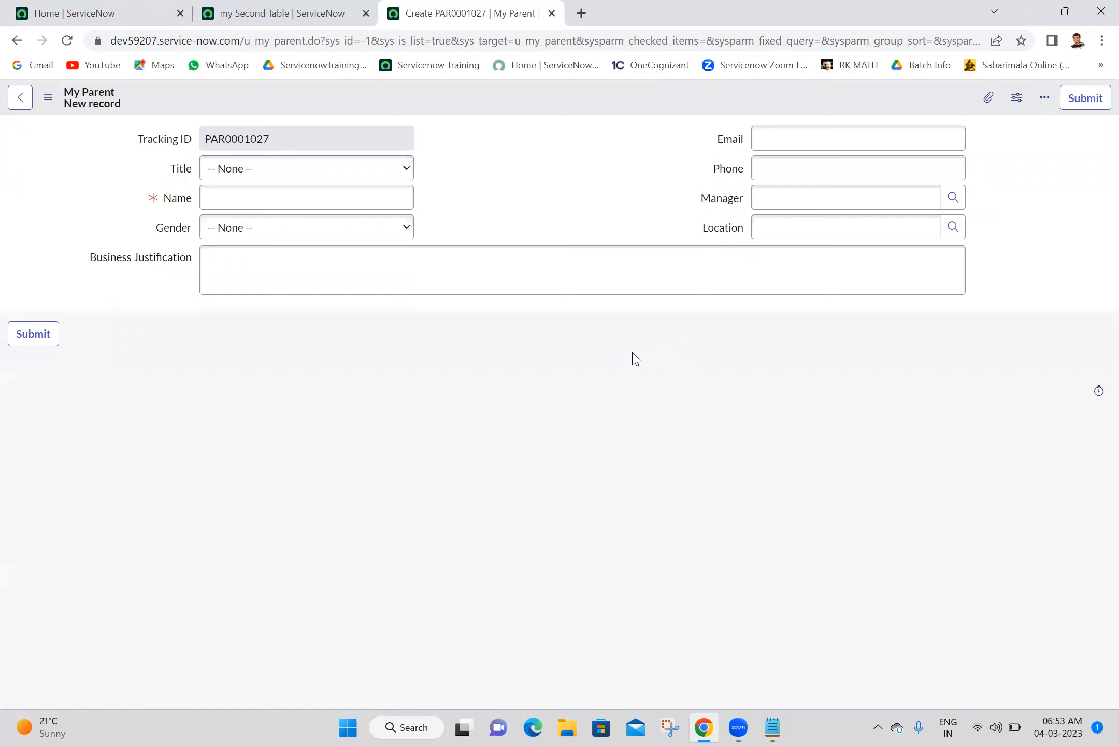
left_click(564, 168)
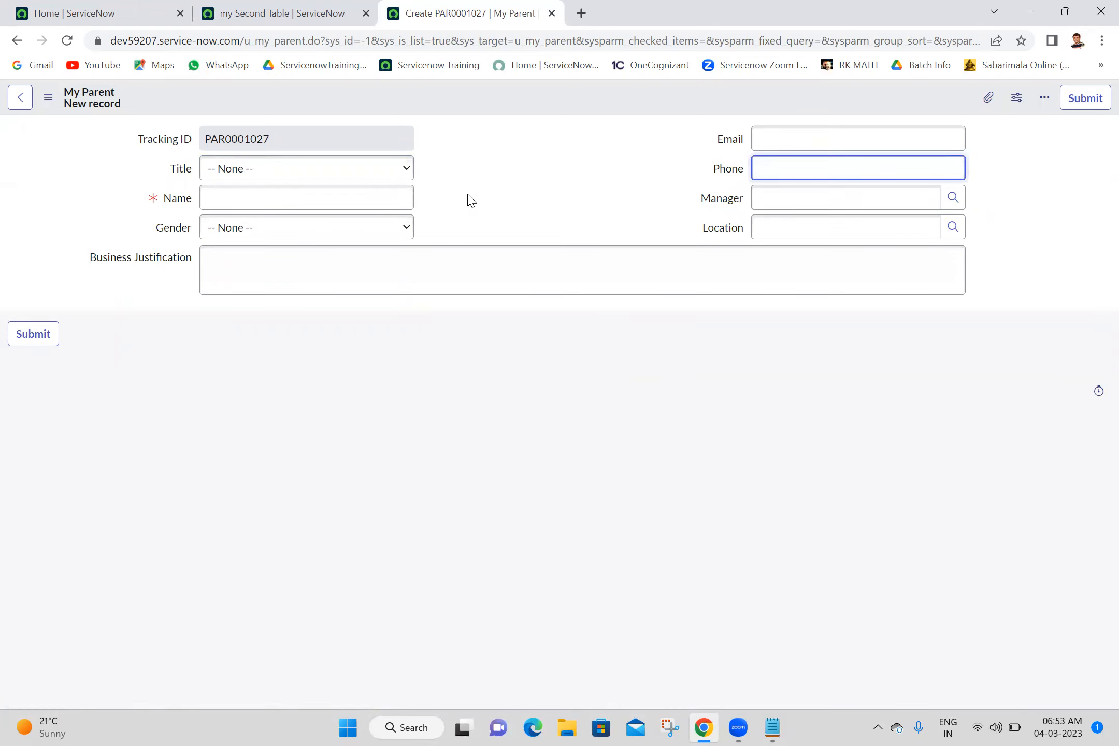
left_click(340, 9)
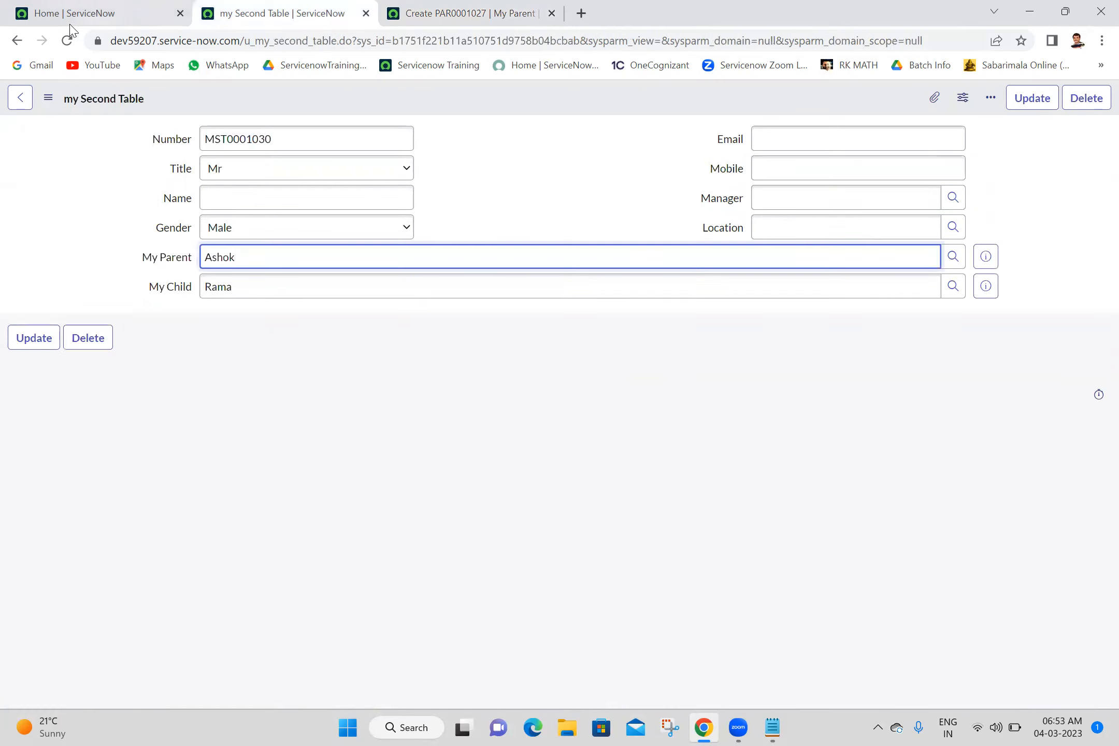
left_click(67, 40)
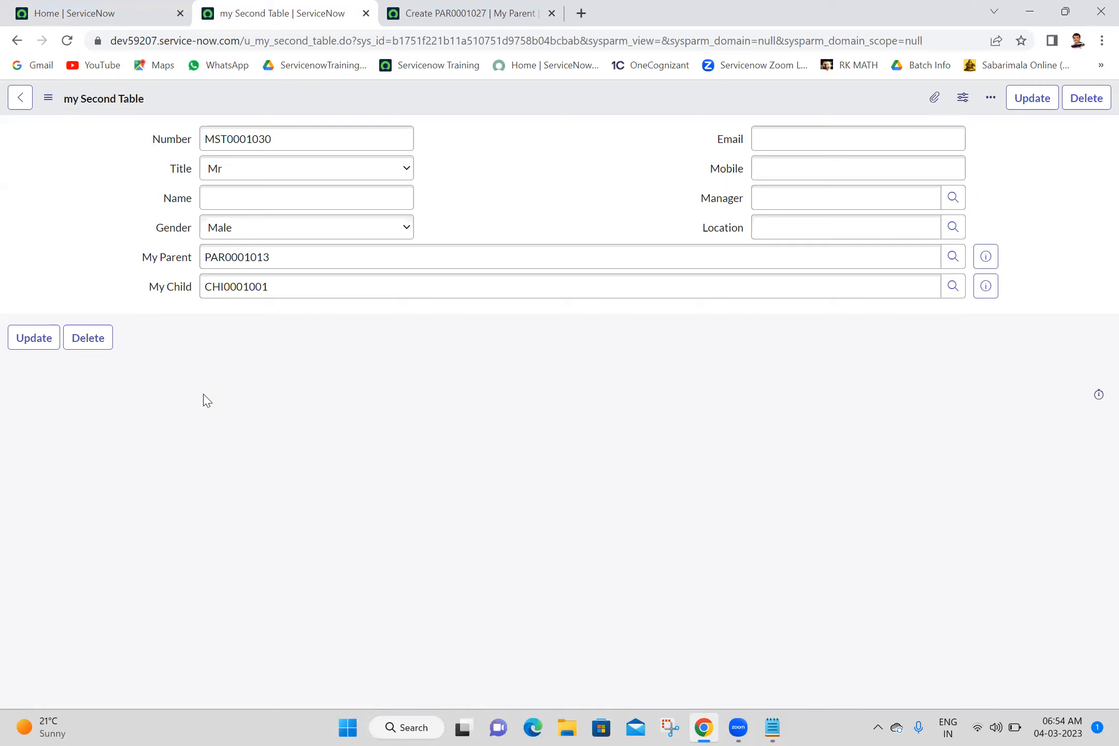
- Close every browser tab except Home, then open the My Parents list from the navigator in a new tab
left_click(146, 9)
right_click(146, 10)
left_click(172, 220)
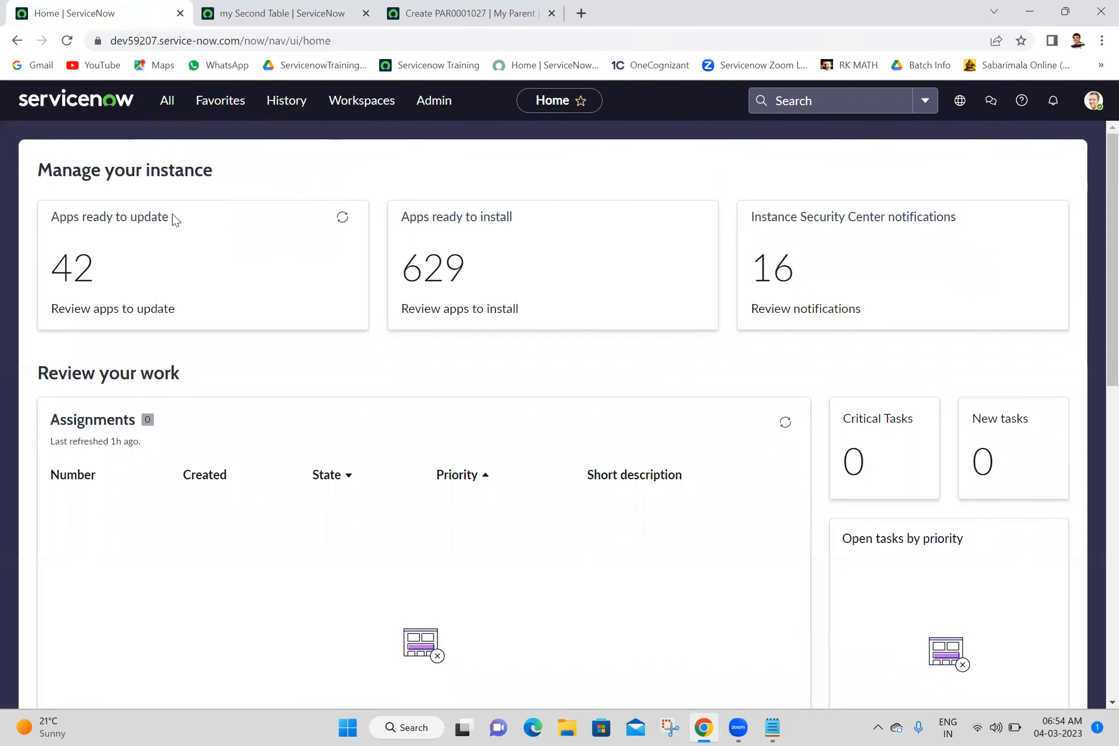
left_click(169, 104)
key("ctrl+shift+Left")
key("ctrl+shift+Left")
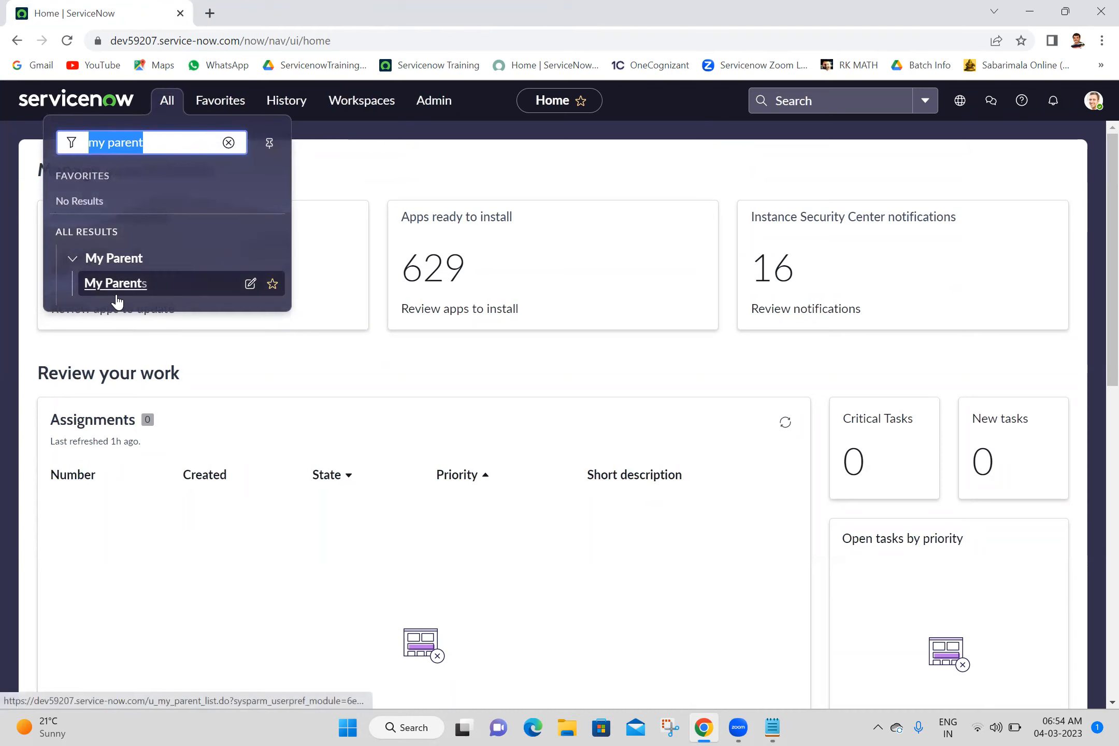
middle_click(116, 291)
left_click(306, 7)
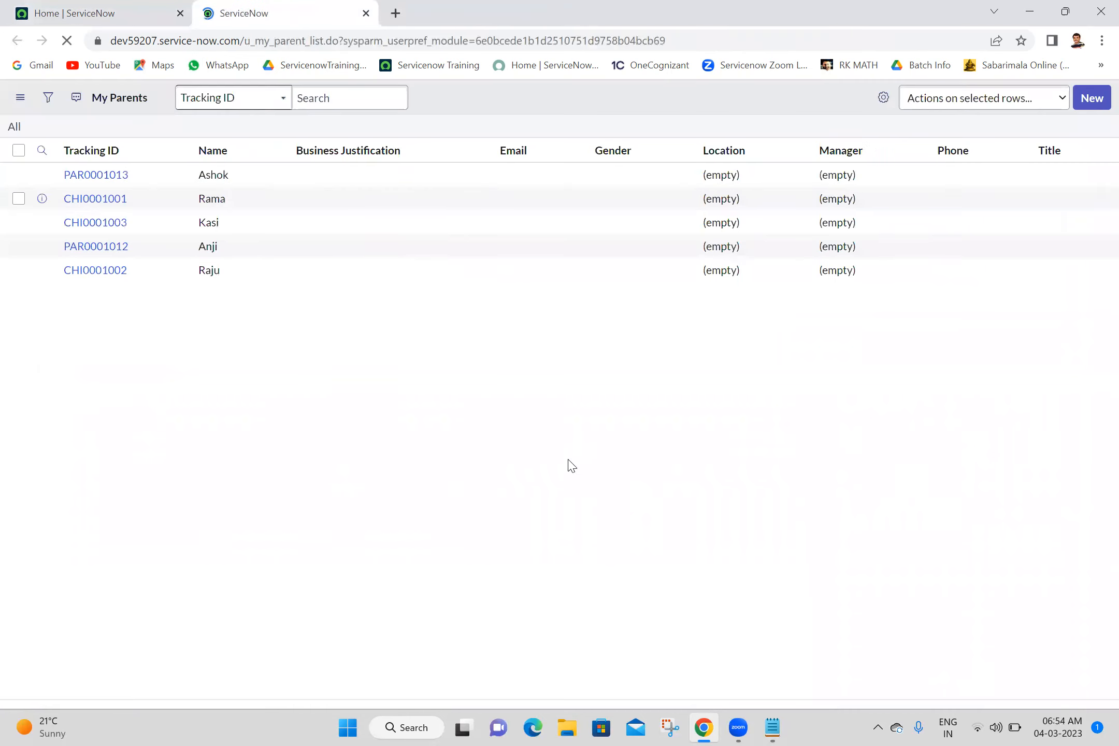
left_click(780, 727)
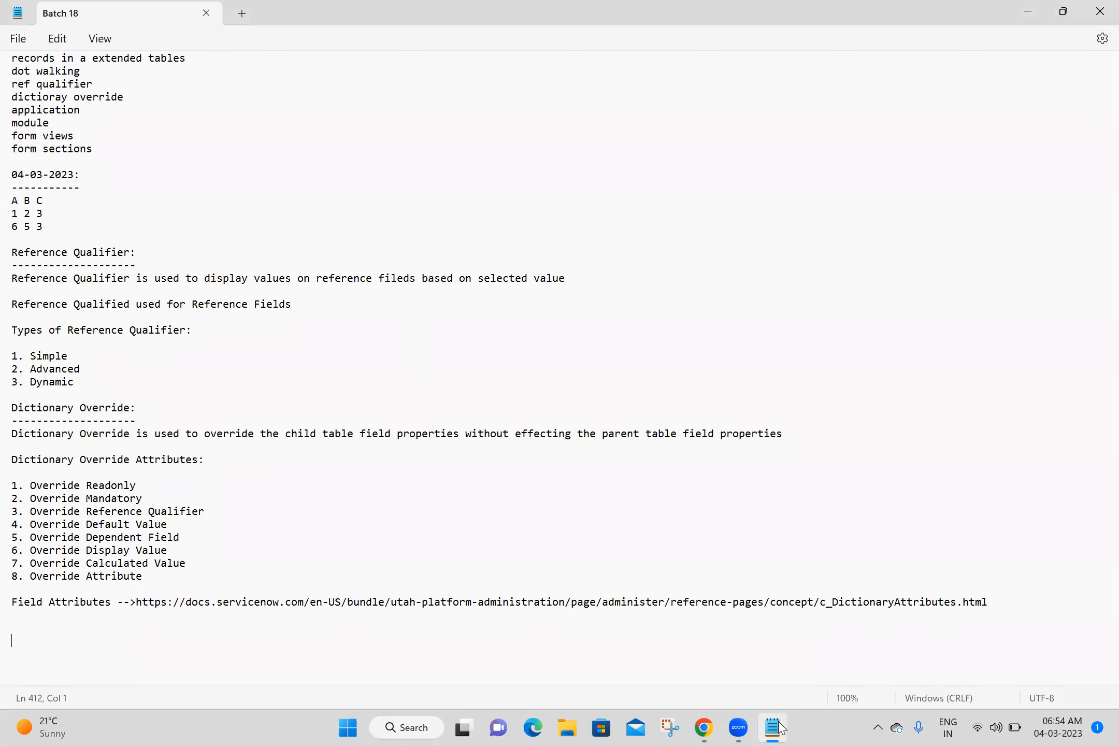
left_click(780, 727)
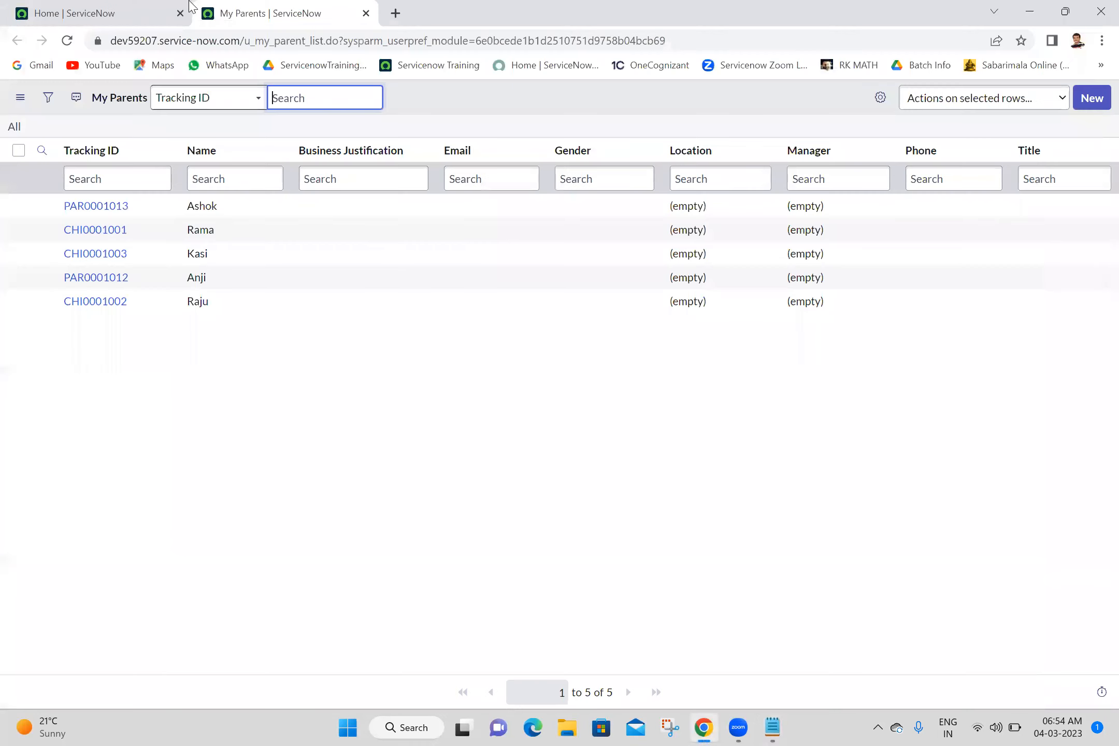
- From the Home tab, open the My Child list with the navigator entry u_my_child.LIST and start a new My Child record
left_click(189, 8)
left_click(167, 100)
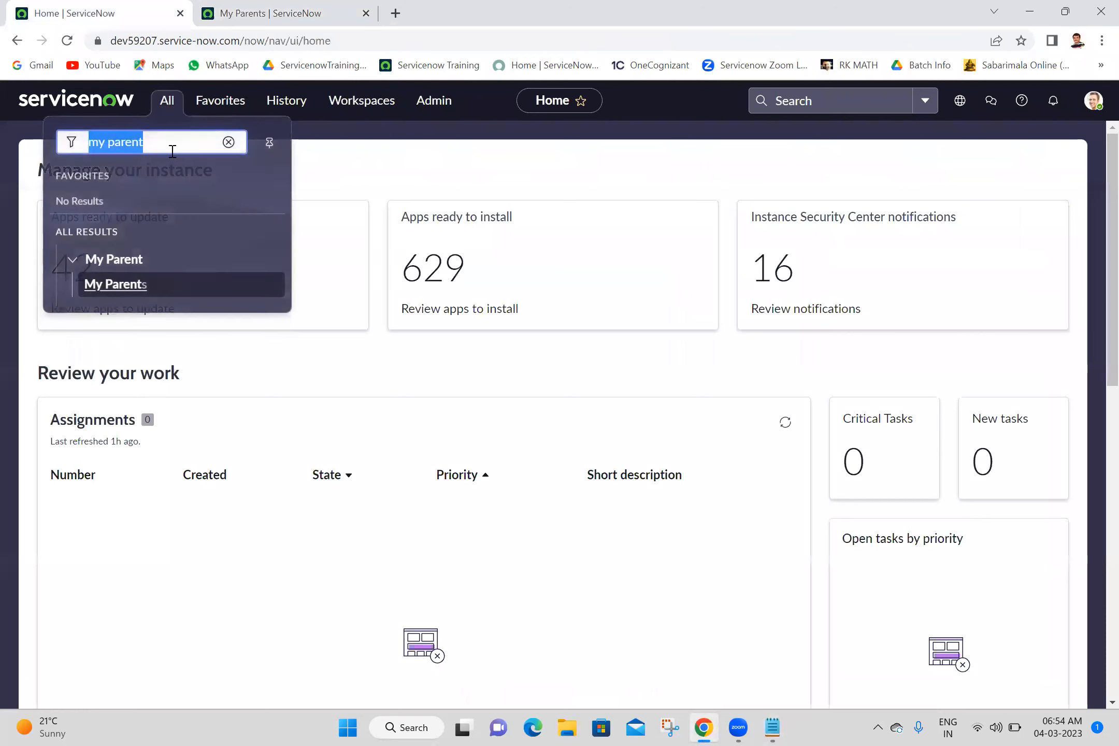
type("u_chi")
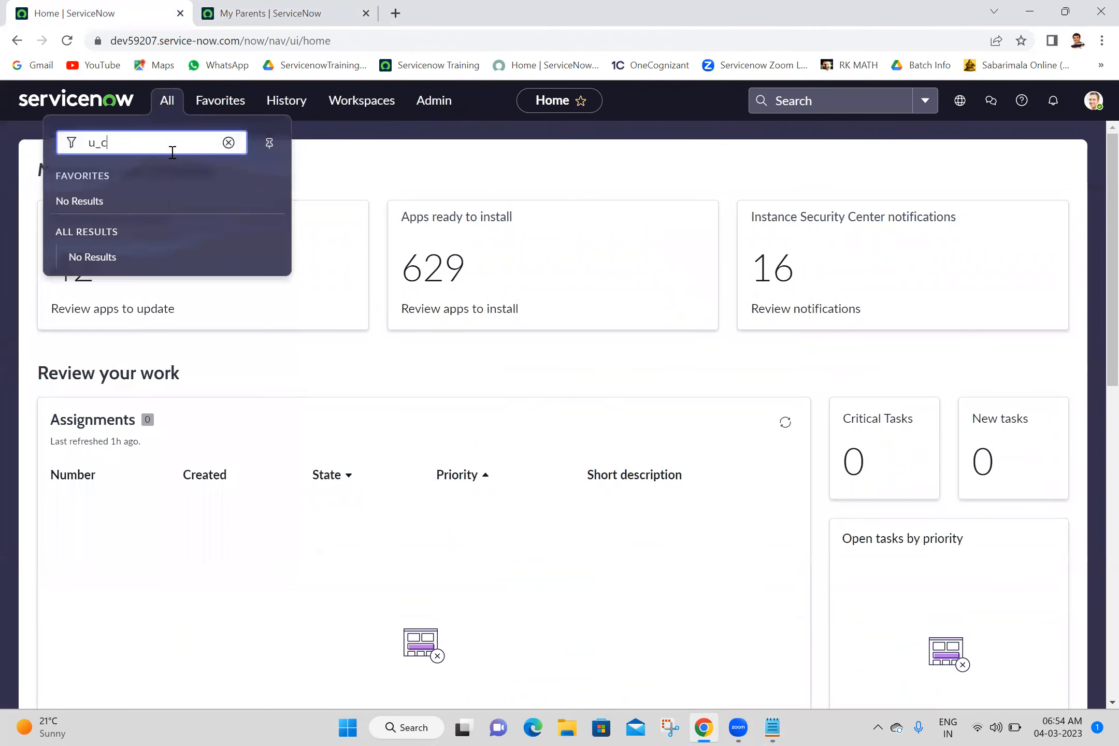
key("BackSpace")
key("BackSpace")
key("BackSpace")
type("my_ch")
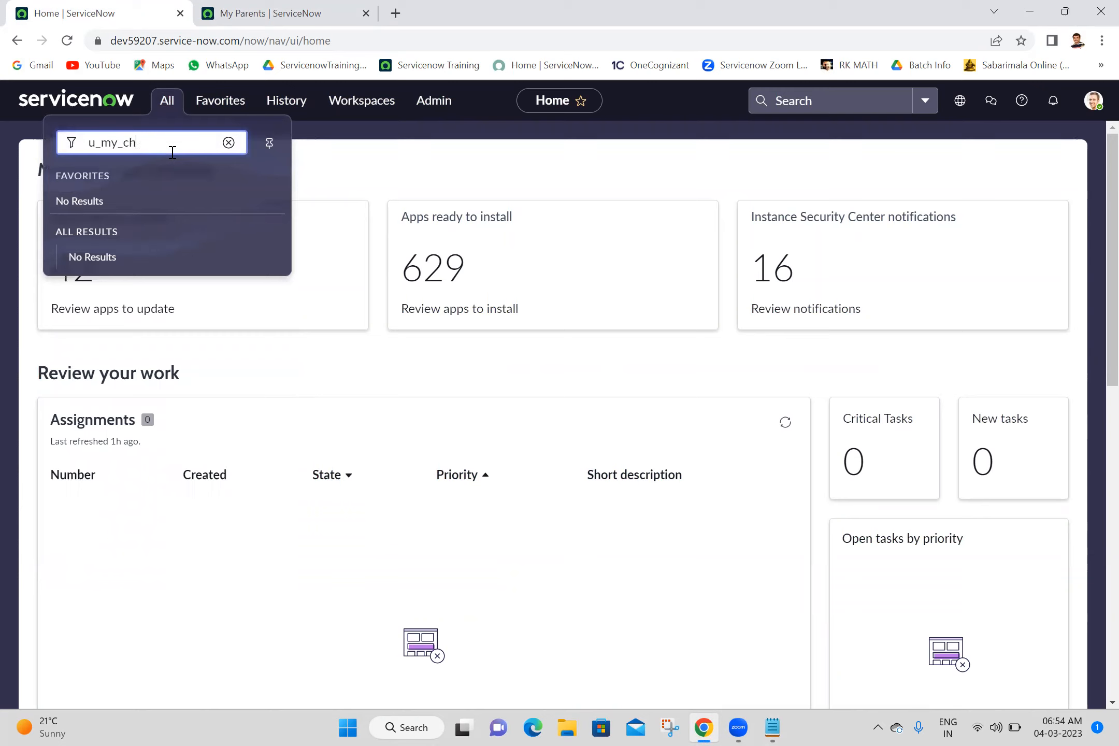
type("ild.LIST")
key("Return")
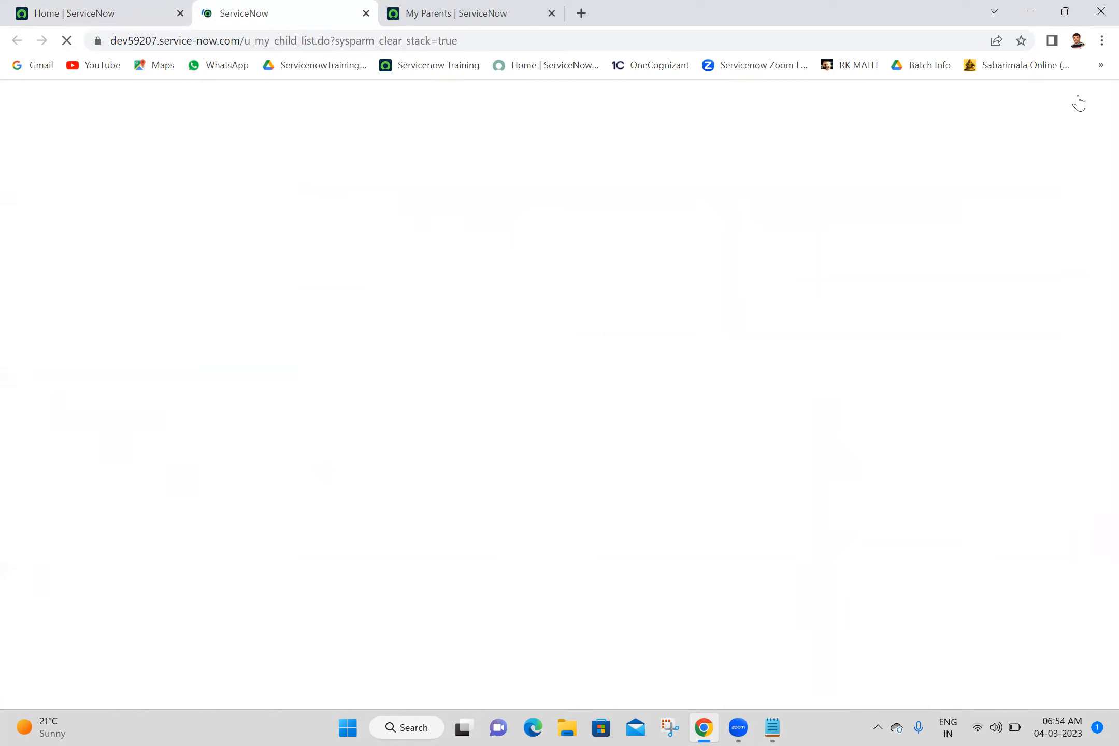
- Switch to the My Parents list and start a new My Parent record
left_click(466, 13)
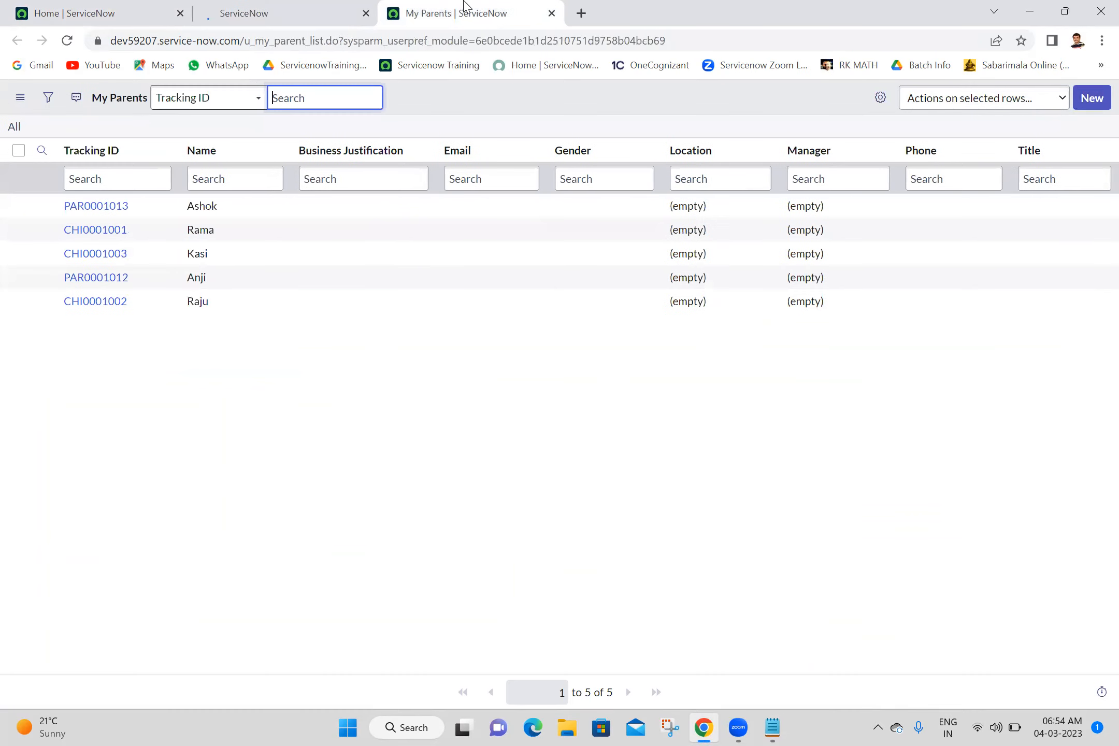
left_click_drag(257, 400, 429, 187)
left_click(564, 433)
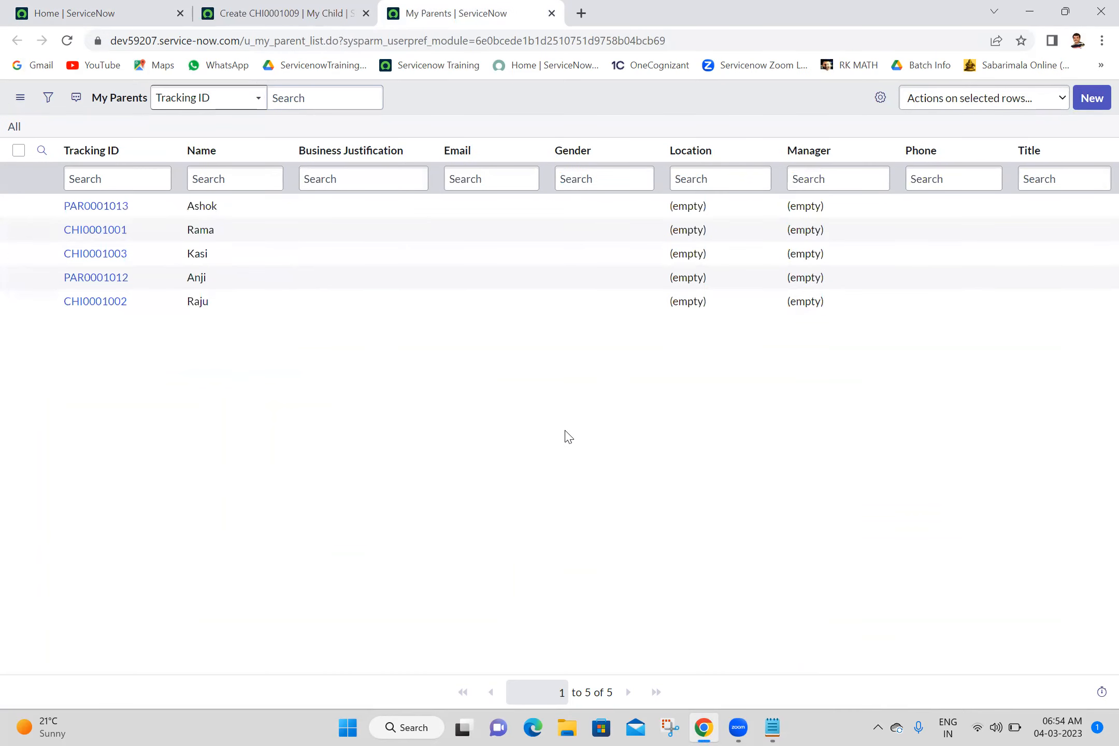
left_click(1090, 103)
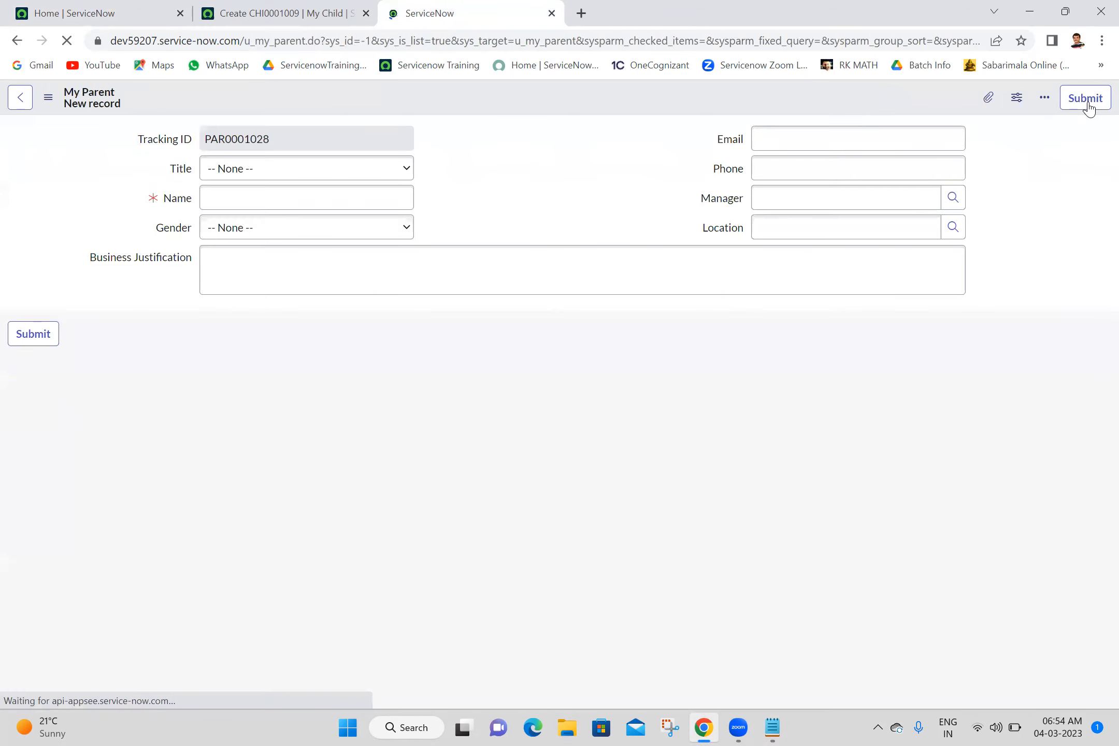
left_click(773, 727)
left_click(773, 727)
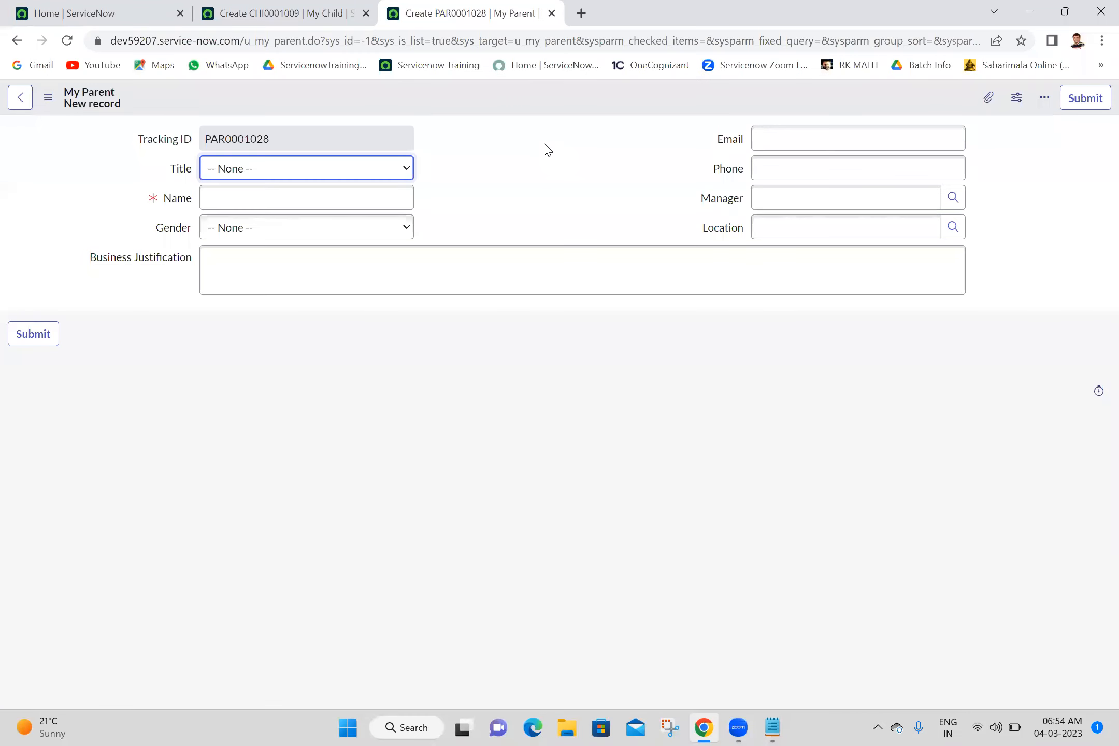
left_click(545, 144)
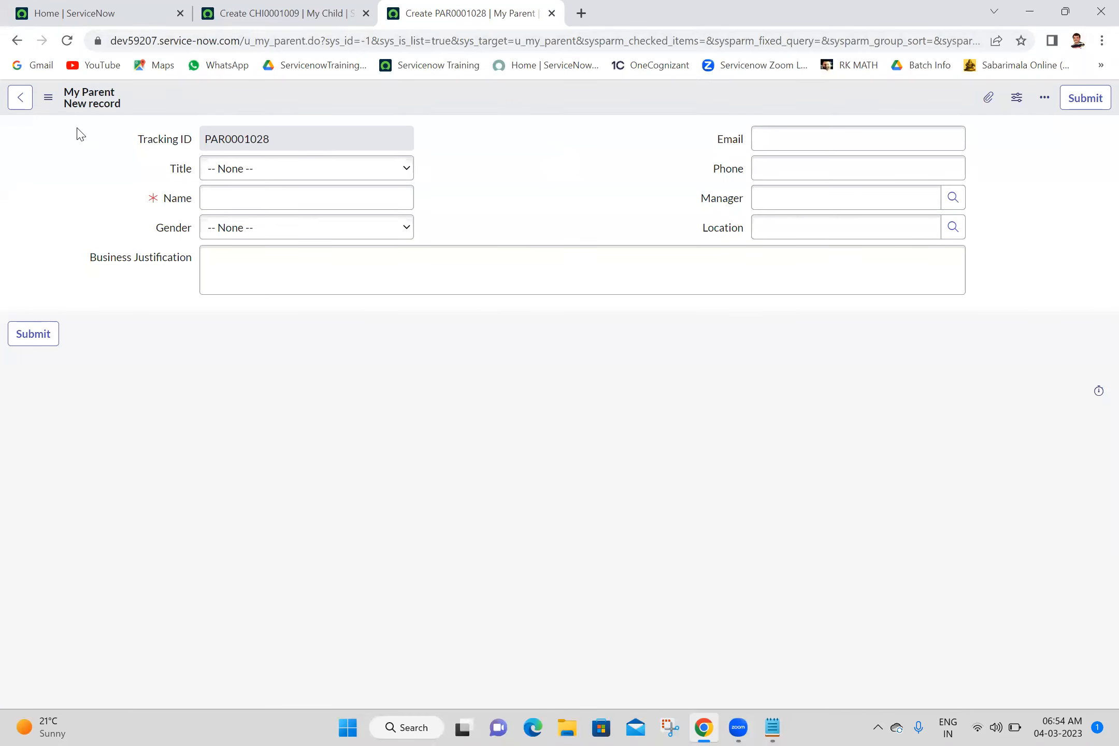
- Reload the new My Child record and compare its Number field with the Tracking ID field of the new My Parent record
left_click(71, 146)
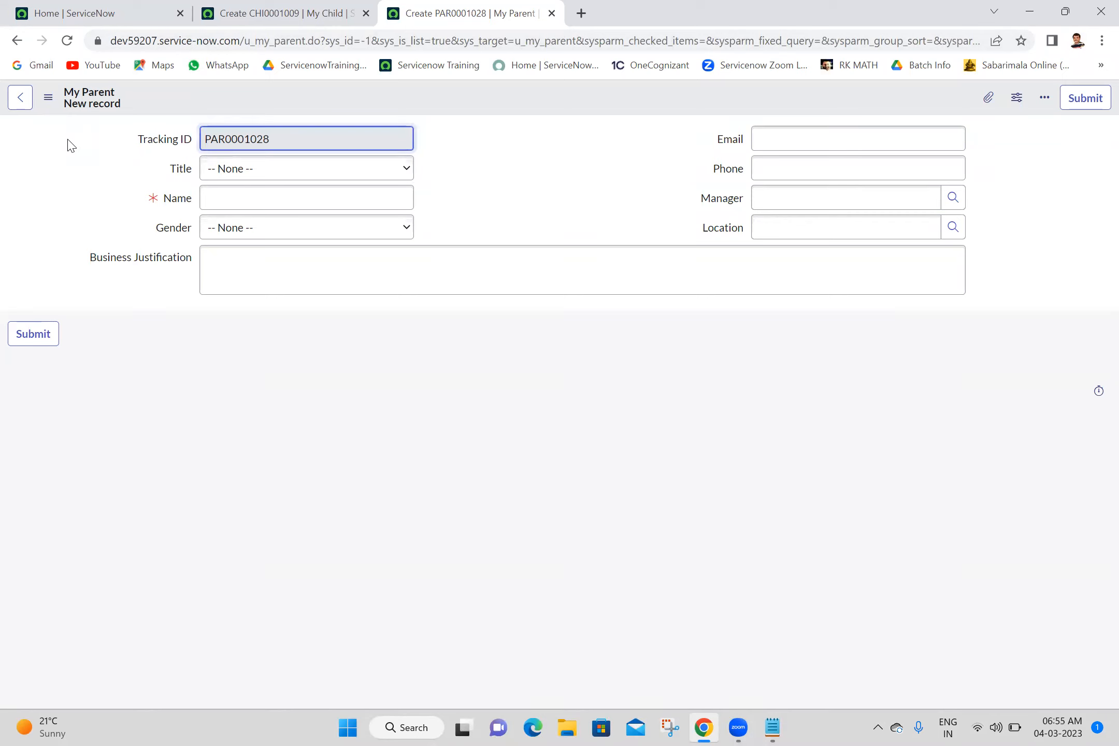
left_click(168, 164)
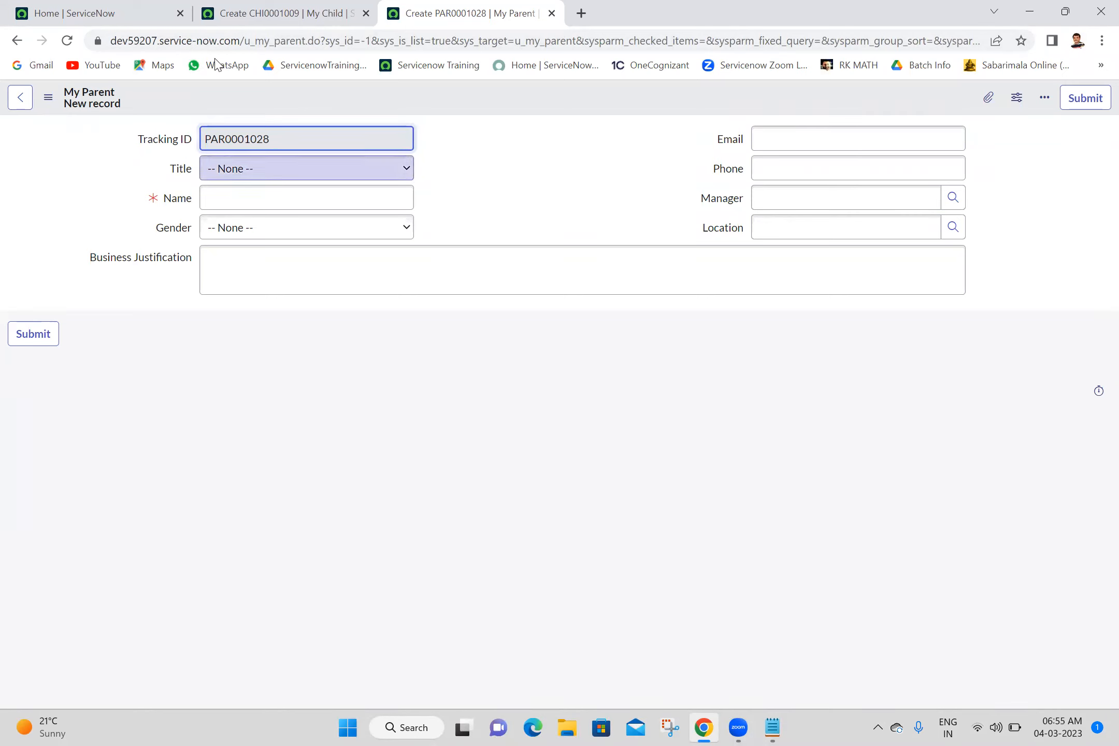
left_click(233, 13)
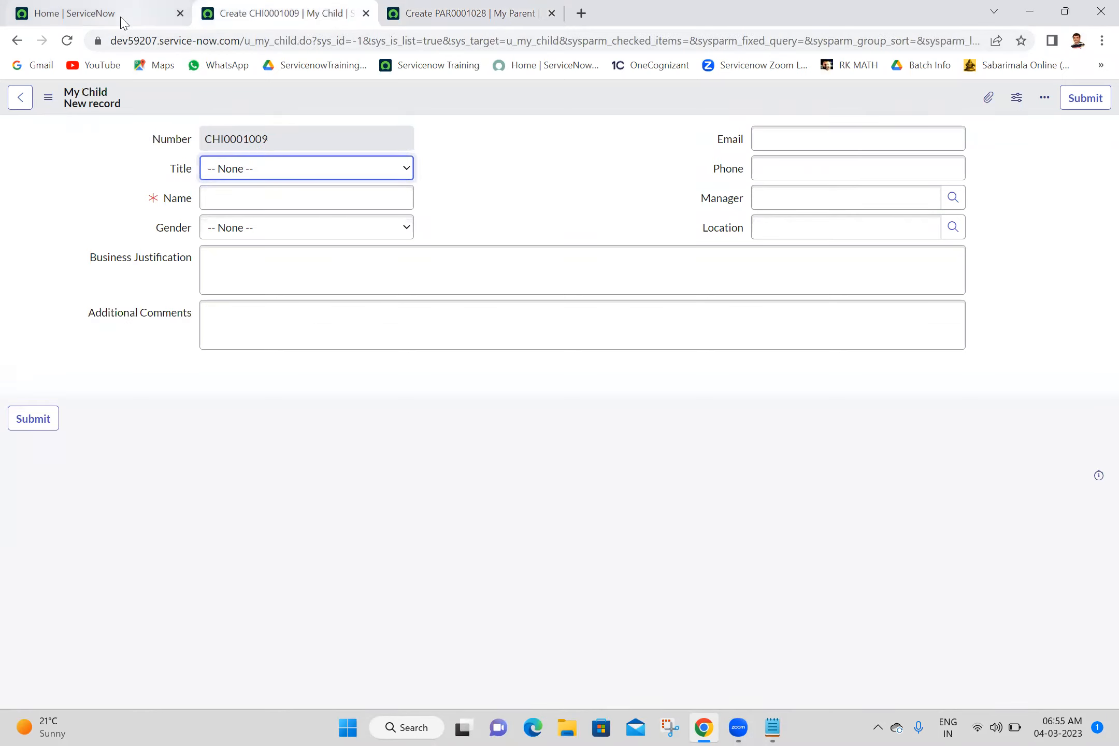
left_click(67, 41)
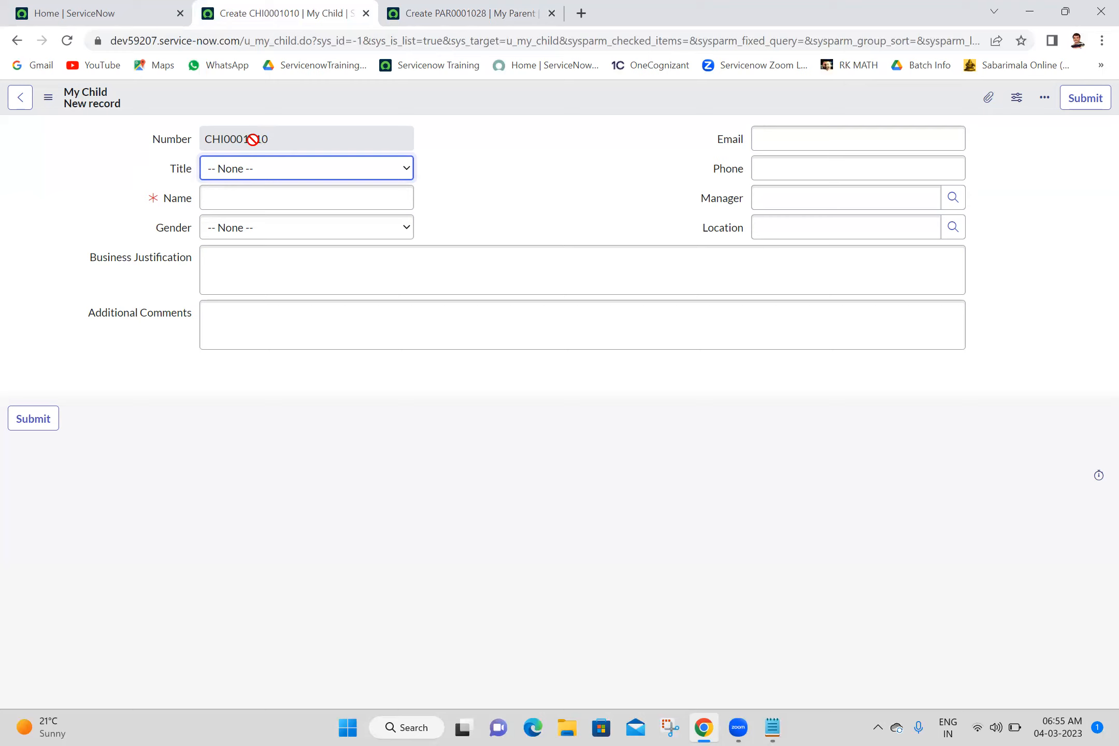
left_click(163, 141)
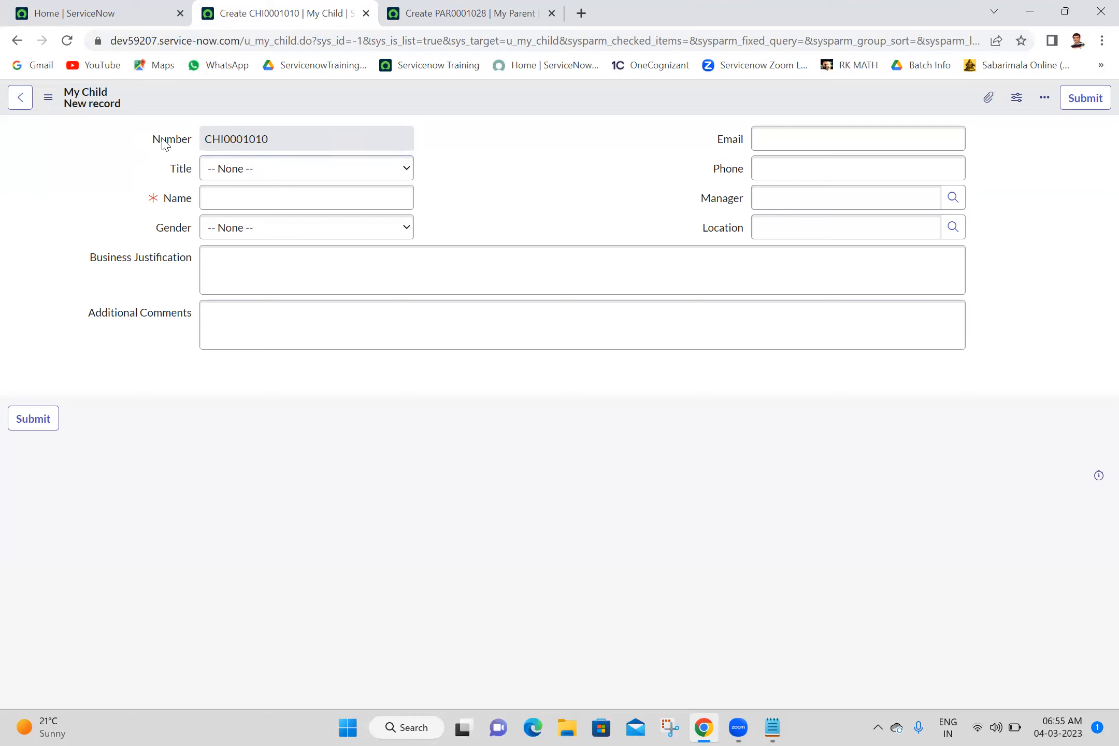
left_click(466, 13)
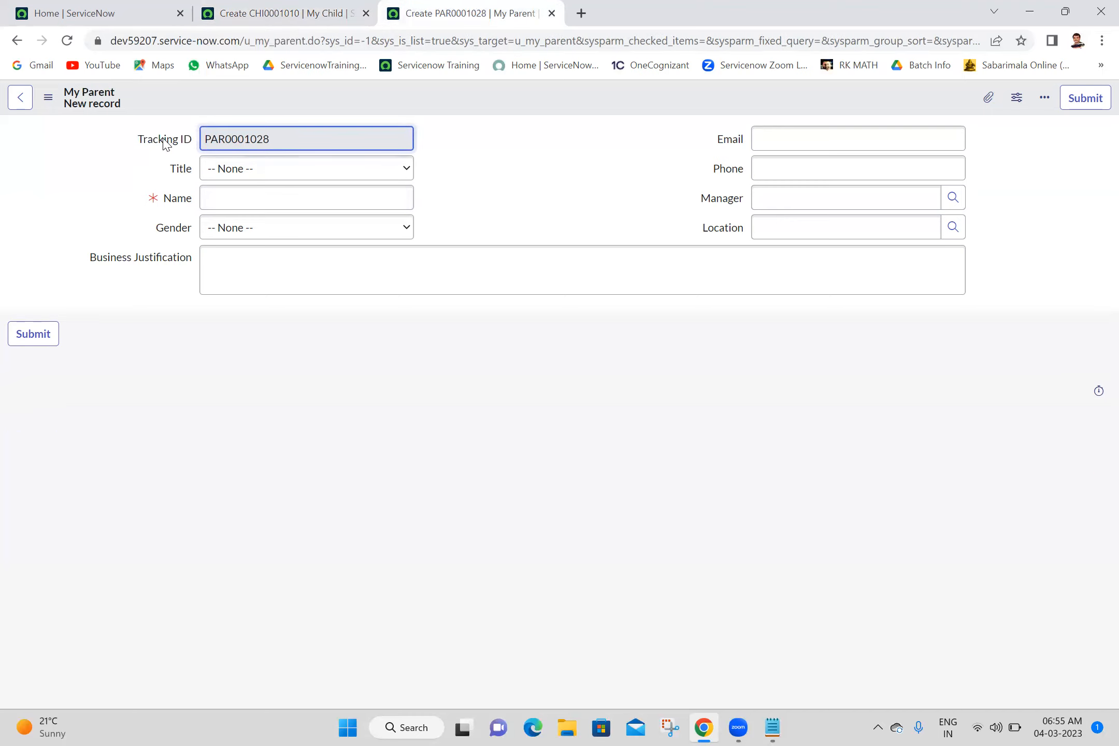
left_click(267, 10)
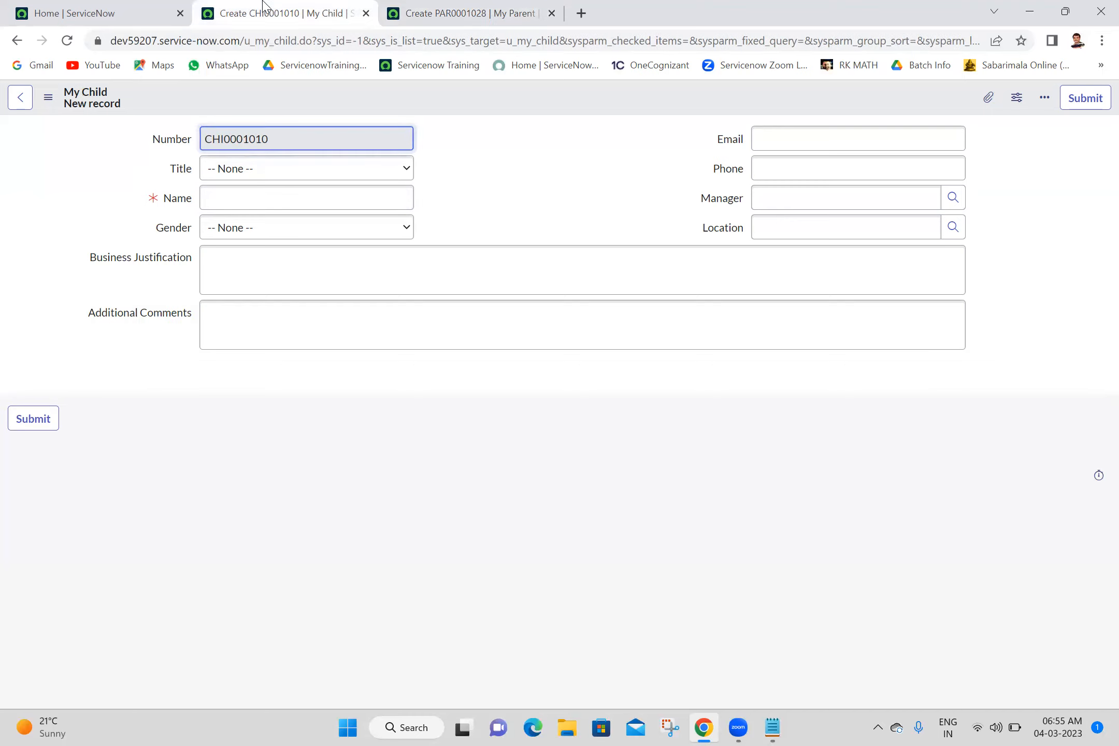
- Open the dictionary entry of the My Child form's Number field and view its related lists
right_click(175, 143)
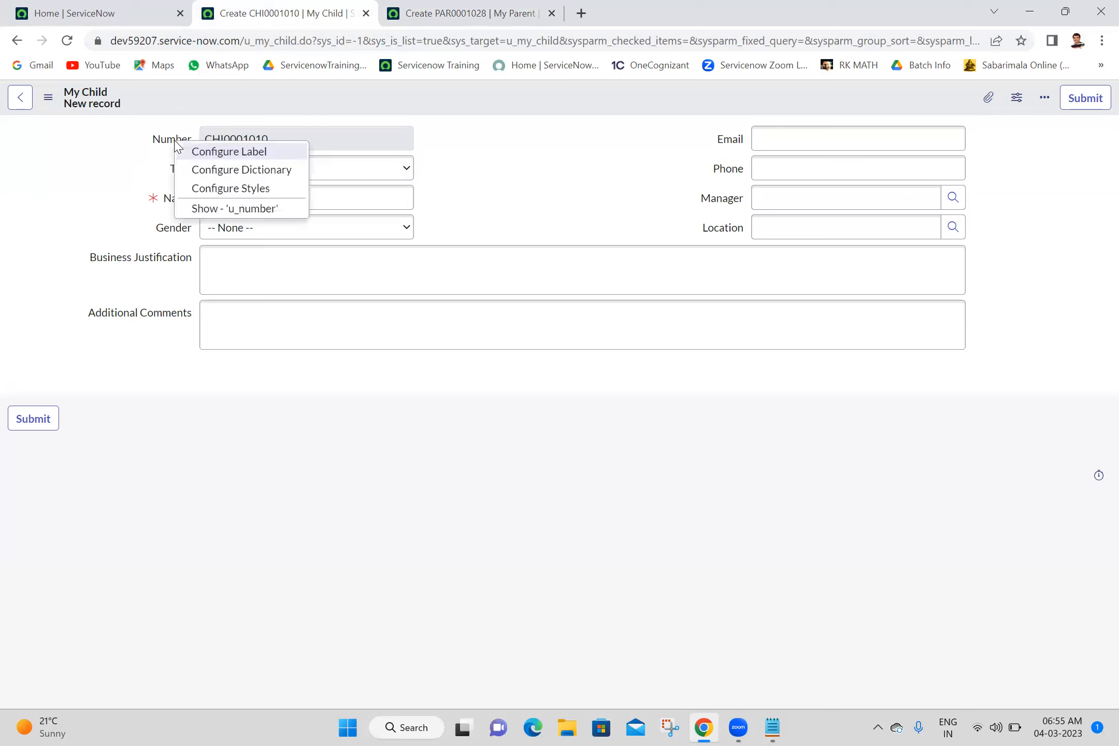
left_click(226, 171)
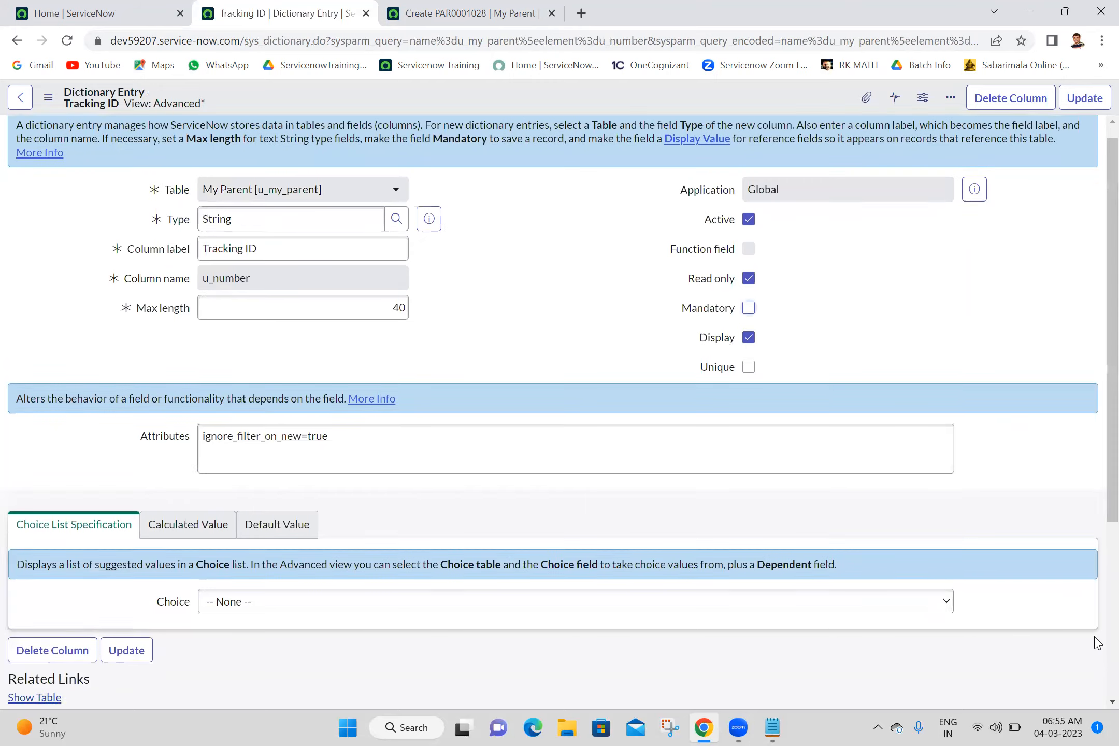
scroll(1095, 640, "down", 4)
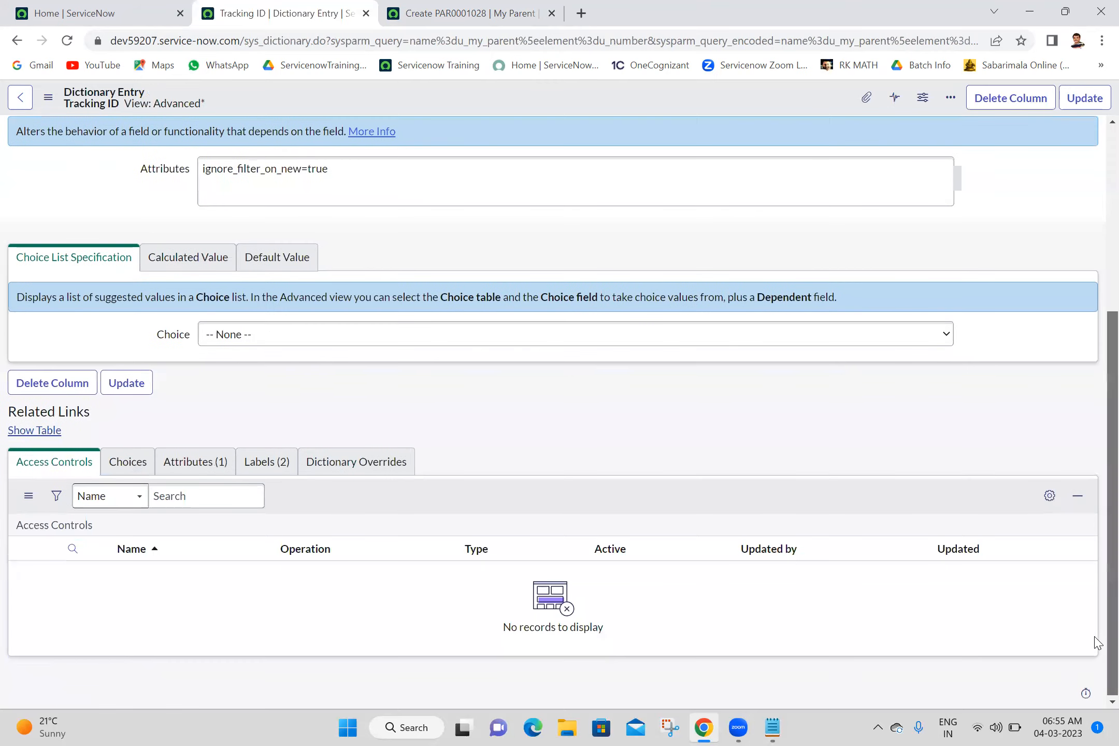
- In the Batch 18 notes, add "Dictionary Override is only Applicable on Extended Tables" below the Dictionary Override definition and save the file
left_click(773, 728)
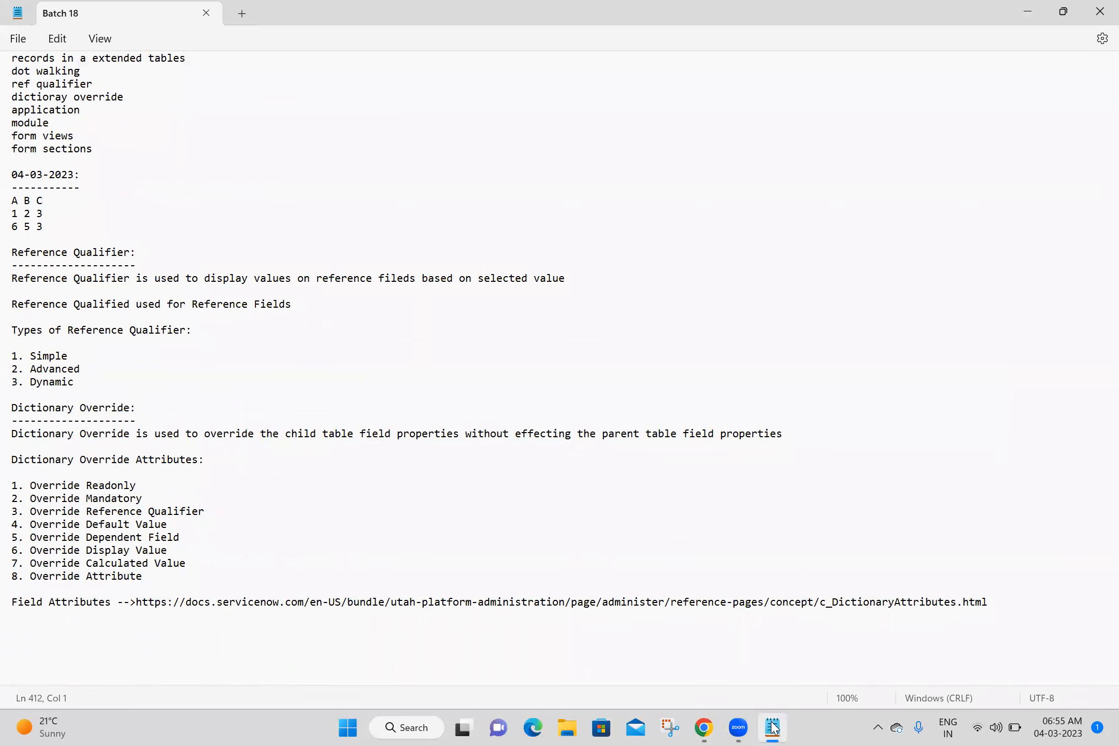
left_click(823, 438)
key("Return")
key("Return")
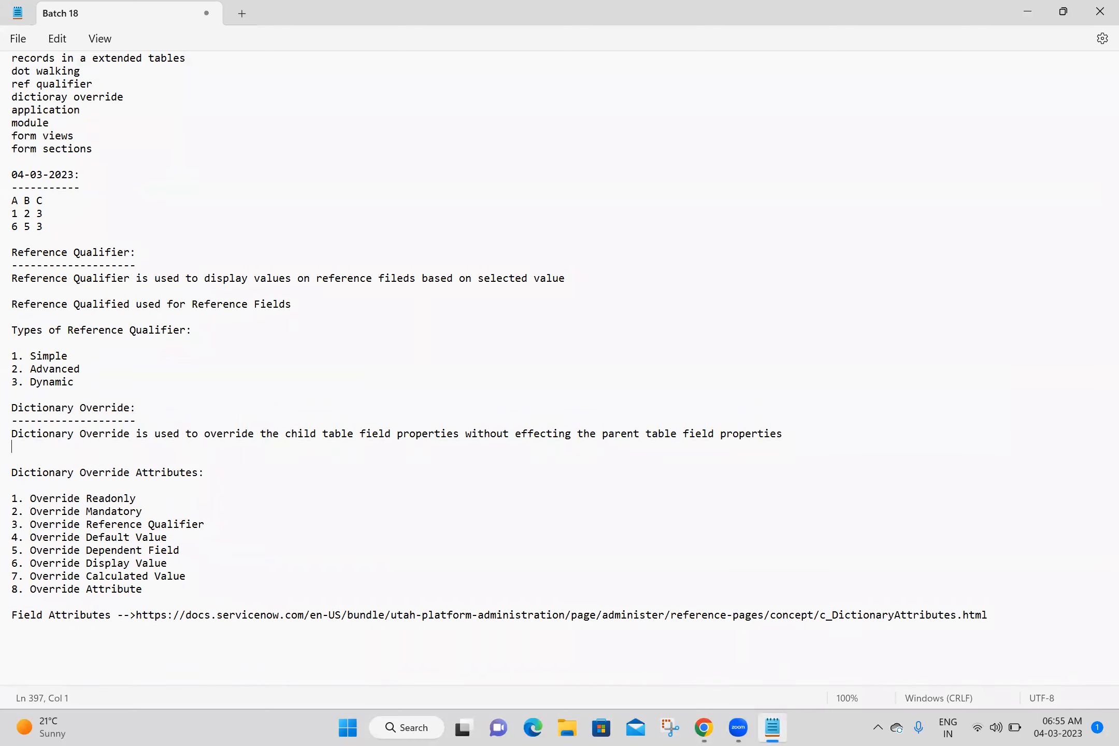
type("Dic")
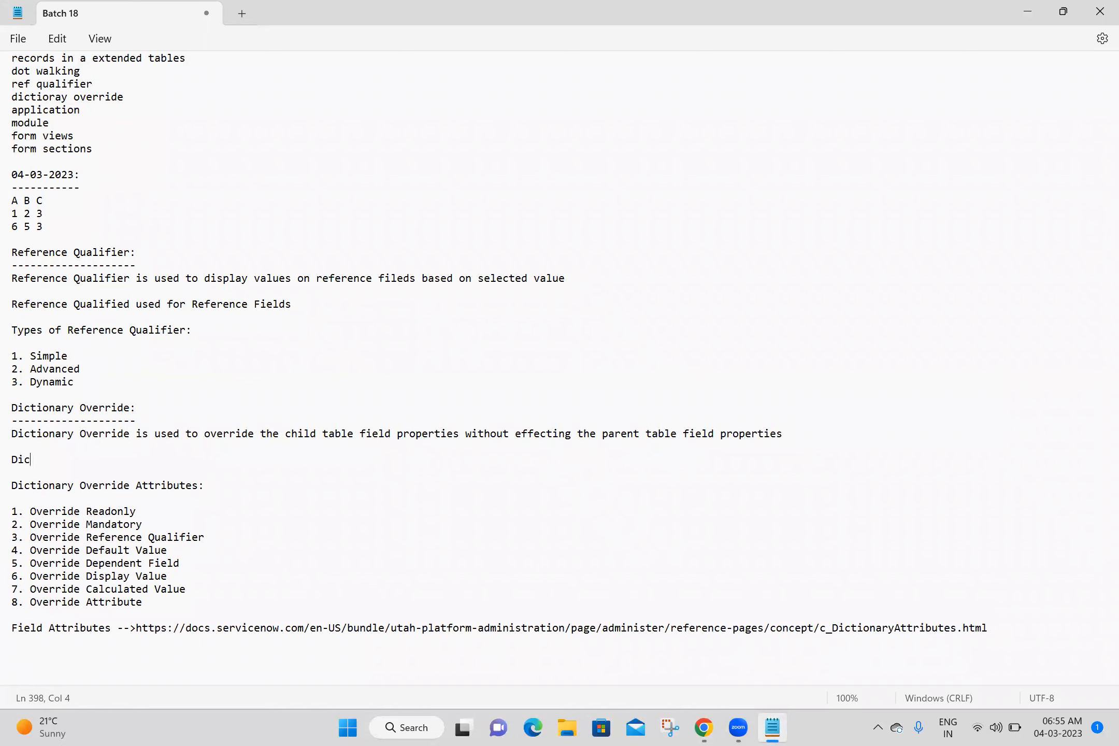
type("tionary Override is o")
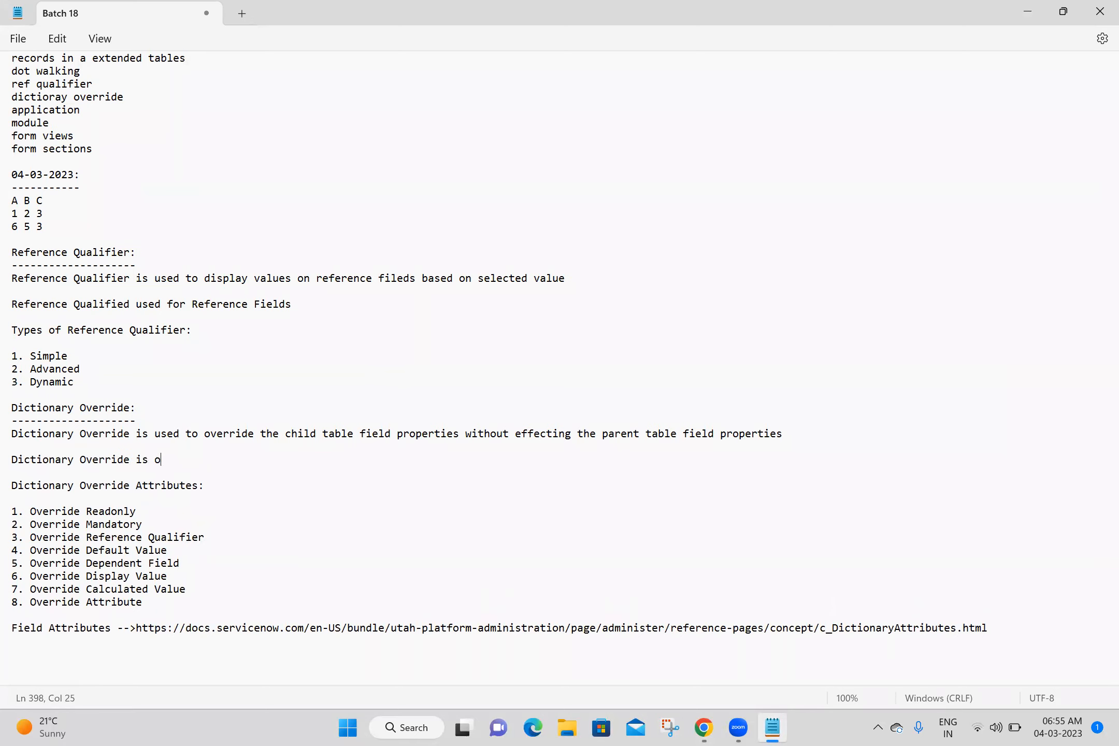
type("nly Applicable on Extended Tables")
key("ctrl+s")
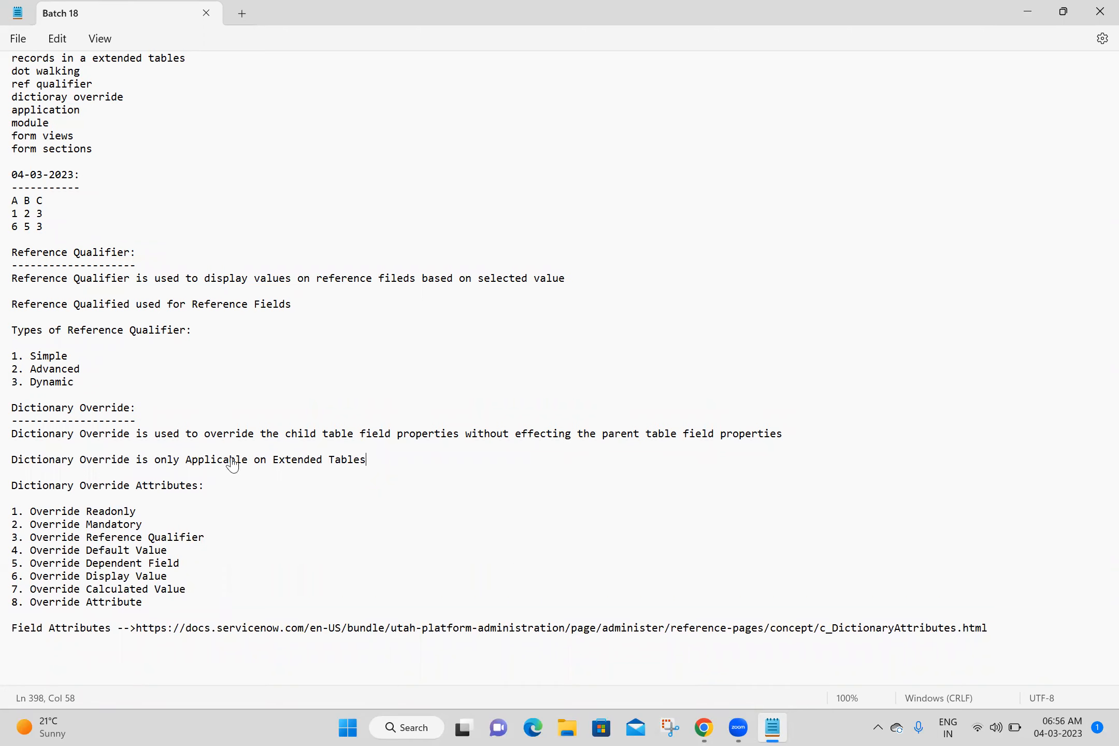
- Back in ServiceNow, create a My Child dictionary override for Tracking ID with Override read only enabled and Read only off, and submit it
key("alt+Tab")
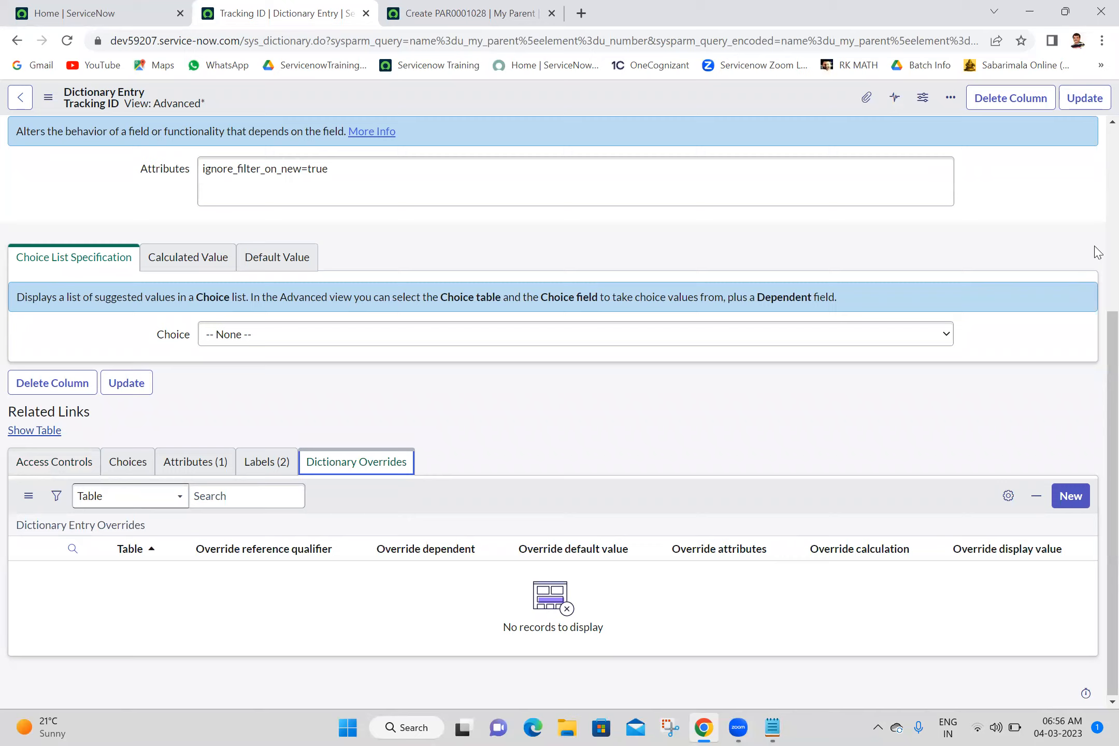
scroll(1099, 218, "up", 5)
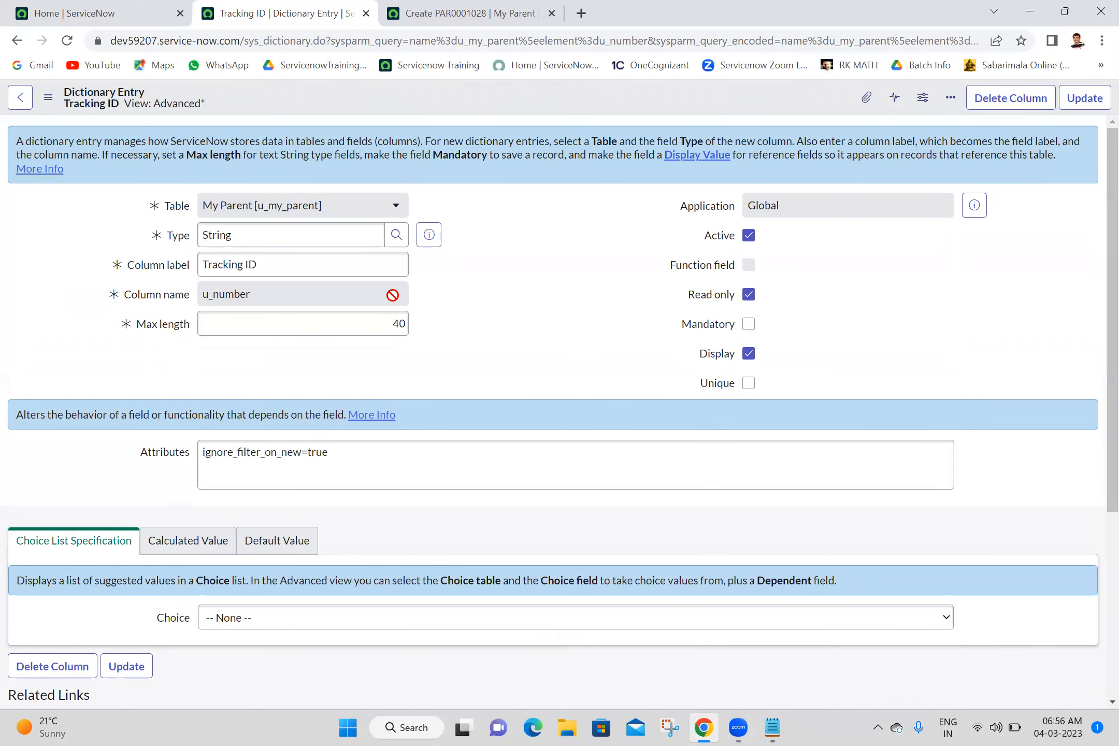
scroll(1097, 524, "down", 5)
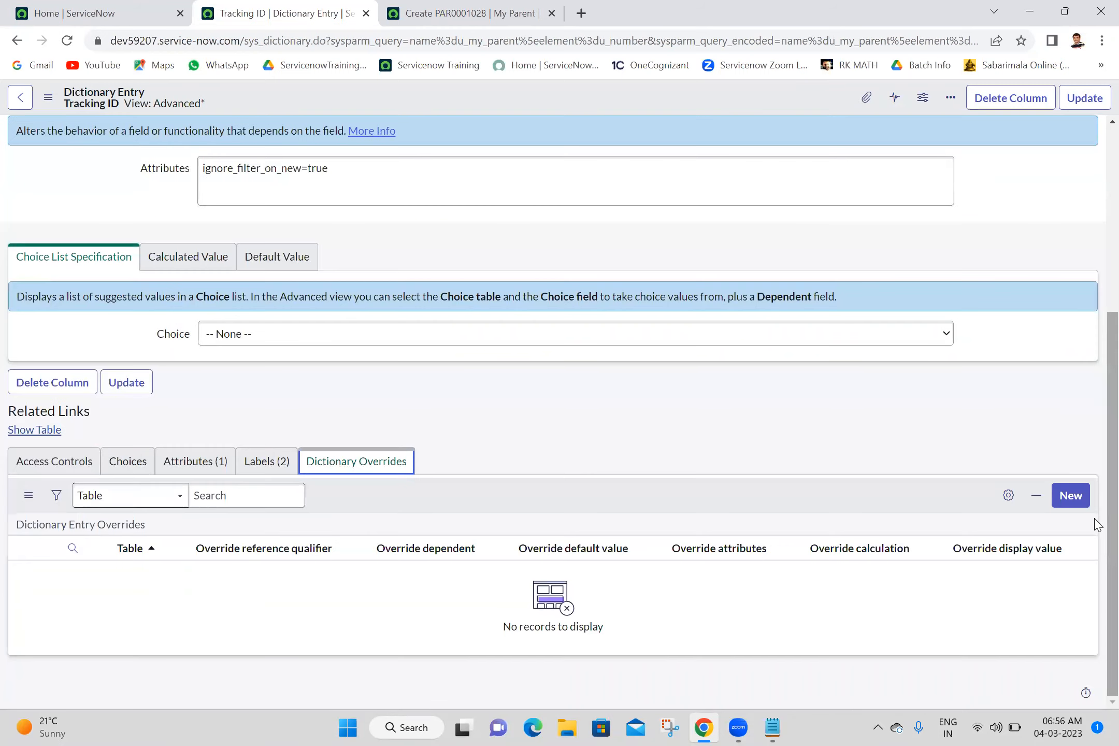
left_click(406, 553)
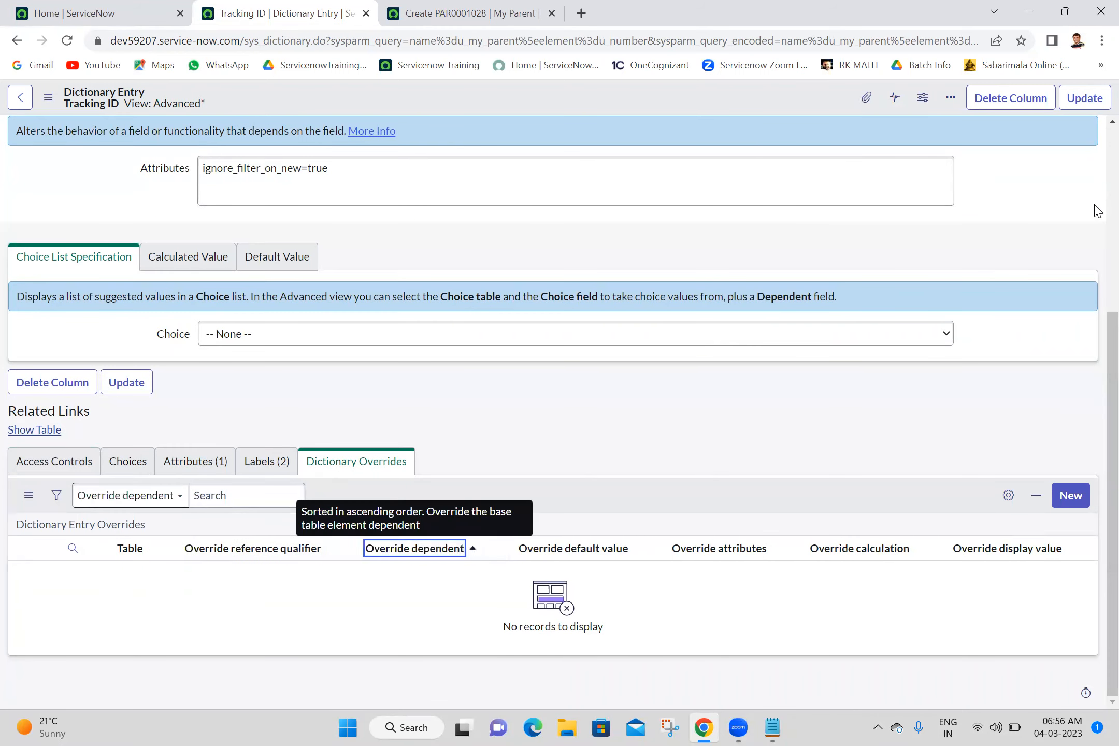
scroll(1096, 215, "up", 5)
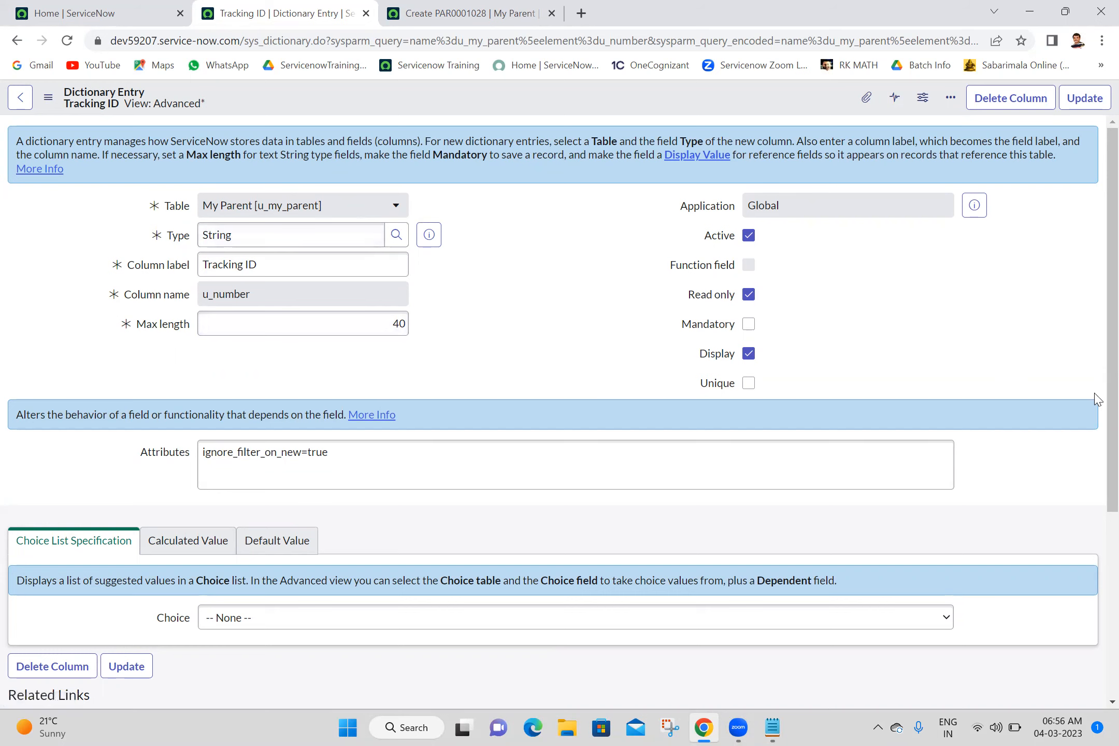
scroll(1097, 559, "down", 5)
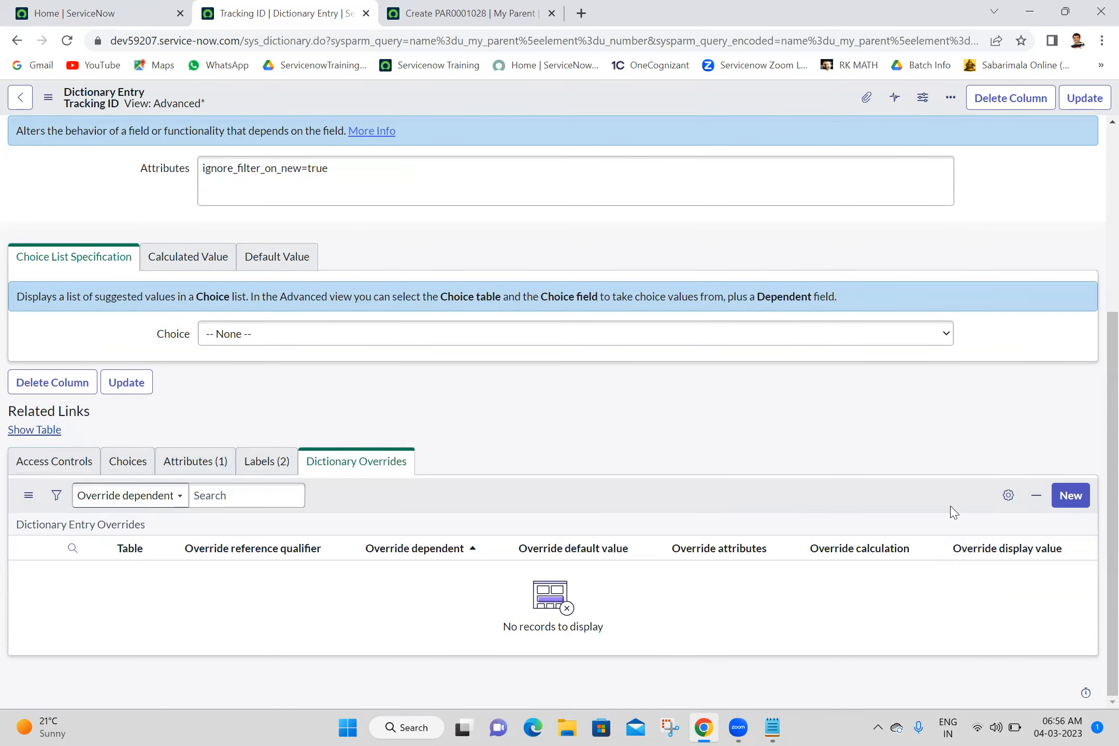
left_click(1073, 498)
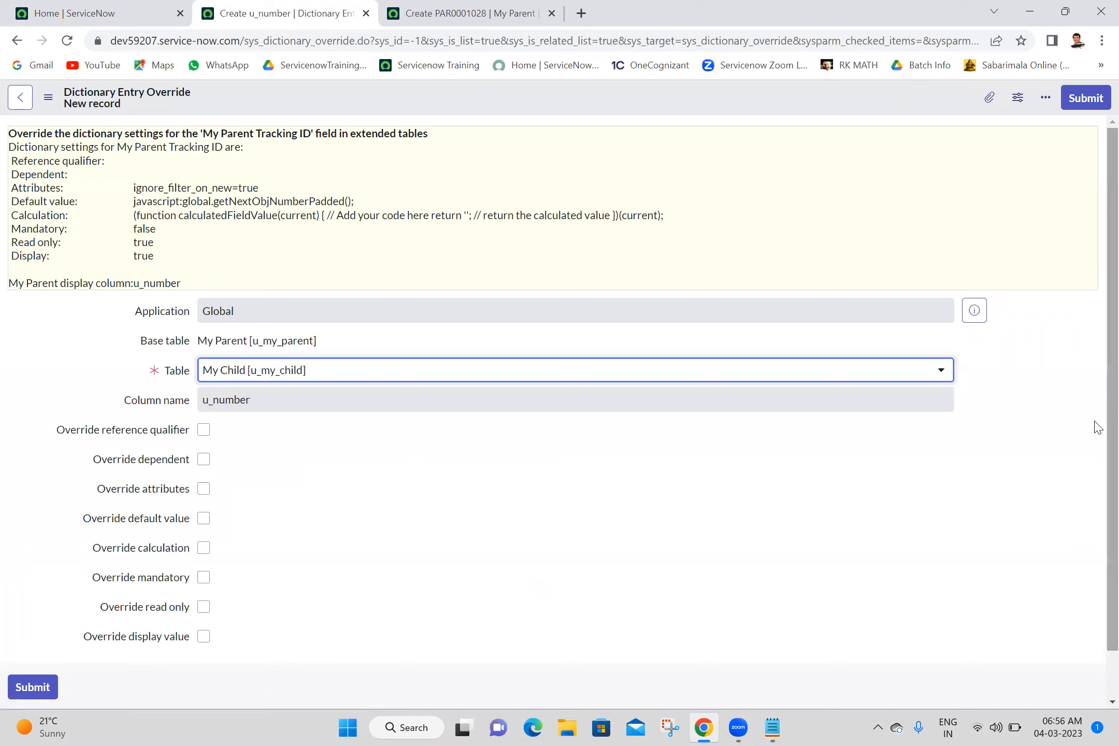
scroll(1100, 672, "down", 2)
left_click(819, 410)
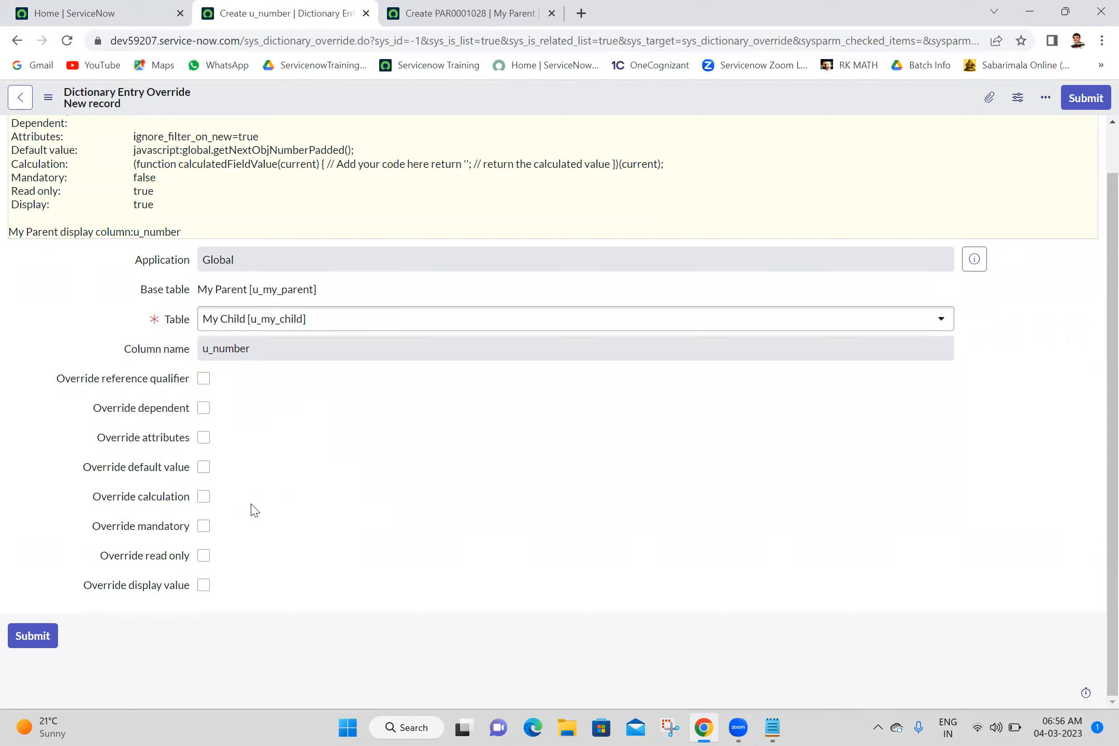
left_click(203, 556)
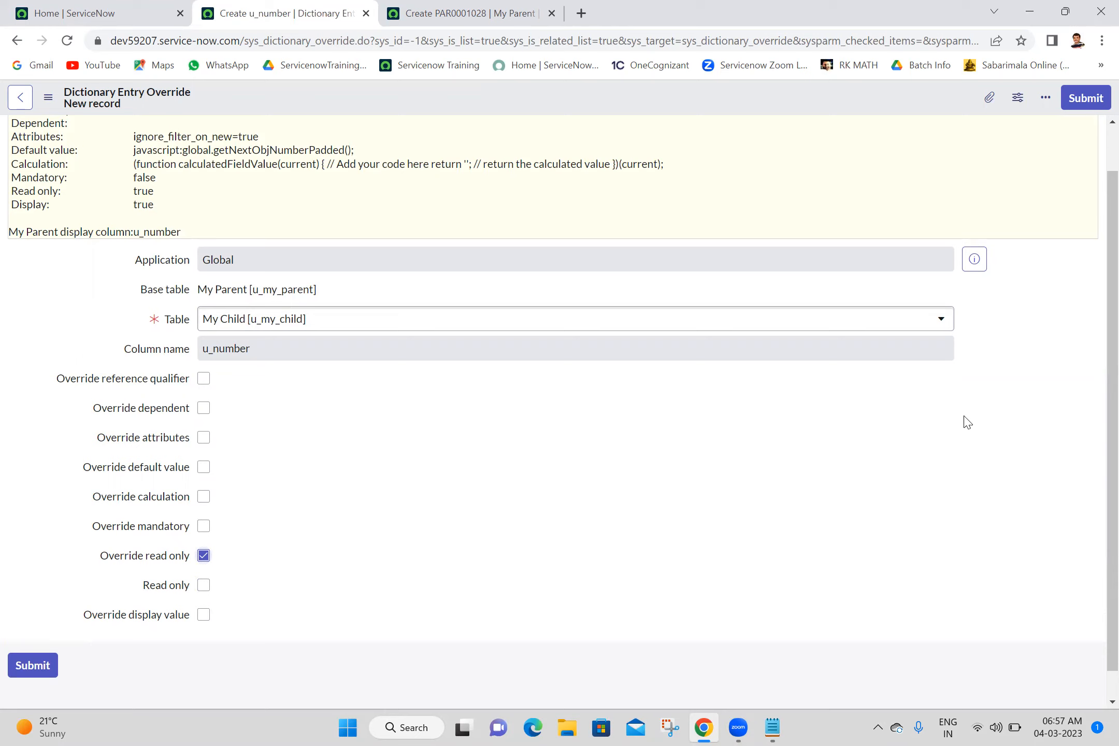
left_click(1086, 105)
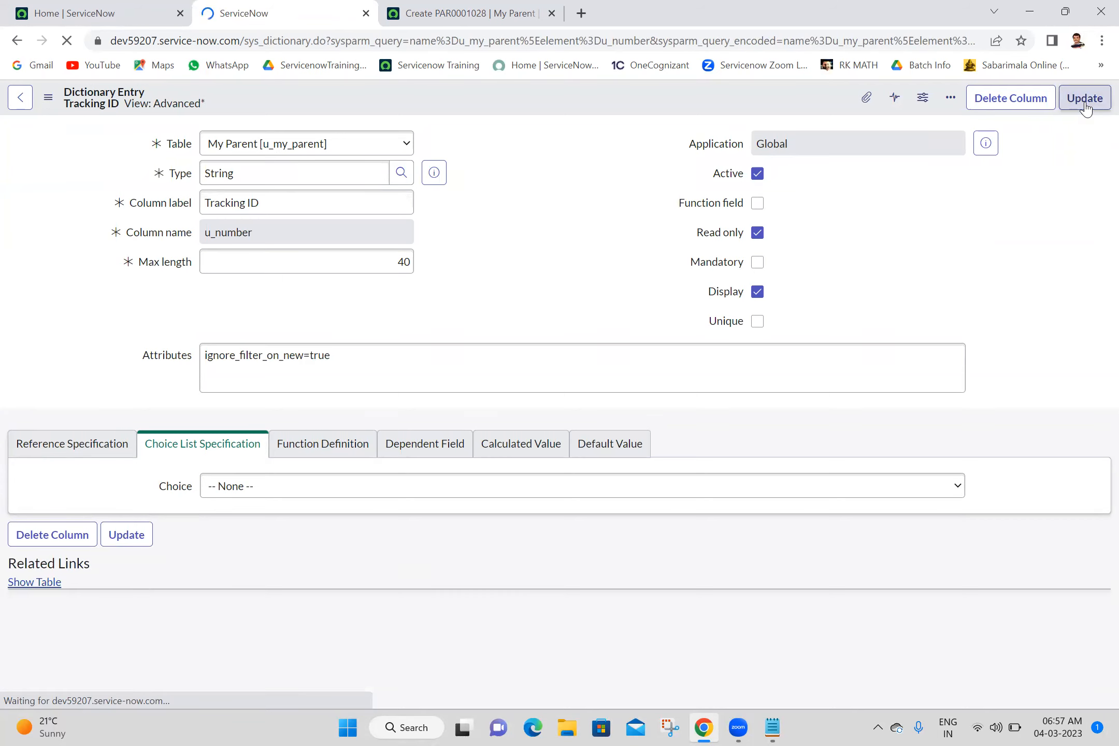
left_click(690, 436)
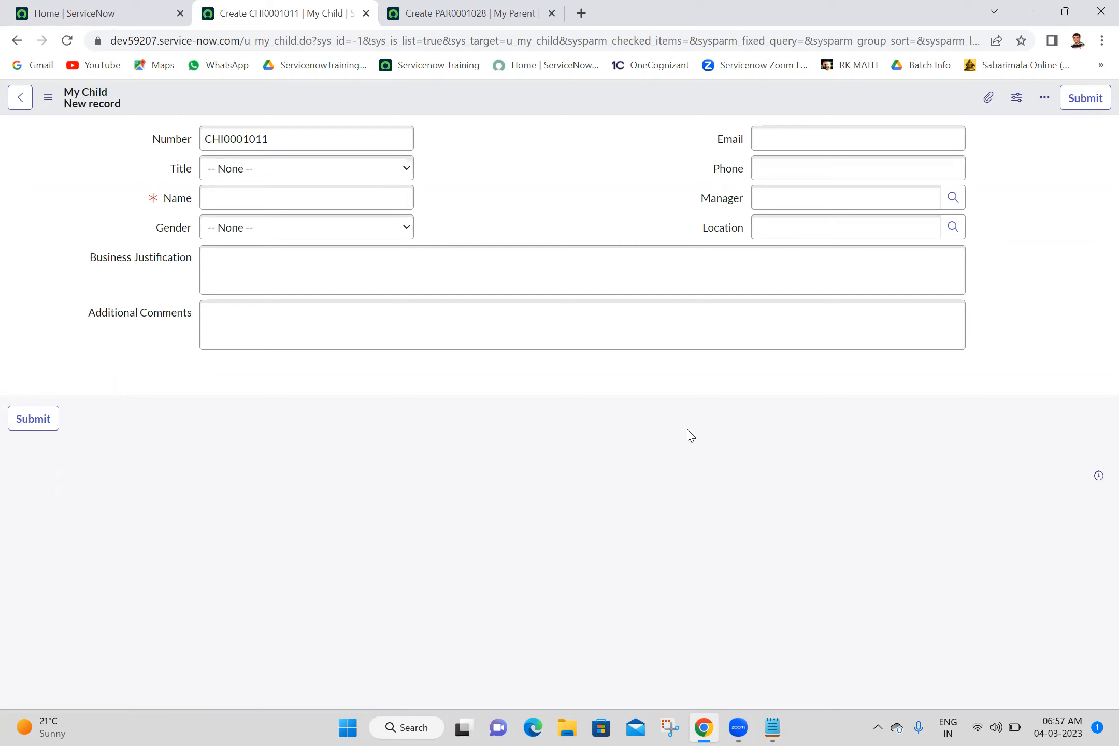
- Reload the new My Parent record and compare whether its Tracking ID and the My Child form's Number field can be edited
left_click(473, 10)
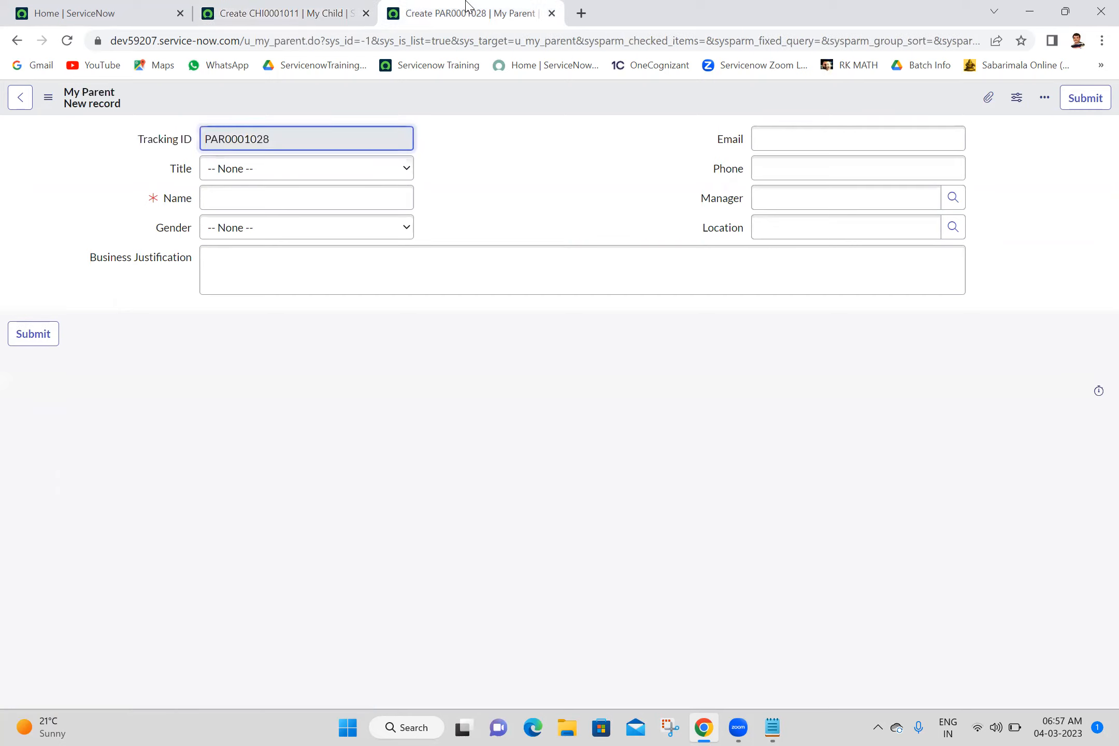
left_click(67, 41)
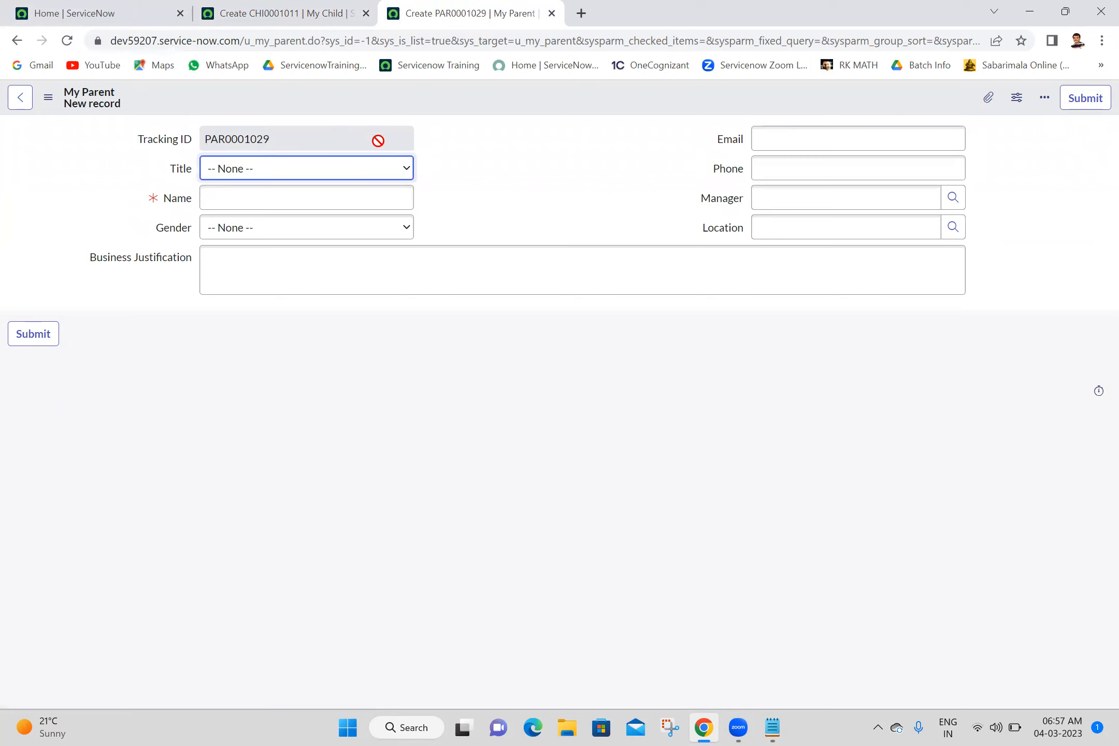
left_click(529, 141)
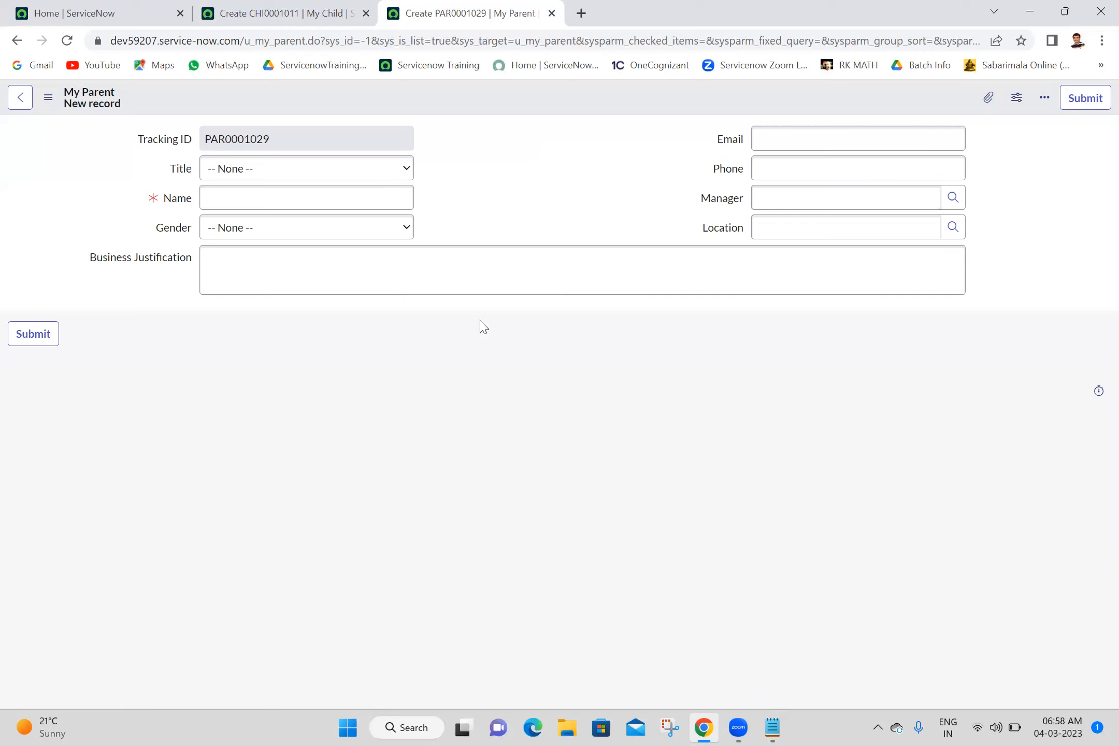
left_click(336, 7)
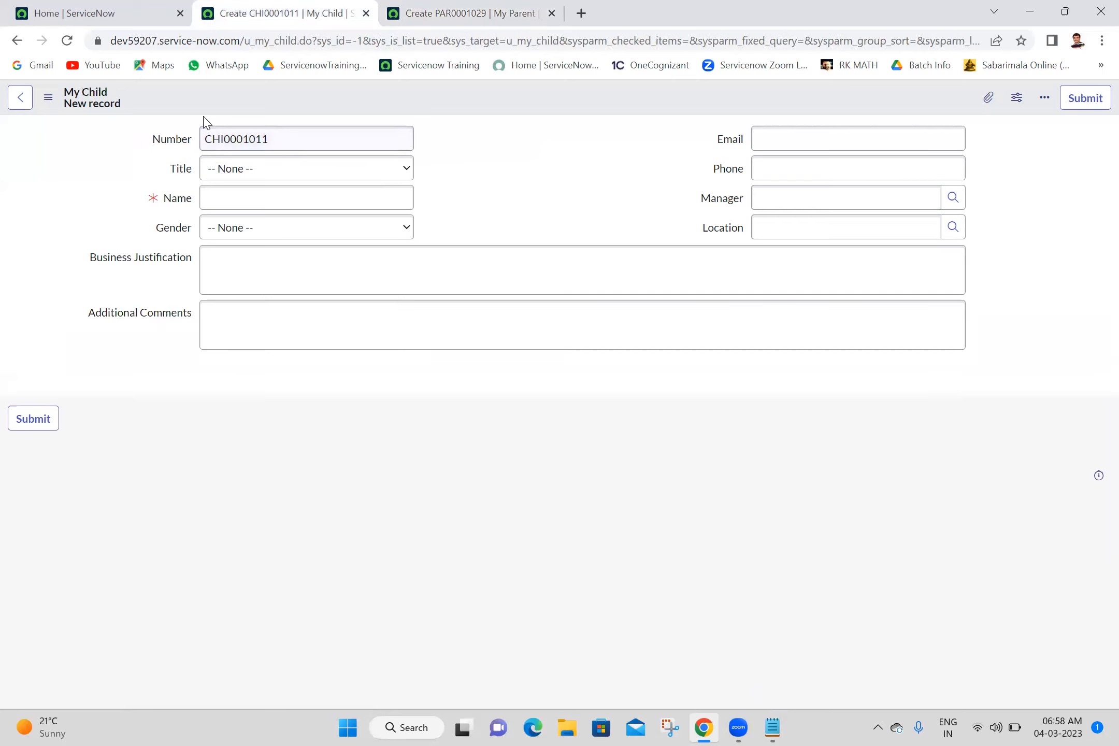
left_click(143, 146)
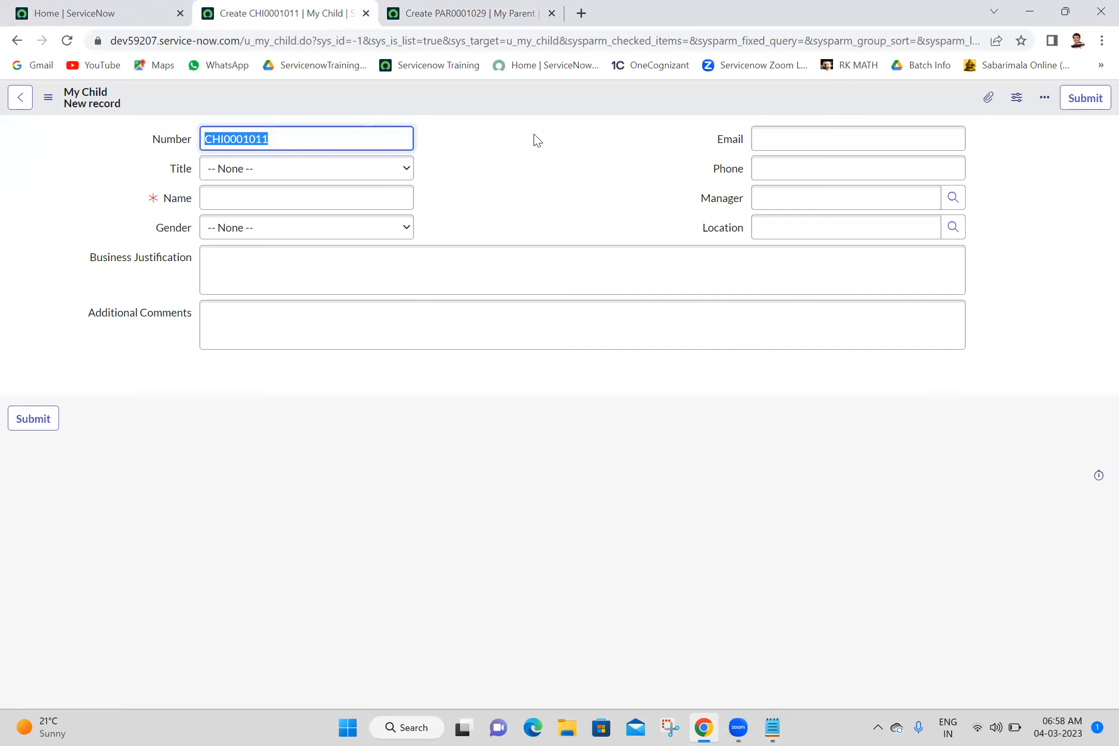
- Compare the Title field and its choices on the new My Parent and My Child records
left_click(497, 6)
left_click(255, 175)
left_click(255, 175)
left_click(288, 7)
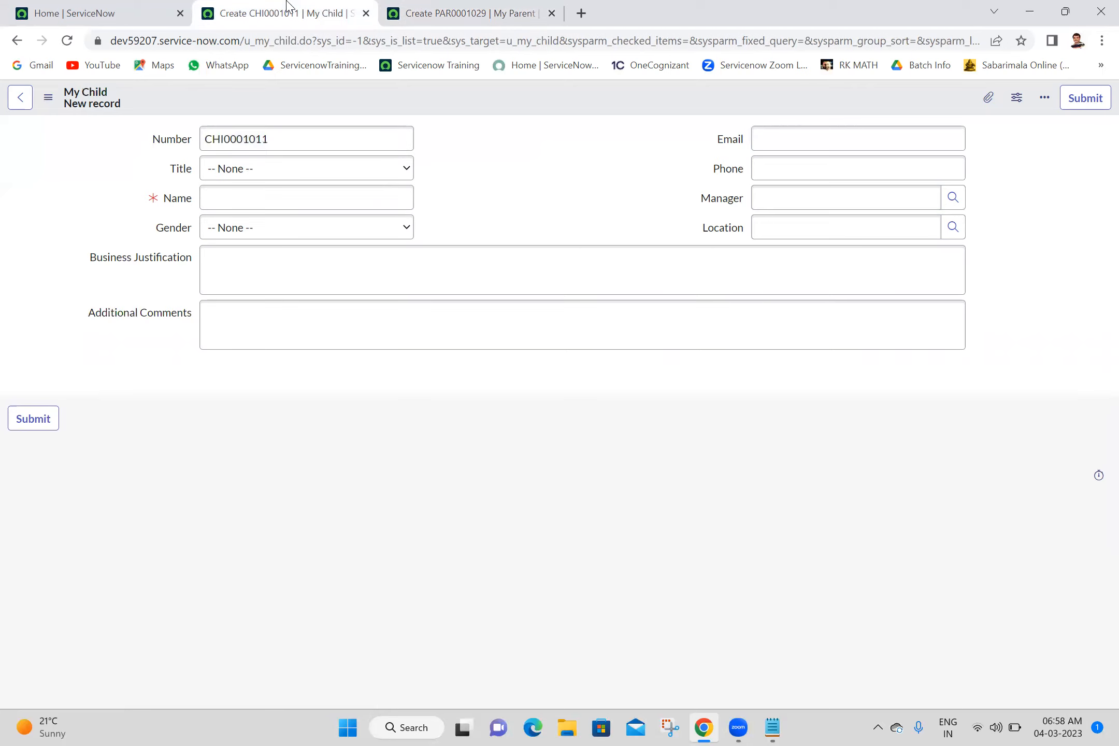
left_click(292, 181)
left_click(292, 181)
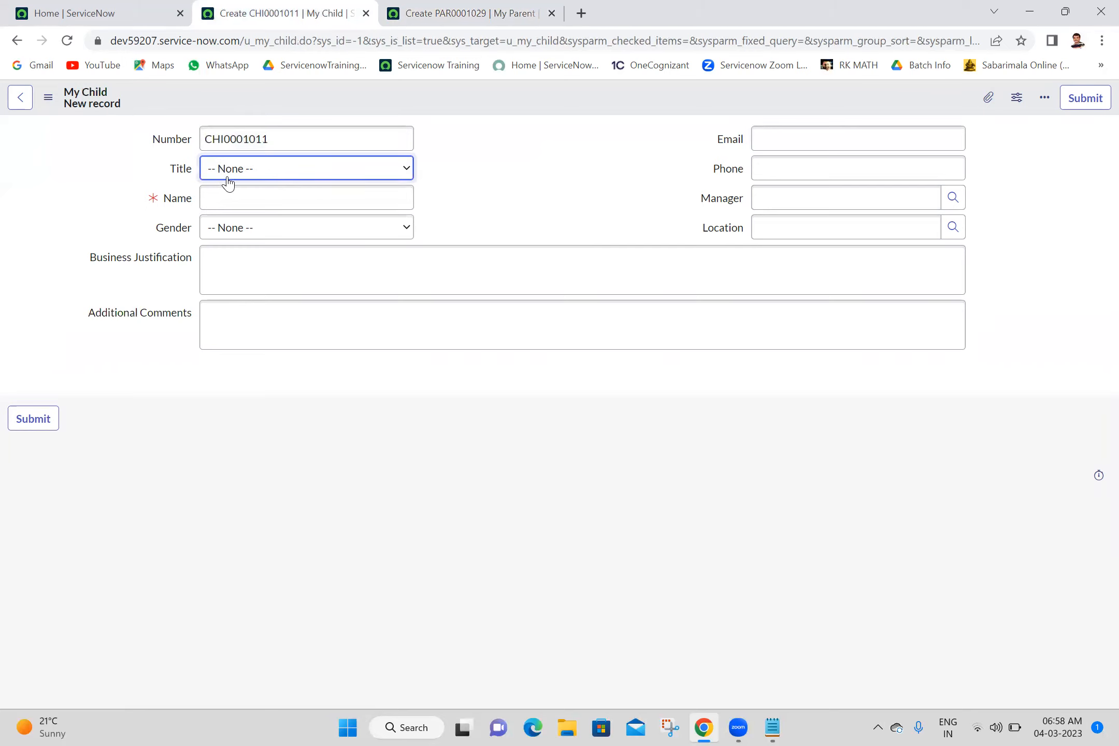
- Try the title Mr on the new My Child record and compare it with the Title field of the My Parent form
left_click(317, 172)
left_click(243, 202)
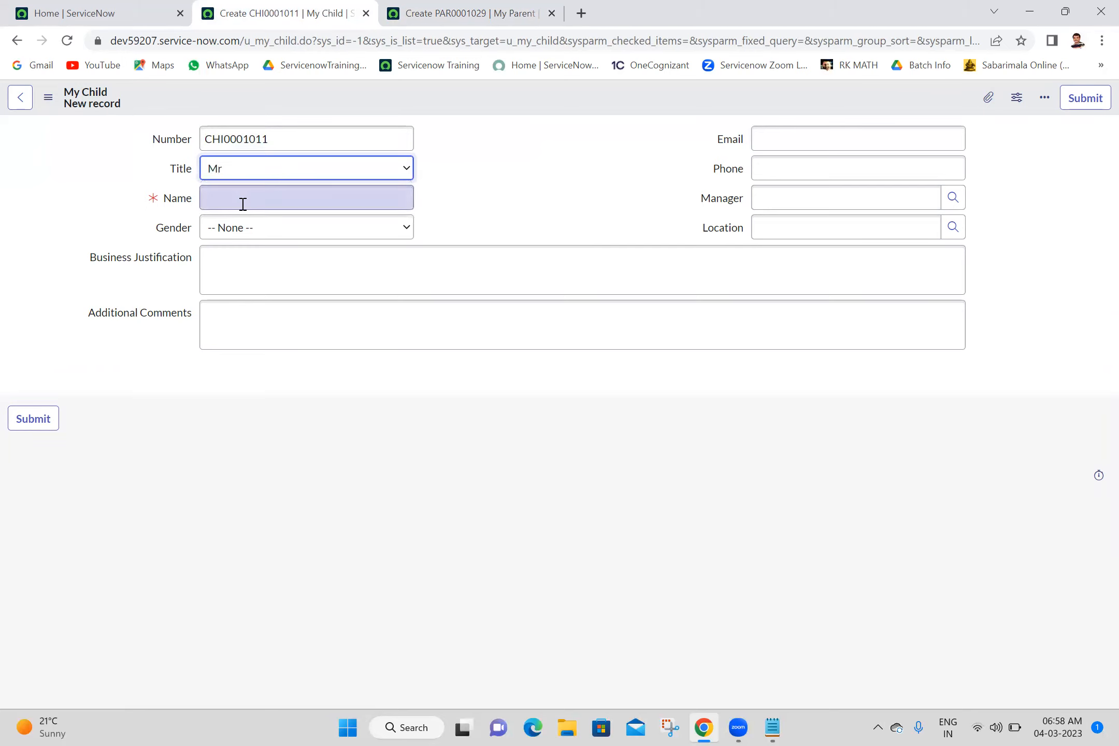
left_click(438, 5)
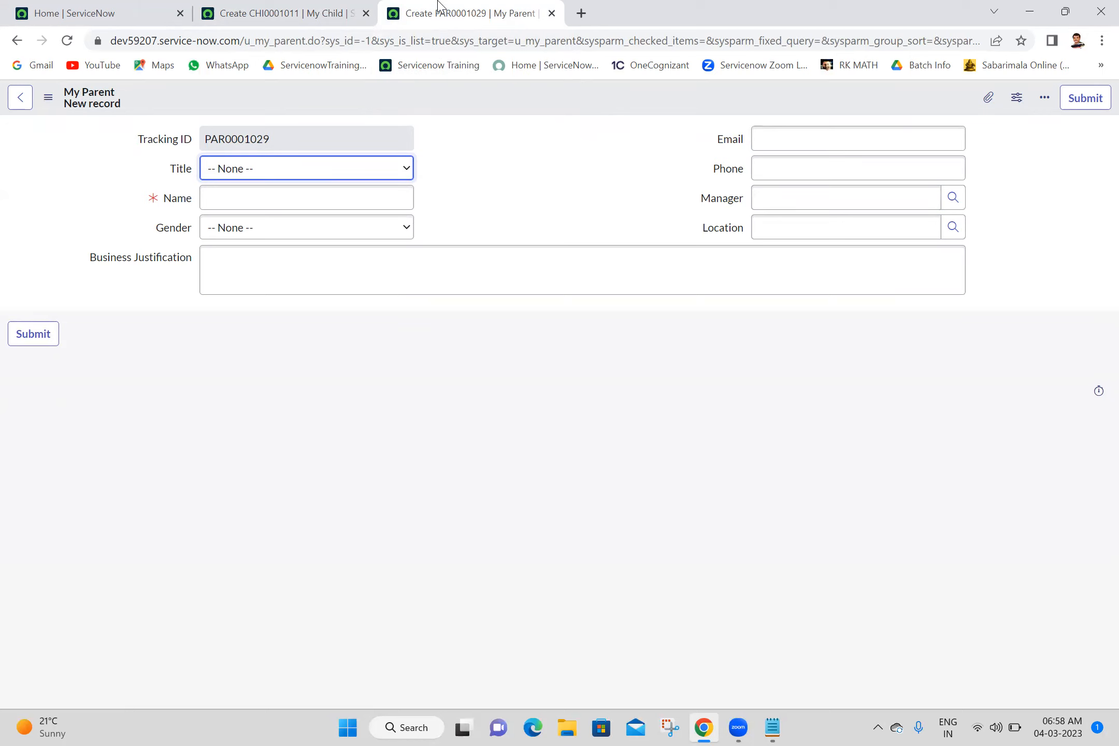
left_click(281, 7)
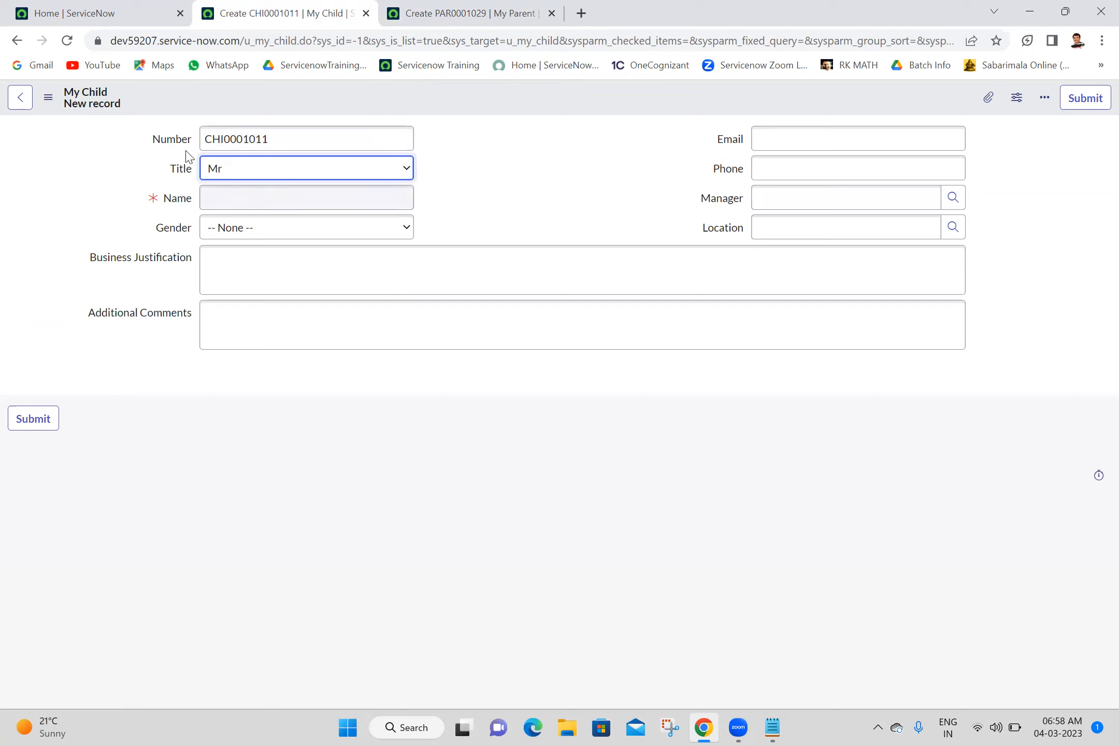
- Open the dictionary entry of the My Child form's Title field, discarding the unsaved record, and start a new dictionary override for it
right_click(181, 171)
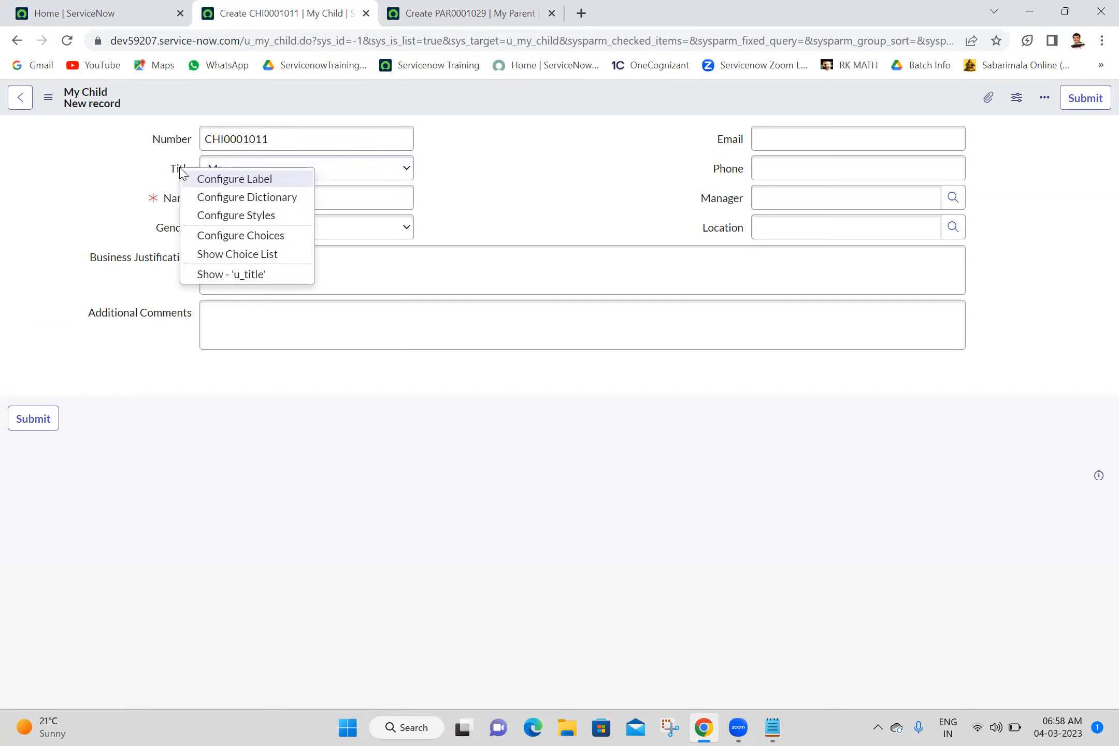
left_click(221, 200)
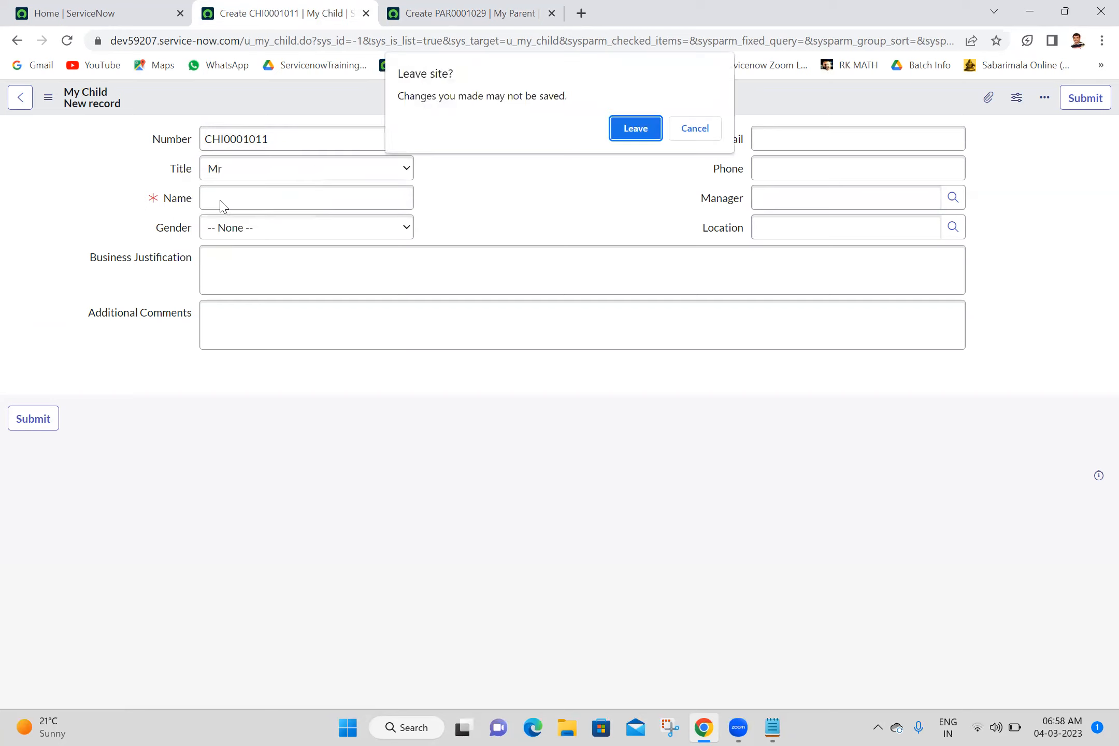
left_click(633, 128)
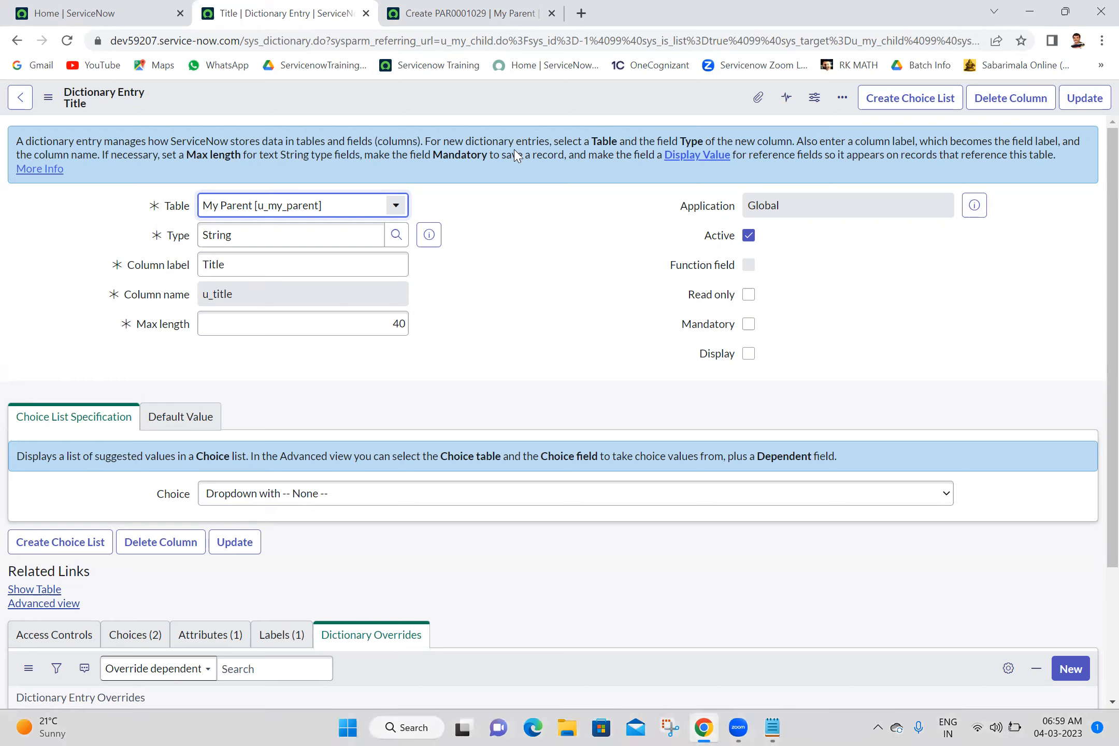
scroll(1096, 585, "down", 3)
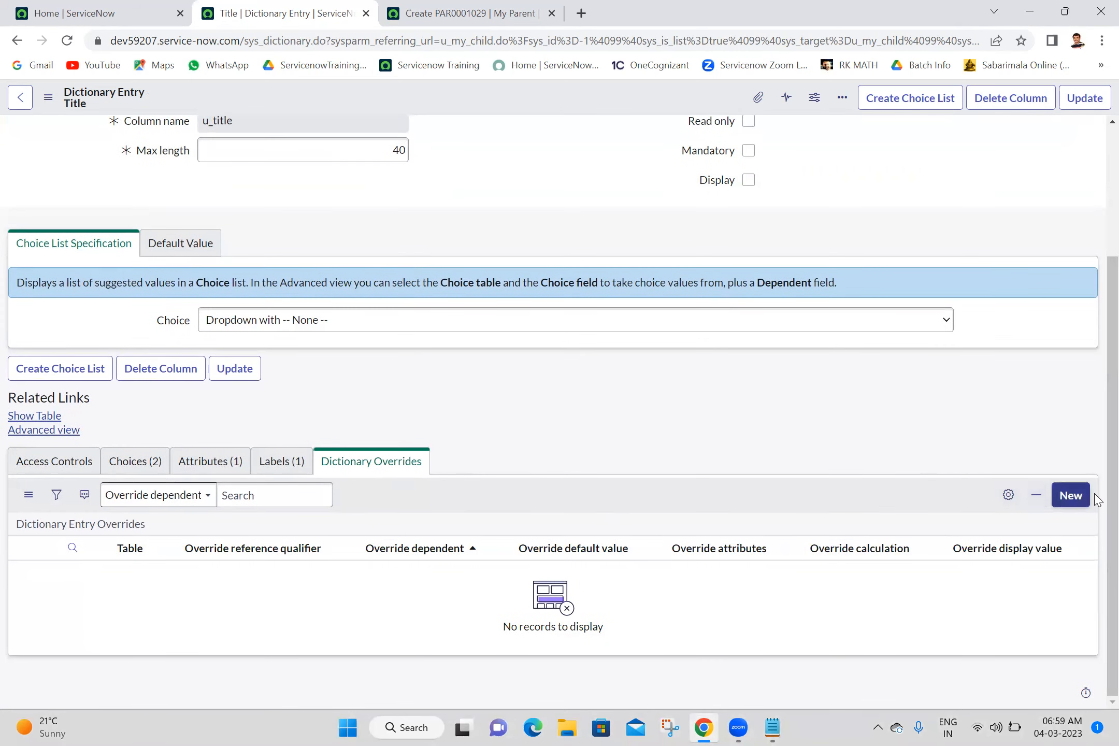
scroll(1096, 202, "up", 3)
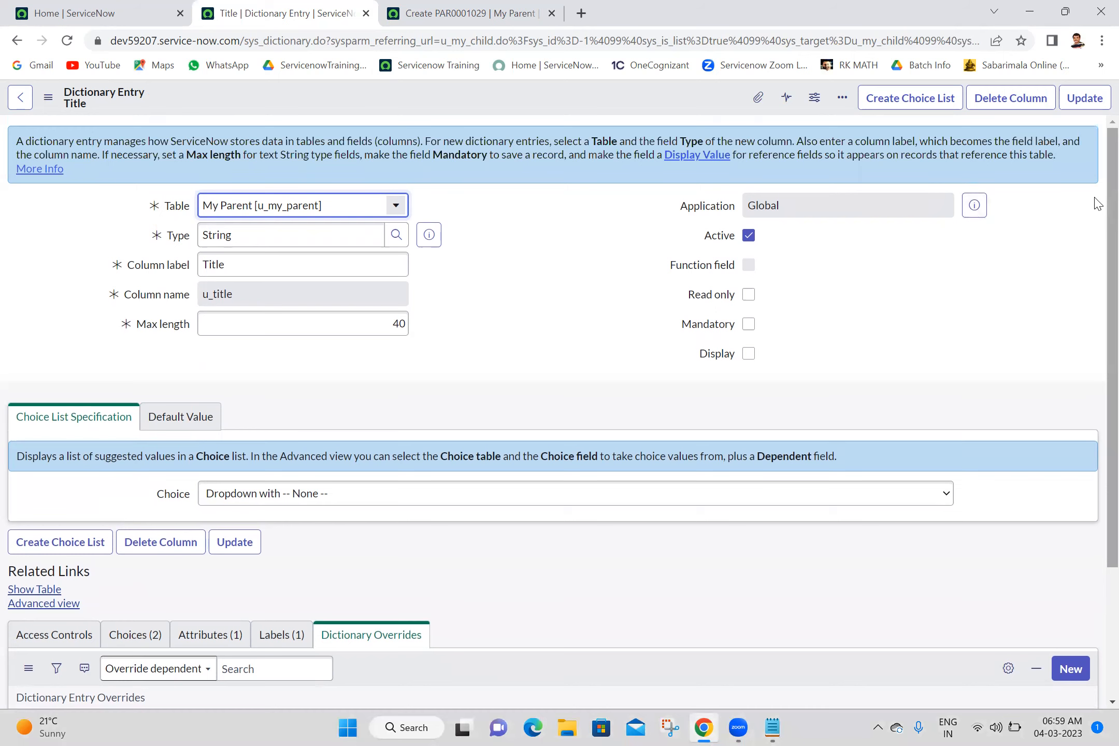
scroll(1098, 627, "down", 3)
left_click(1081, 490)
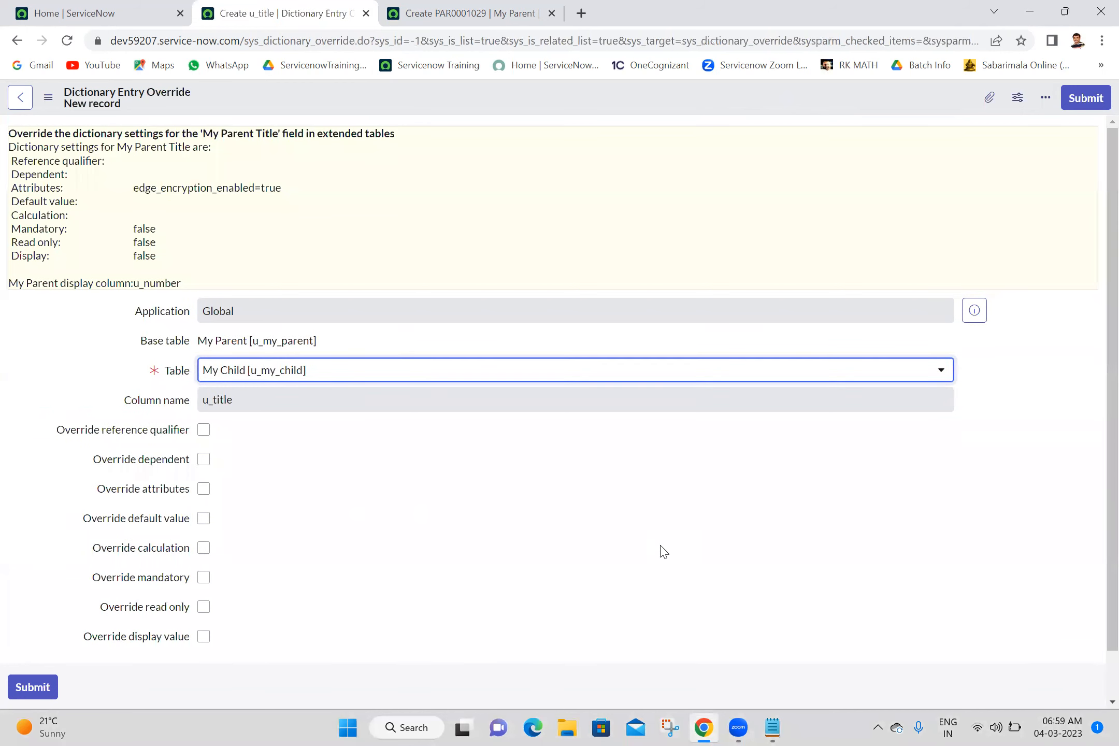
- Override the Title field's default value with Mr for the My Child table, submit the override, and close the older My Parent record tab
left_click(209, 522)
left_click(209, 521)
left_click(230, 551)
type("Mr")
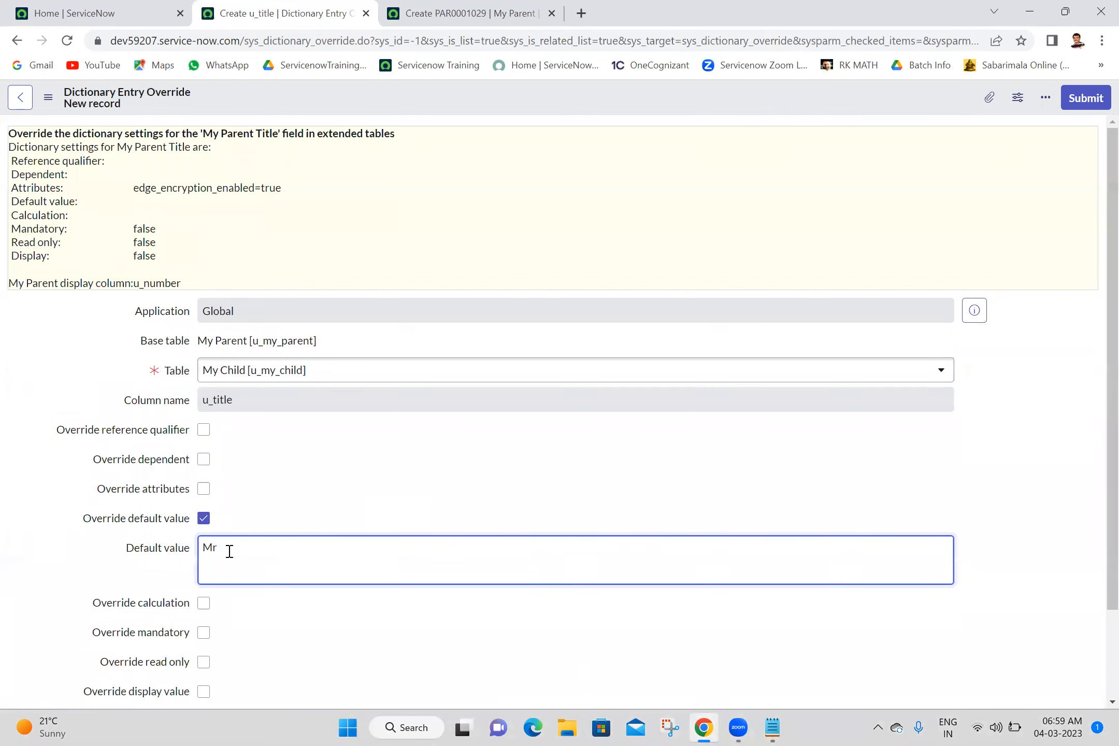
left_click(1085, 109)
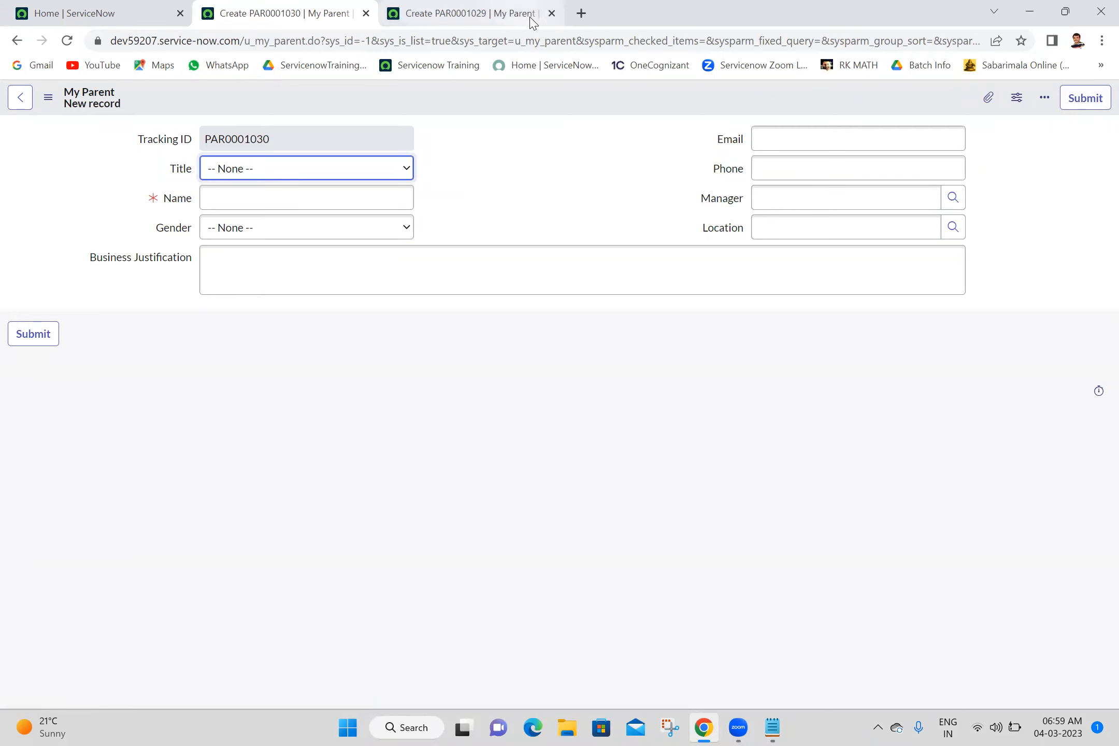
left_click(552, 13)
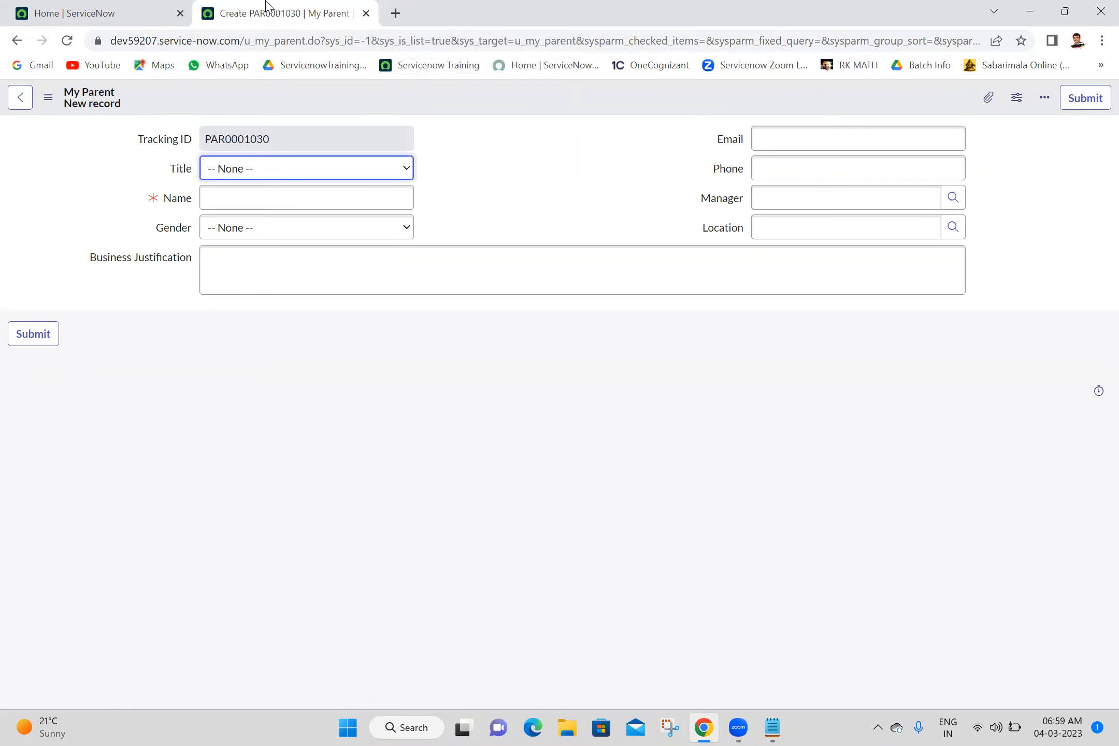
- Open a blank My Child record form in a new tab through the navigator filter u_my_child.FORM
left_click(130, 13)
left_click(159, 101)
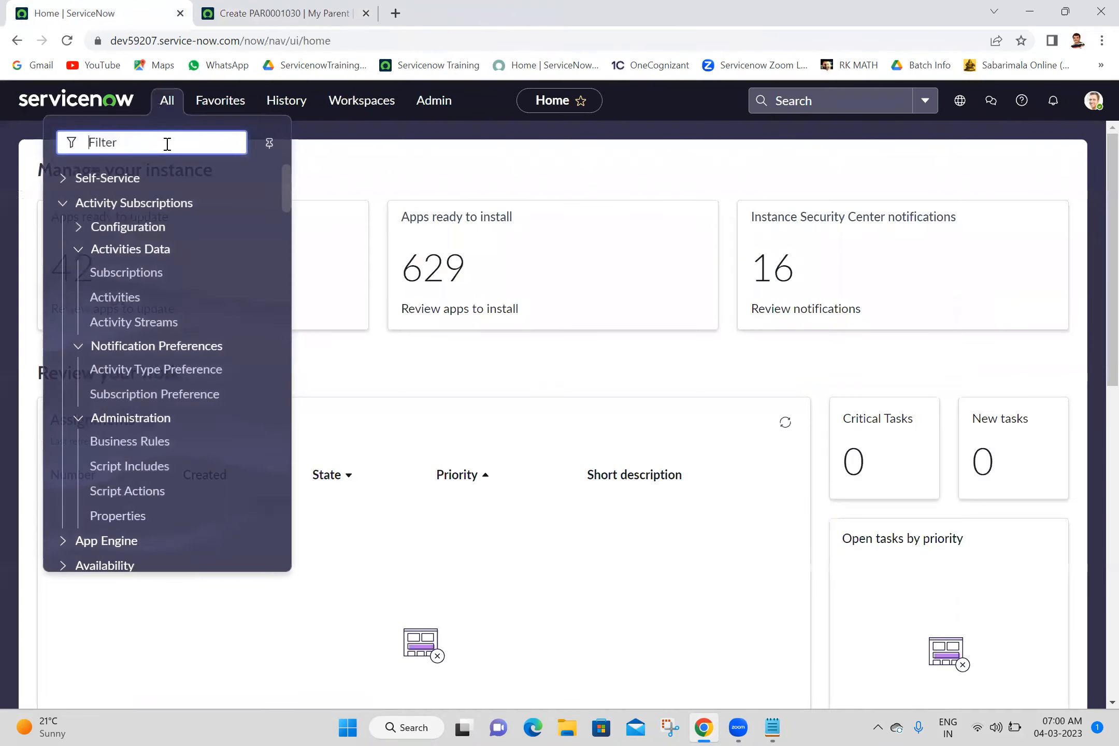
type("u_m")
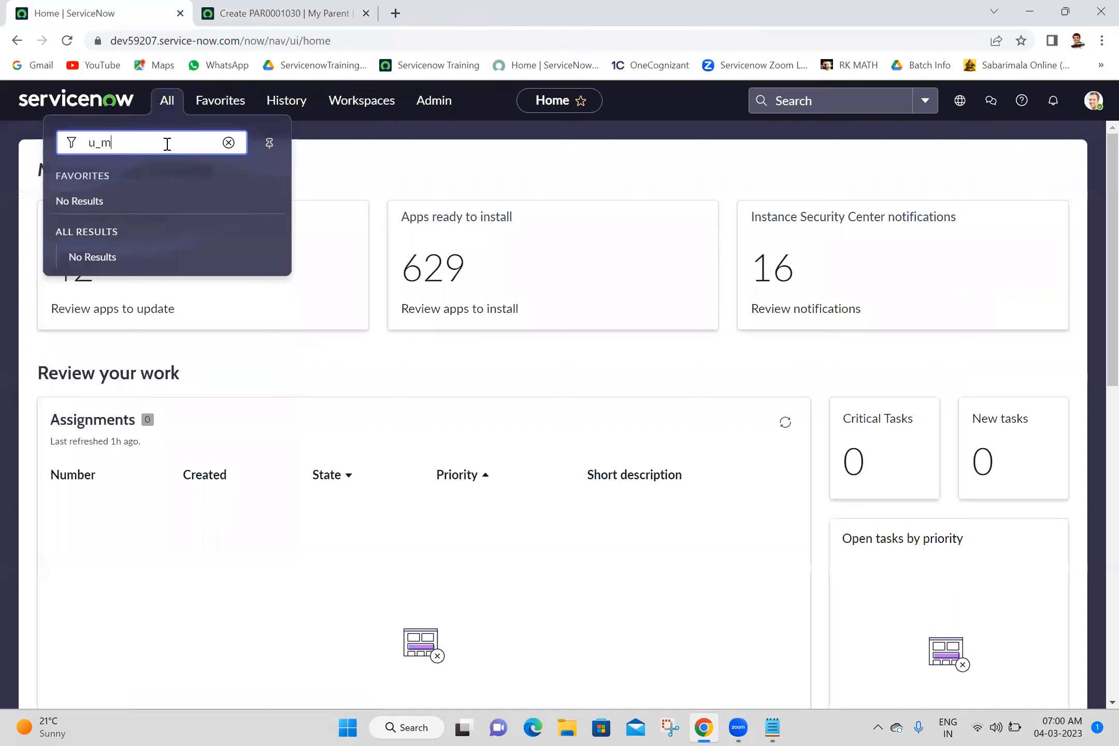
type("y_child.LI")
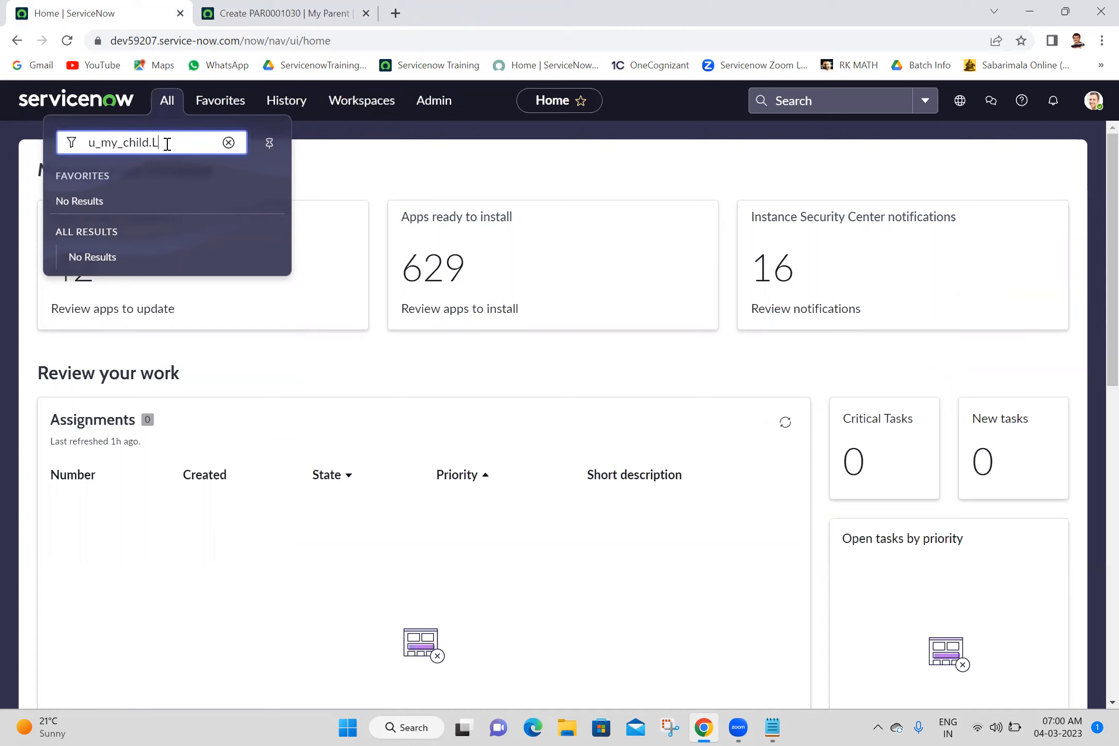
key("BackSpace")
type("FORM")
key("Return")
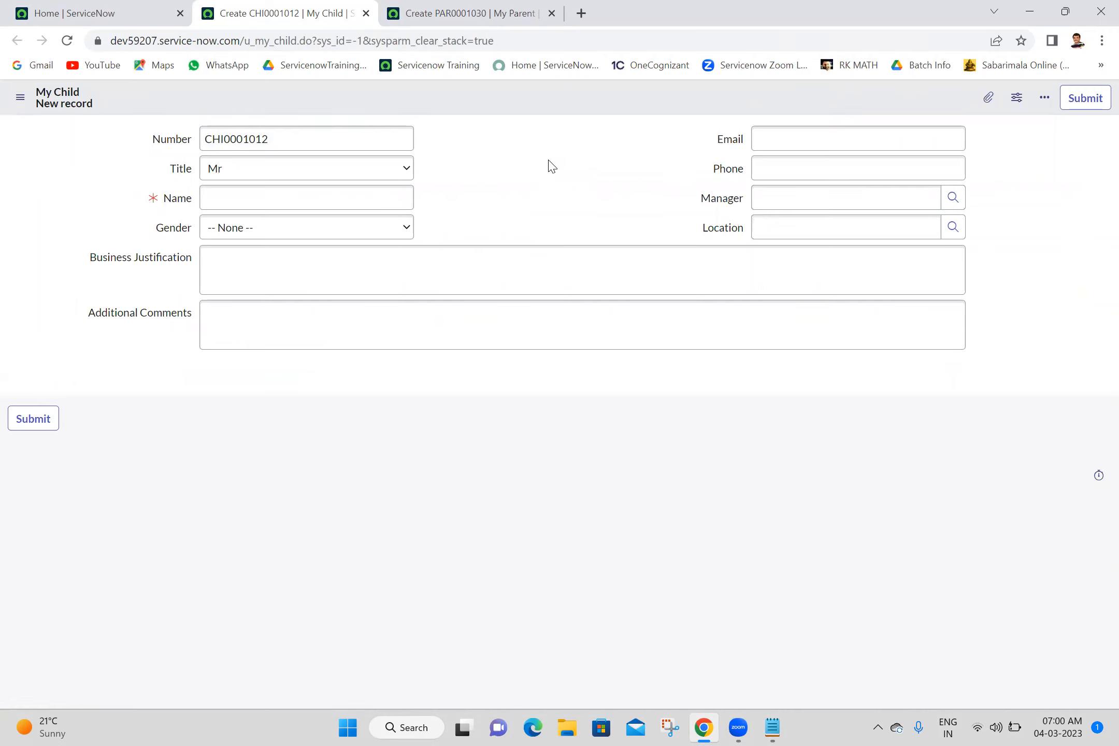
- Reload the new My Parent and My Child forms and compare the default value of their Title fields
left_click(498, 11)
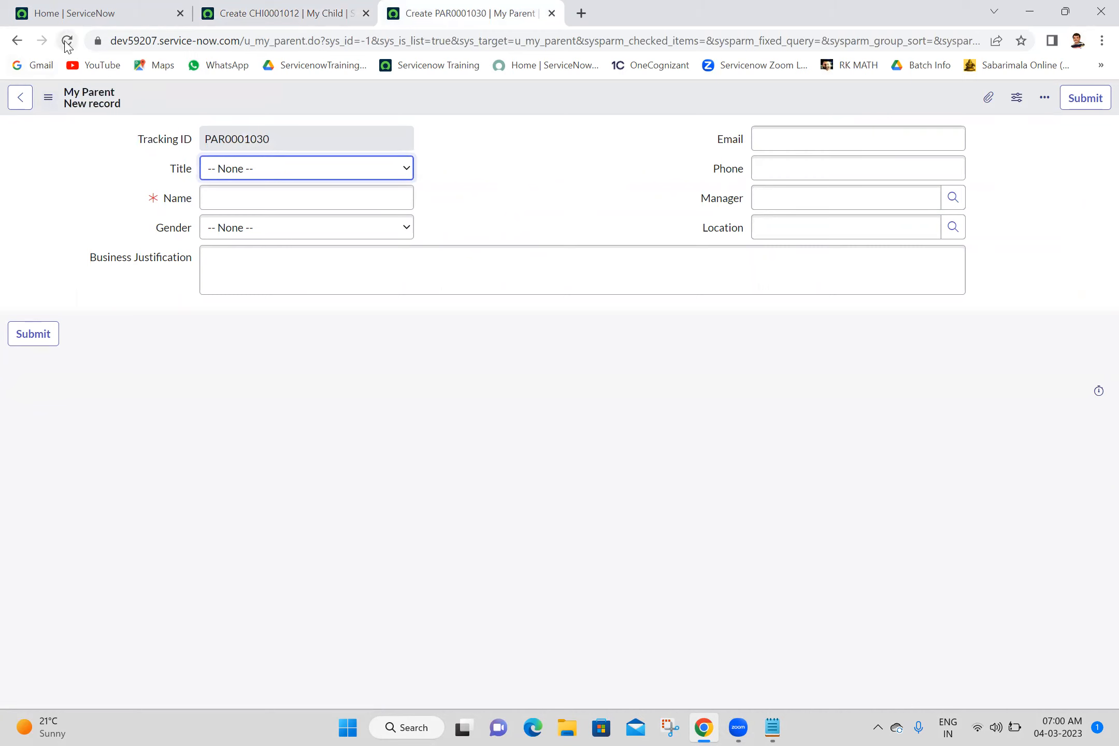
left_click(66, 41)
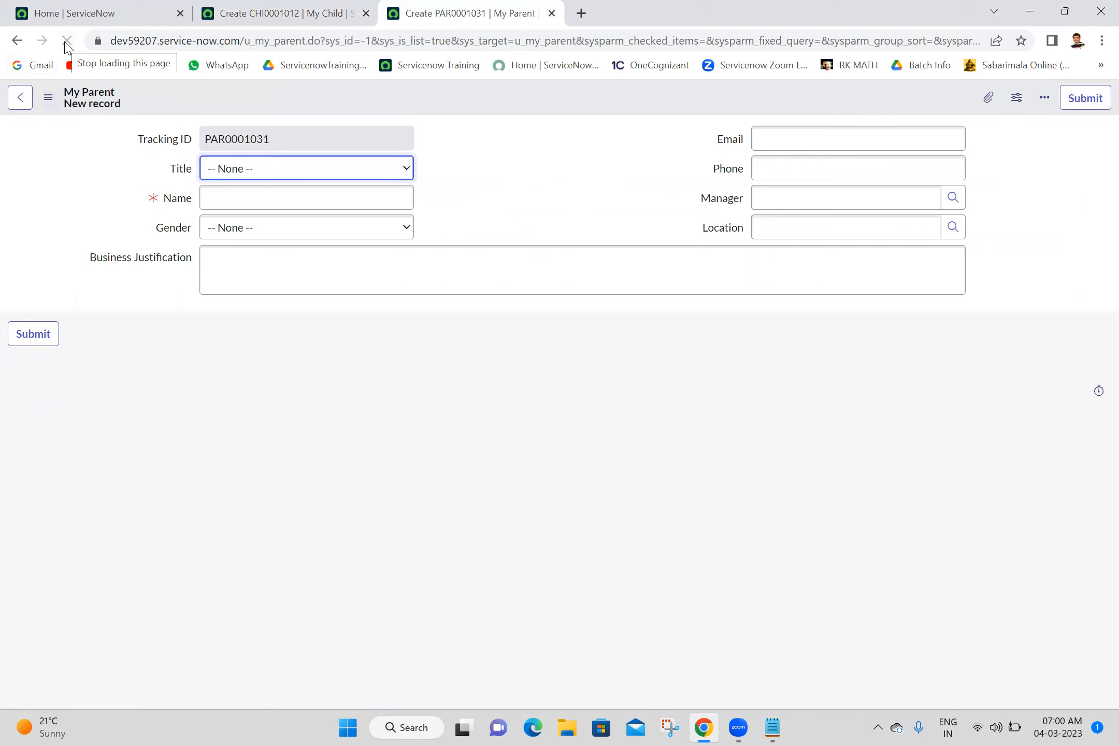
left_click(558, 223)
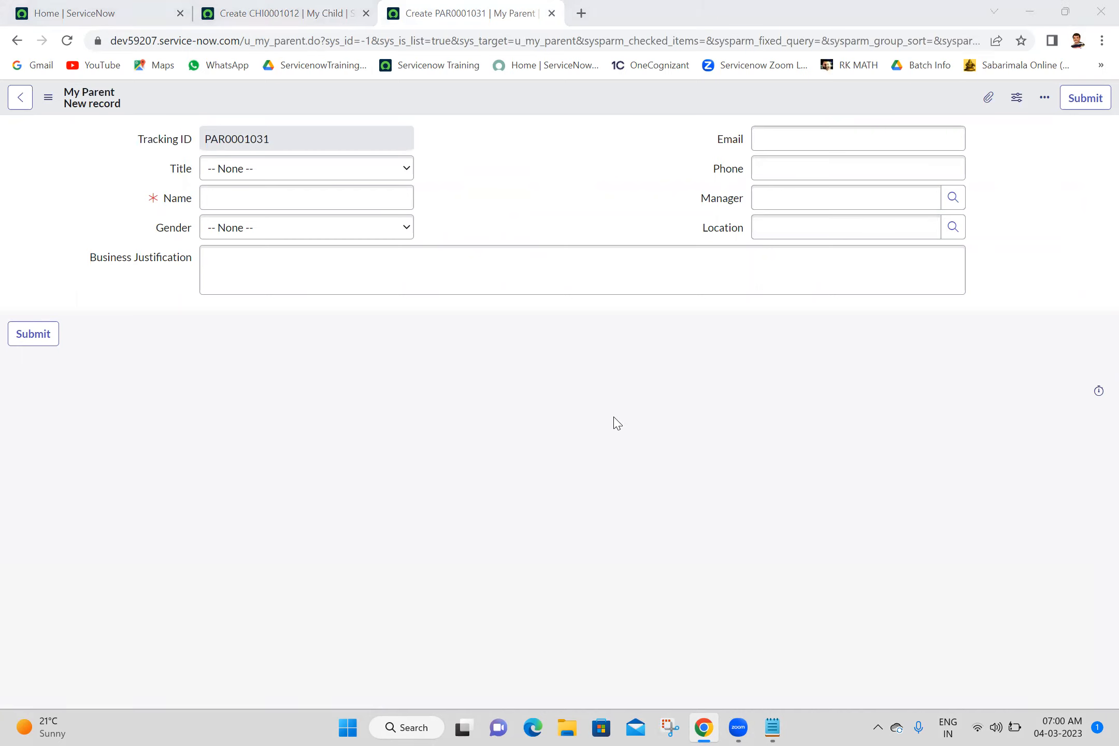
left_click(303, 10)
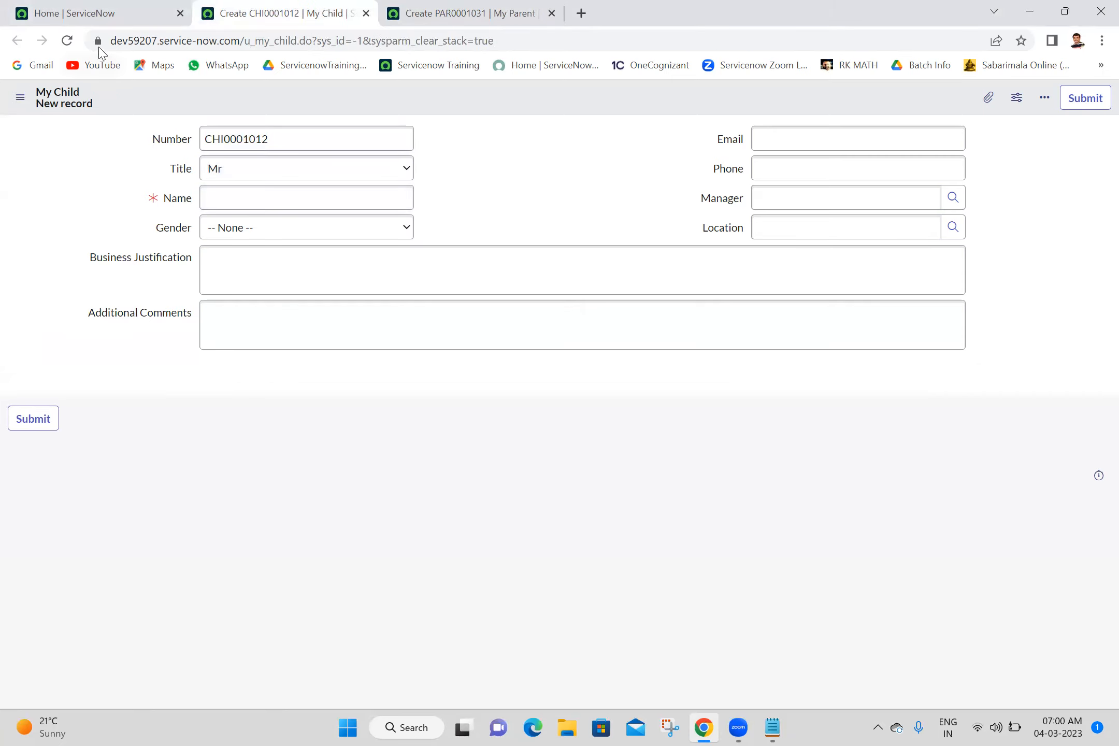
left_click(72, 45)
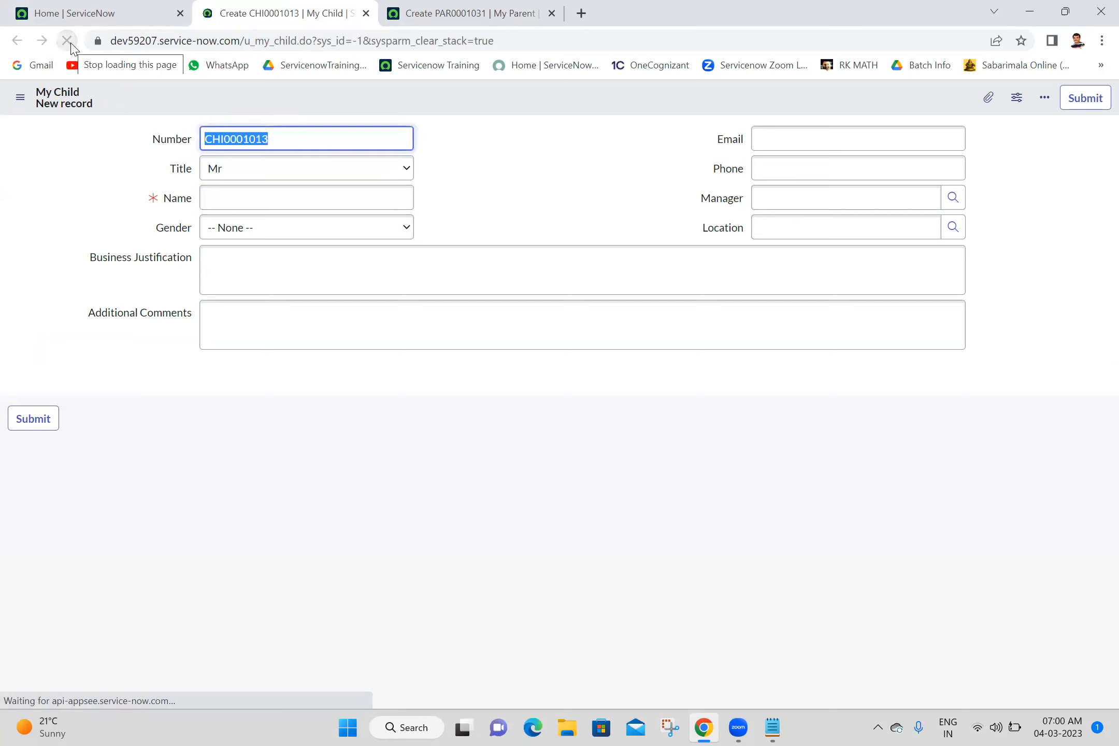
key("ctrl+Tab")
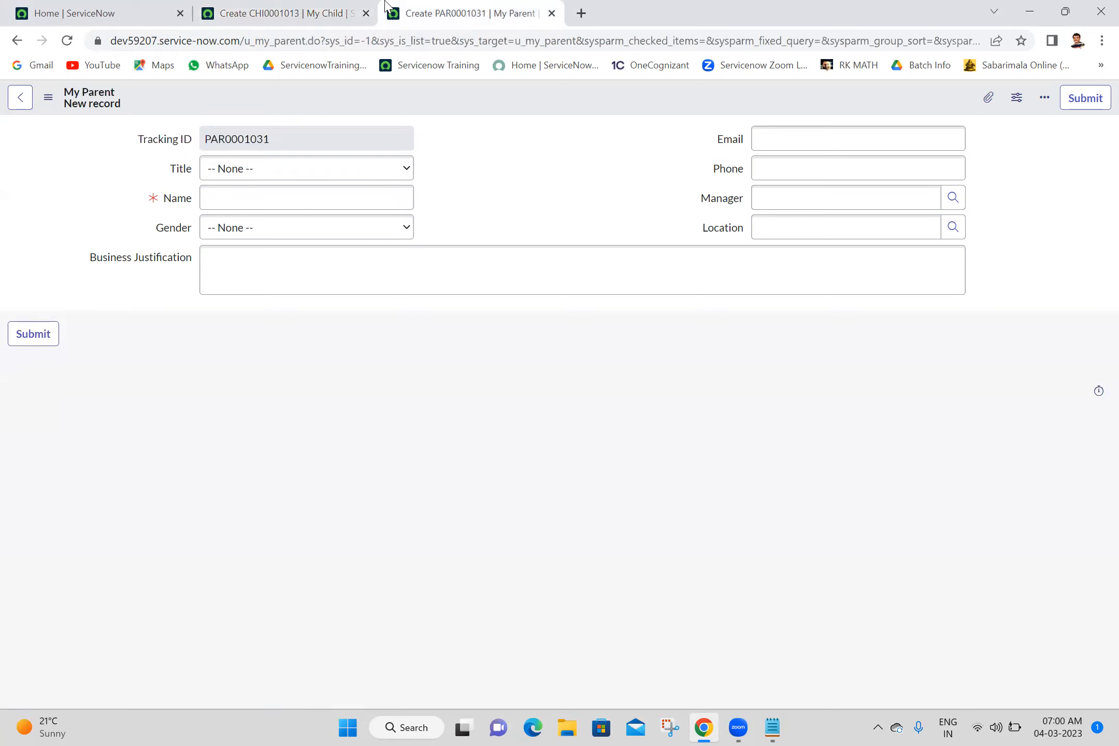
left_click(67, 41)
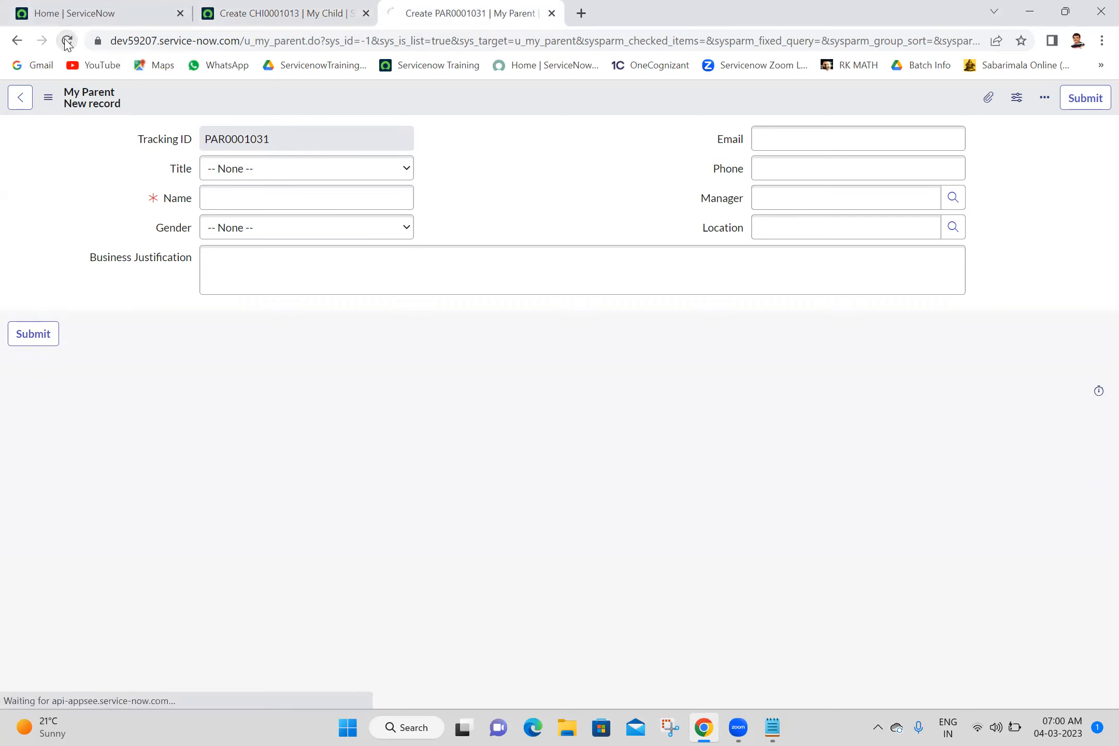
left_click(537, 155)
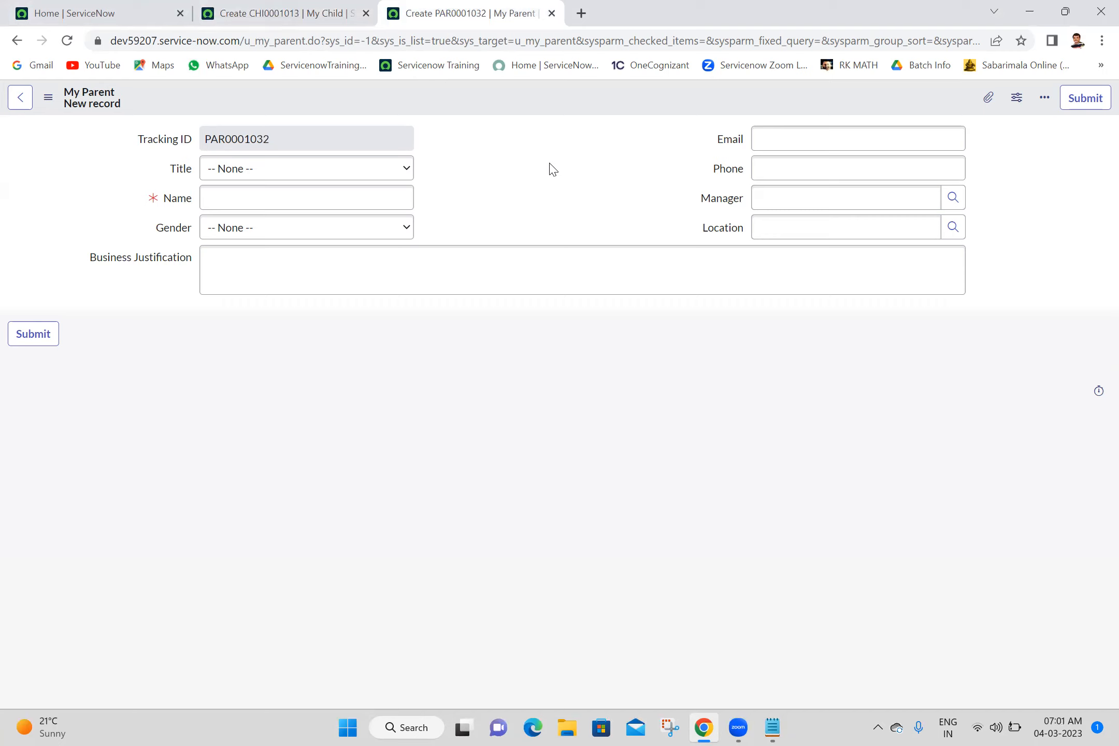
left_click(312, 13)
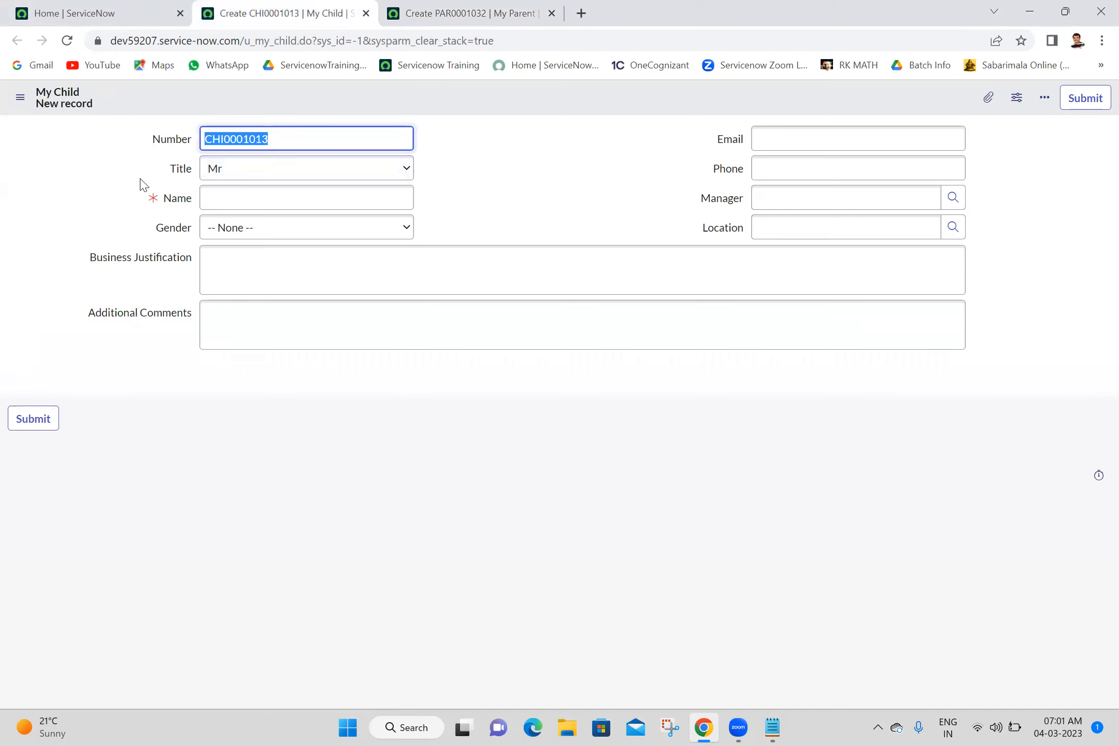
left_click(466, 12)
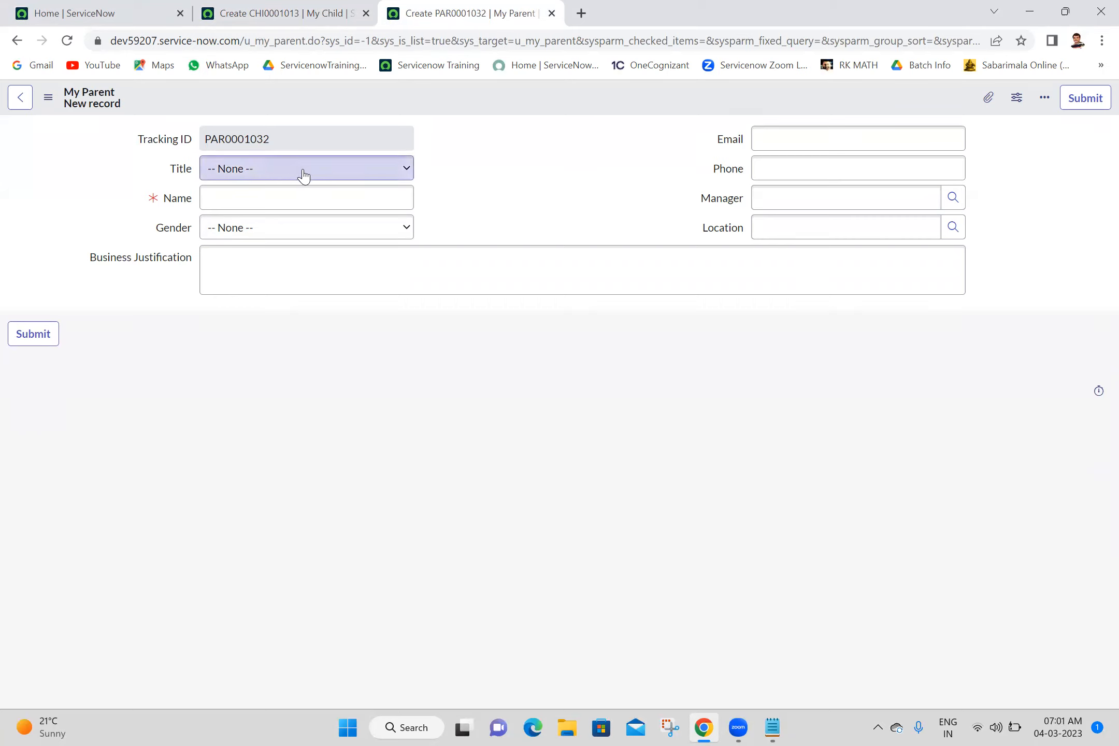
left_click(302, 7)
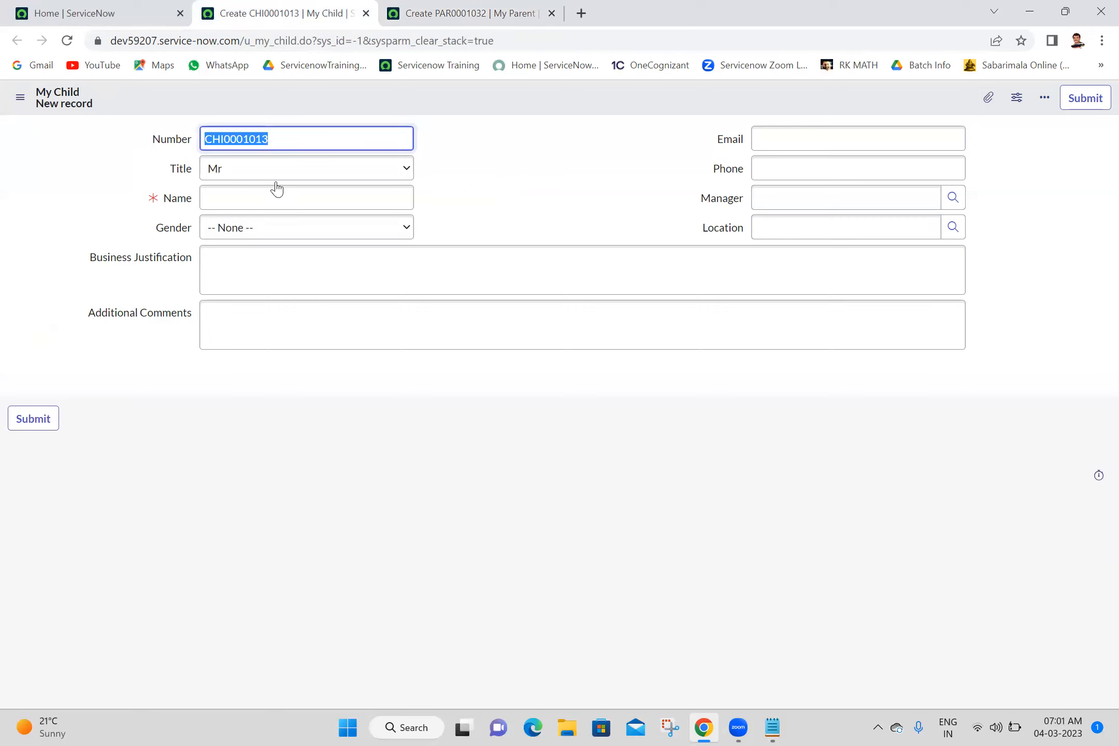
left_click(535, 181)
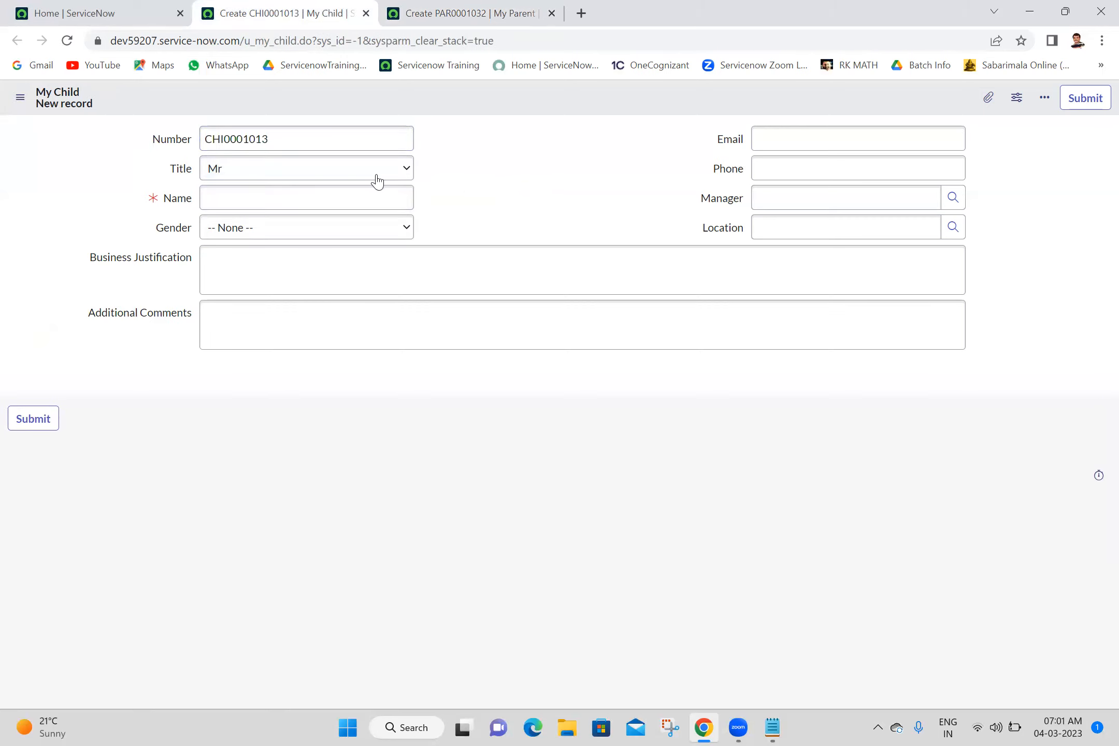
- Open the dictionary entry of the My Child form's Title field and view its u_my_child override in a separate tab
right_click(179, 175)
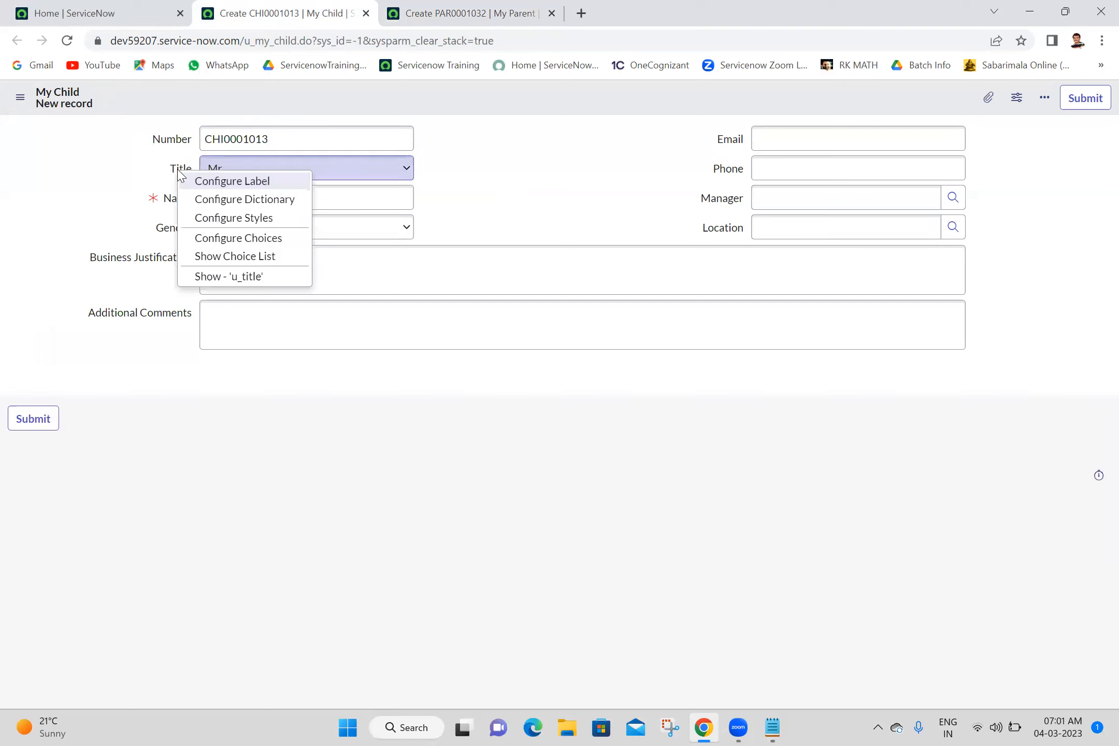
left_click(220, 202)
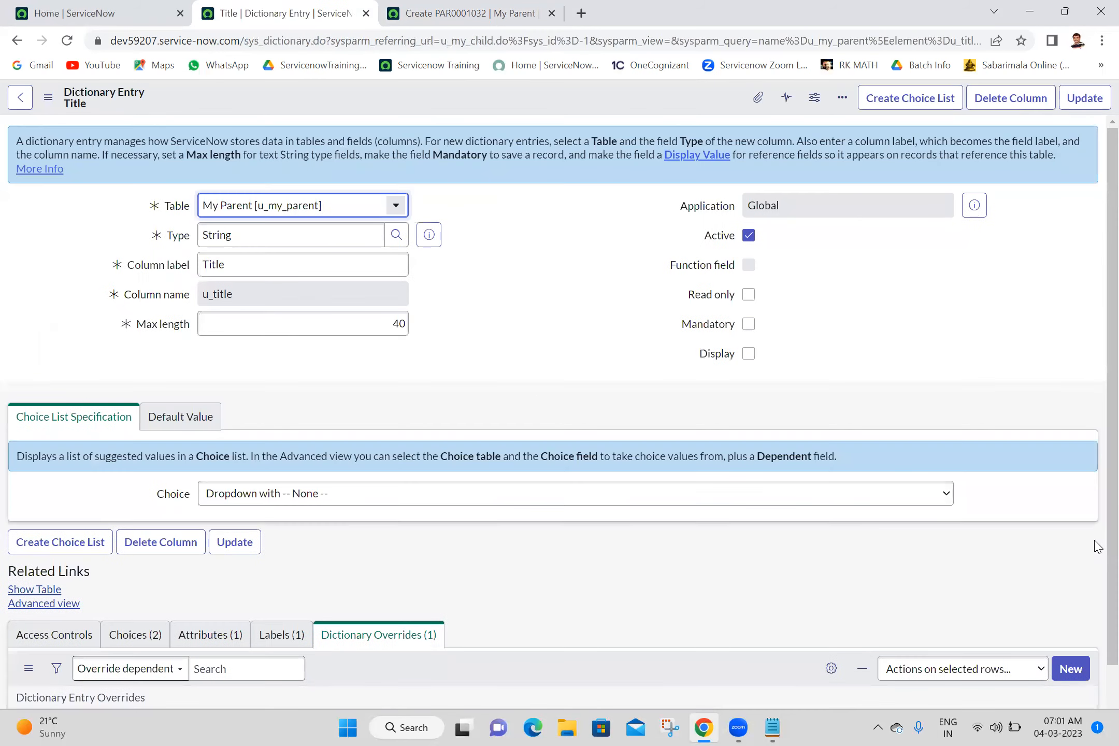
scroll(1097, 612, "down", 2)
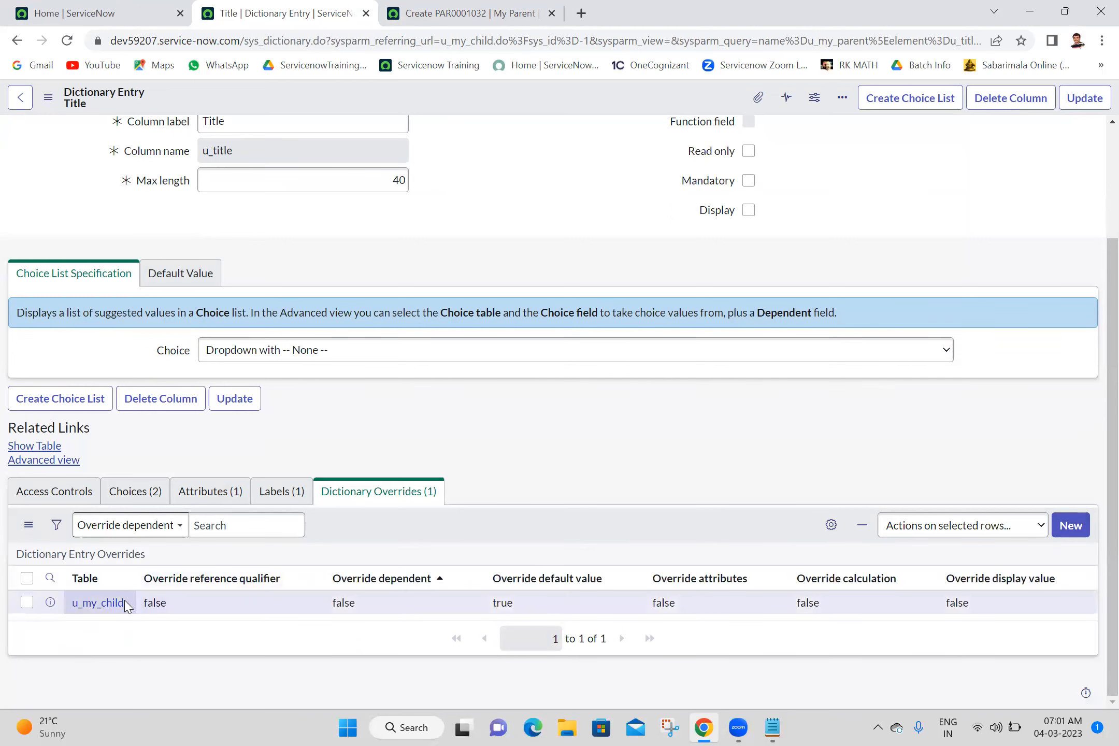
middle_click(104, 607)
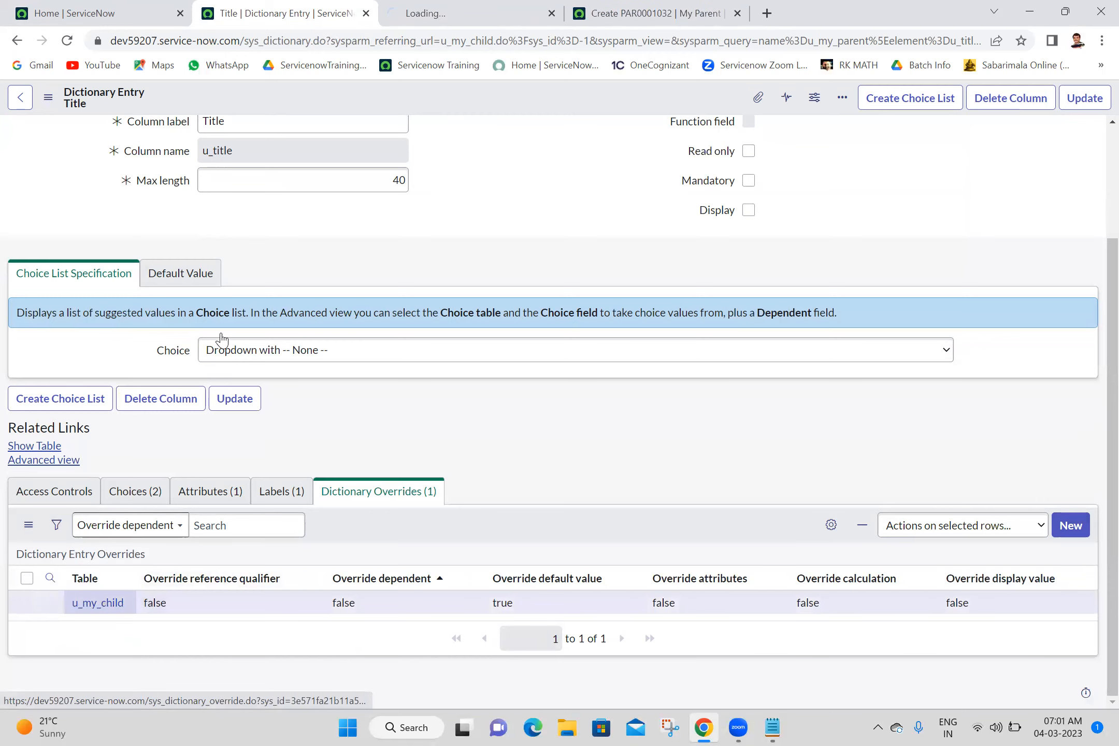
left_click(471, 13)
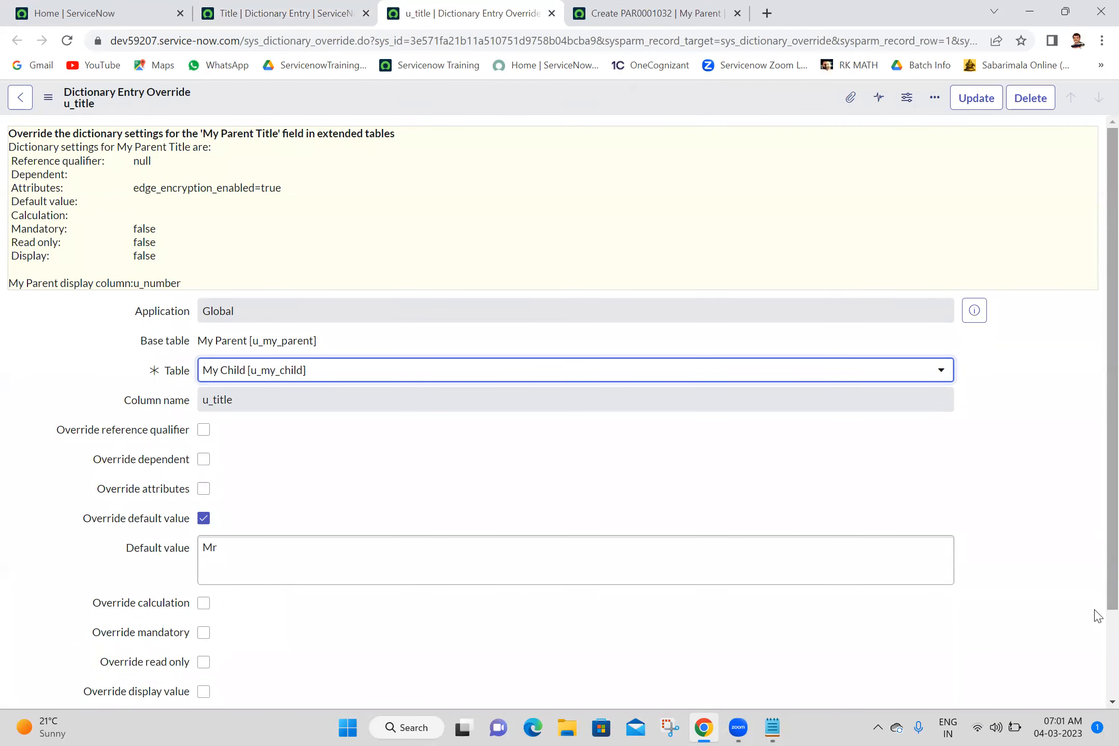
- Override read only for Title on the My Child table, set it to read only, and update the override and the dictionary entry
scroll(1098, 636, "down", 2)
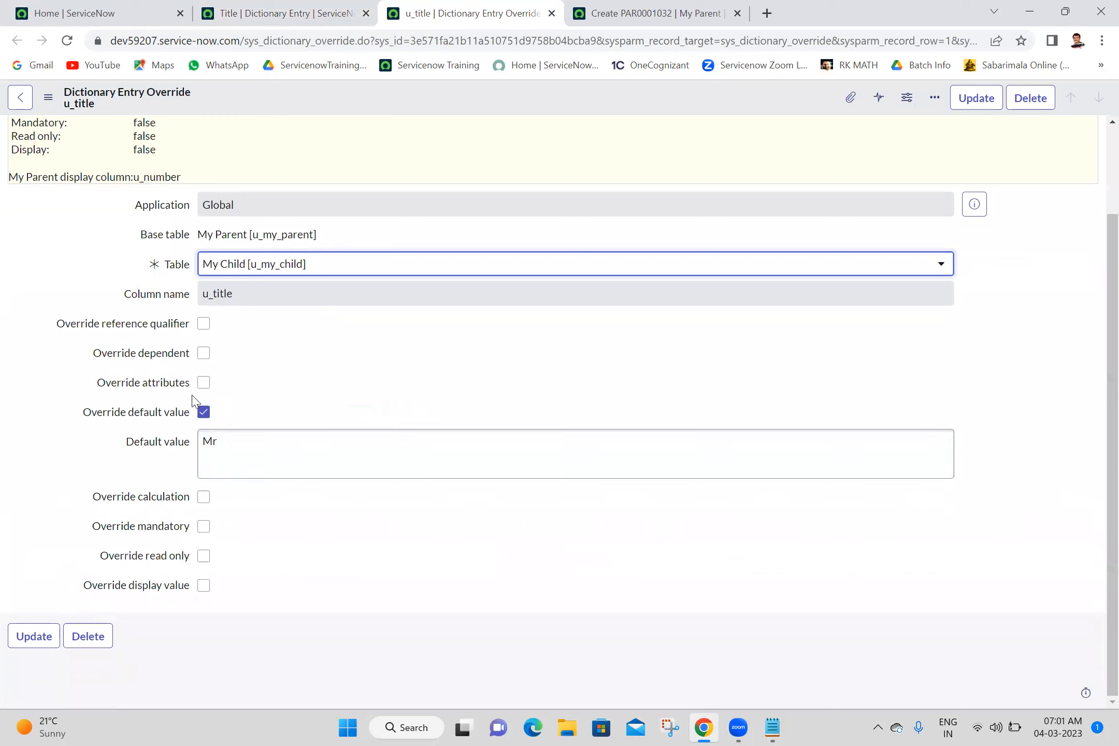
left_click(205, 559)
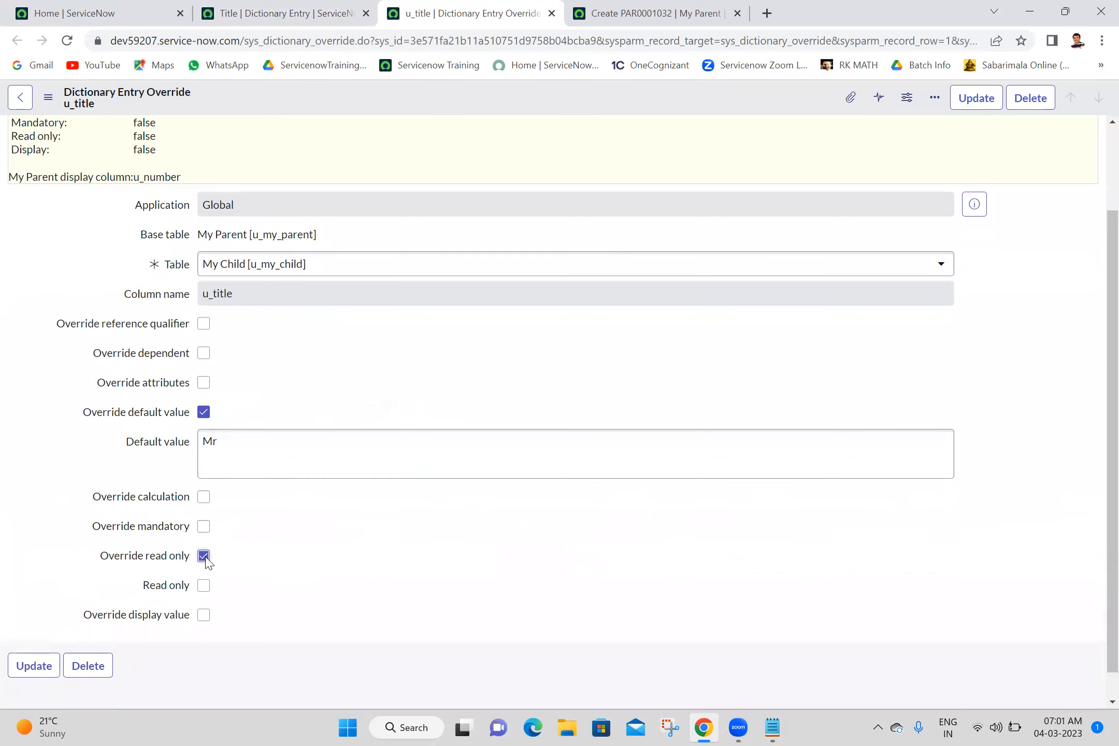
left_click(201, 589)
left_click(965, 106)
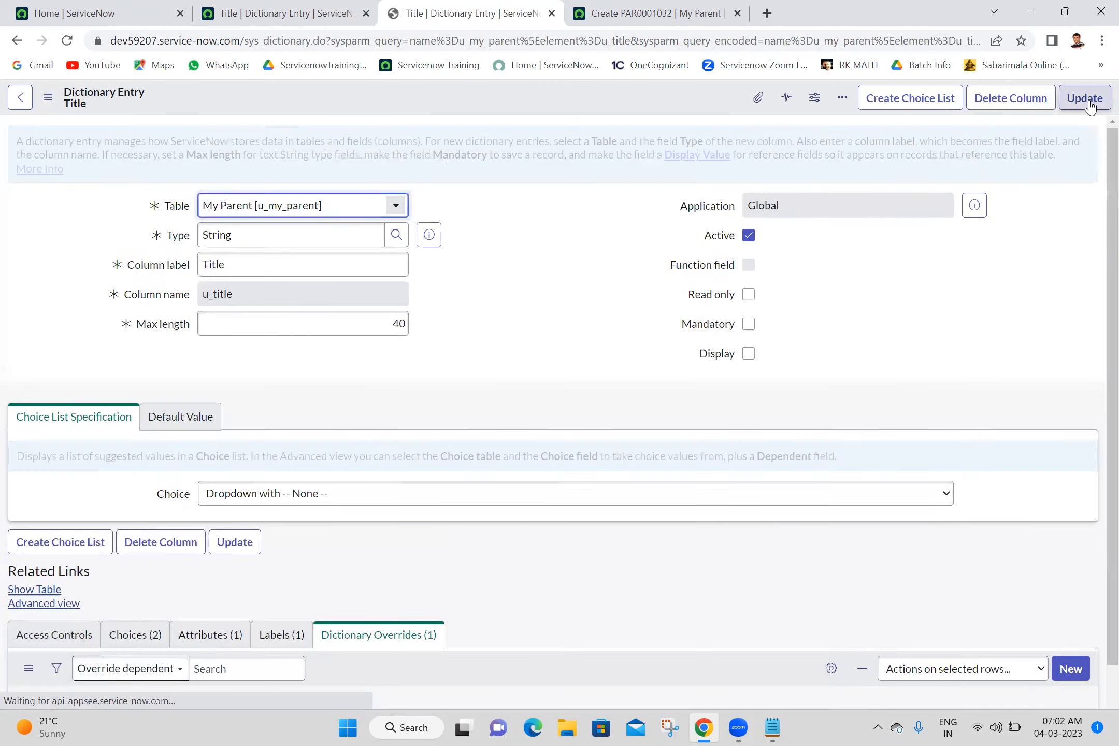
left_click(1090, 99)
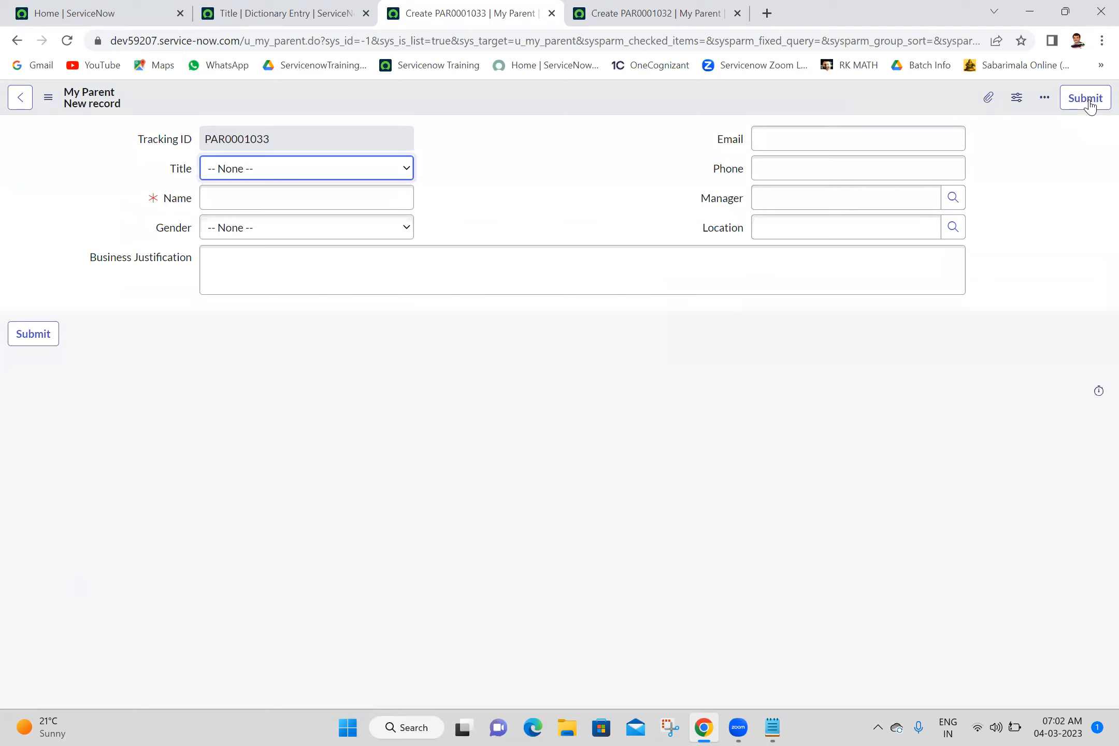
- Check whether the Title field on the new My Parent record can still be edited
left_click(257, 171)
left_click(257, 171)
left_click(534, 207)
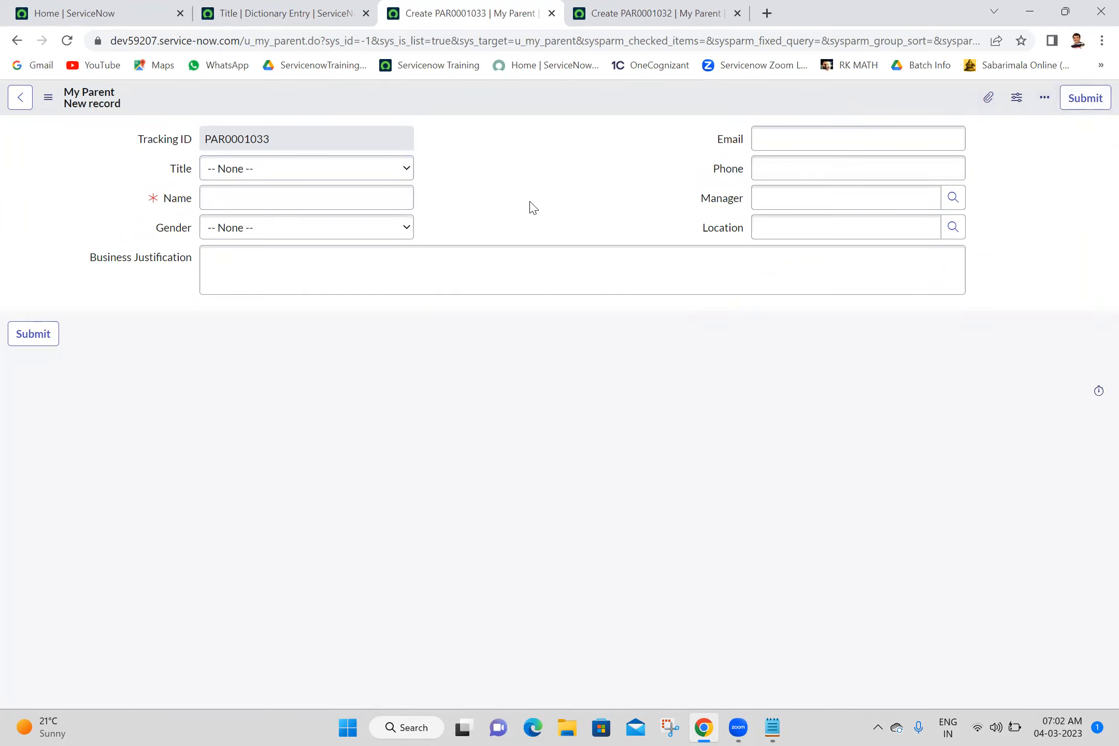
- Open another blank My Child form with u_my_child.FORM to check its Title field
left_click(170, 12)
left_click(167, 101)
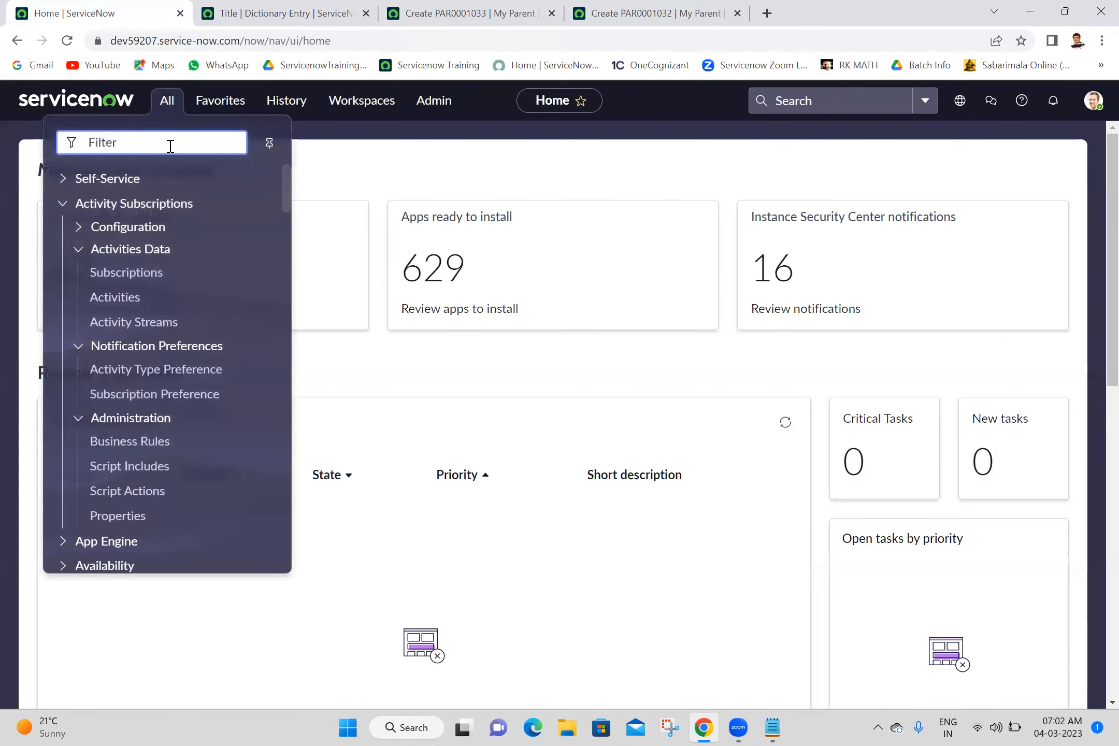
type("u_my")
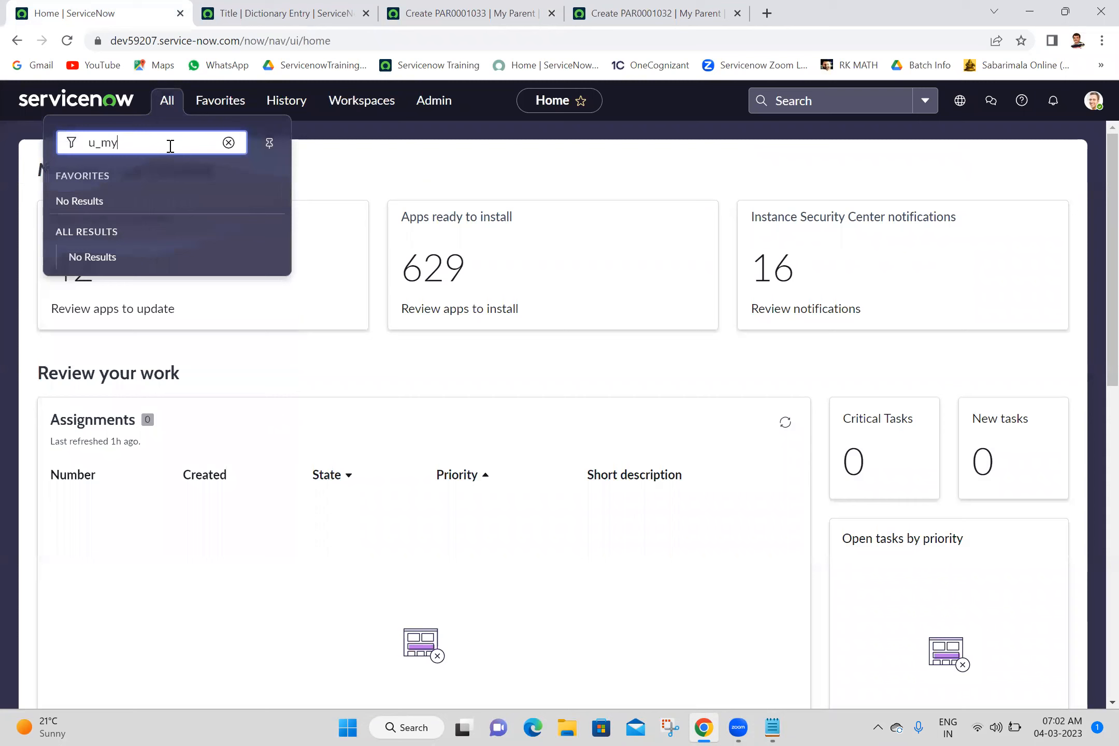
type("_child.")
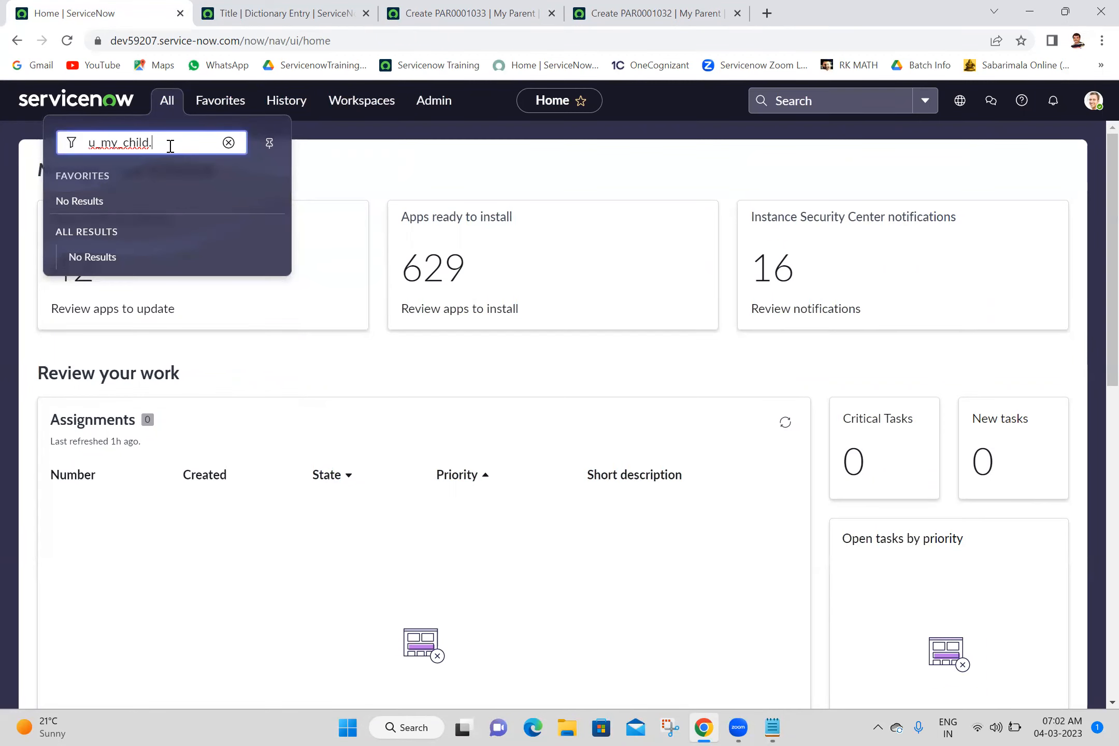
type("FORM")
key("Return")
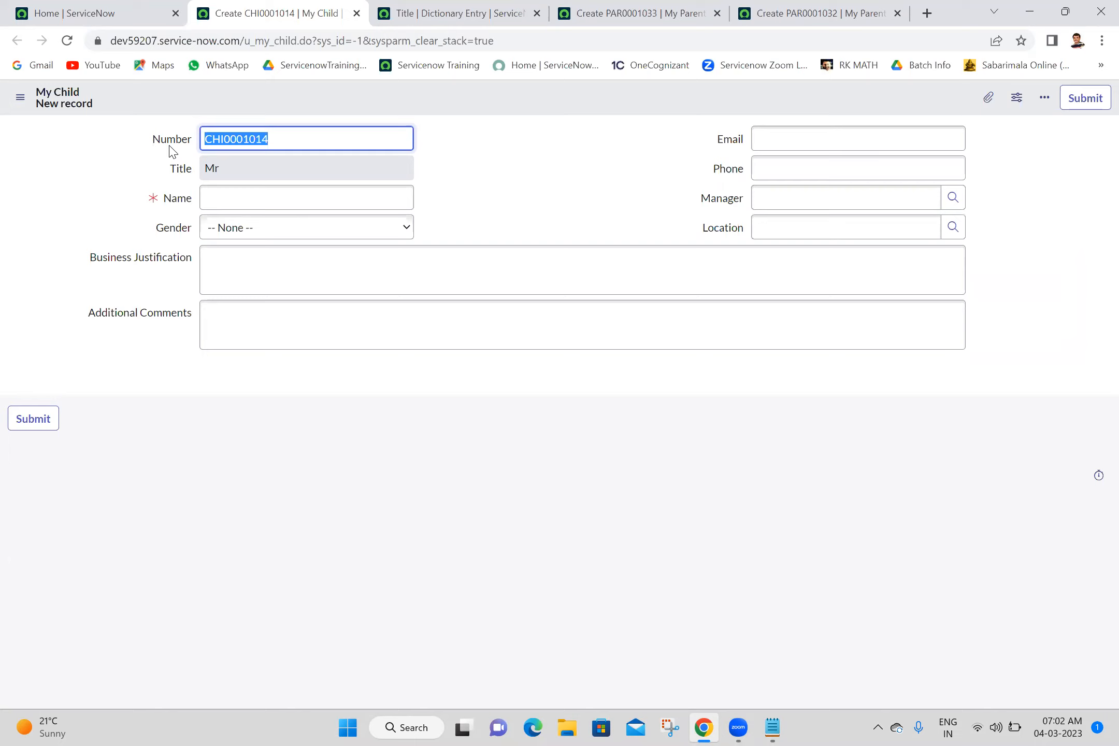
- Close the leftover Title dictionary entry tab and examine the mandatory Name field on the My Parent form
left_click(466, 12)
left_click(537, 14)
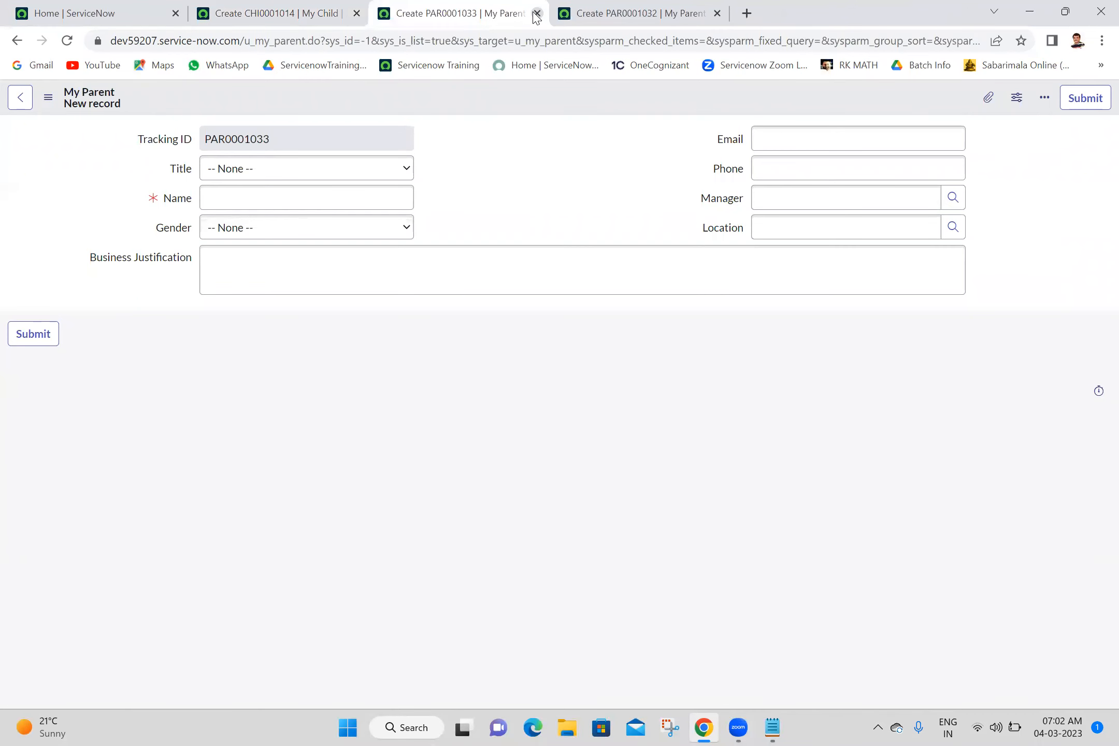
double_click(176, 203)
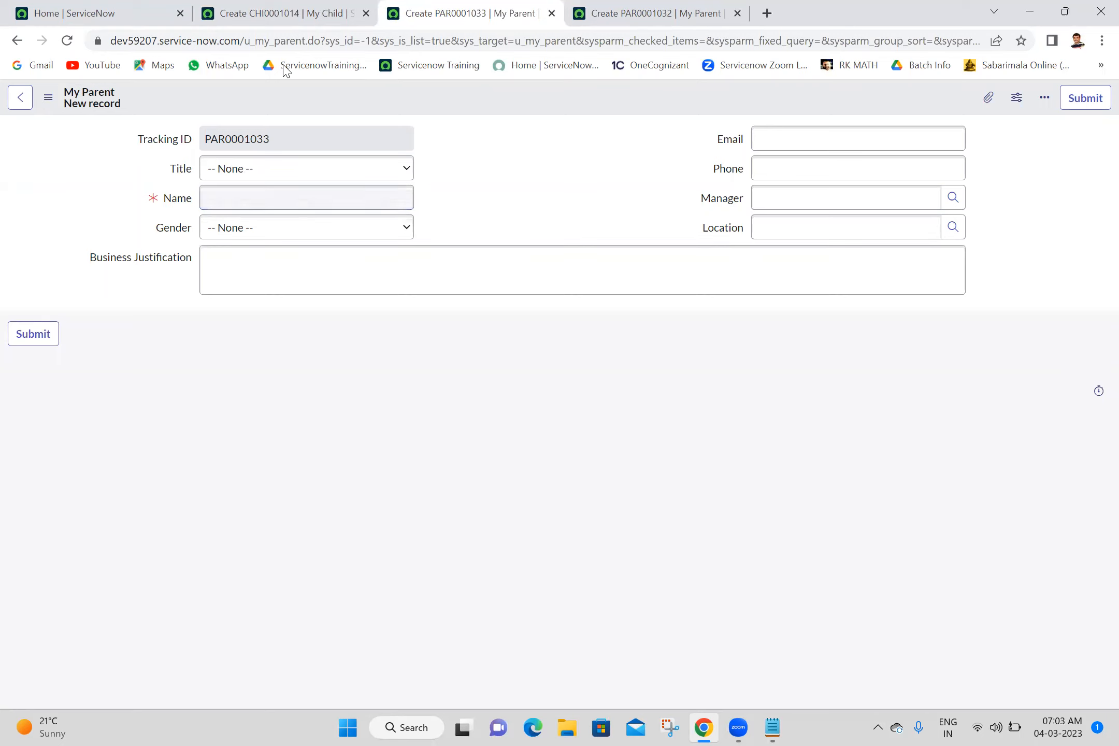
- Open the dictionary entry of the Name field from the new My Child form
left_click(340, 11)
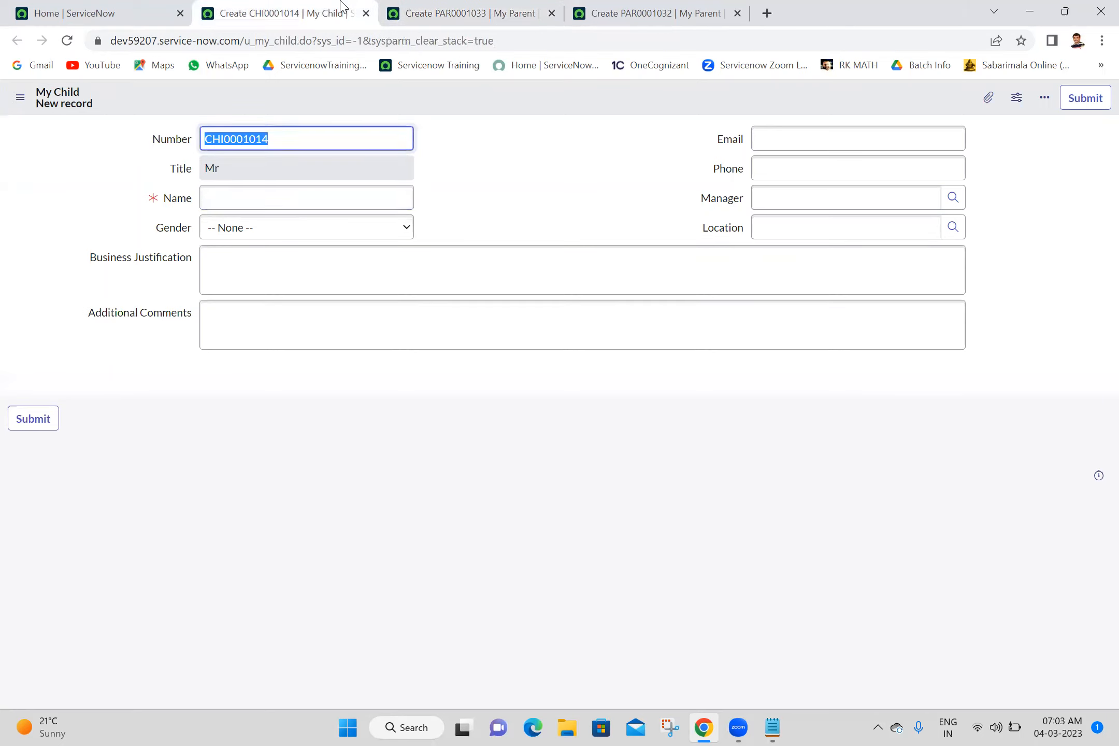
right_click(172, 199)
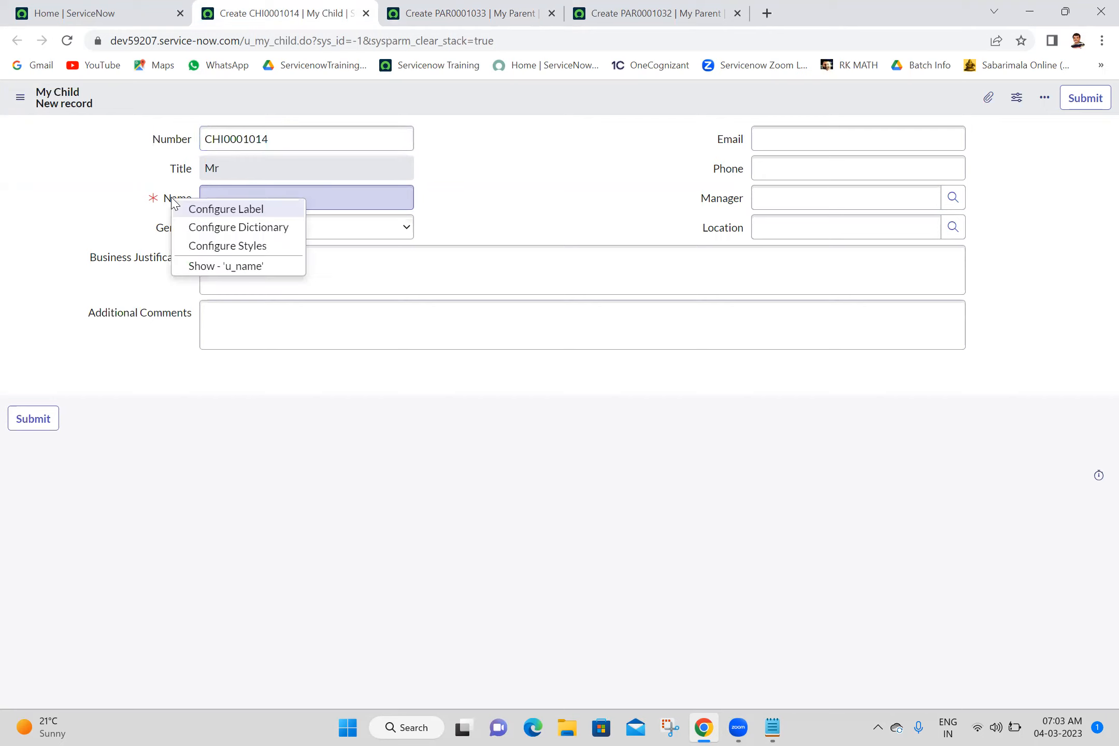
left_click(224, 228)
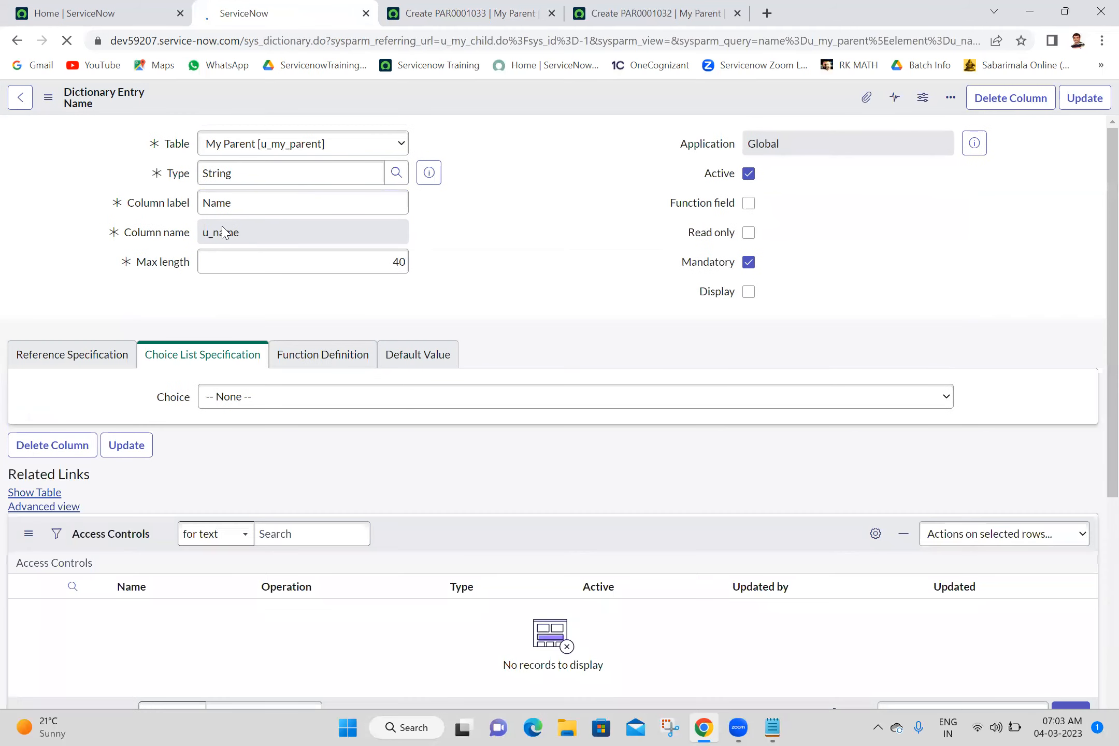
- Add a dictionary override for the Name field on My Child with Override mandatory enabled and Mandatory unchecked, and save the dictionary entry
scroll(1095, 643, "down", 3)
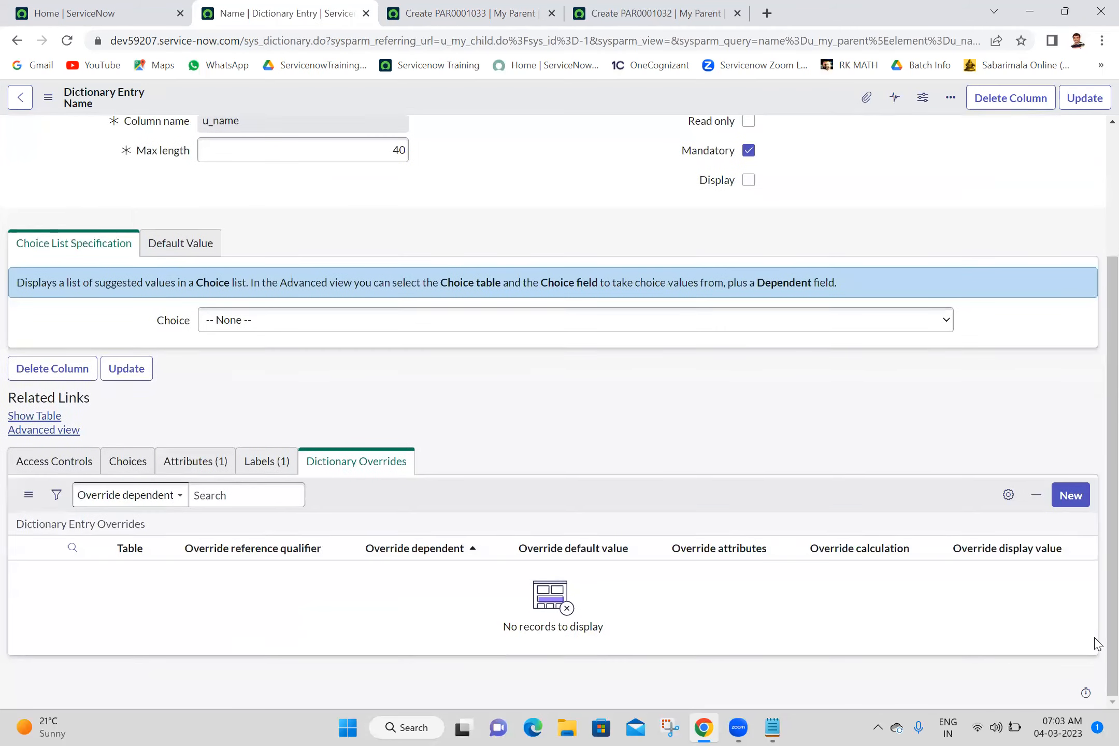
left_click(1072, 498)
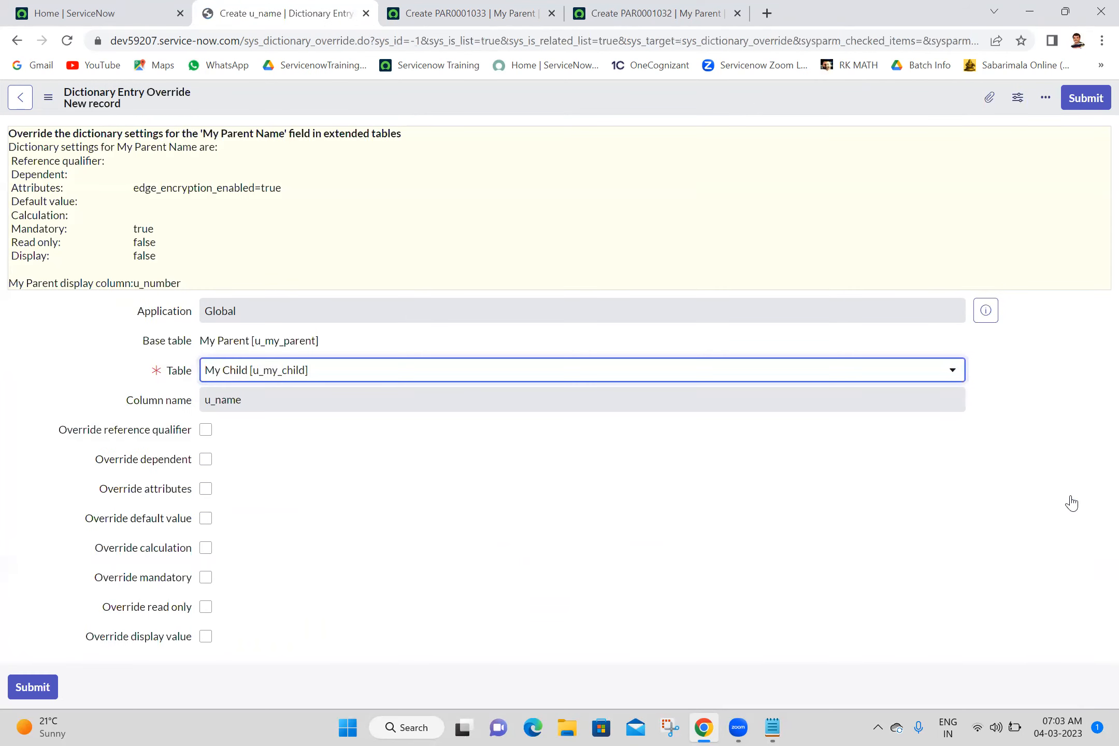
left_click(204, 577)
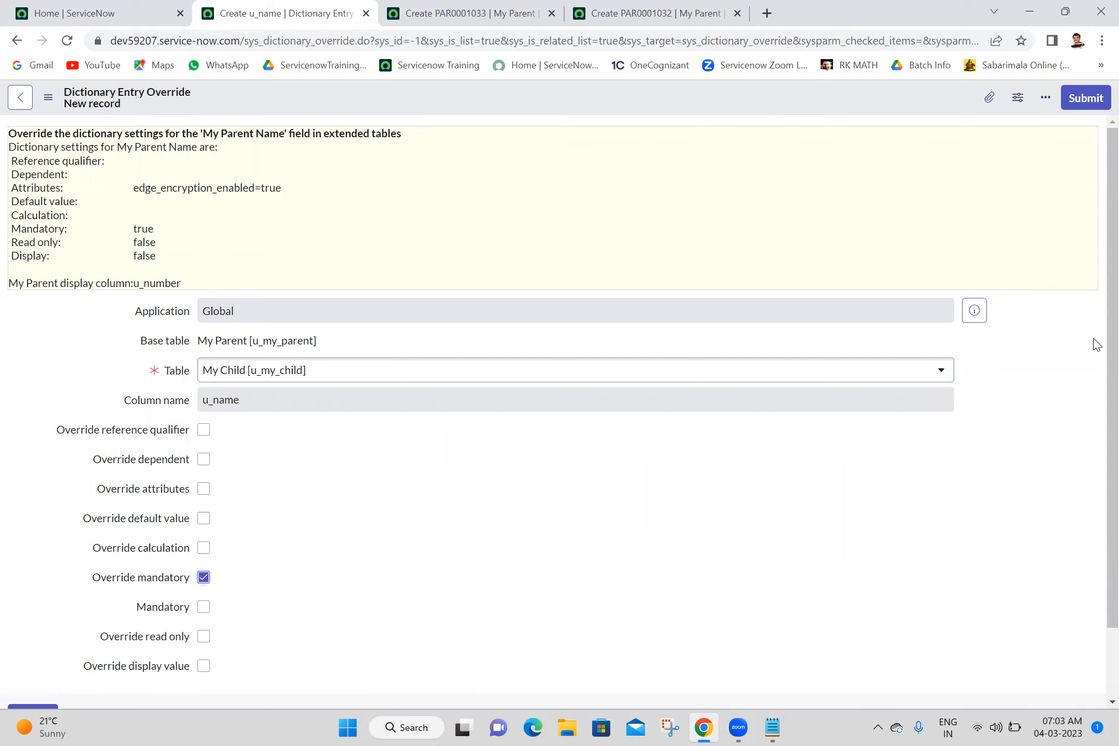
left_click(1090, 100)
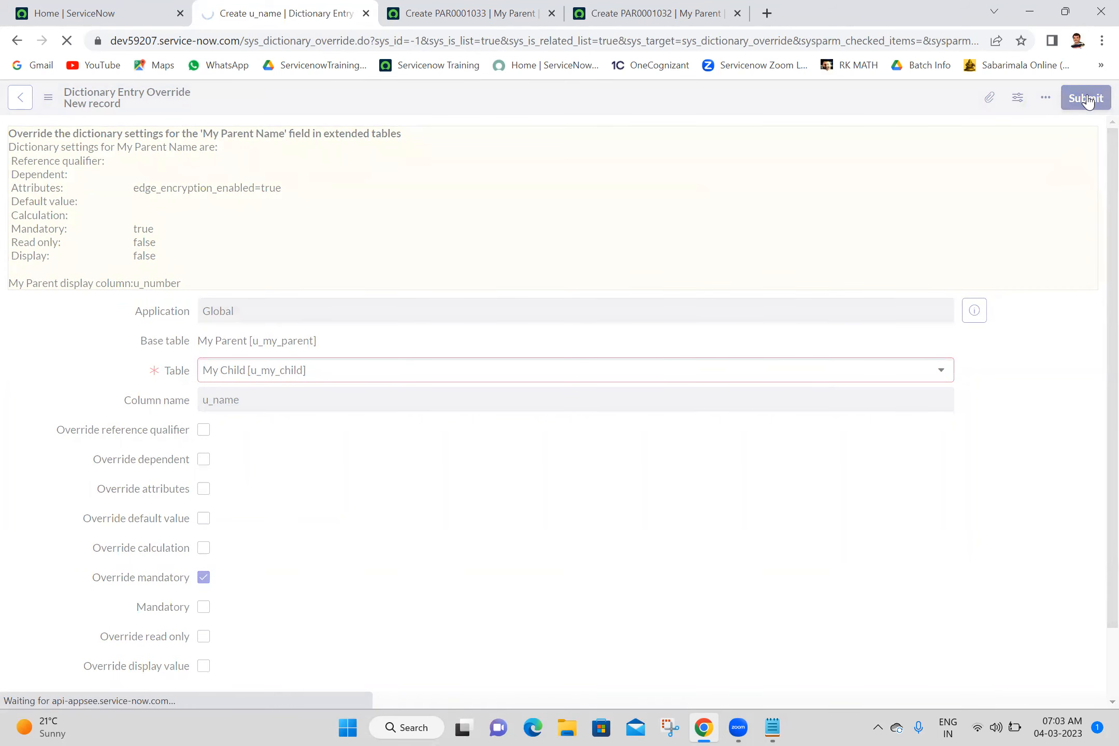
left_click(1085, 99)
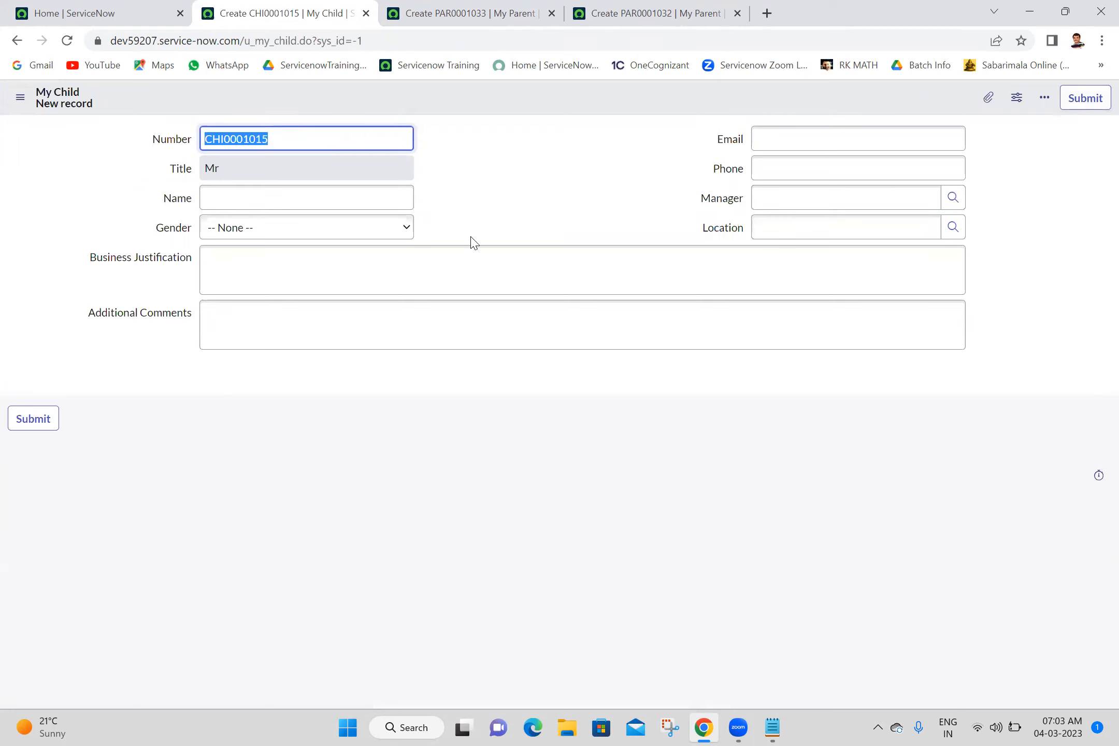
- Reload the new My Parent and My Child forms to compare whether the Name field is mandatory on each
left_click(513, 11)
left_click(70, 41)
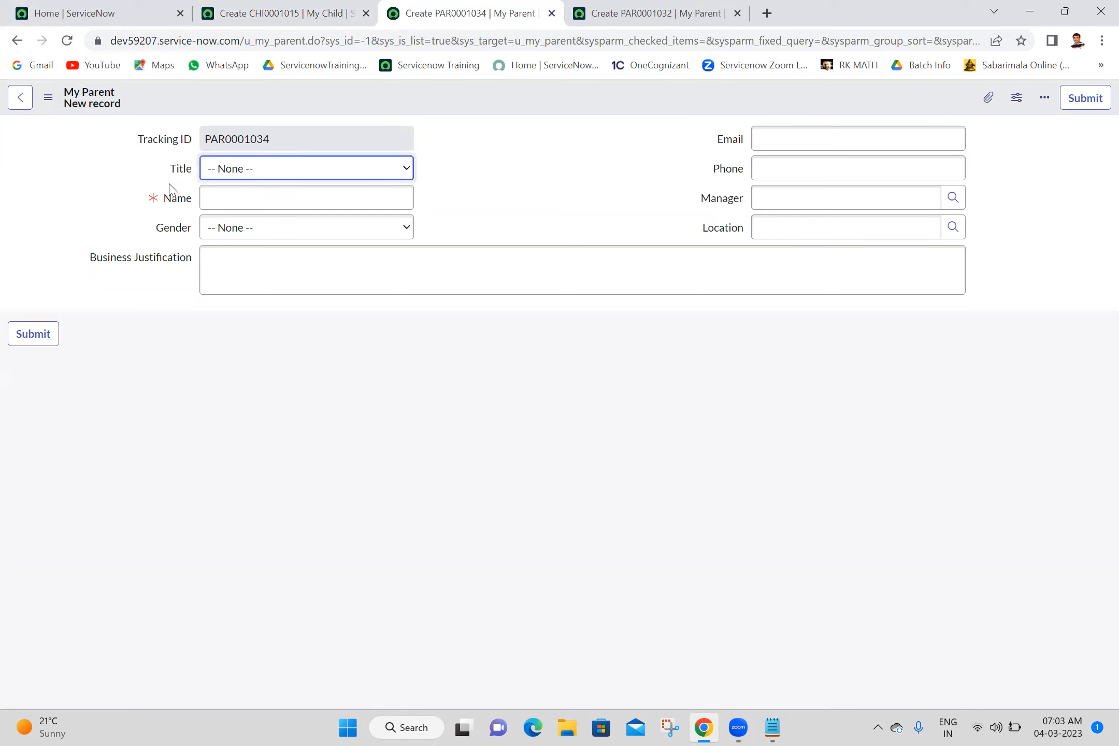
left_click(242, 11)
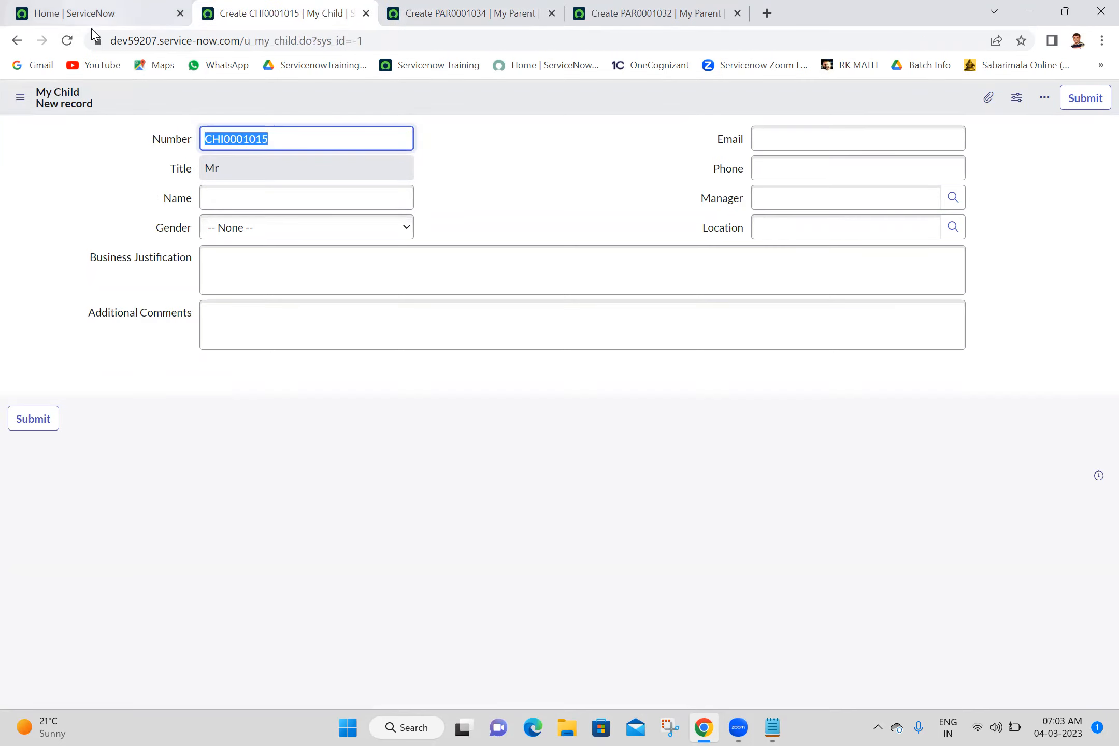
left_click(69, 40)
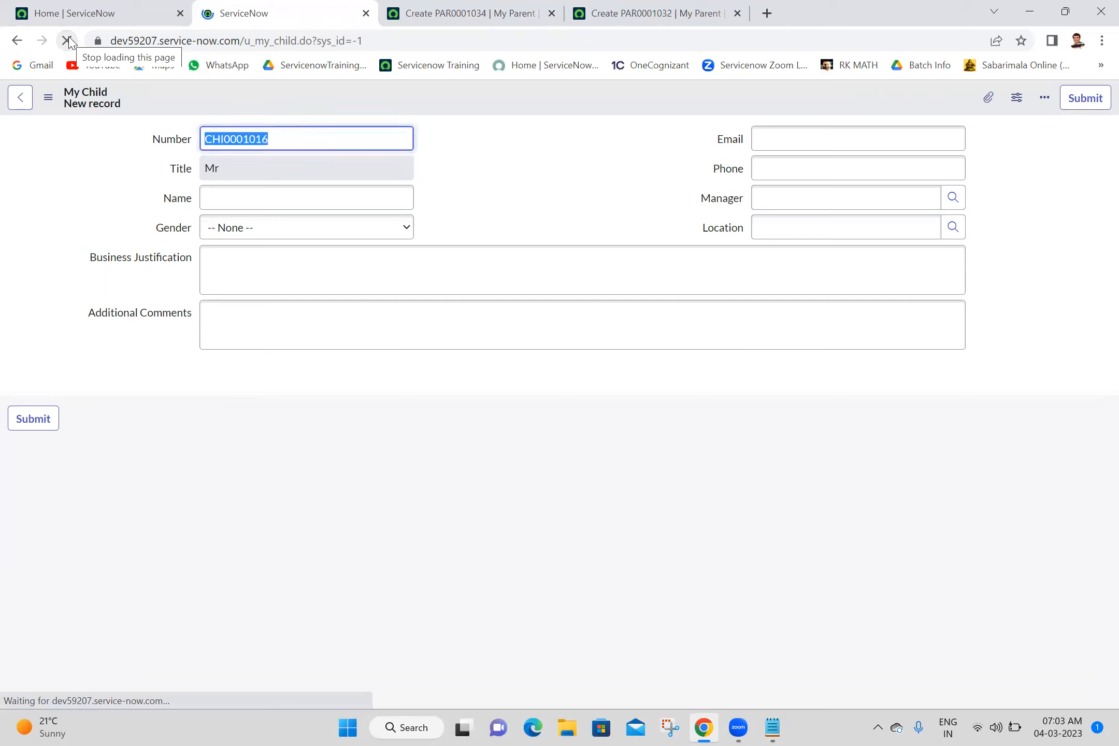
- Open the dictionary entry of the Gender field from the My Child form and show its dictionary overrides
right_click(172, 236)
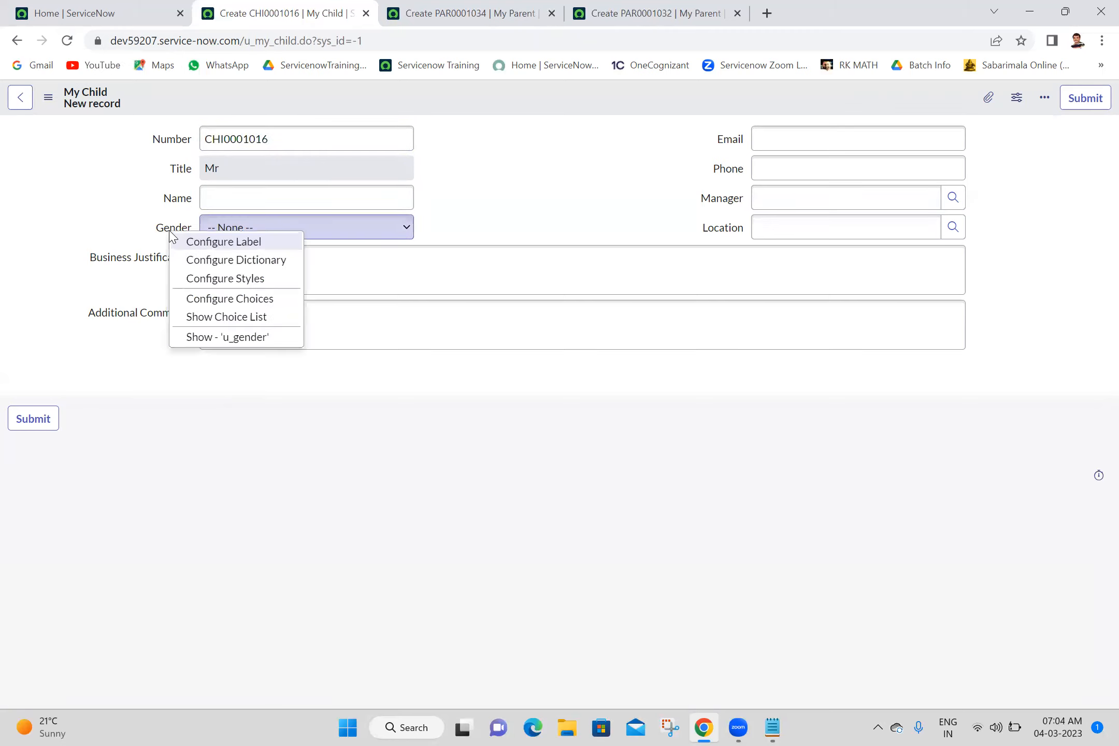
left_click(218, 263)
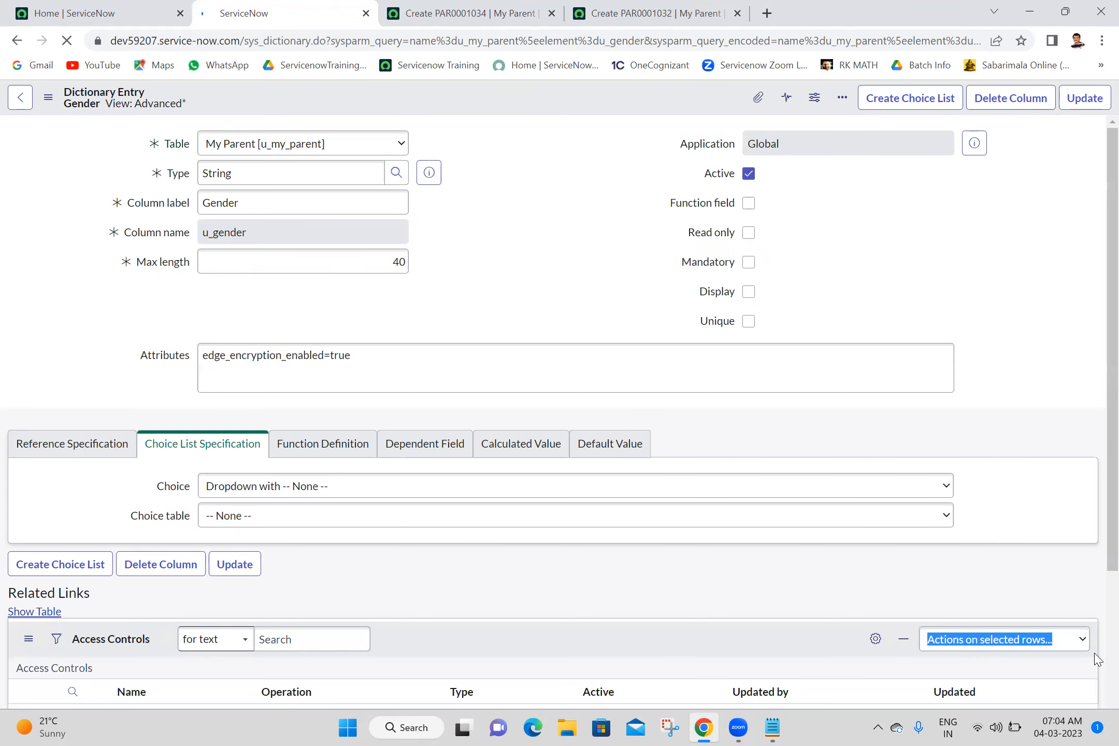
scroll(1095, 659, "down", 4)
scroll(1095, 660, "down", 2)
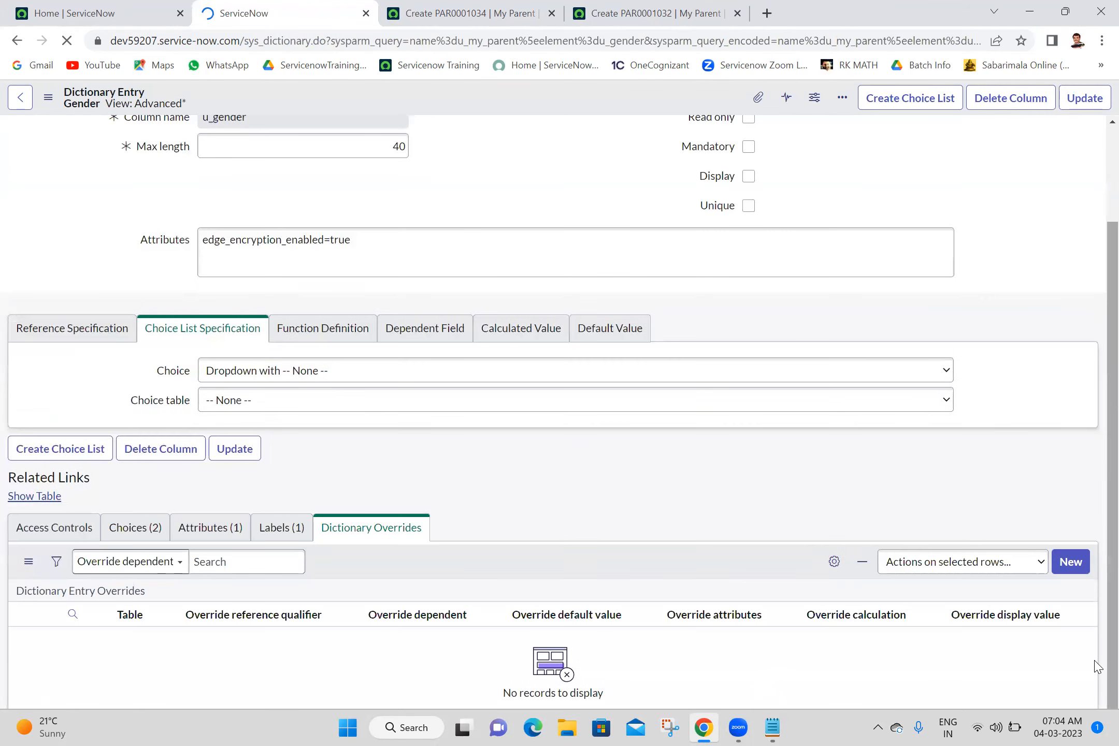
scroll(1095, 648, "down", 4)
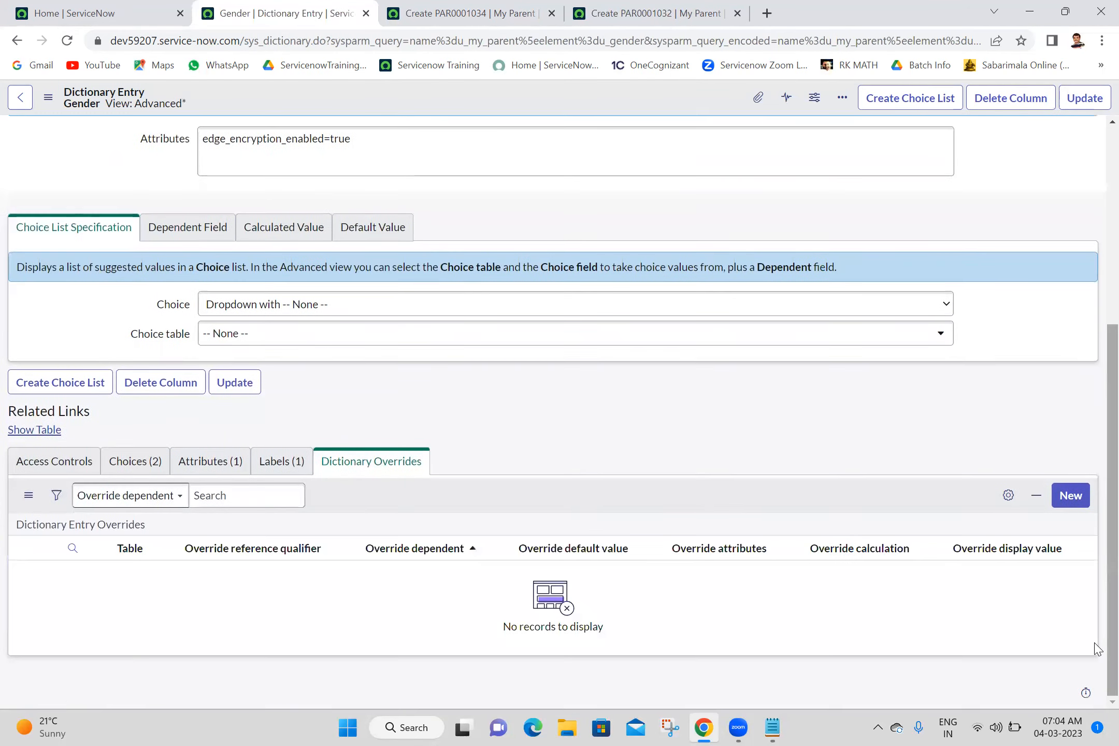
- Create a dictionary override for Gender on the My Child table with Override mandatory and Mandatory both enabled
left_click(1066, 503)
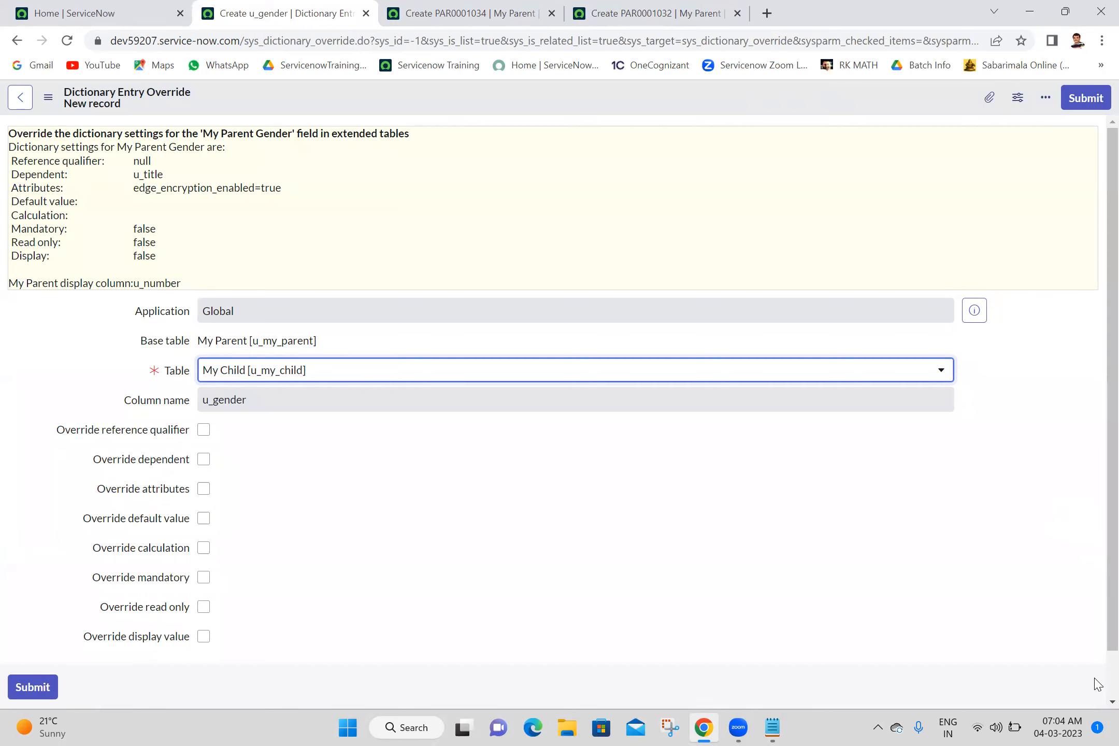
scroll(1098, 687, "down", 1)
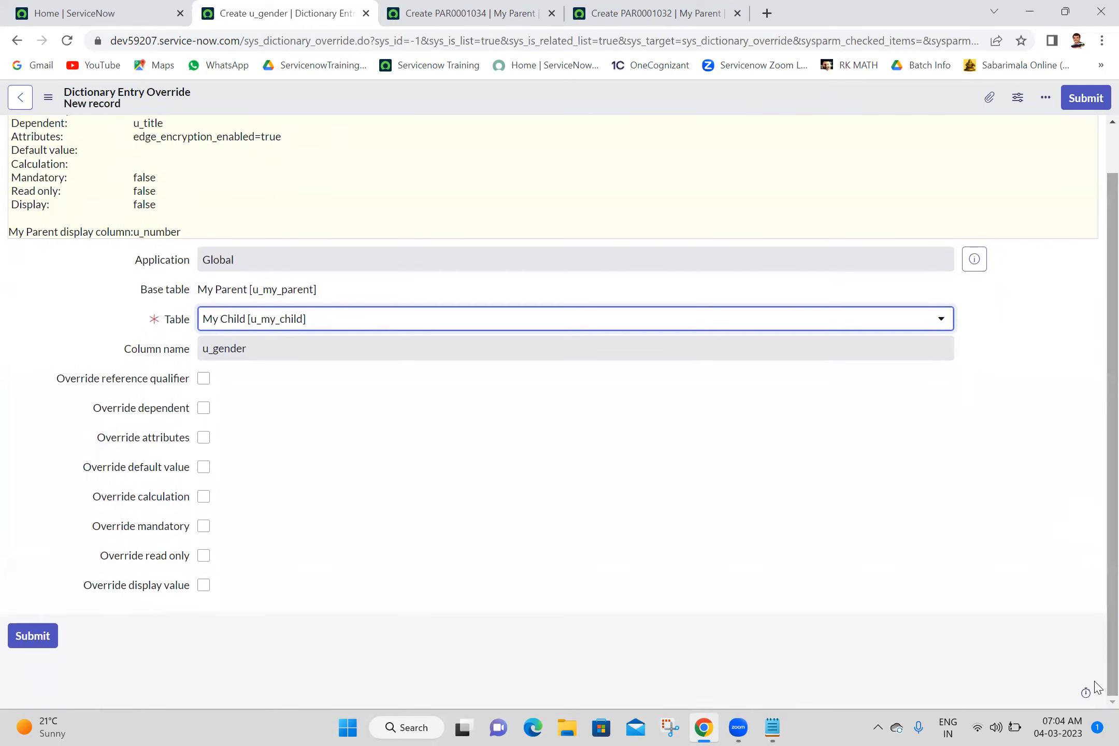
left_click(203, 526)
left_click(204, 556)
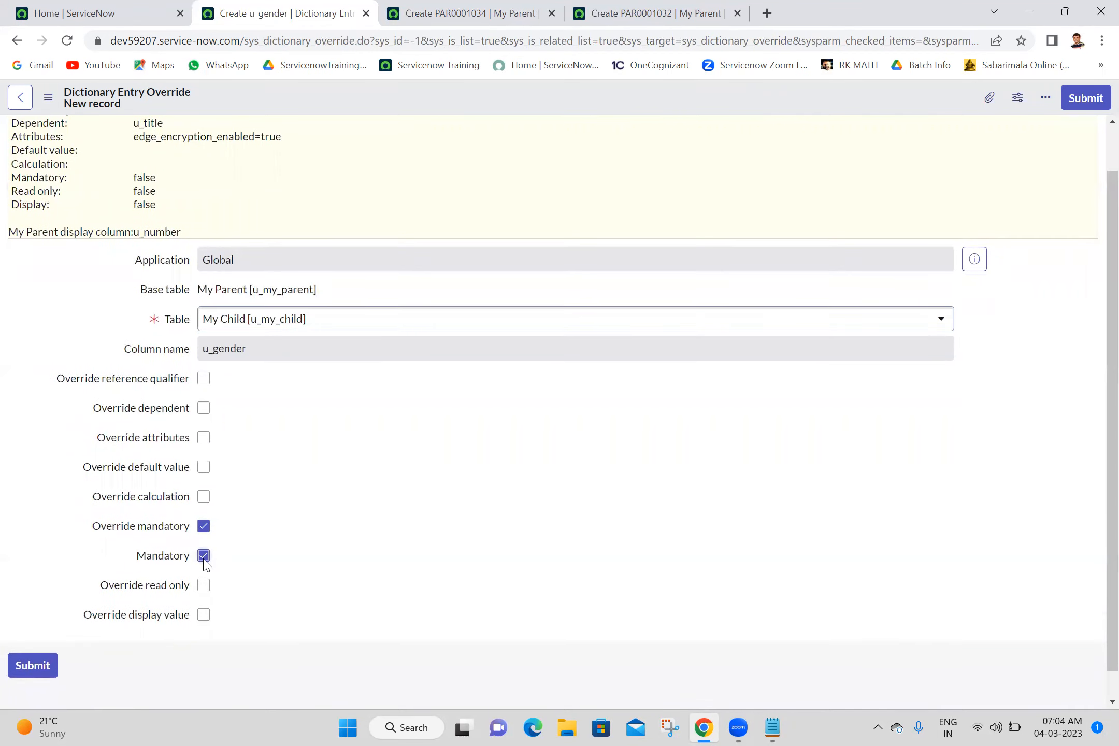
left_click(1086, 101)
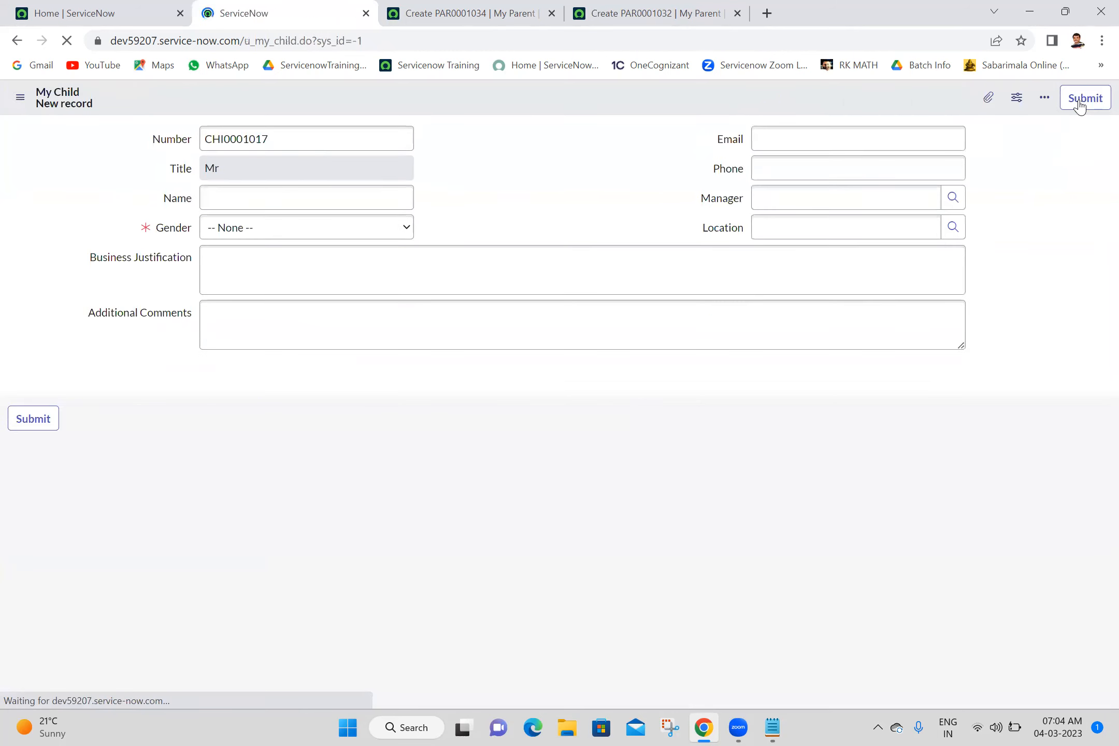
- Compare the Gender field's mandatory setting on the My Child form with a reloaded My Parent form
left_click(226, 477)
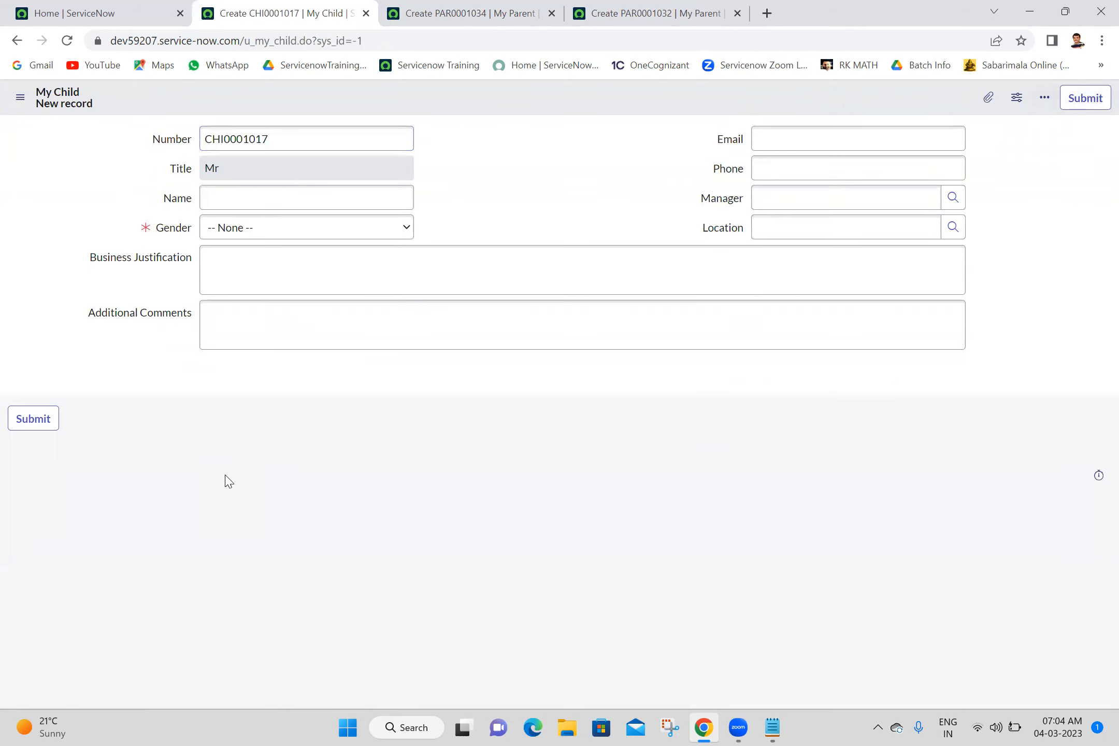
left_click(288, 233)
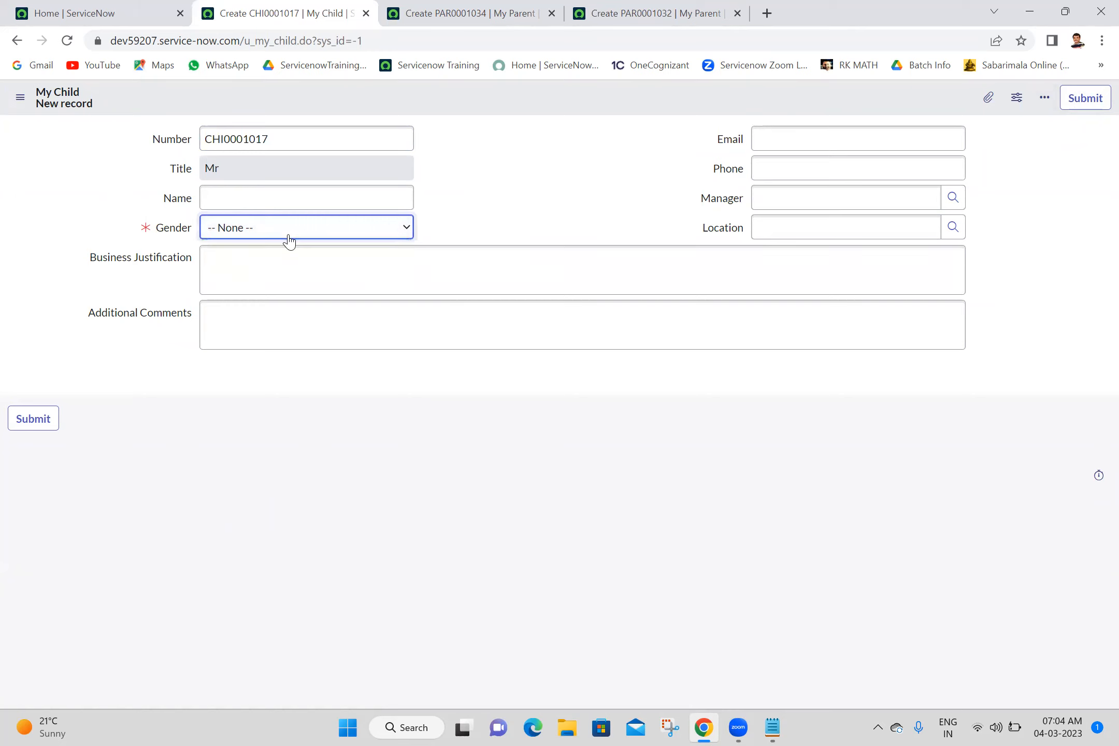
left_click(510, 7)
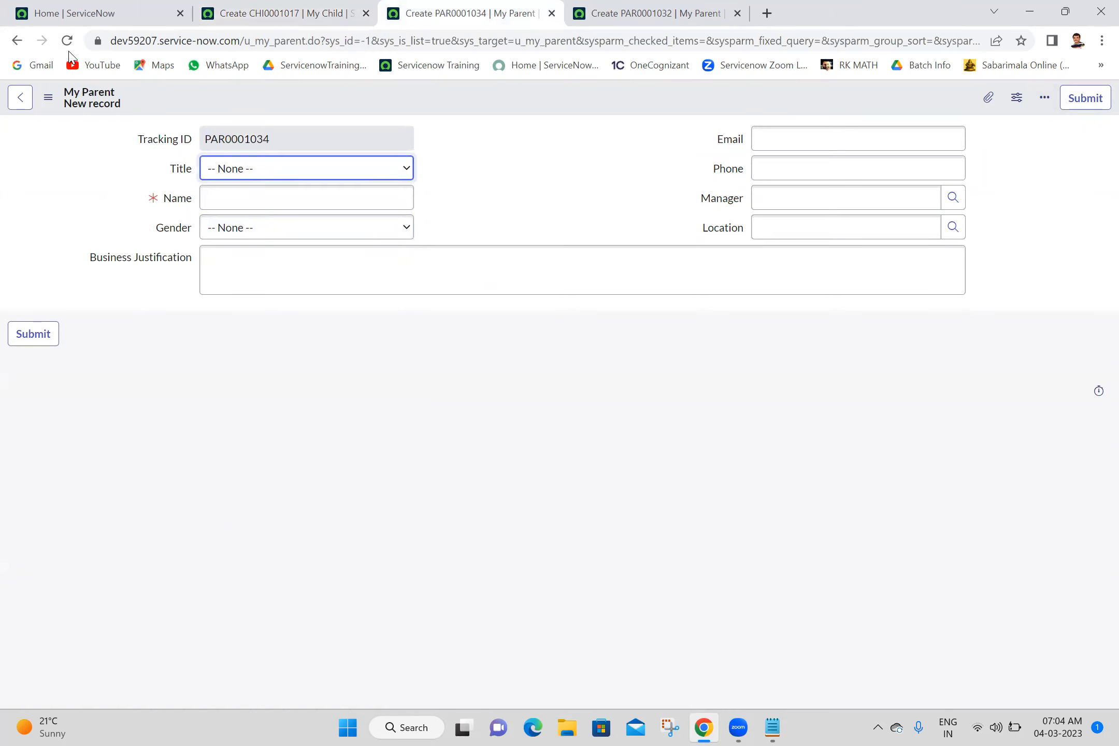
left_click(68, 41)
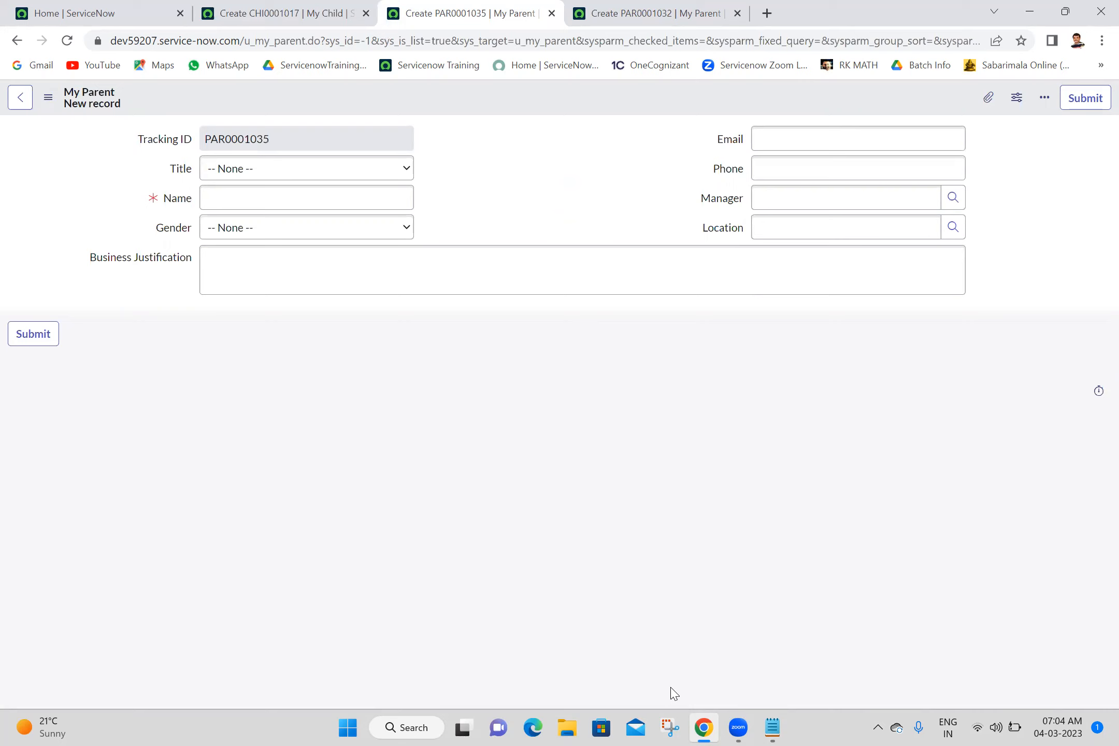
- Switch to the Batch 18 notes in Notepad and add the lines "read", "mandatory" and "default" below the Field Attributes link
left_click(600, 686)
left_click(762, 727)
type("red")
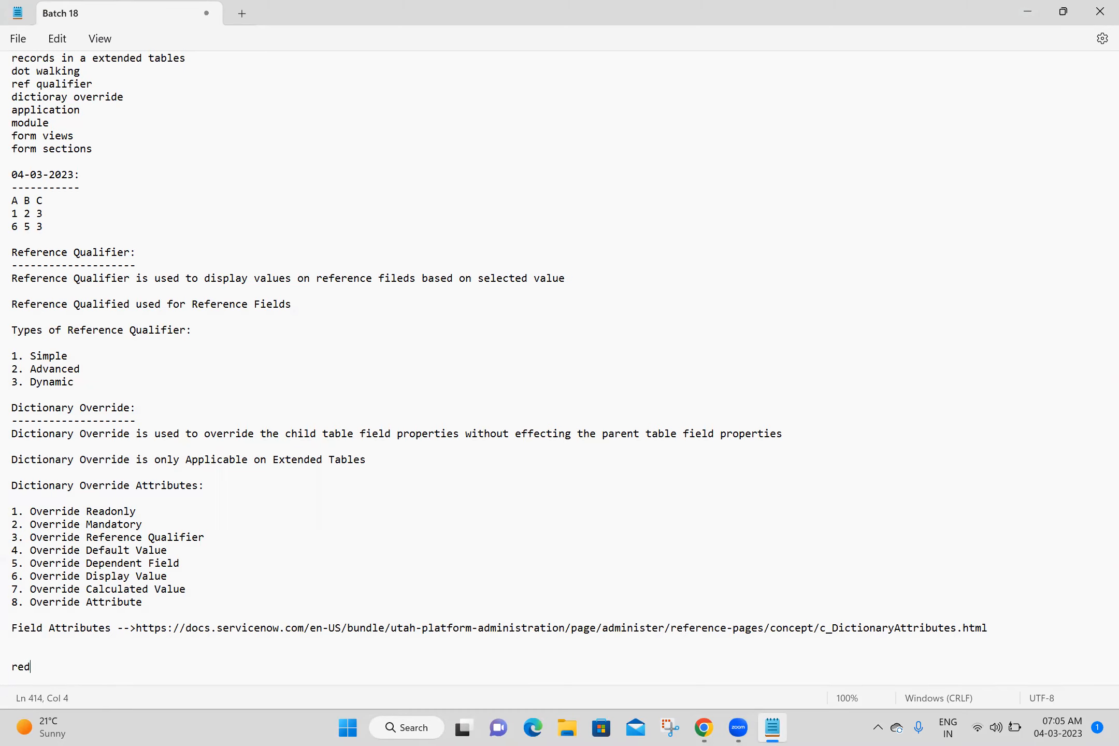
key("BackSpace")
type("ad")
key("Return")
type("m")
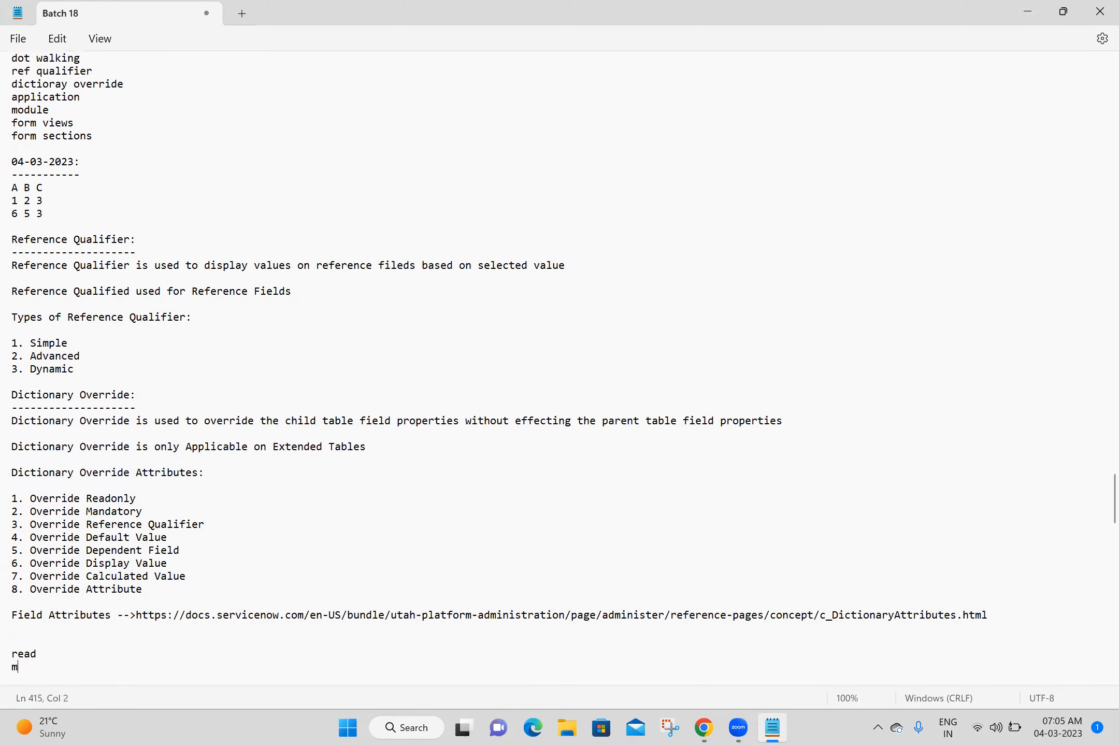
type("andatory")
key("Return")
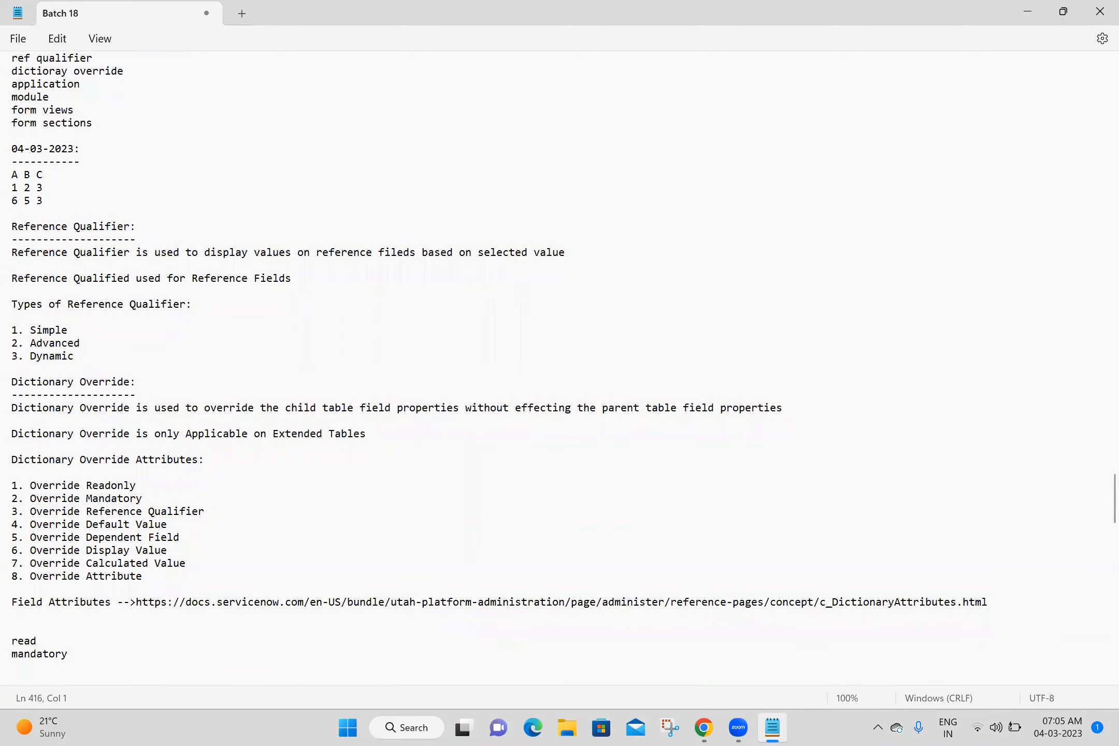
type("default")
key("Return")
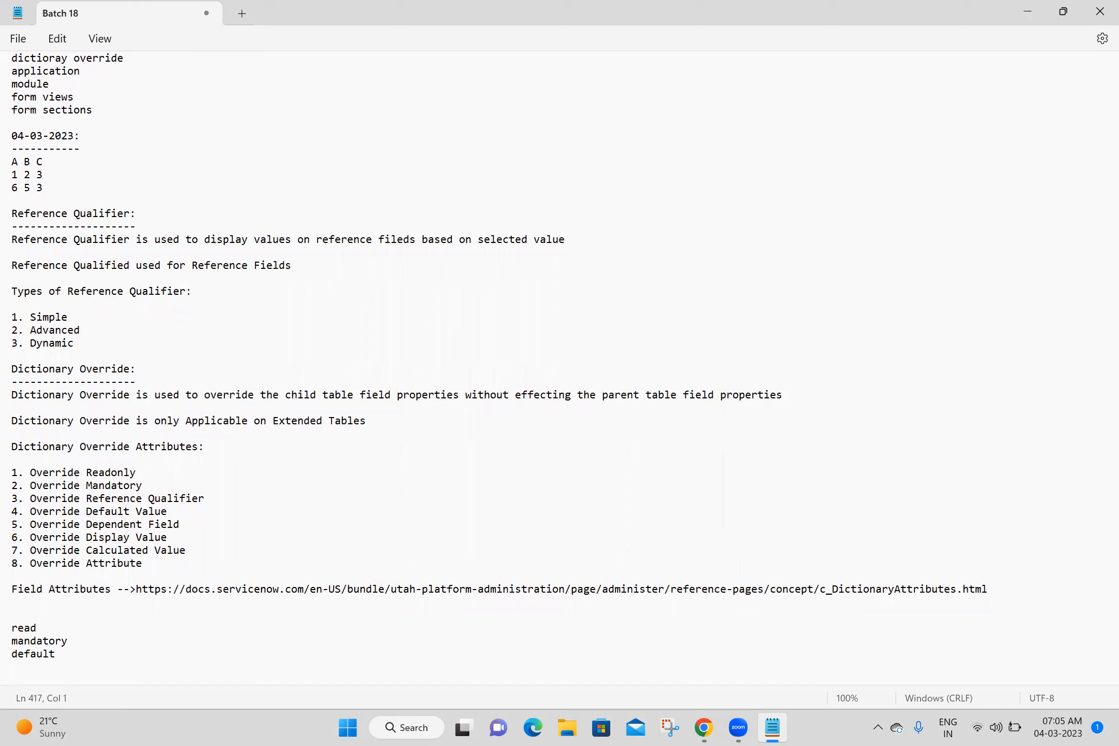
- Append "->completed" to the "default" line at the end of the notes and save the file
left_click(87, 655)
type("->completed")
key("Return")
key("Return")
key("ctrl+s")
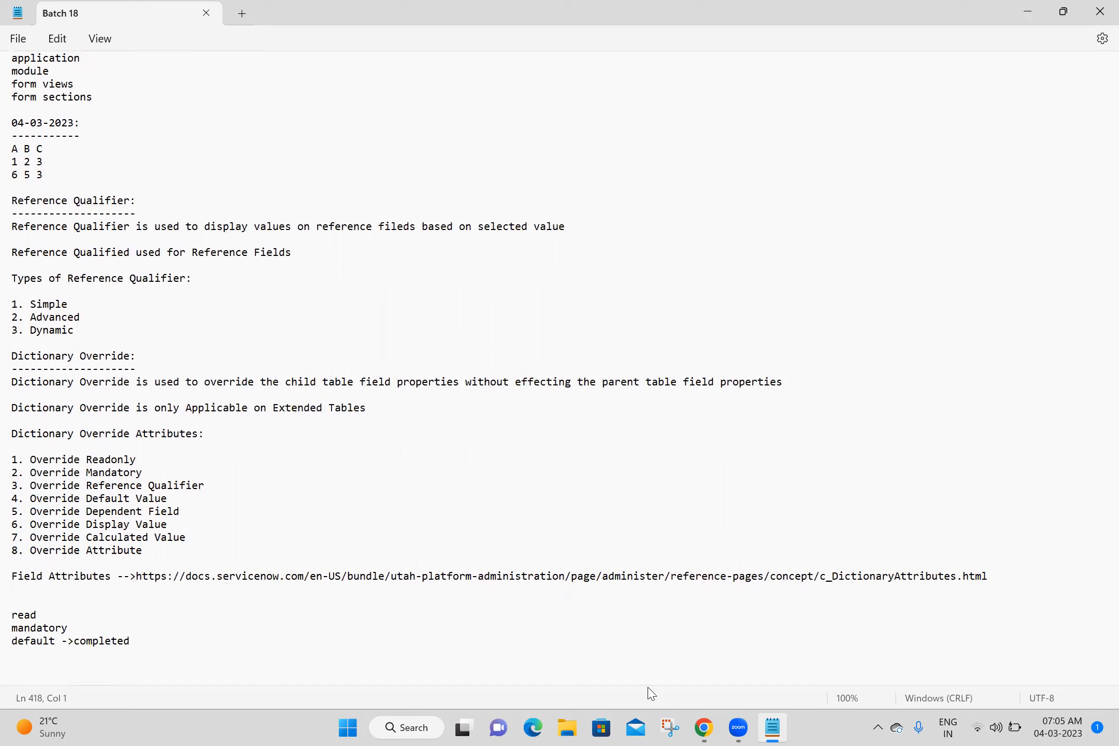
left_click(625, 534)
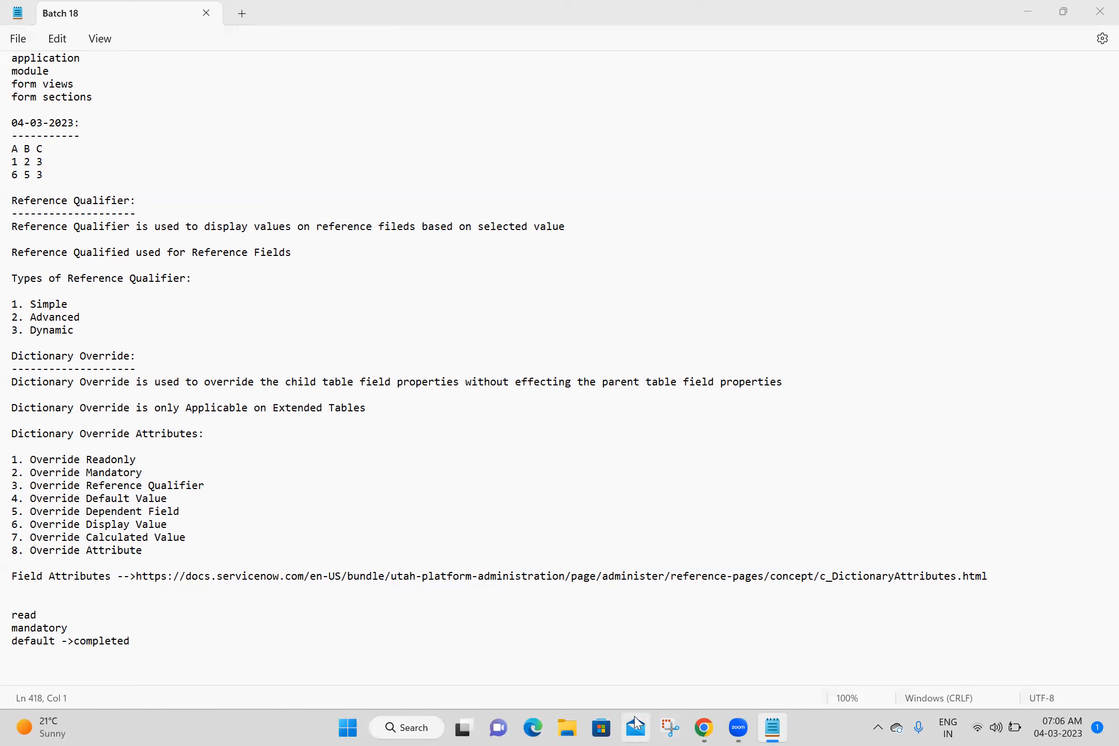
- Switch to Snipping Tool and capture a rectangular snip of the Zoom participants list
left_click(670, 728)
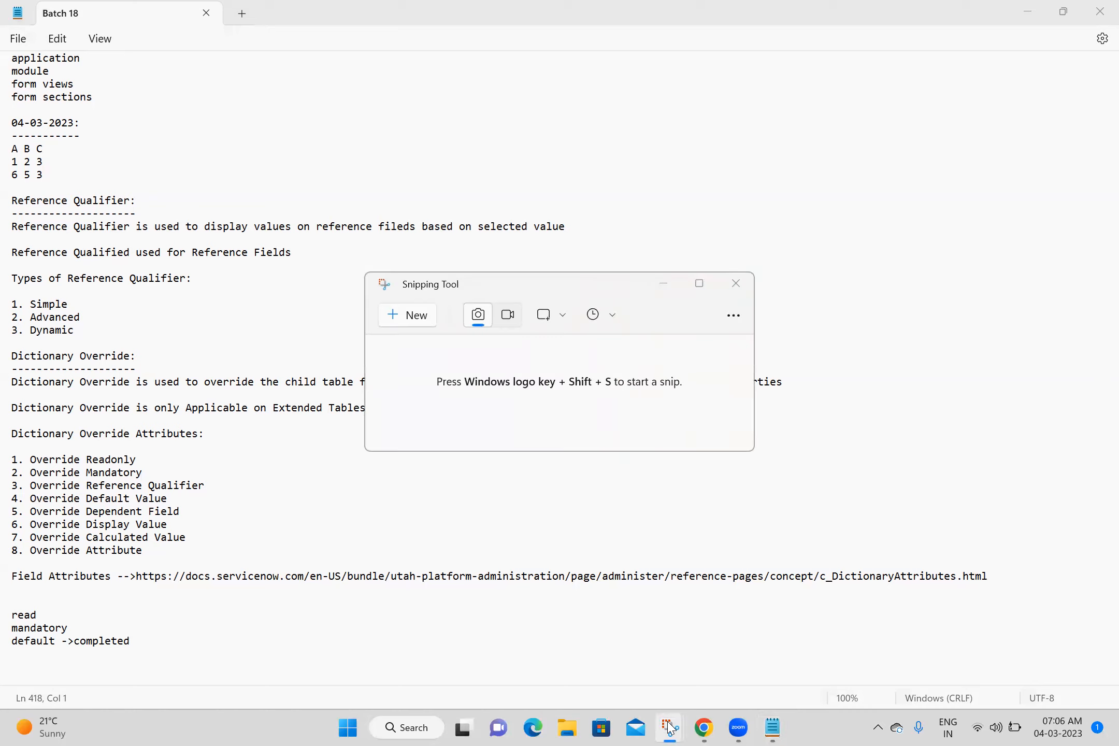
left_click(396, 314)
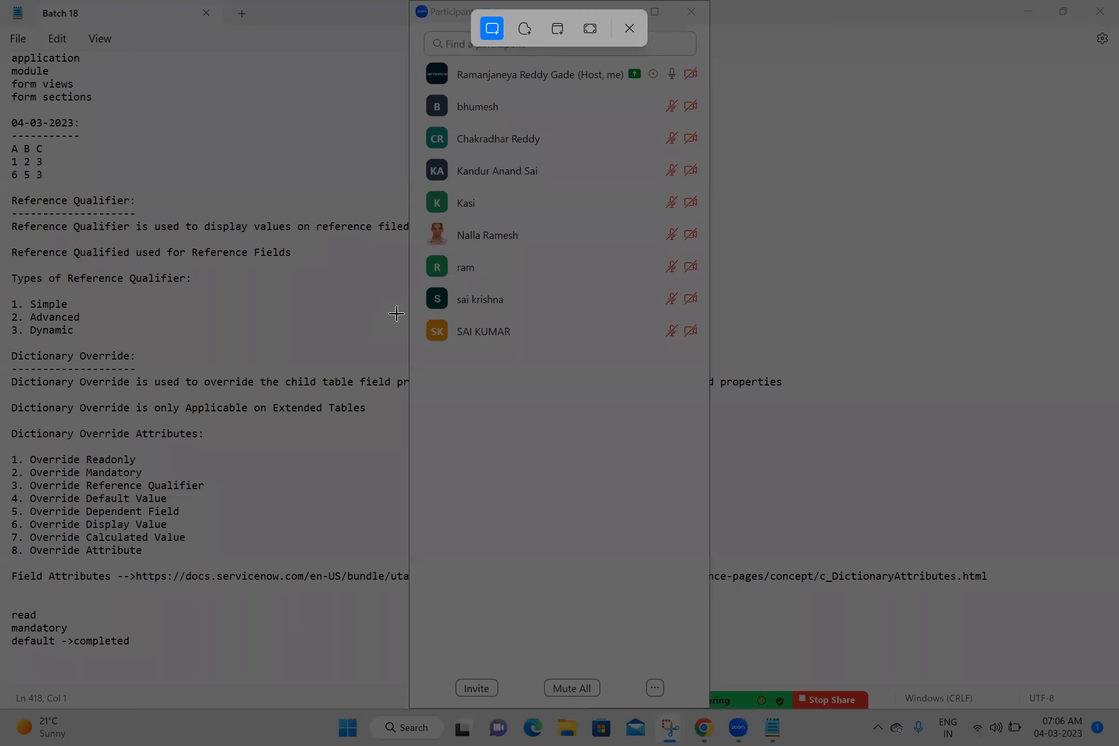
left_click_drag(408, 1, 590, 131)
left_click_drag(724, 353, 718, 360)
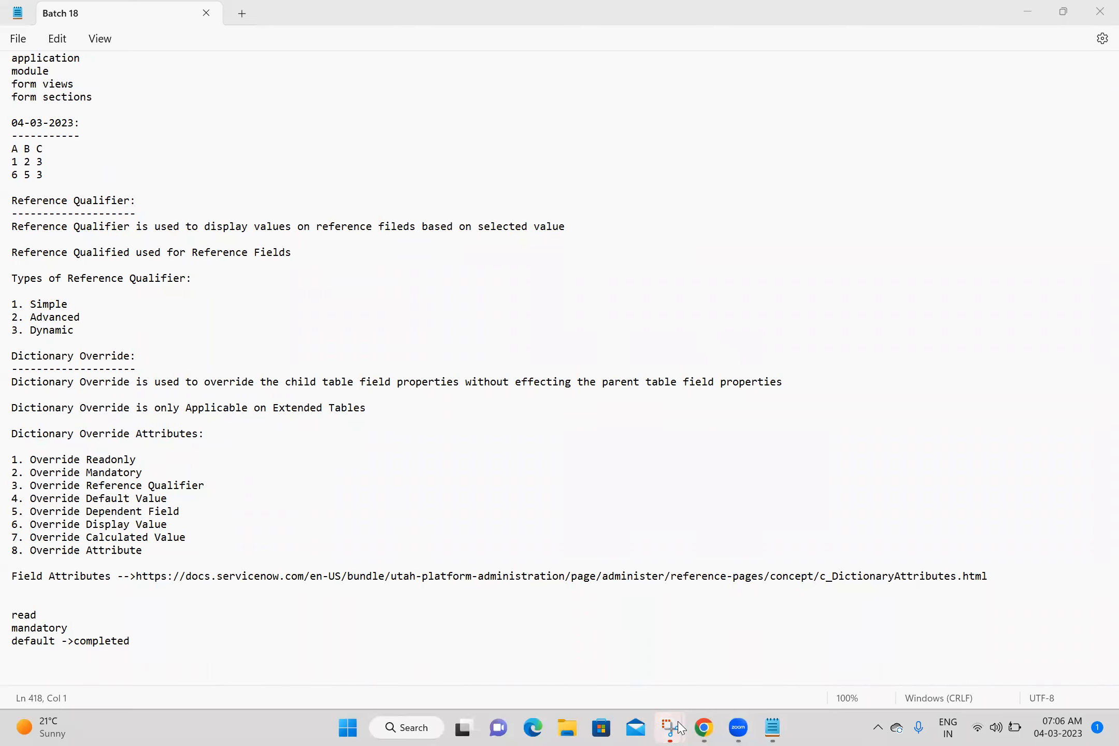
- Save the participants snip as a PNG named 04-03-2023 in the Batch 18 folder and close its window
mouse_move(668, 724)
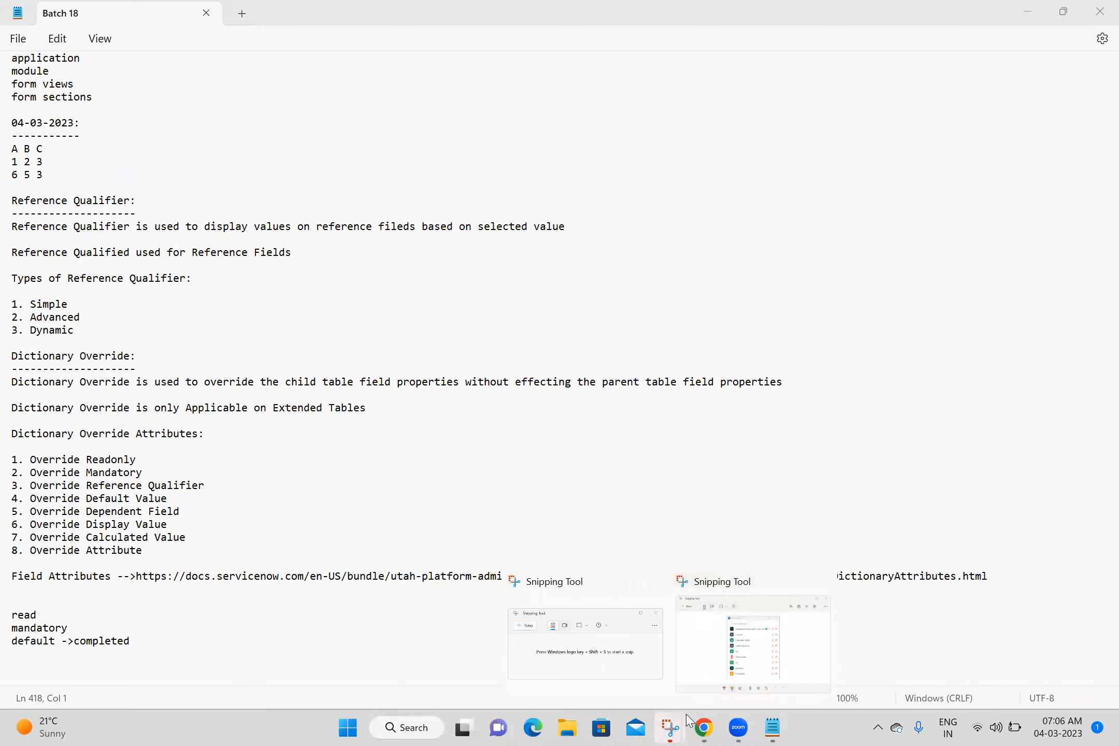
left_click(764, 643)
left_click(847, 316)
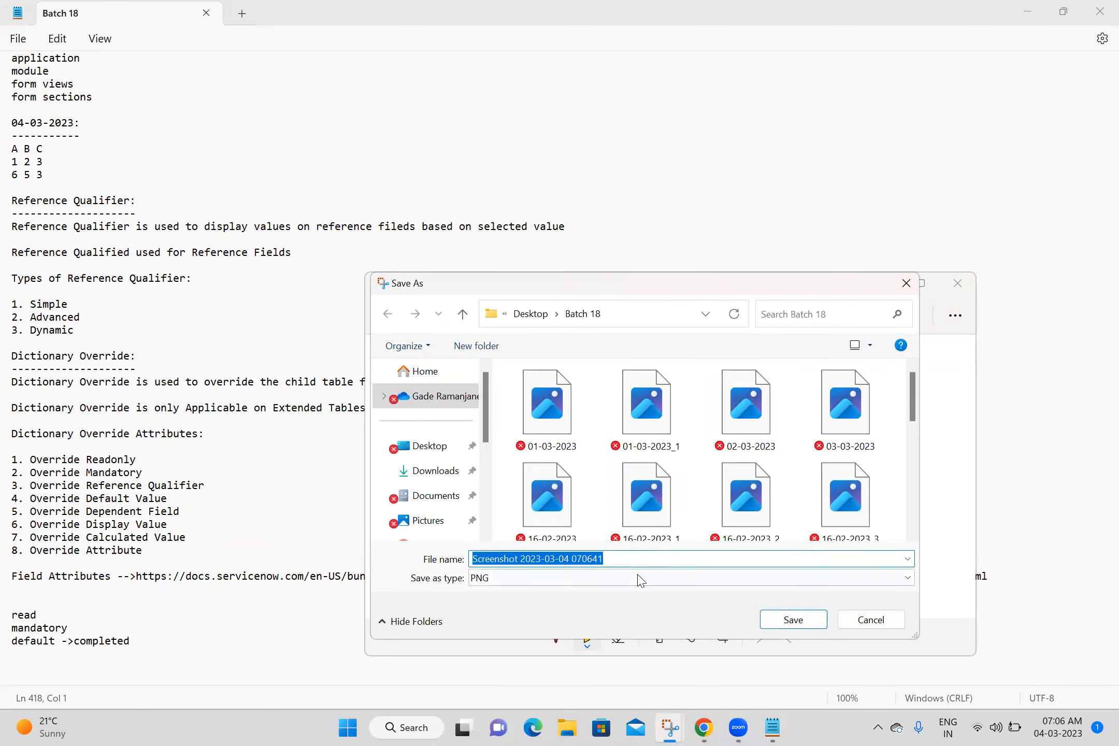
type("0")
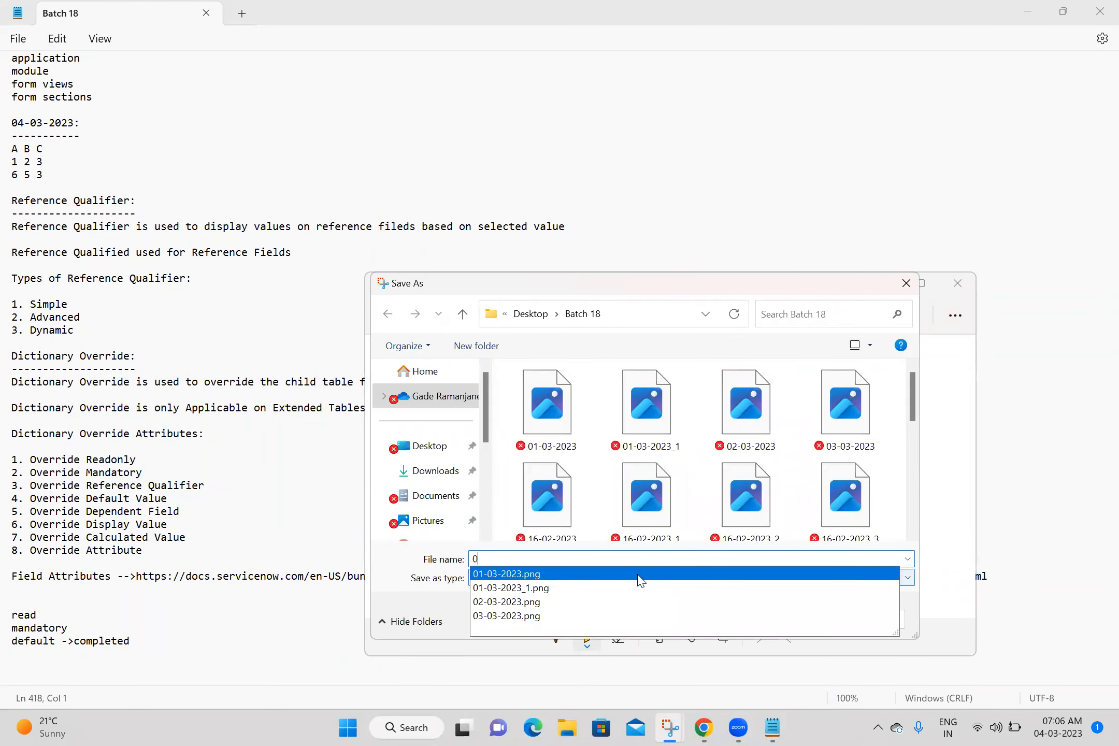
type("4-03-2023")
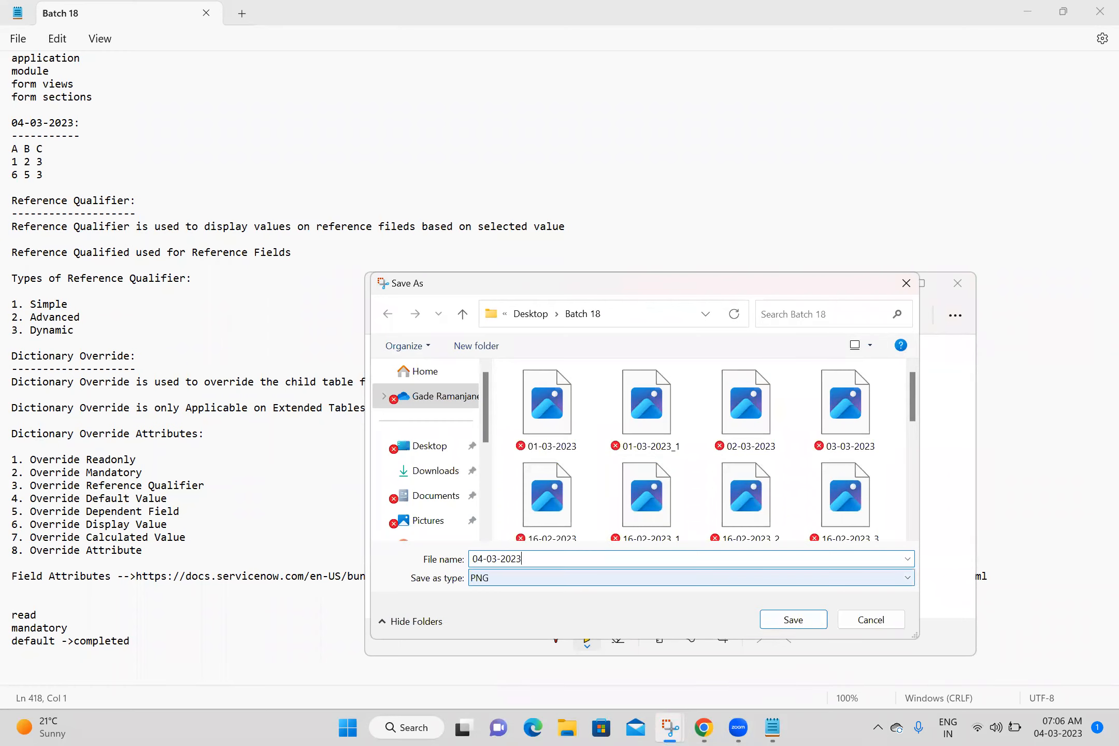
left_click(791, 620)
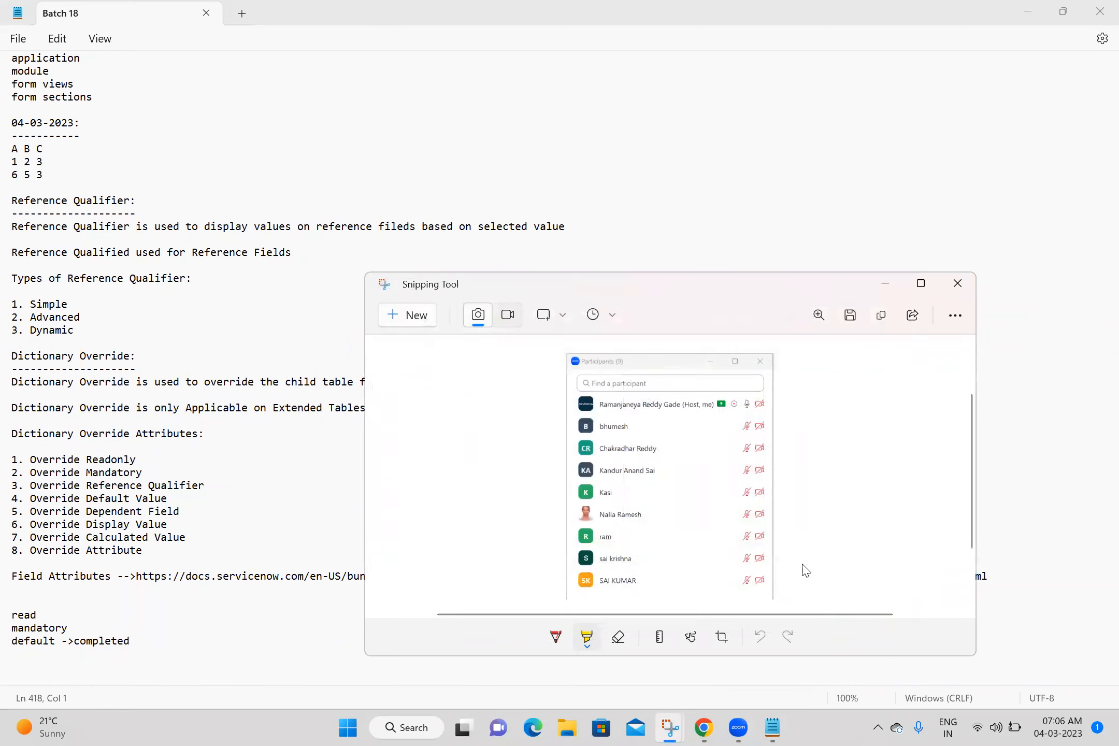
left_click(958, 285)
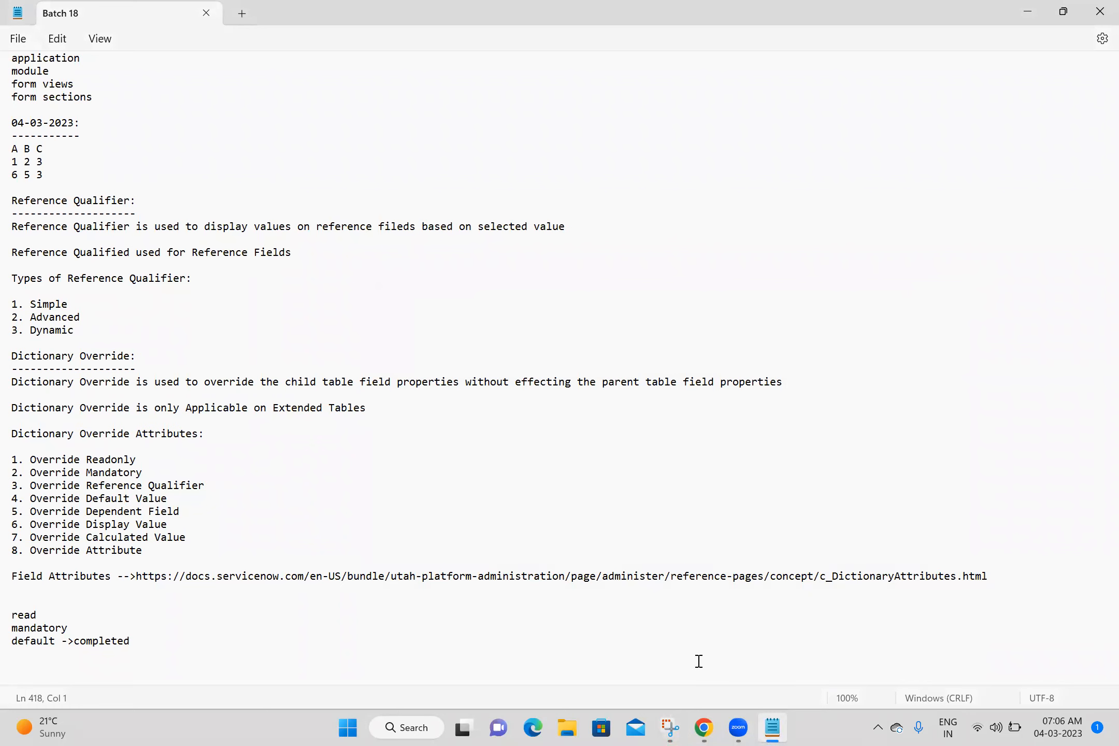
key("alt+Tab")
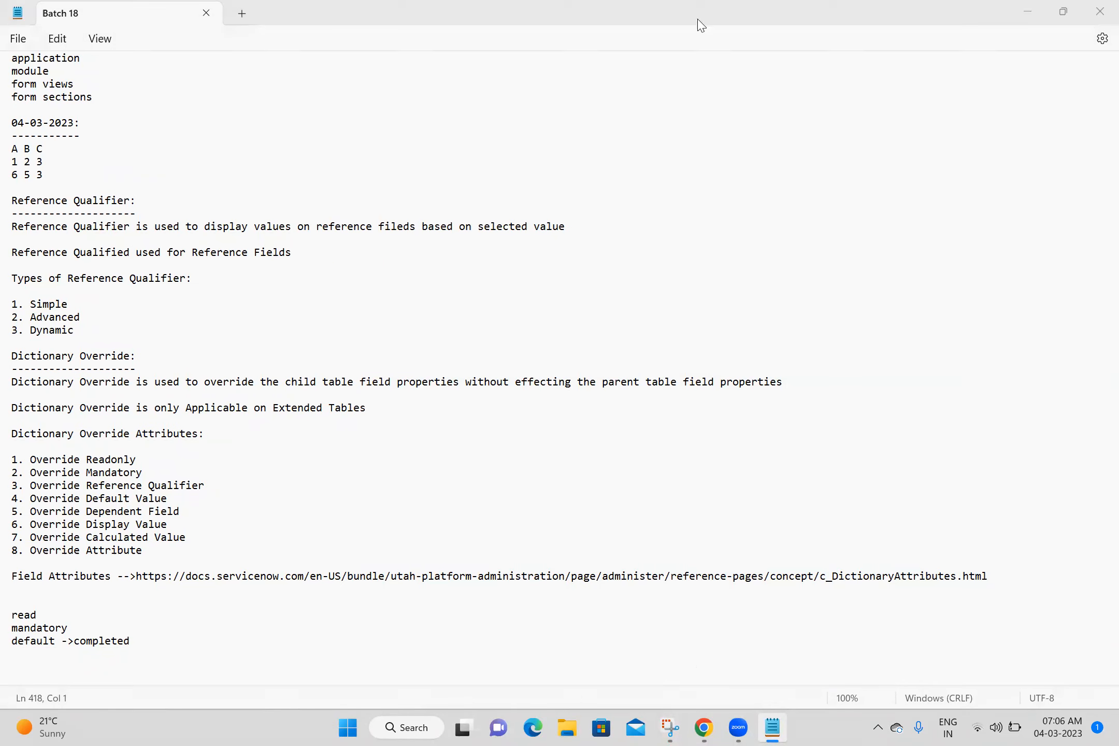